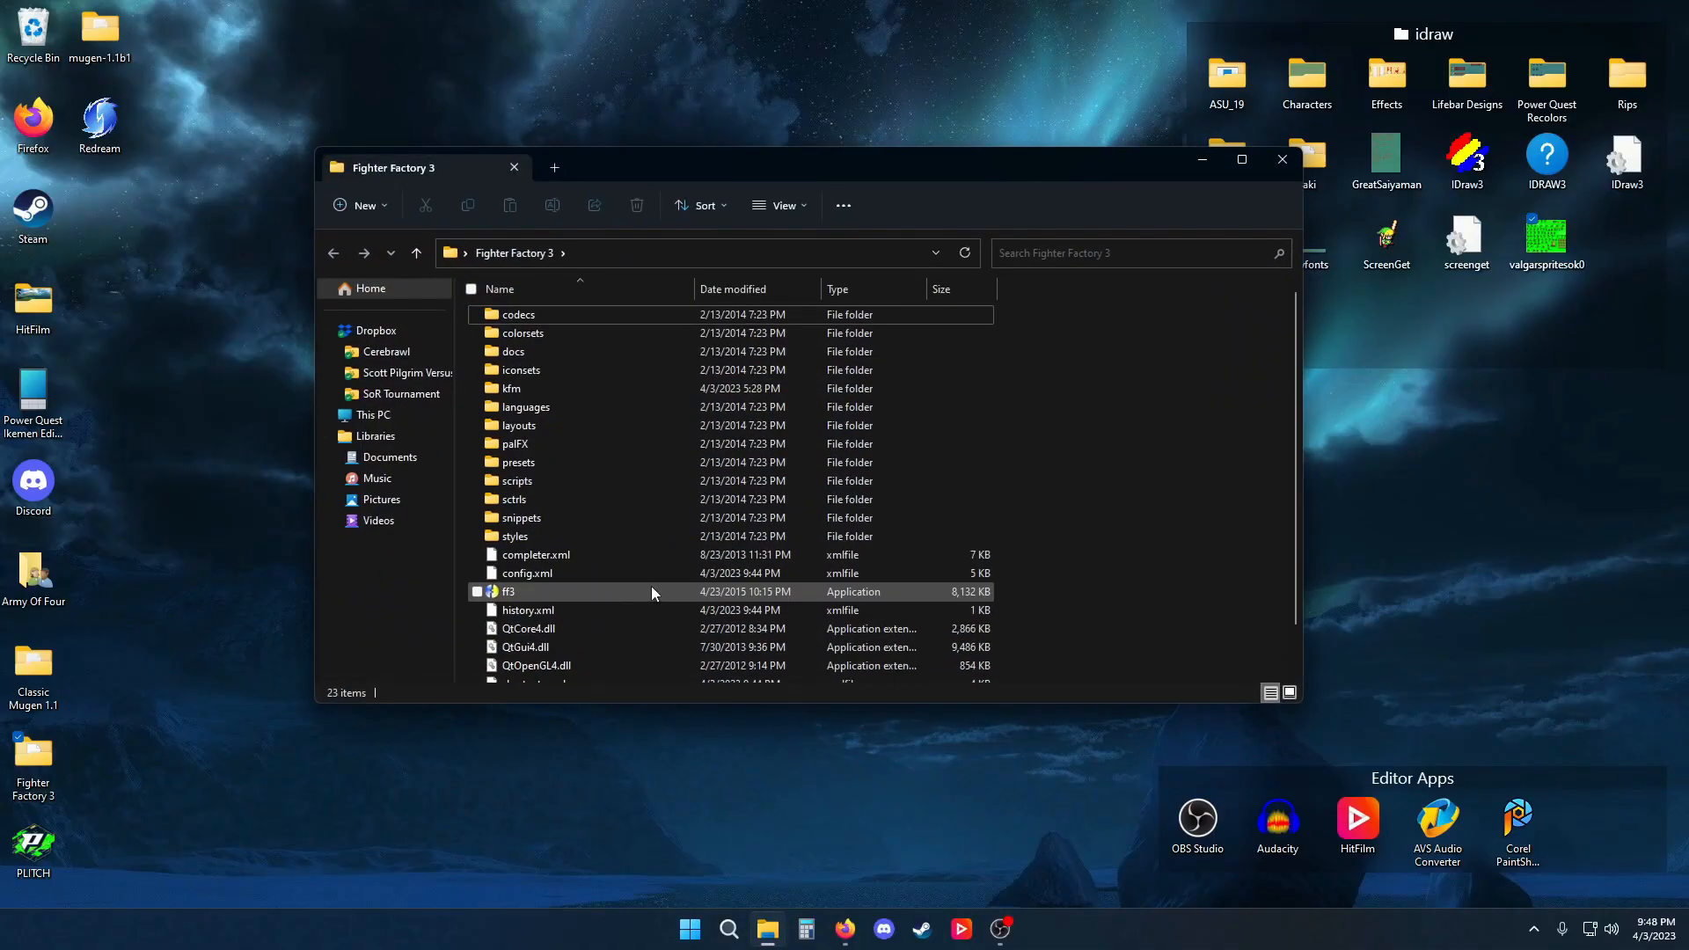
click(652, 589)
double_click(651, 591)
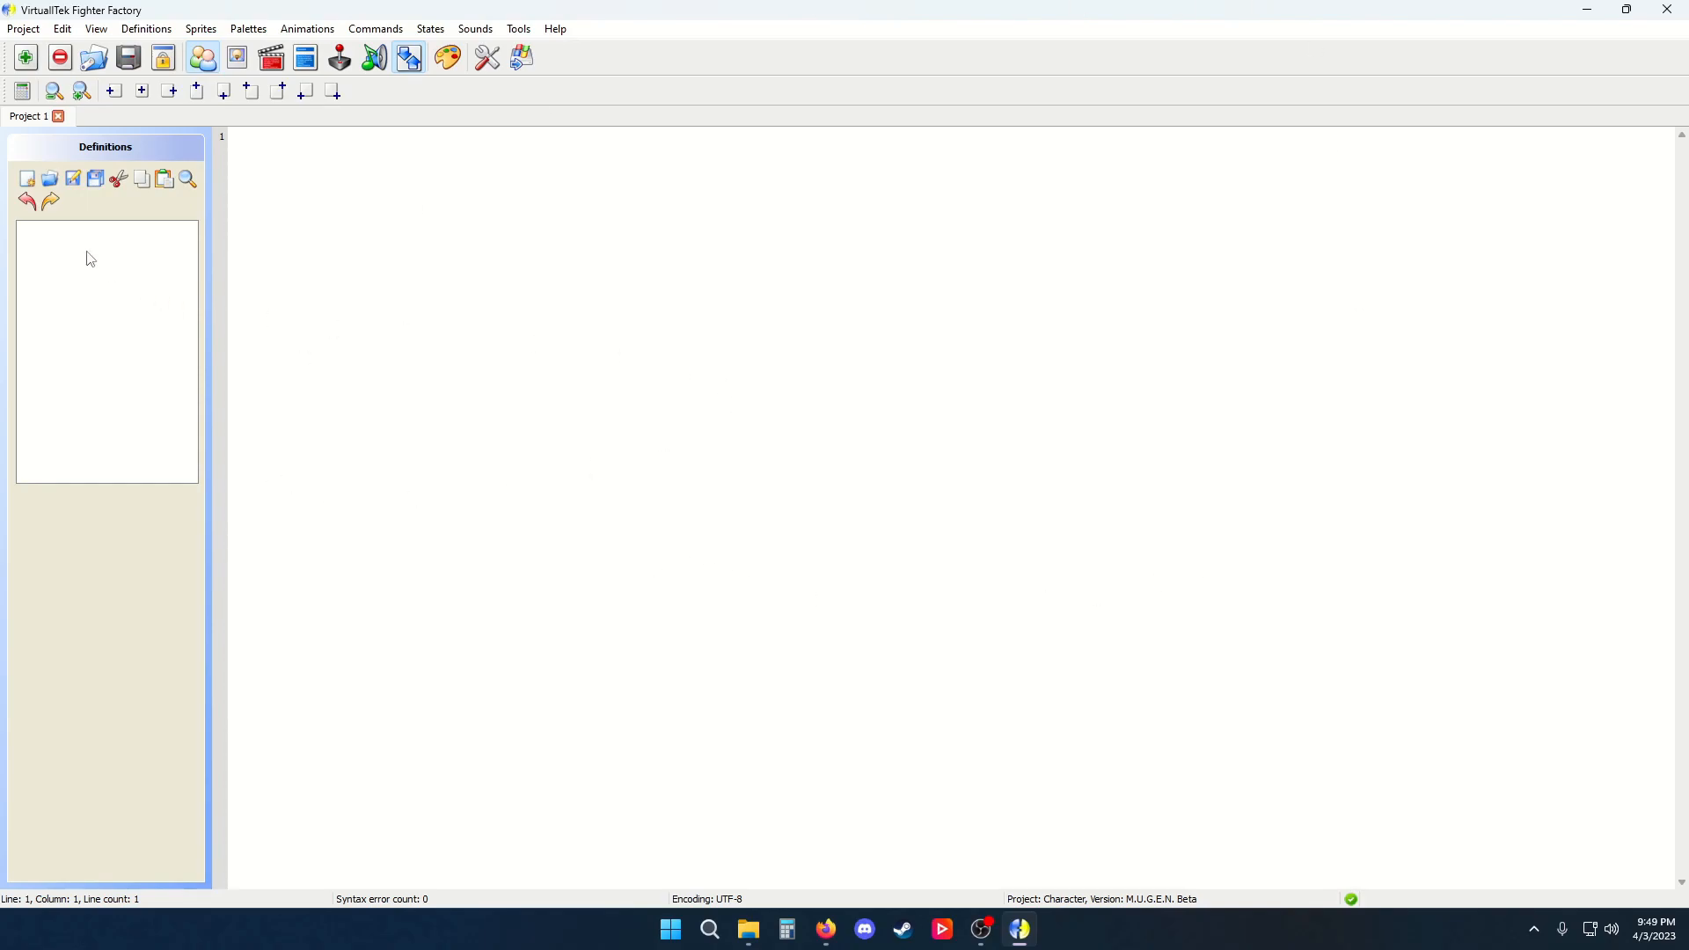
Cycle through the Sprites, Animations, Commands and Sounds editors, returning to the Definitions editor
click(238, 57)
click(271, 57)
click(305, 57)
click(374, 57)
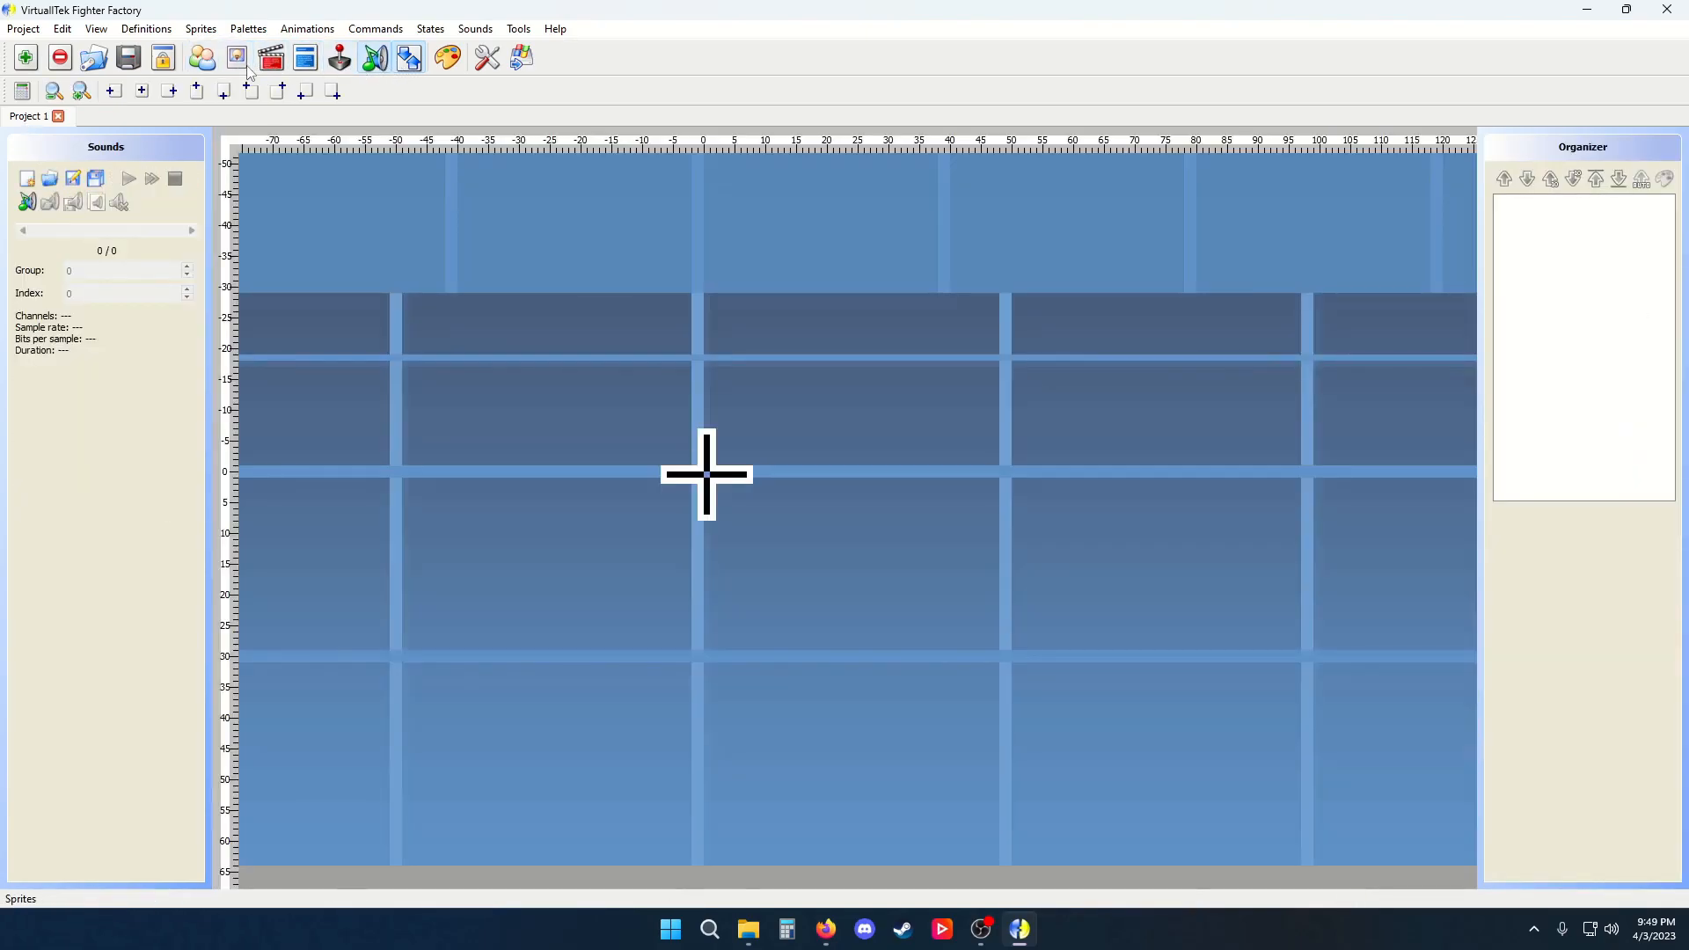
click(203, 58)
Open the Kung Fu Man character definition project from the mugen-1.1b1 folder
click(24, 29)
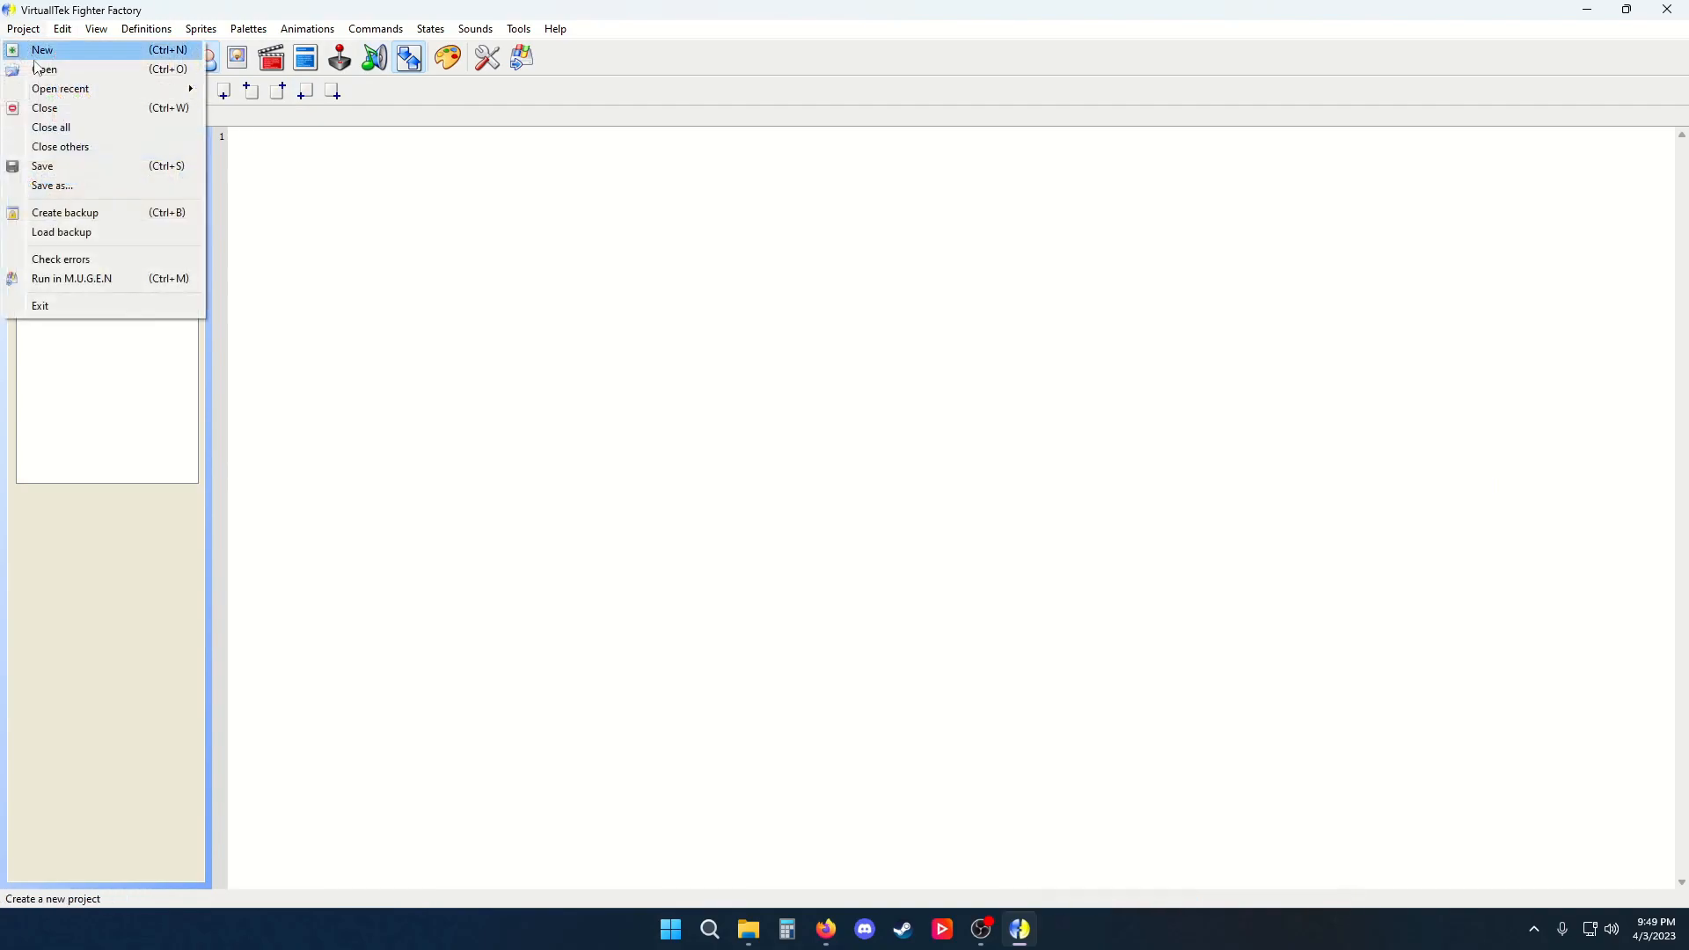
click(40, 67)
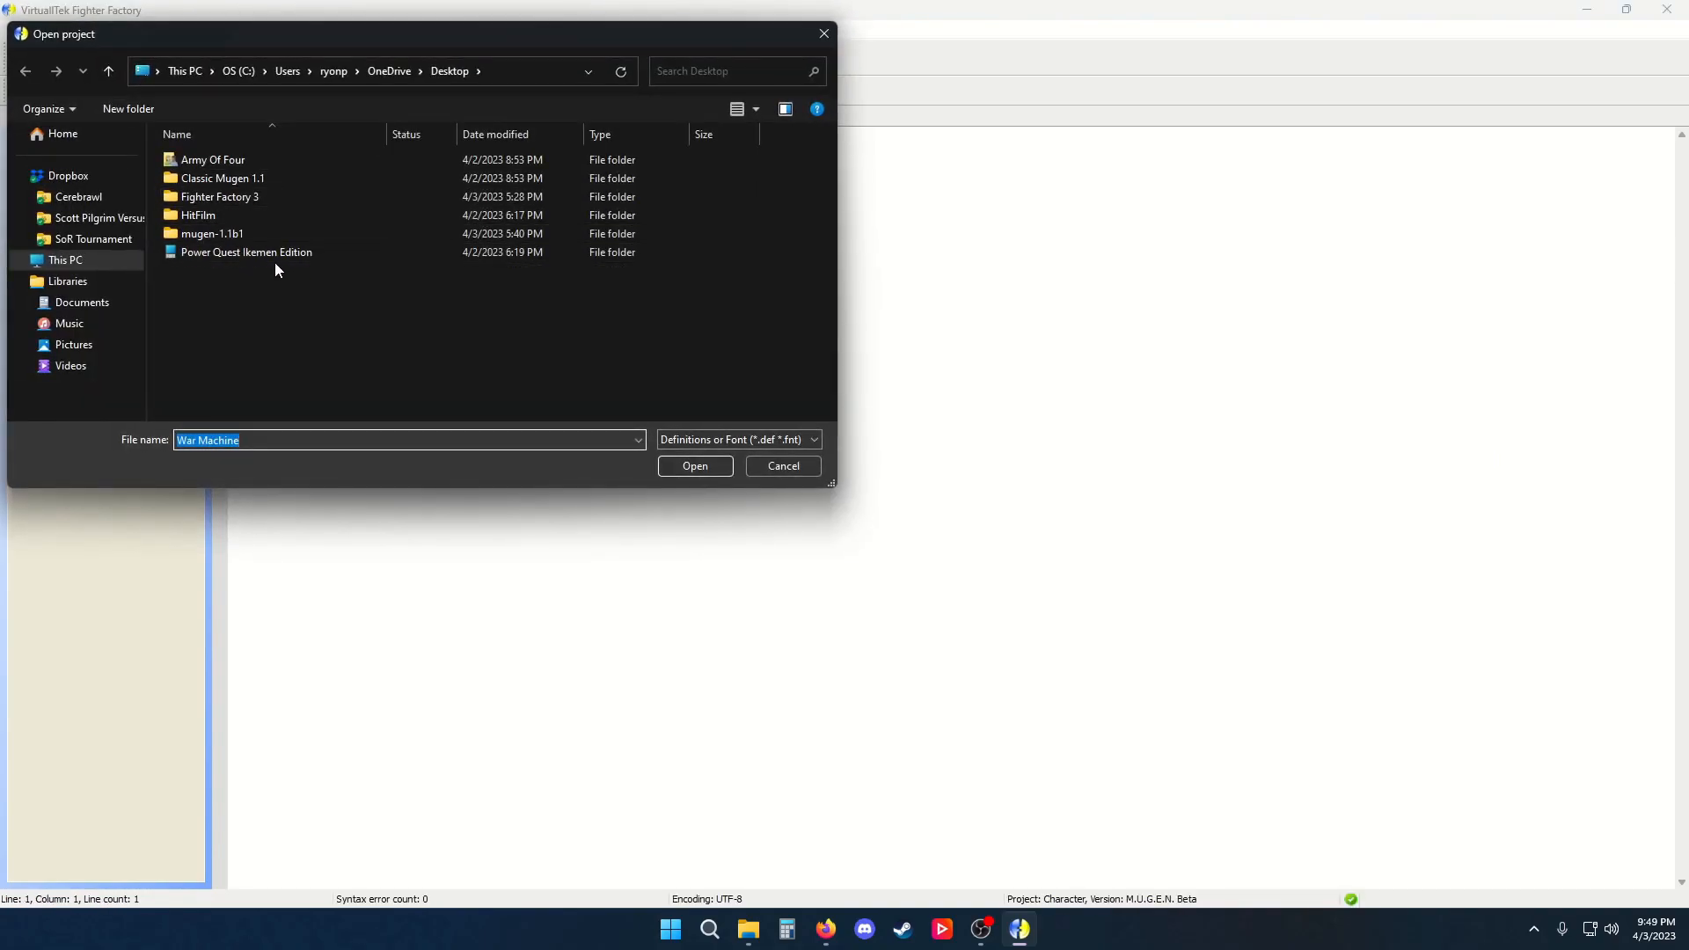
double_click(244, 227)
double_click(232, 159)
double_click(232, 160)
double_click(245, 193)
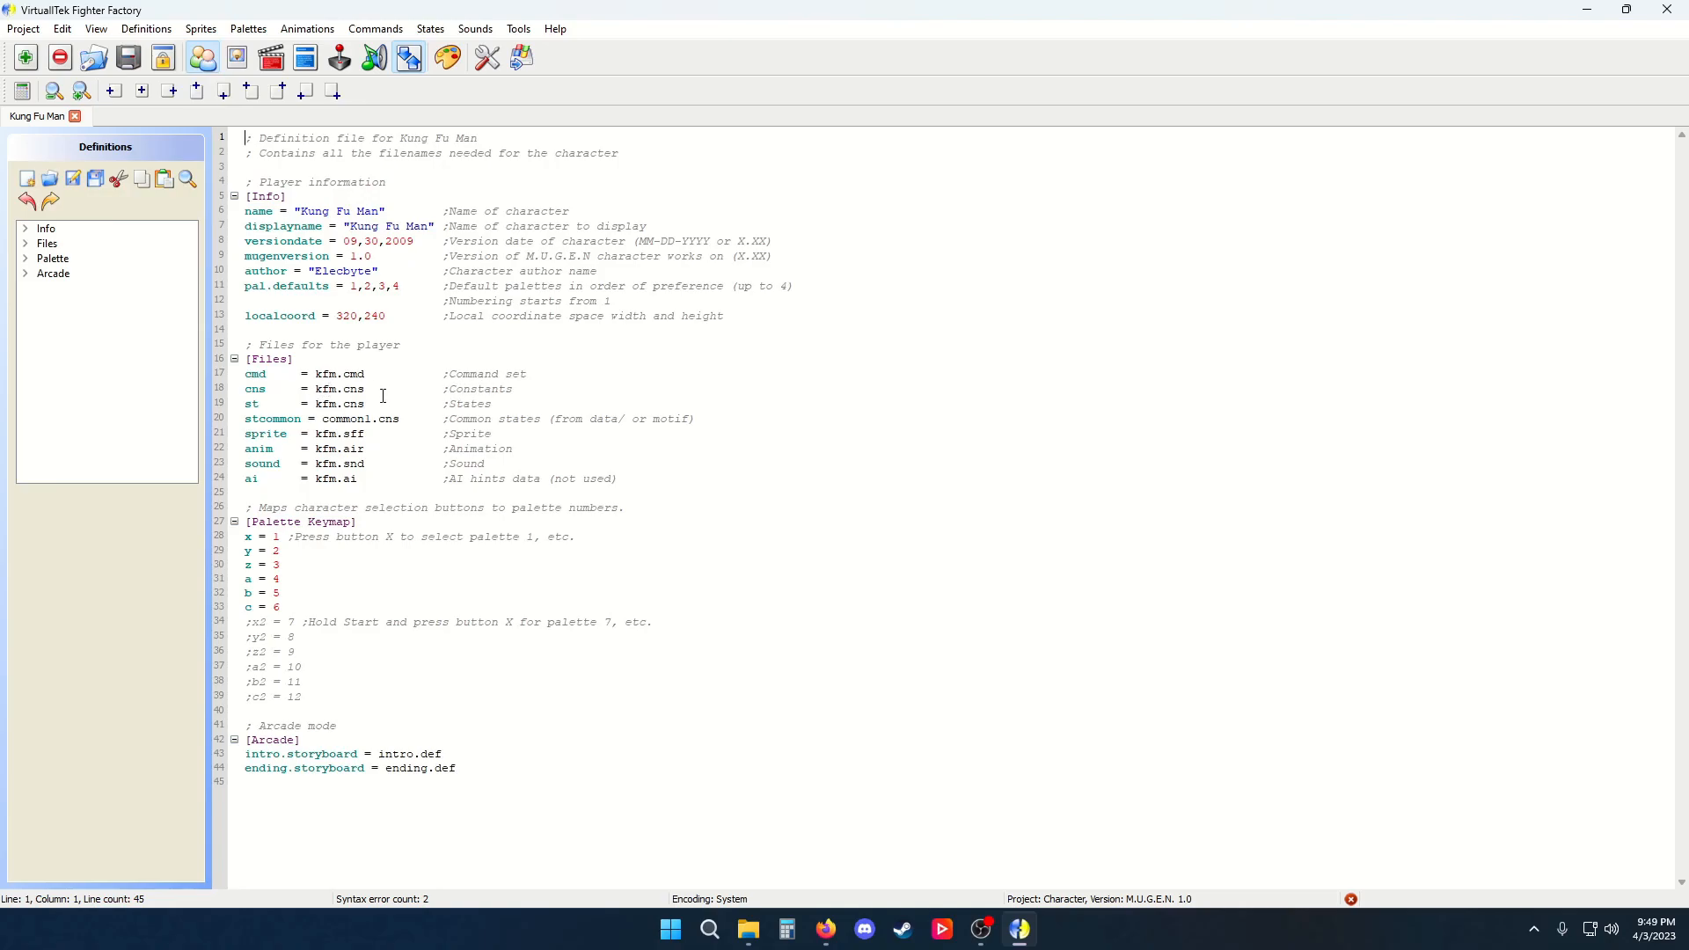
Highlight the cns and st entries in the Files section to examine them
drag(315, 404, 365, 404)
drag(493, 404, 443, 390)
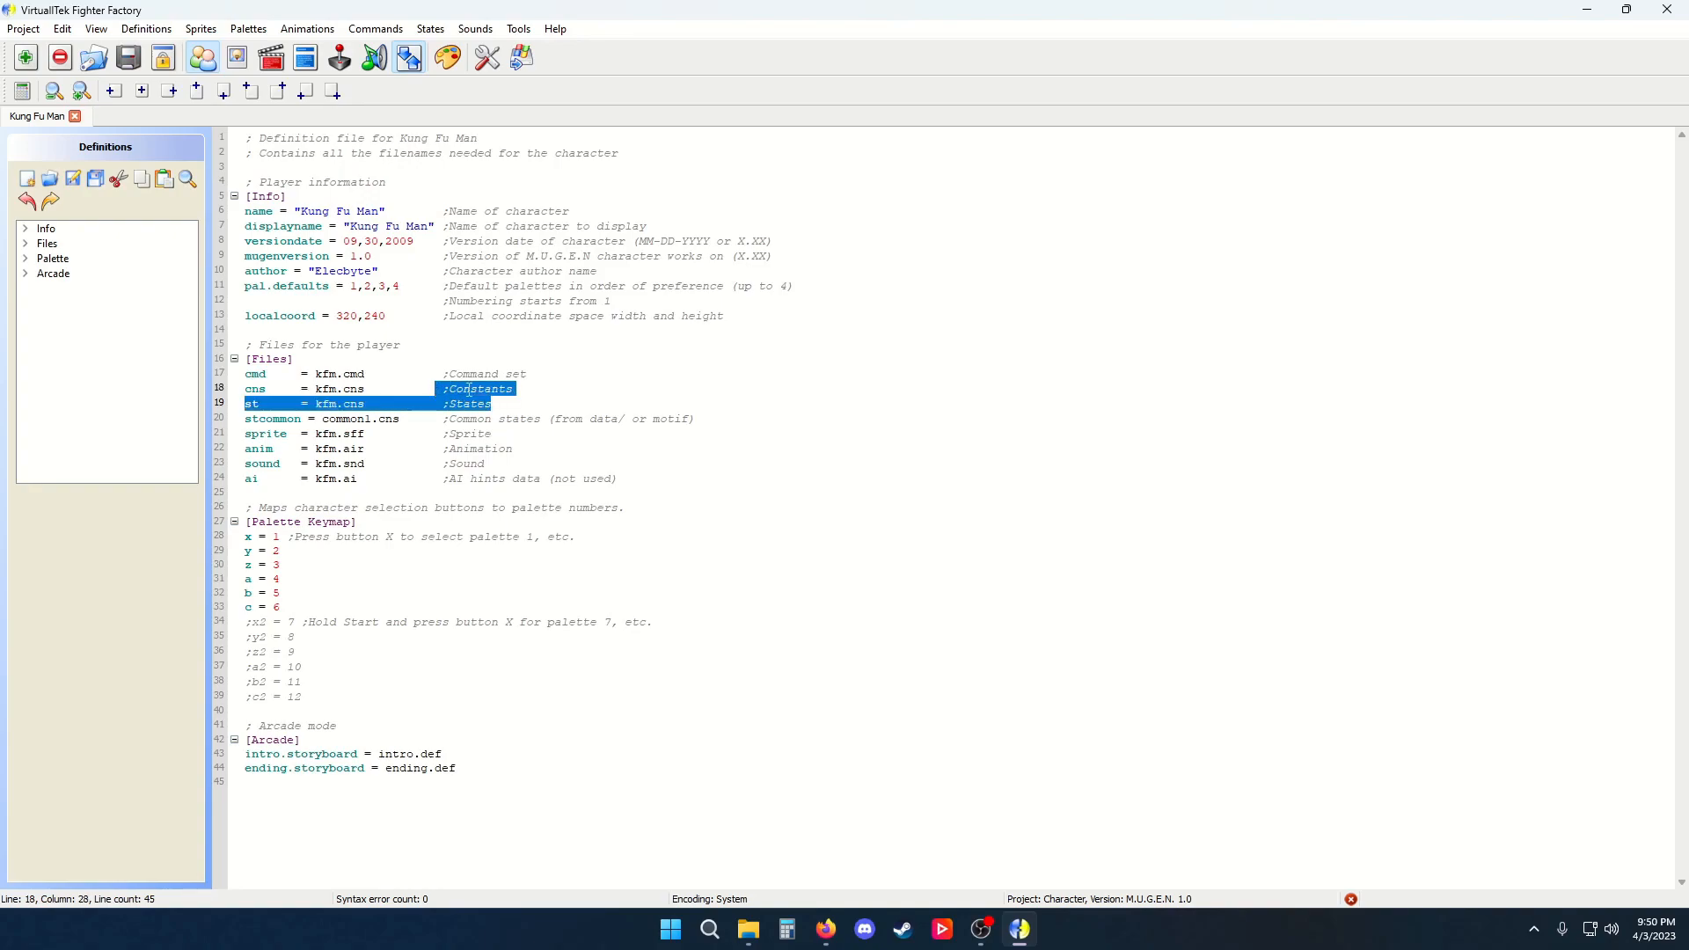
click(469, 388)
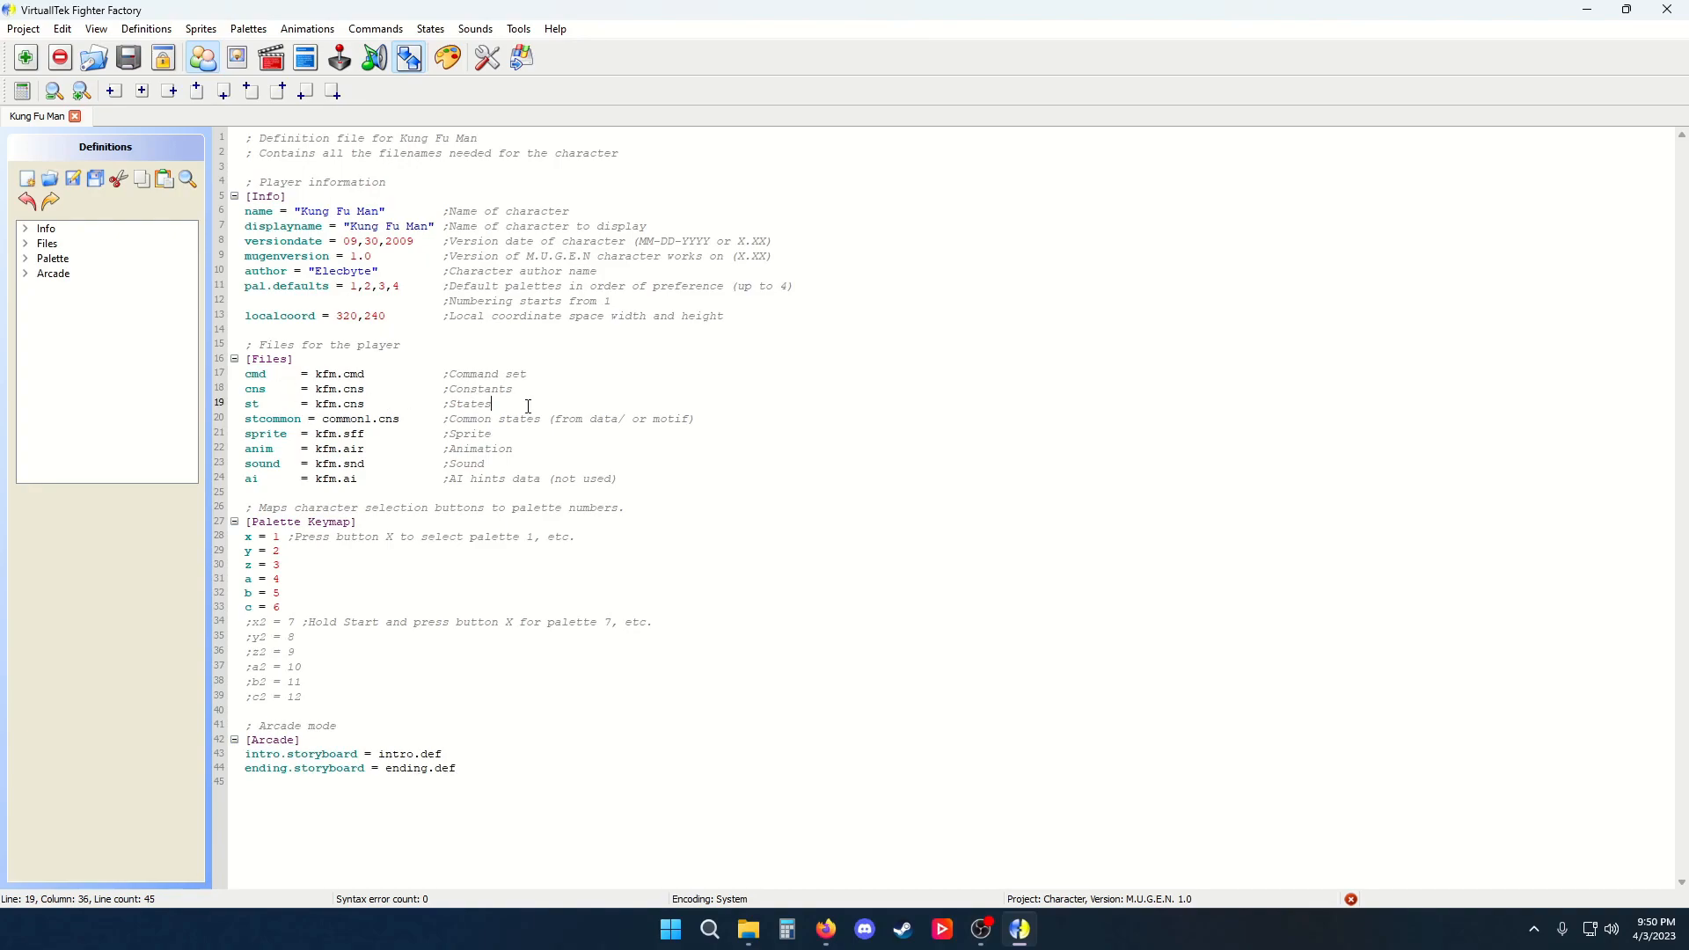
Try adding an extra st state-file line below the st entry, then remove it again
key(Return)
text(st1)
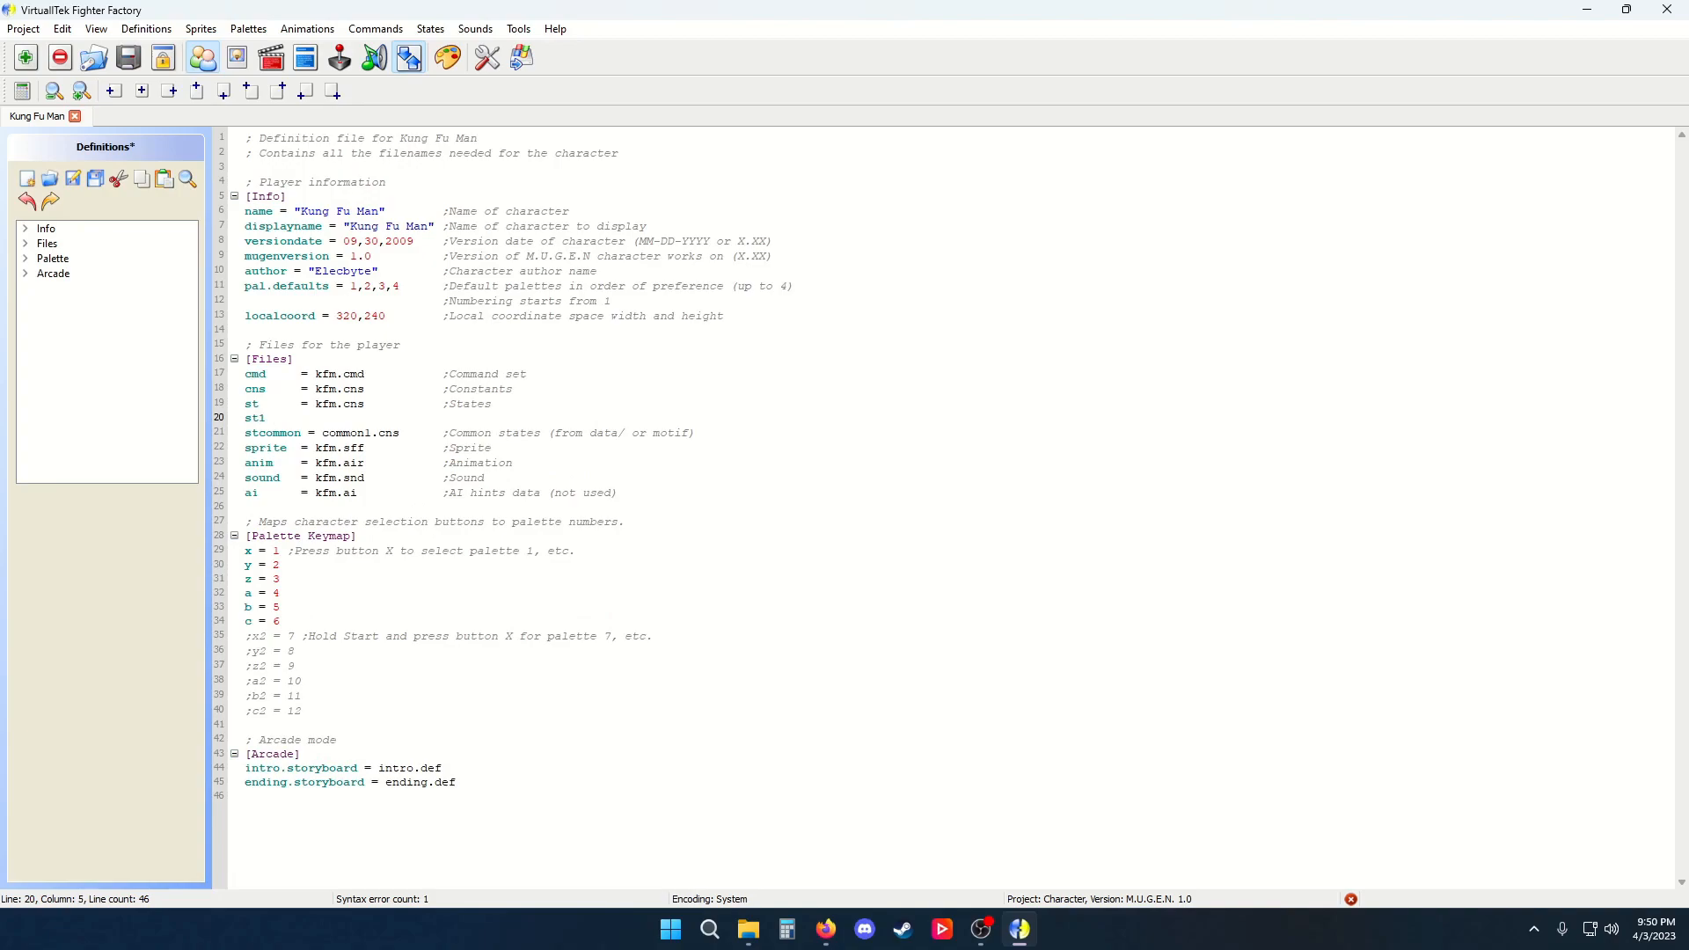
key(BackSpace)
text(4)
key(BackSpace)
key(BackSpace)
key(BackSpace)
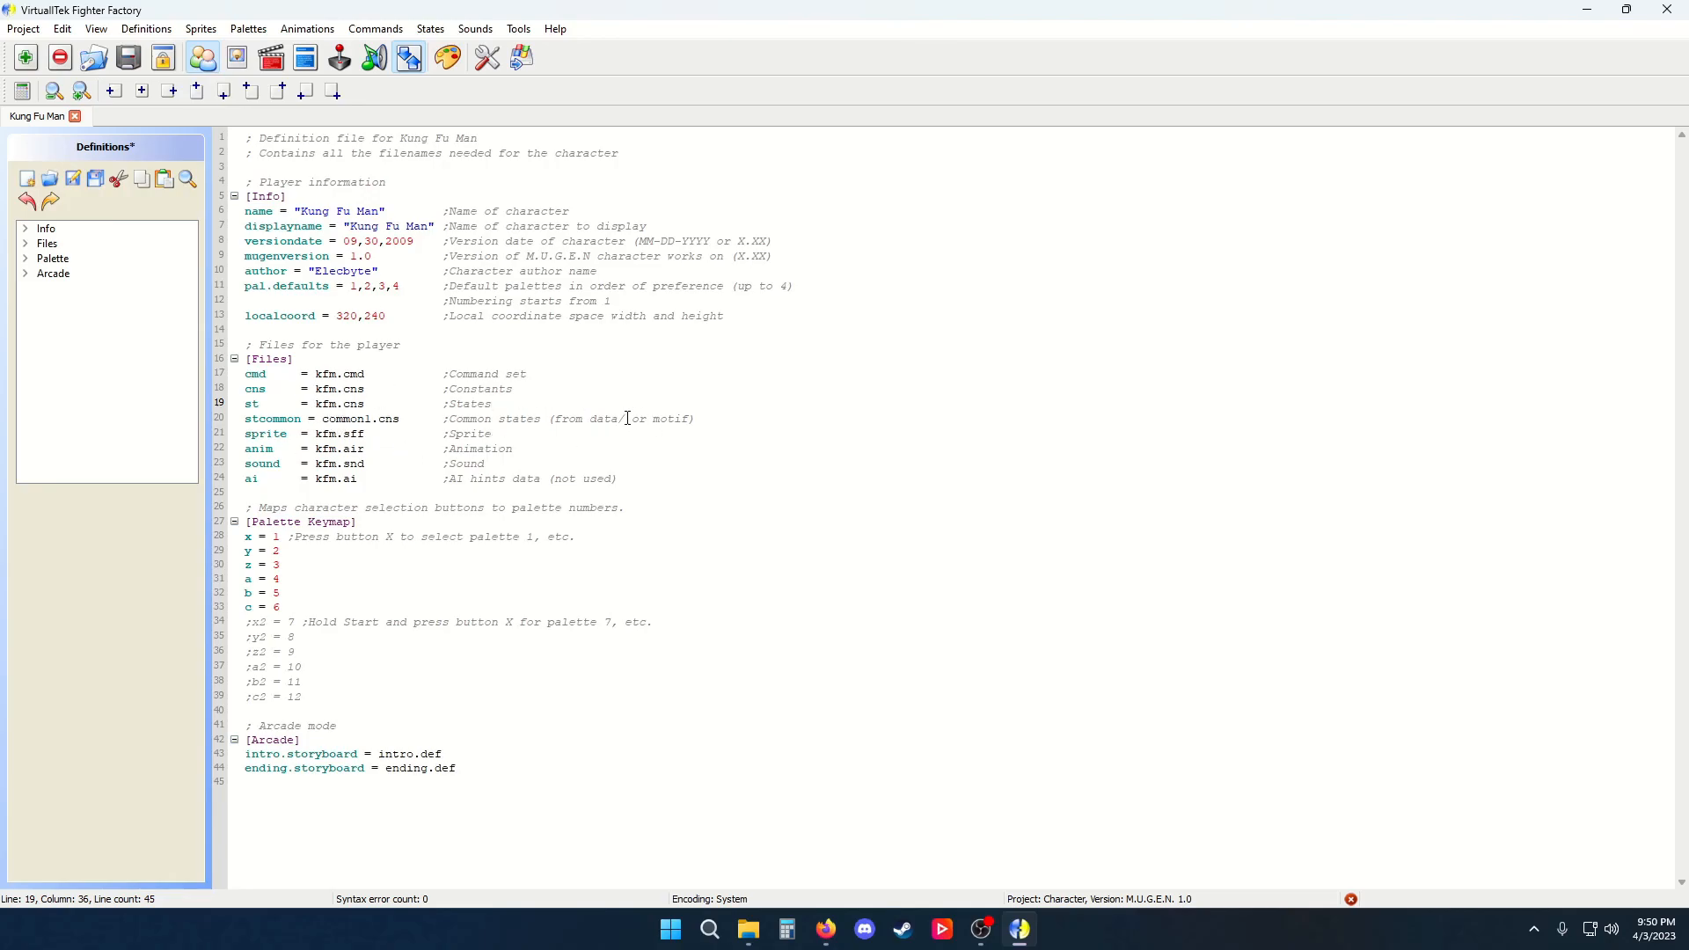
Delete the ai line from the Files section of the definition file
click(356, 433)
click(359, 448)
click(361, 464)
click(347, 482)
drag(630, 476, 226, 482)
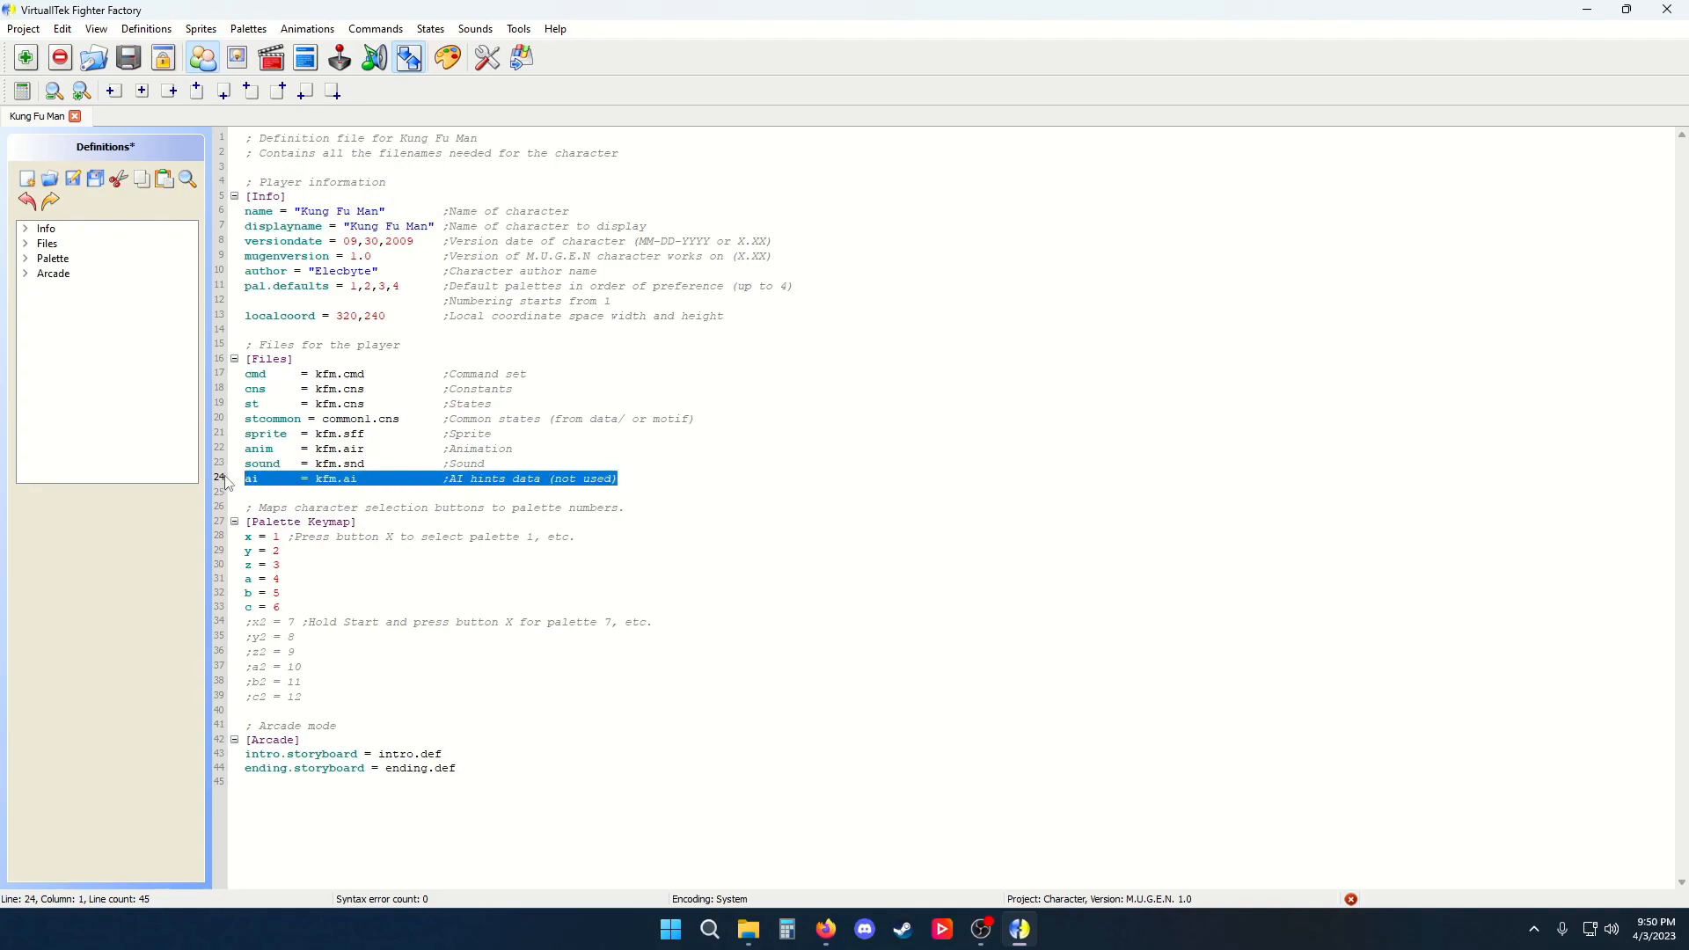
key(BackSpace)
key(BackSpace)
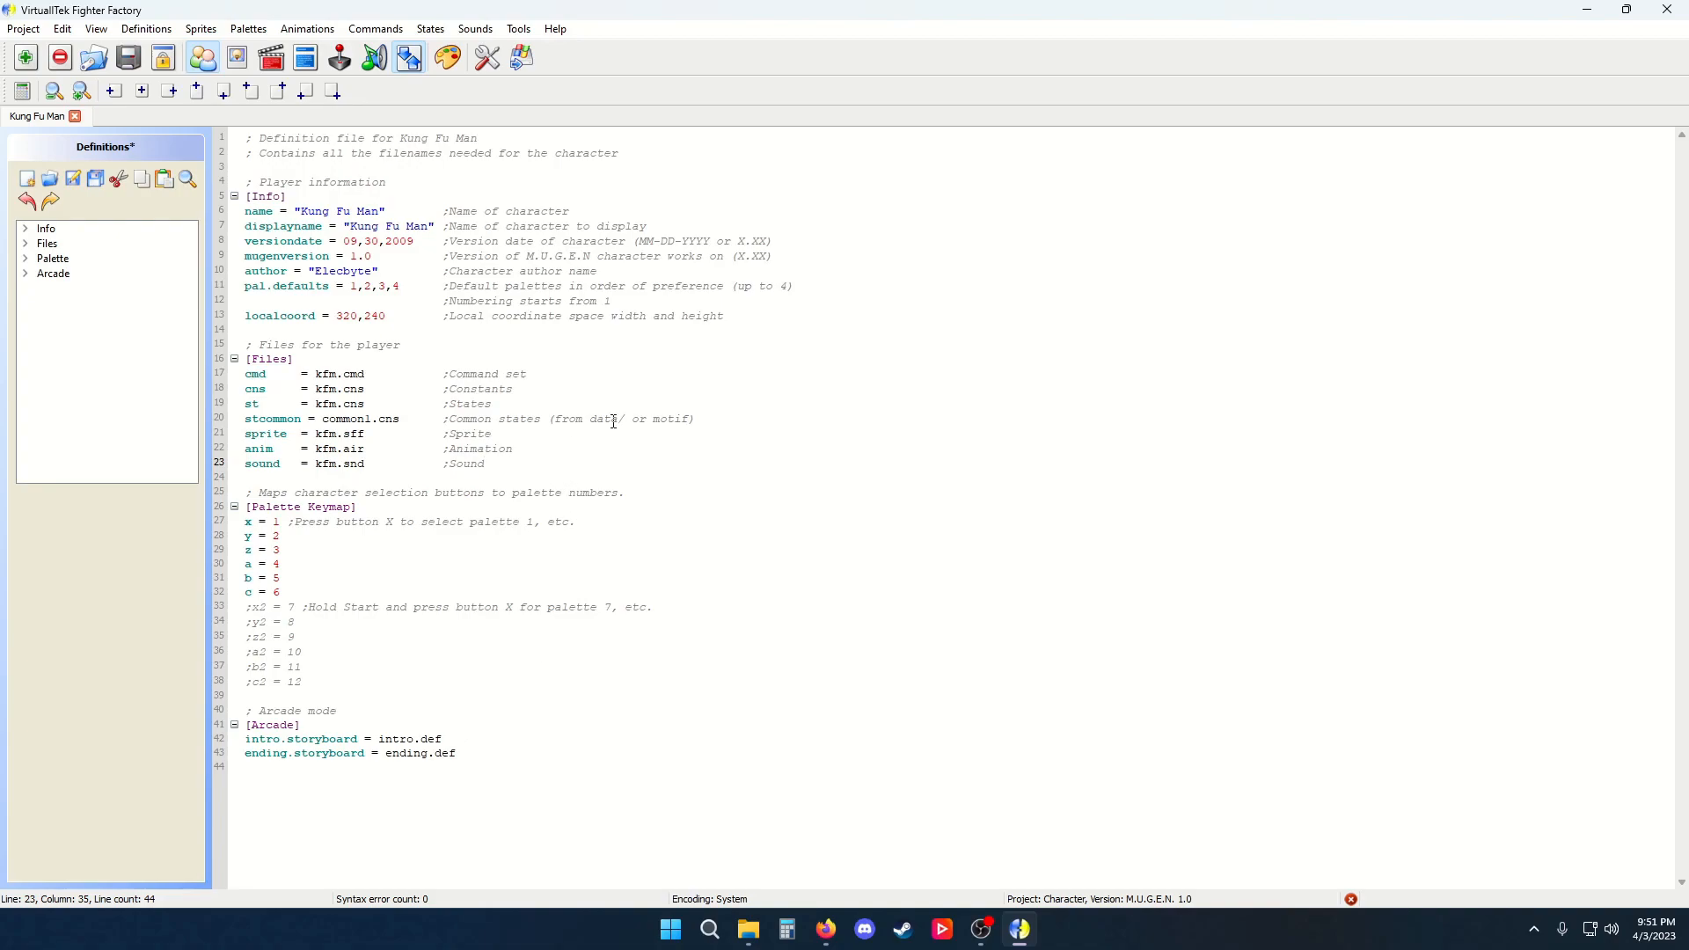
Highlight the Info section entries and the version date to review them
drag(244, 212, 485, 258)
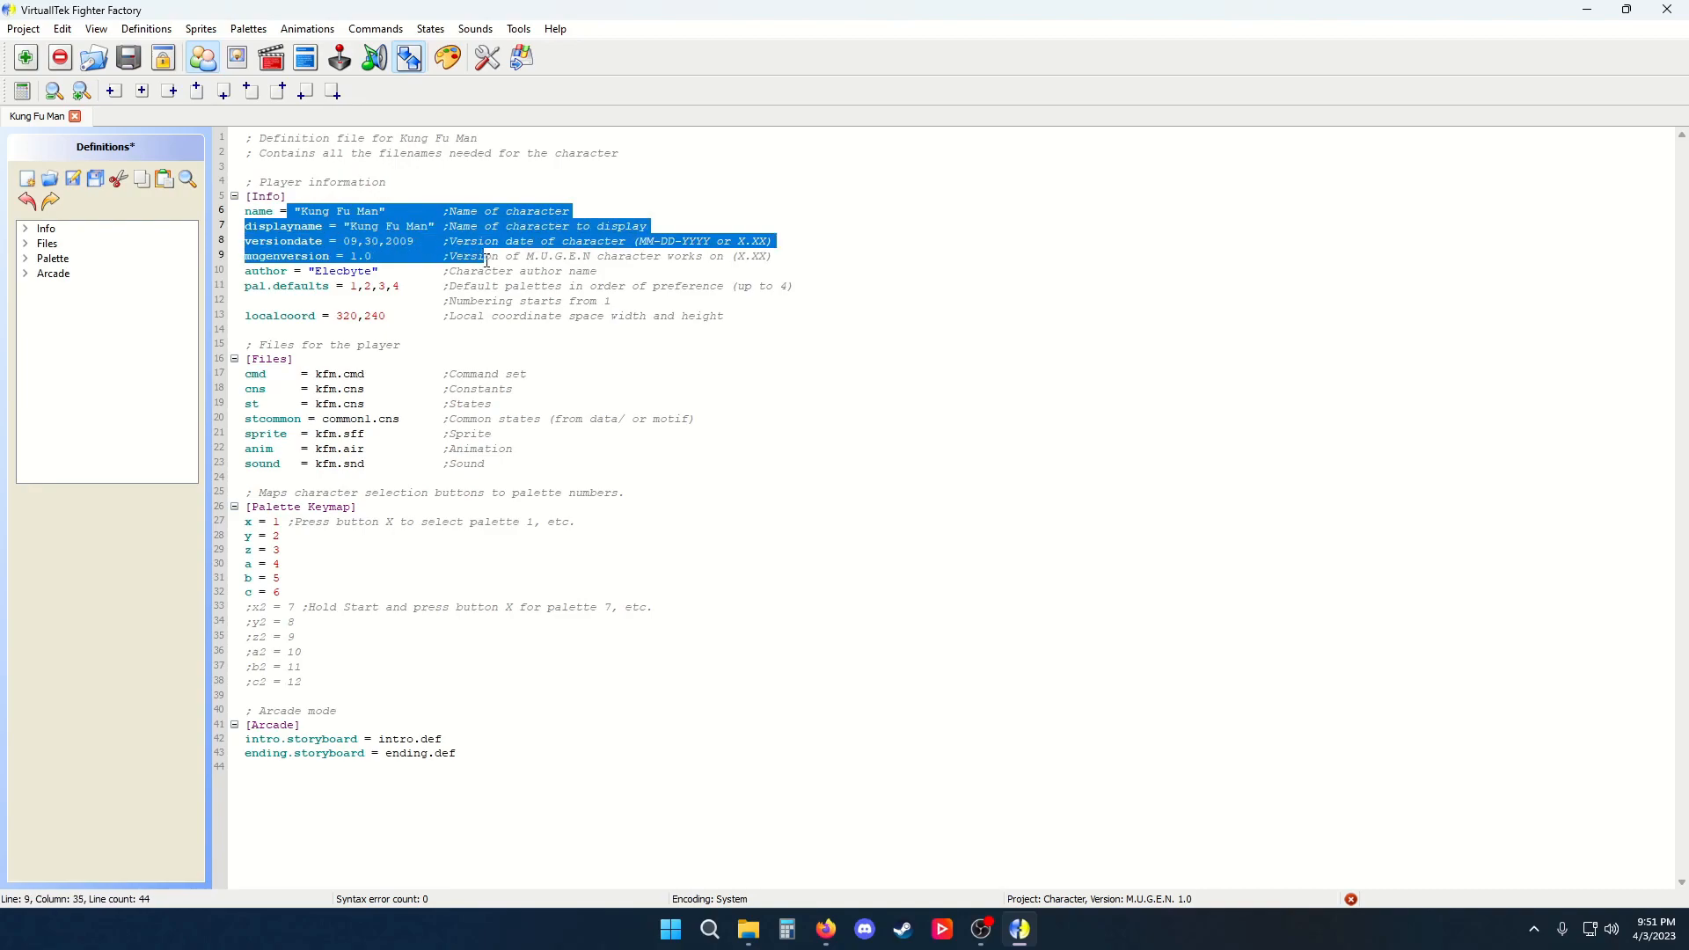
click(554, 273)
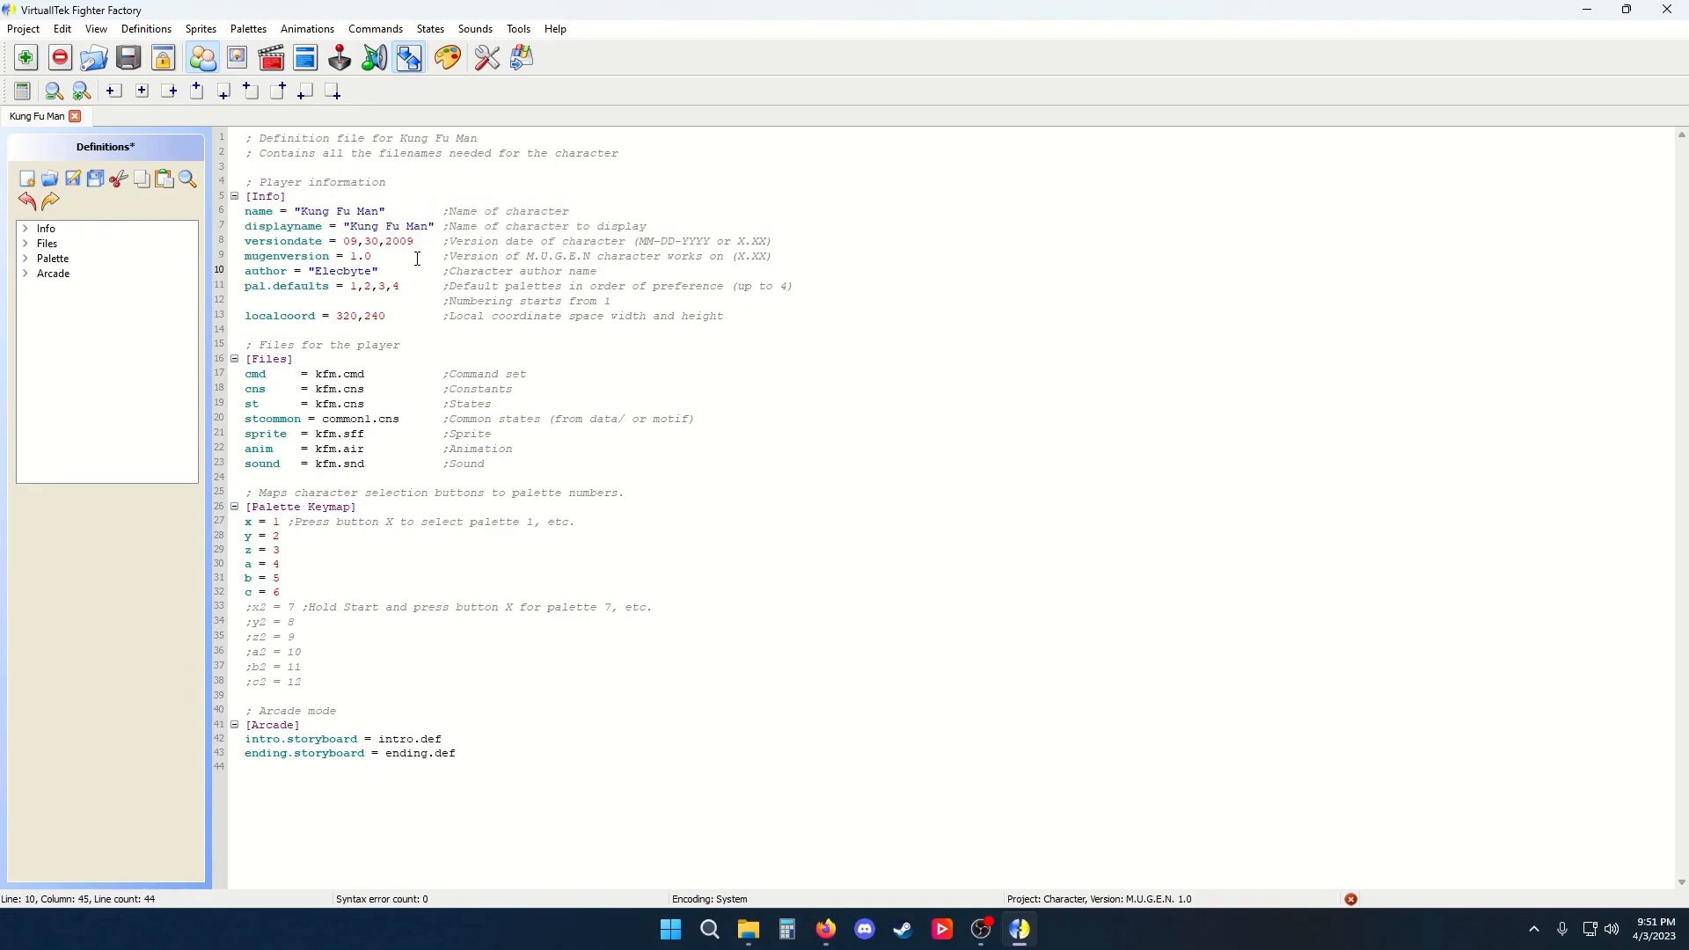
drag(352, 240, 373, 241)
click(385, 242)
Open the Sprites editor and scroll through the character's sprites
click(236, 66)
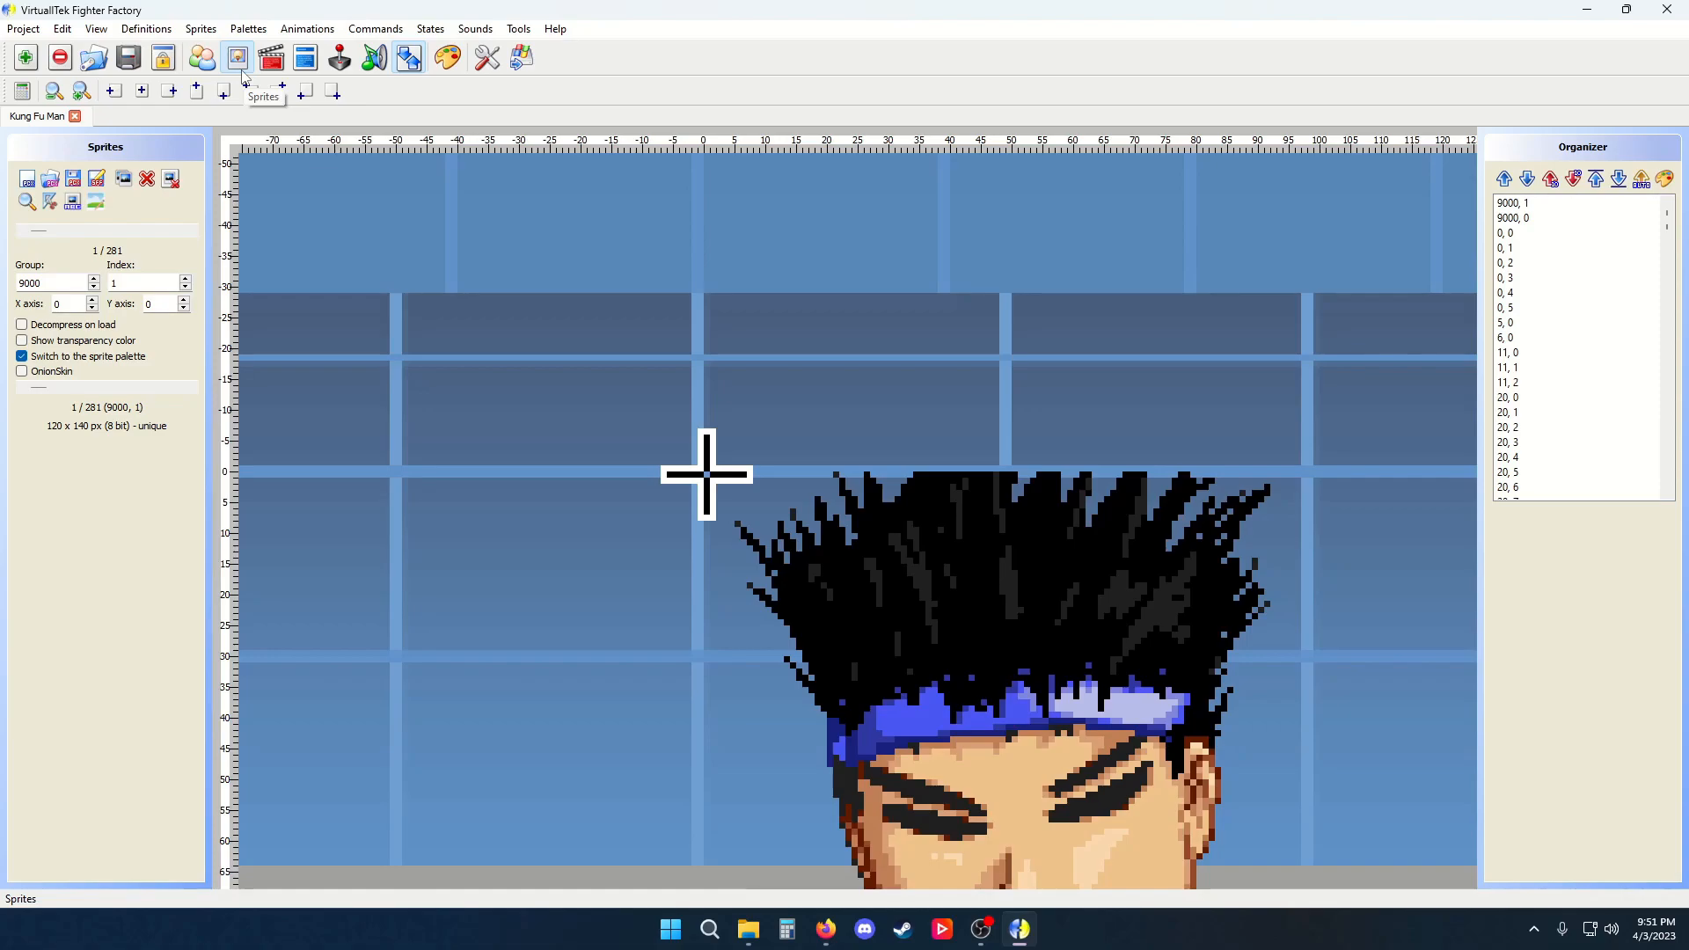
drag(41, 232, 94, 230)
scroll(249, 272, down, 7)
scroll(270, 298, up, 2)
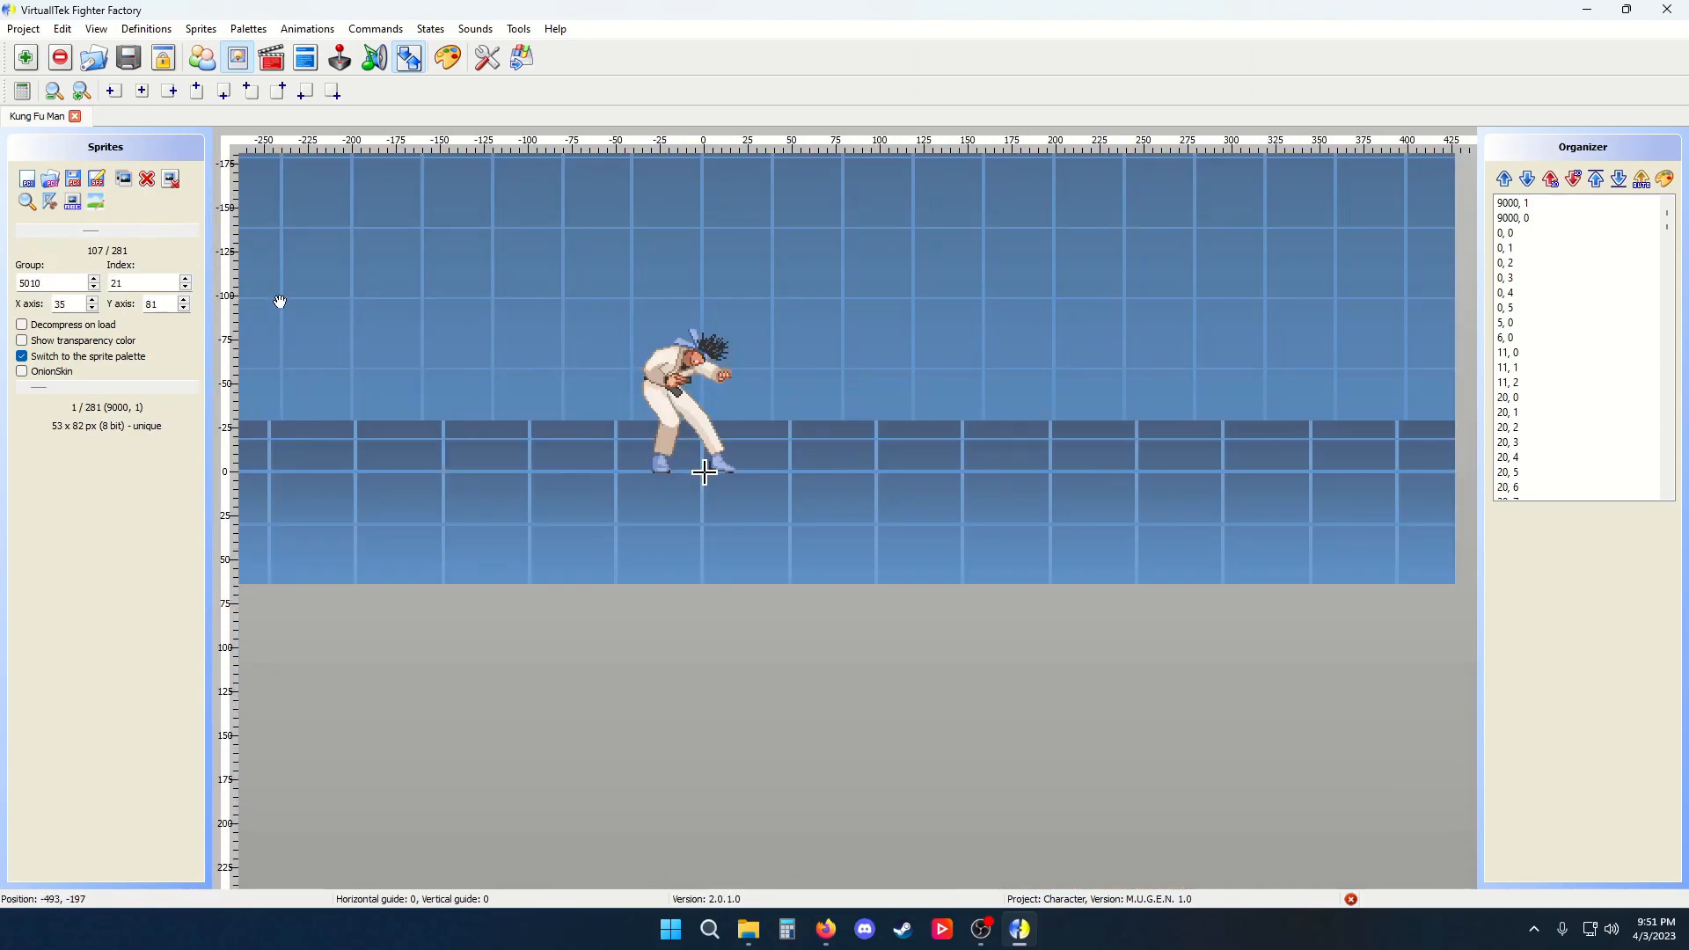
Zoom and pan around the sprite canvas to inspect the current sprite
scroll(742, 493, down, 4)
scroll(732, 450, up, 5)
scroll(731, 450, down, 3)
scroll(730, 453, up, 4)
scroll(726, 462, down, 2)
scroll(504, 615, down, 2)
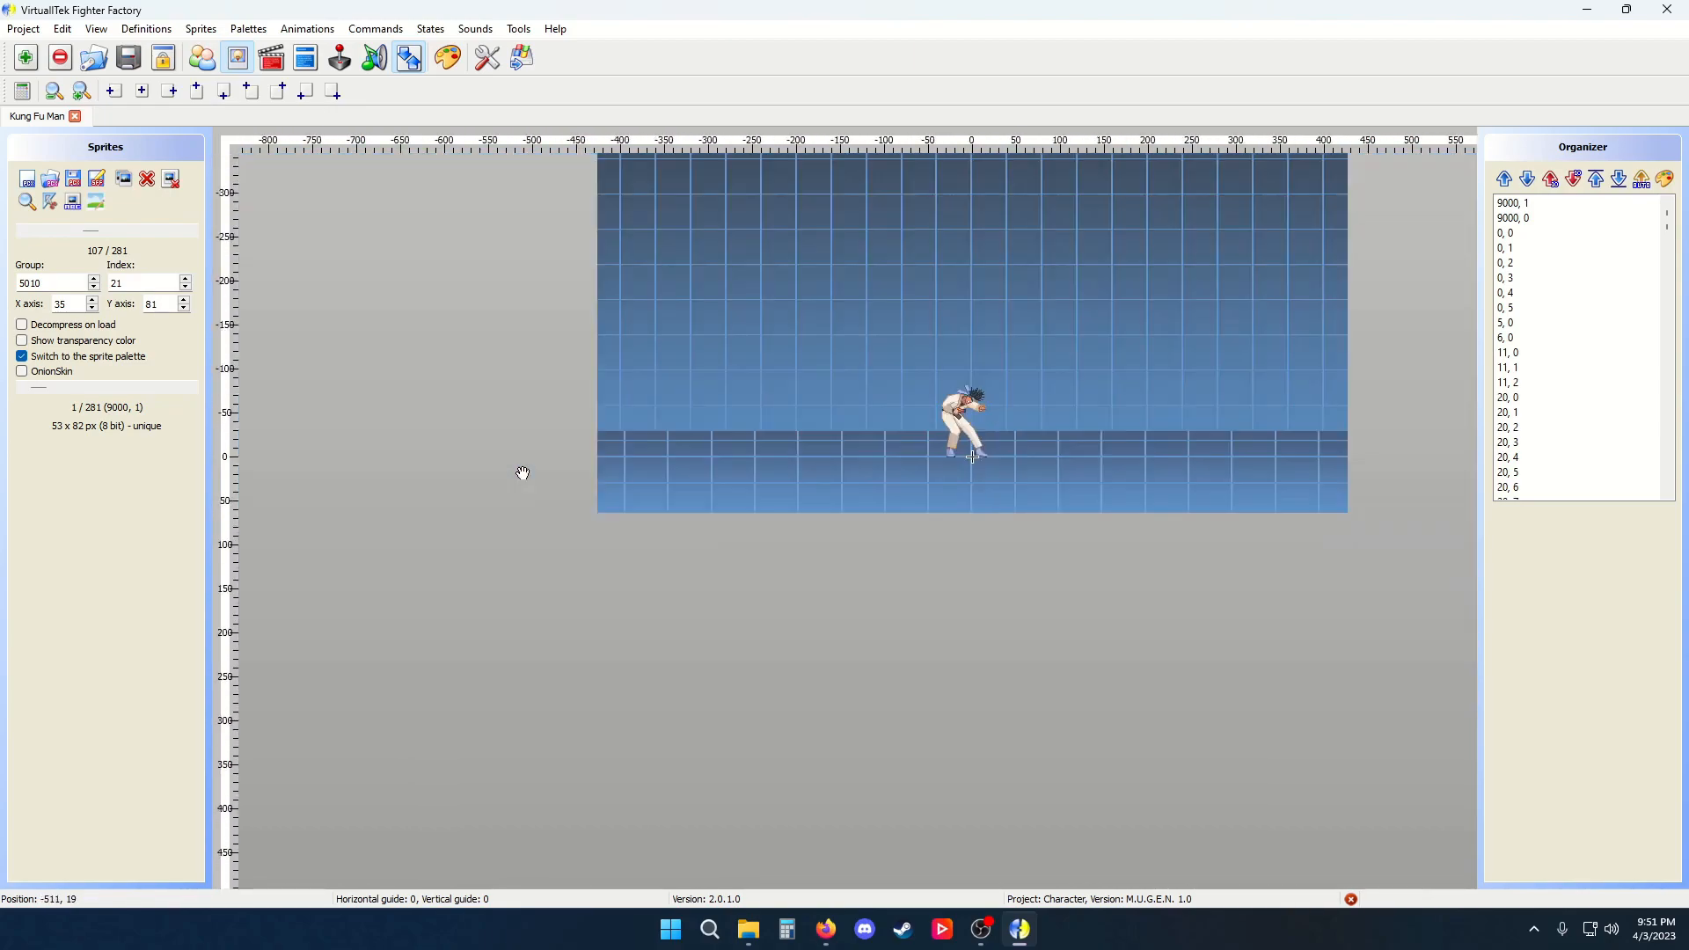
scroll(519, 493, down, 3)
drag(508, 511, 709, 498)
scroll(689, 493, up, 3)
scroll(695, 492, down, 3)
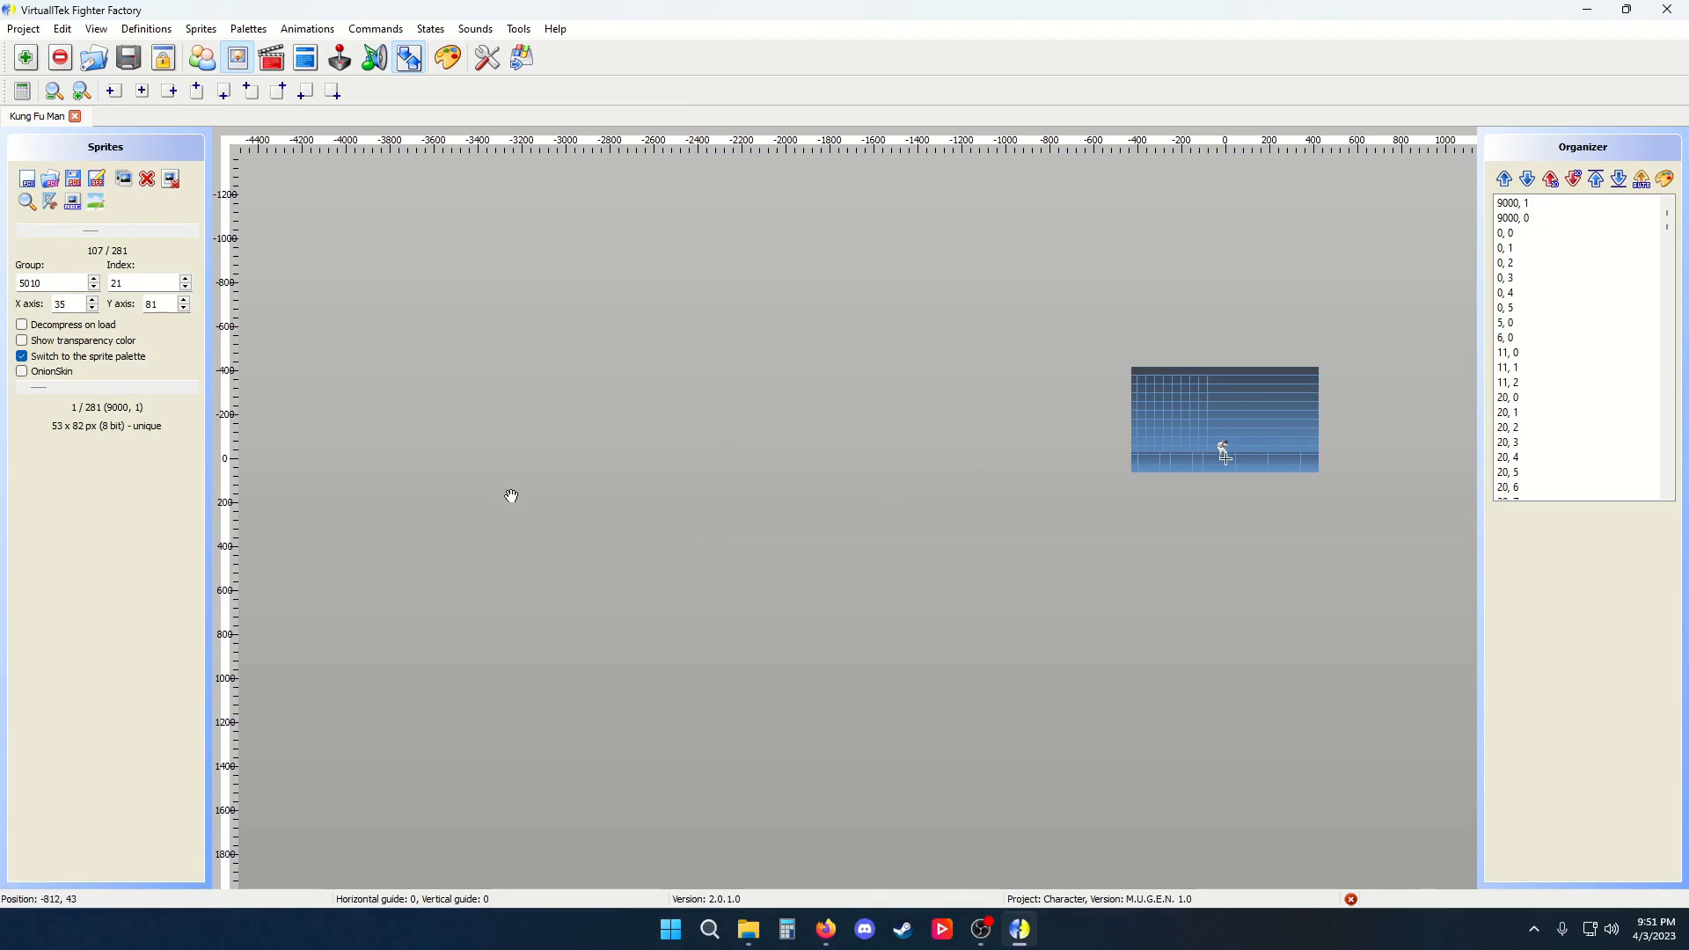
scroll(511, 495, up, 3)
scroll(511, 495, down, 3)
scroll(511, 495, up, 3)
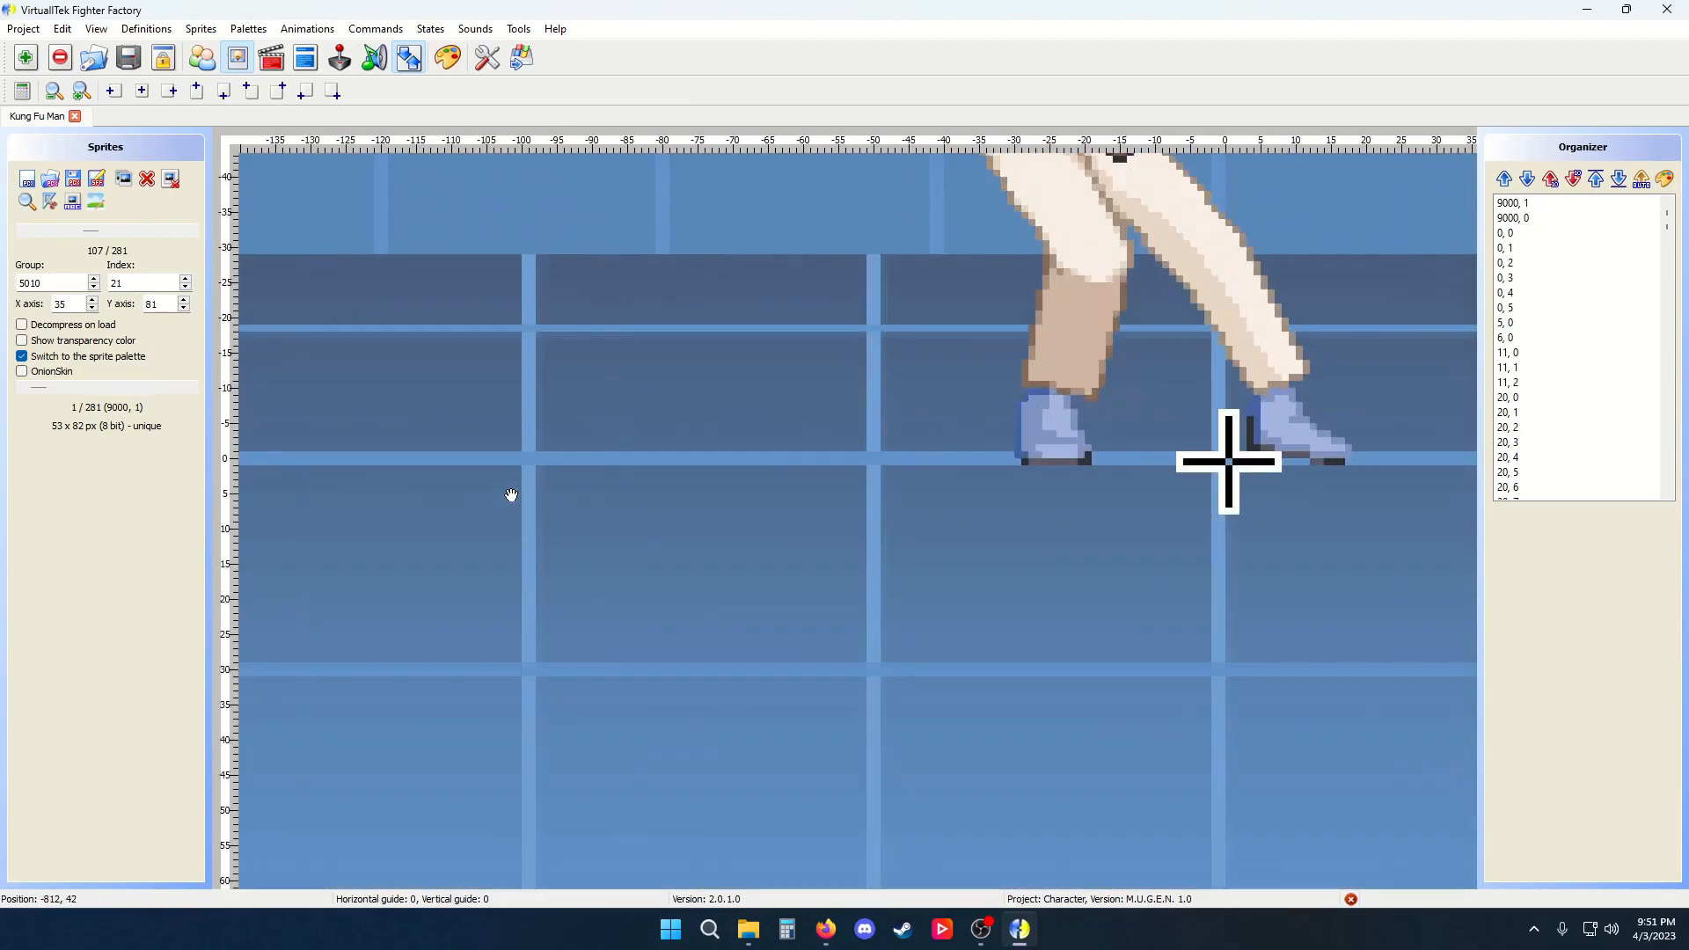
scroll(1251, 461, down, 5)
drag(1383, 490, 599, 385)
scroll(1025, 603, up, 2)
scroll(1025, 603, down, 2)
drag(576, 460, 1005, 657)
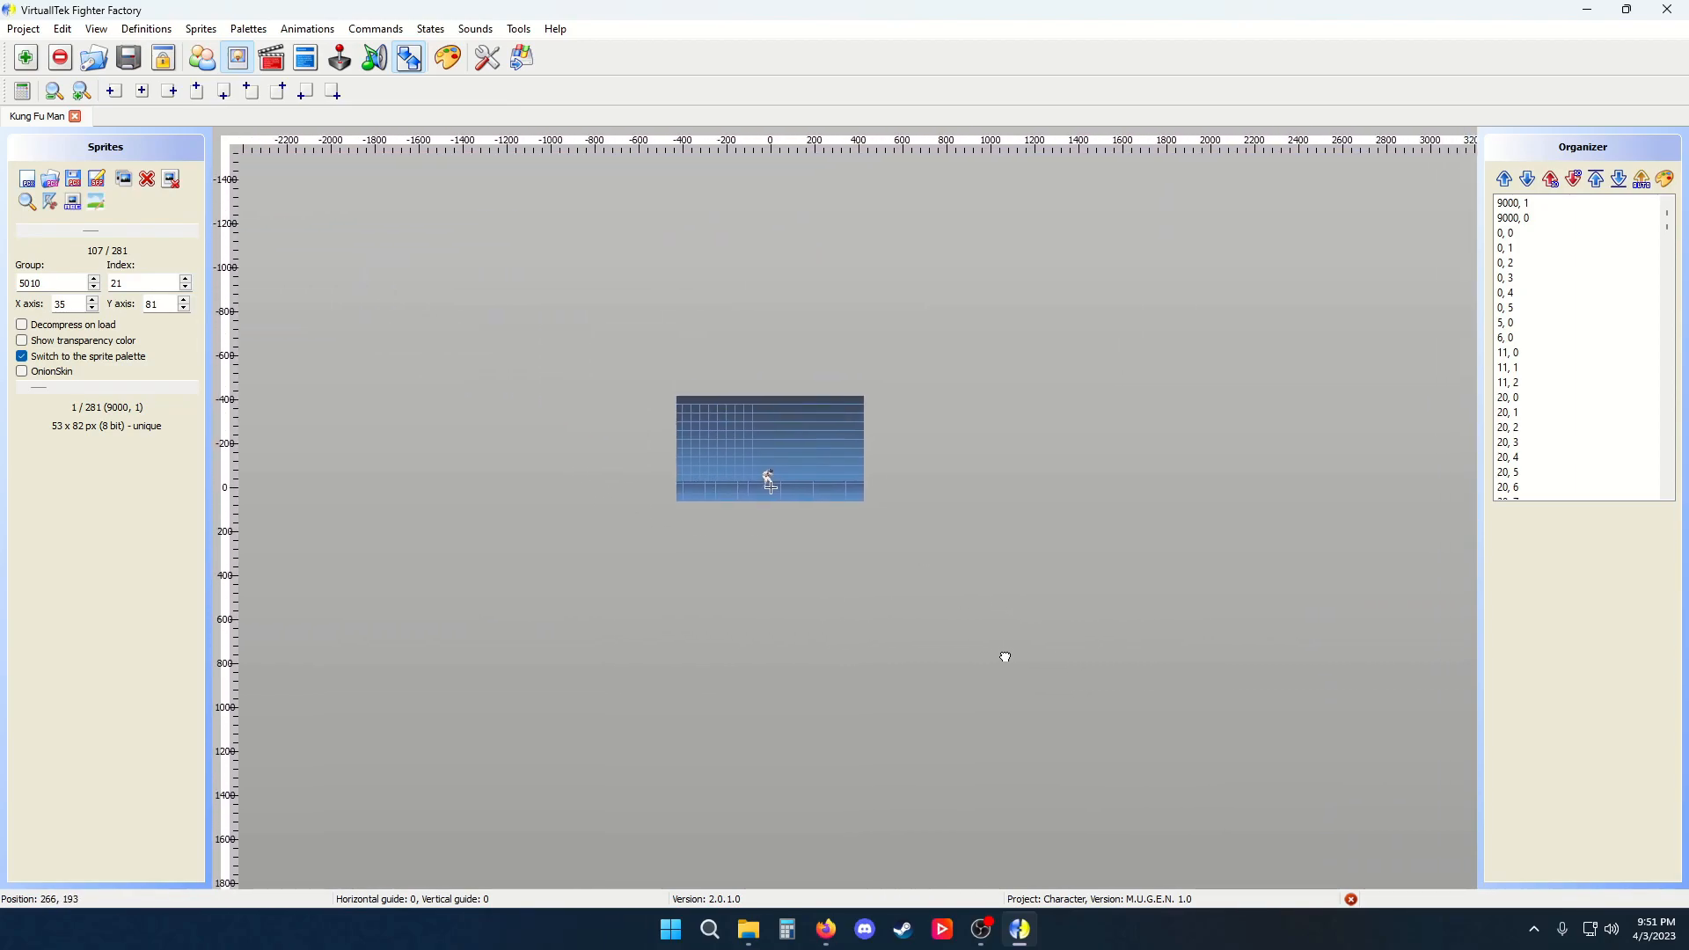
scroll(1005, 657, up, 4)
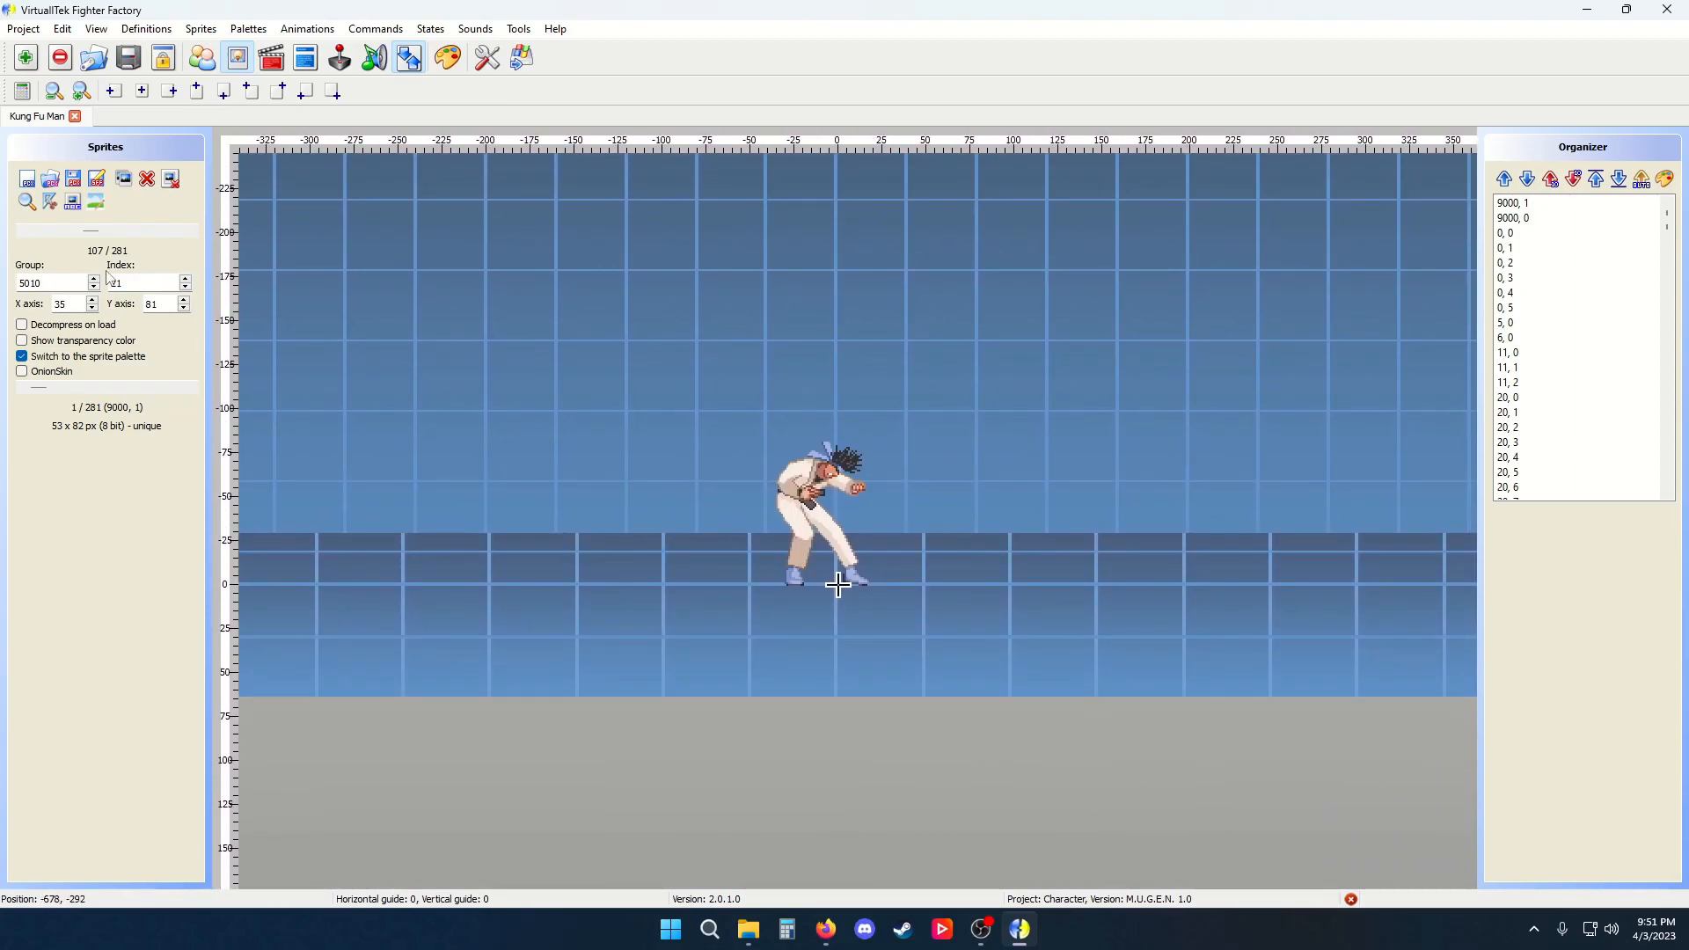
Browse to sprite 600,0 and toggle the transparency color display on and off
drag(97, 234, 141, 234)
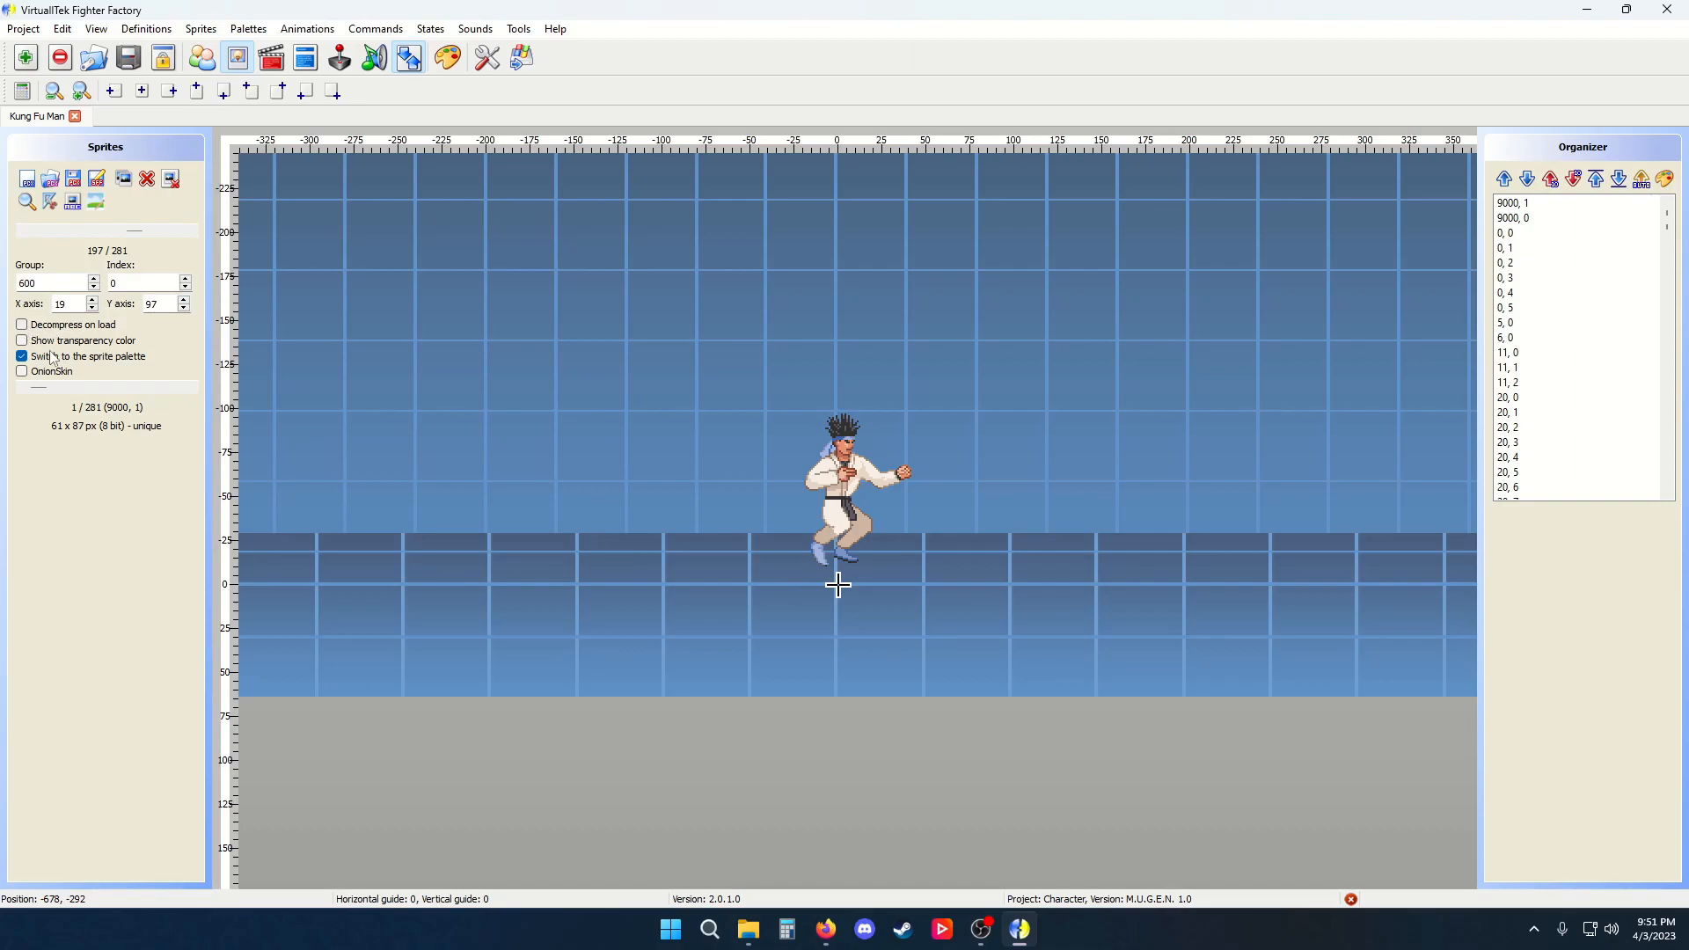
click(22, 341)
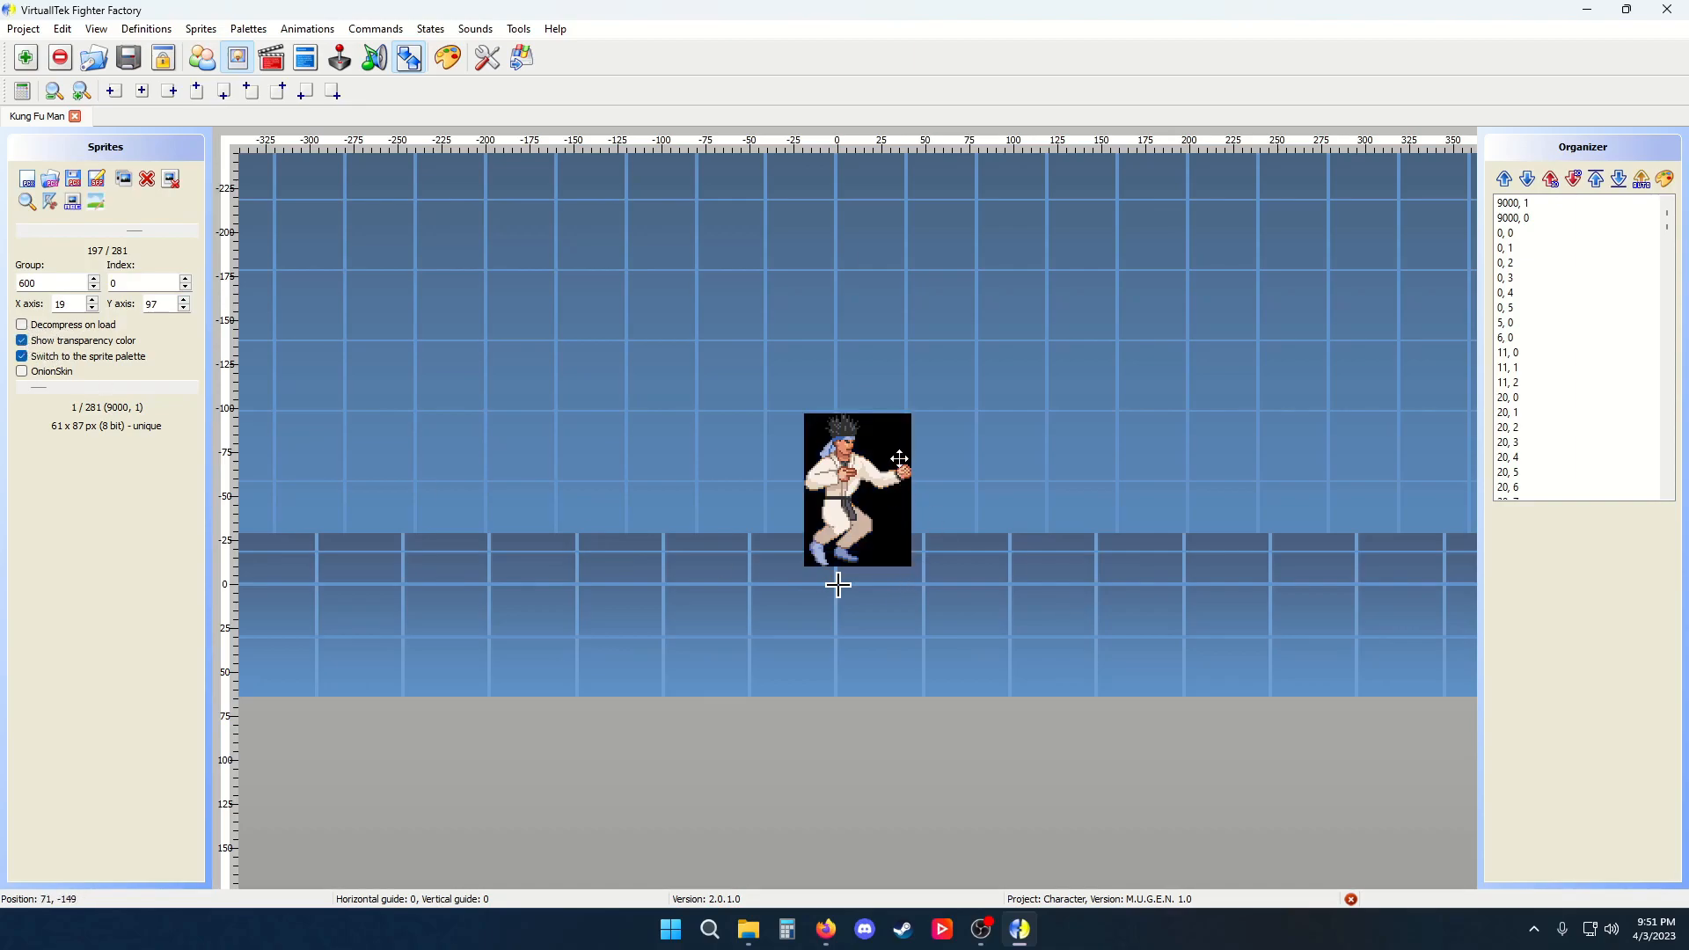
click(22, 343)
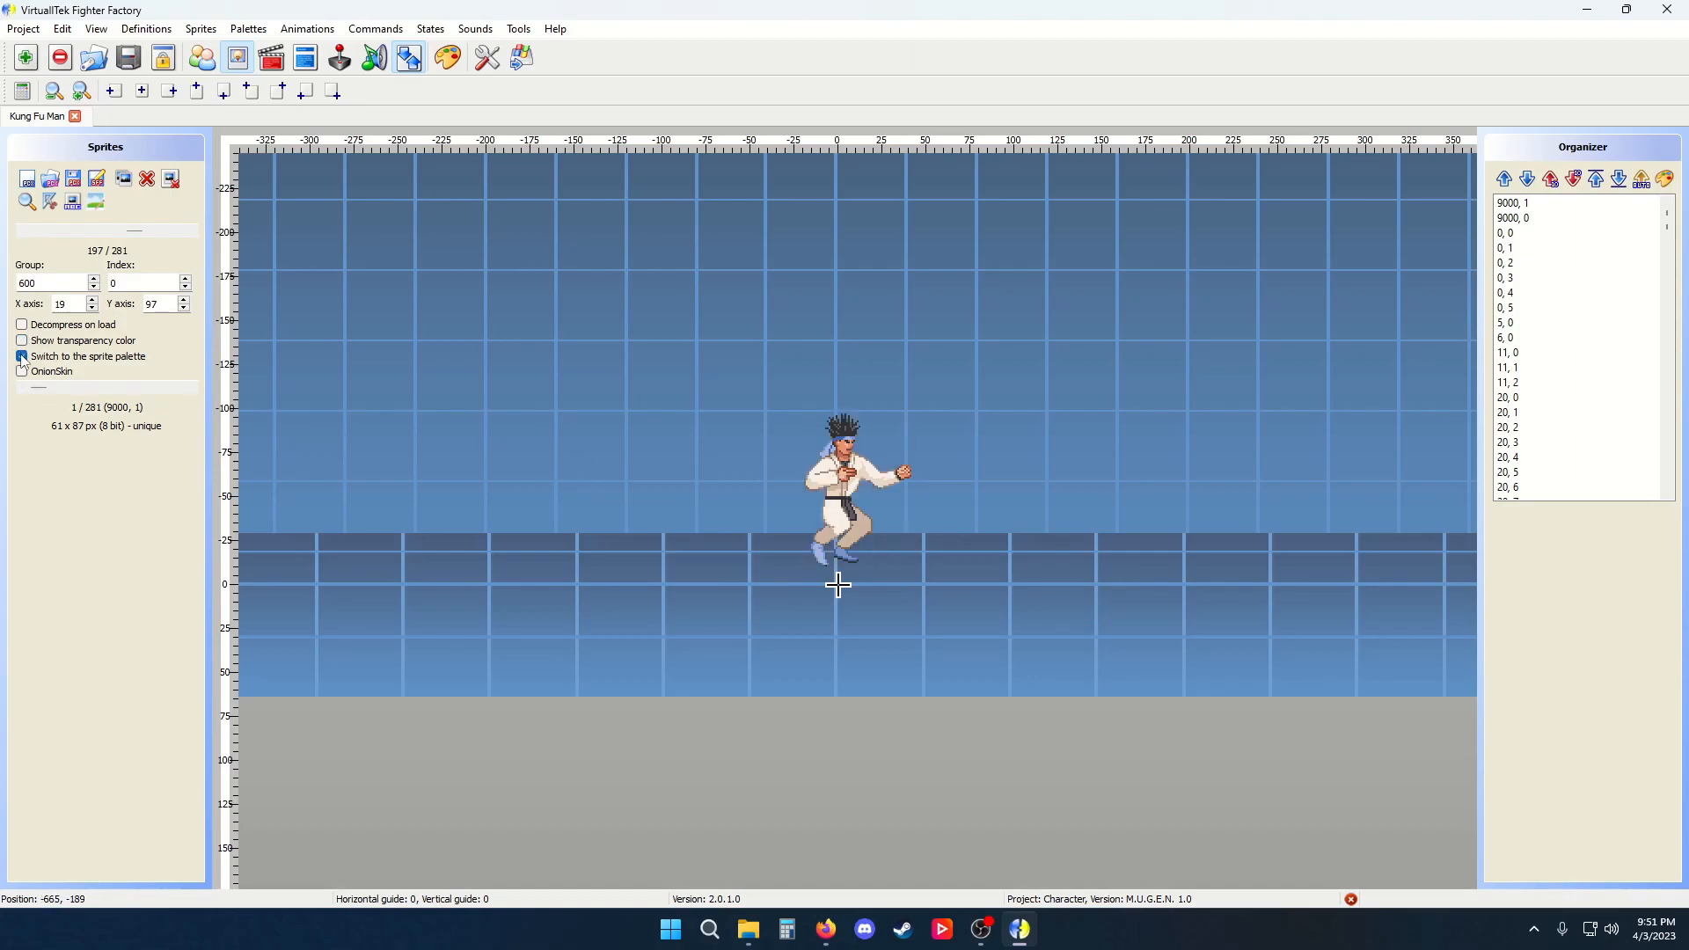
Turn off switching to the sprite palette, open the Palettes editor and browse sprites and palettes
click(22, 359)
click(417, 69)
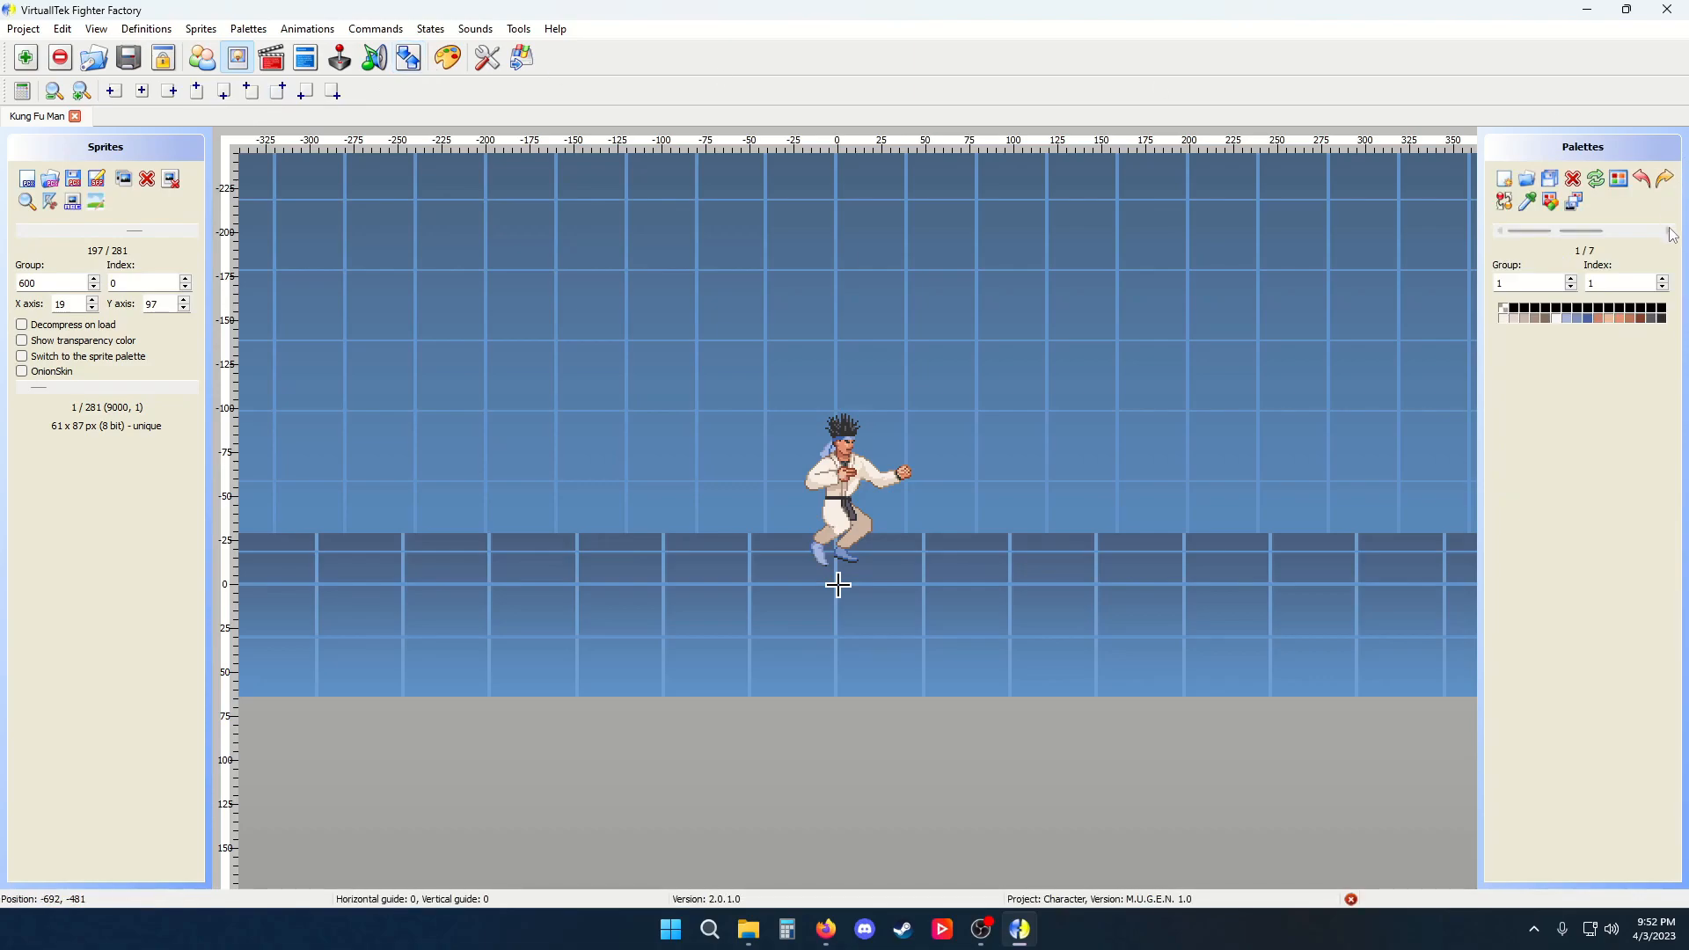
drag(135, 231, 80, 234)
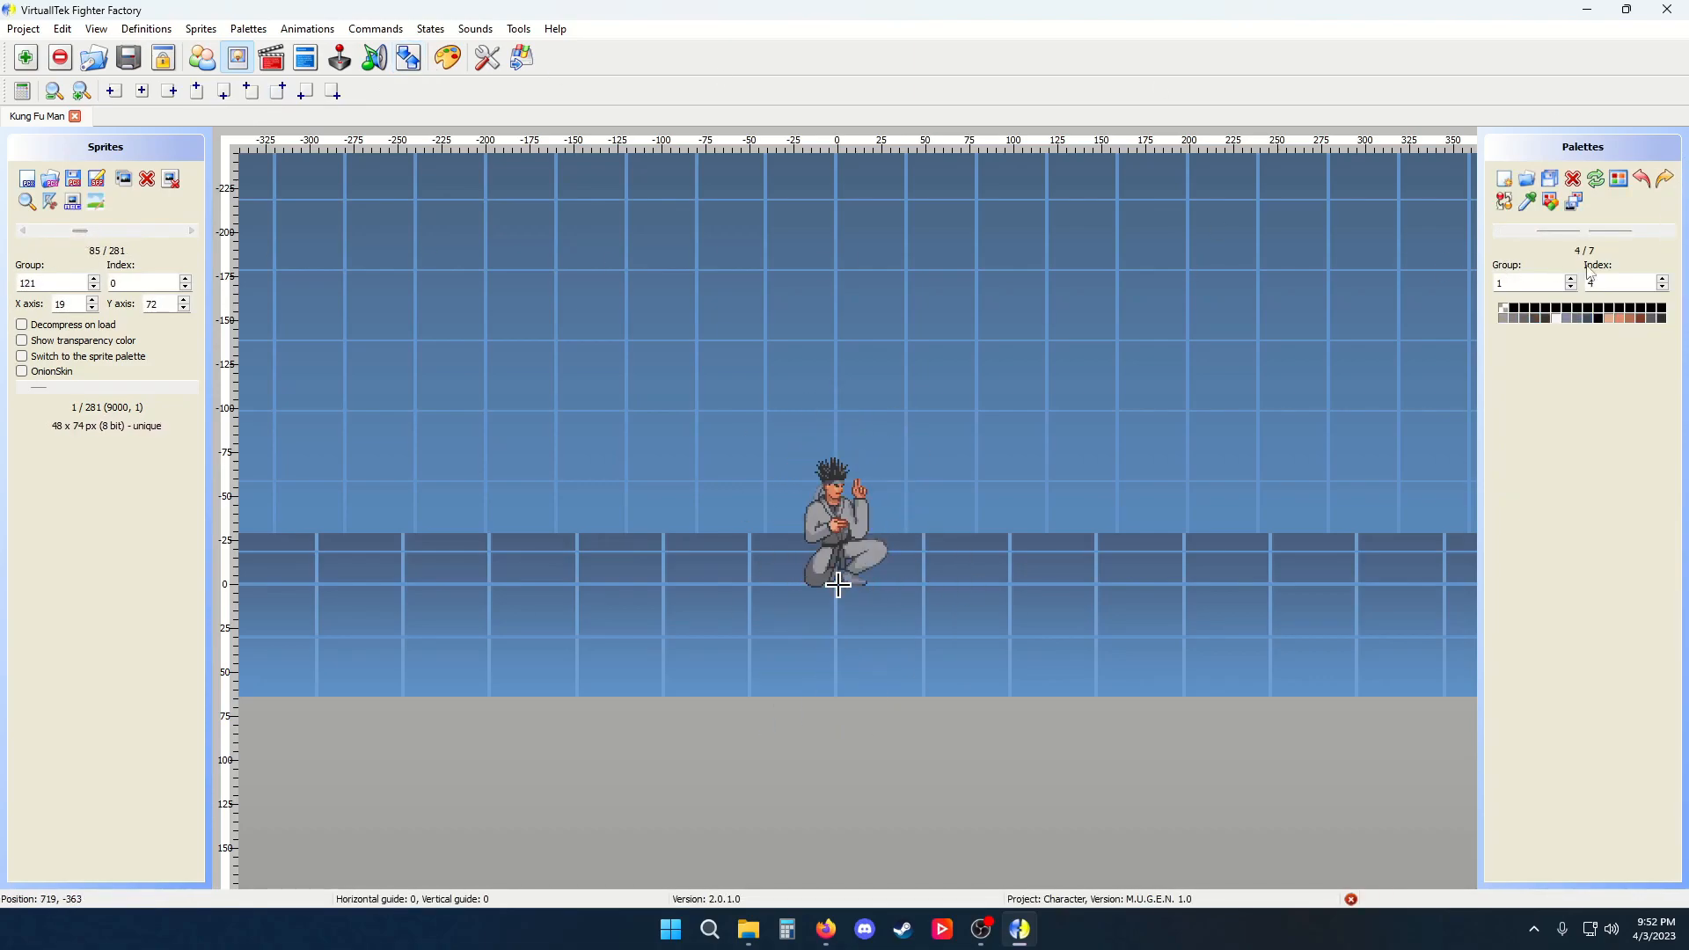
click(1501, 233)
Select sprite 43,1 and re-enable switching to the sprite palette
drag(81, 231, 70, 253)
click(22, 357)
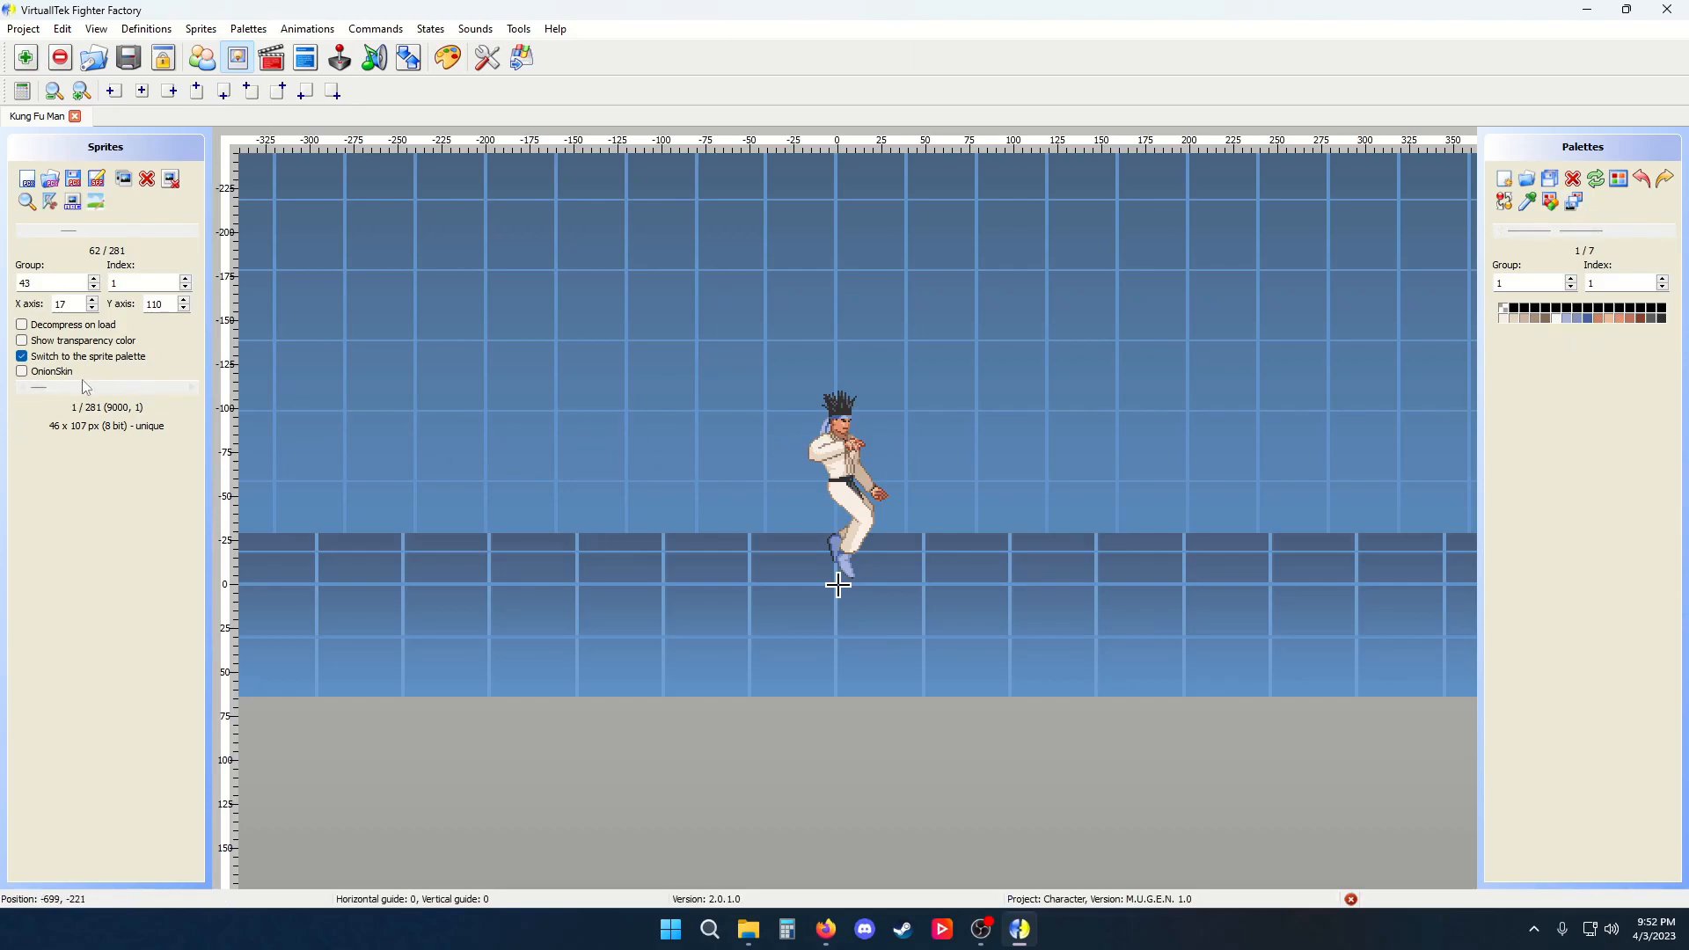
Preview neighbouring frames with Onion Skin, zooming in, then turn Onion Skin off
click(22, 372)
mouse_move(62, 388)
mouse_down()
mouse_move(93, 396)
mouse_move(76, 397)
mouse_up()
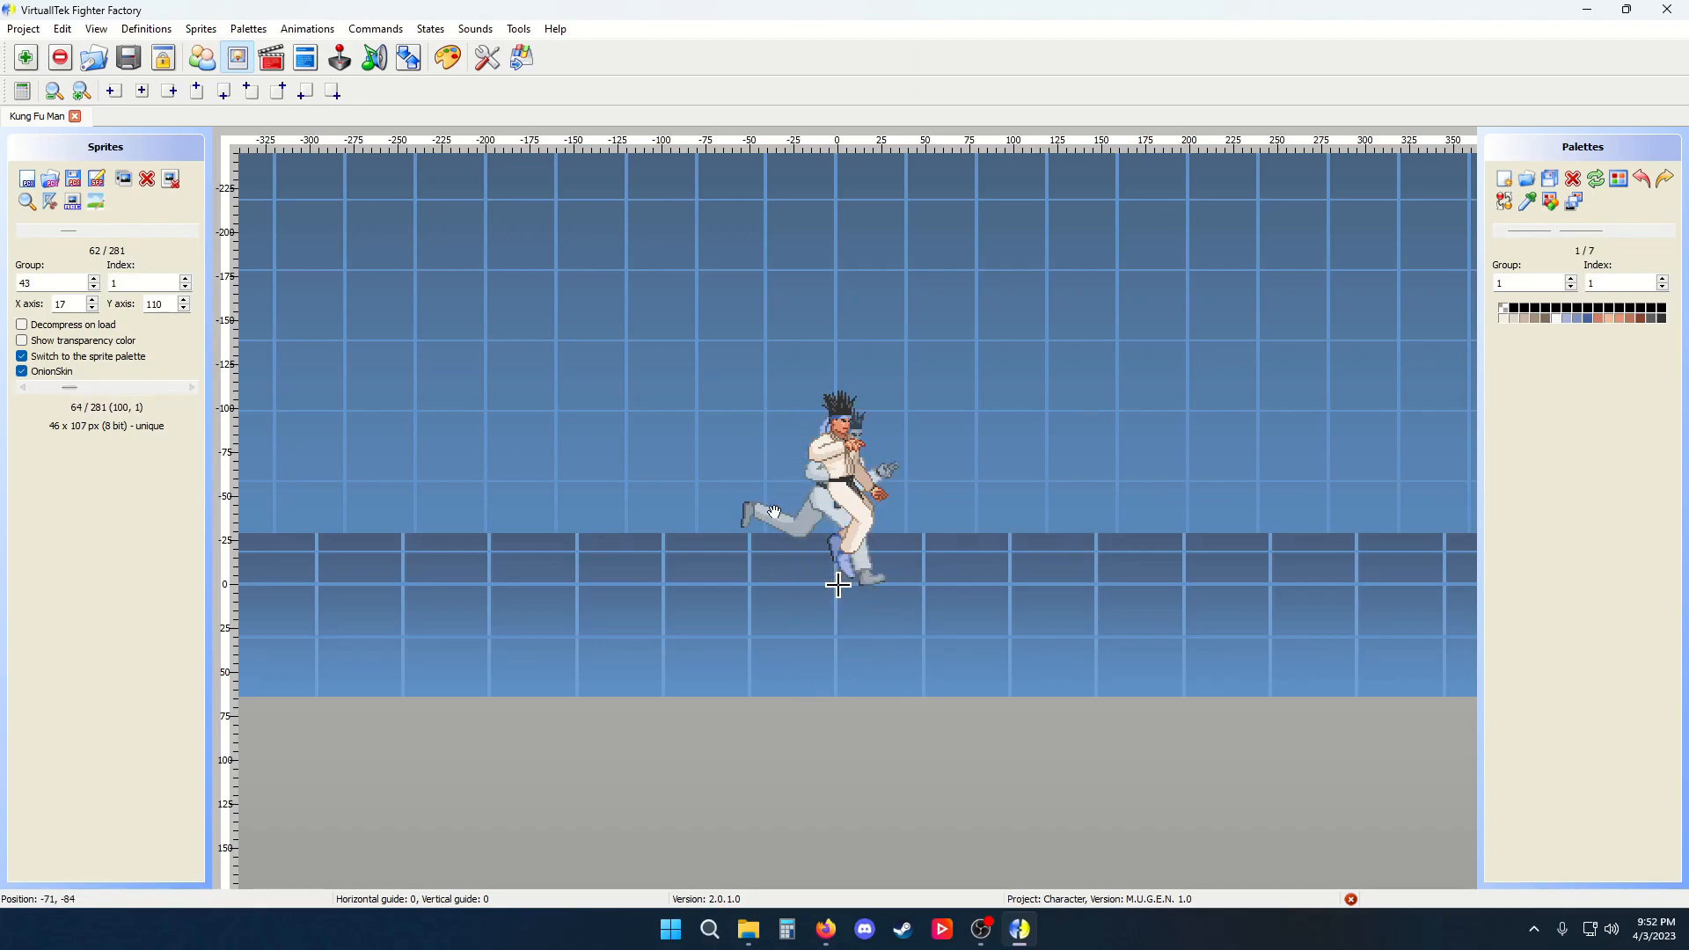
scroll(806, 508, up, 3)
scroll(776, 419, down, 2)
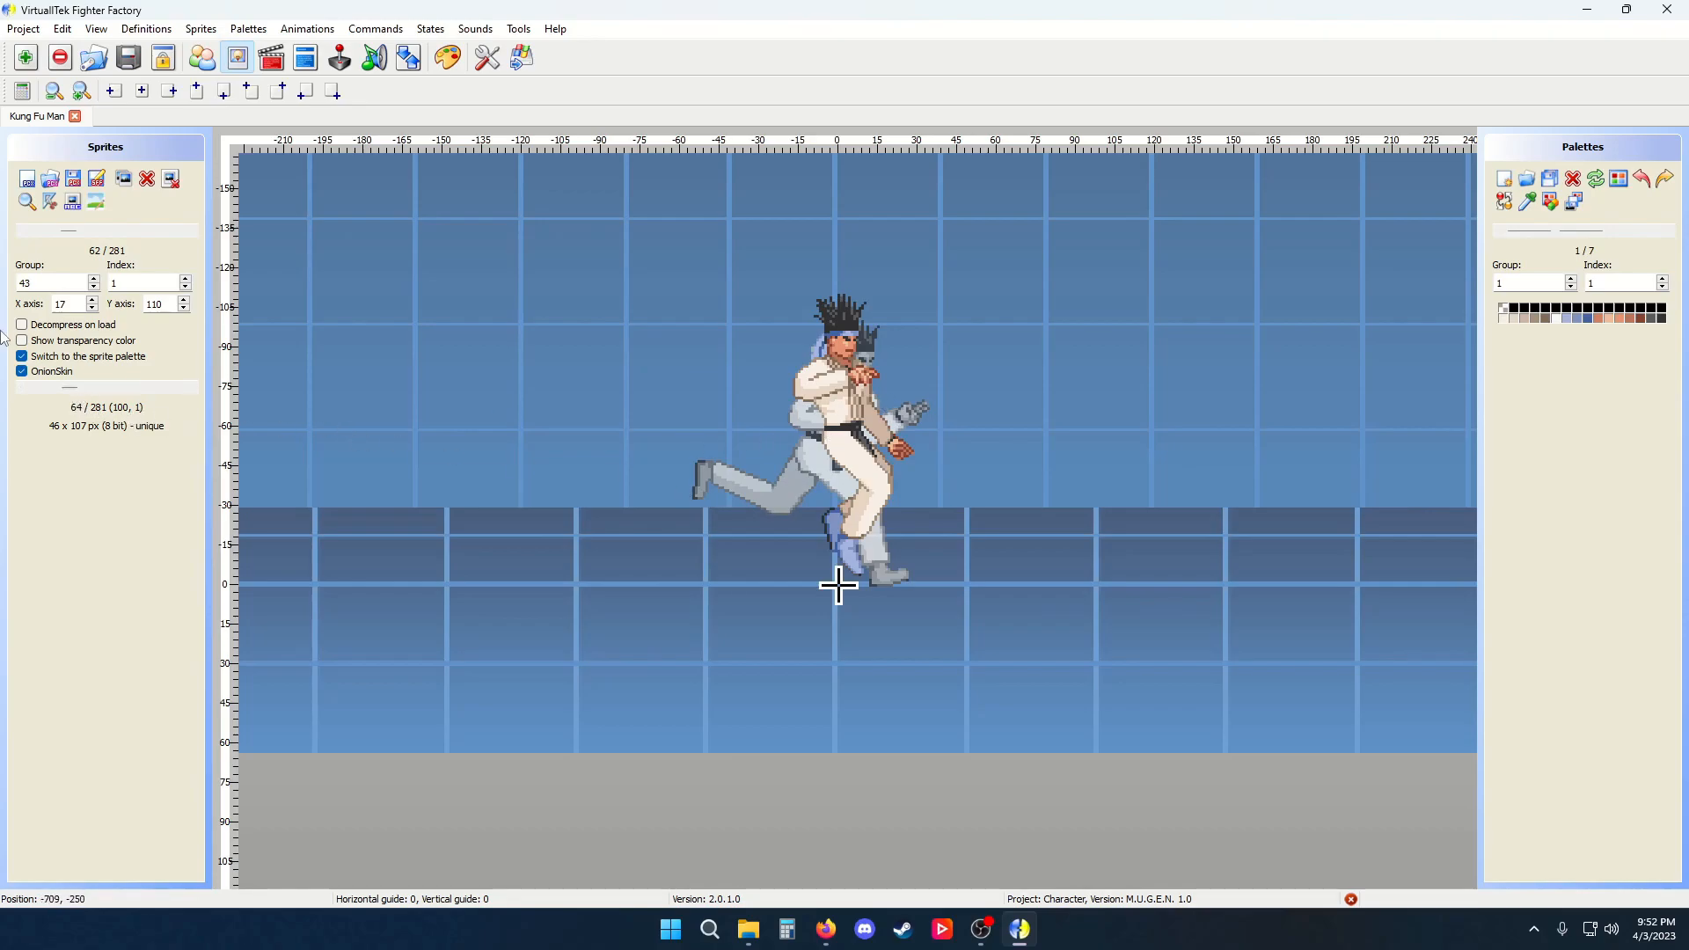
click(54, 373)
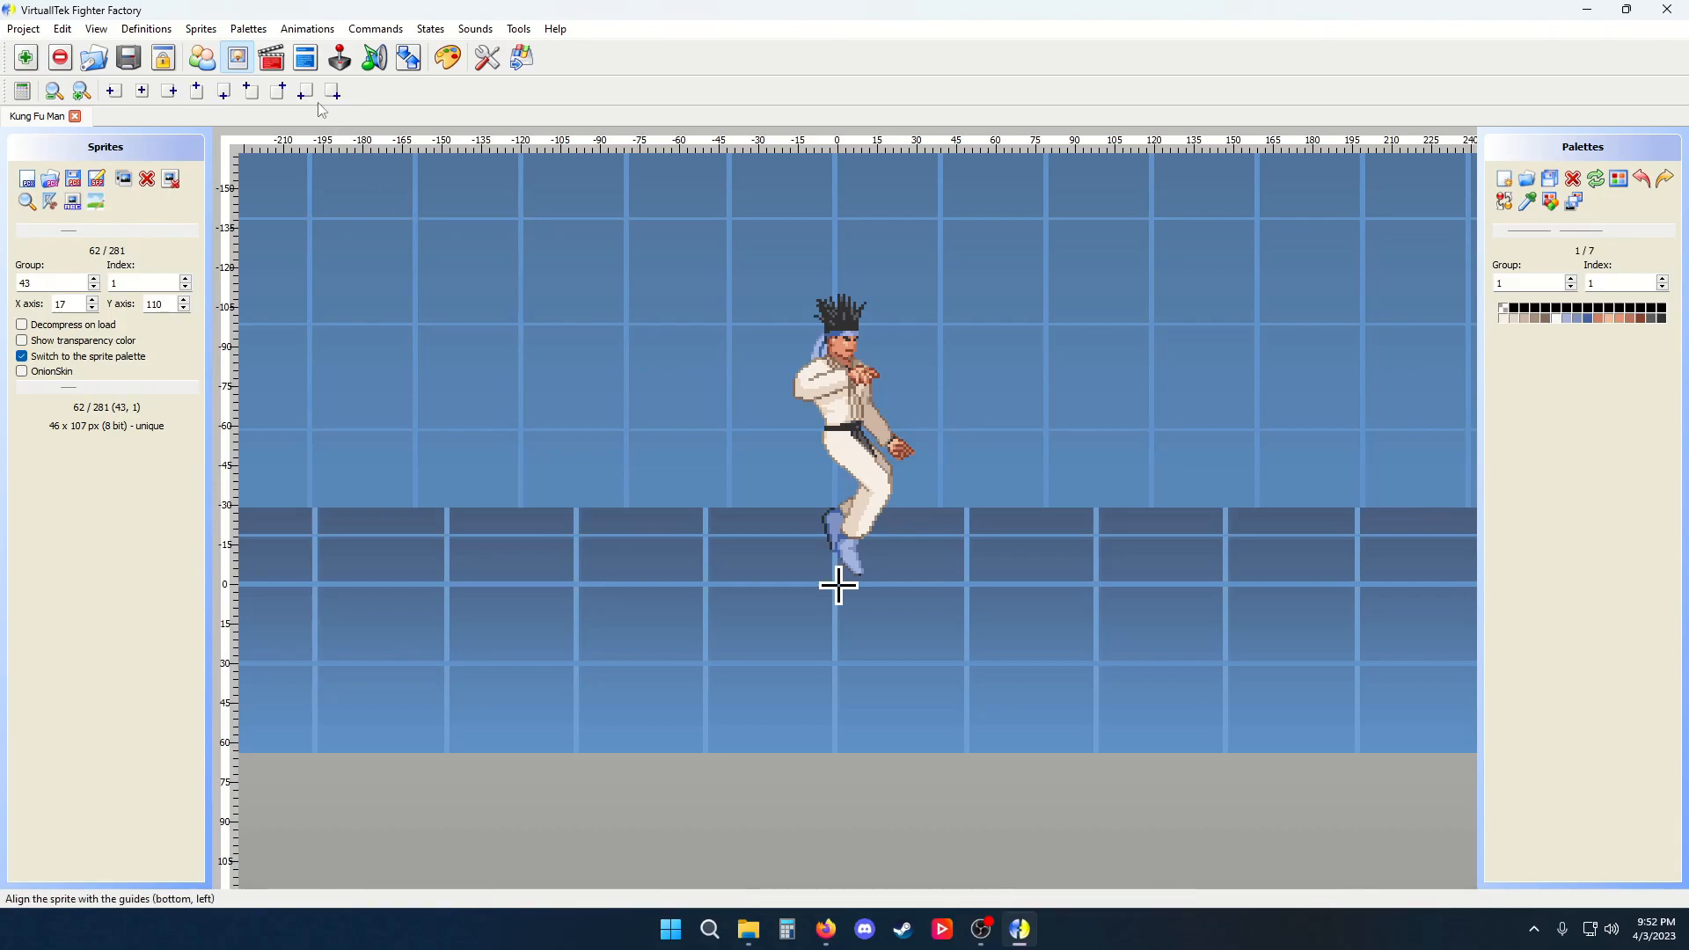
click(202, 29)
click(216, 106)
click(753, 413)
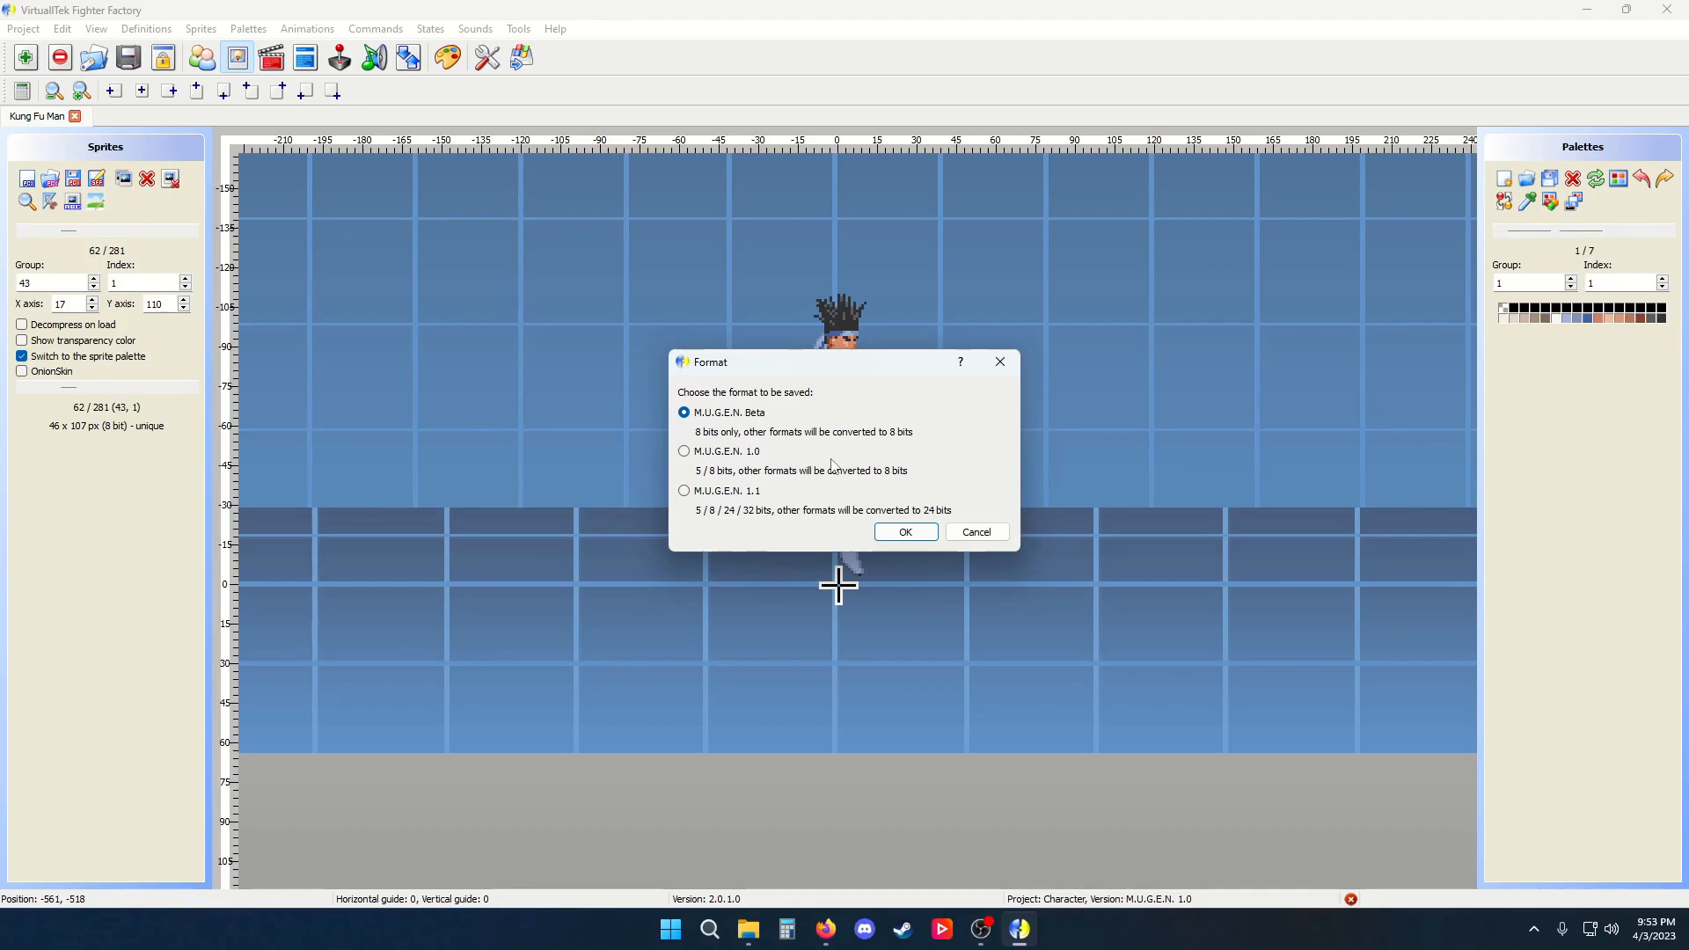
click(753, 494)
click(752, 452)
click(972, 533)
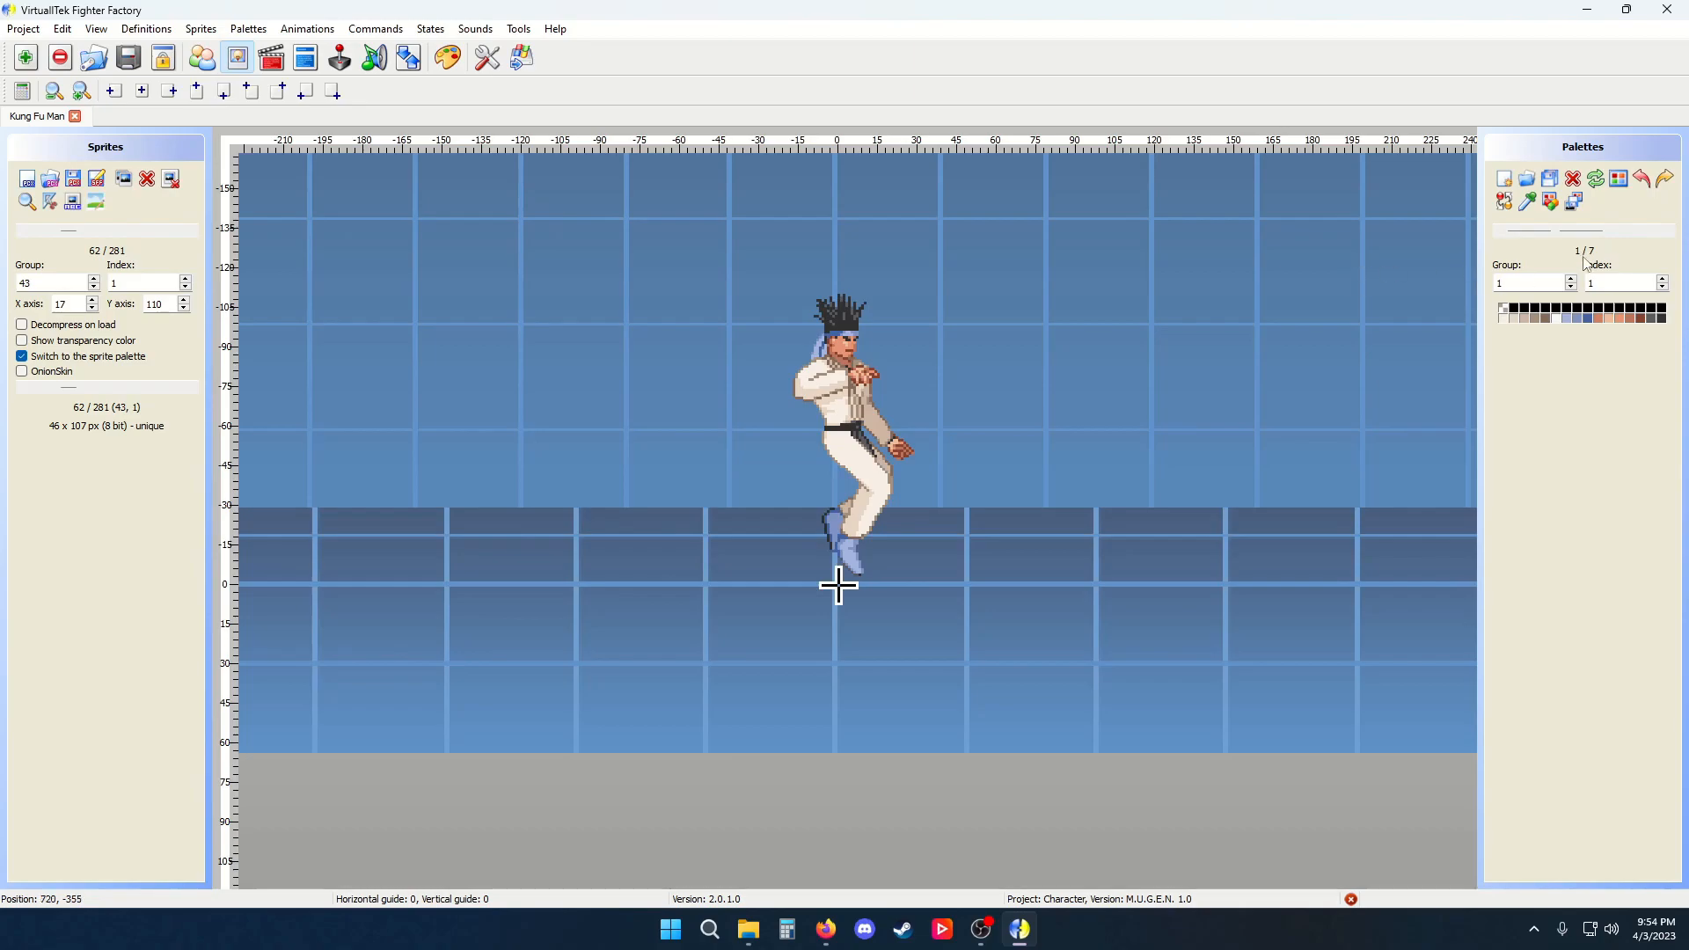
Preview palette 5 on the sprite in the Palettes editor
mouse_move(1548, 227)
mouse_down()
mouse_move(1600, 232)
mouse_move(1581, 231)
mouse_up()
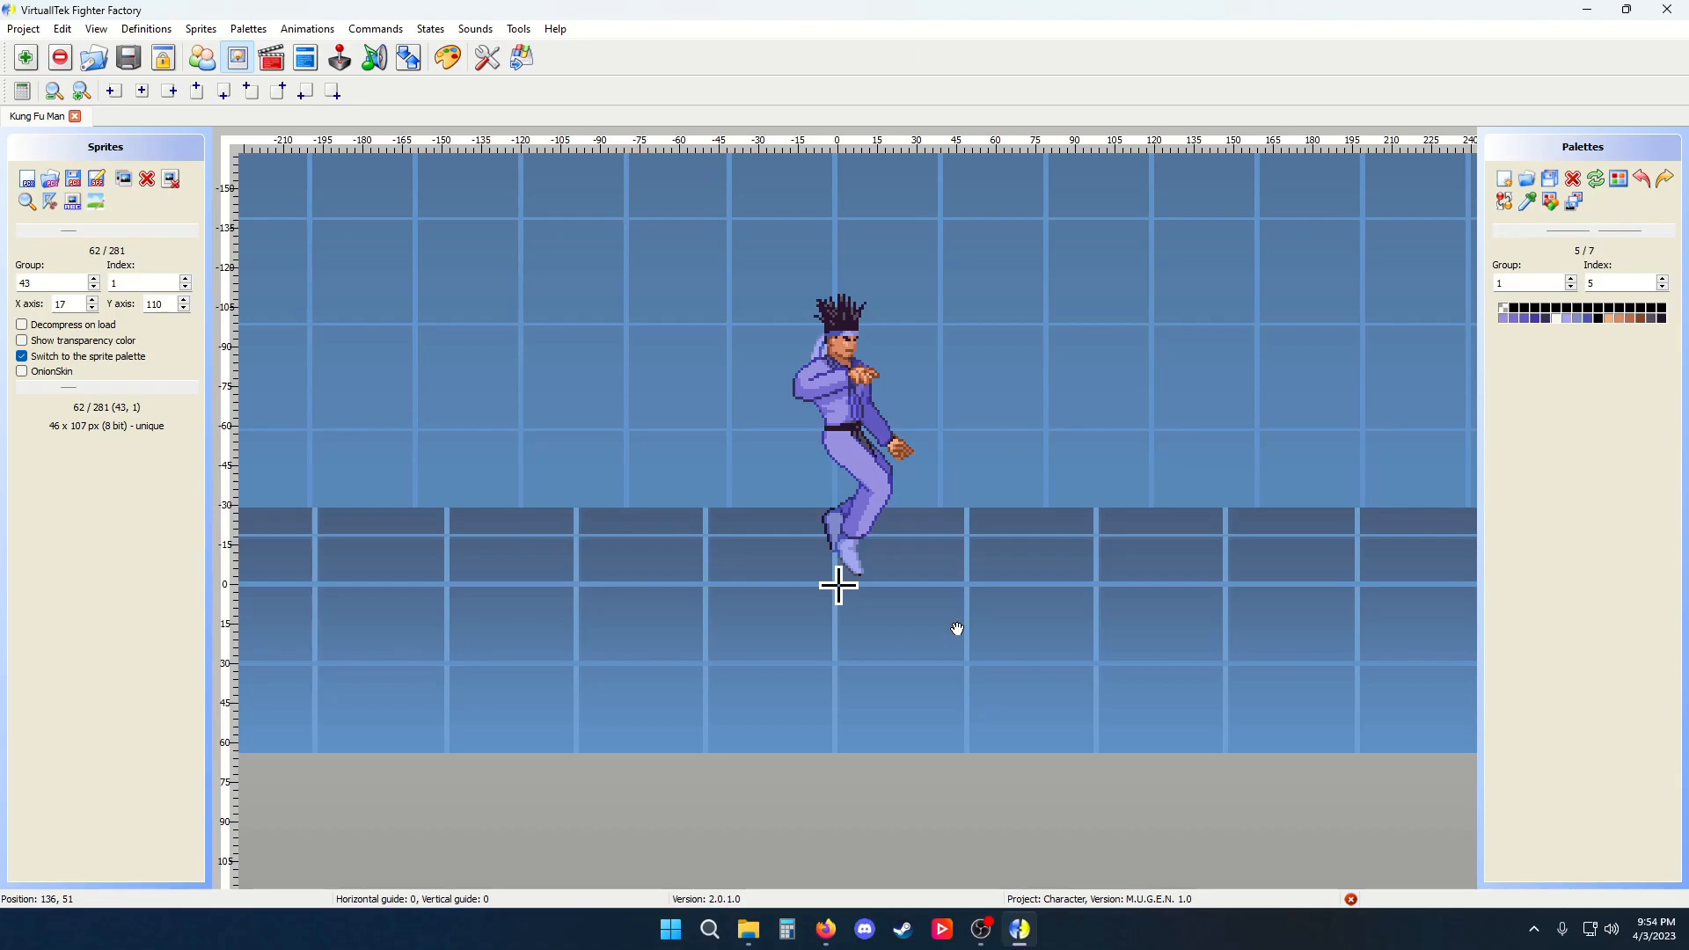
drag(1594, 232, 1594, 233)
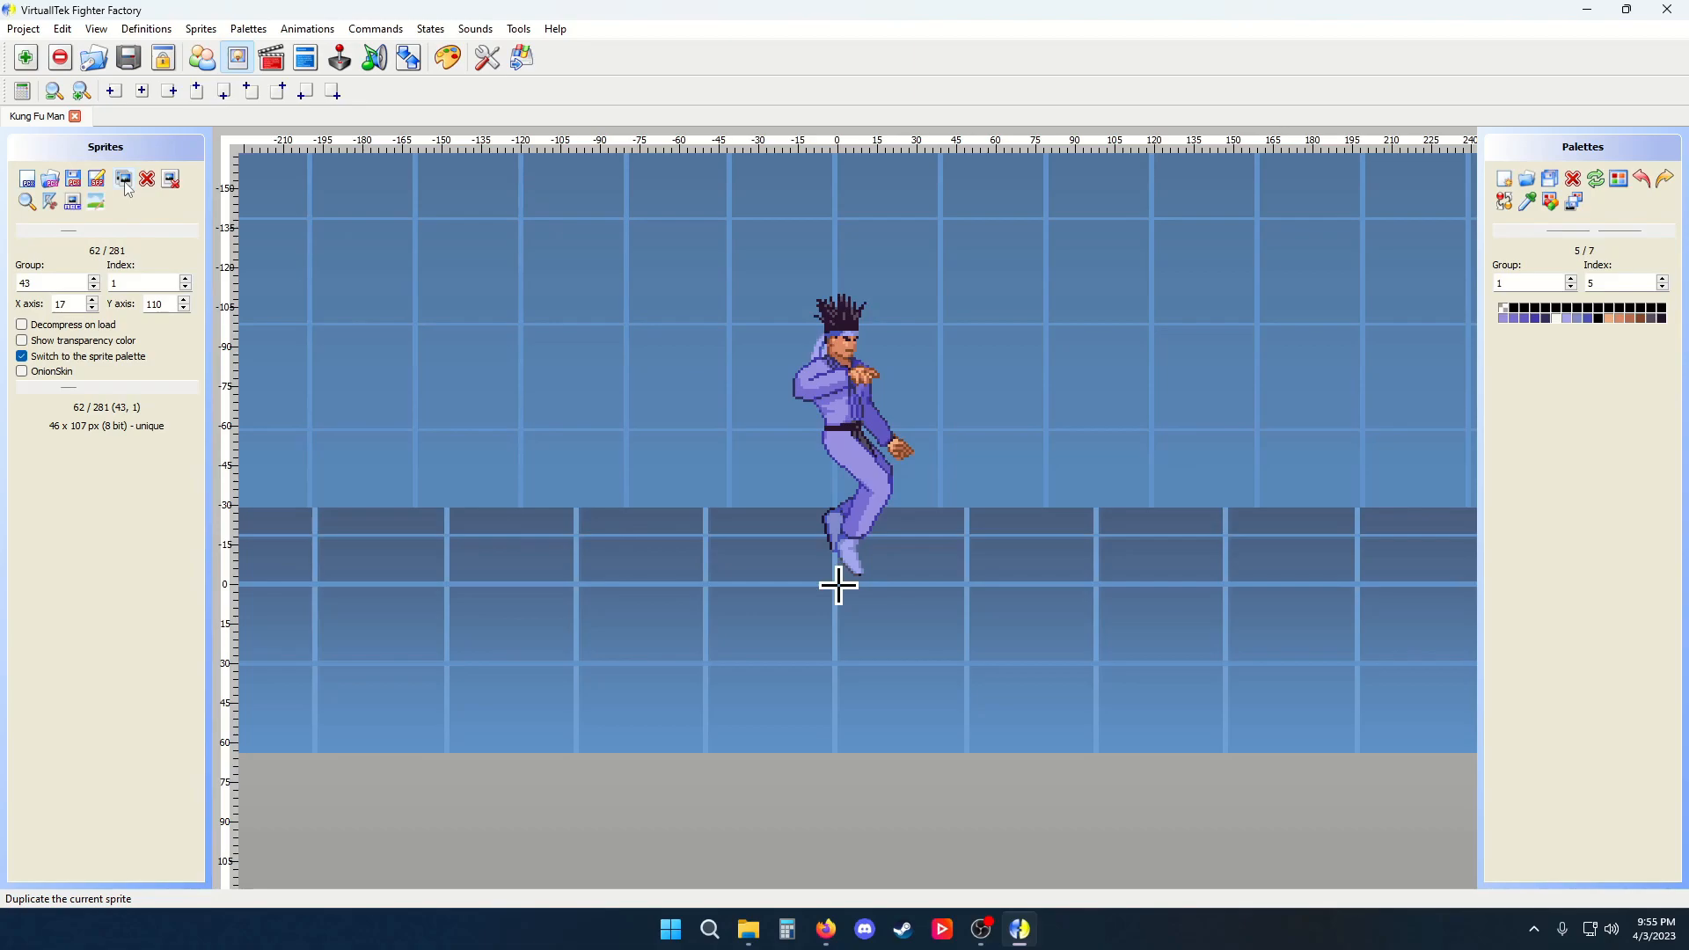
Open the Delete group dialog for group 43 and cancel it
click(171, 180)
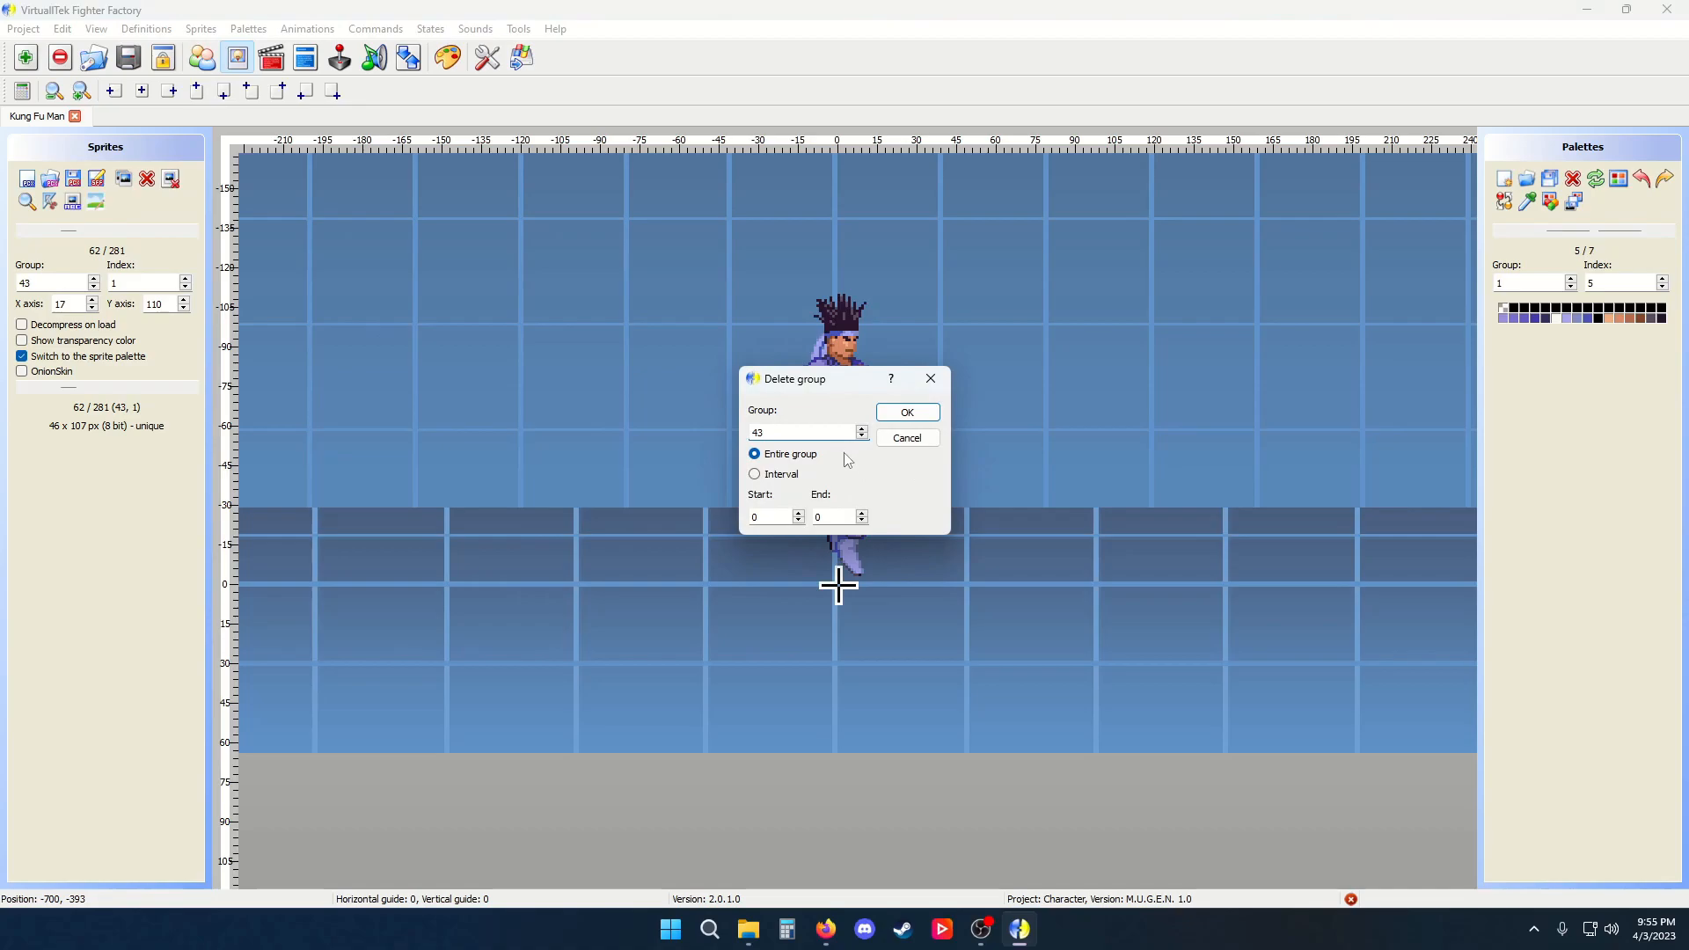
key(Escape)
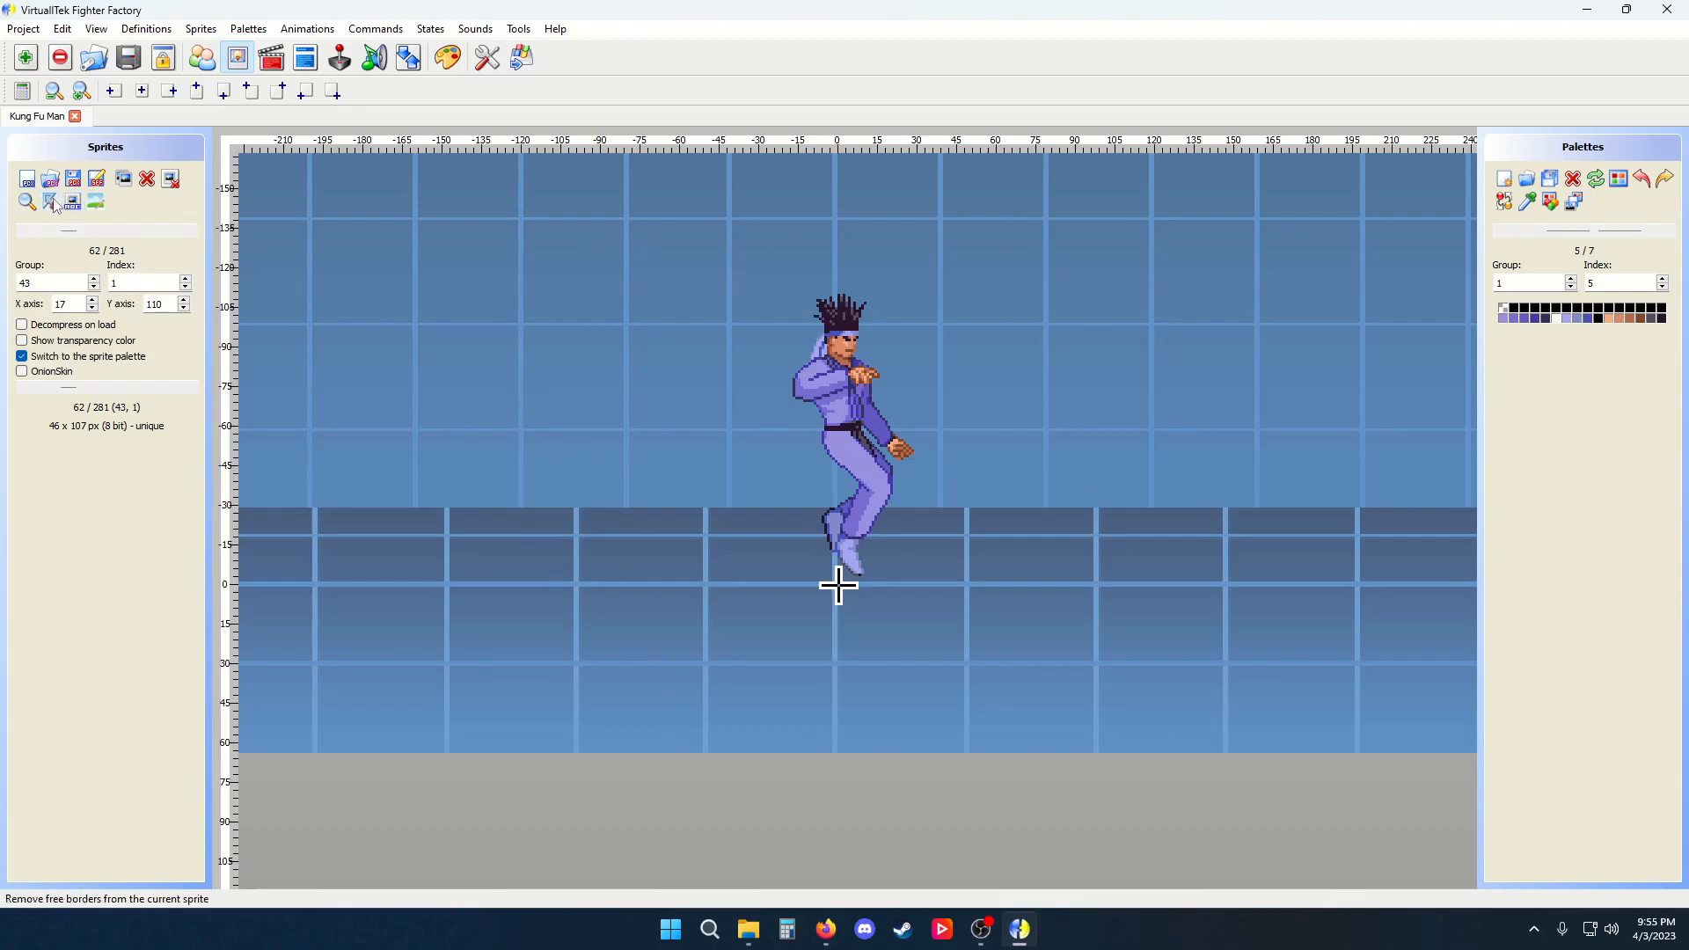
Rename sprite group 43 as group 6000
click(33, 341)
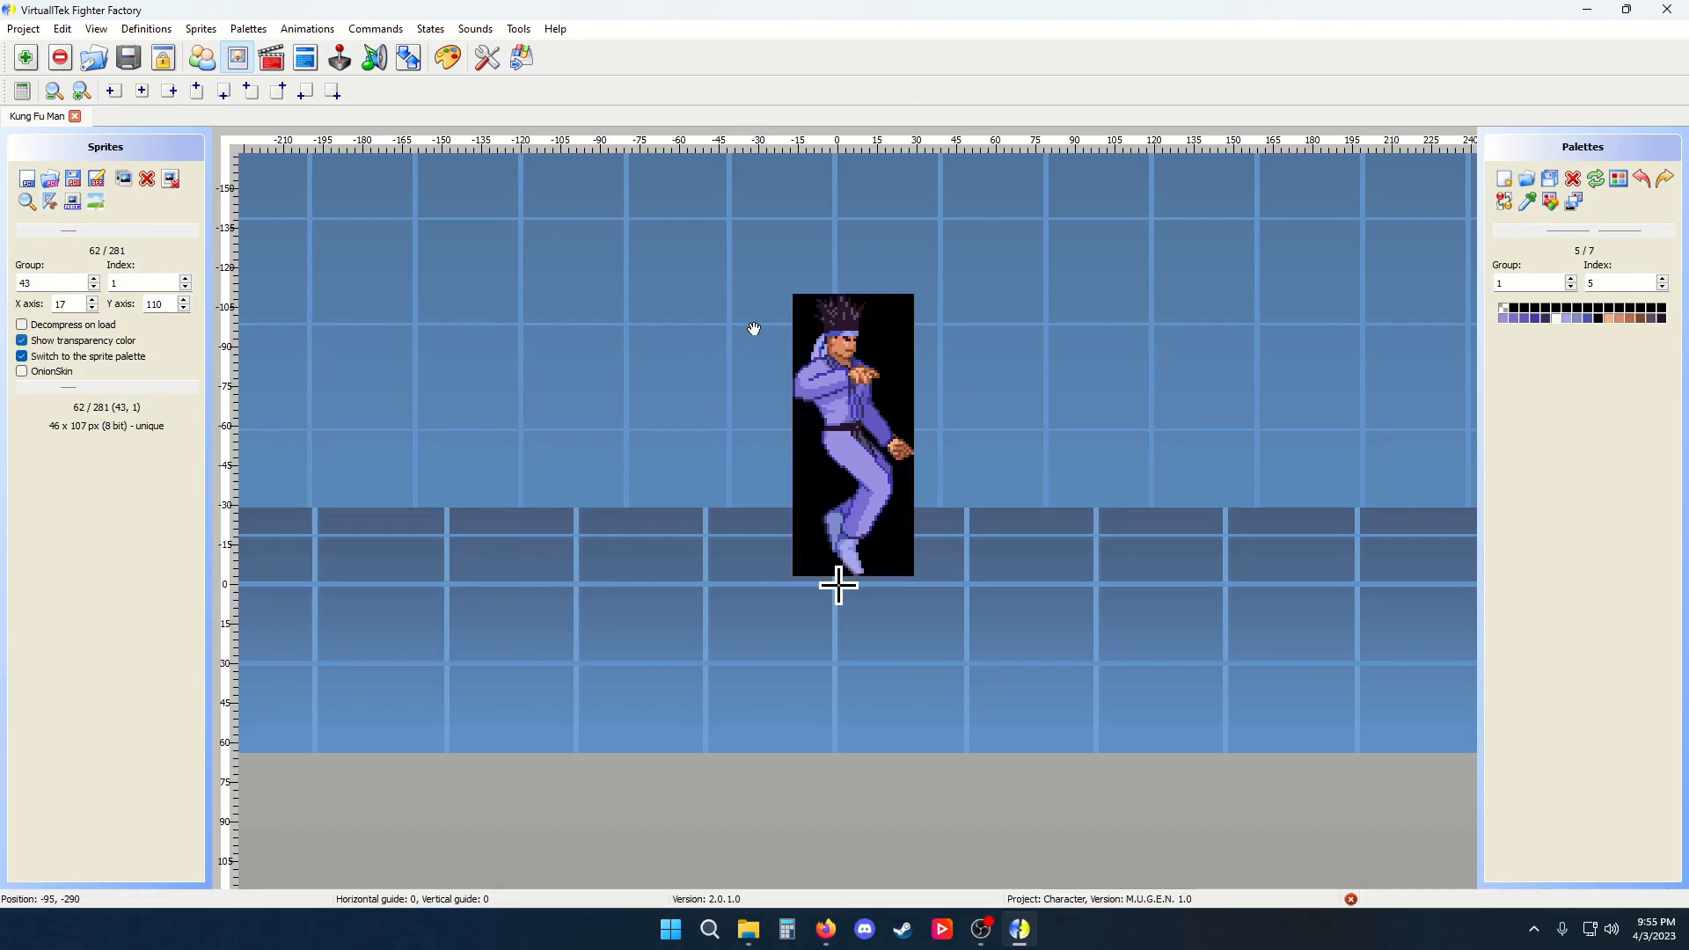
click(39, 342)
click(73, 204)
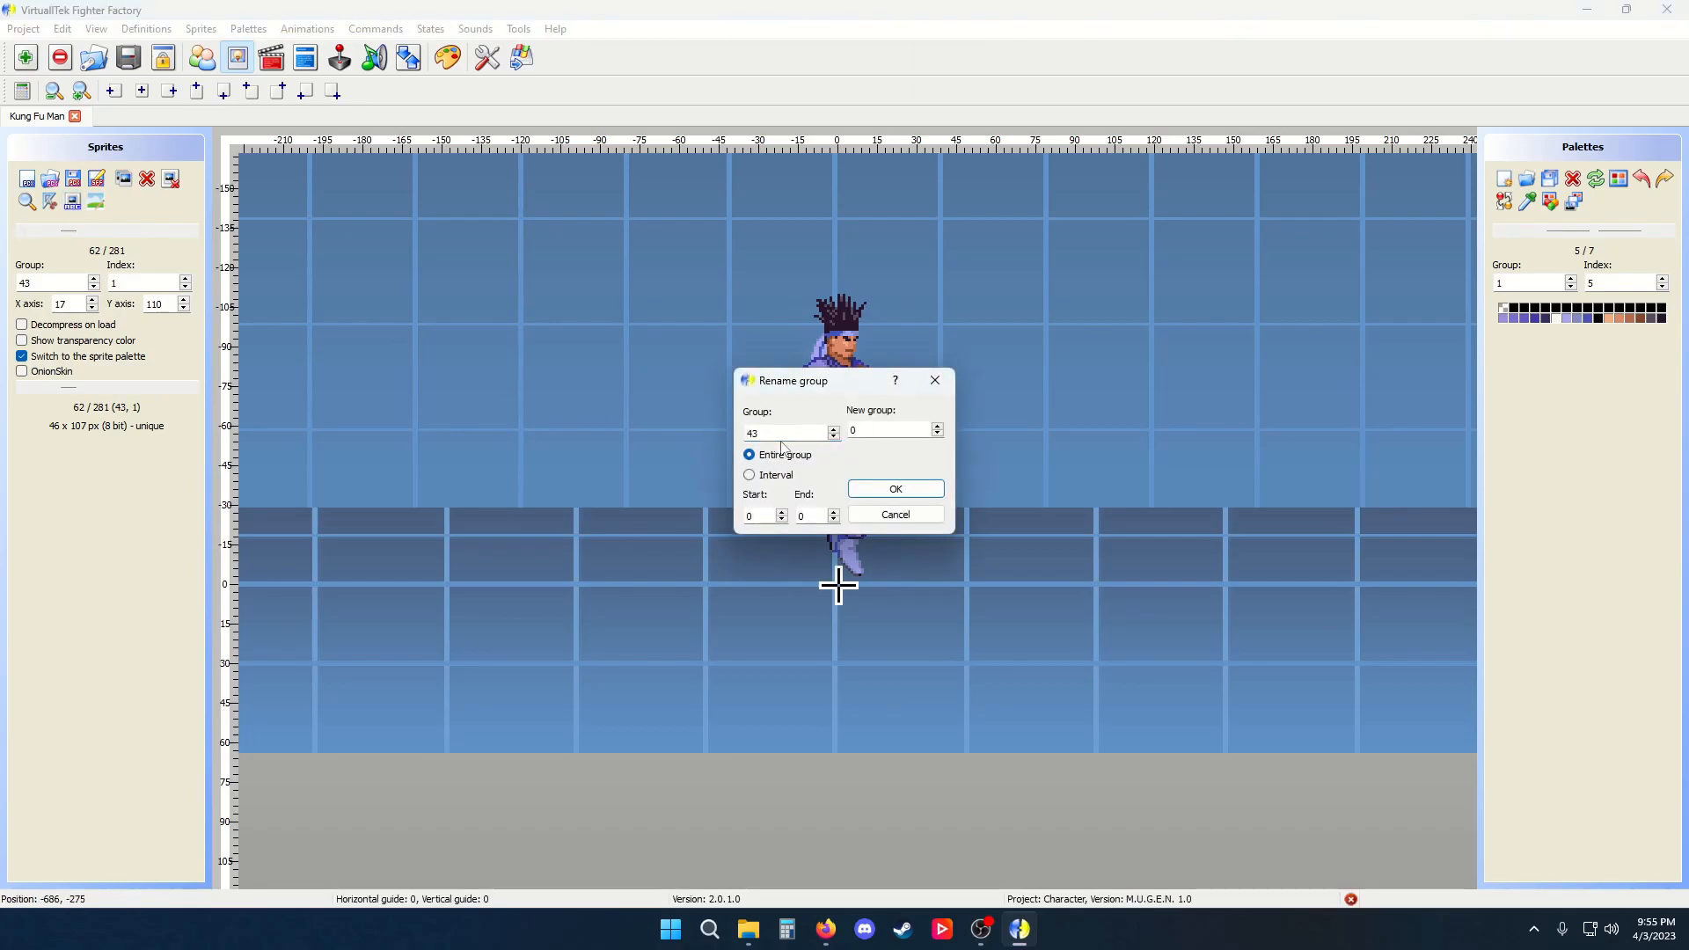
double_click(888, 428)
text(6000)
click(895, 488)
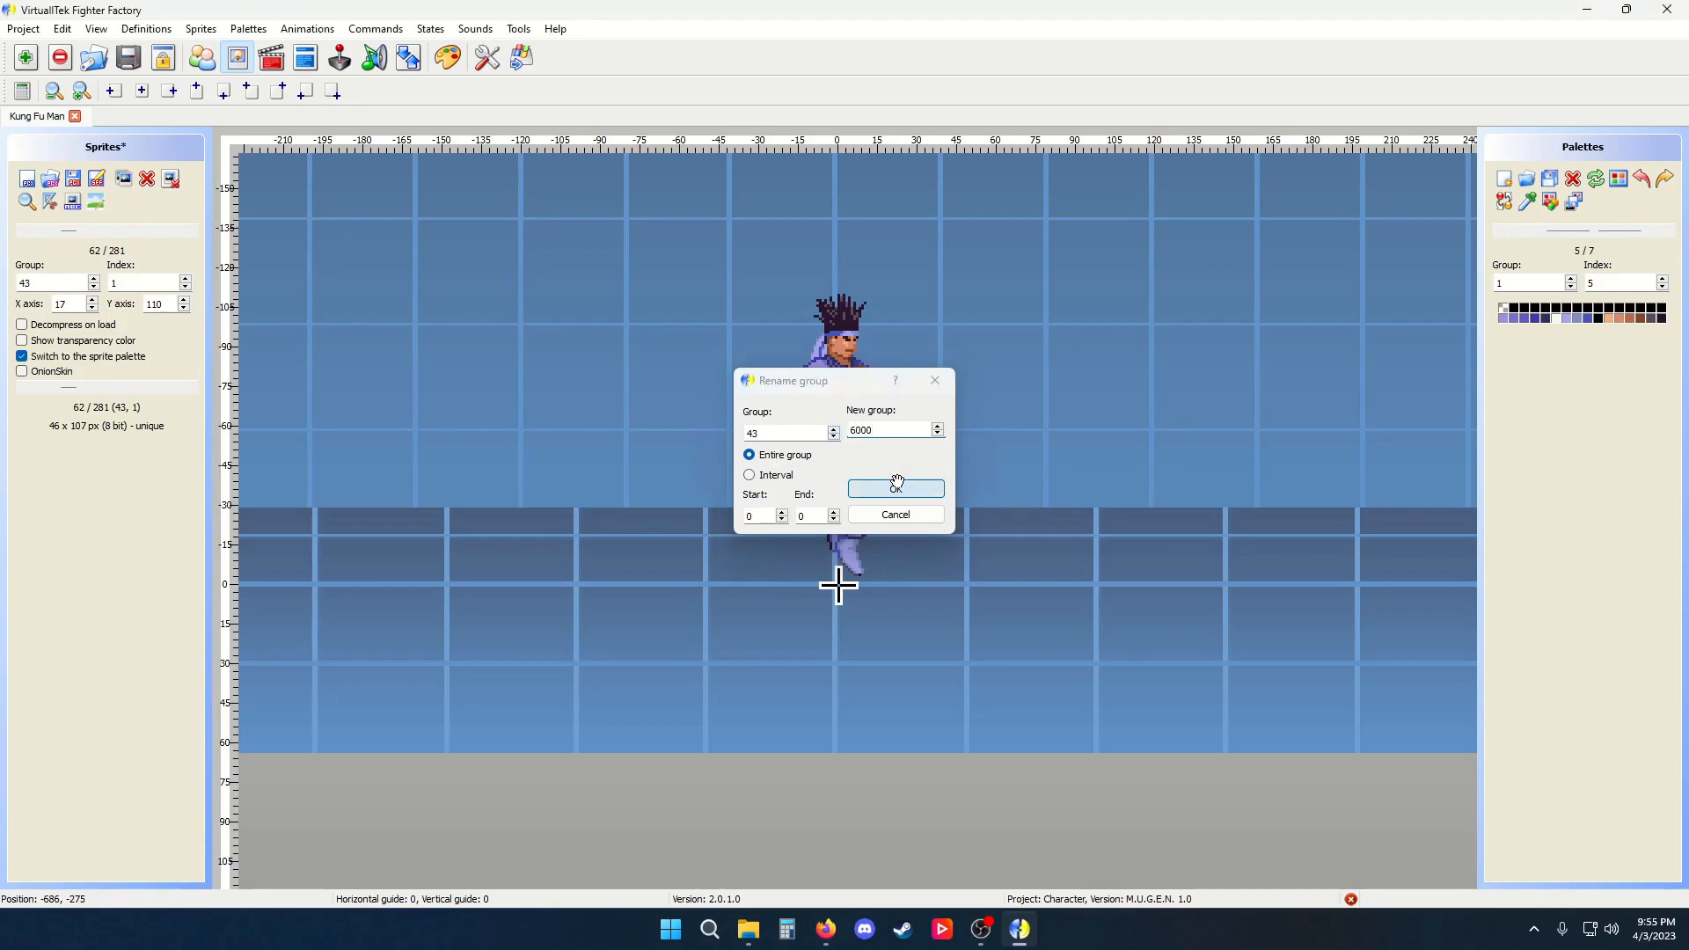
Browse the neighbouring sprites and revert the unsaved sprite changes
click(193, 231)
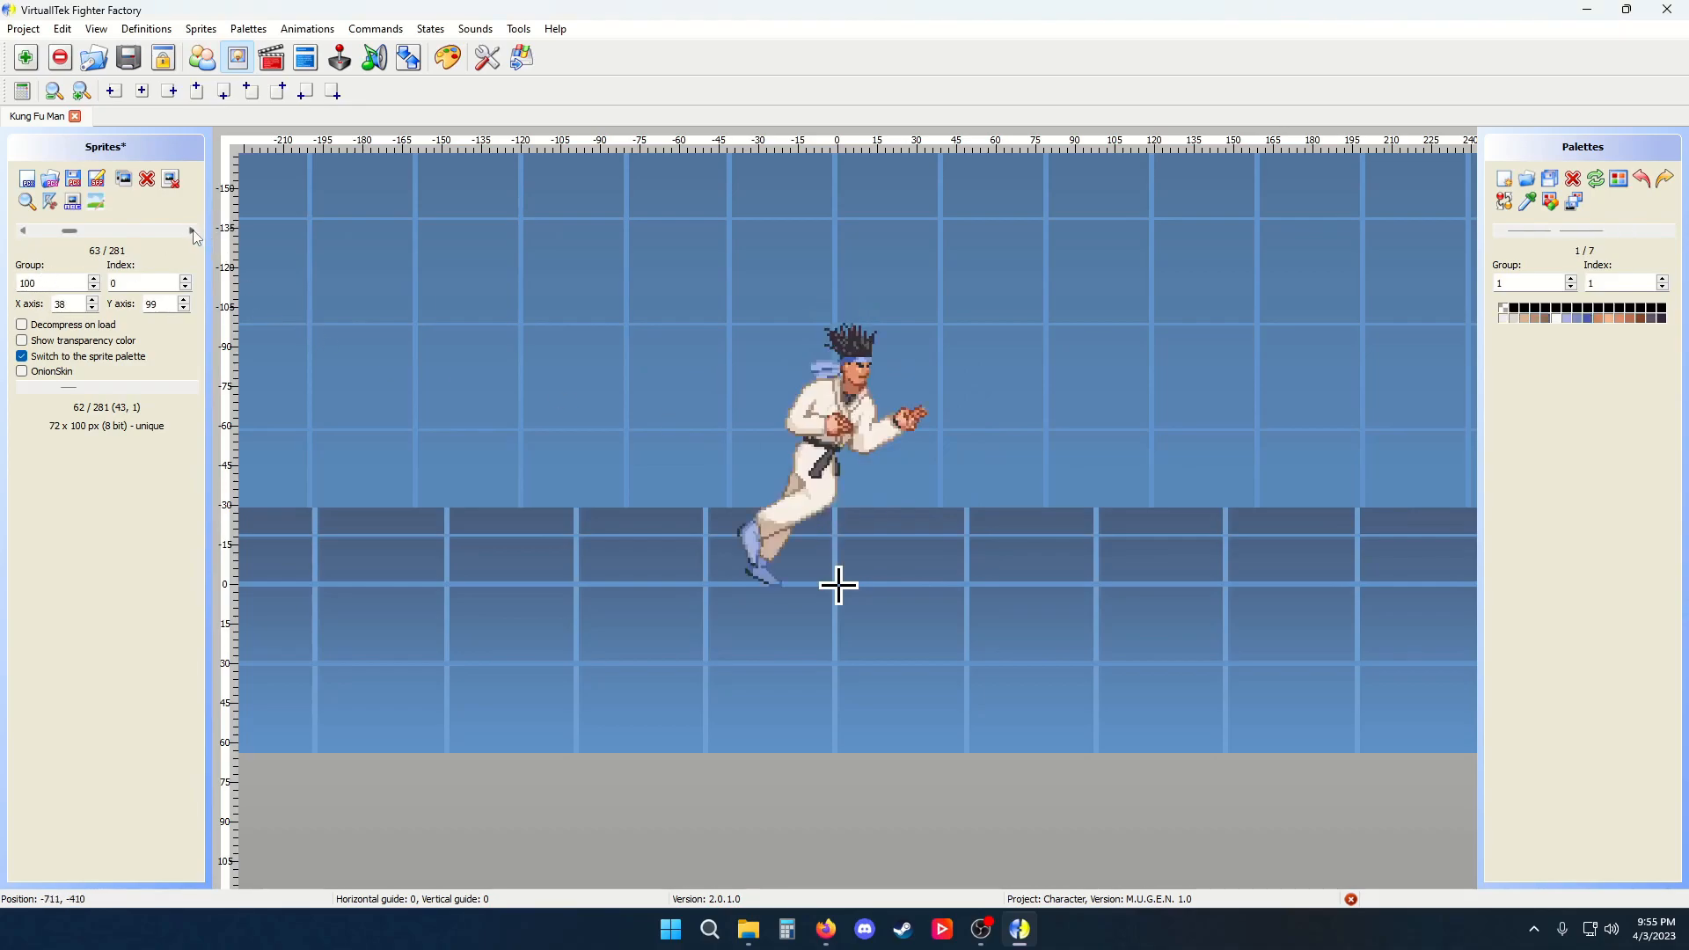
click(24, 231)
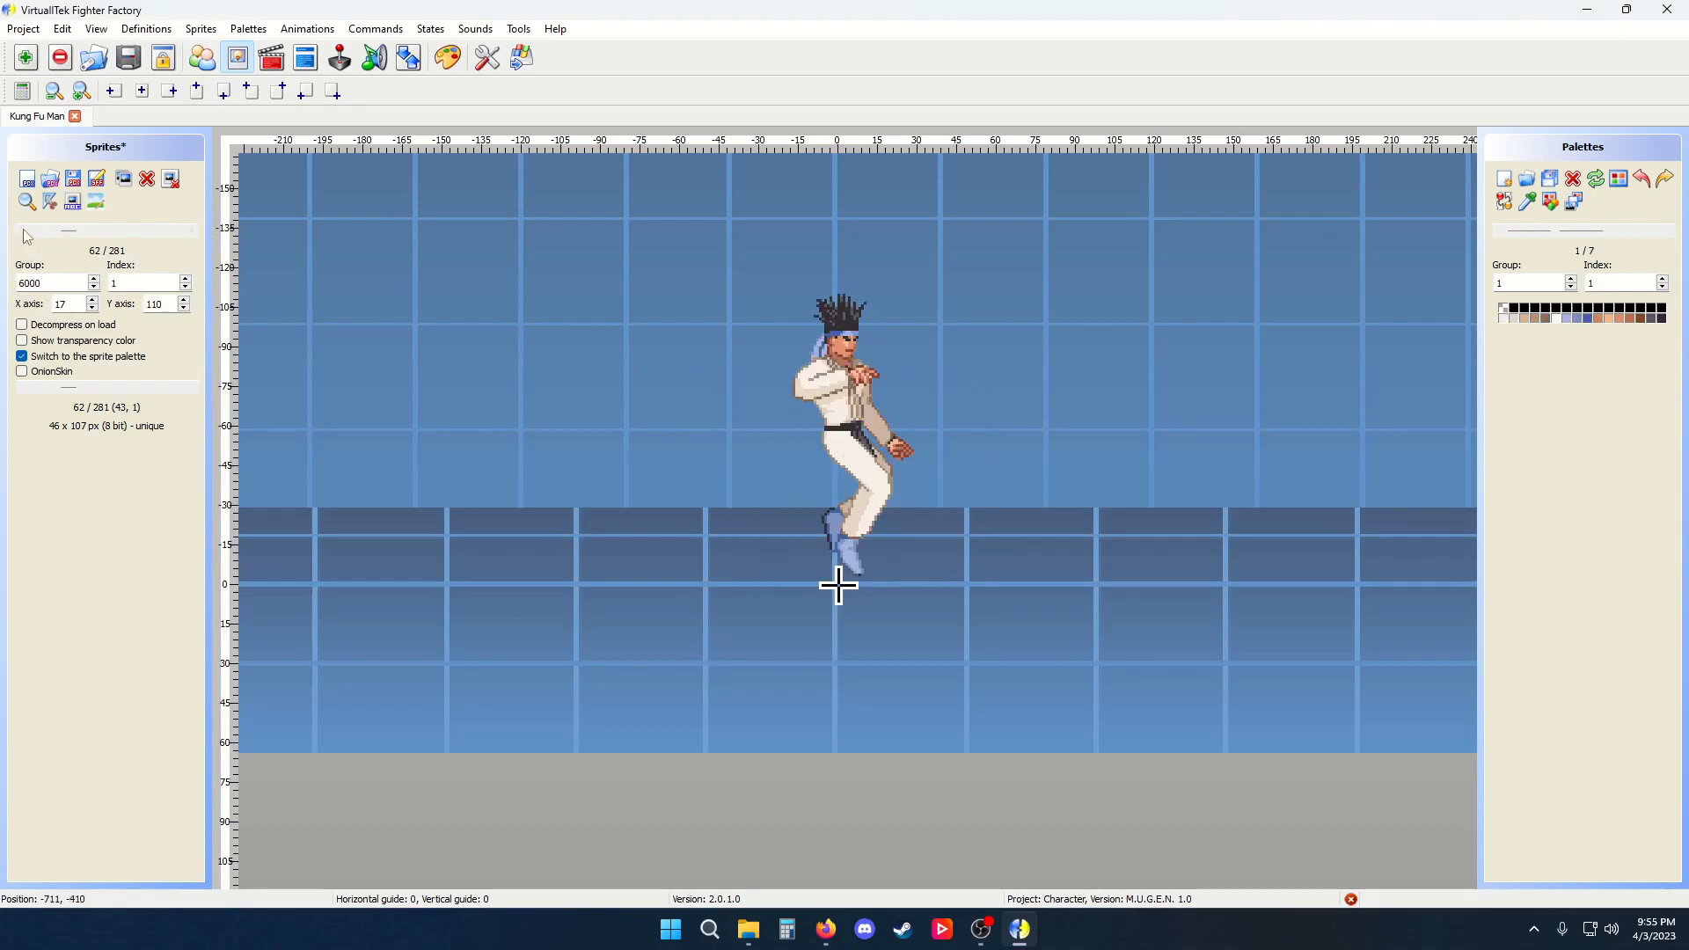
click(24, 232)
click(194, 231)
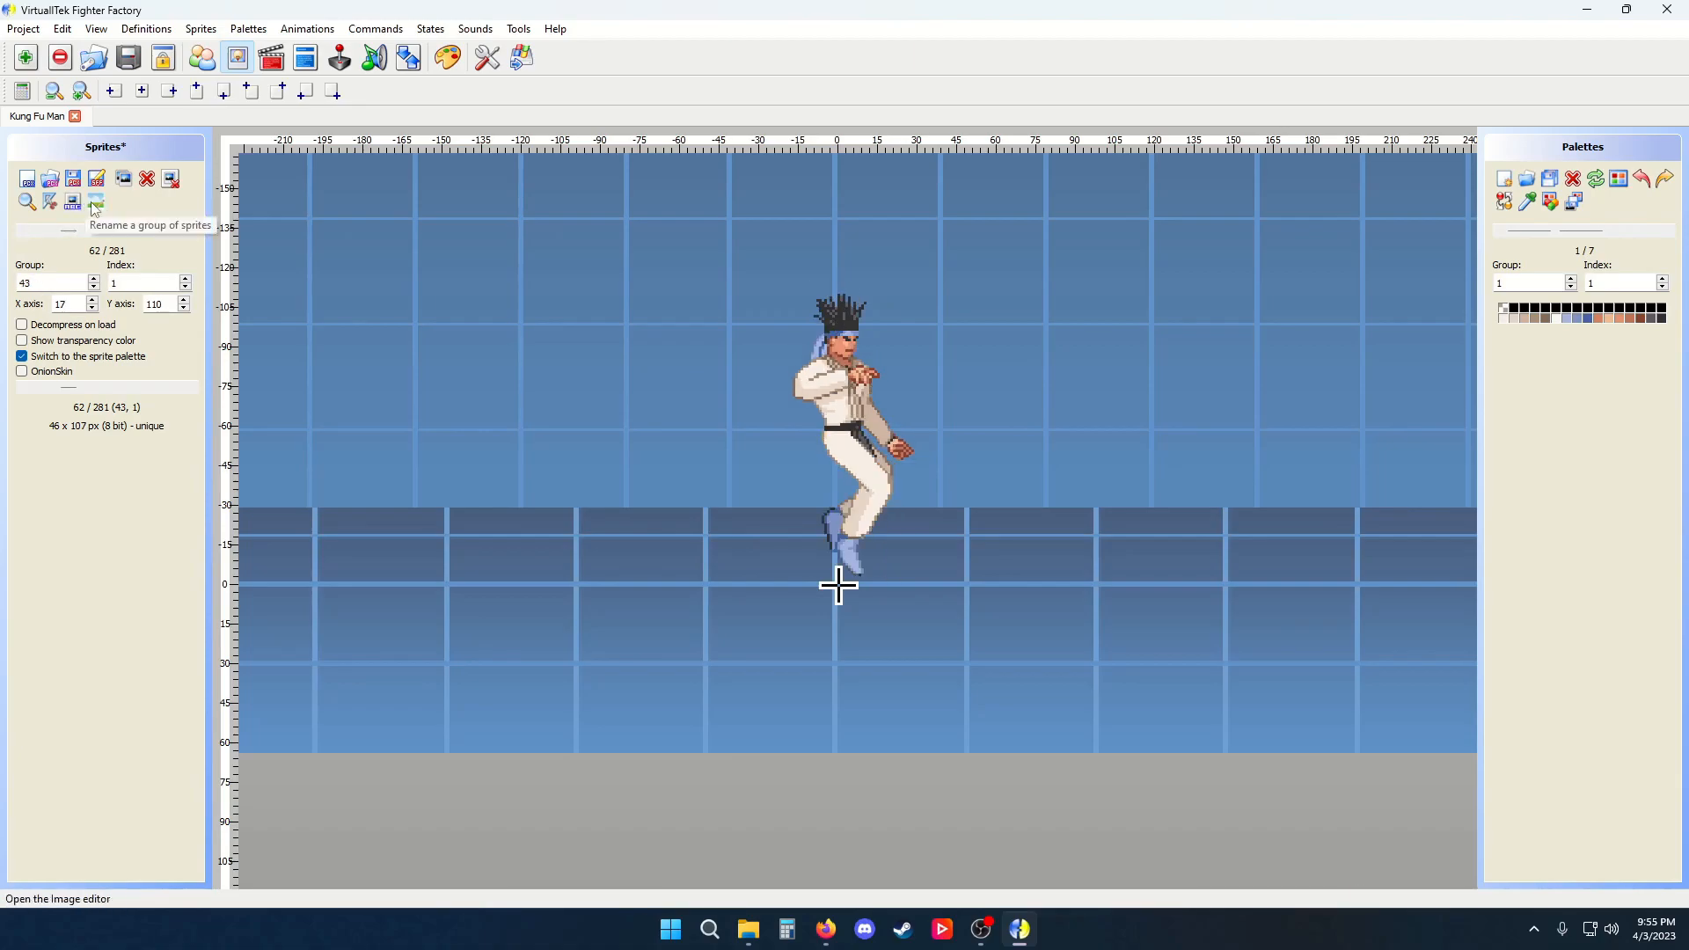
click(96, 179)
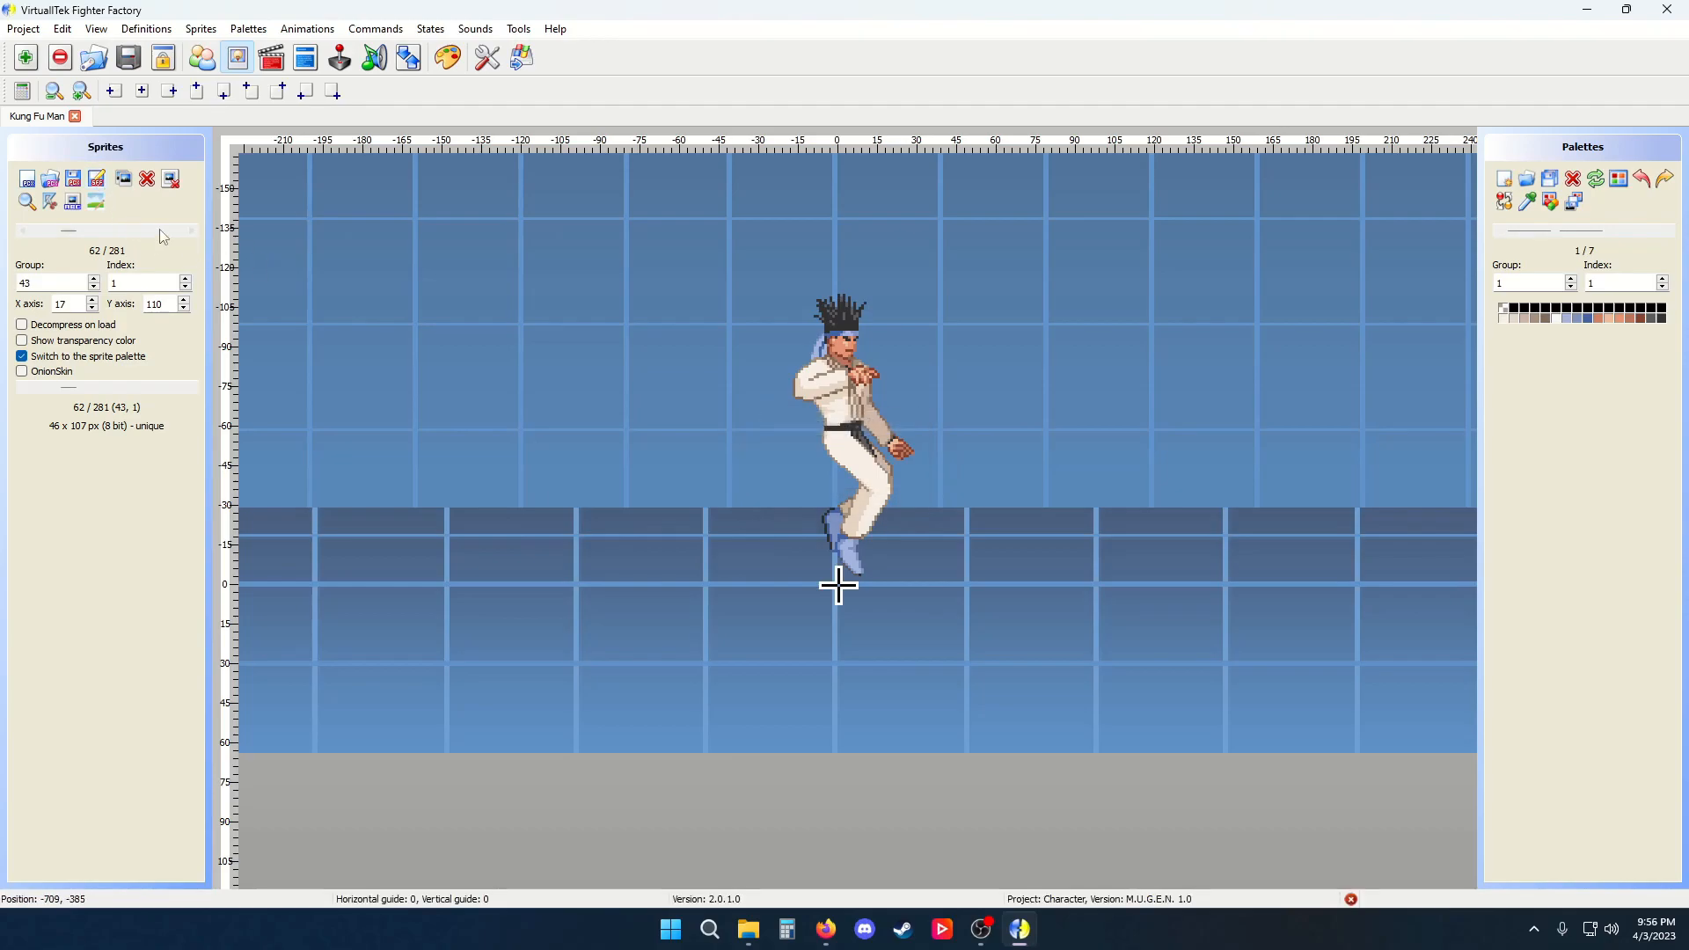
Open sprite 43,1 in the Image editor, draw a pencil stroke on it and undo it
click(97, 202)
scroll(784, 446, up, 1)
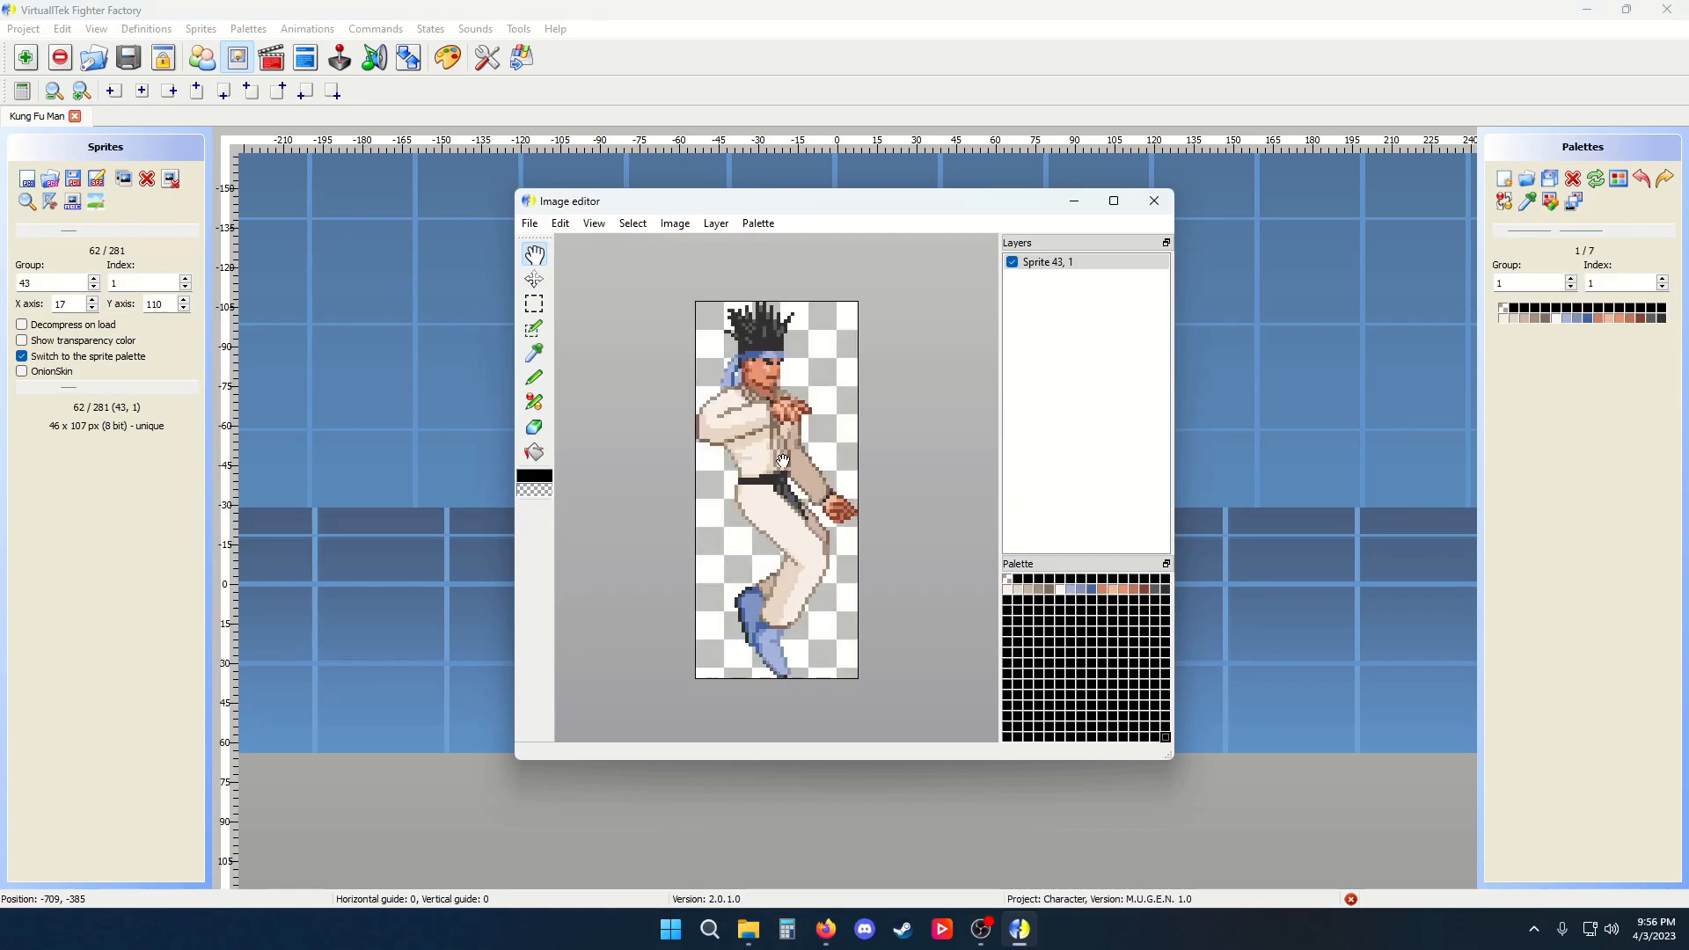
click(1071, 589)
click(534, 378)
drag(807, 345, 820, 409)
key(ctrl+z)
Zoom in and fill the character's trousers with black using the fill tool
scroll(768, 455, up, 2)
click(534, 452)
click(1007, 601)
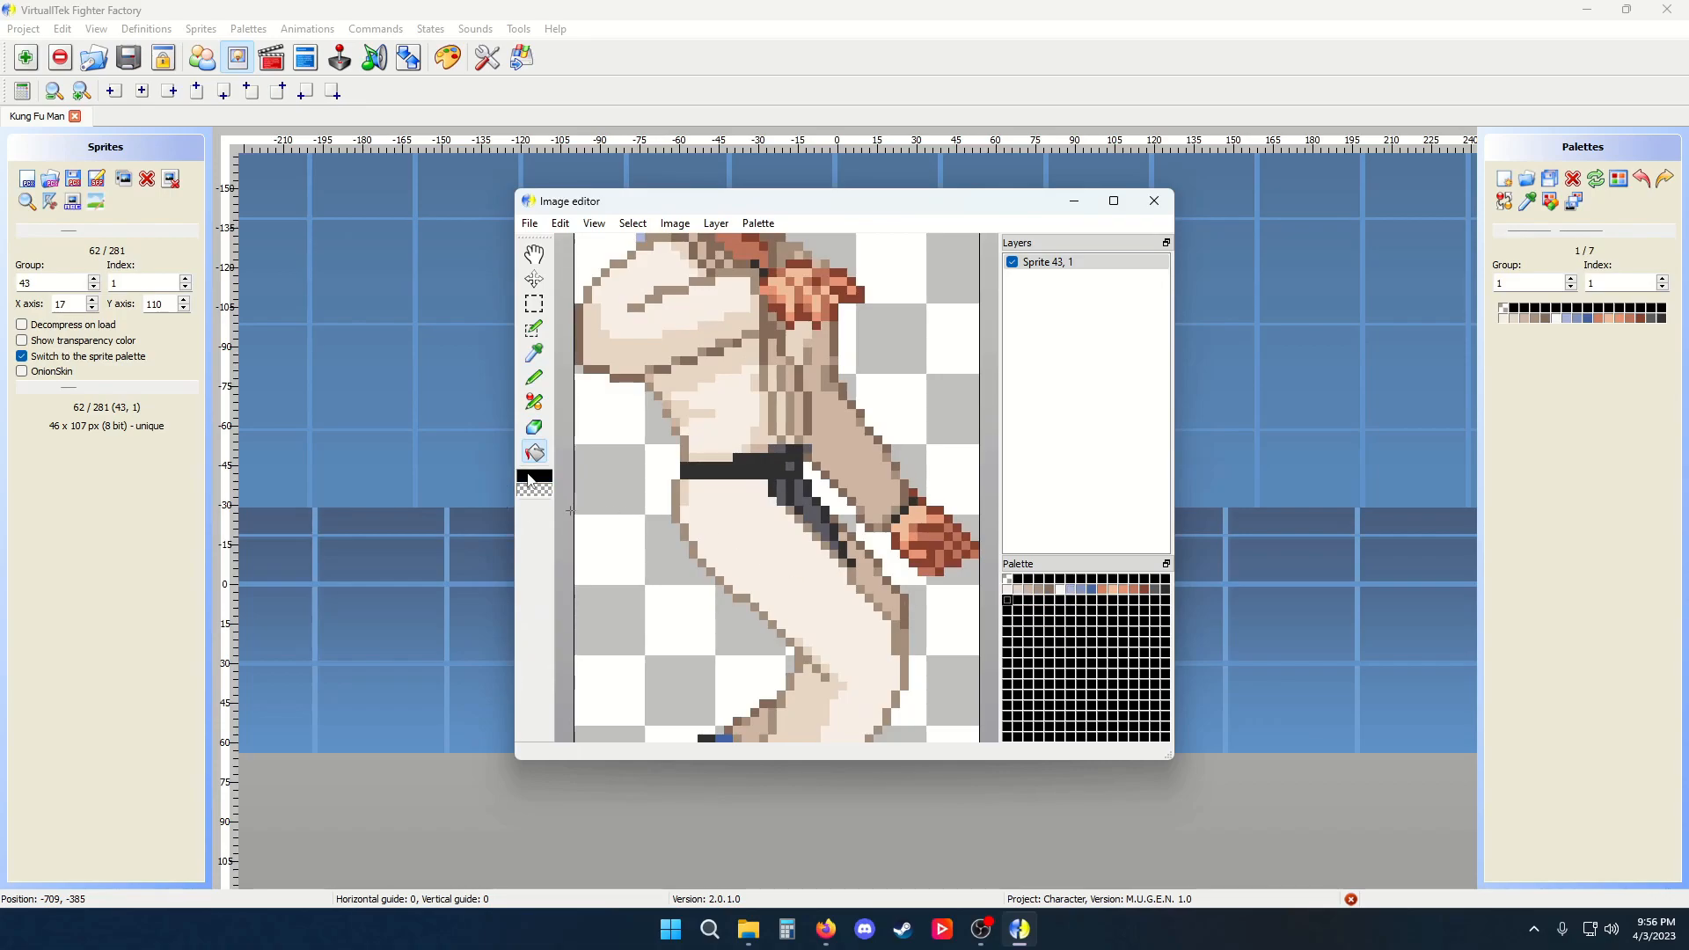
right_click(1008, 601)
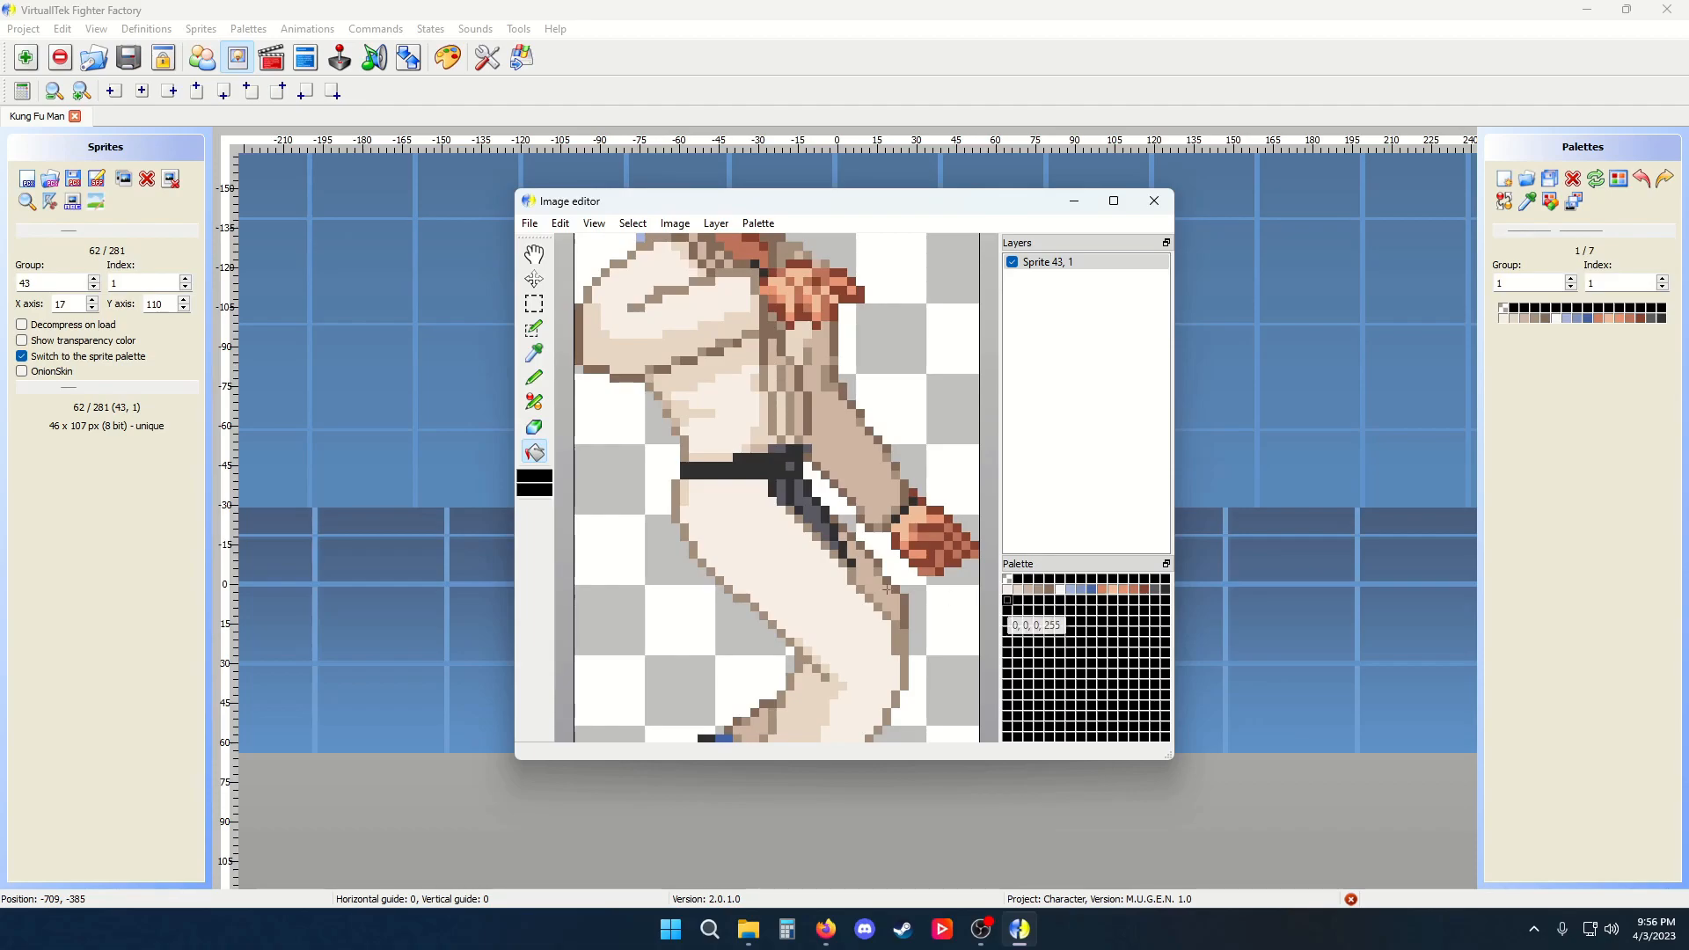
click(799, 563)
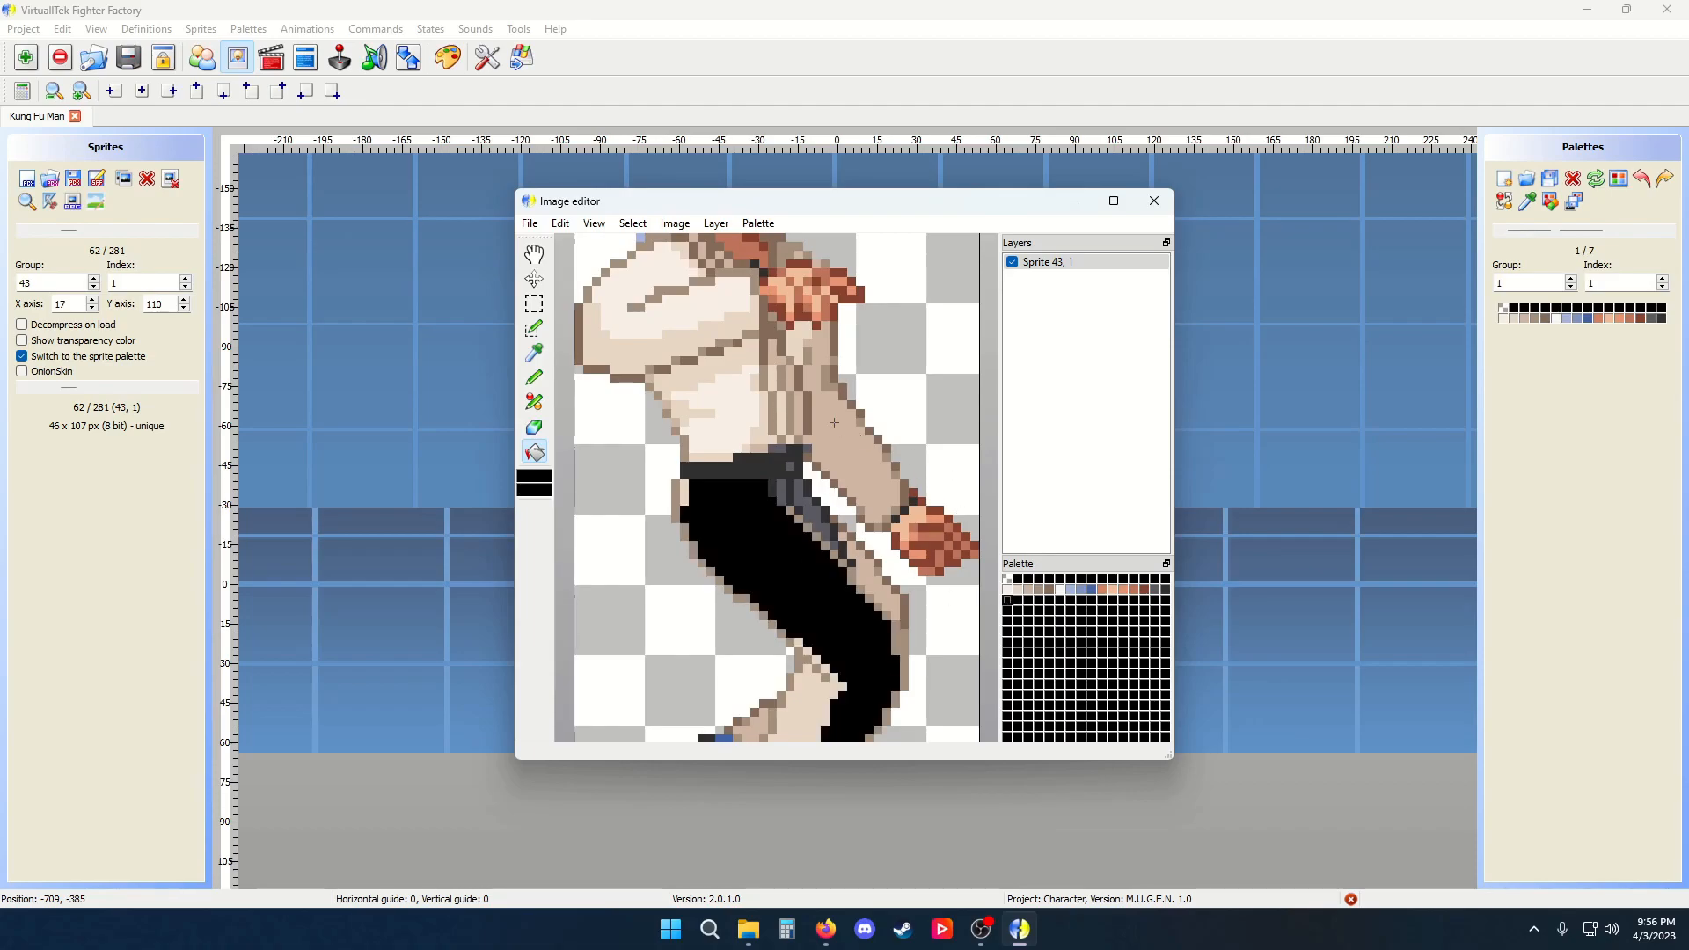
scroll(834, 422, down, 1)
click(791, 596)
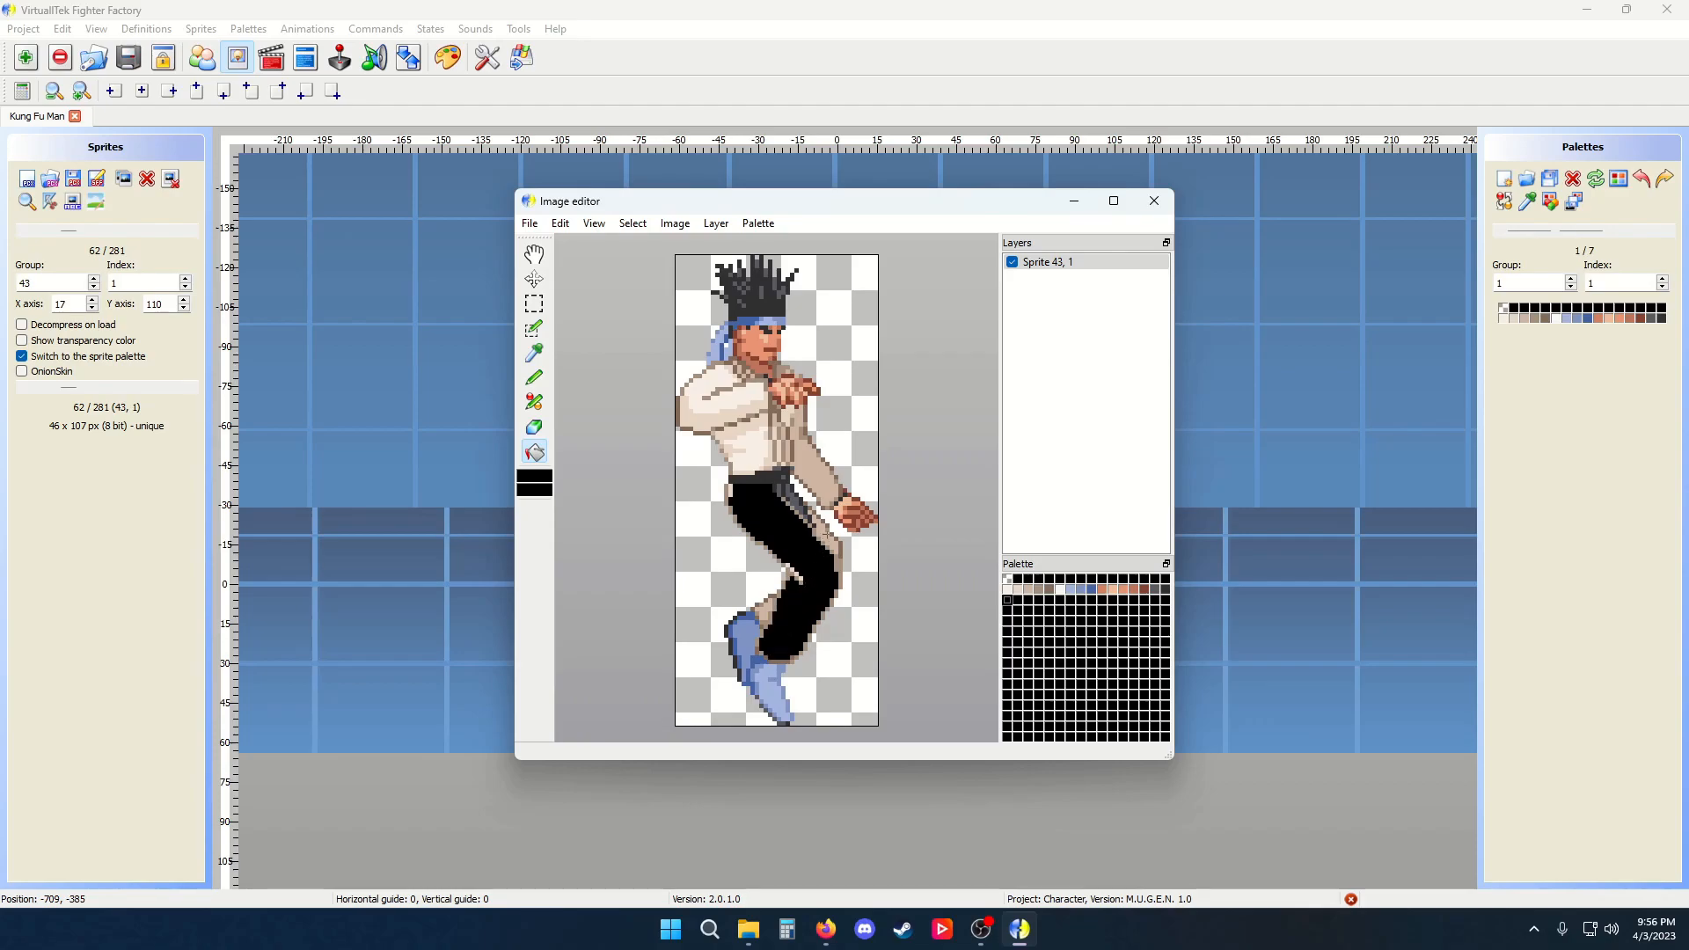
Fill the shirt, sleeves and belt area with black as well
click(744, 451)
click(751, 425)
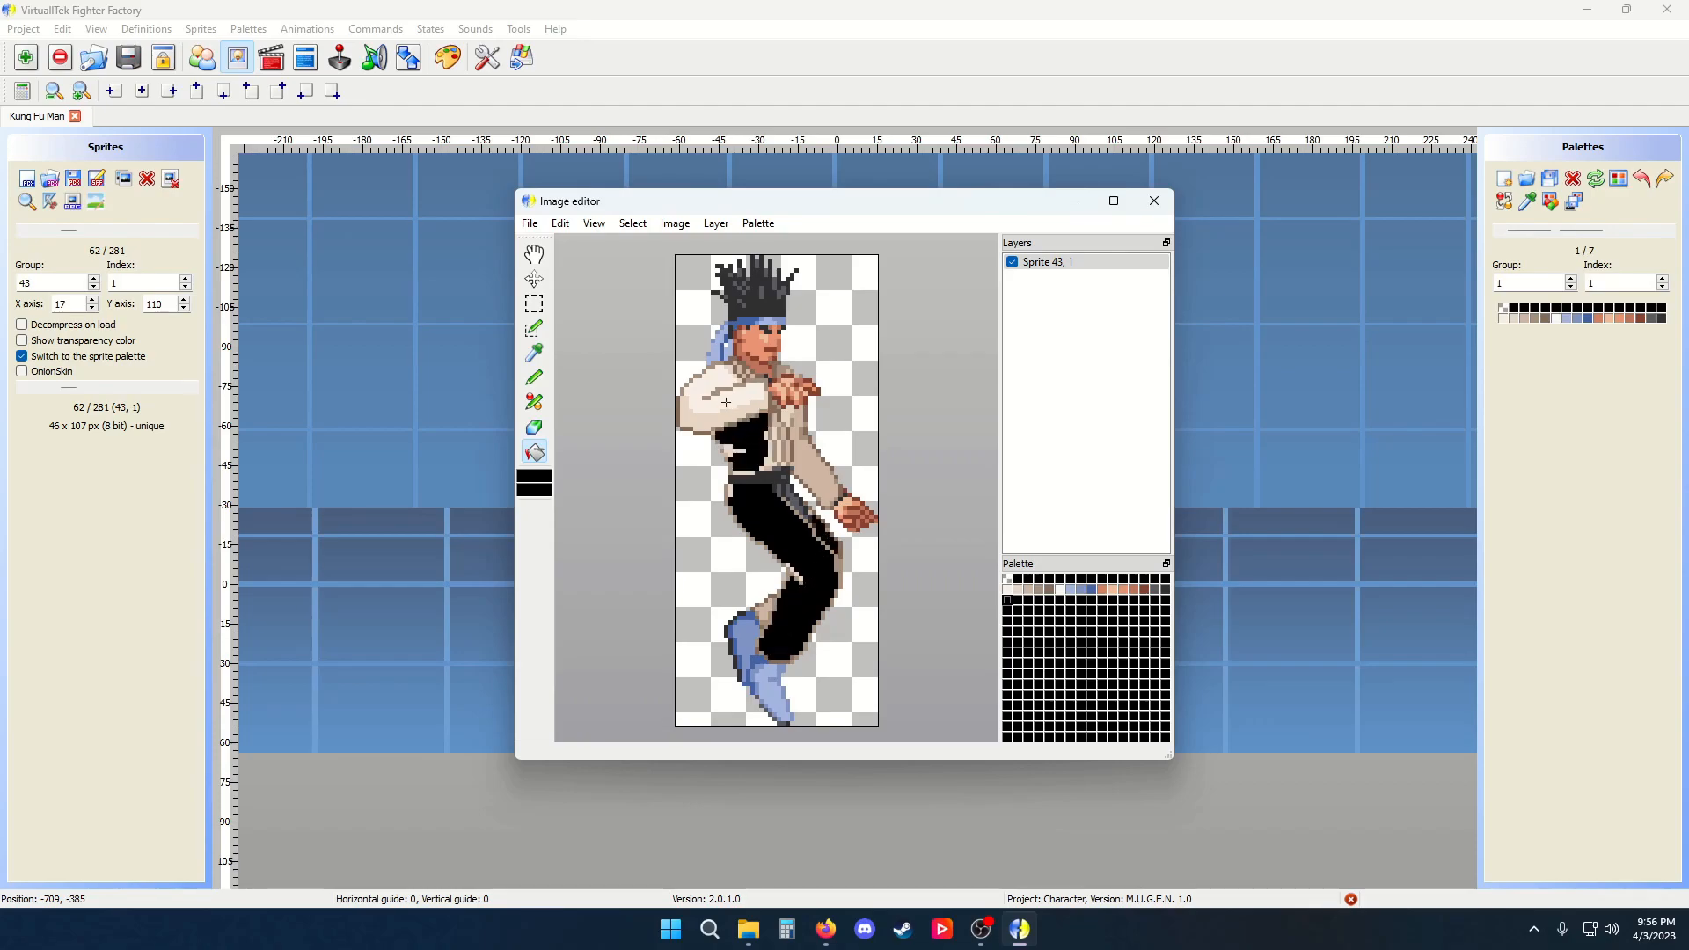
click(726, 402)
click(712, 420)
click(816, 462)
click(787, 409)
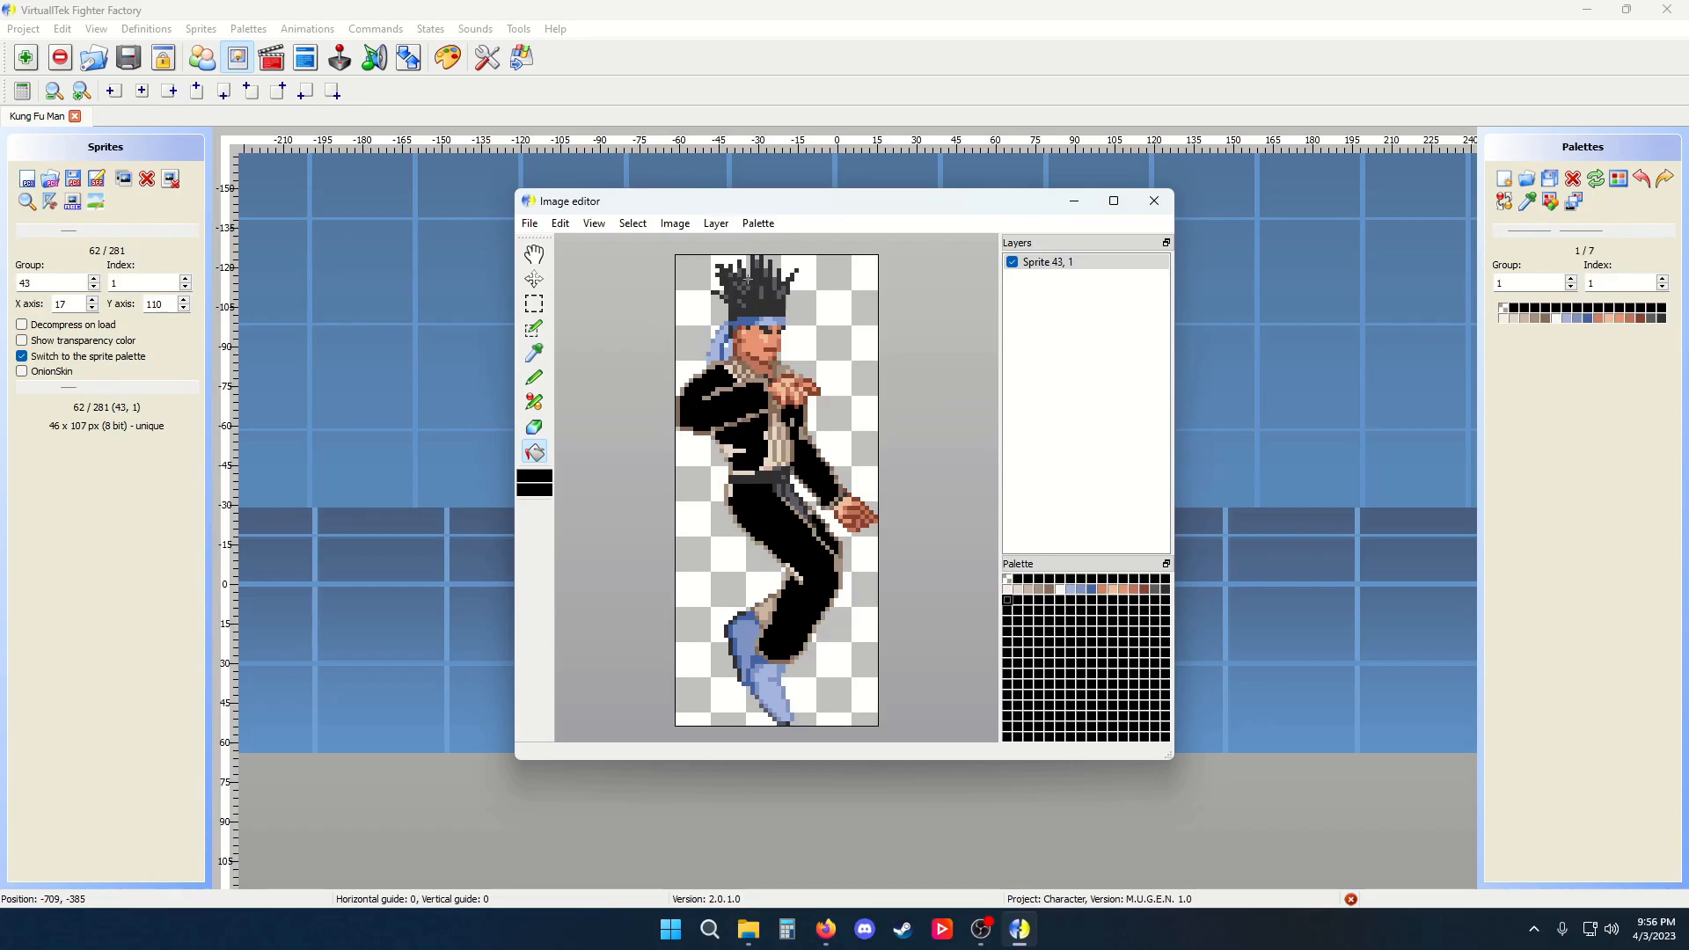
Undo the last three fills
key(ctrl+z)
key(ctrl+z)
key(ctrl+z)
key(ctrl+z)
key(ctrl+z)
key(ctrl+z)
key(ctrl+z)
key(ctrl+z)
key(ctrl+z)
key(ctrl+z)
Erase the spiky hair at the top of the sprite with the eraser, enlarging its size
click(534, 427)
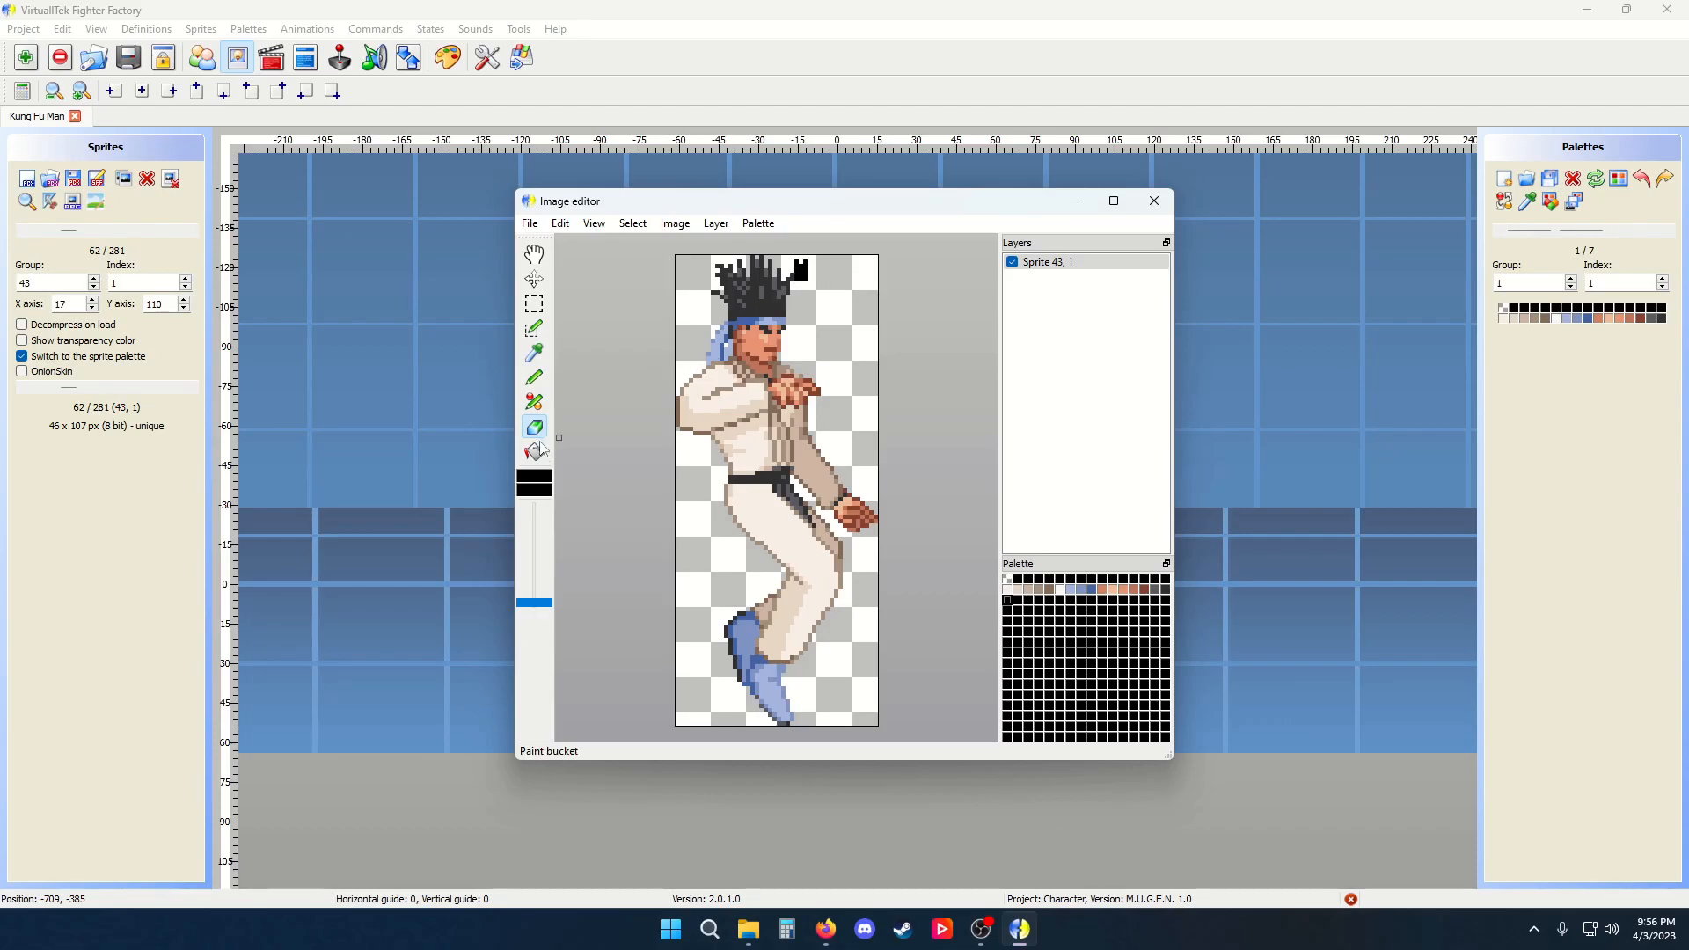
click(1008, 579)
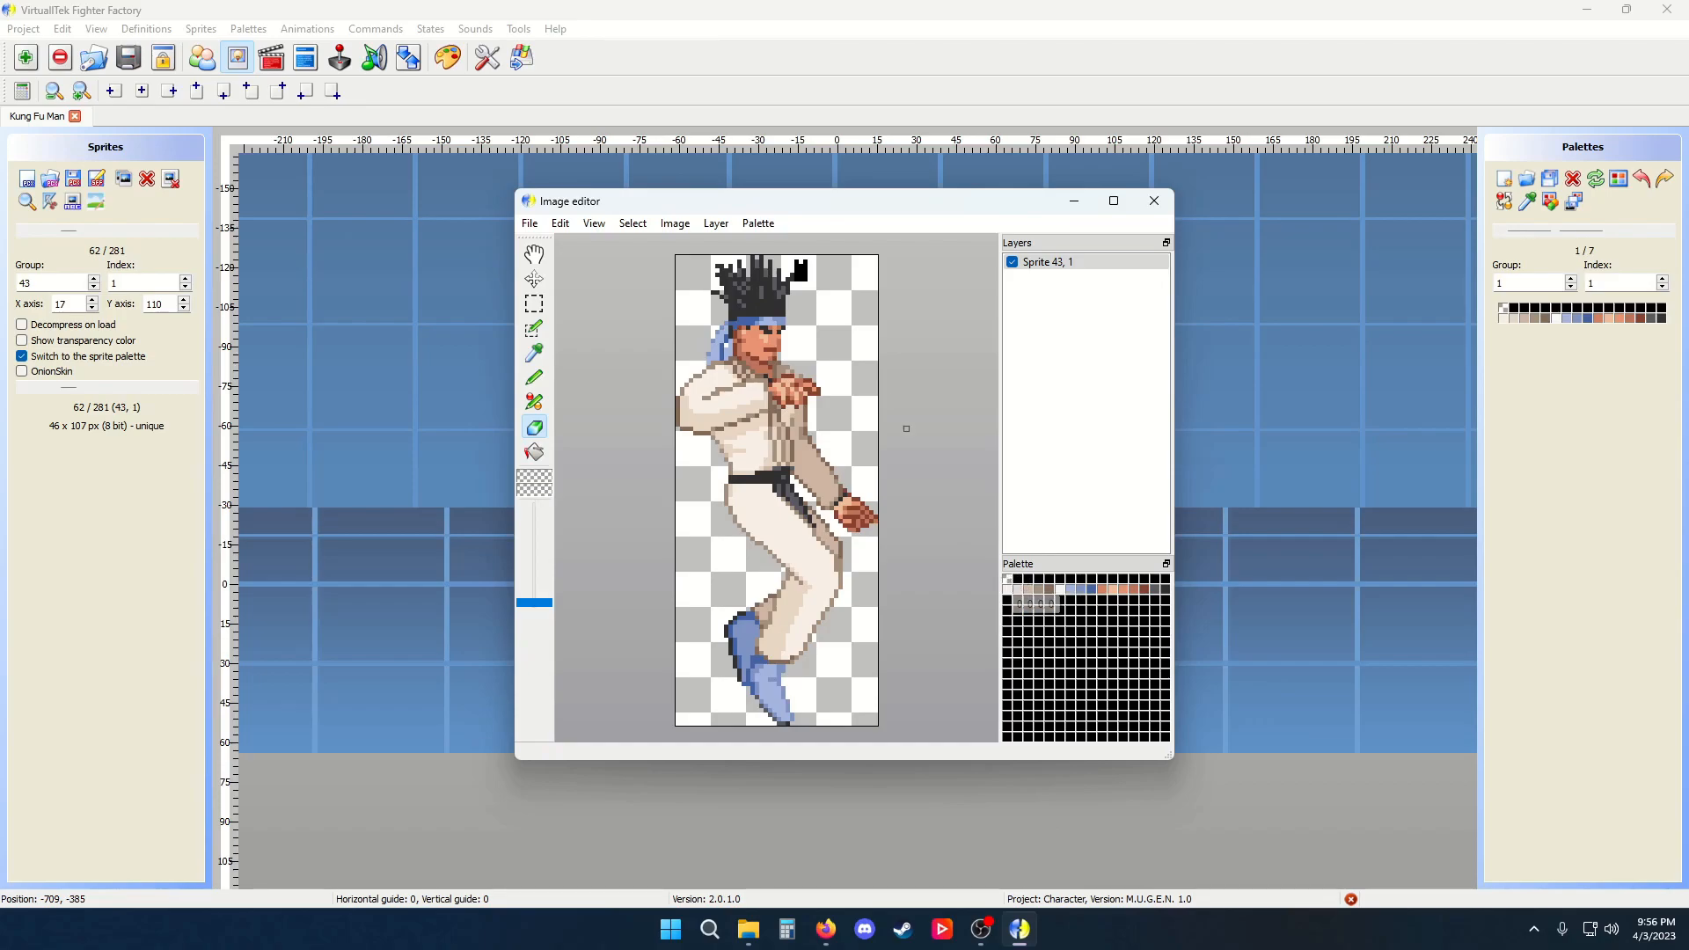
drag(799, 262, 813, 284)
drag(534, 602, 534, 561)
mouse_move(716, 287)
mouse_down()
mouse_move(779, 286)
mouse_move(750, 288)
mouse_up()
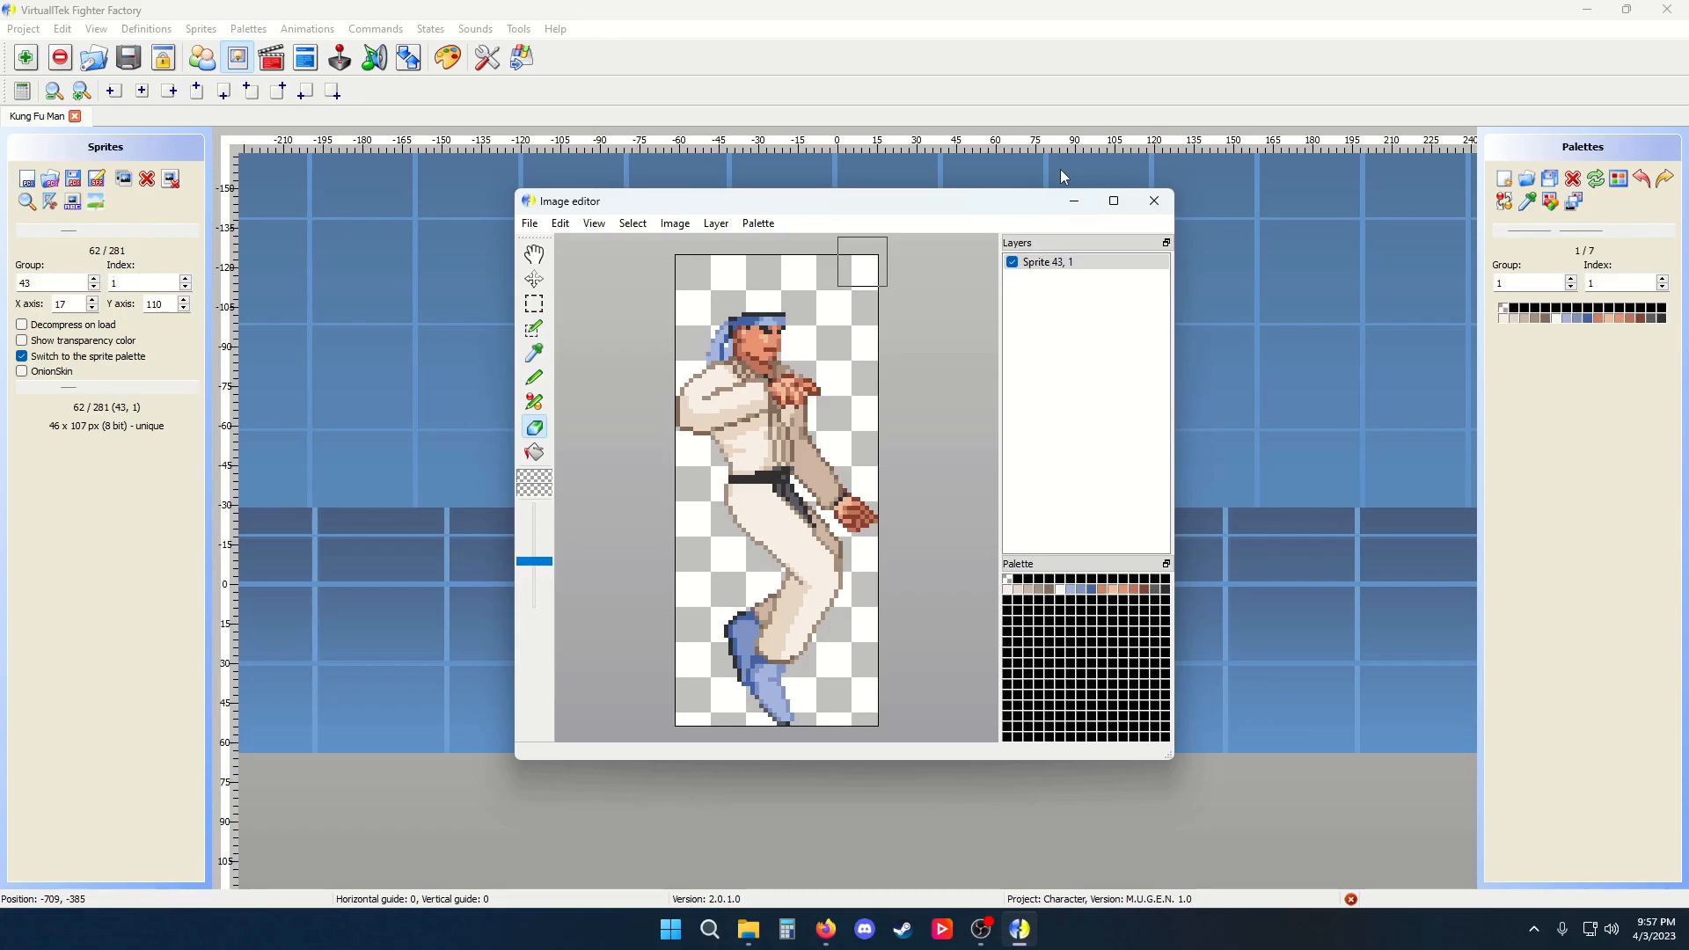
Flip the sprite horizontally, then close the Image editor without keeping the changes
click(675, 223)
mouse_move(775, 283)
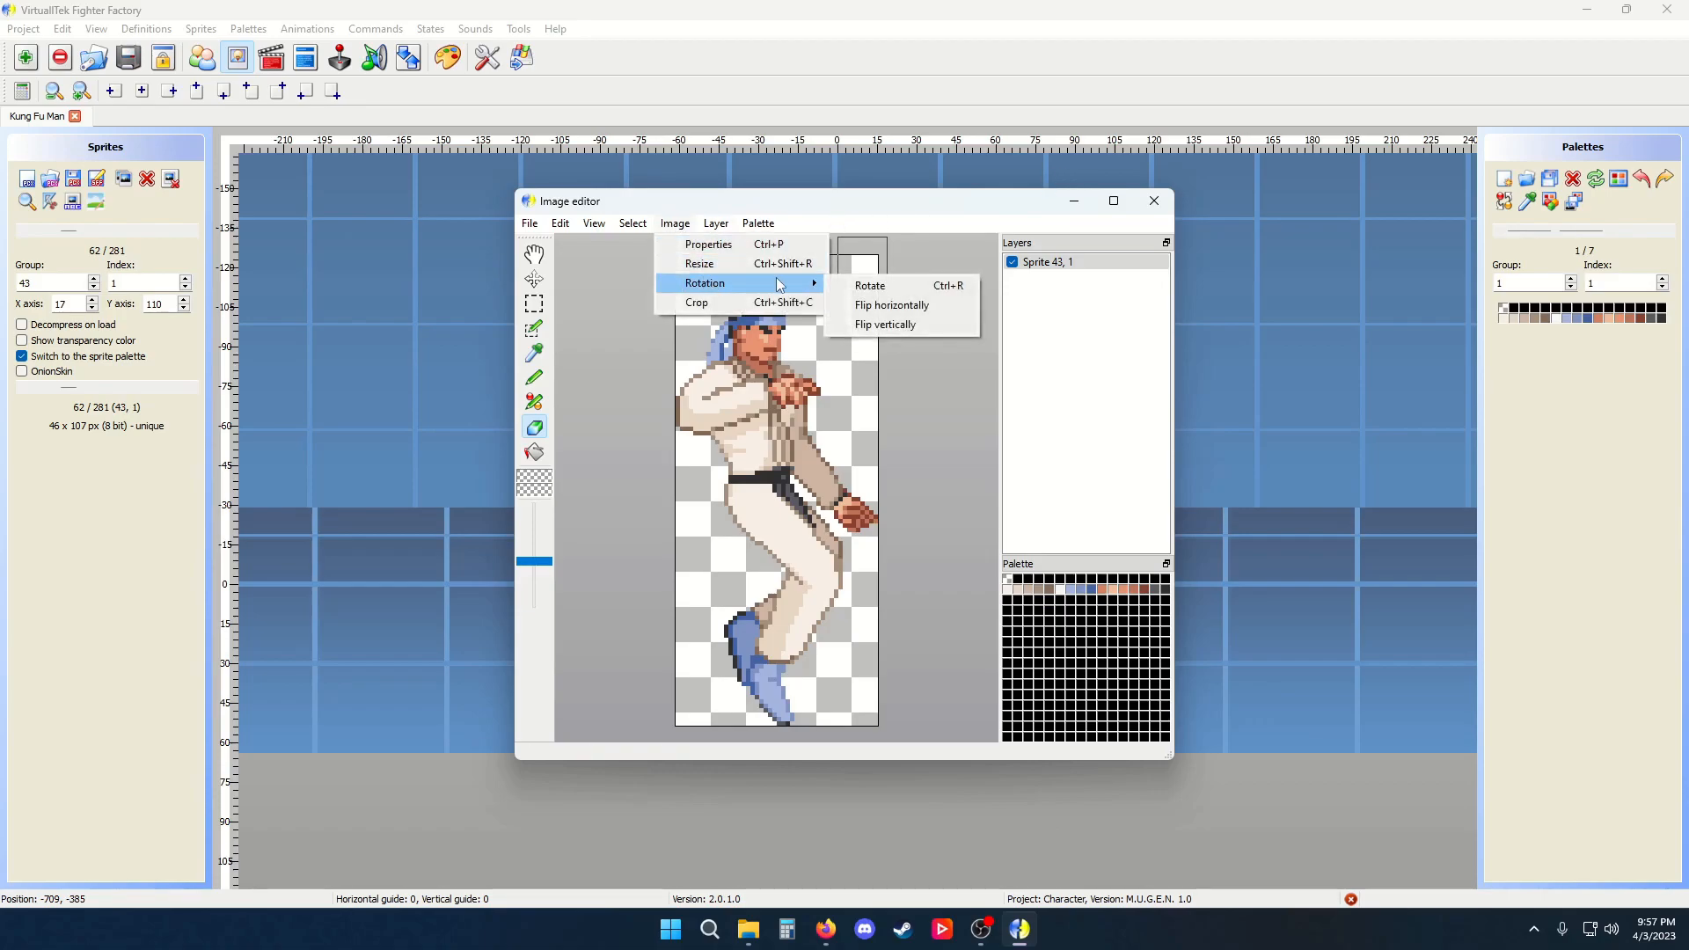
click(892, 306)
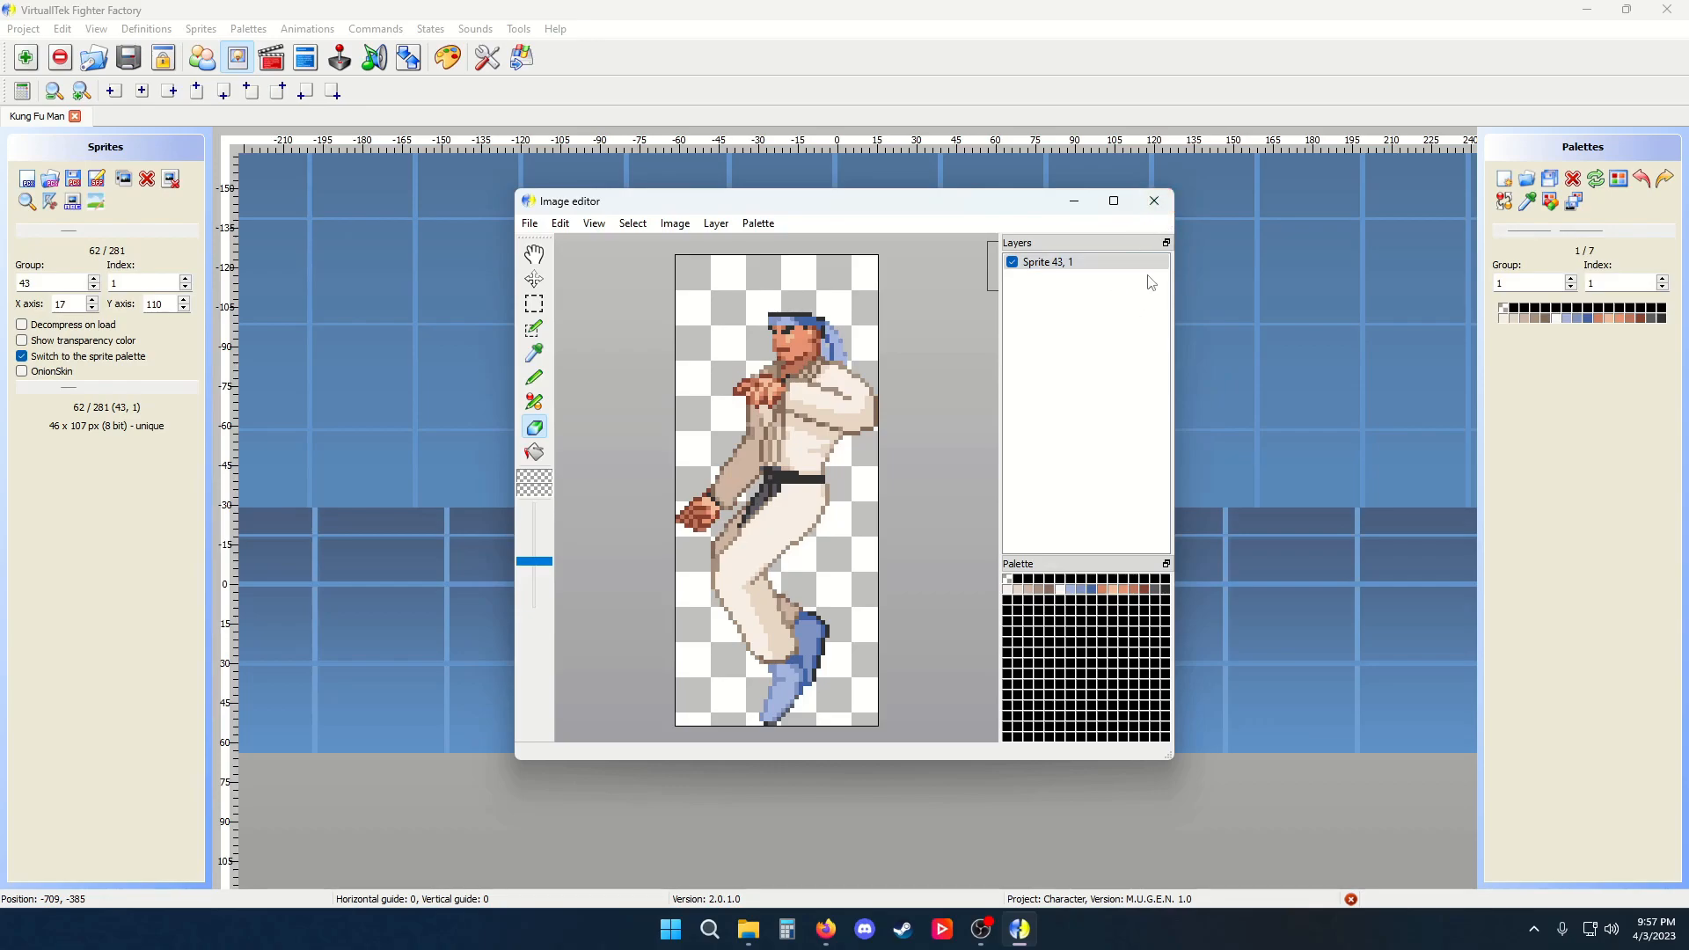
click(1153, 201)
click(860, 503)
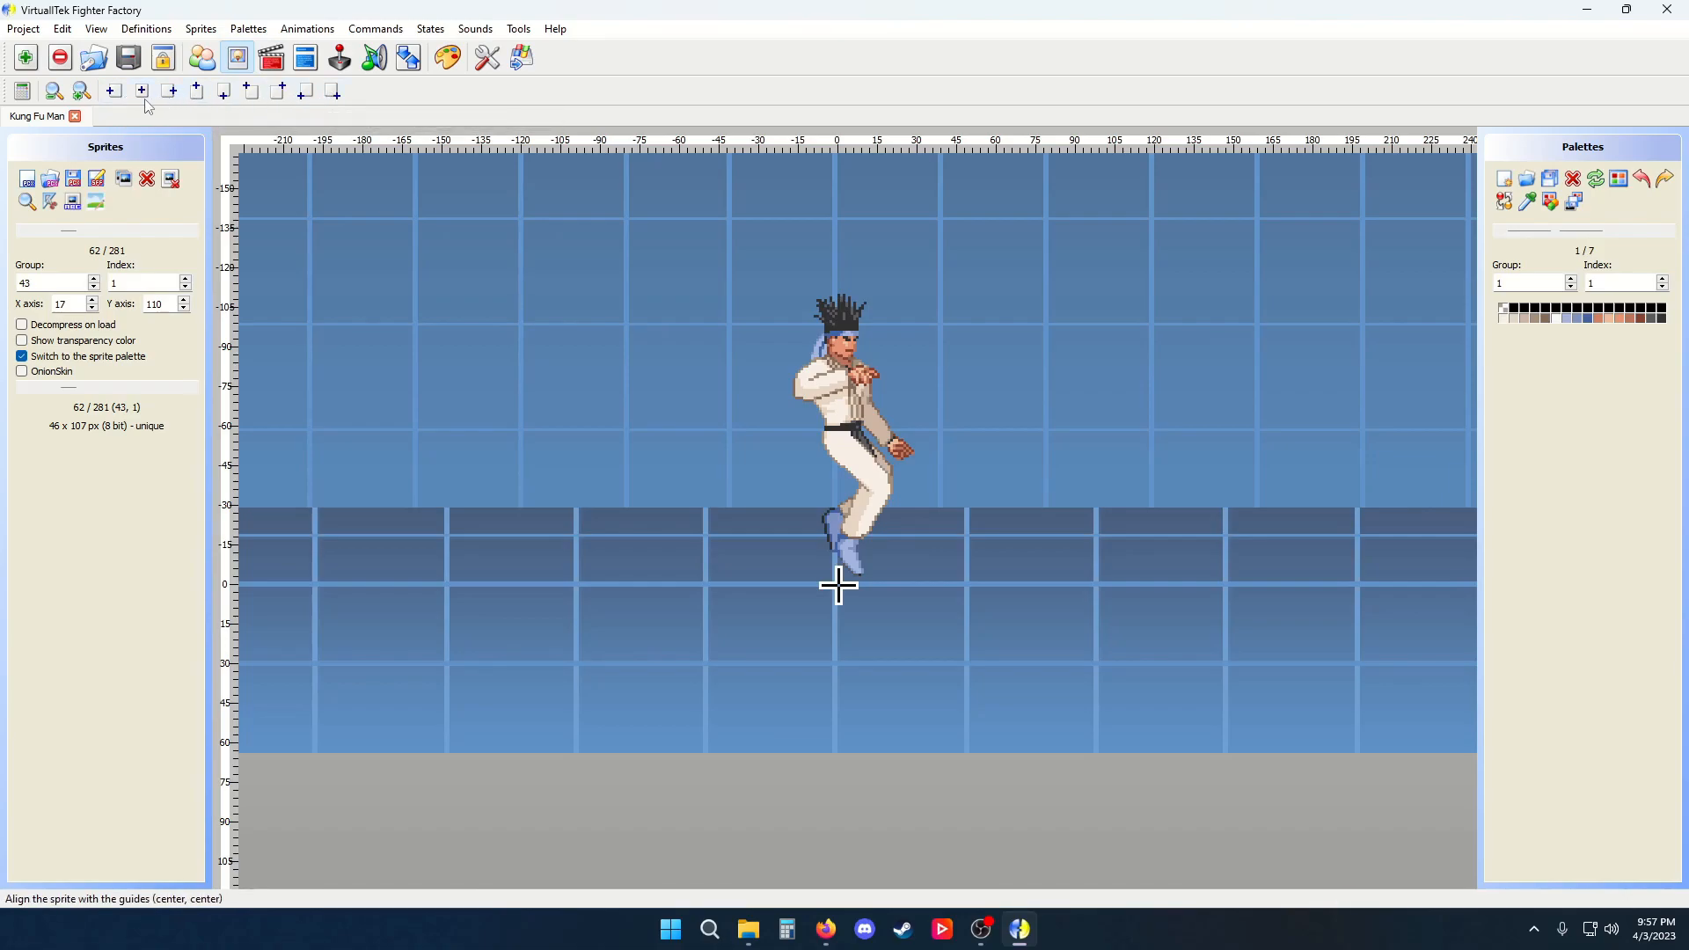
Show the transparency colour and try each guide alignment option on the sprite
click(74, 342)
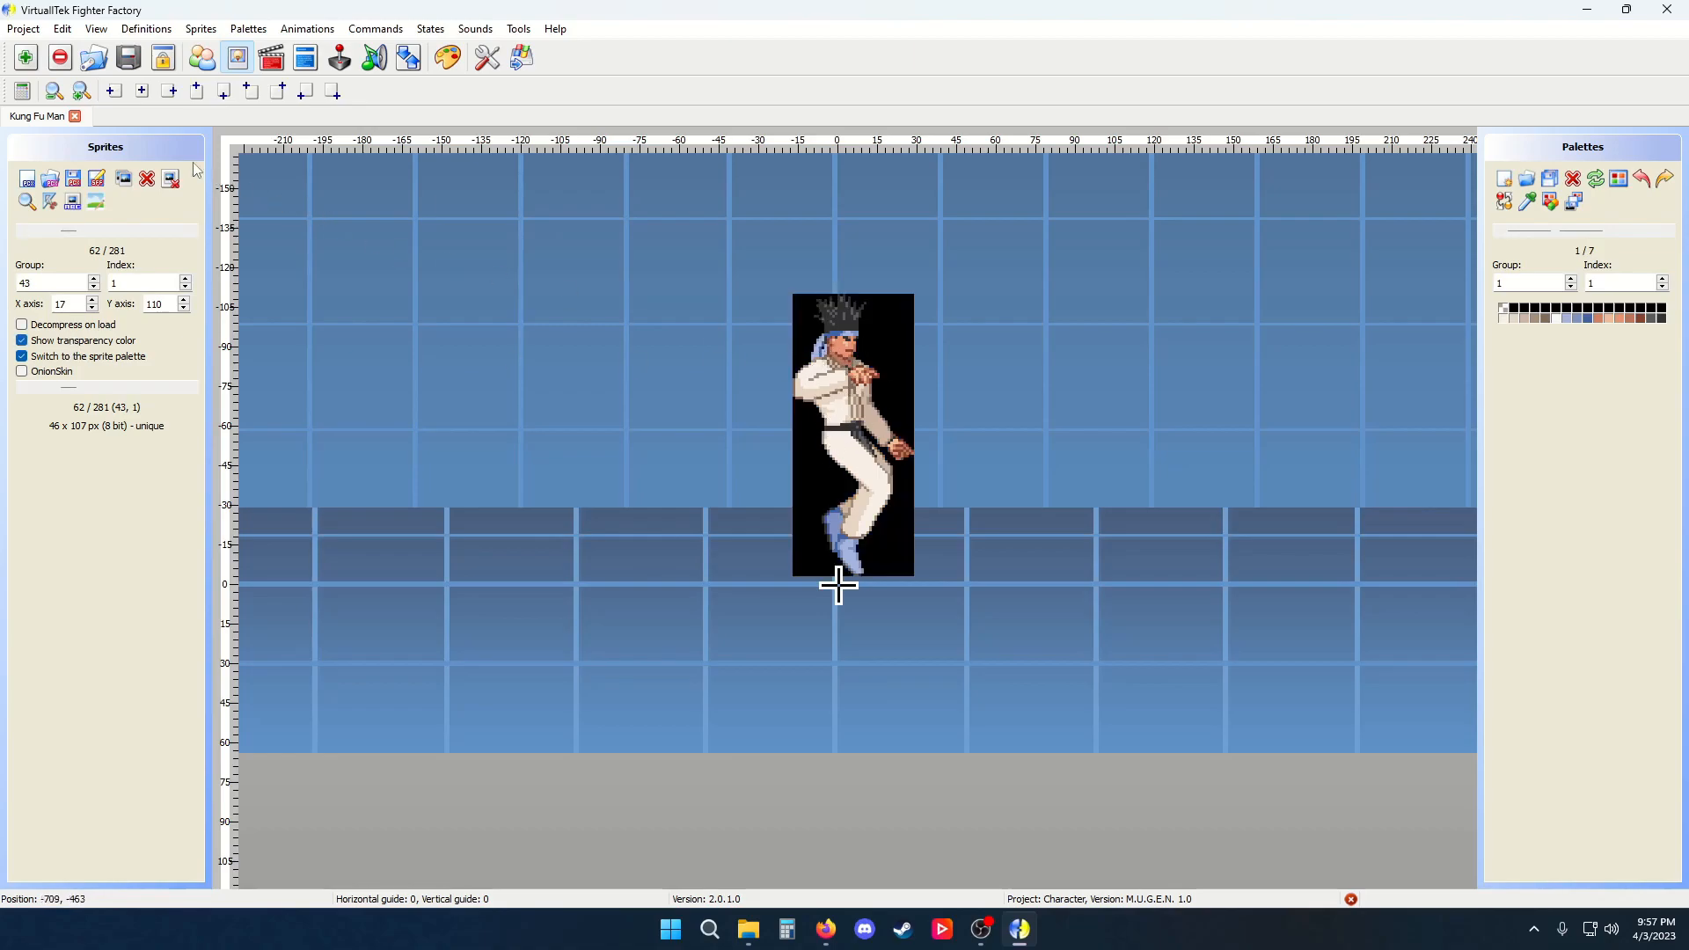
click(145, 93)
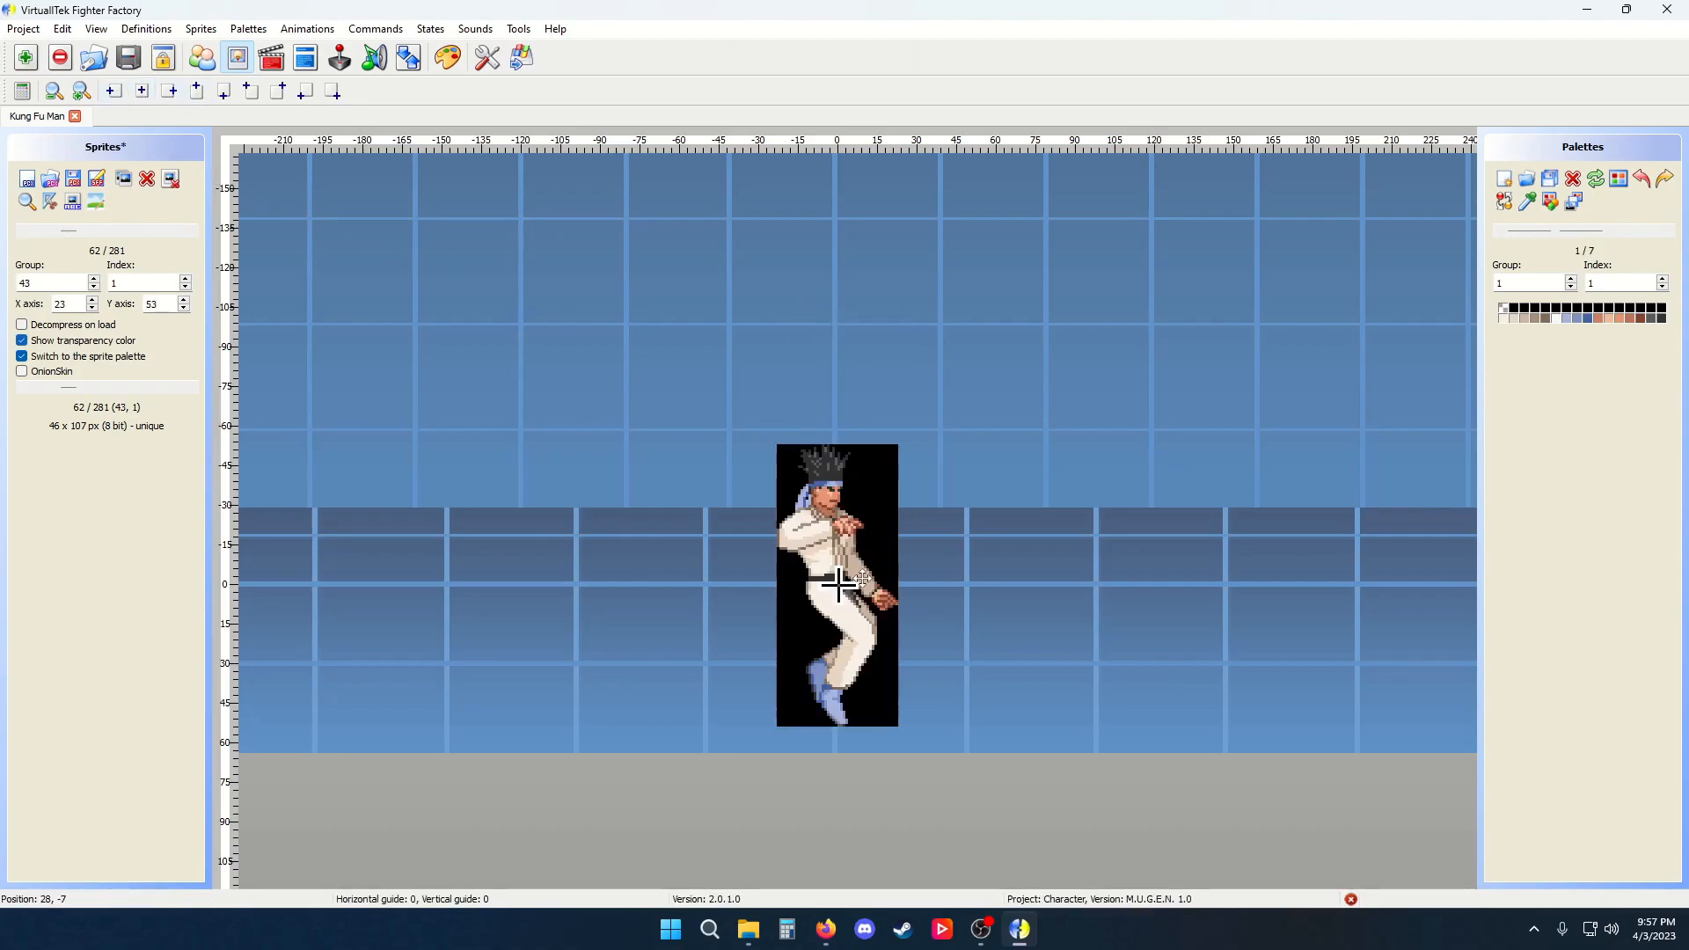
click(115, 93)
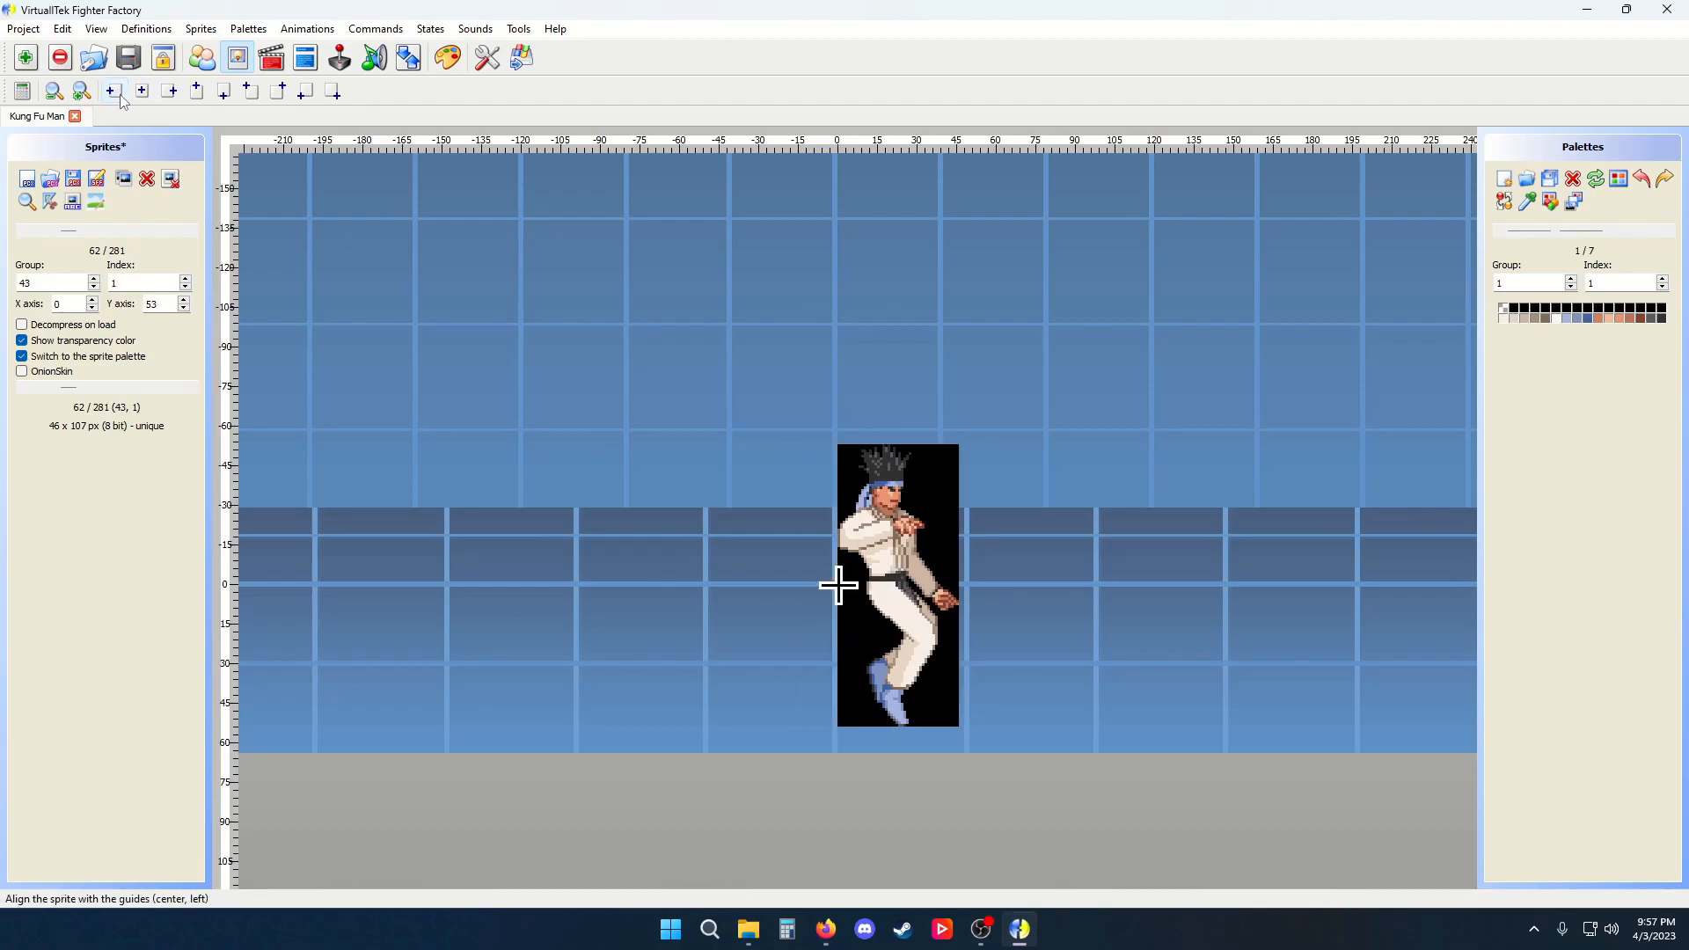
click(170, 93)
click(196, 95)
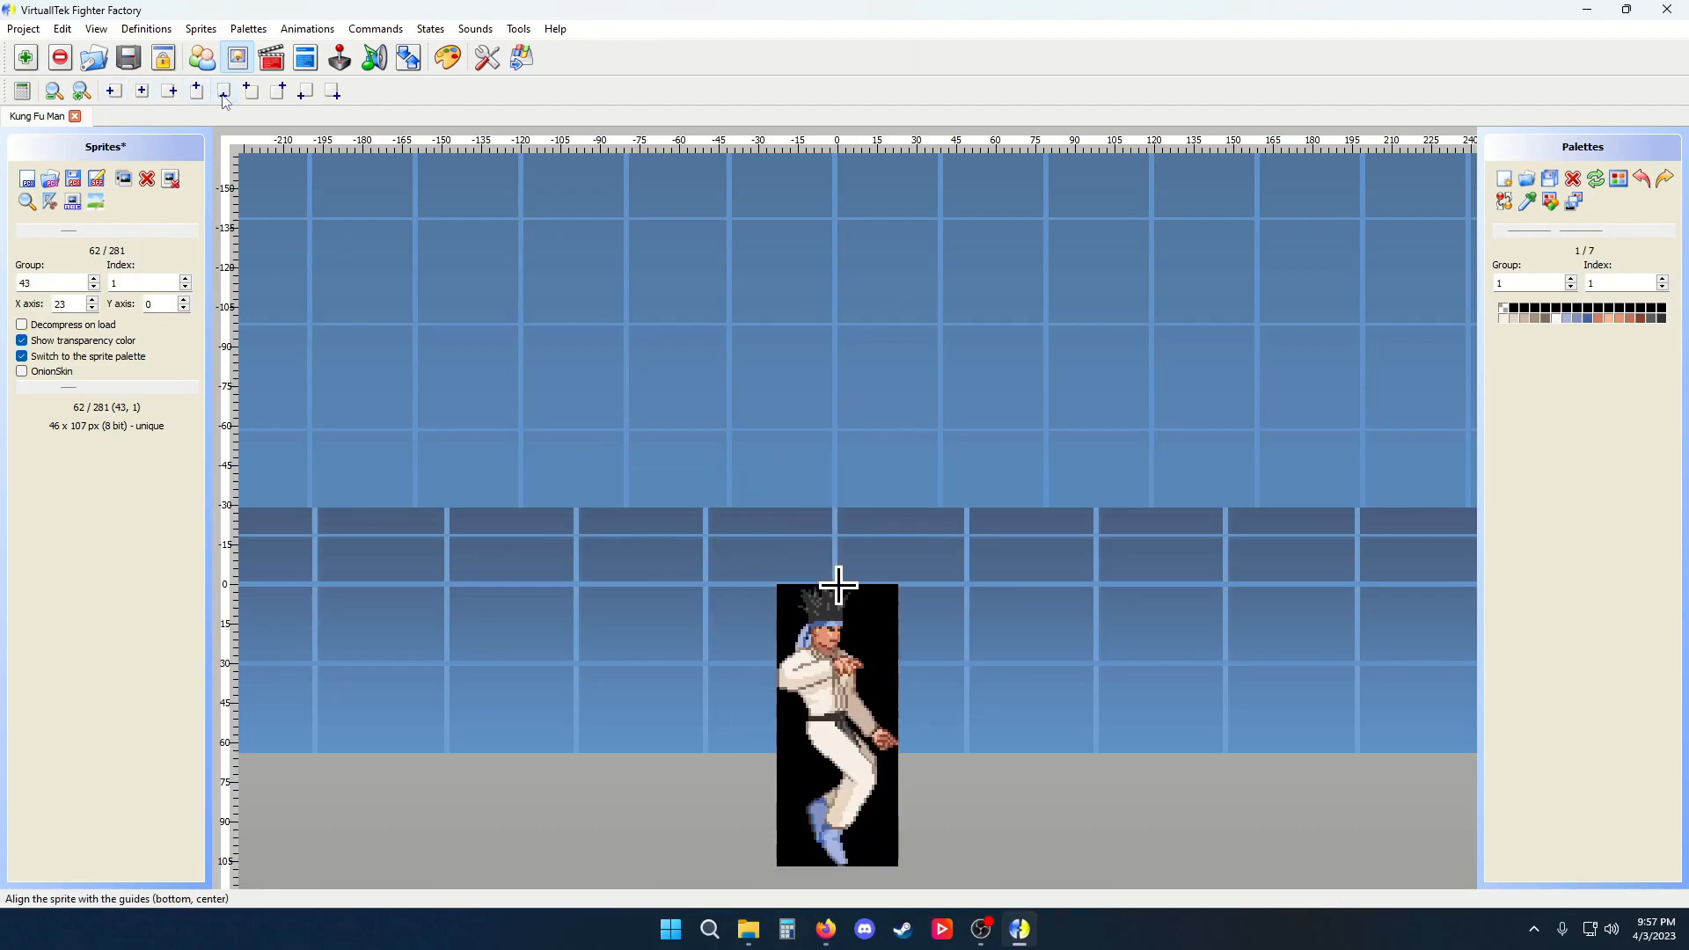
click(224, 93)
click(251, 91)
click(279, 92)
click(305, 92)
click(332, 92)
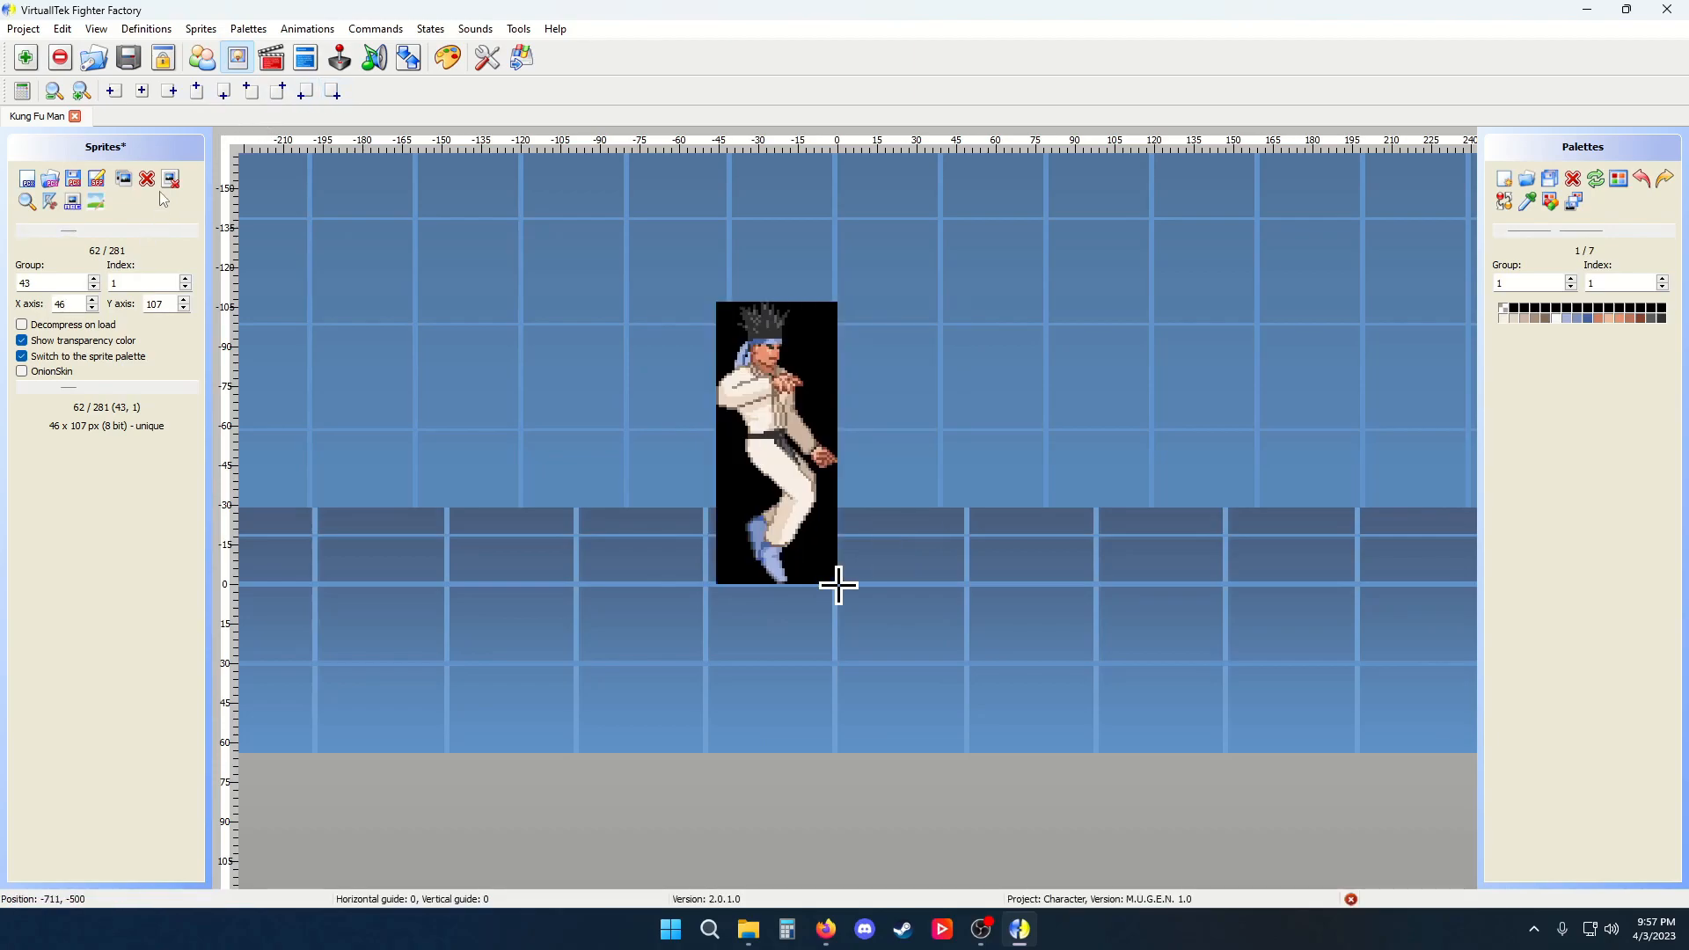
Try the alignment shortcuts, undo them and hide the transparency colour again
key(ctrl+1)
key(ctrl+7)
key(ctrl+6)
key(ctrl+5)
key(ctrl+z)
key(ctrl+z)
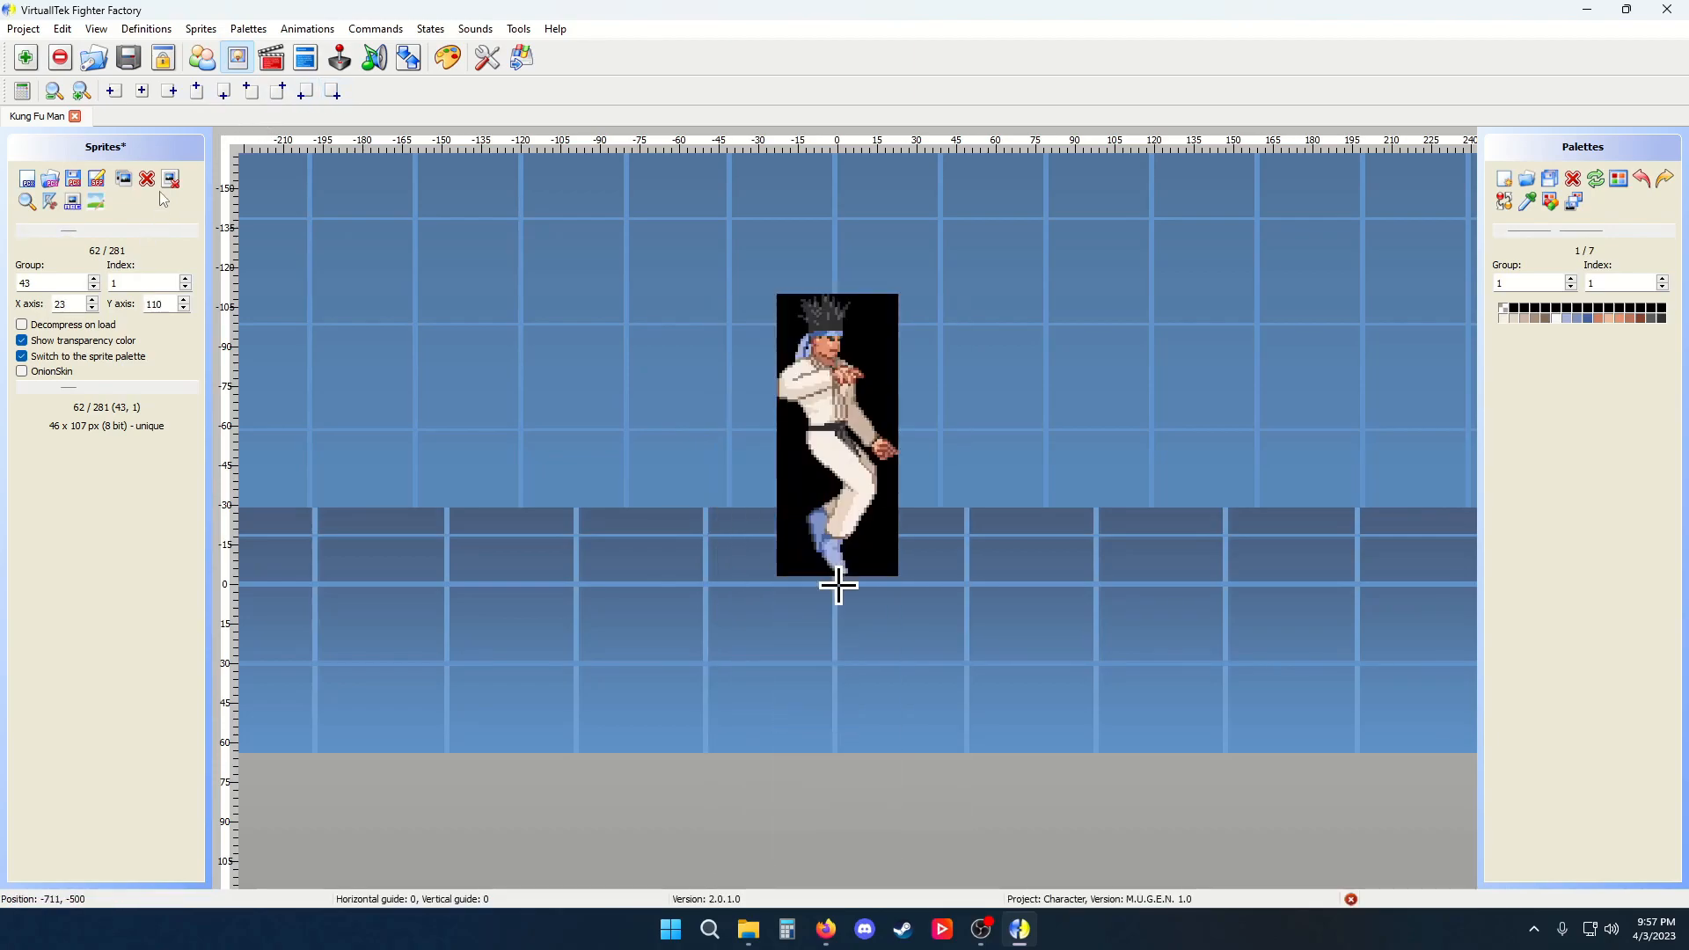
click(97, 343)
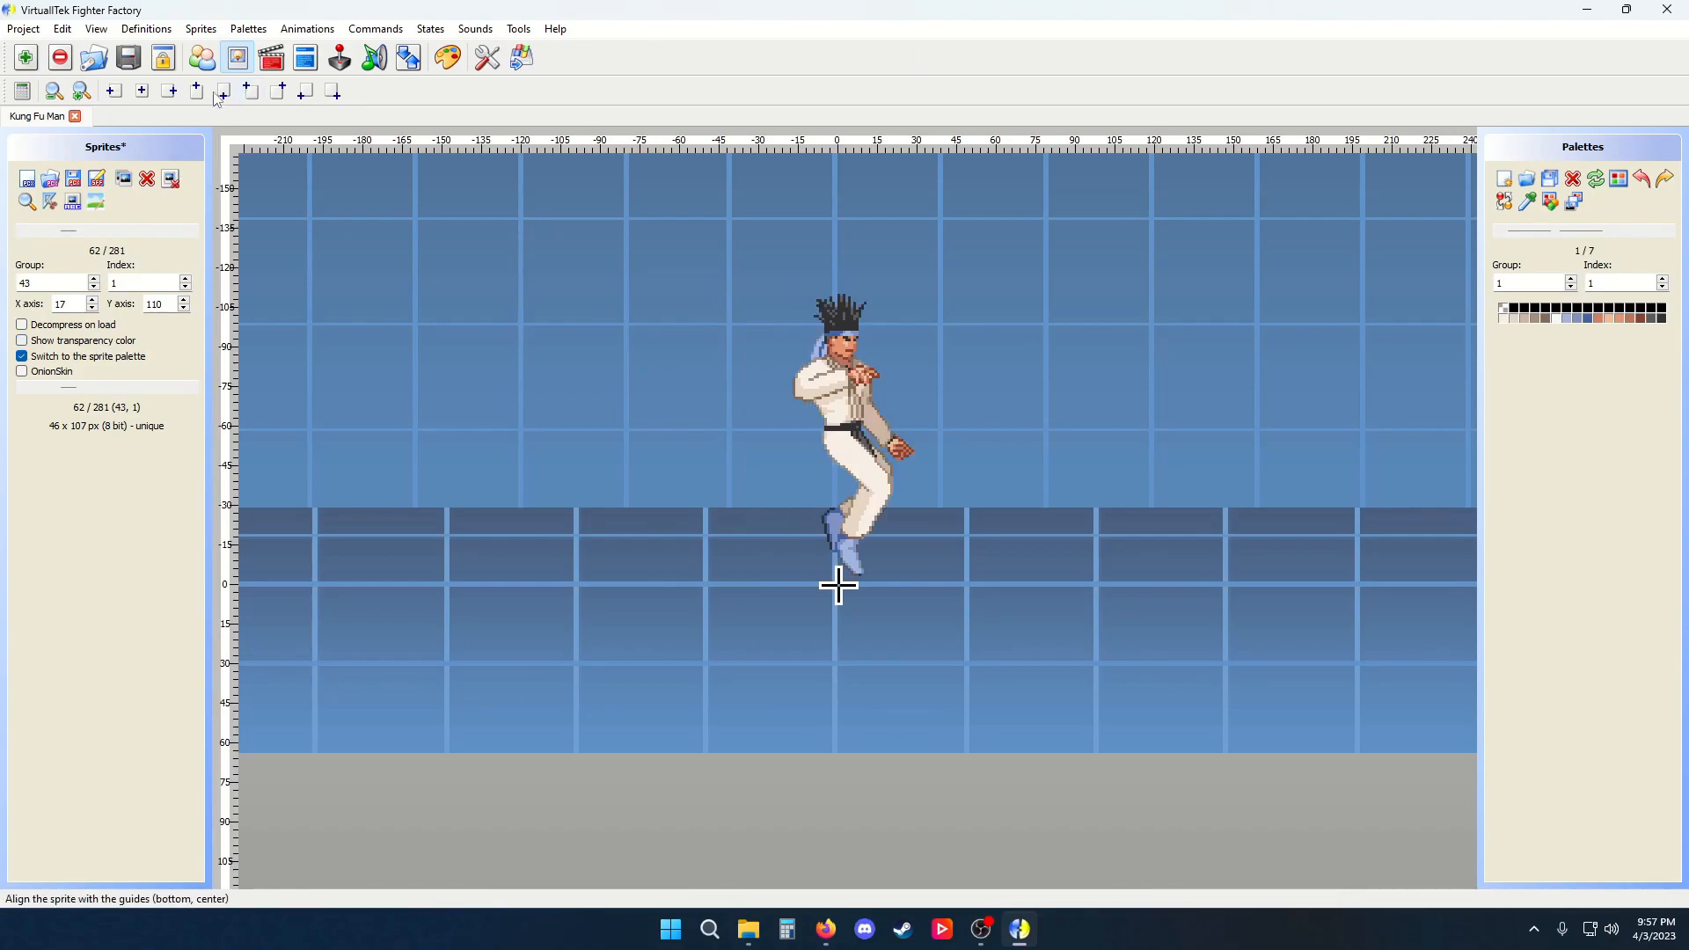
Open the built-in calculator and close it
click(20, 92)
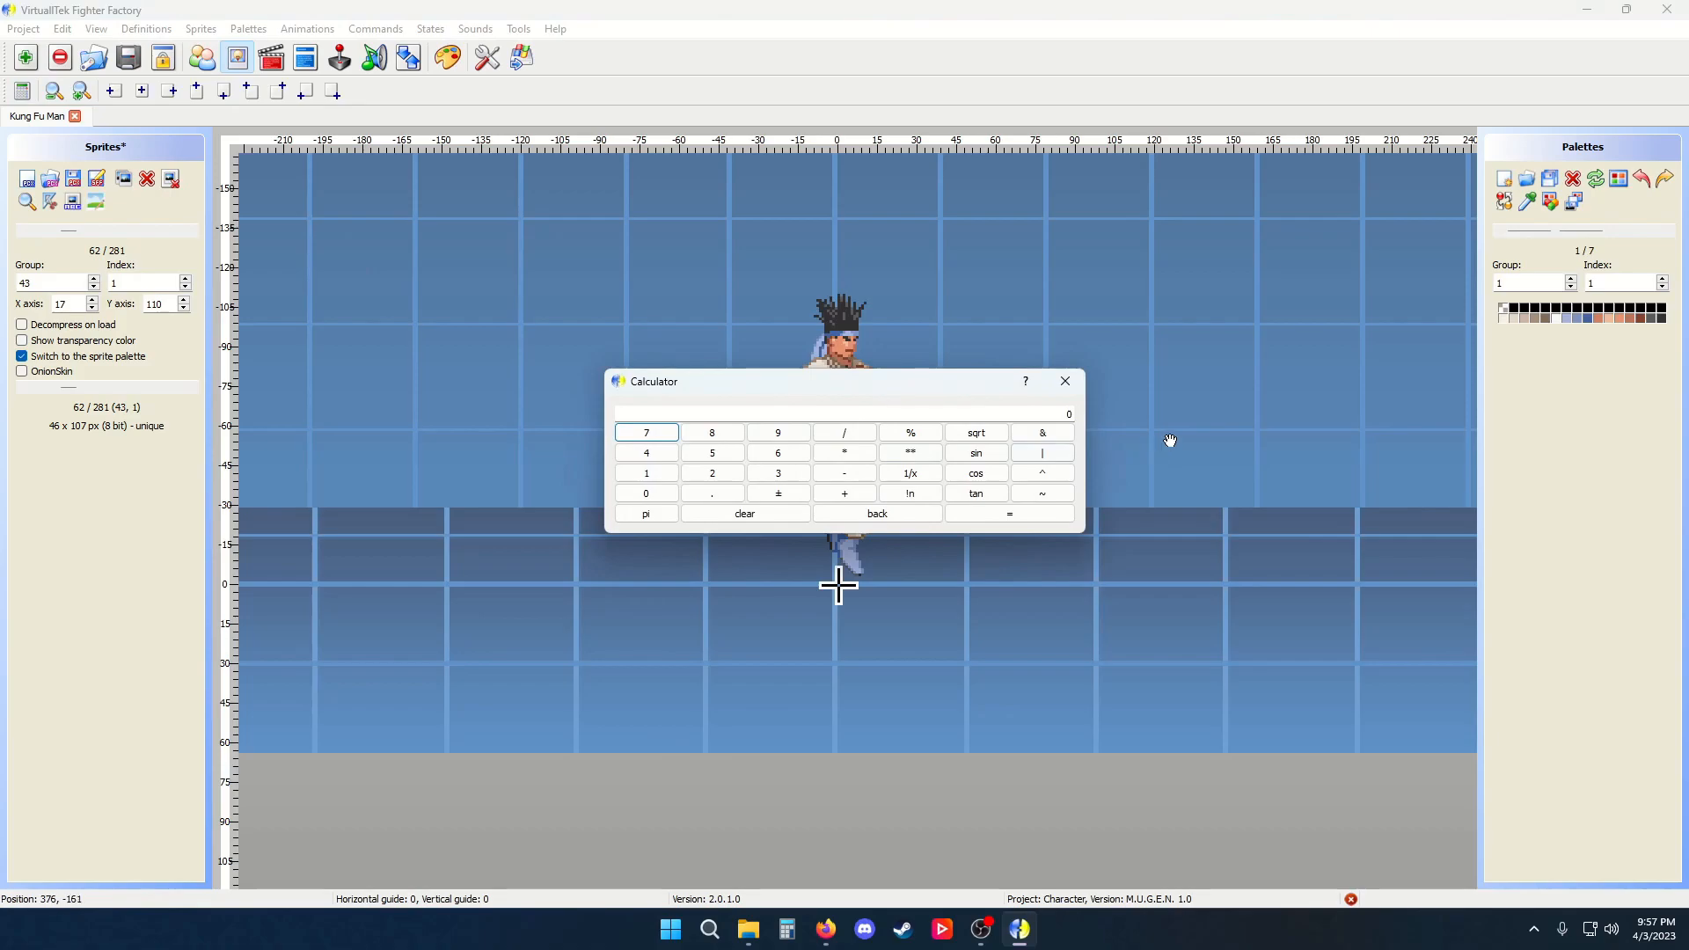
click(1063, 381)
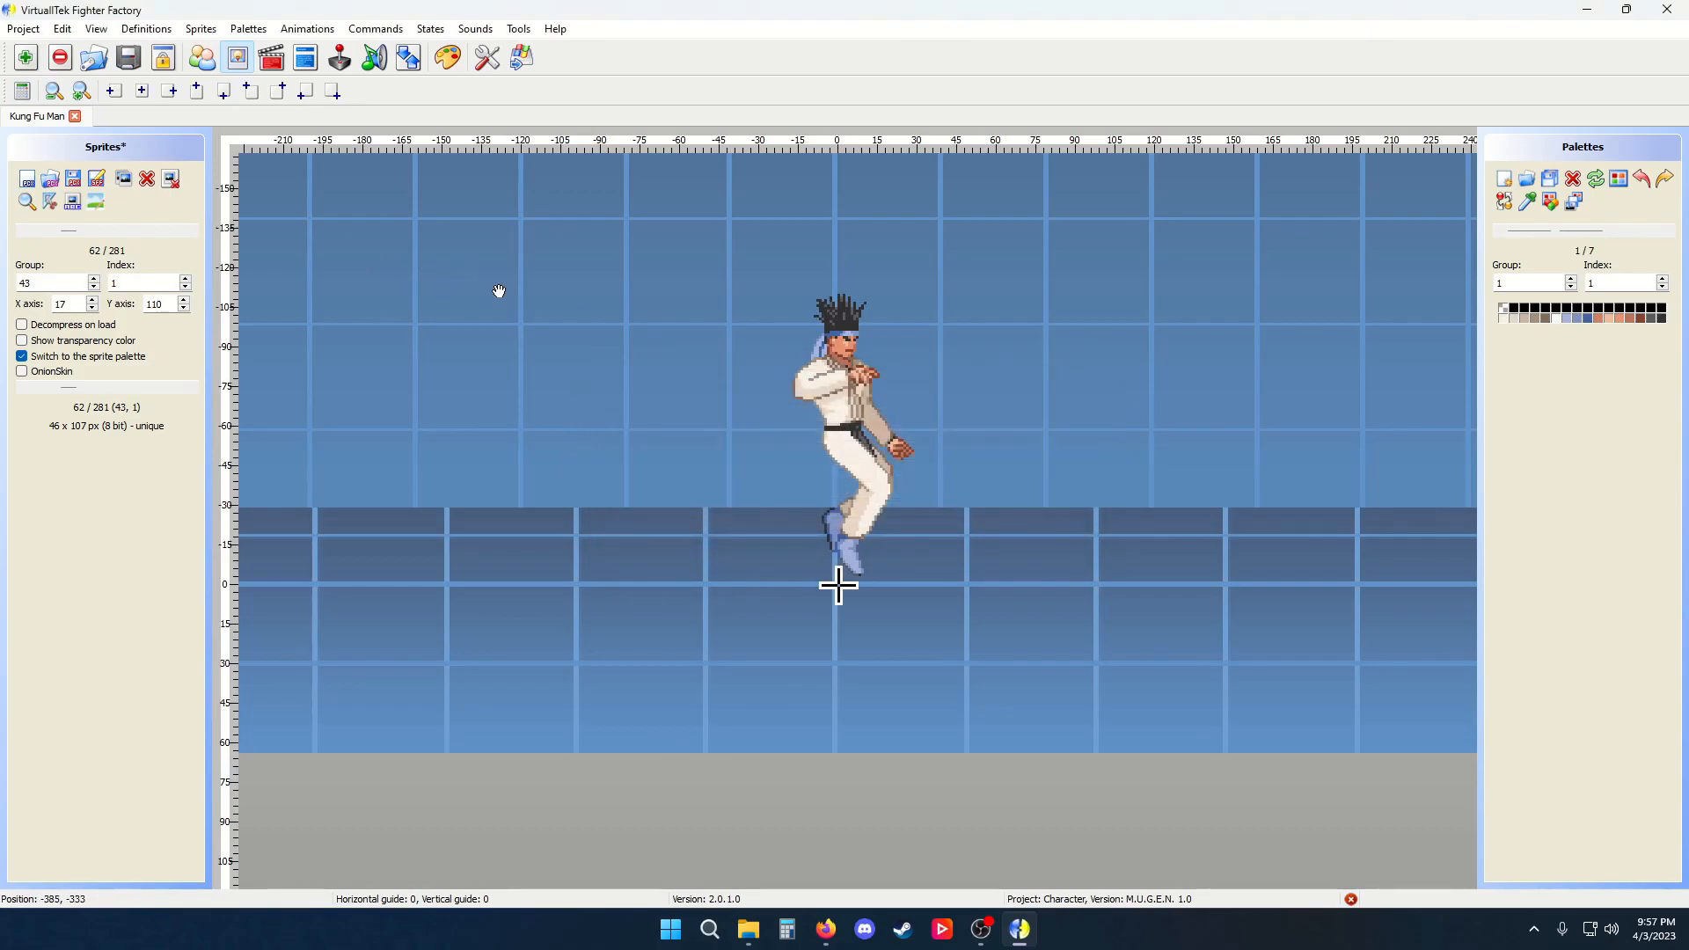
Open the Animations editor and browse through the character's animations
click(275, 66)
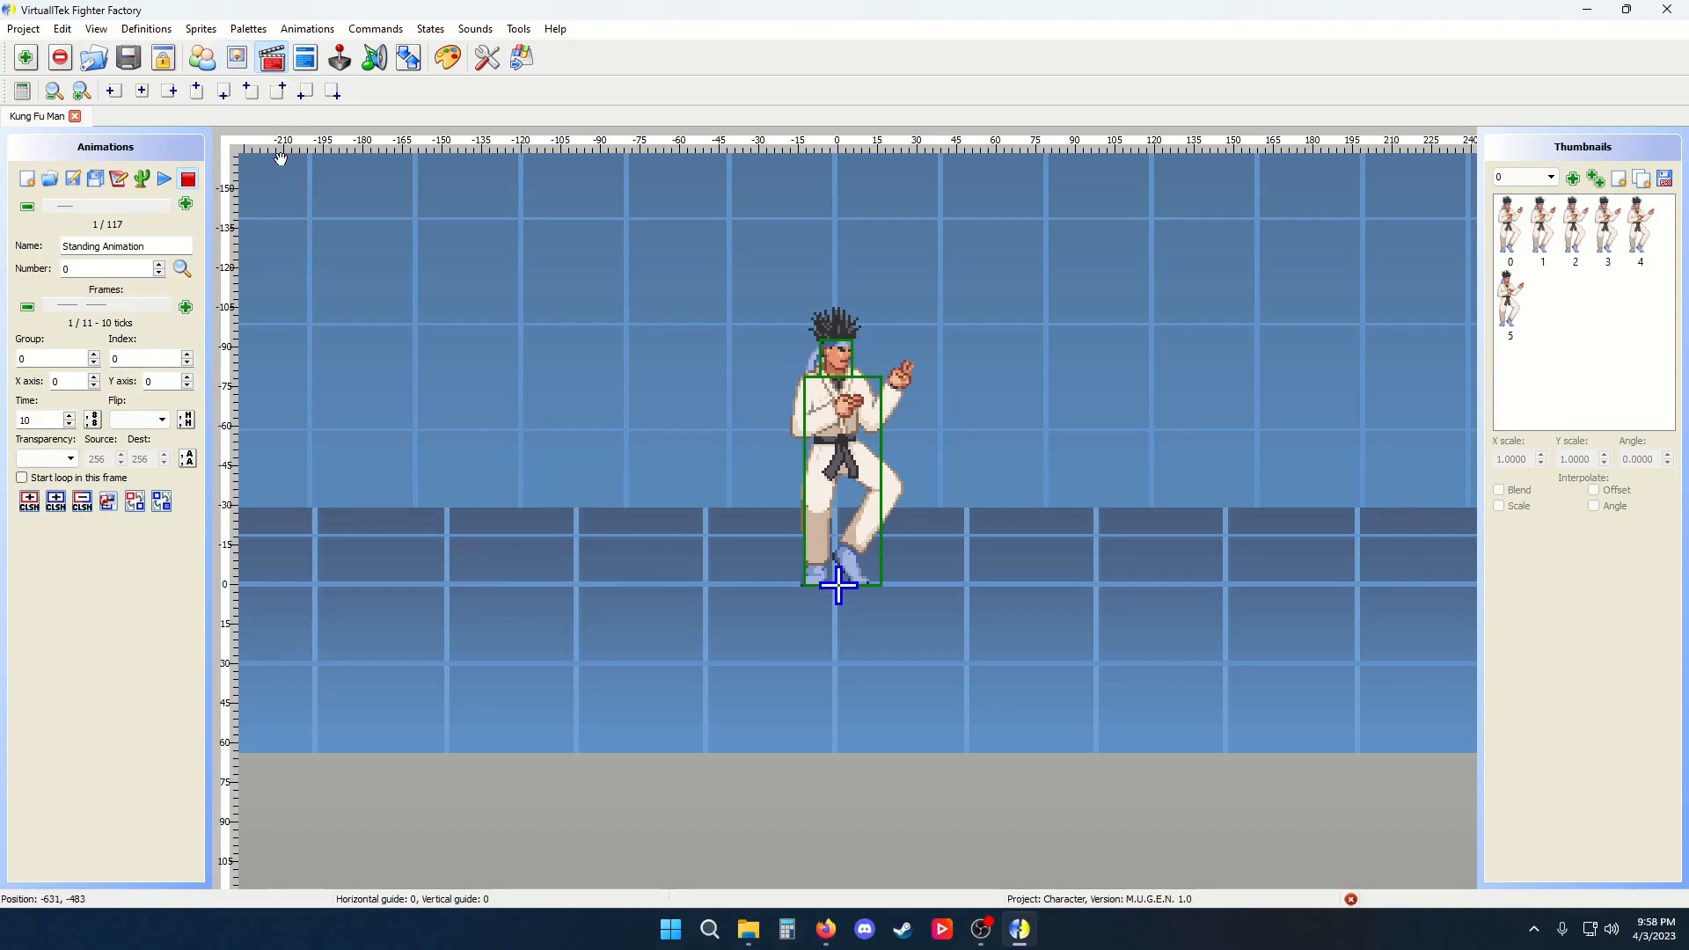
mouse_move(57, 206)
mouse_down()
mouse_move(153, 211)
mouse_move(38, 212)
mouse_up()
drag(147, 247, 12, 269)
click(163, 206)
click(163, 205)
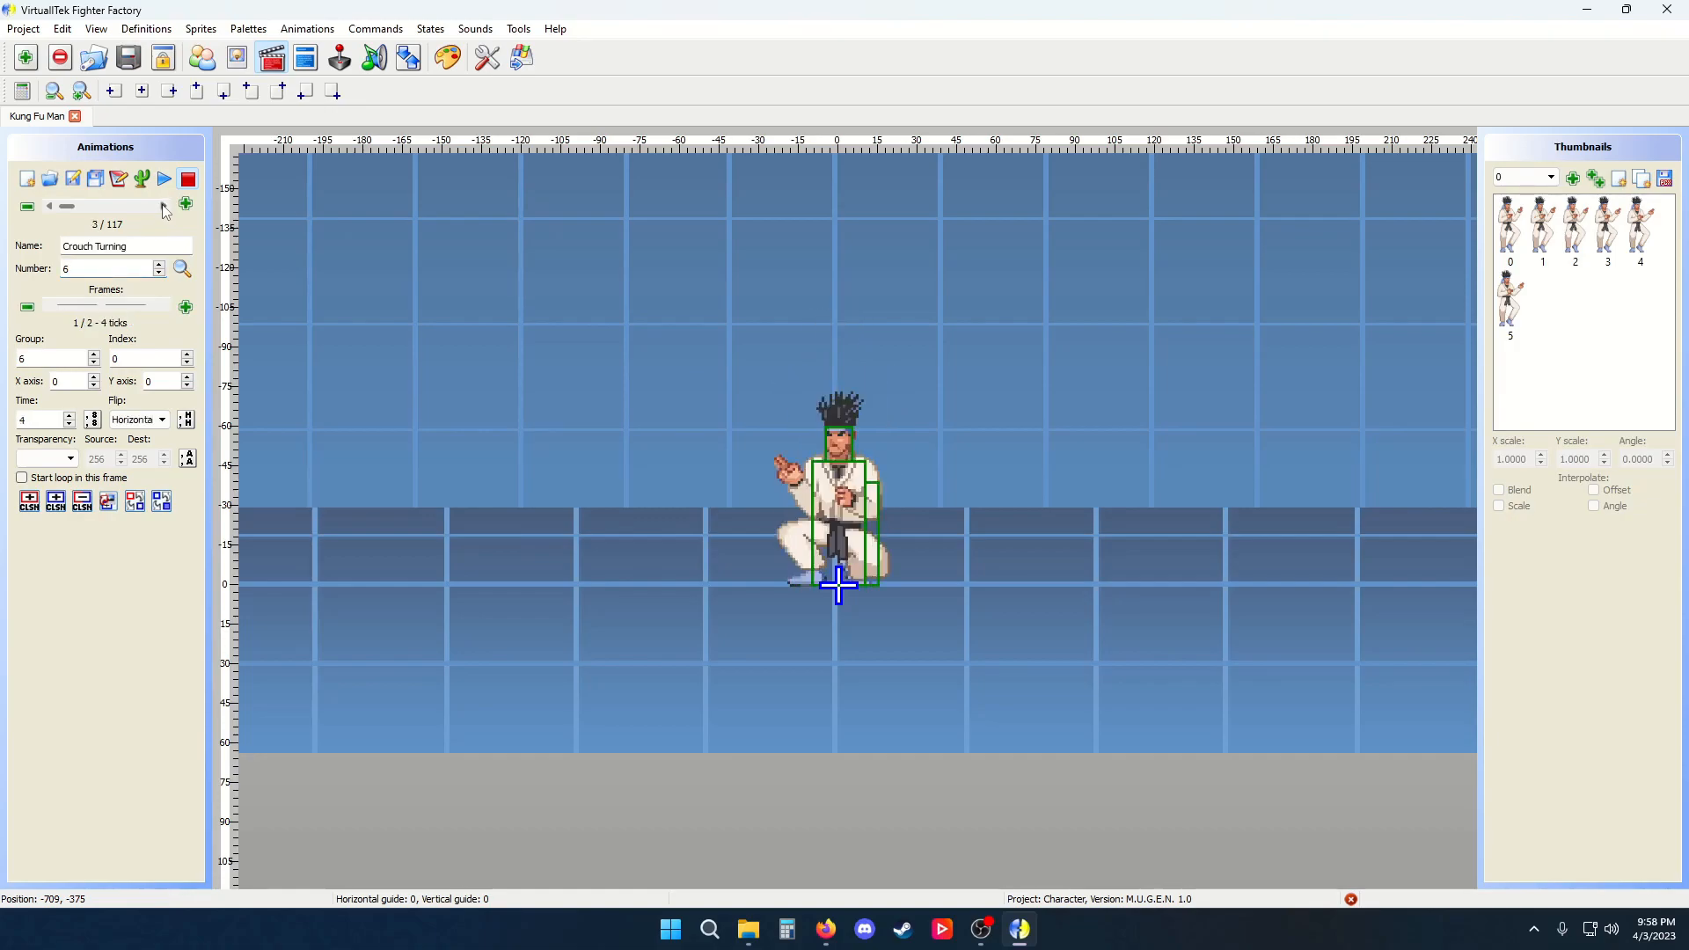
click(162, 206)
drag(68, 206, 126, 208)
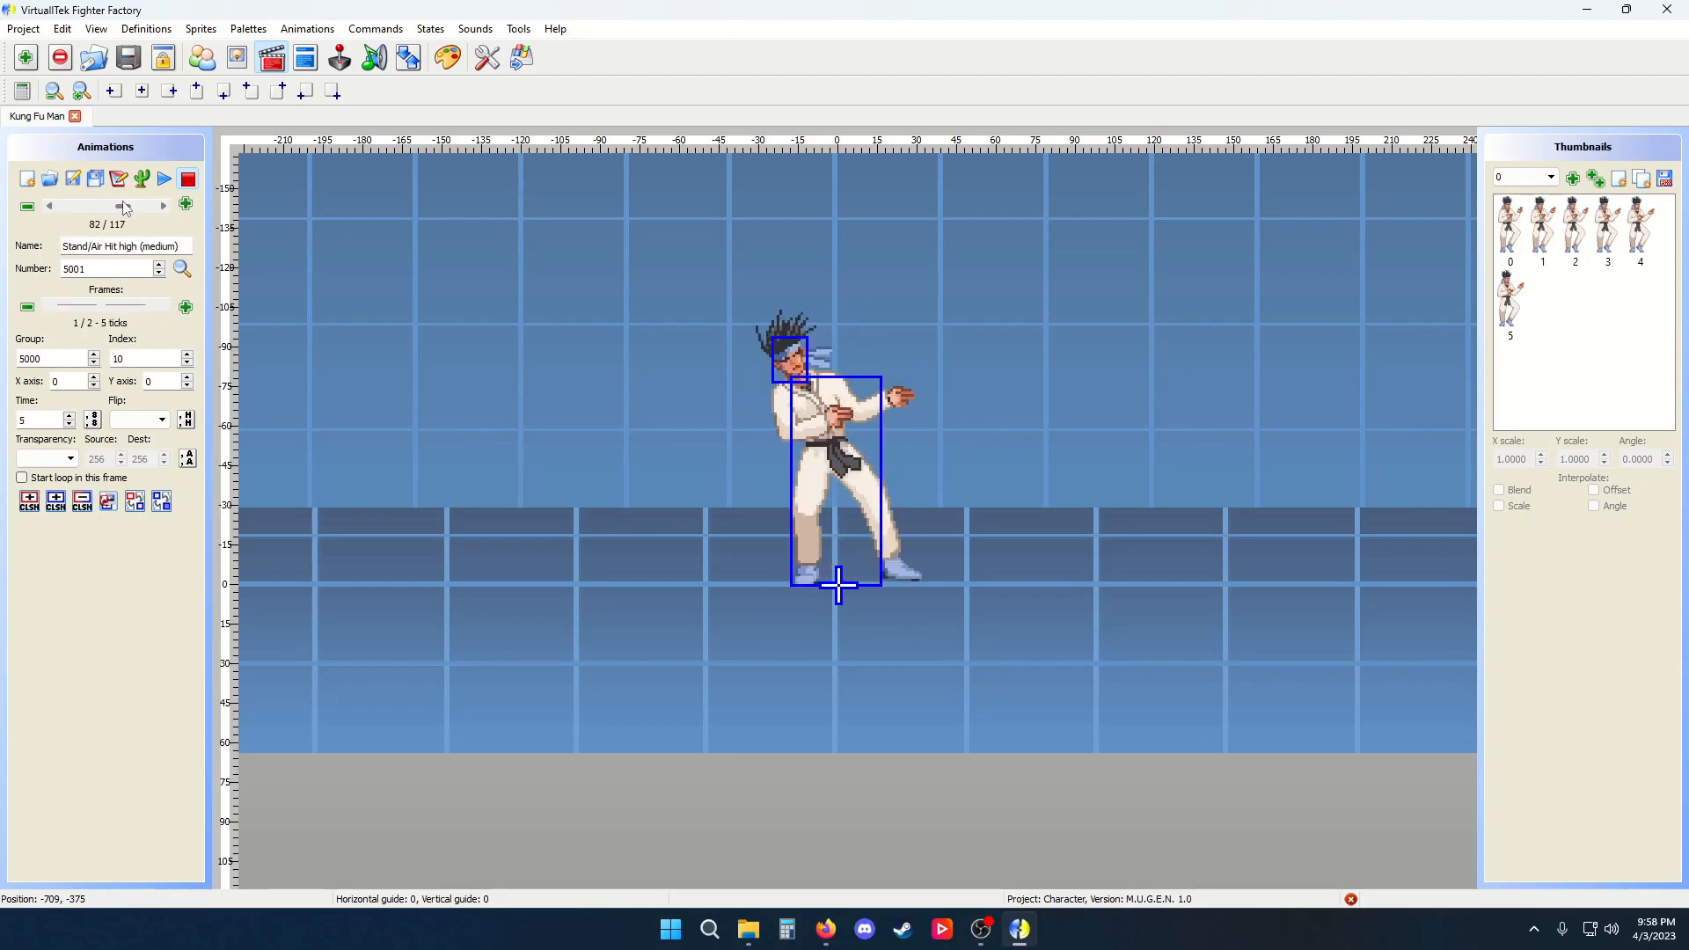
Step forward through further animations toward the end of the list
click(49, 207)
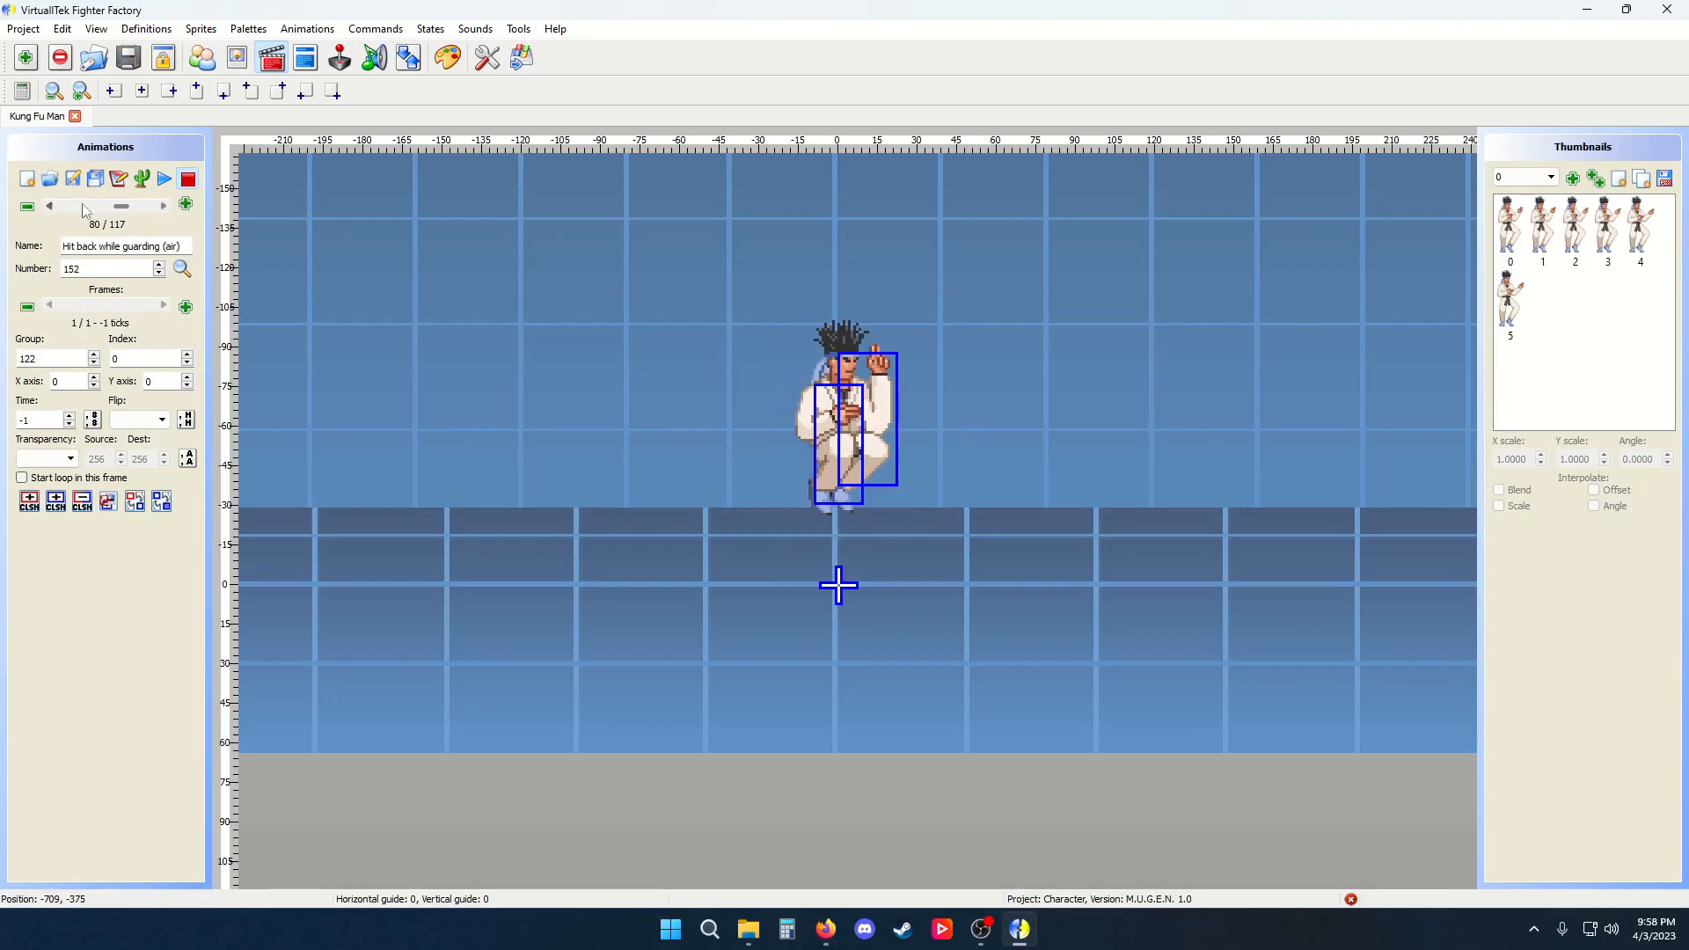
click(164, 207)
click(165, 206)
click(166, 207)
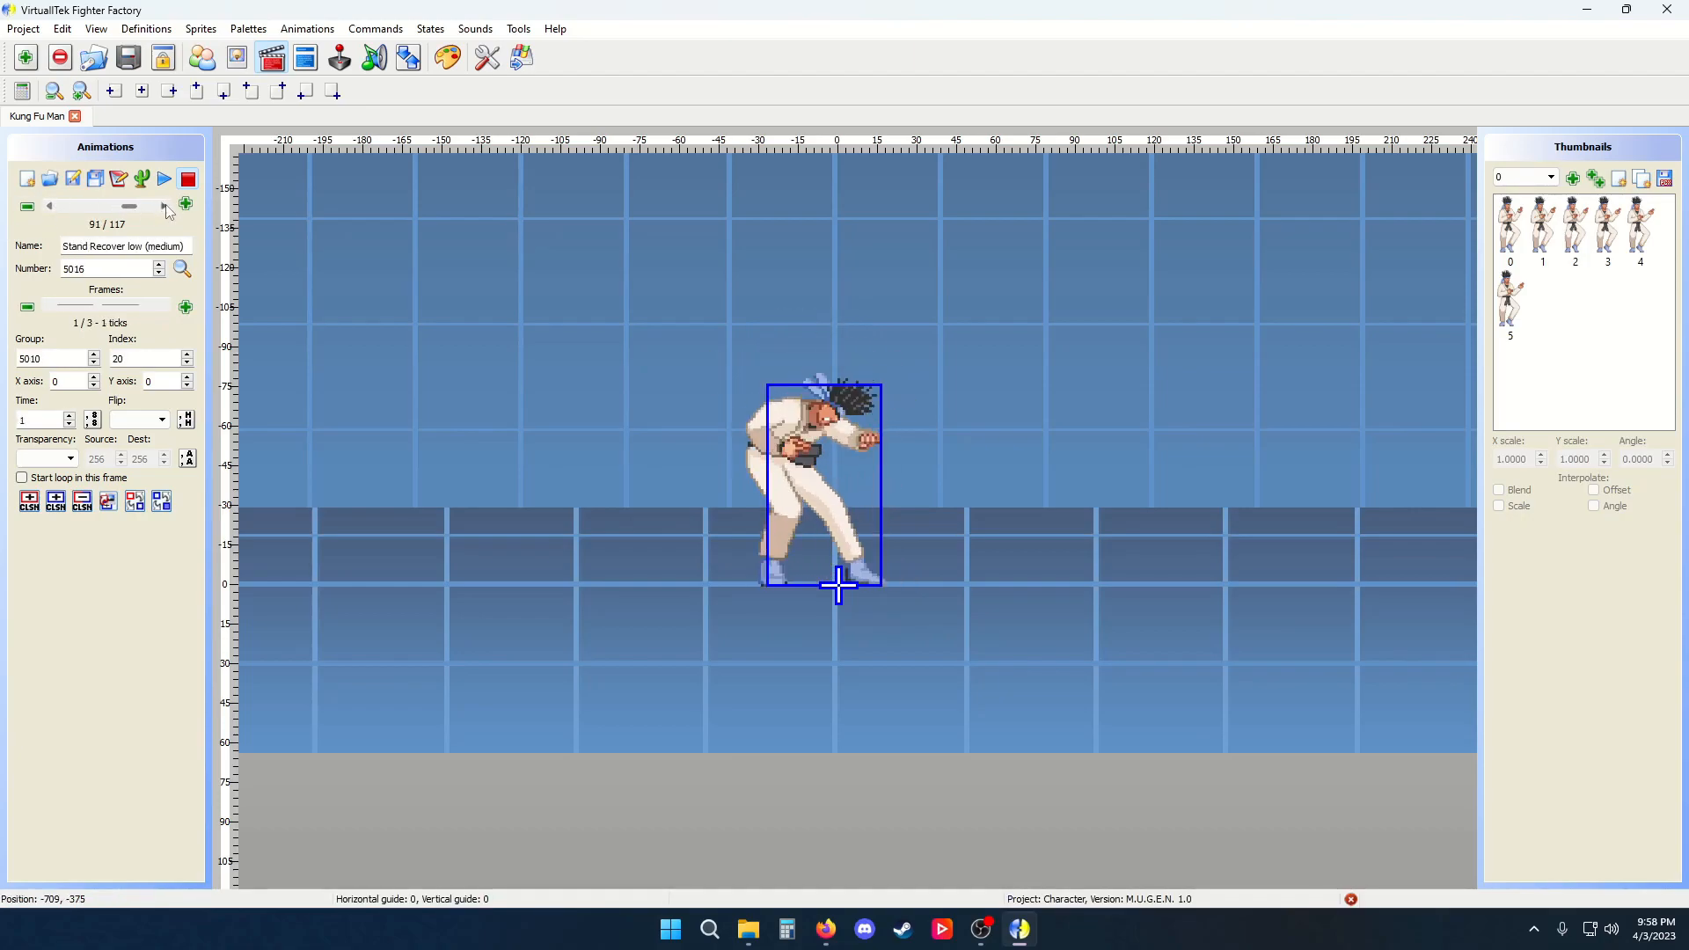
click(166, 209)
click(166, 209)
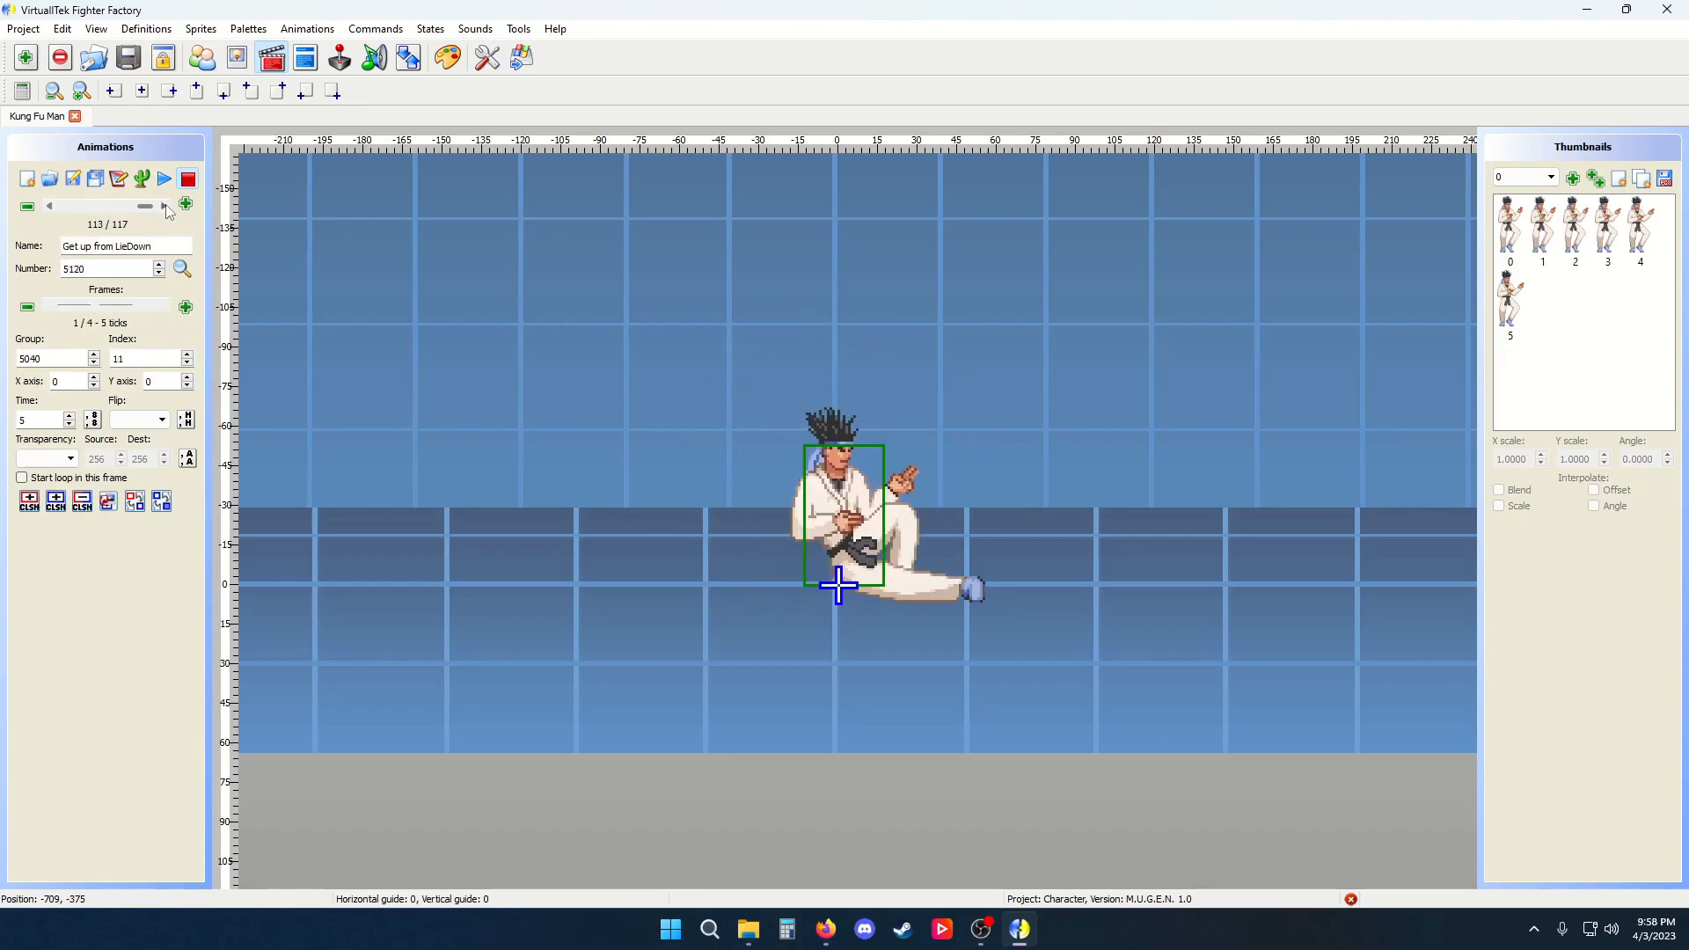
Jump forward to the last animation, then return to the Standing Animation at the start of the list
click(166, 209)
click(167, 209)
click(167, 210)
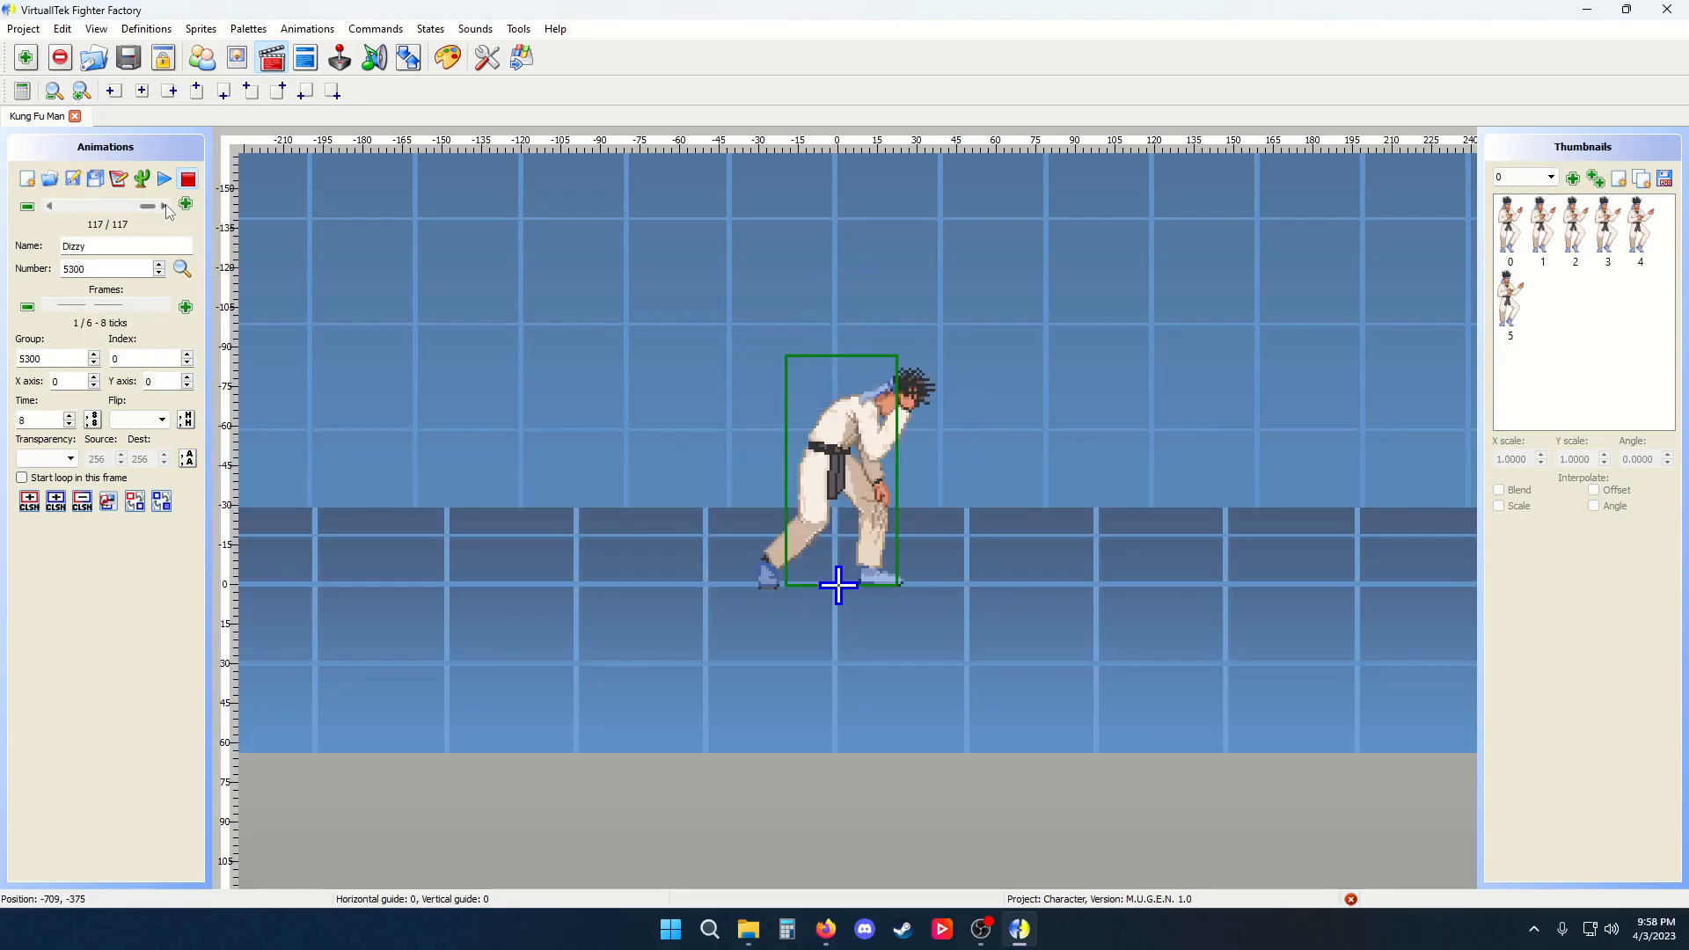
drag(148, 206, 152, 208)
drag(151, 210, 30, 207)
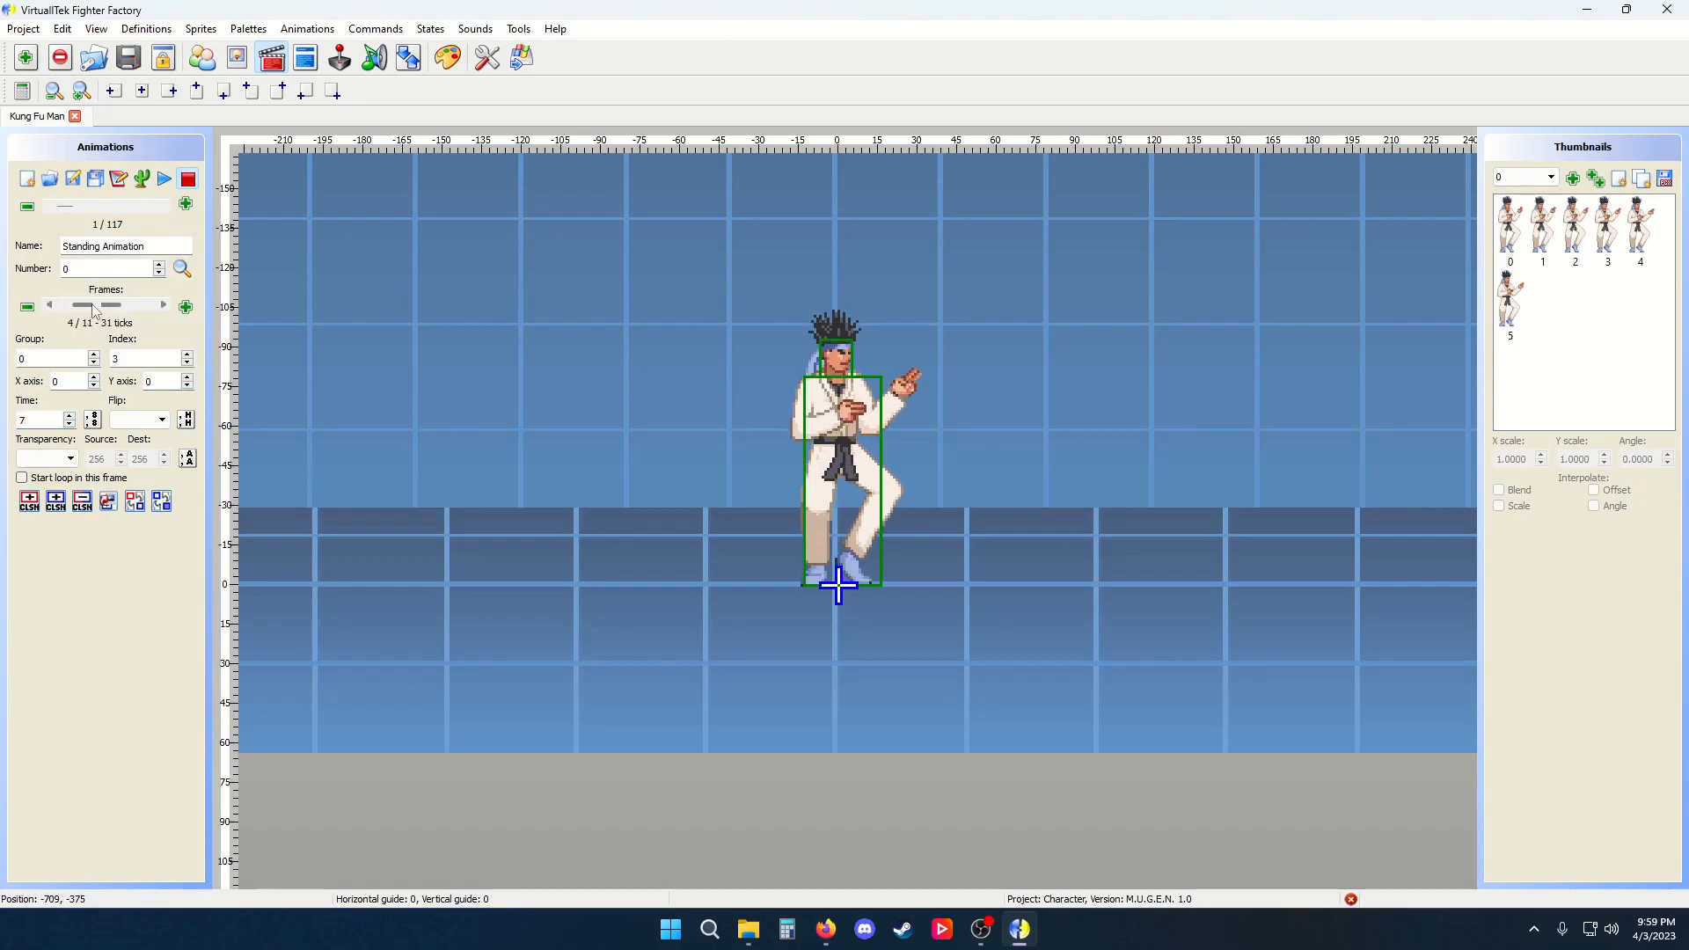
Preview the Standing Animation by playing it and then stopping playback
drag(77, 304, 103, 311)
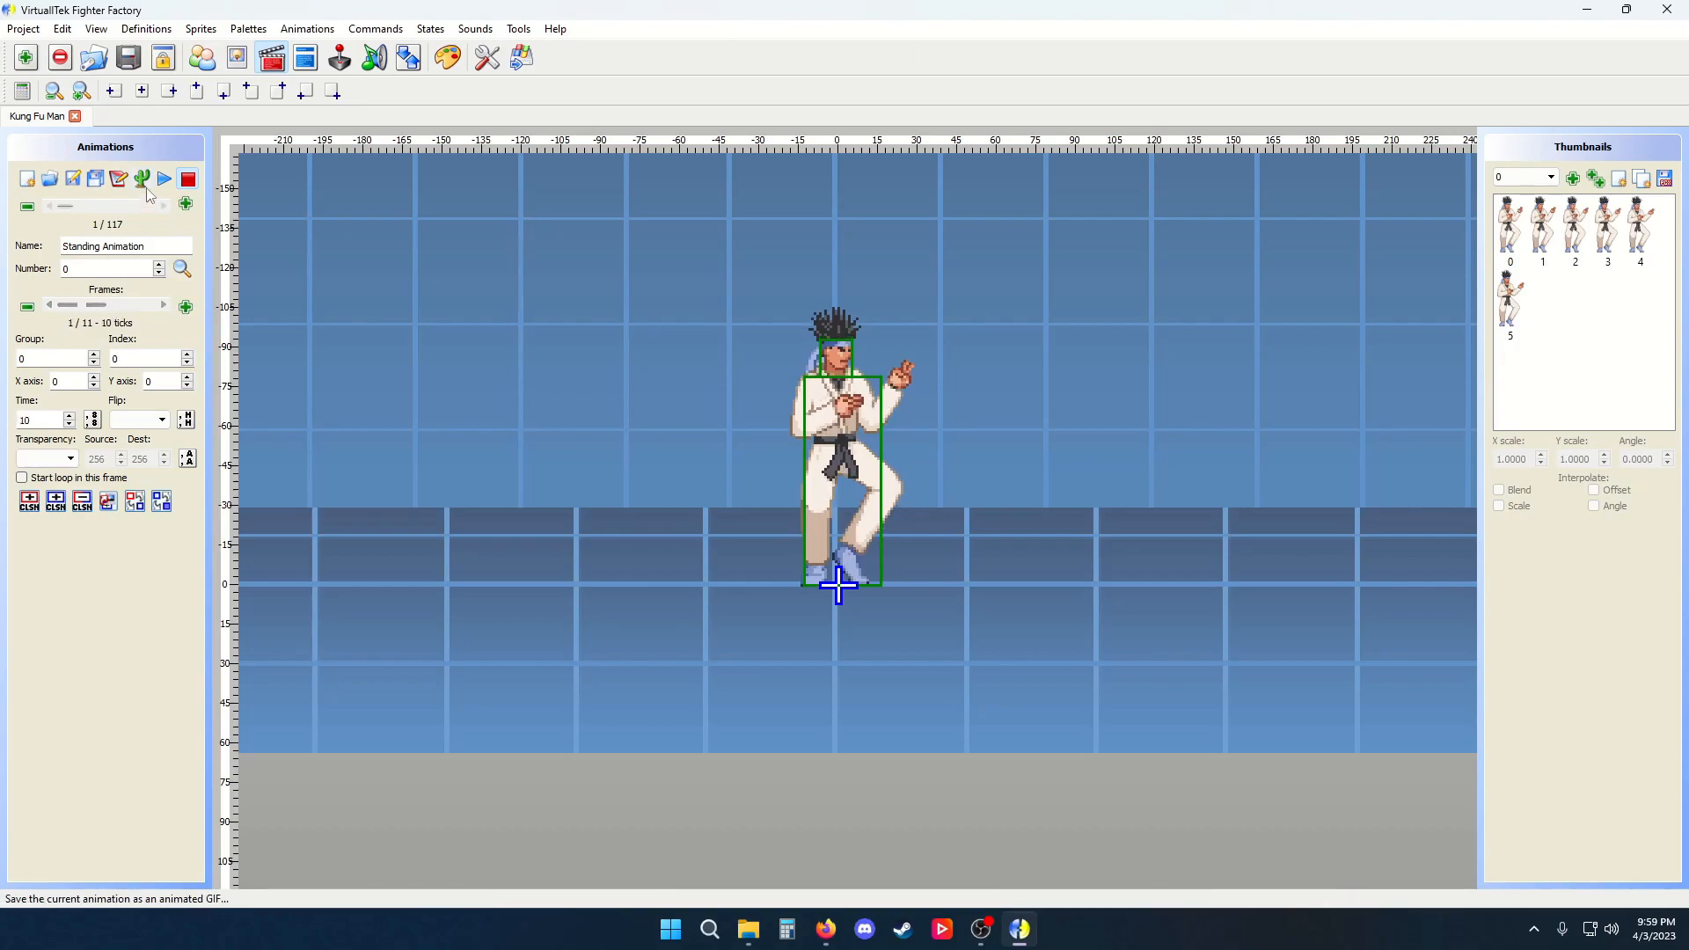
click(164, 179)
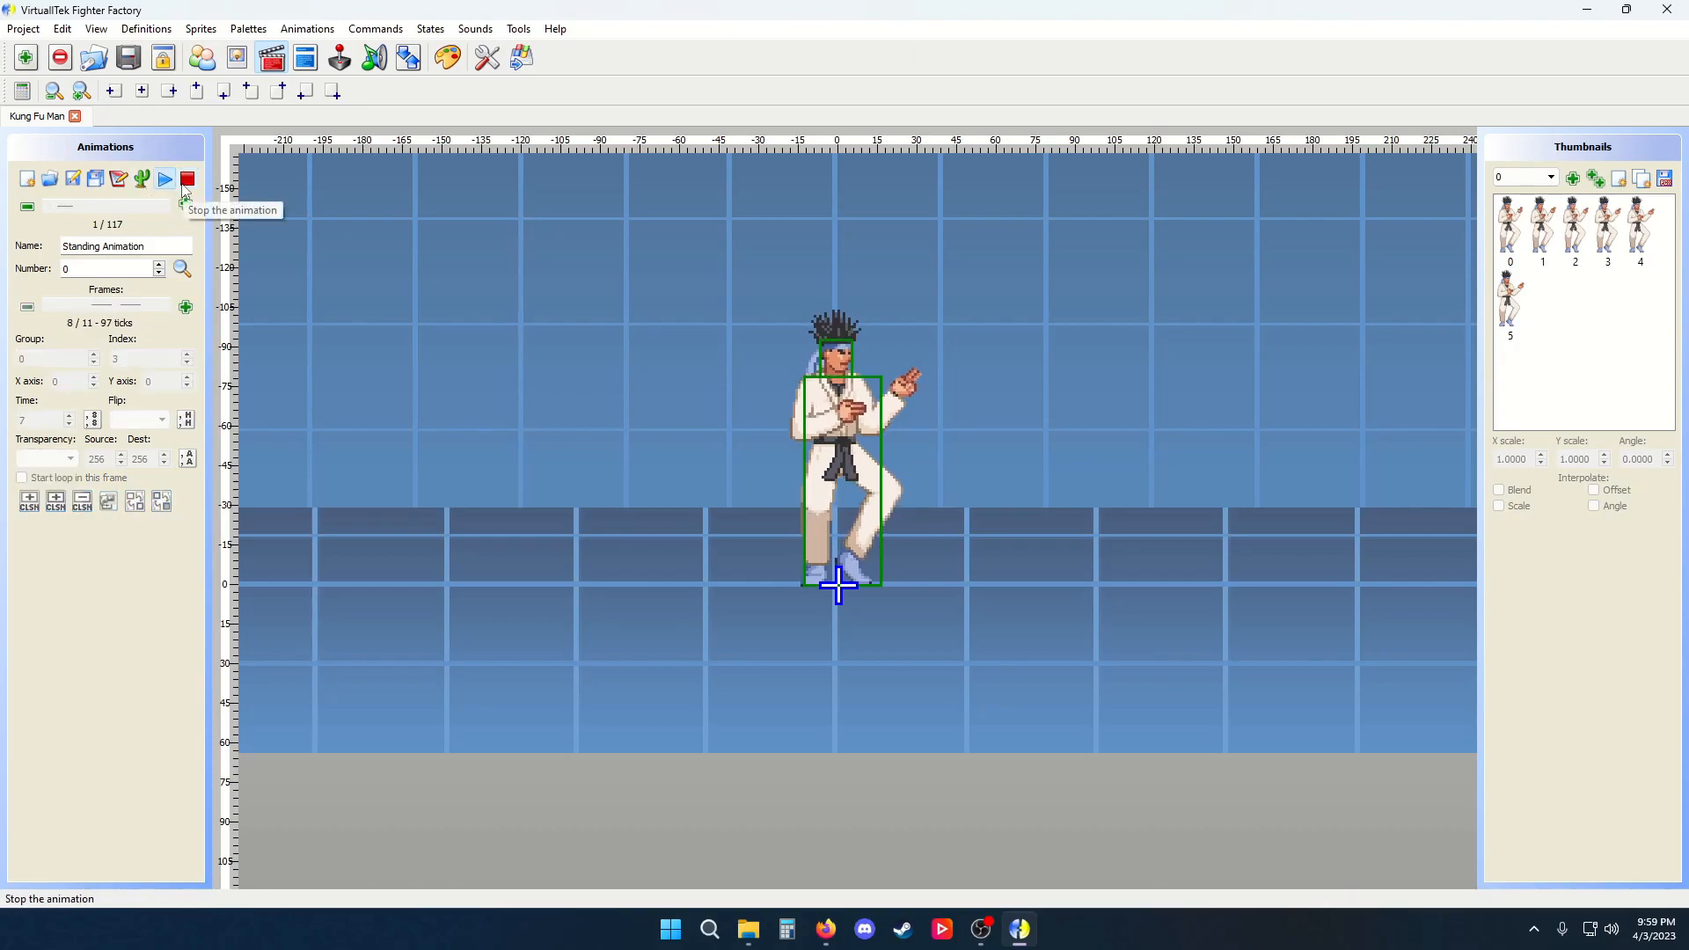
click(186, 180)
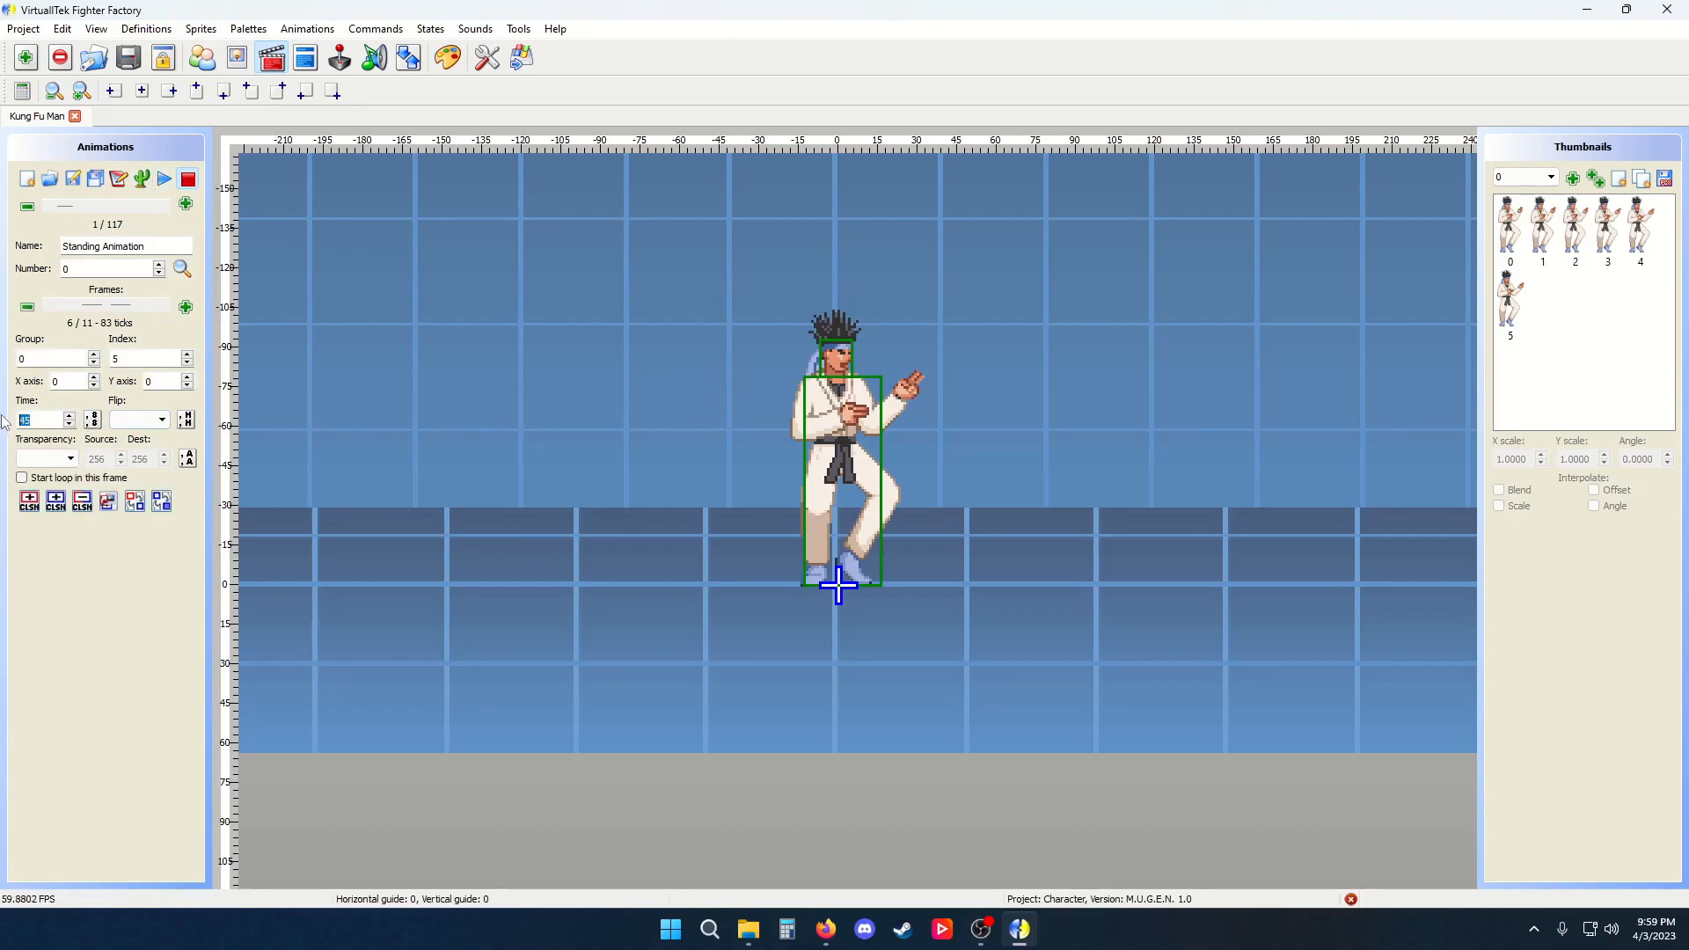
Set frame 6's time to 3 ticks, apply it to all following frames, and replay the animation
text(3)
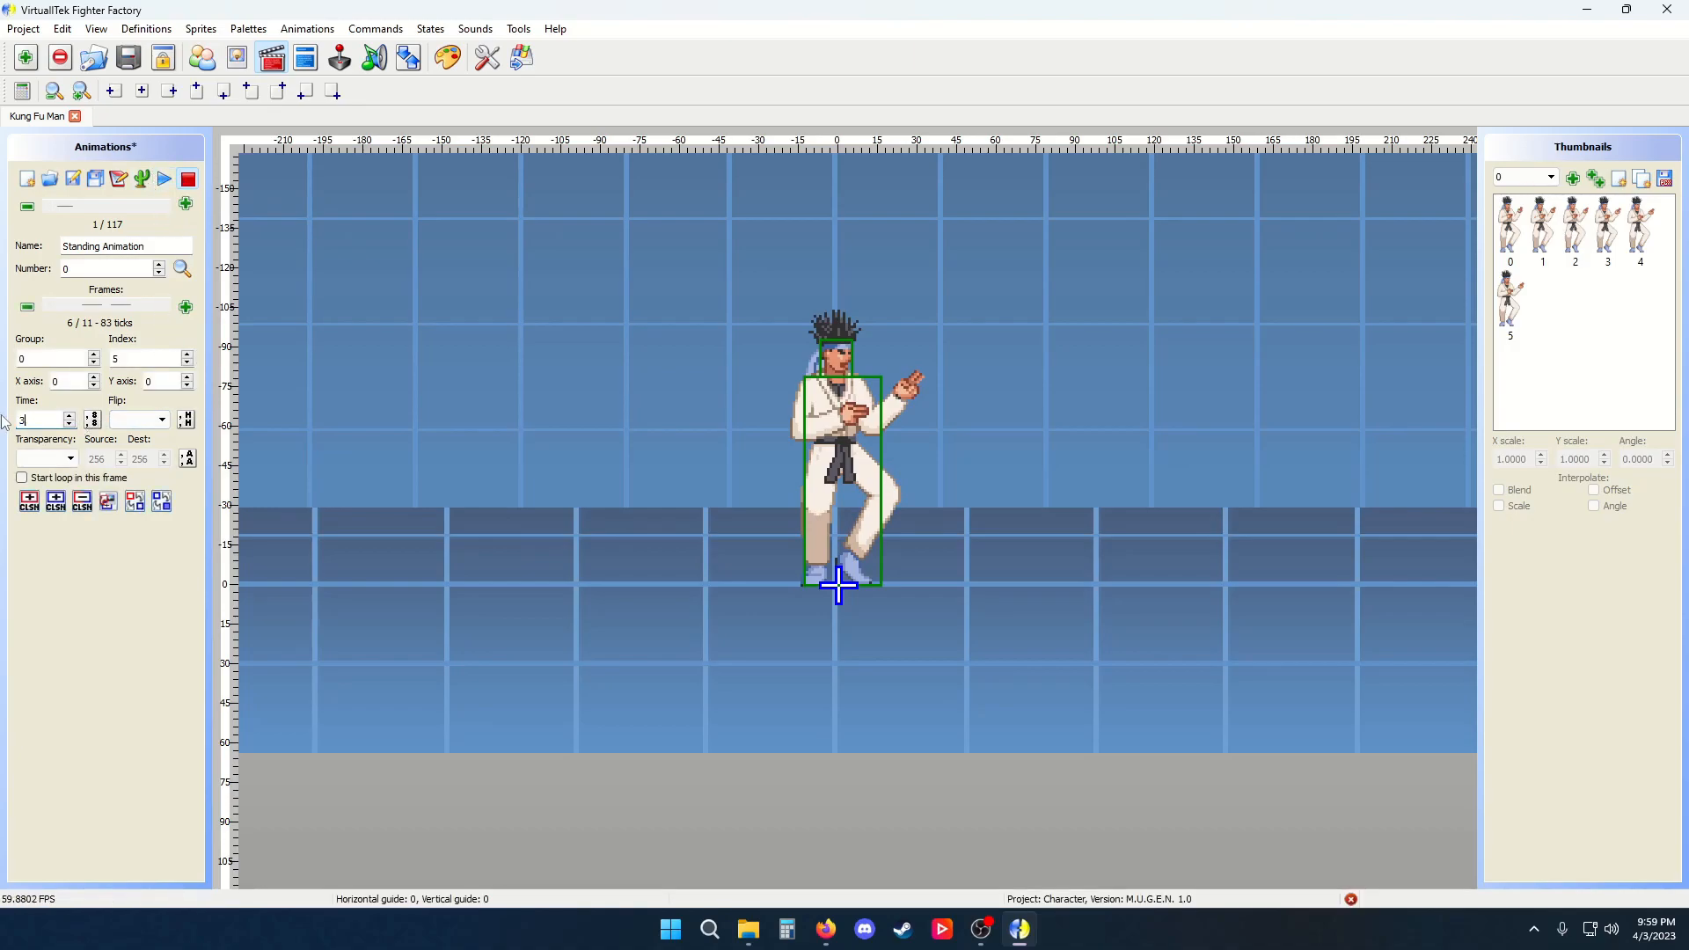
click(92, 422)
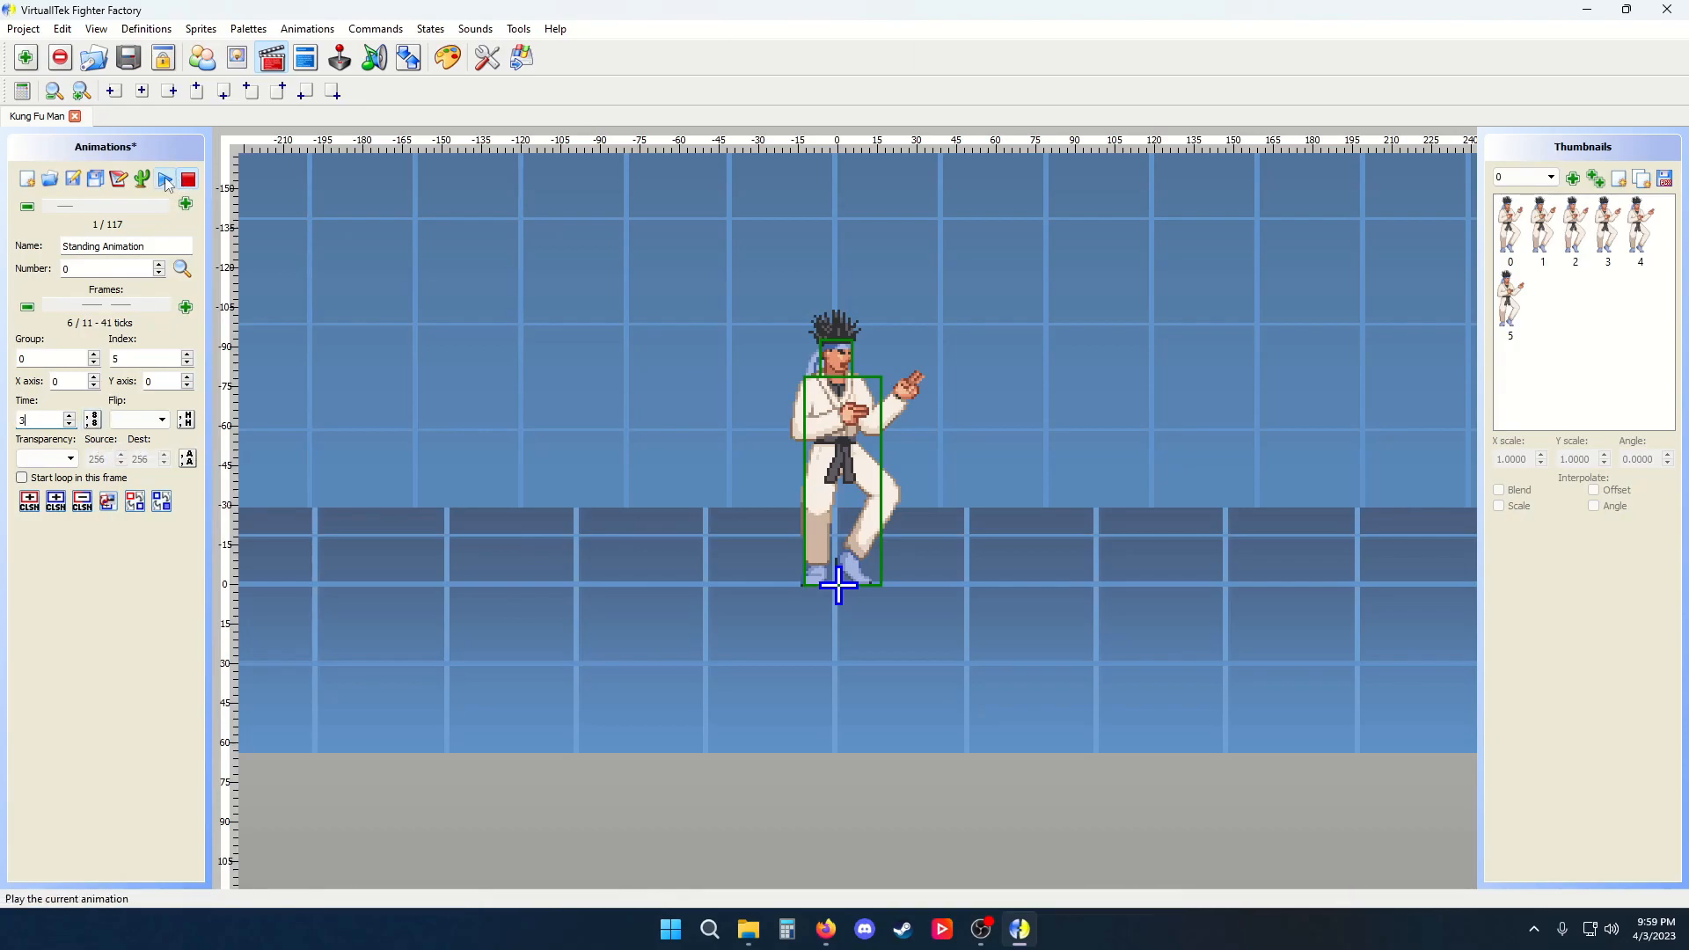
click(164, 178)
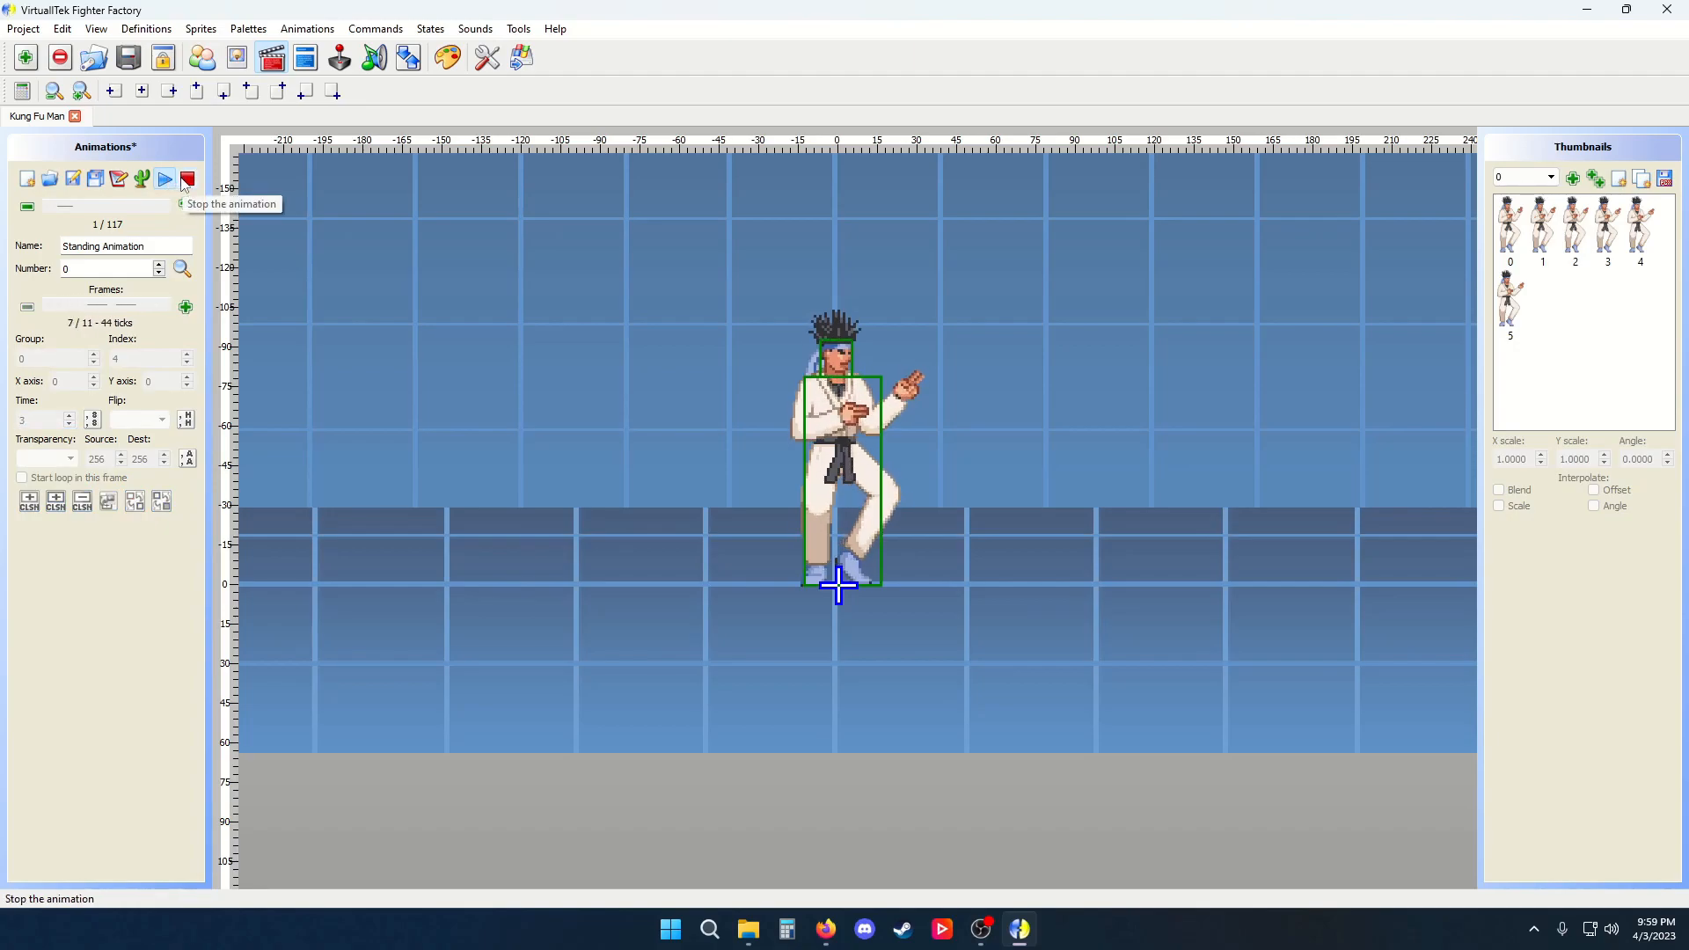
click(190, 181)
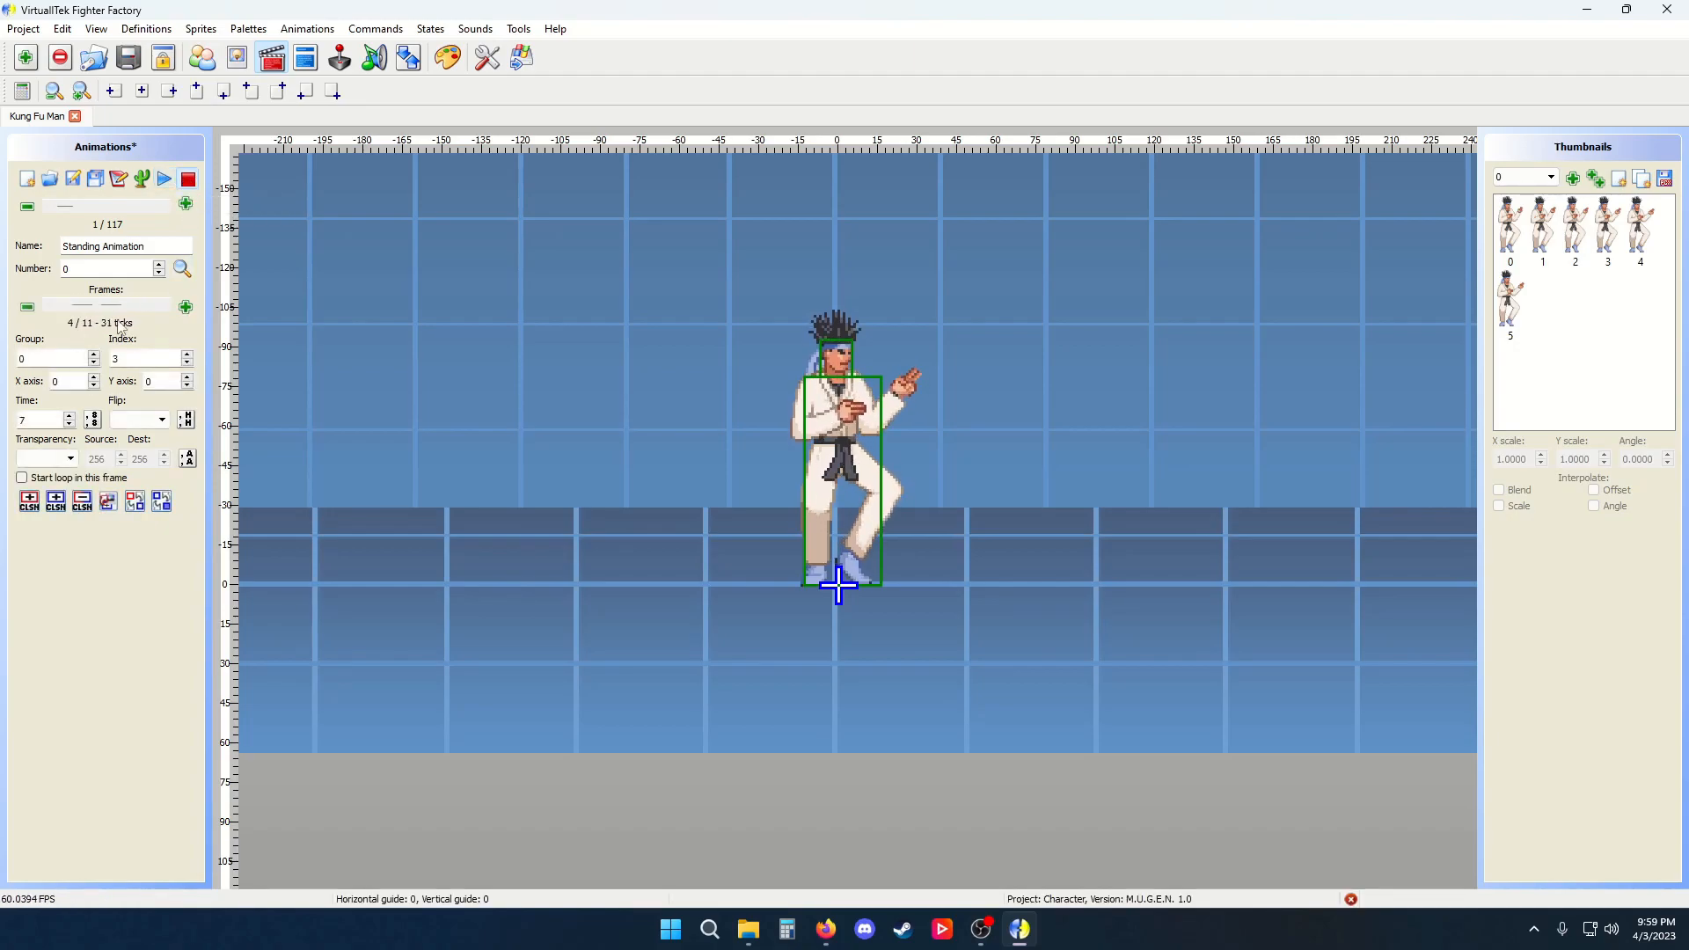
Try flipping the first frame vertically, horizontally and both ways, then clear the flip setting
drag(111, 307, 65, 308)
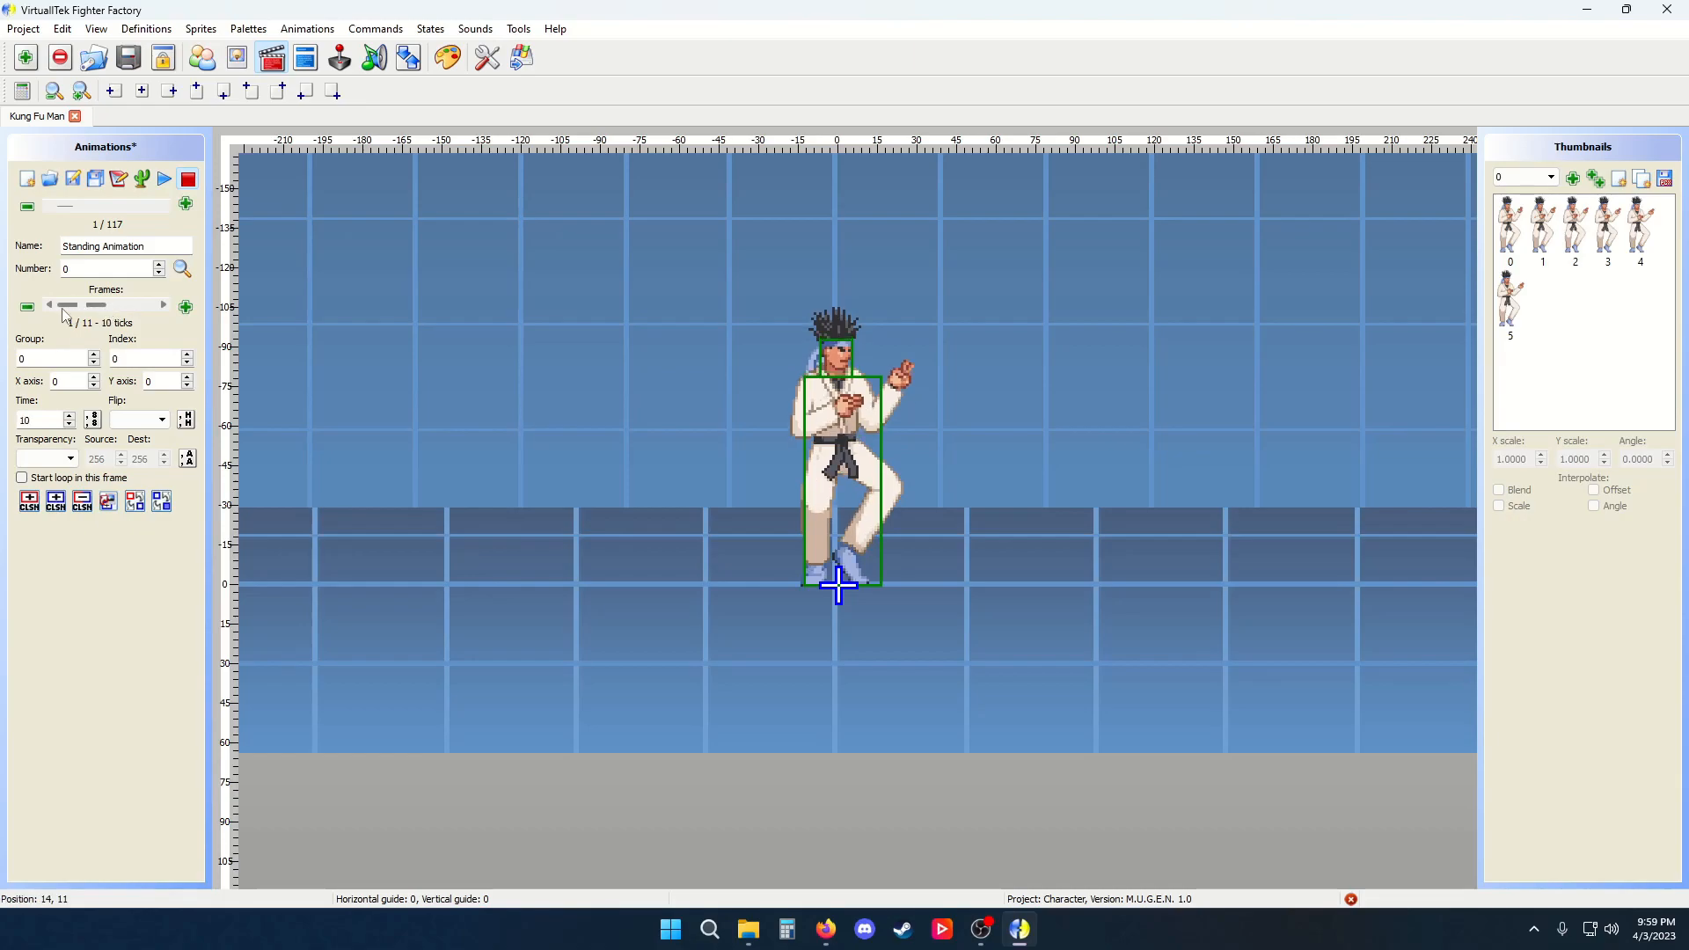
click(162, 420)
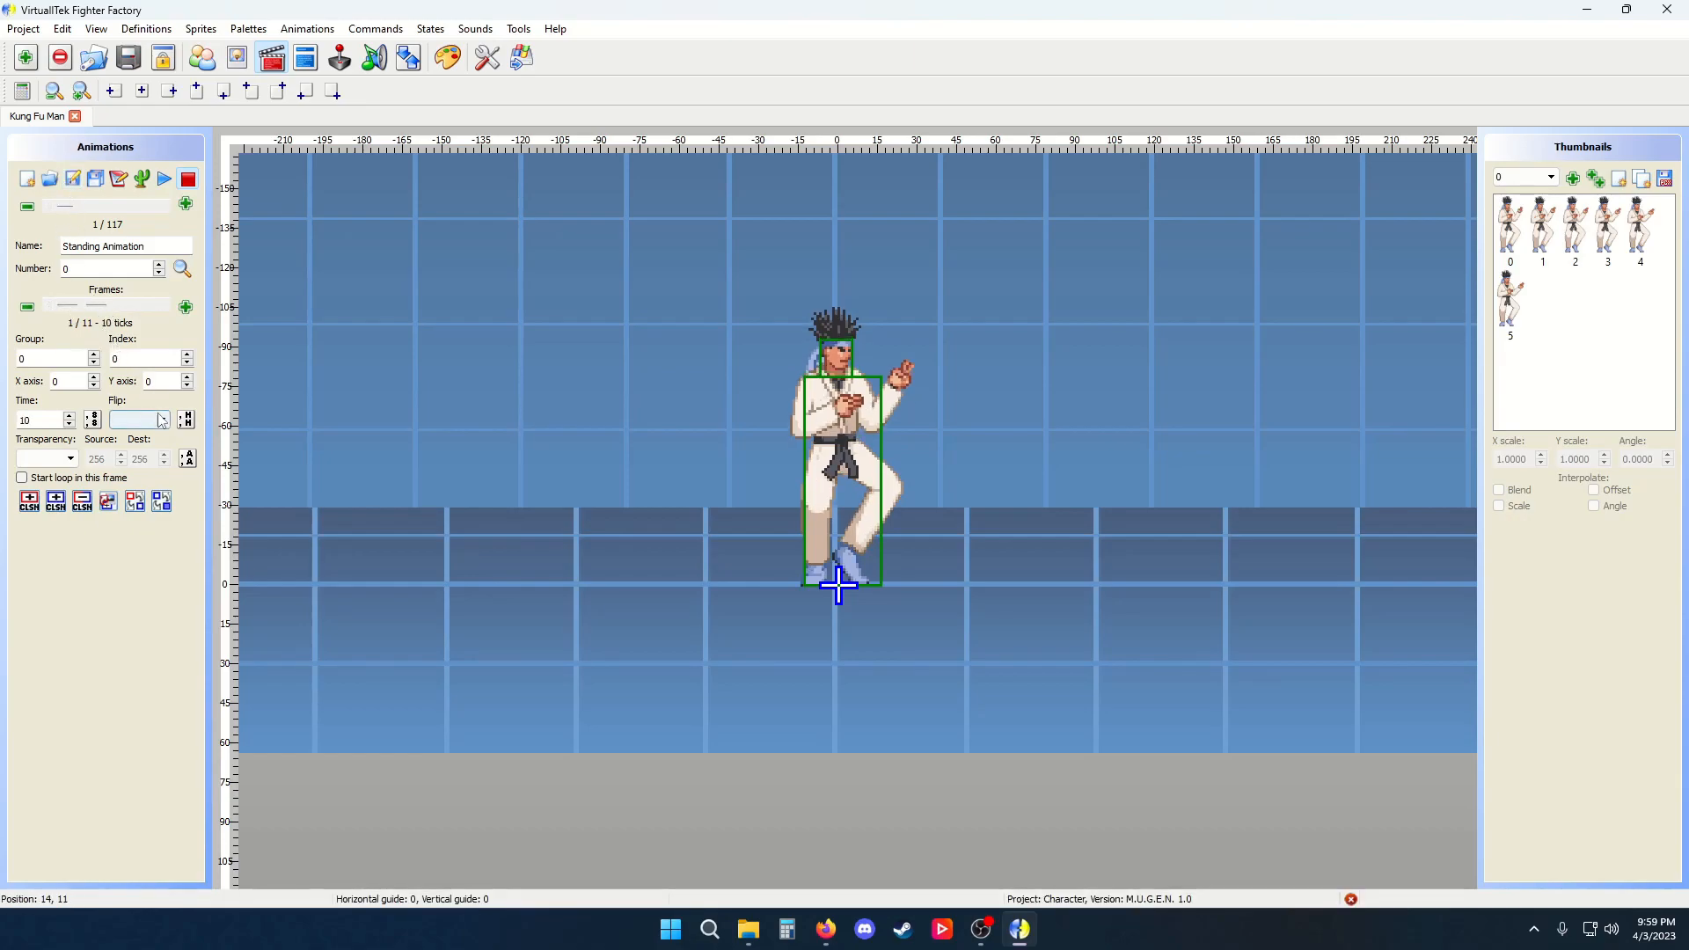
click(162, 450)
click(163, 421)
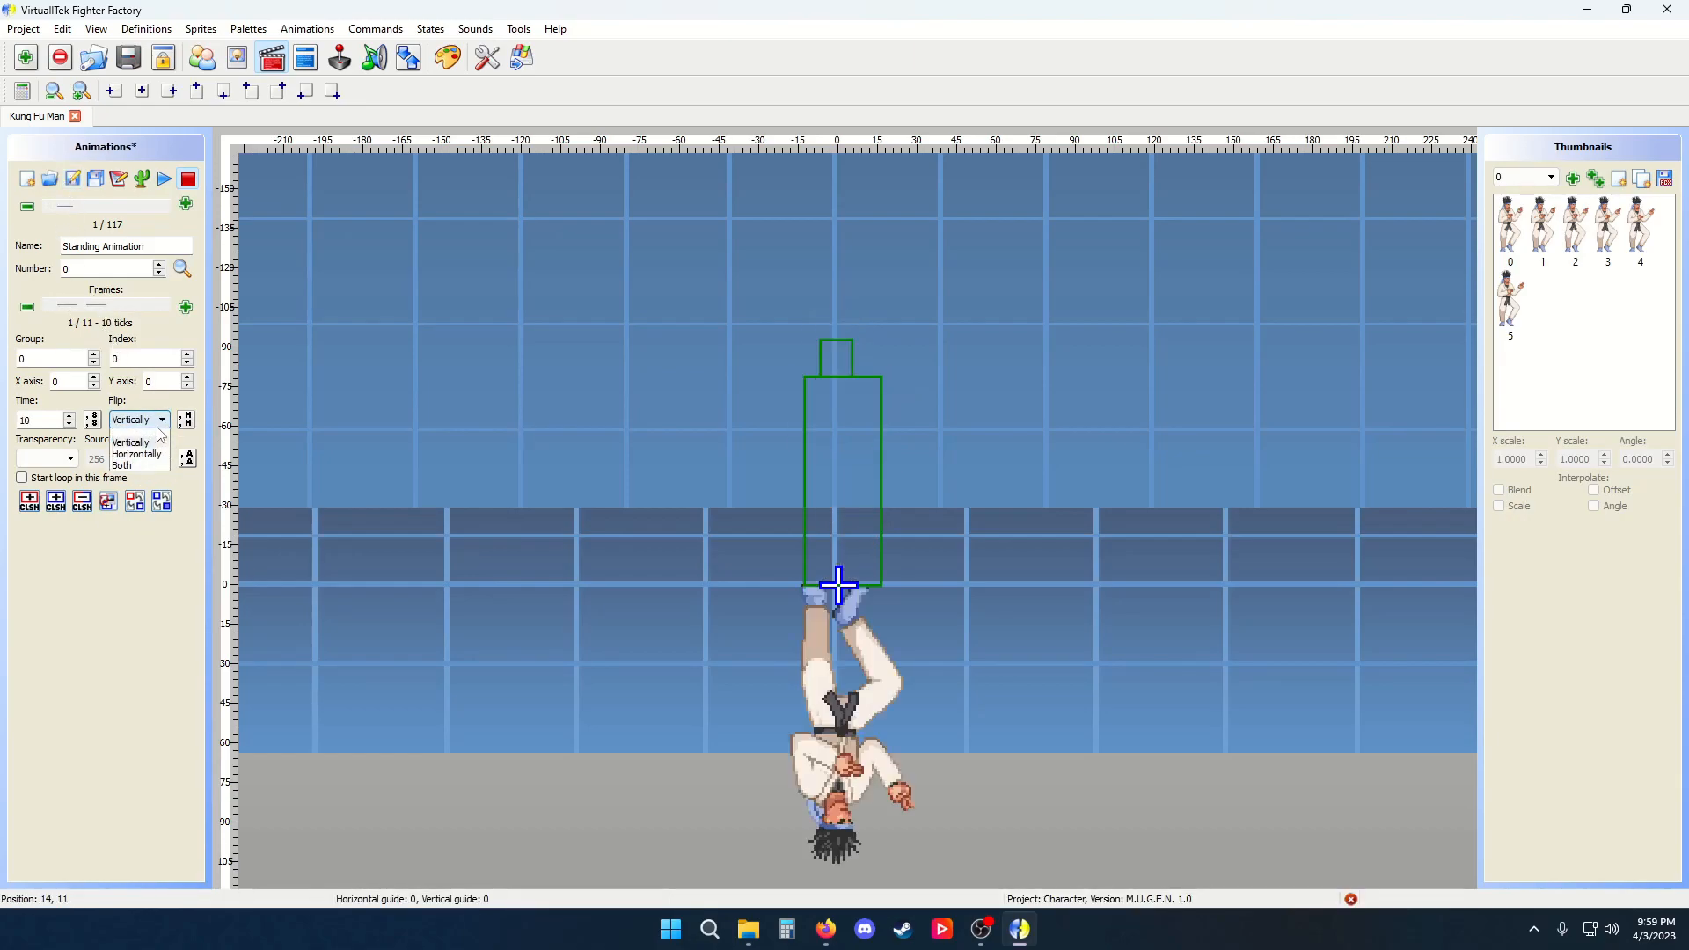
click(162, 460)
click(162, 419)
click(159, 472)
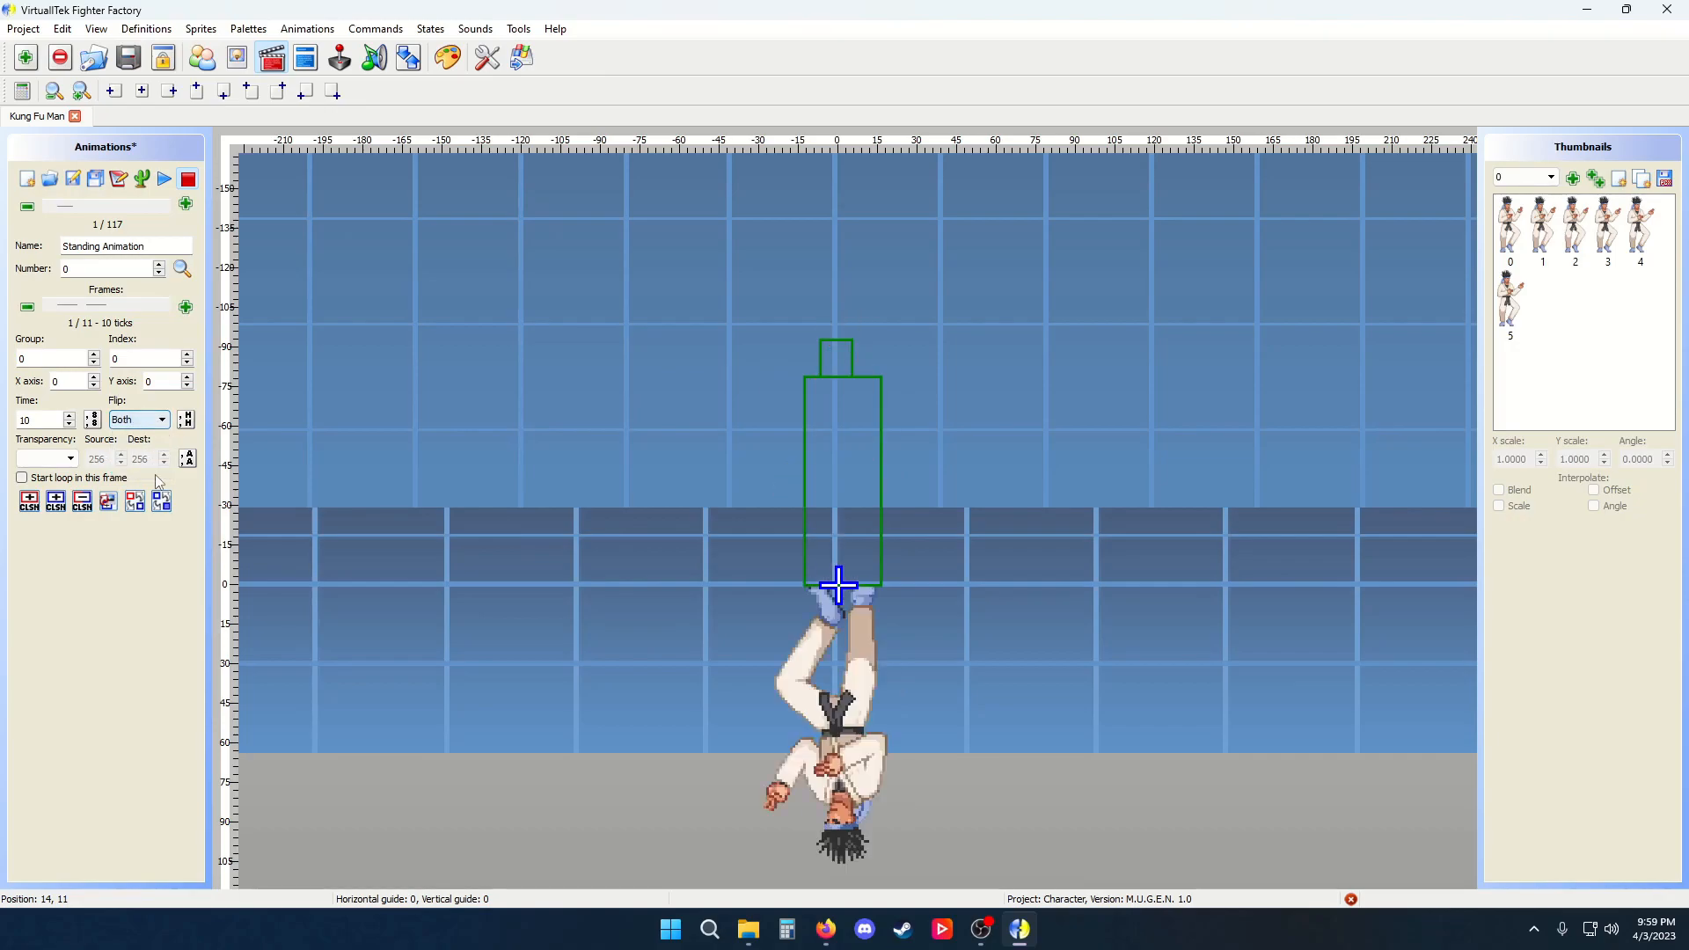
click(162, 420)
click(158, 437)
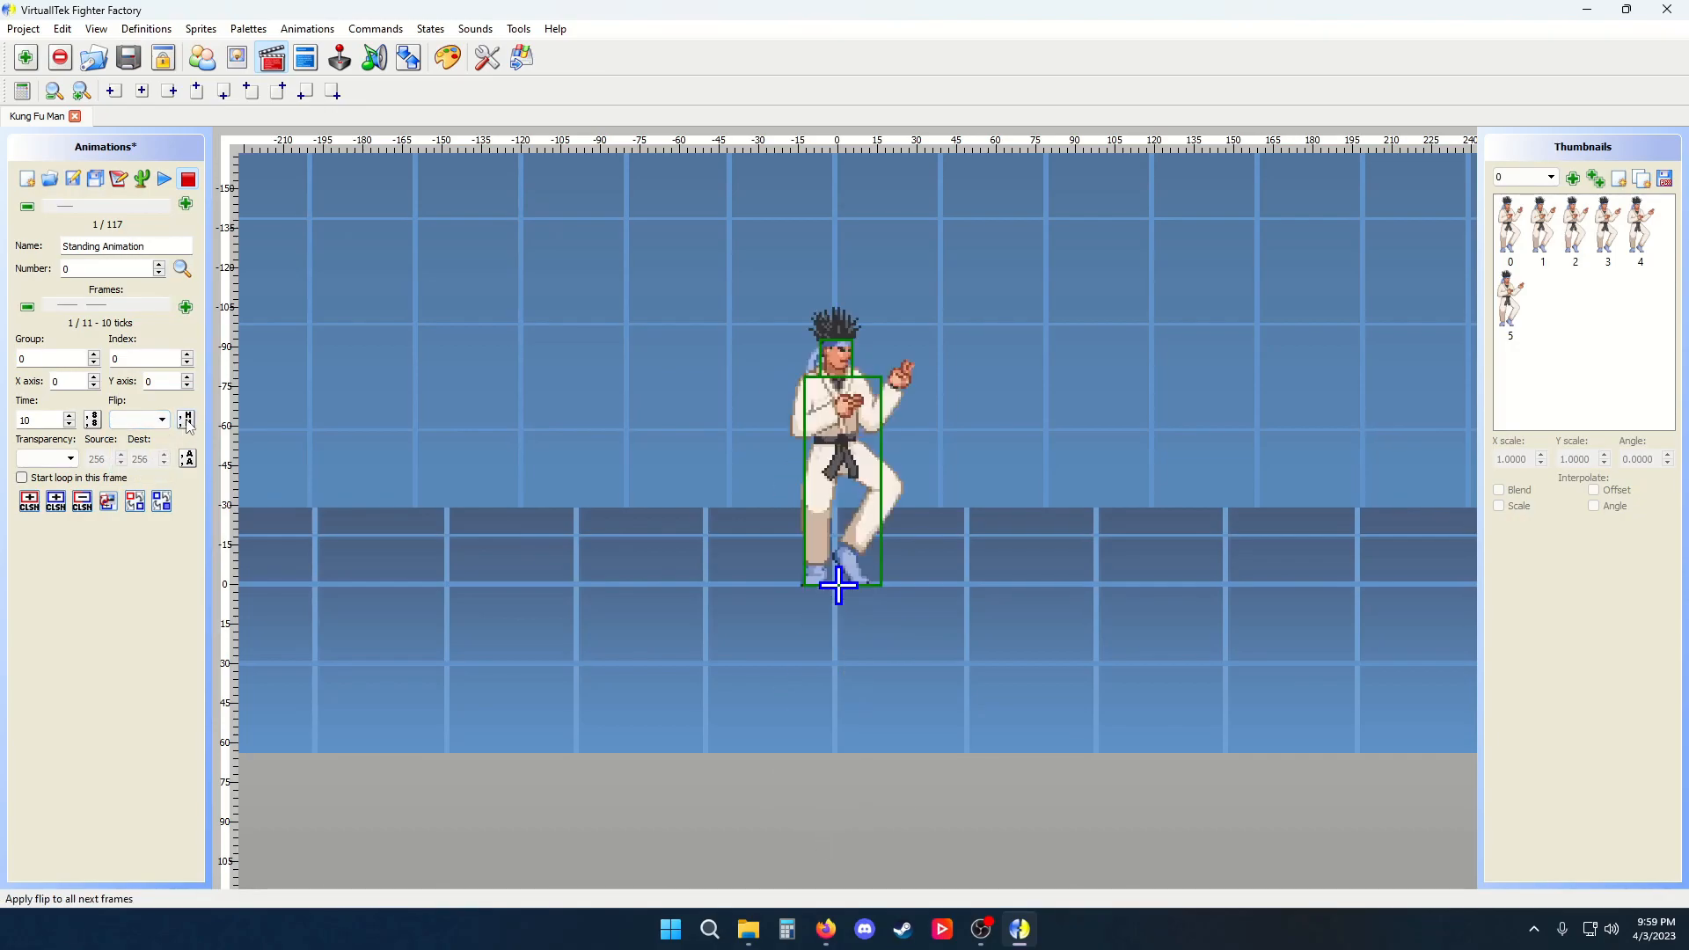
click(118, 179)
drag(827, 424, 792, 563)
click(973, 594)
Set the first frame's transparency to Addition and try a destination value of 0 before restoring 256
click(70, 458)
click(39, 482)
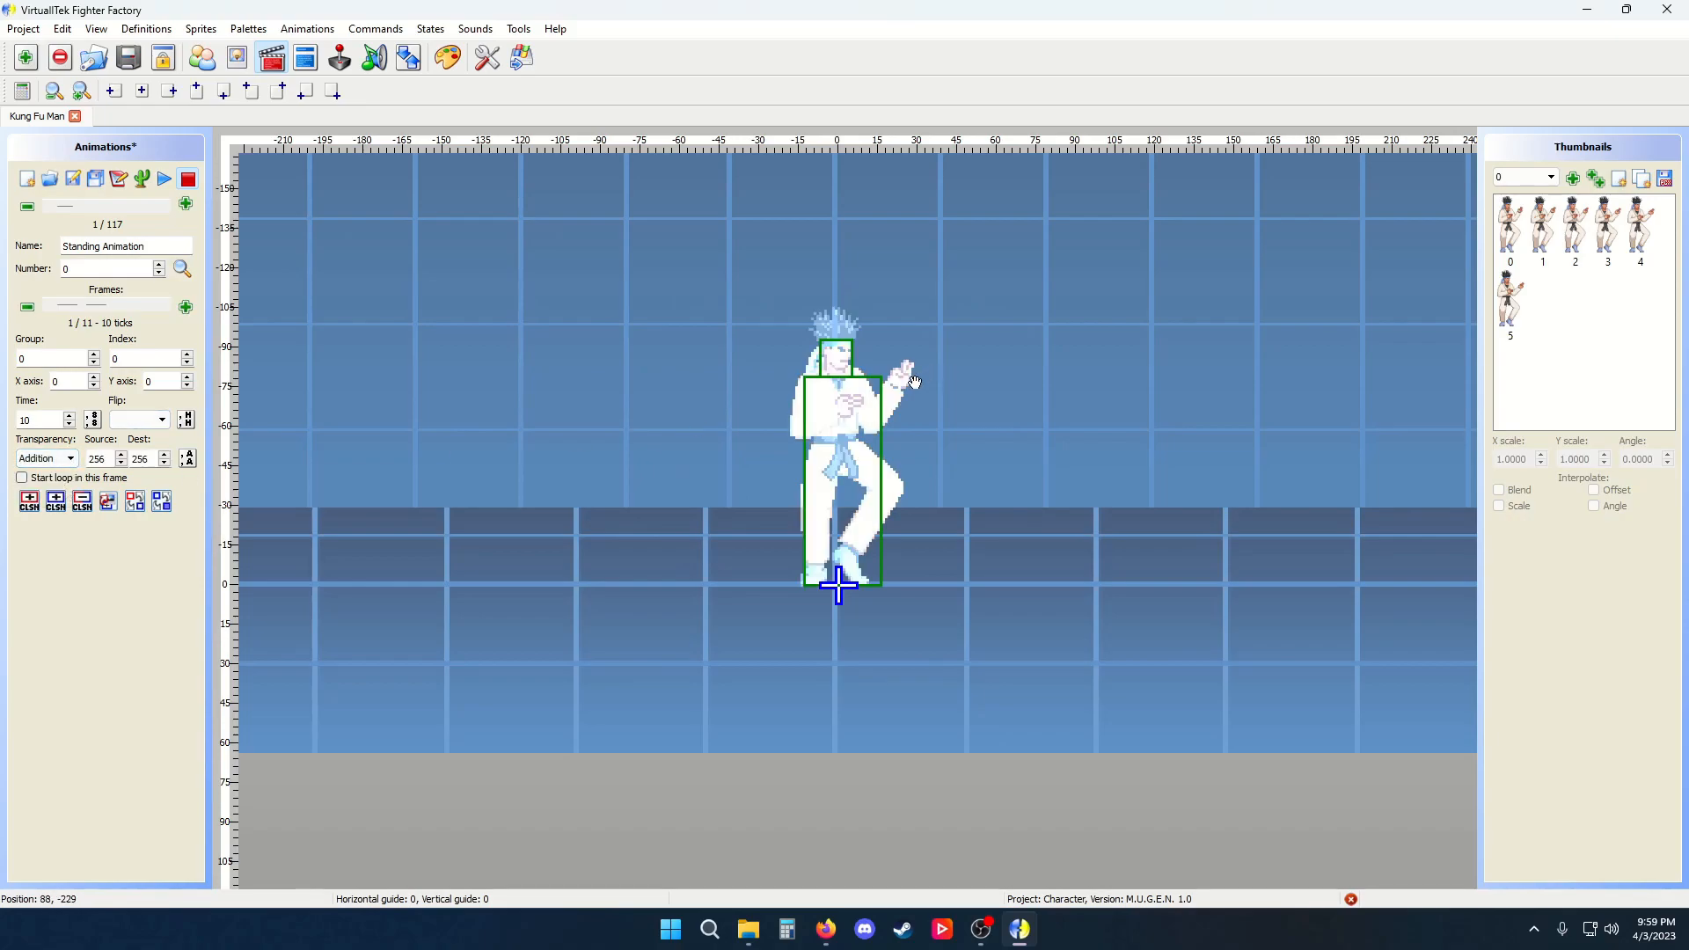
scroll(915, 382, up, 3)
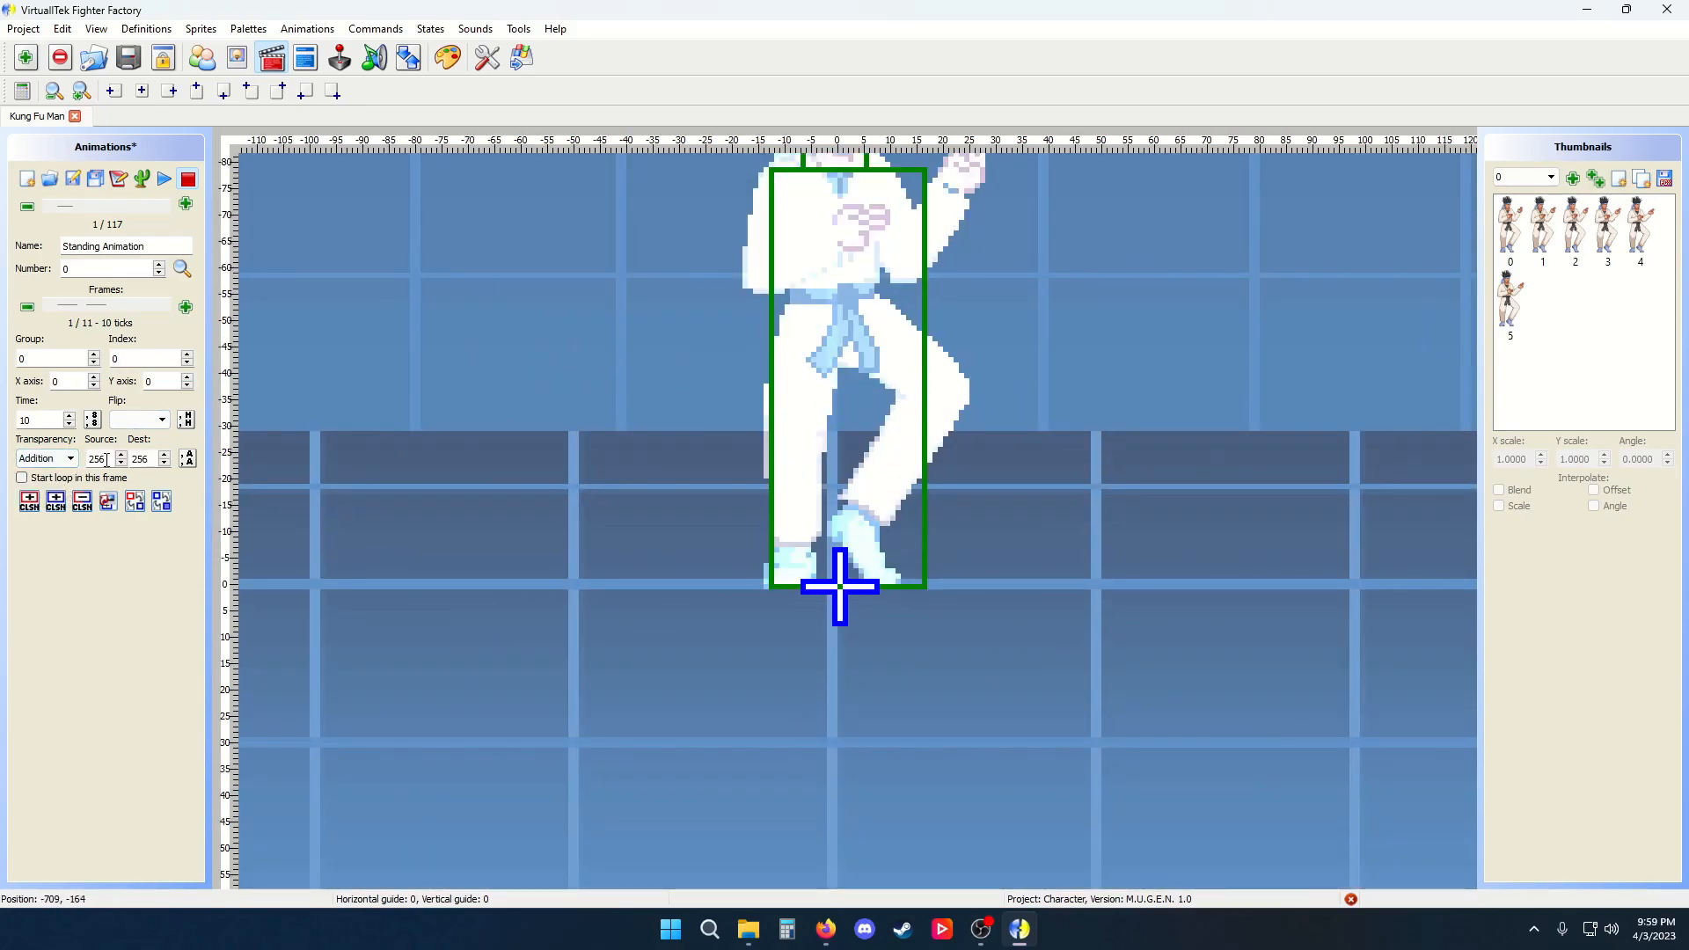
drag(517, 430, 436, 601)
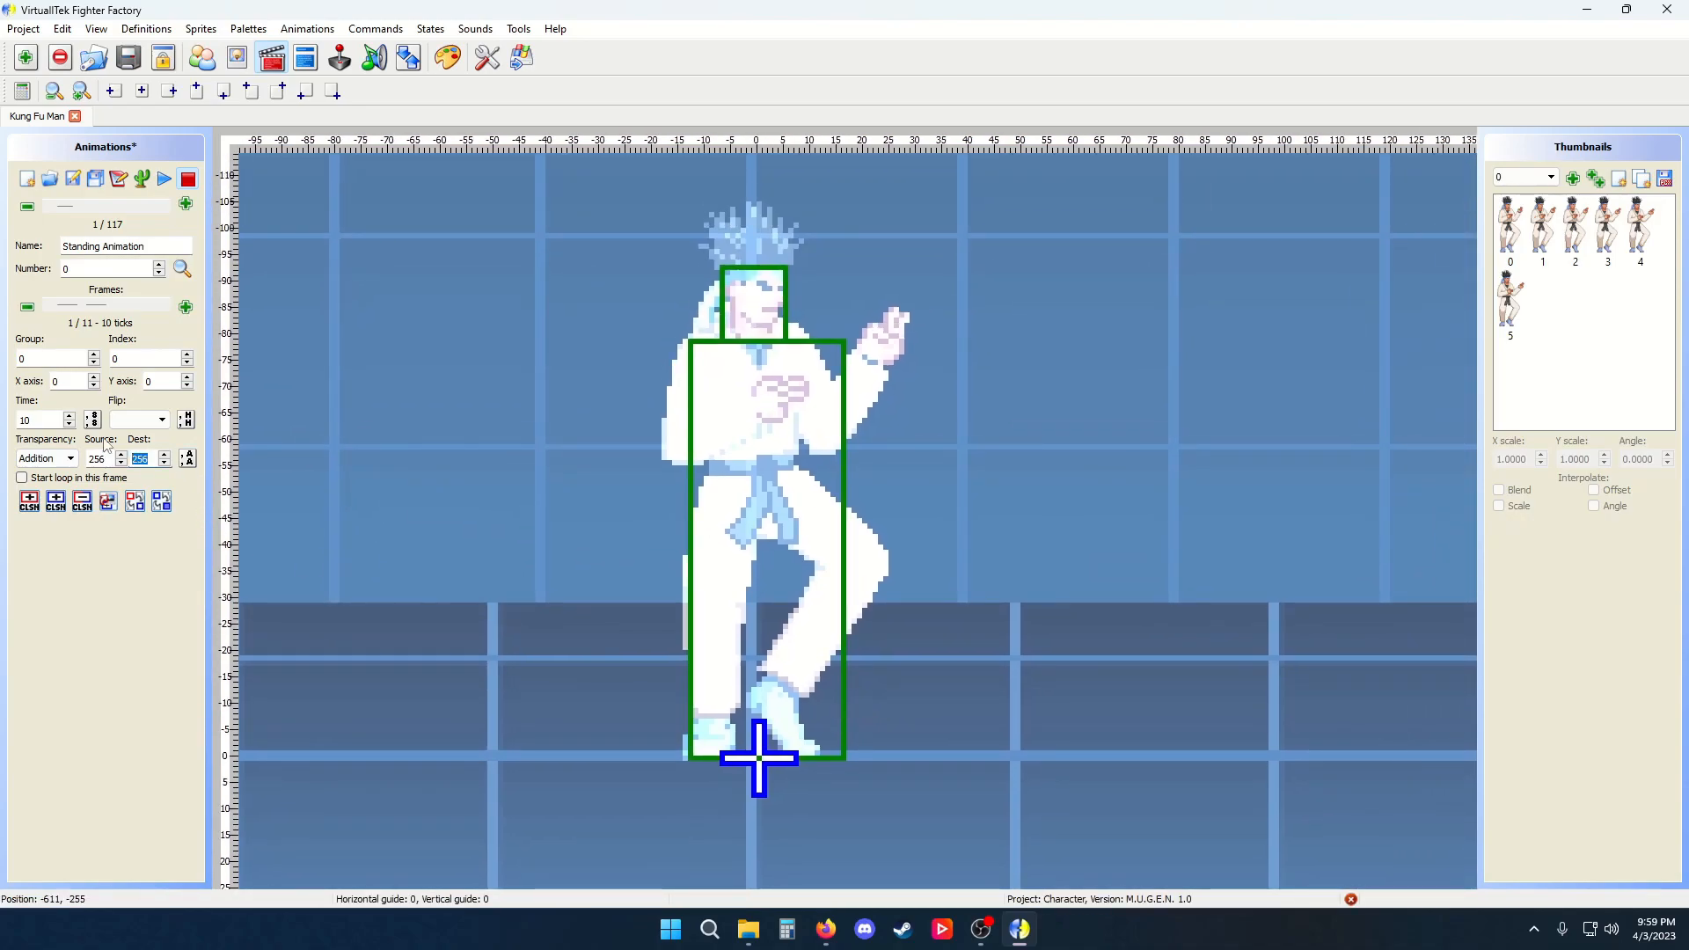
text(0)
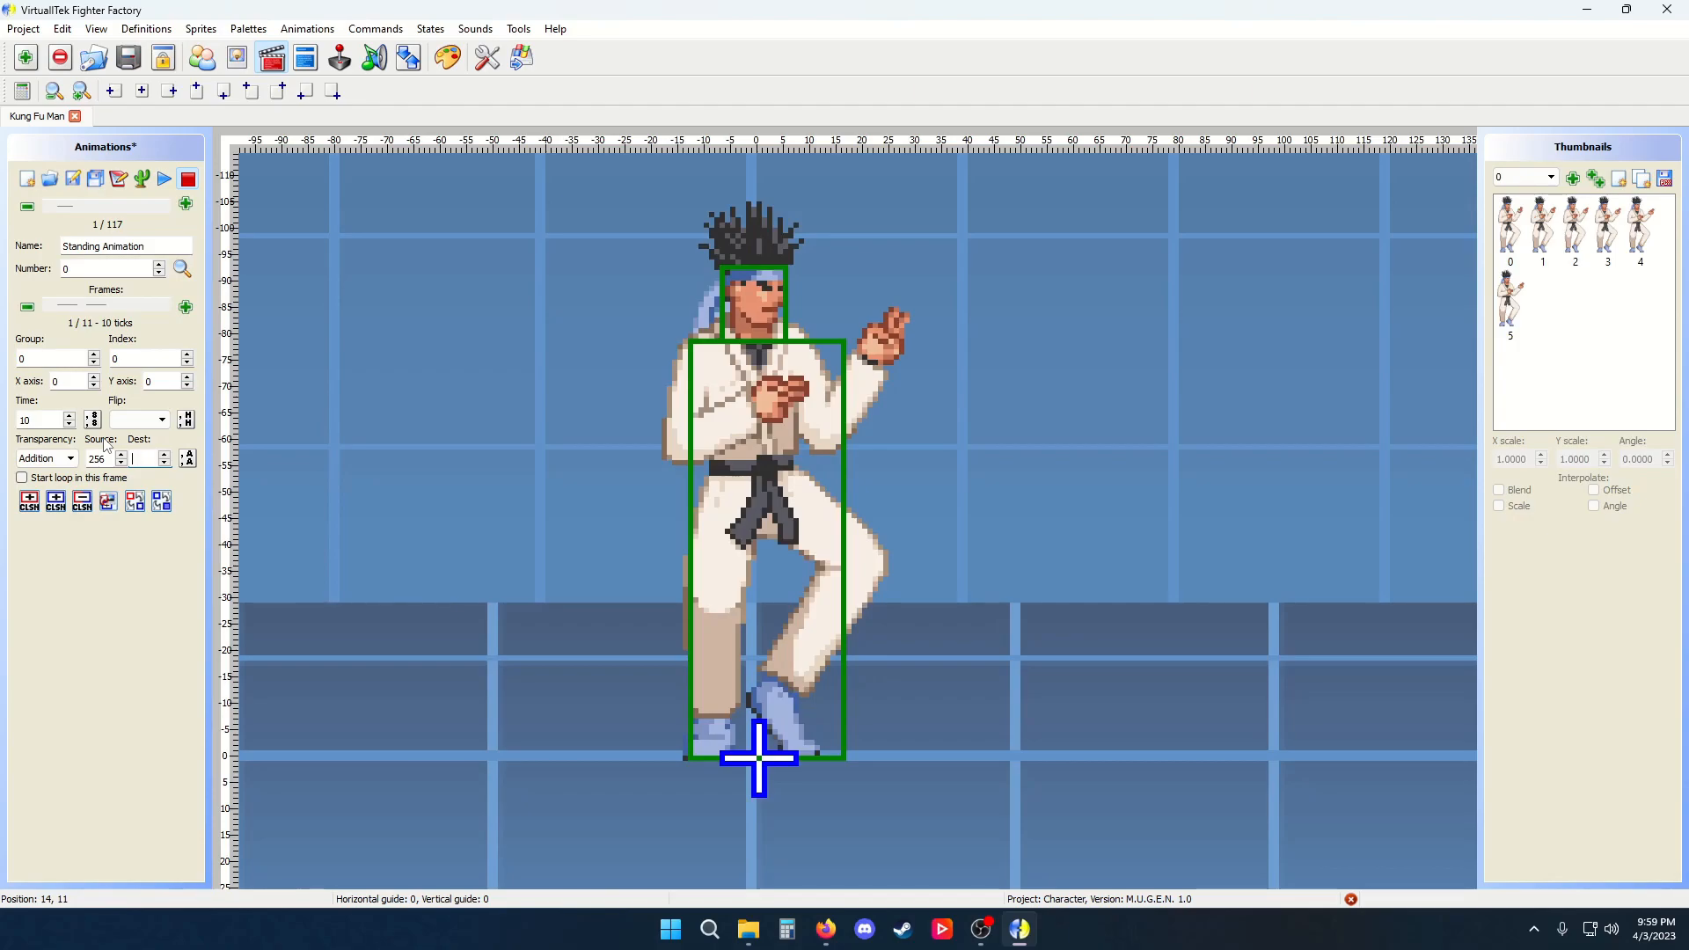
text(256)
Try source transparency values of 16 and 64 on the frame, then restore the source to 256
drag(112, 460, 63, 463)
text(16)
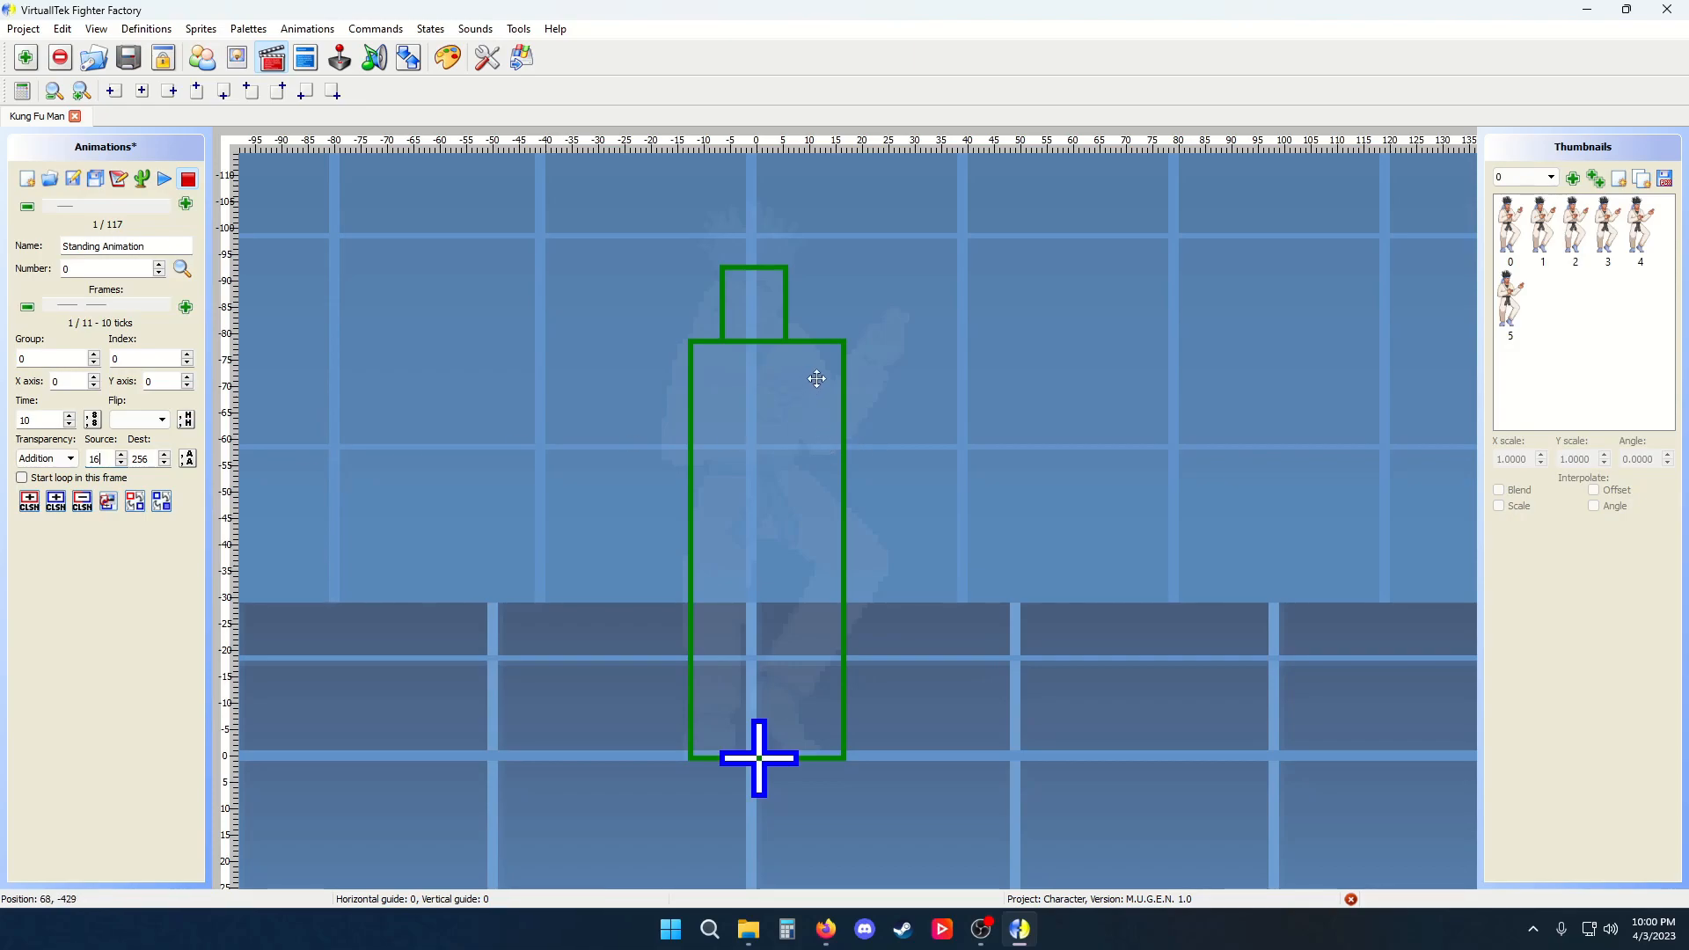
double_click(102, 460)
text(64)
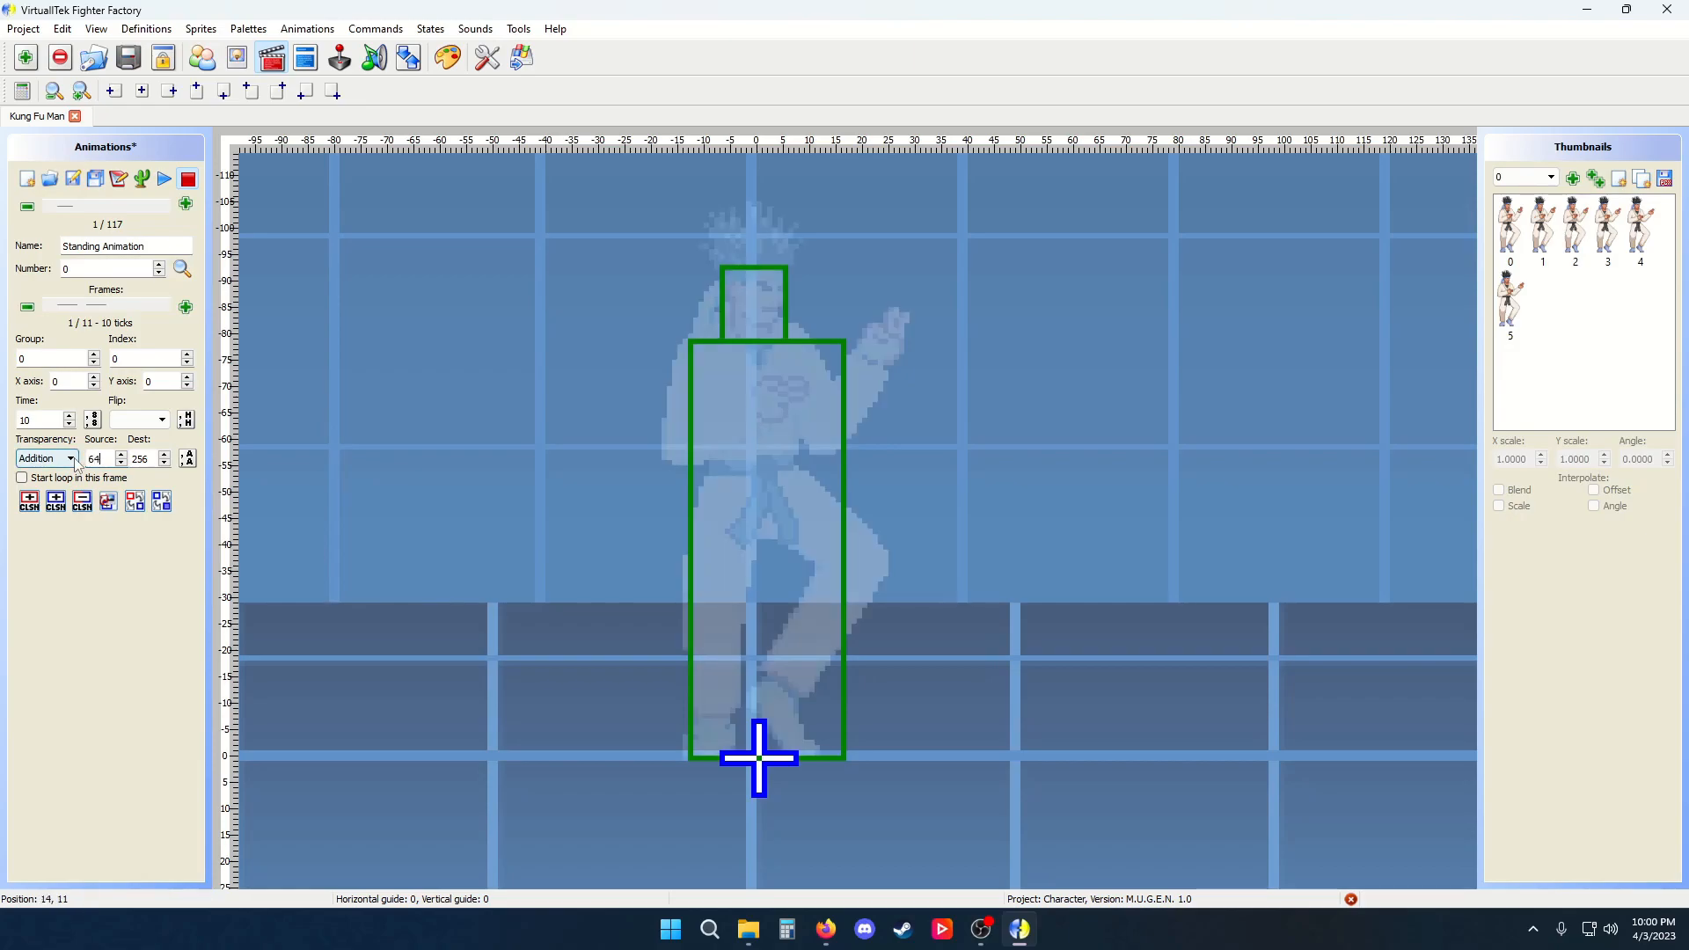
key(BackSpace)
key(BackSpace)
text(256)
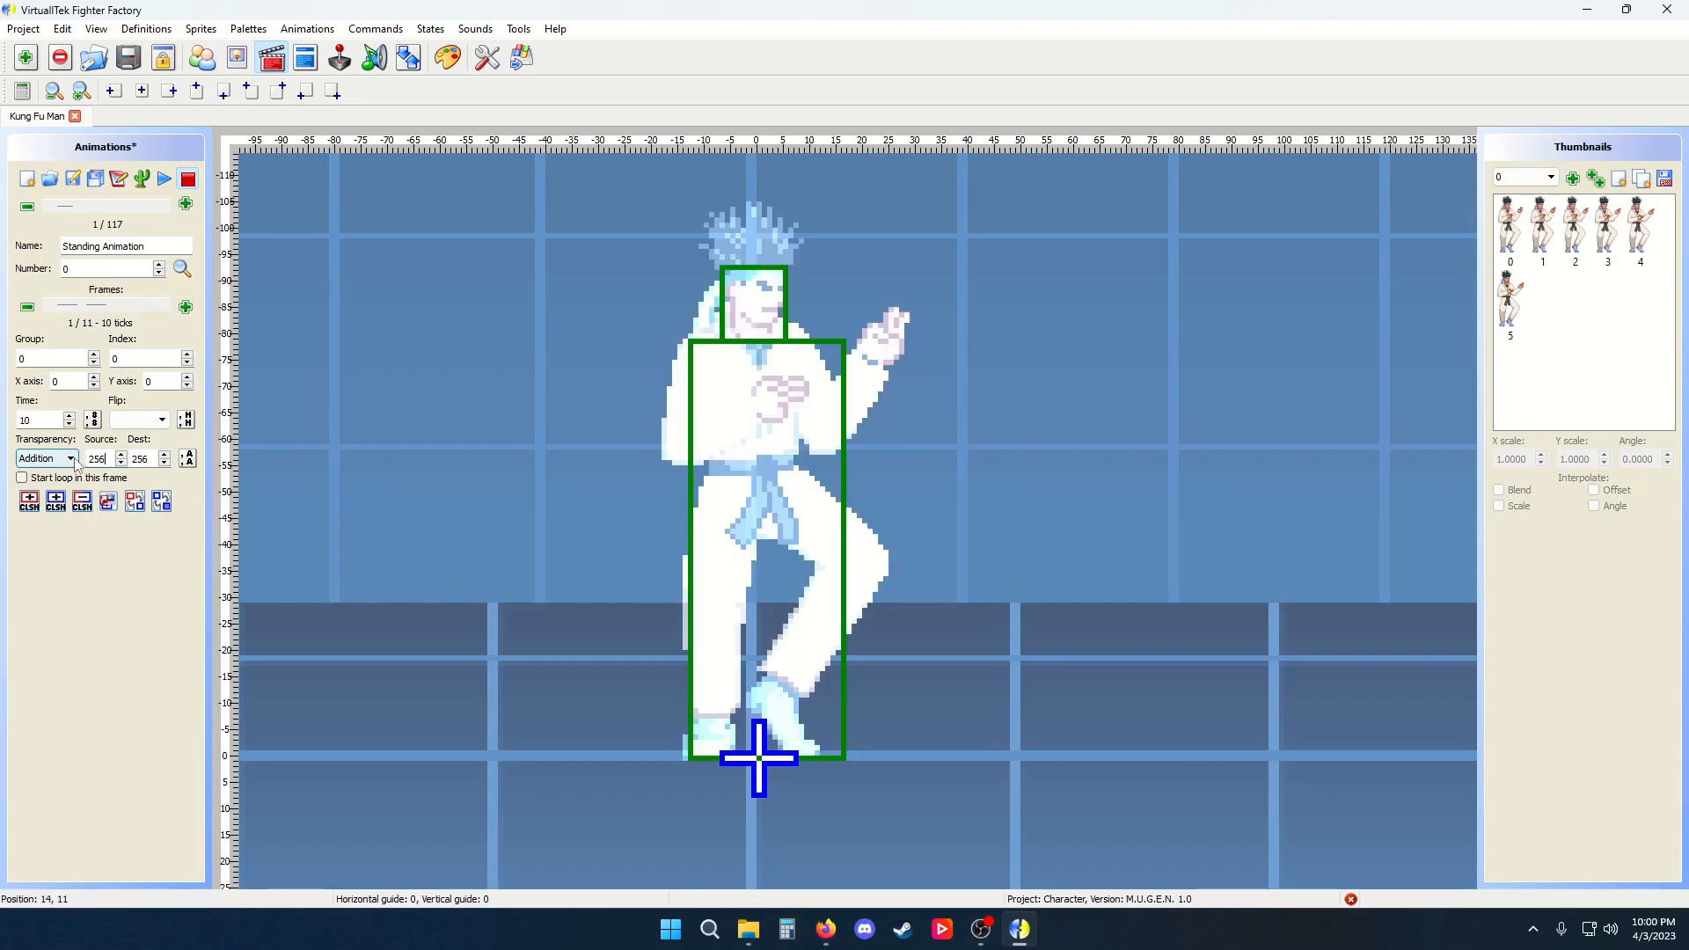
Switch the frame's transparency to Subtraction, then clear the transparency setting entirely
click(71, 459)
click(82, 497)
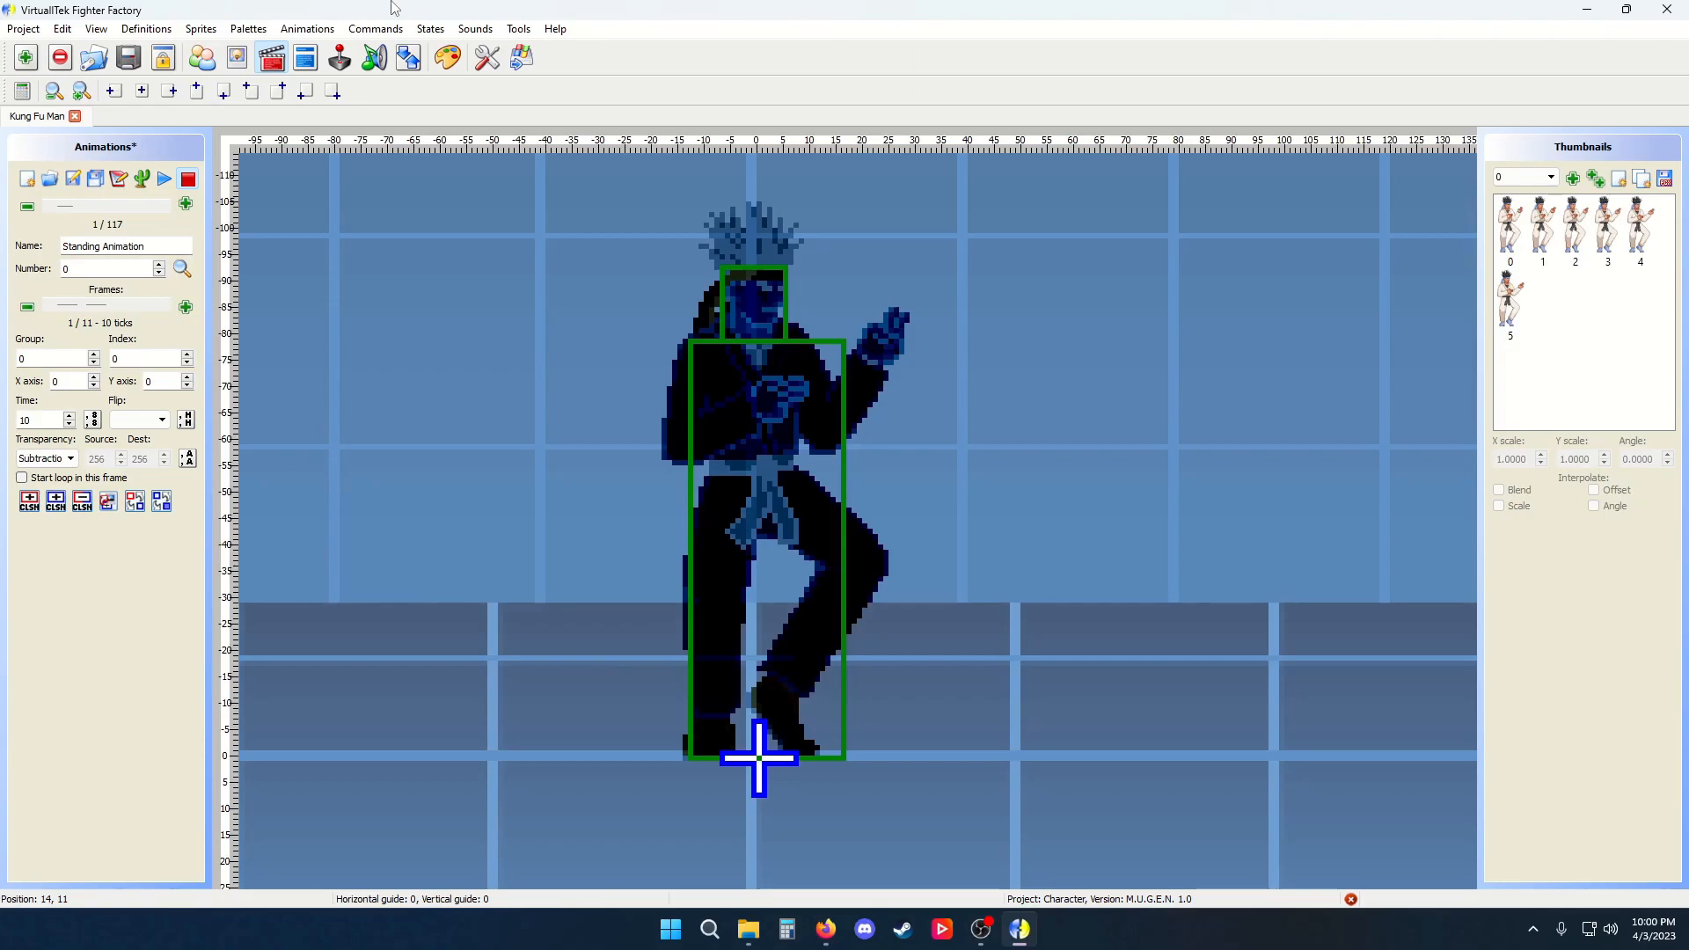
scroll(727, 283, down, 3)
scroll(703, 340, up, 2)
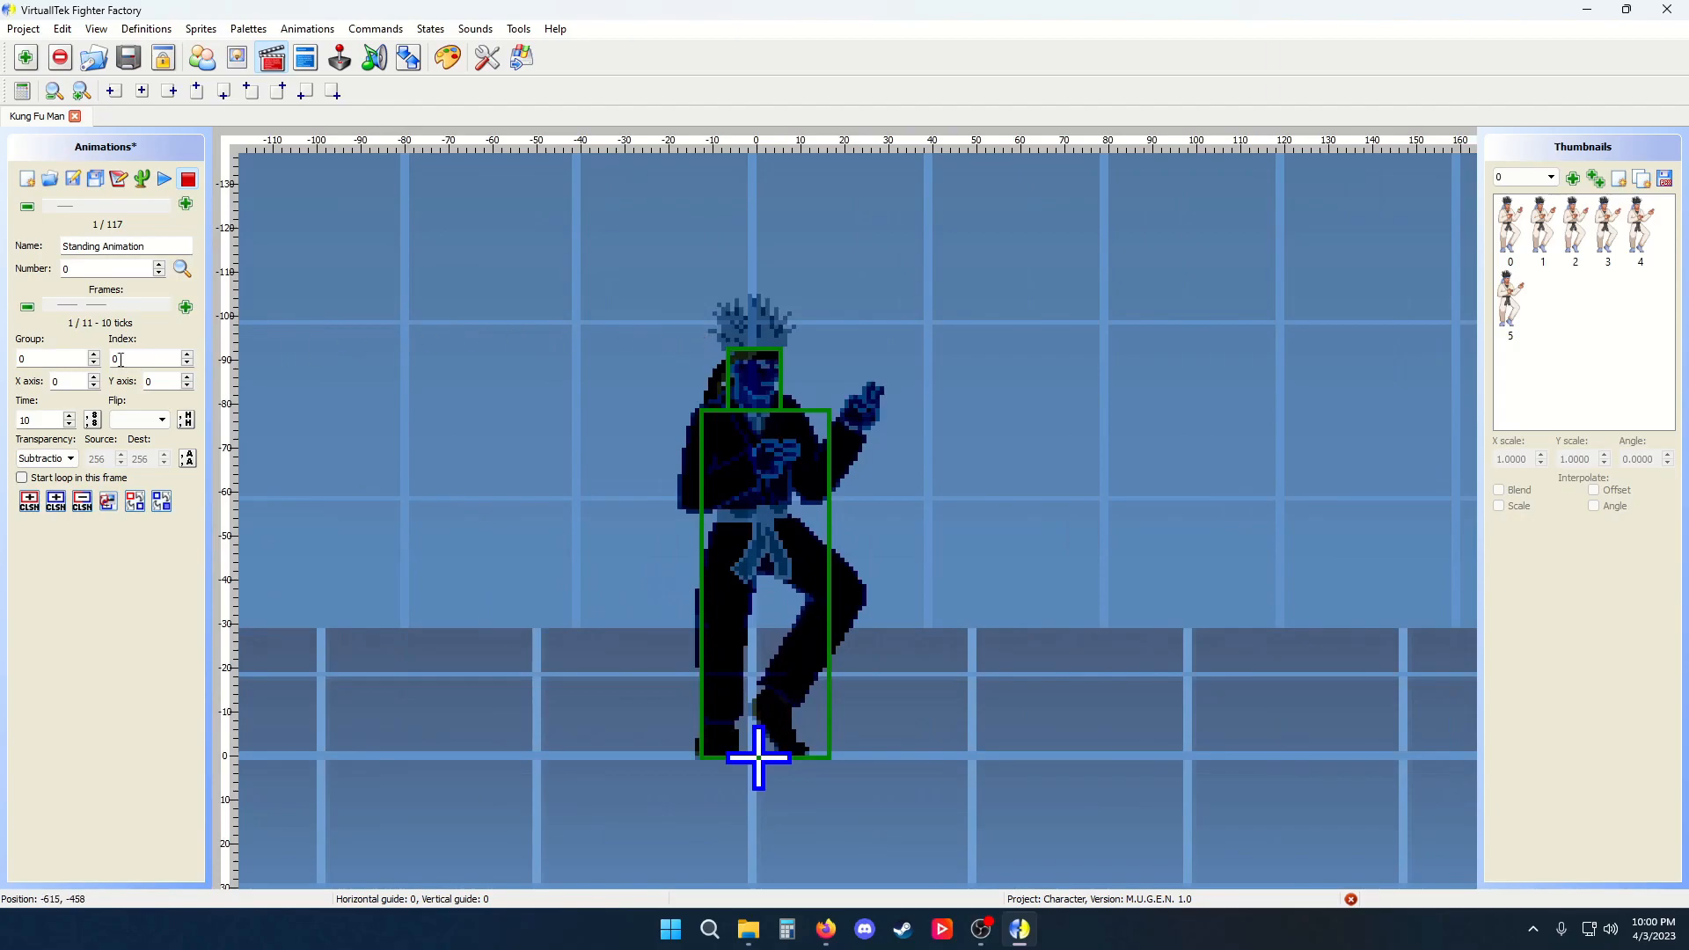
click(64, 458)
click(40, 475)
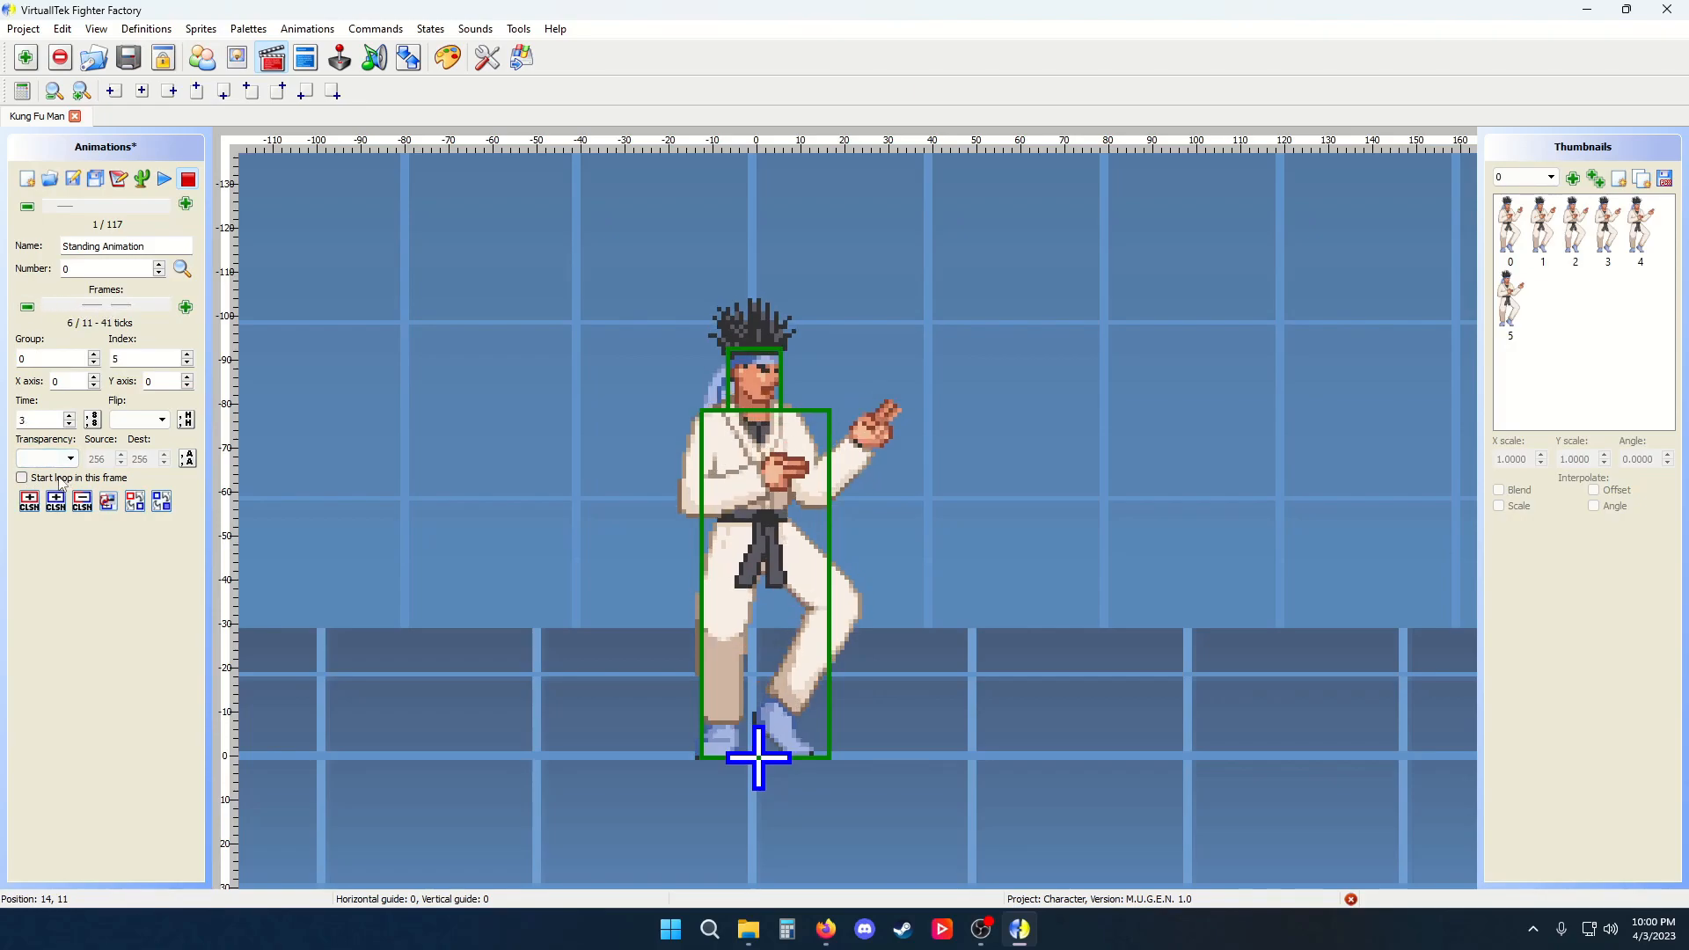
Play and stop the animation, return to the first frame, and save the animations
click(165, 178)
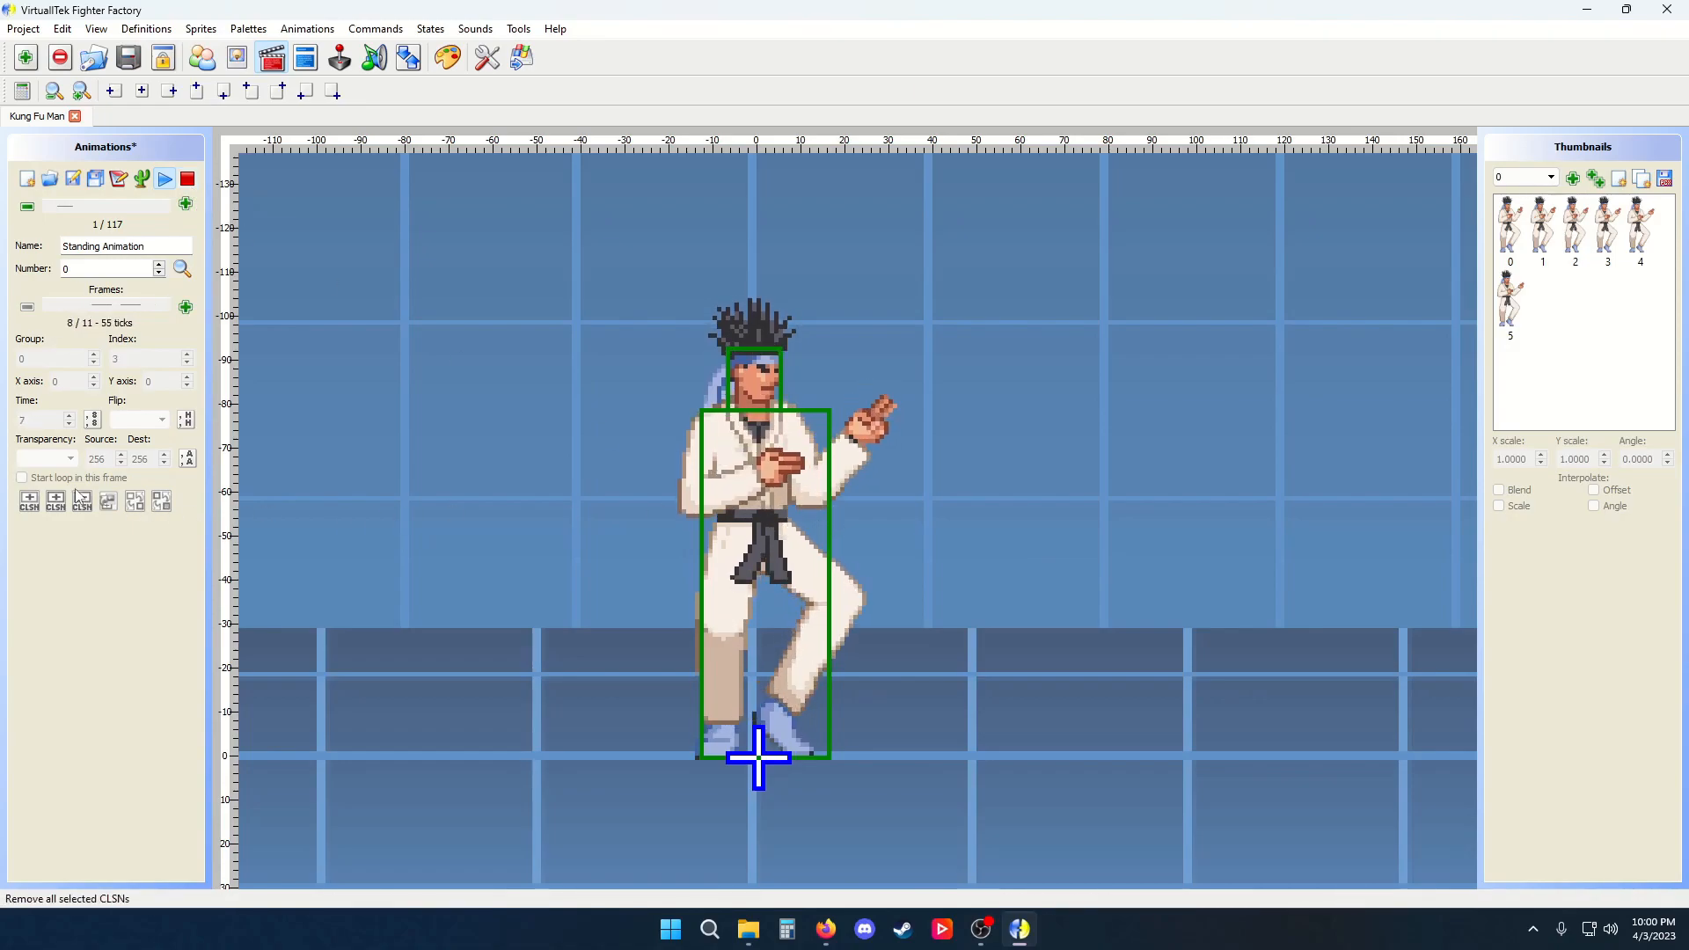
click(188, 180)
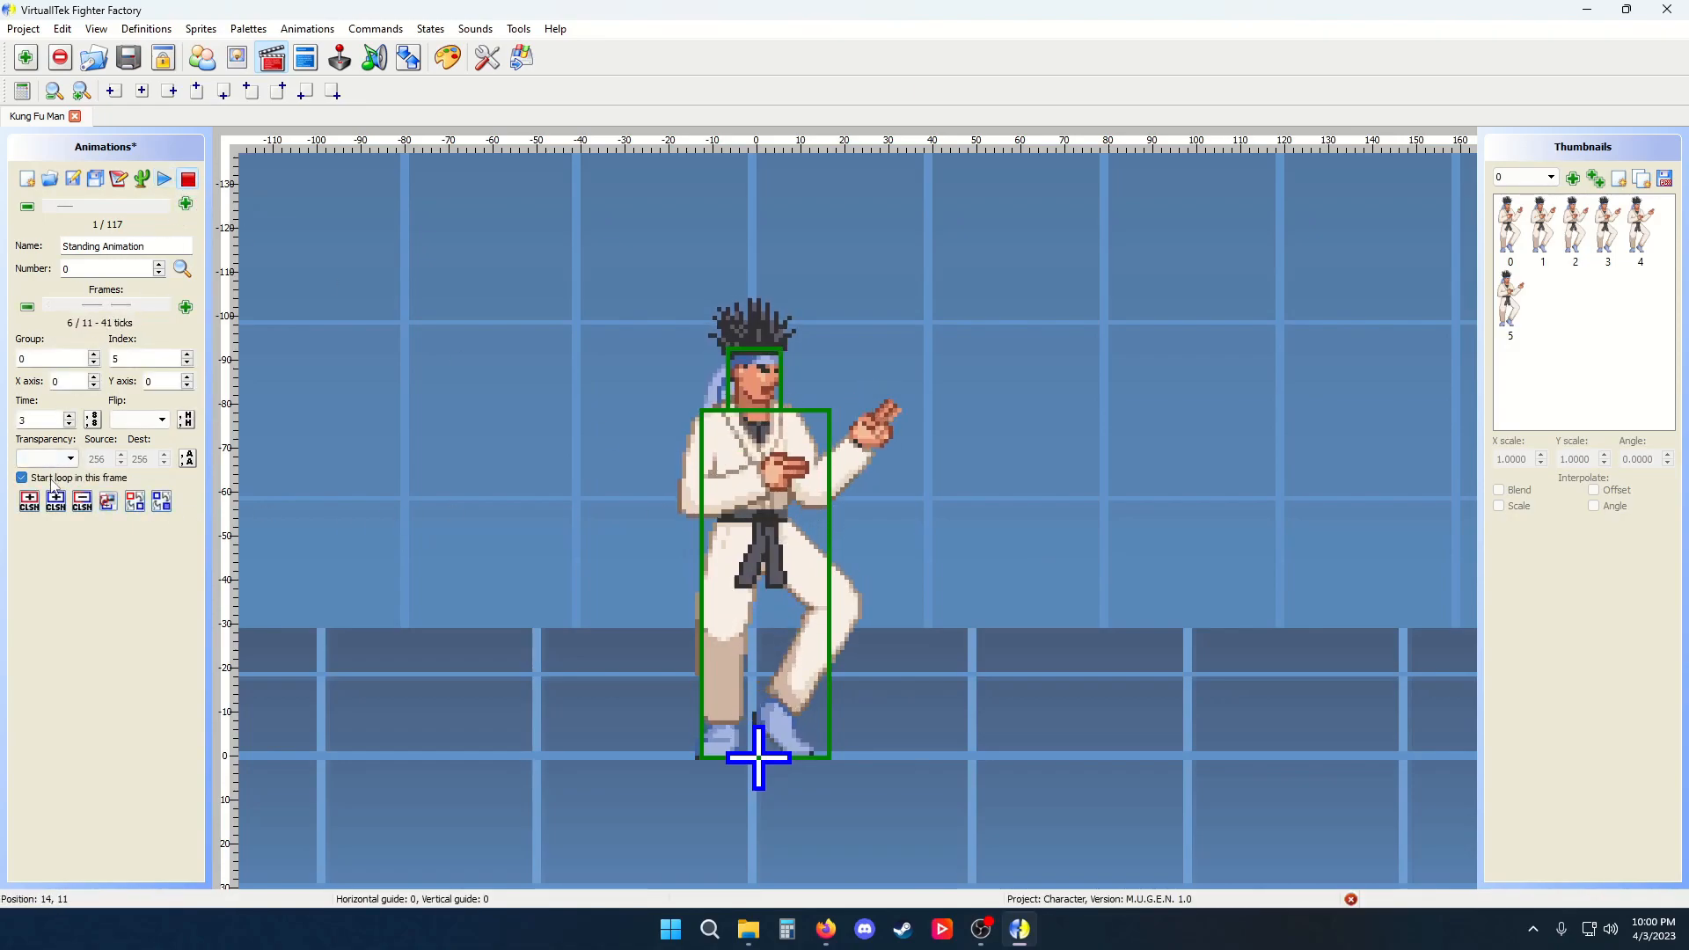
drag(119, 306, 81, 304)
click(73, 179)
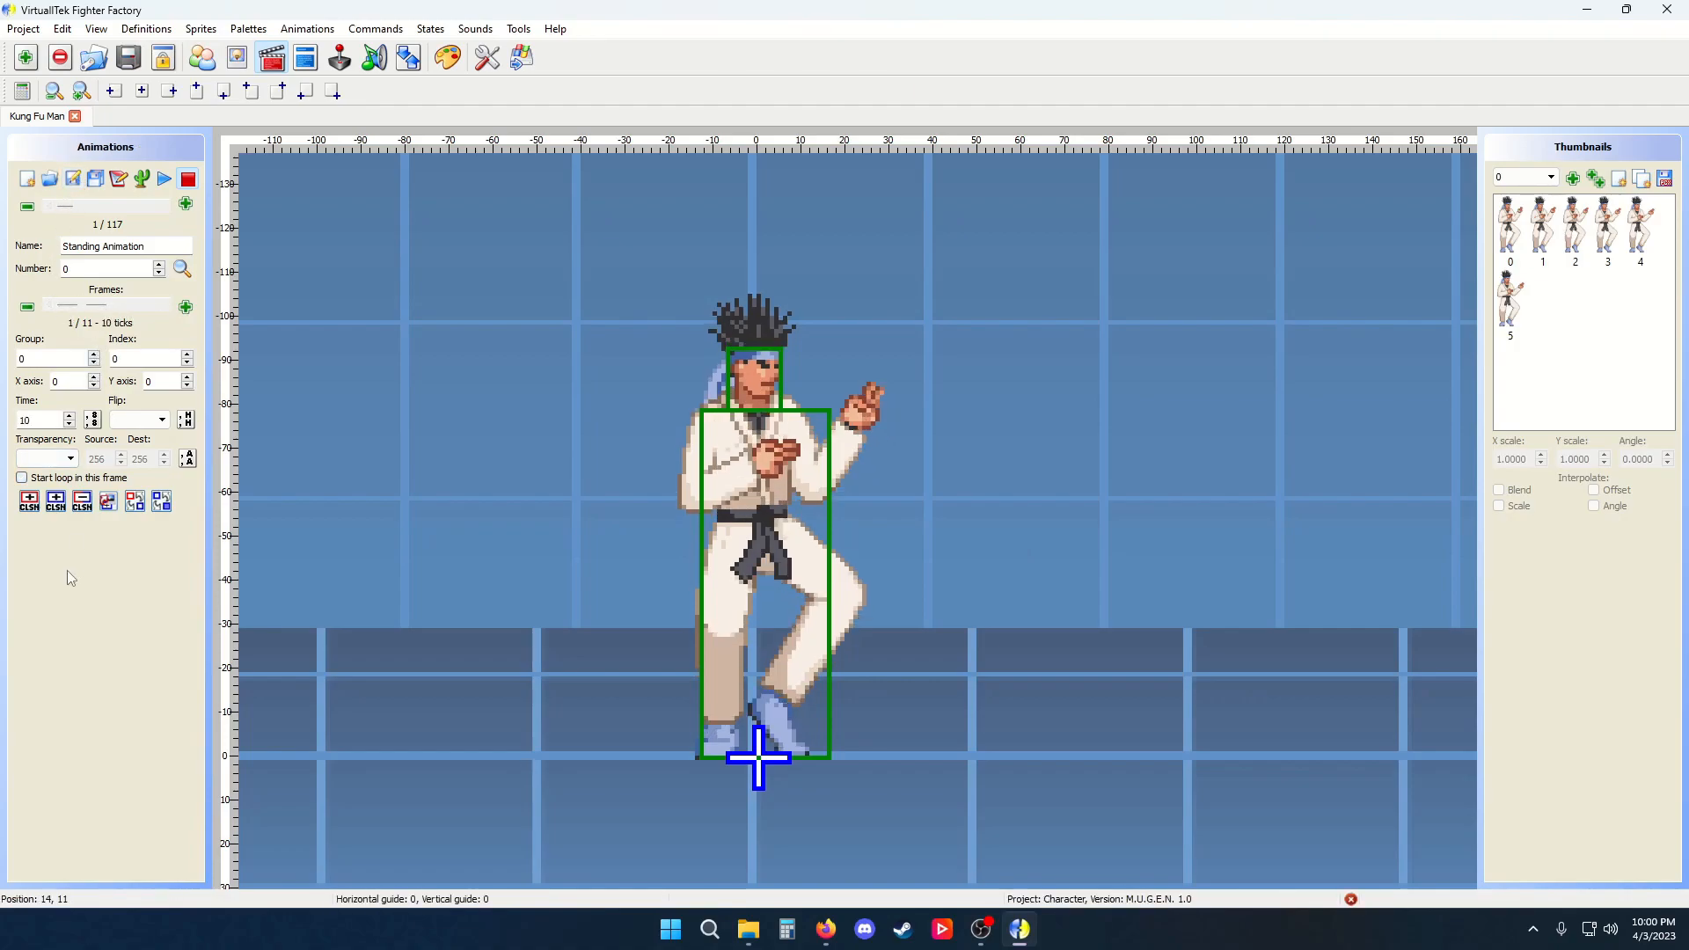
Draw a red Clsn1 box right of the character and a blue Clsn2 box around his upper body
click(29, 501)
drag(837, 252, 1213, 586)
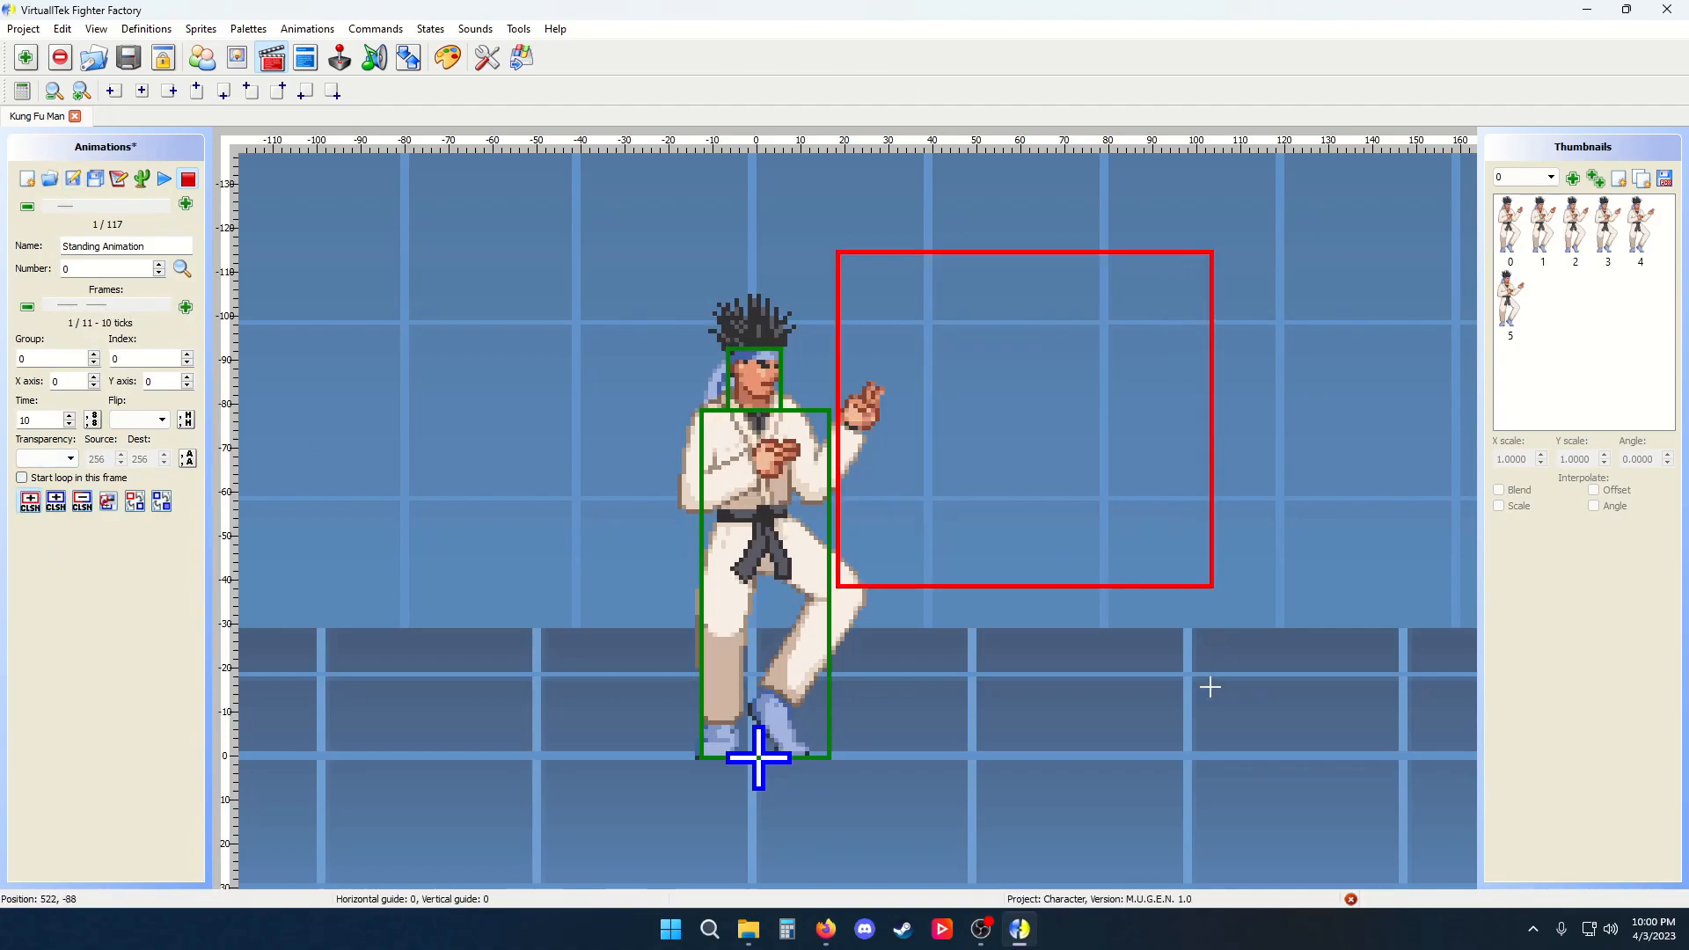
click(56, 502)
drag(645, 353, 900, 670)
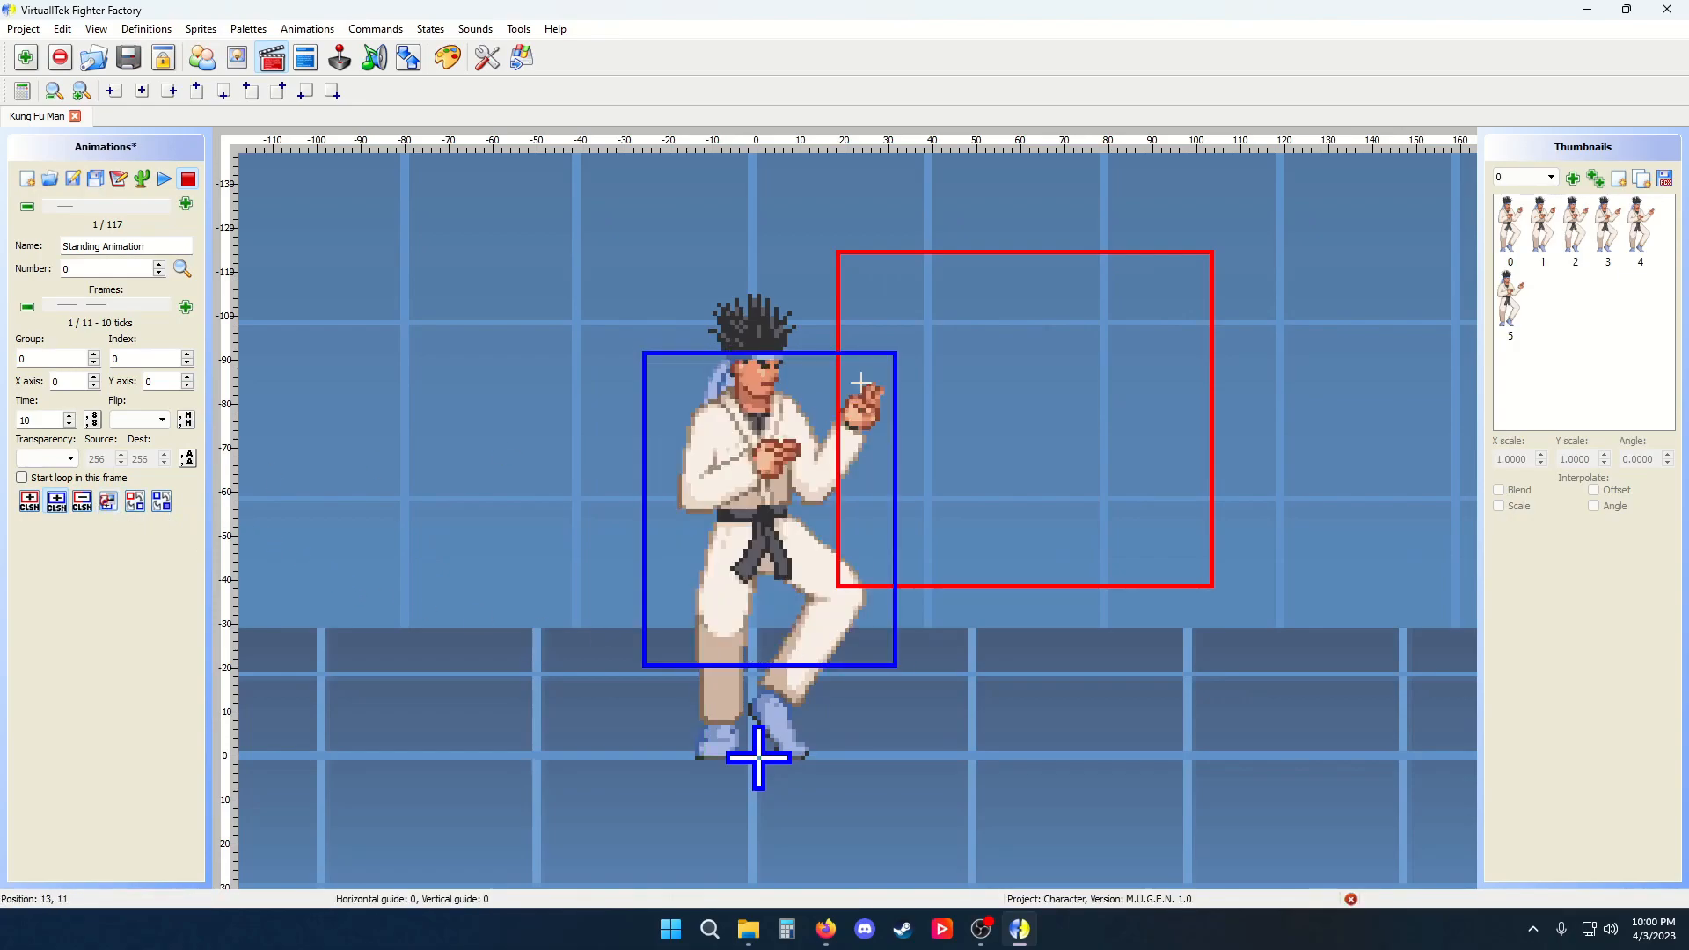
Undo the collision box changes and reset the first frame's transparency to none
right_click(940, 384)
click(940, 384)
key(ctrl+z)
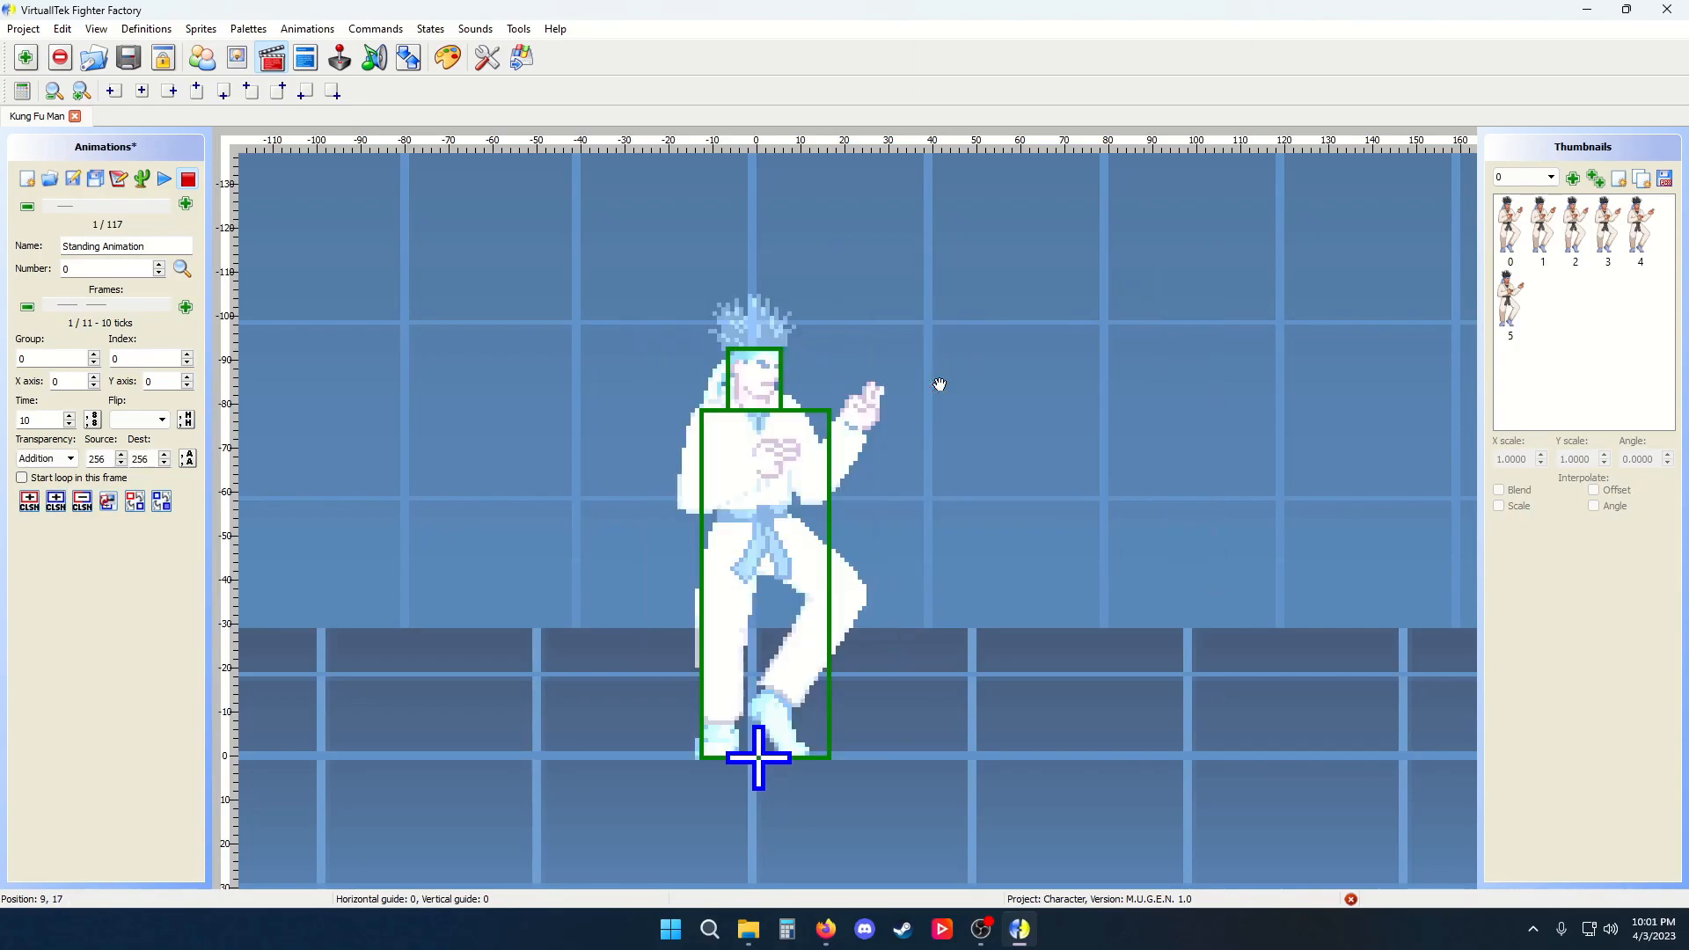
key(BackSpace)
click(68, 459)
click(68, 475)
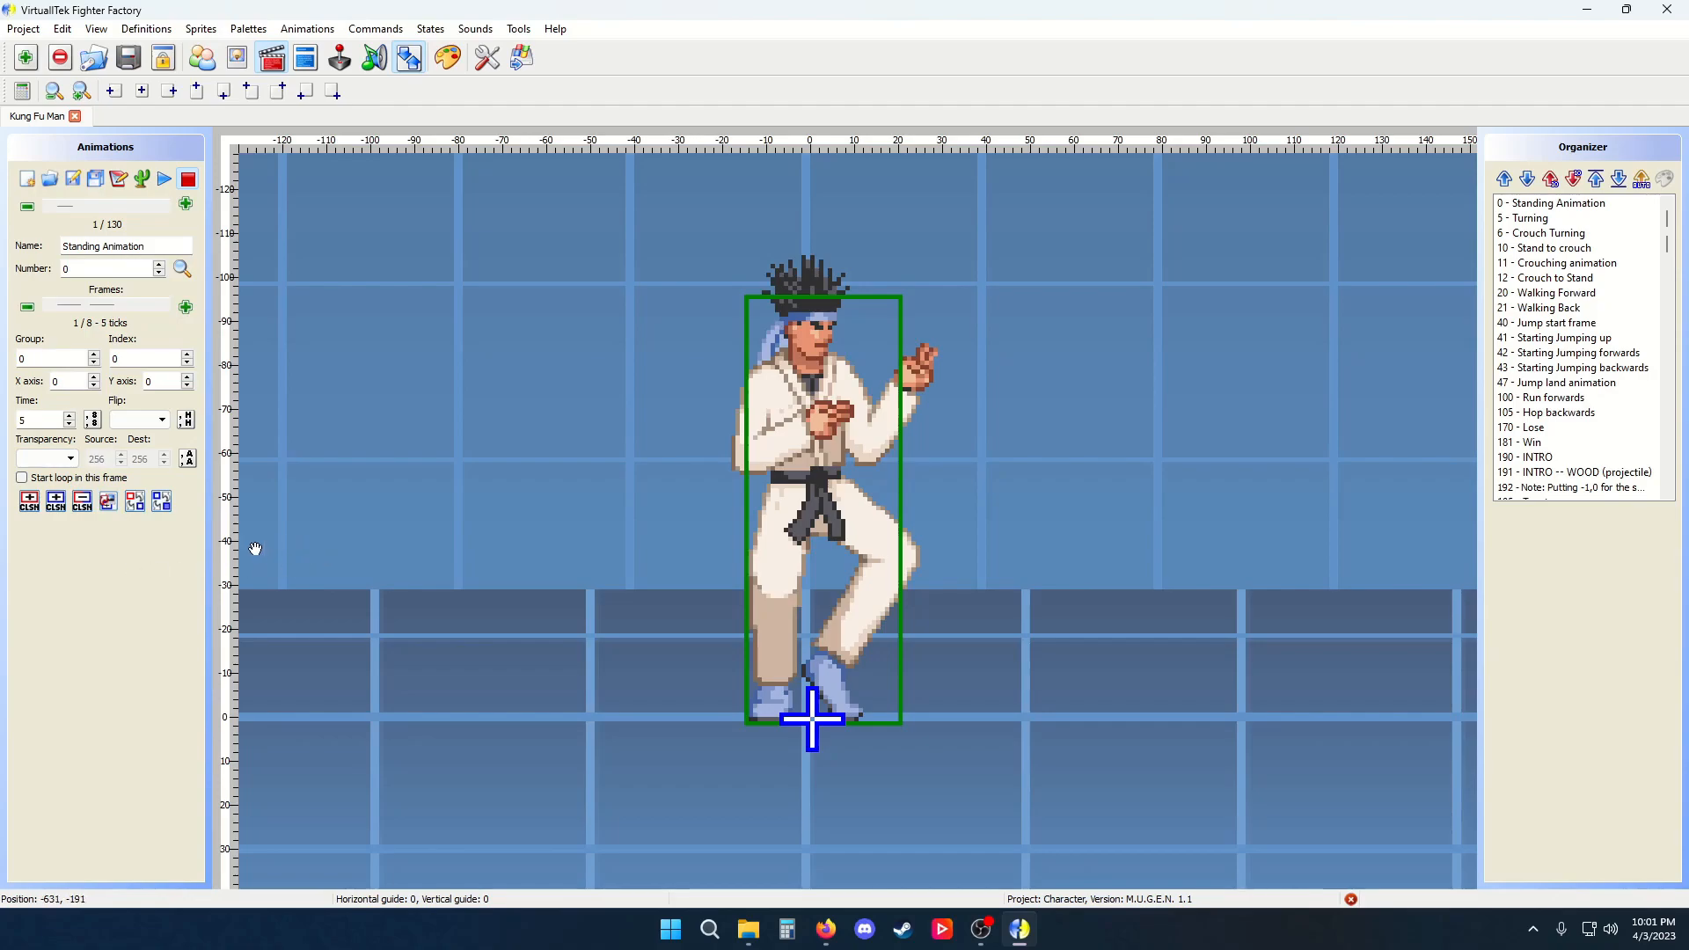
Draw a red Clsn1 box left of the character, select it and remove all selected CLSNs
click(29, 503)
mouse_move(392, 316)
mouse_down()
mouse_move(445, 339)
mouse_move(664, 539)
mouse_up()
click(530, 441)
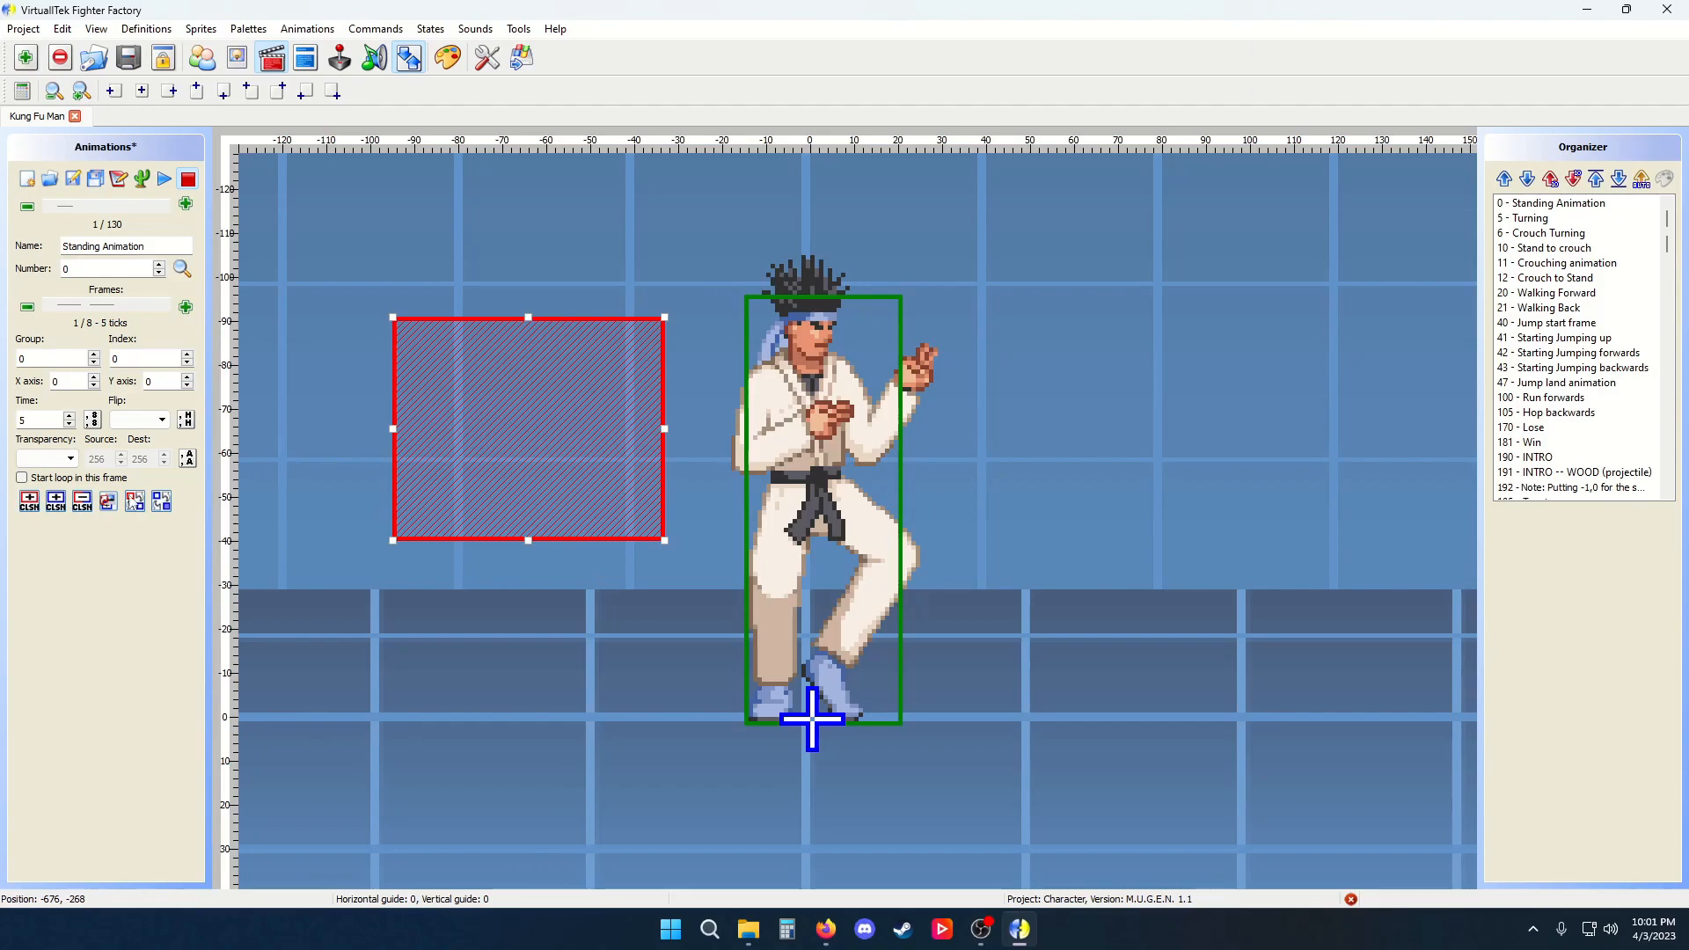
click(82, 501)
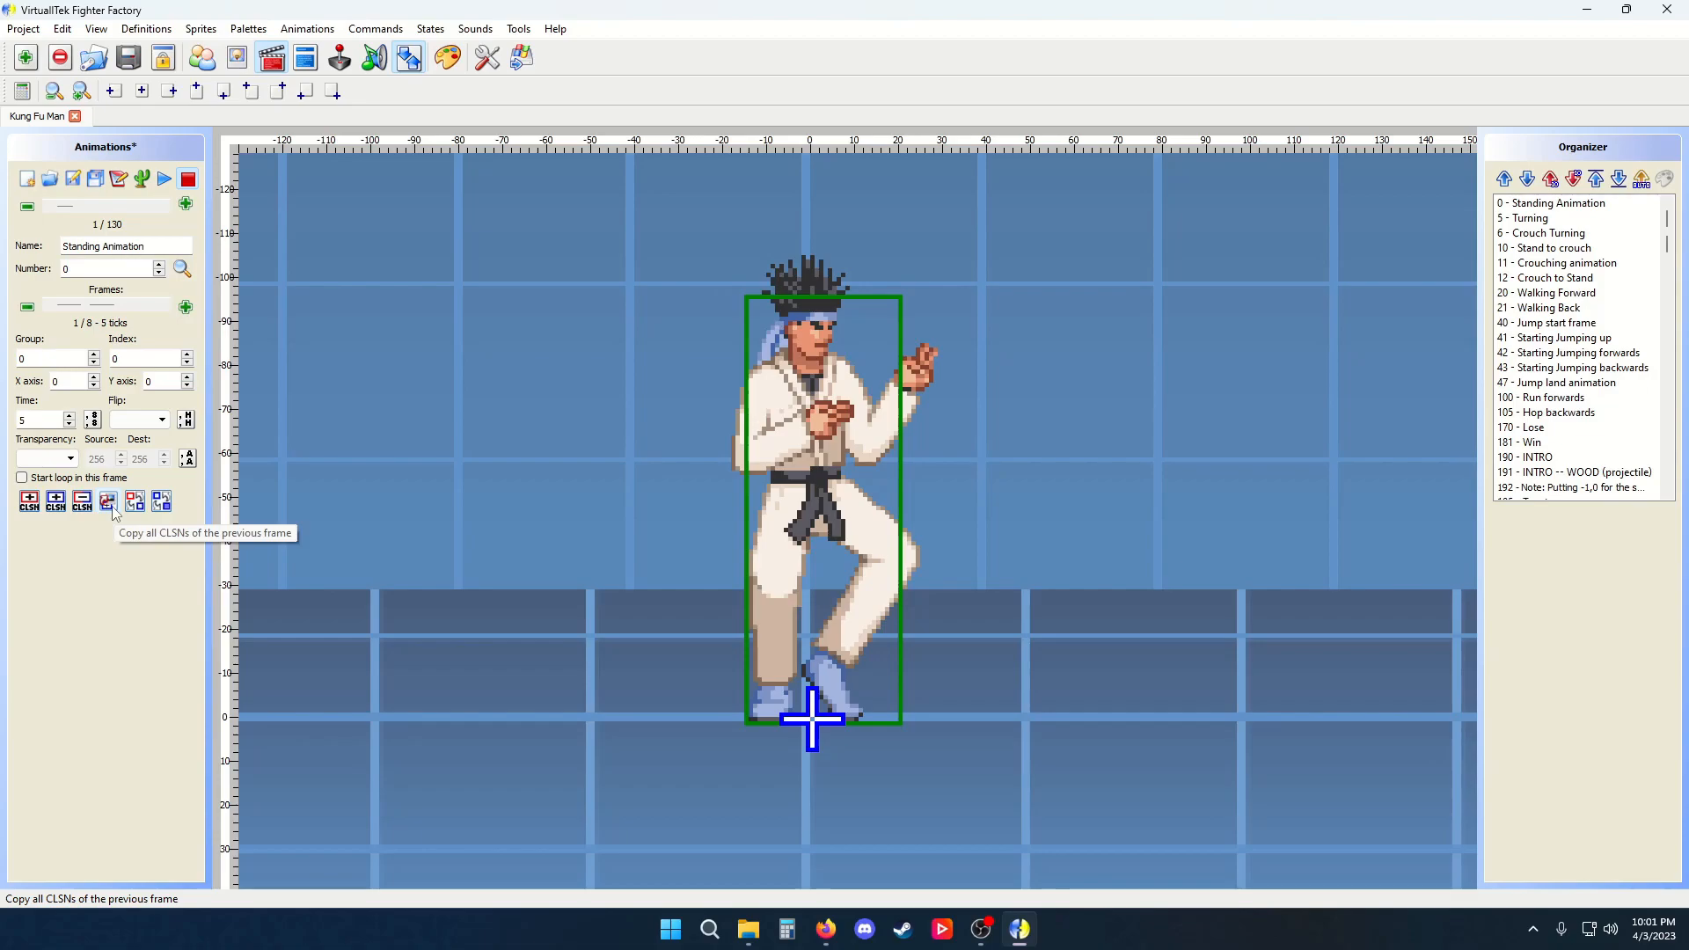
Step forward to the Stand to crouch animation and view its second frame
click(167, 207)
click(167, 207)
click(167, 206)
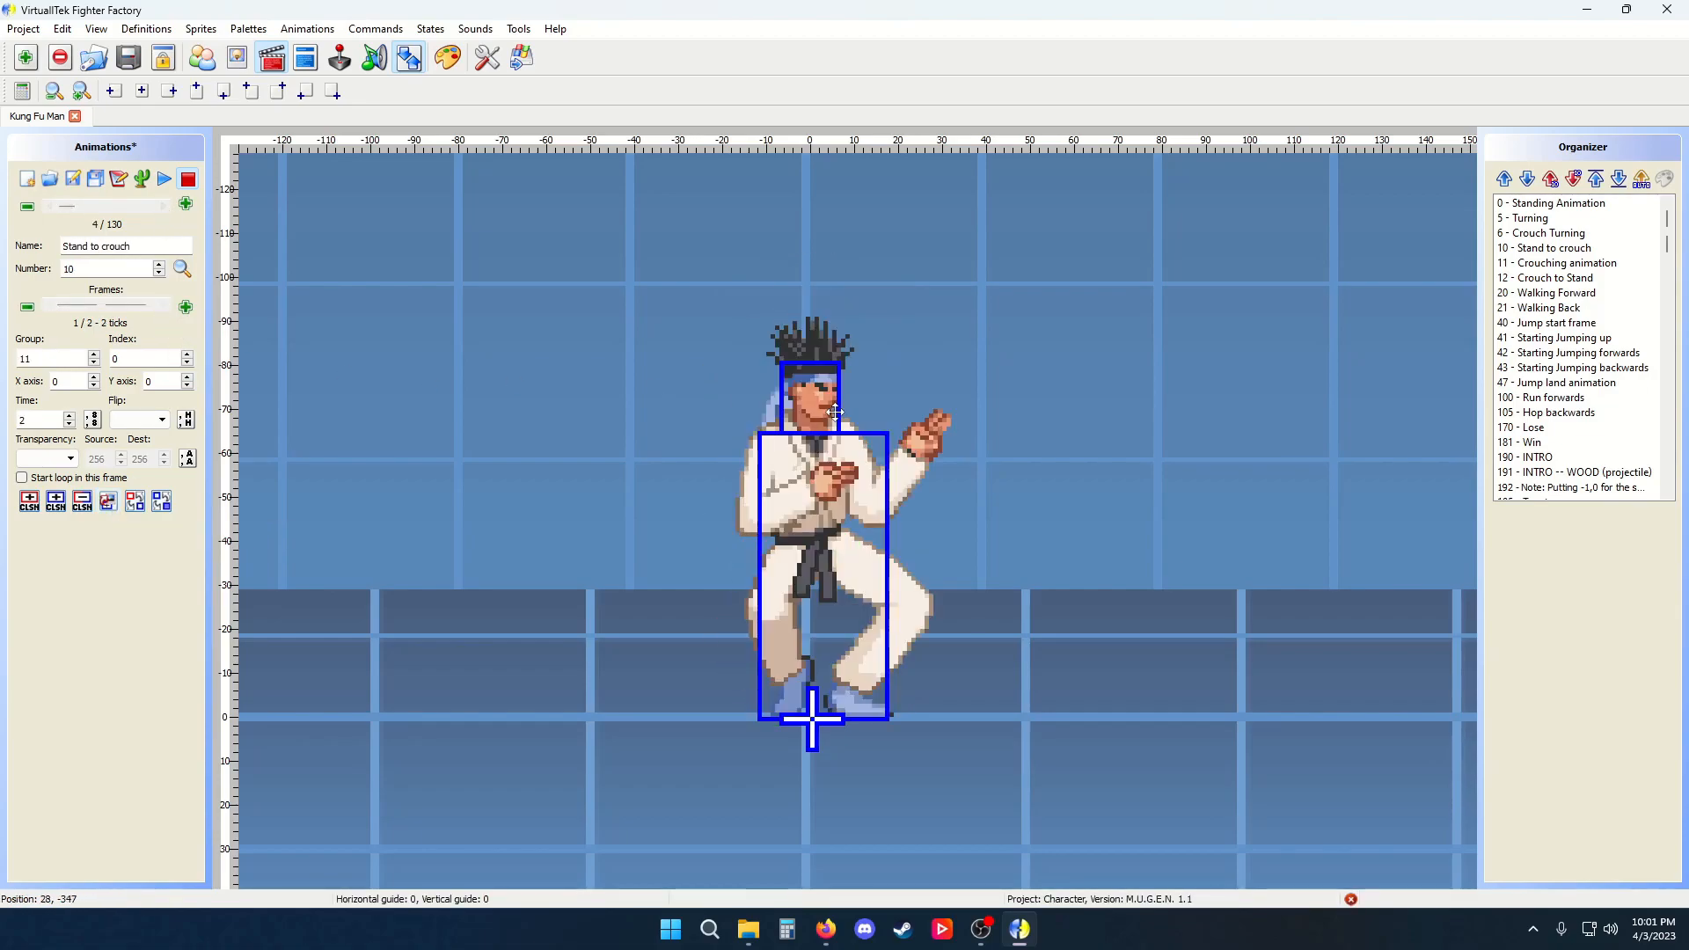
click(159, 306)
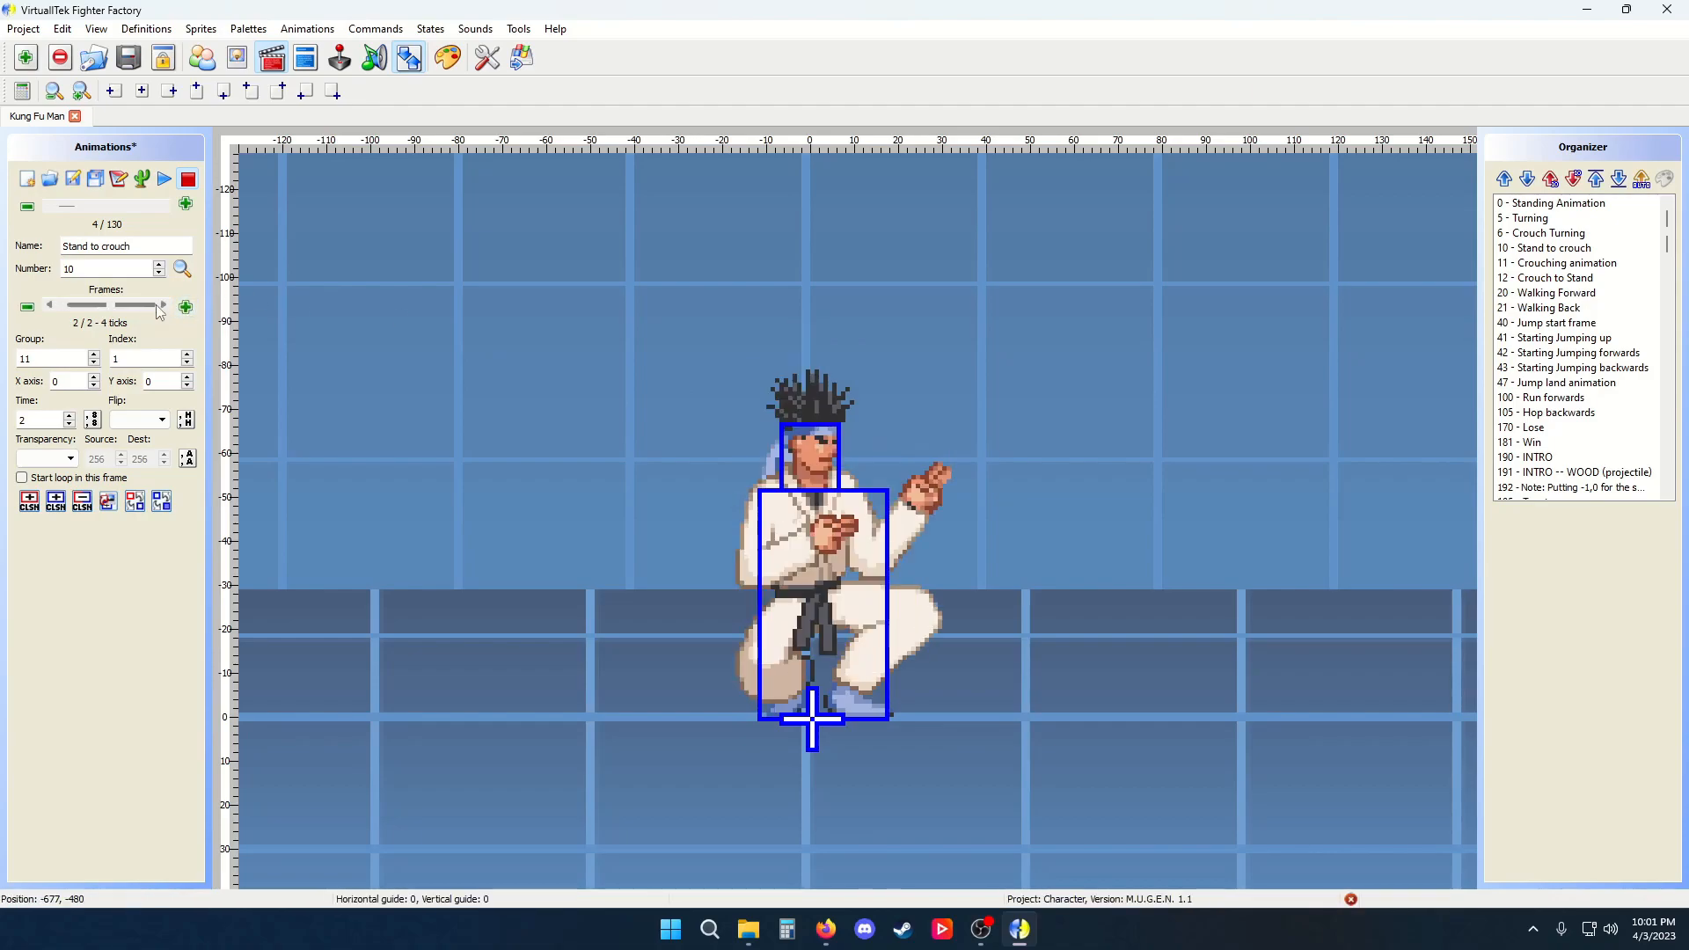
Copy all collision boxes of the previous frame onto the second Stand to crouch frame
click(101, 306)
click(101, 306)
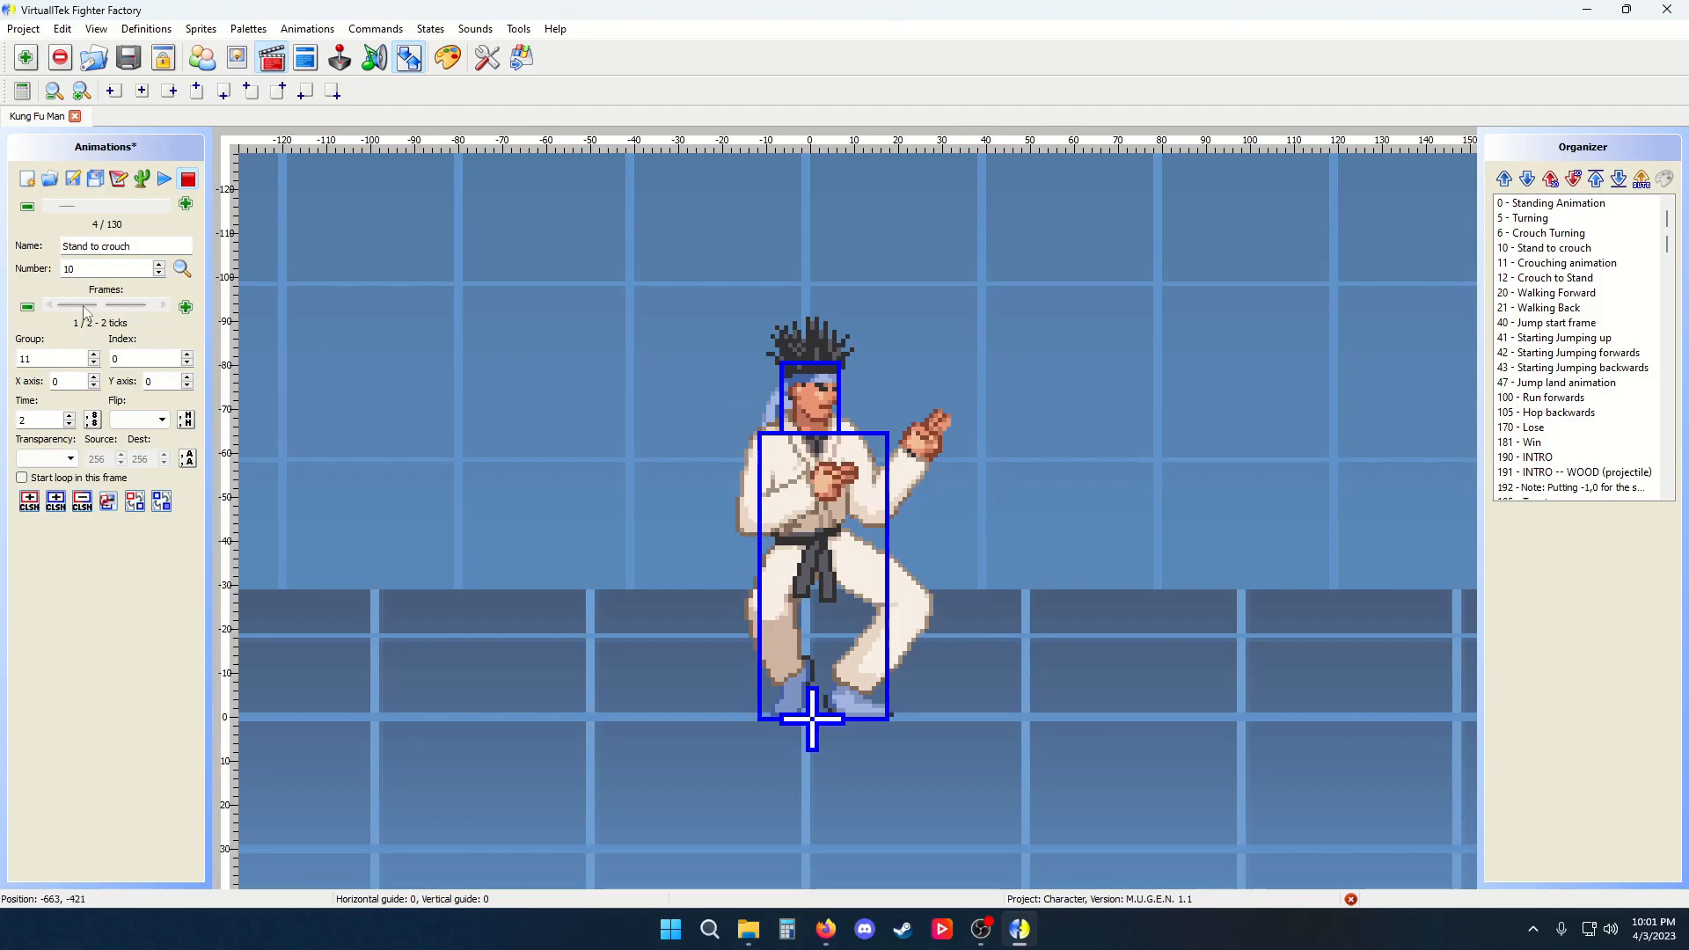
click(107, 503)
Step through the Stand to crouch frames, starting and cancelling a frame deletion
click(96, 306)
mouse_move(95, 308)
mouse_down()
mouse_move(136, 308)
mouse_move(94, 310)
mouse_move(118, 311)
mouse_up()
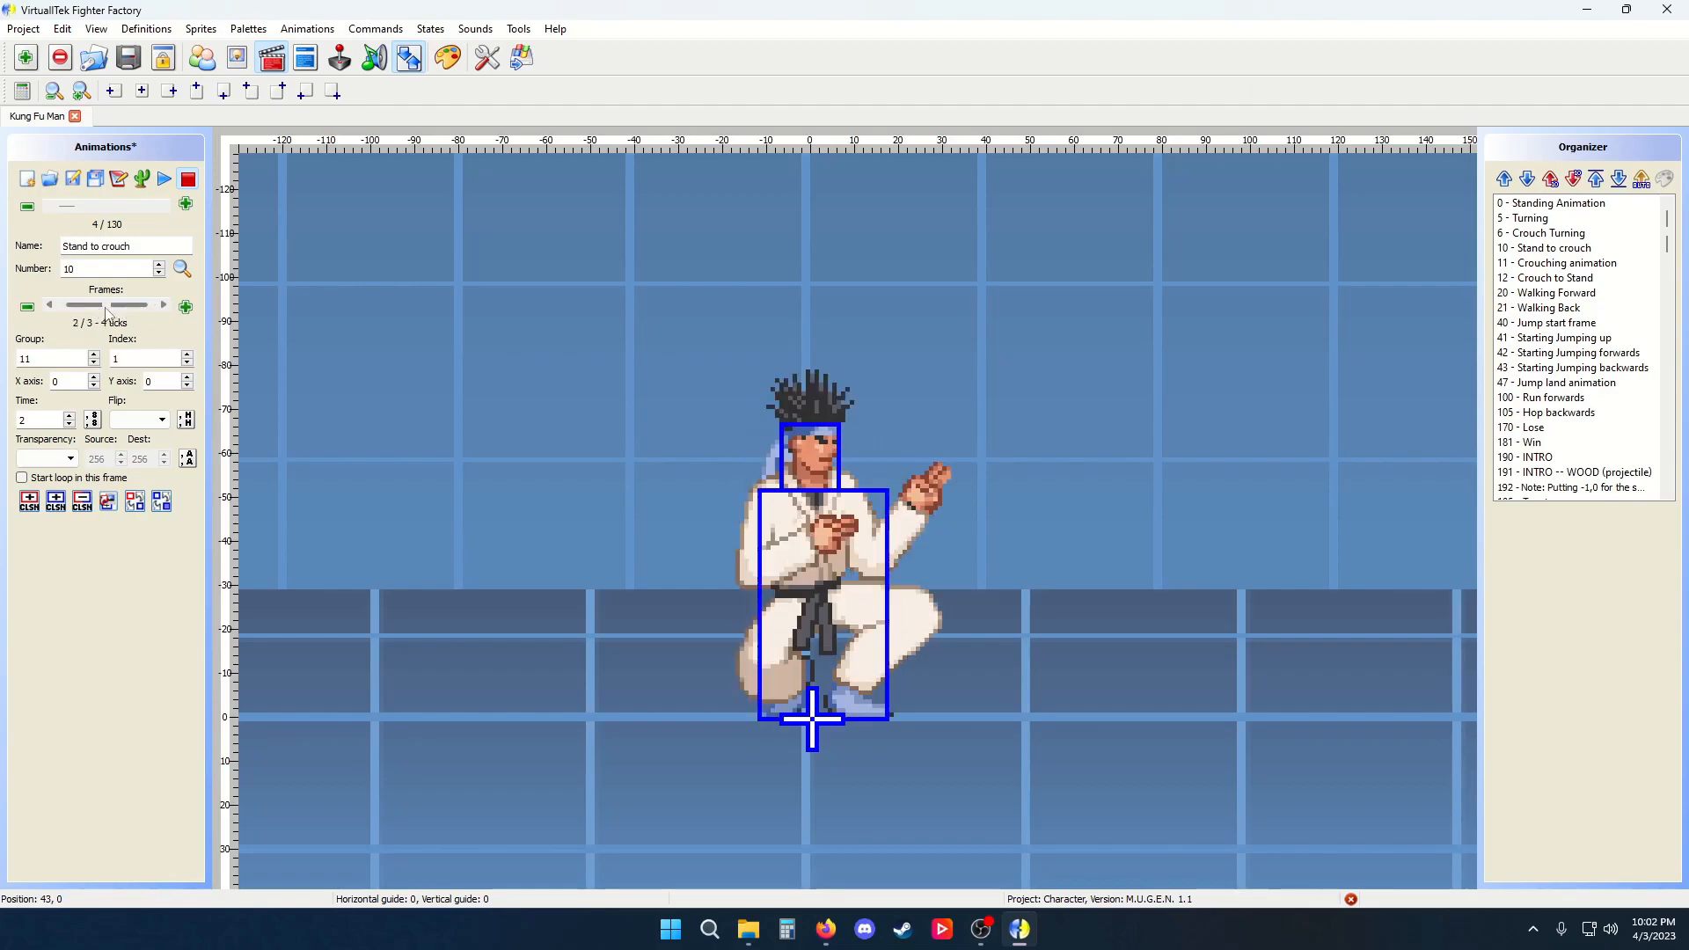
click(21, 307)
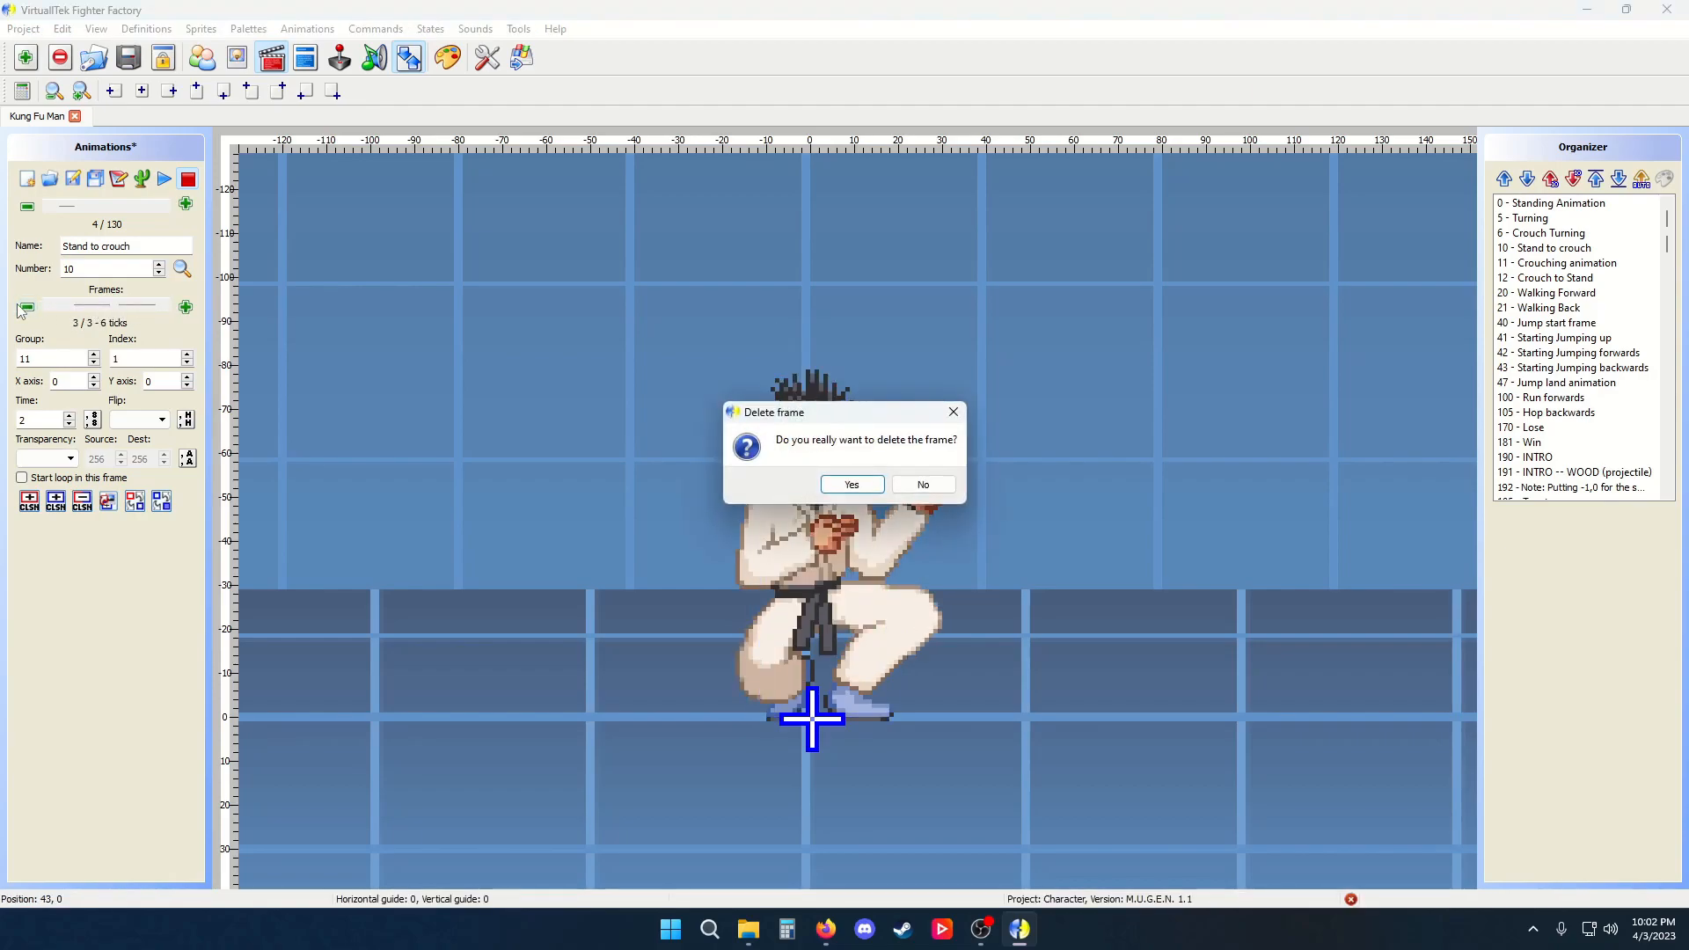
key(Escape)
drag(141, 308, 158, 308)
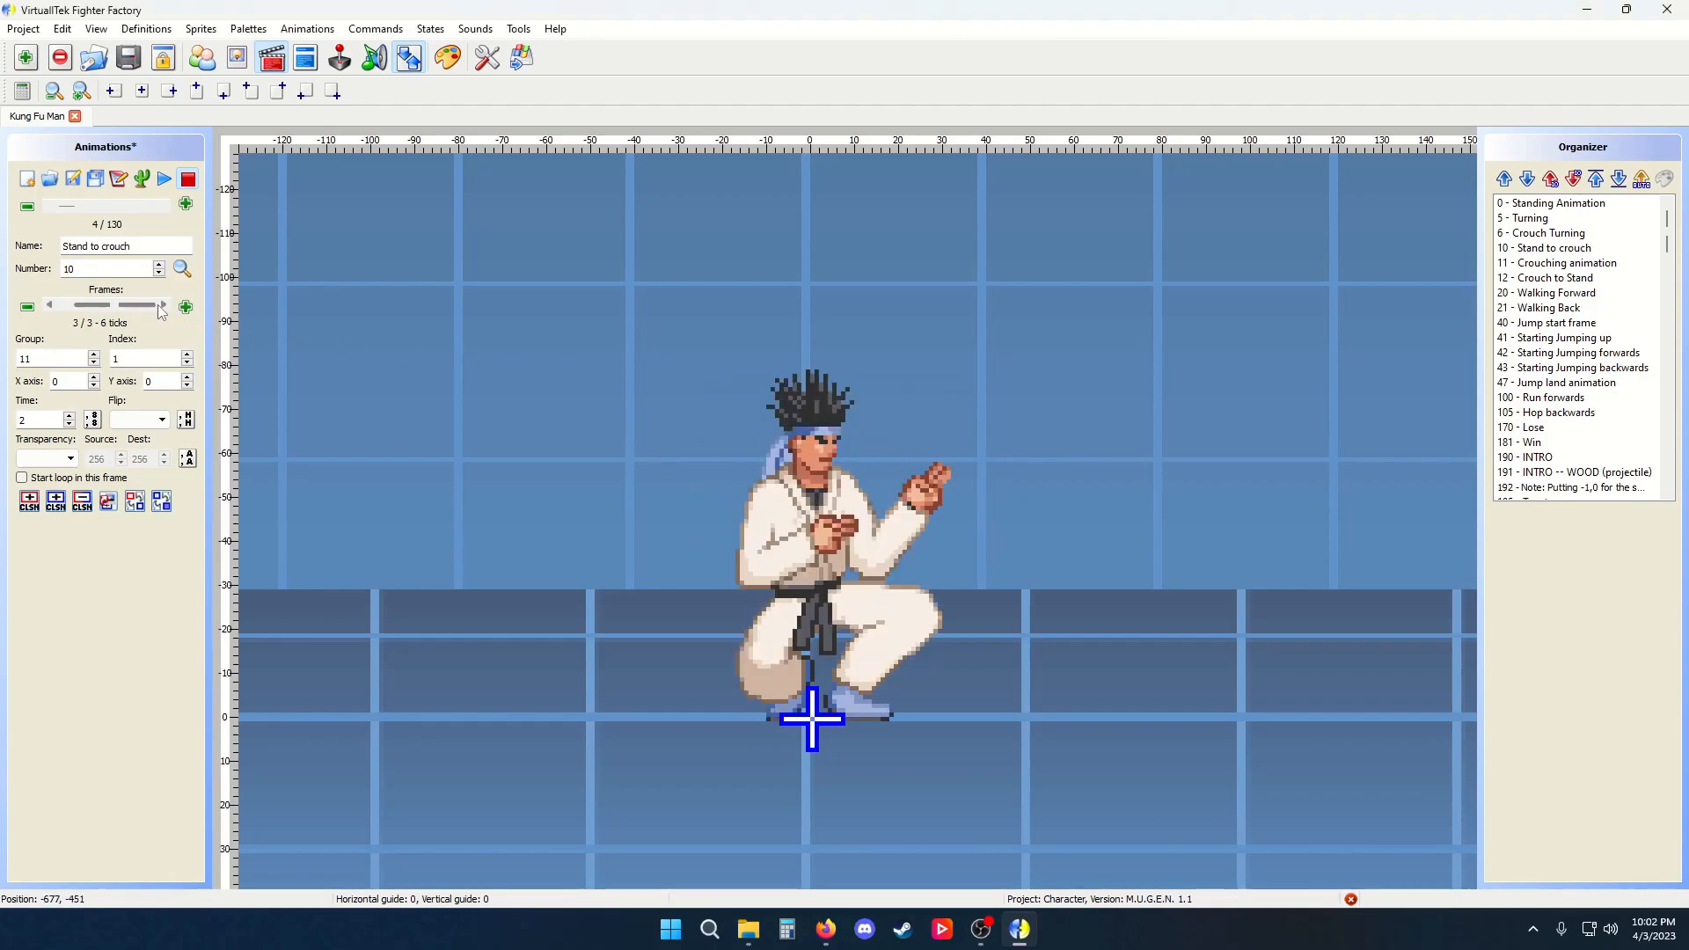
Open the Stand to crouch animation as text and apply it
click(118, 178)
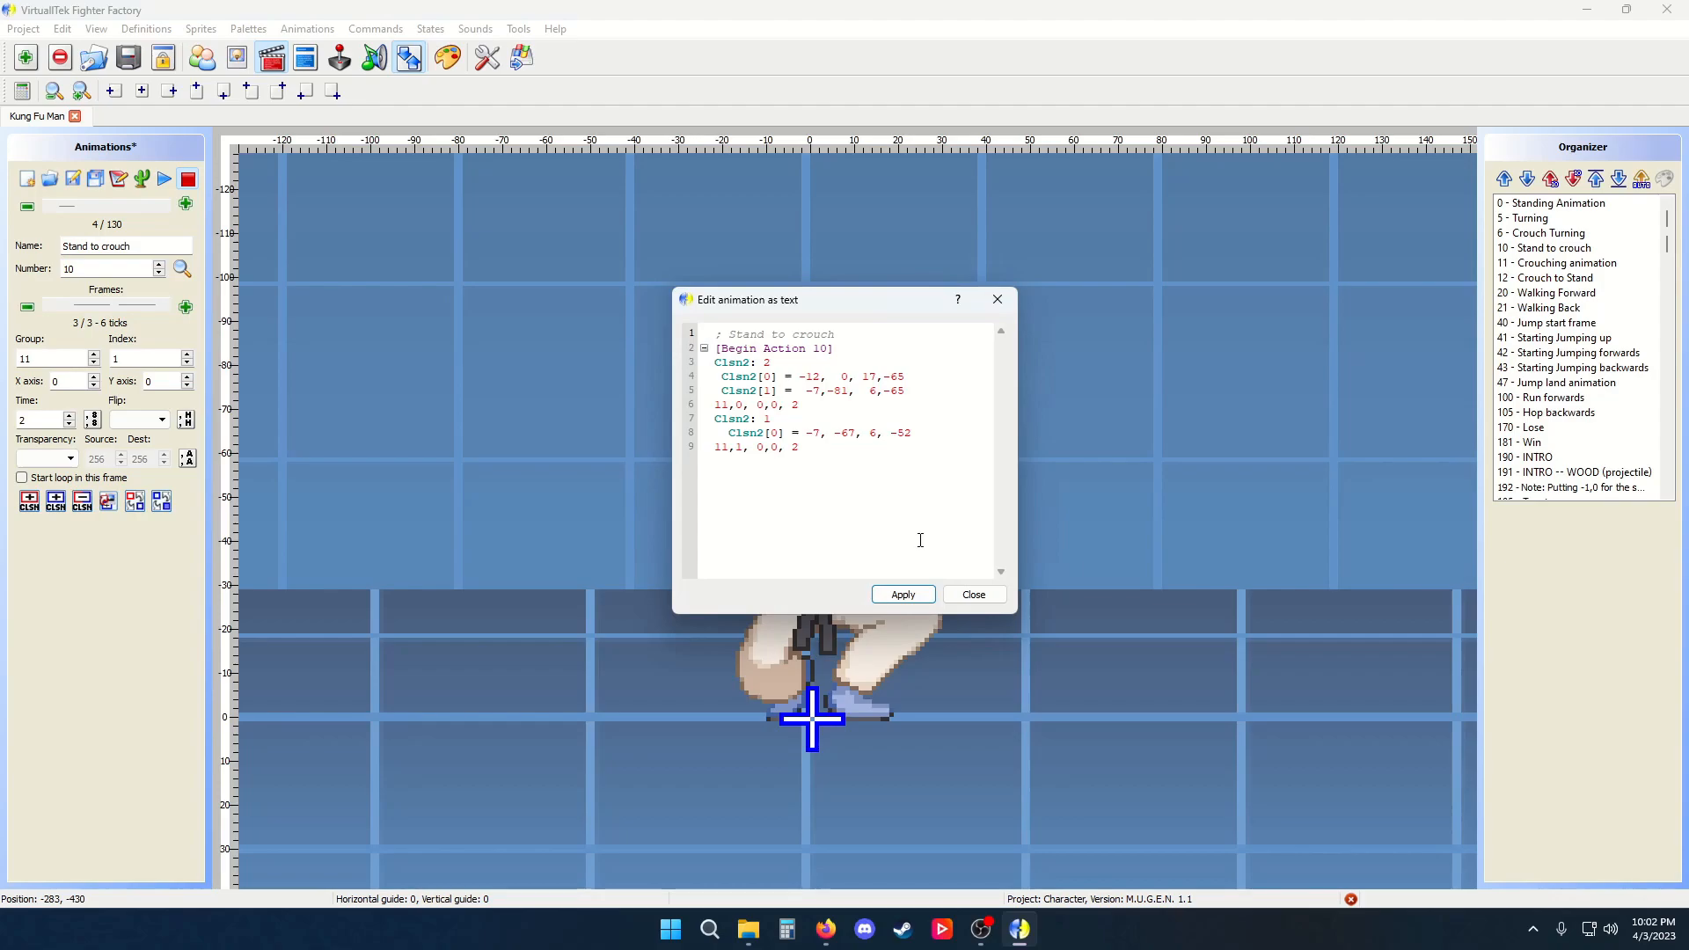
click(906, 595)
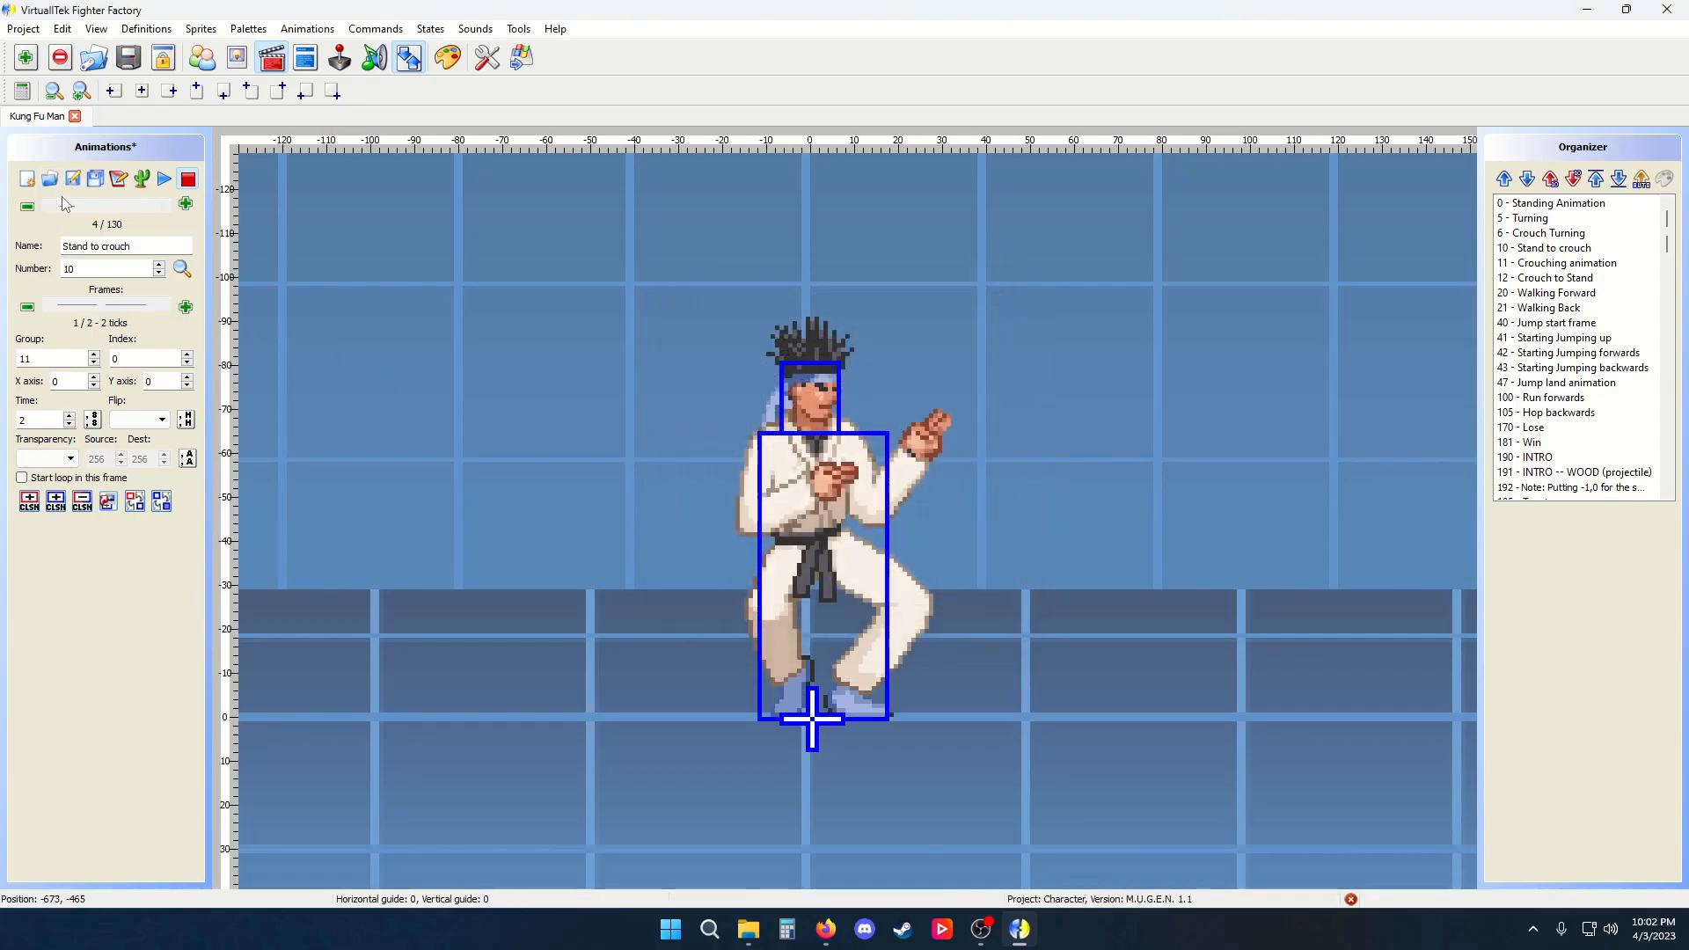
Return to the Standing Animation and draw a red Clsn1 box left of the character
drag(65, 205, 37, 207)
click(73, 179)
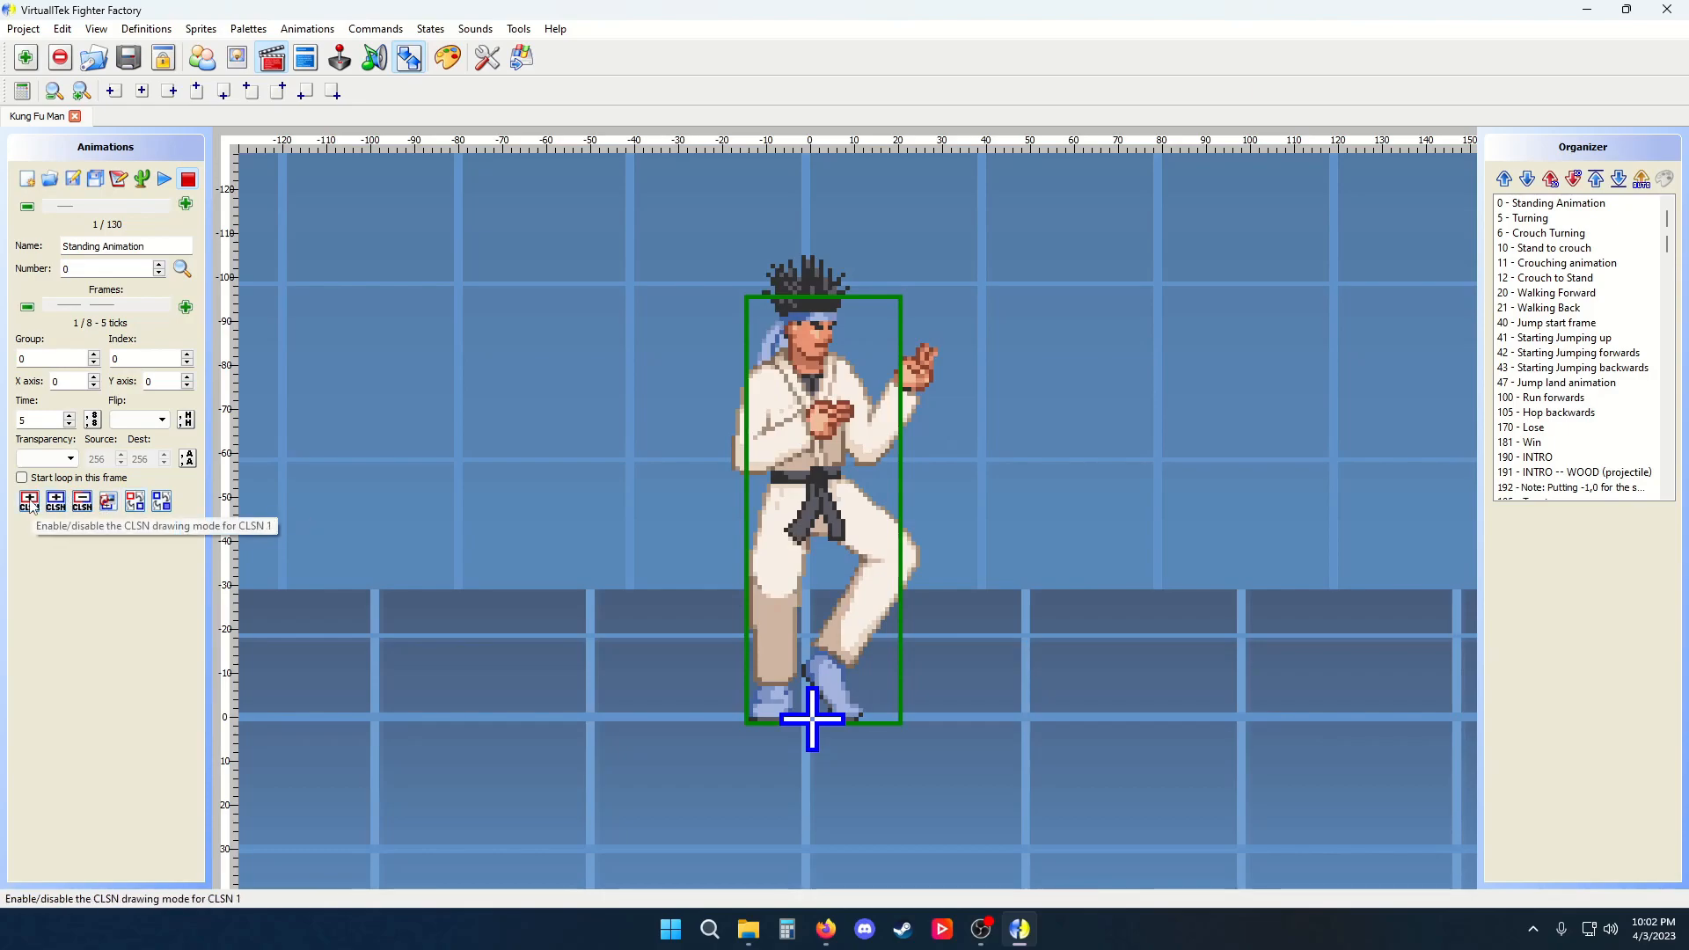
drag(394, 280, 650, 538)
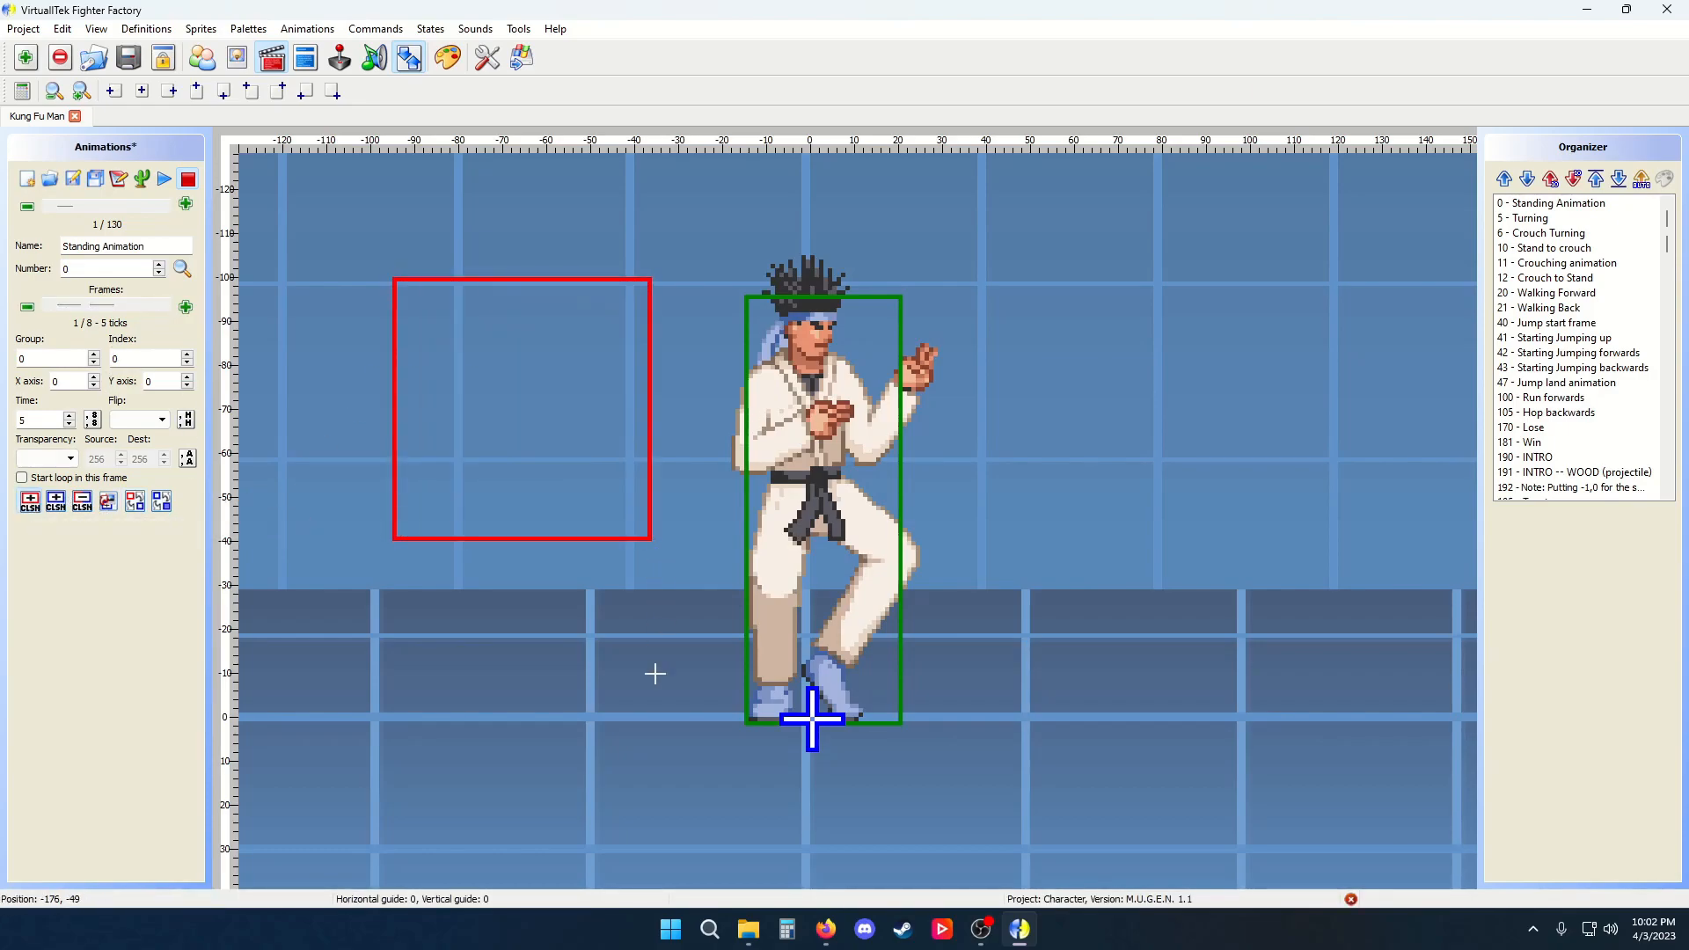
Switch the selected box's type to Clsn2 and back to Clsn1, then deselect it
click(136, 505)
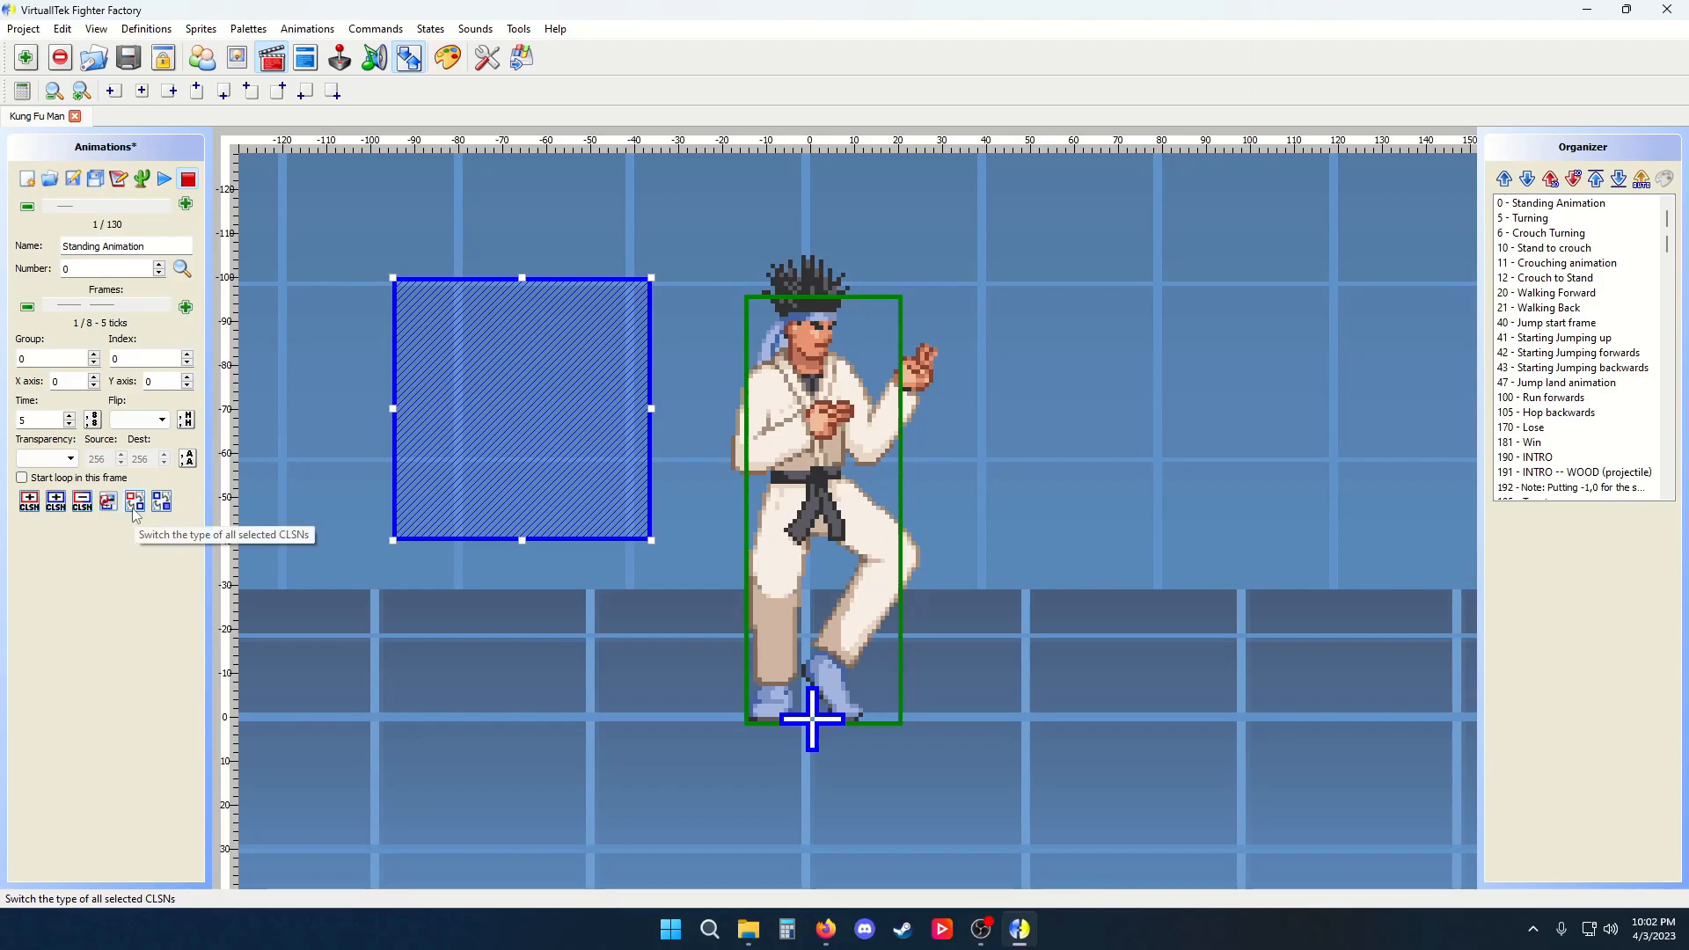
click(133, 508)
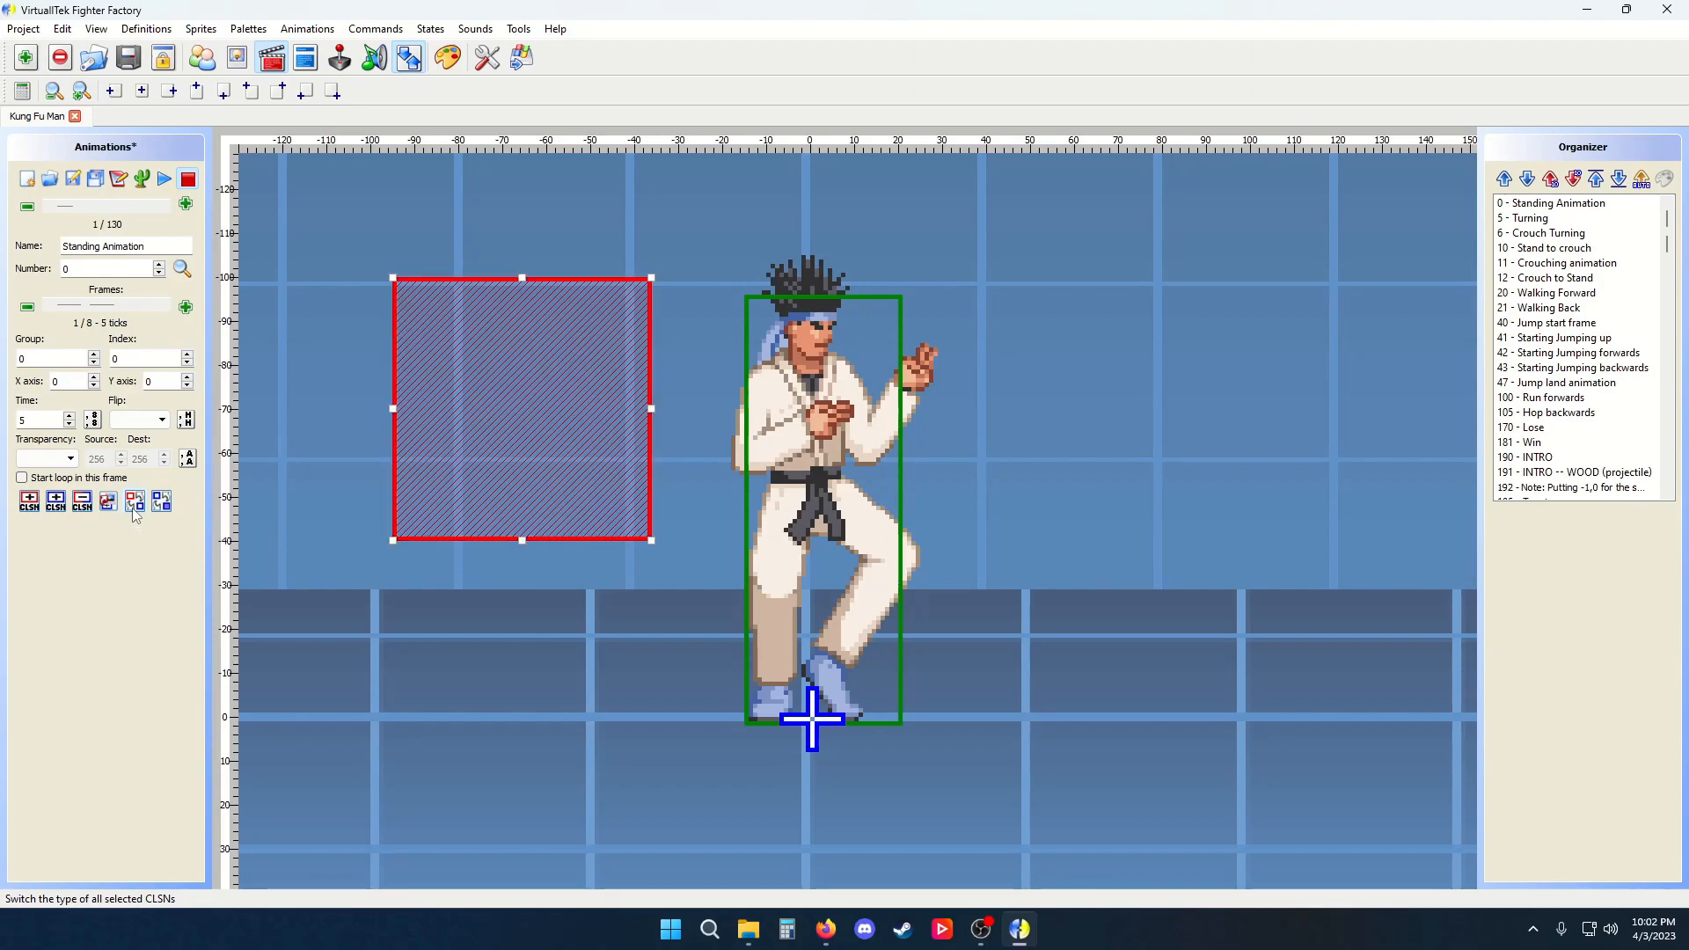
click(538, 565)
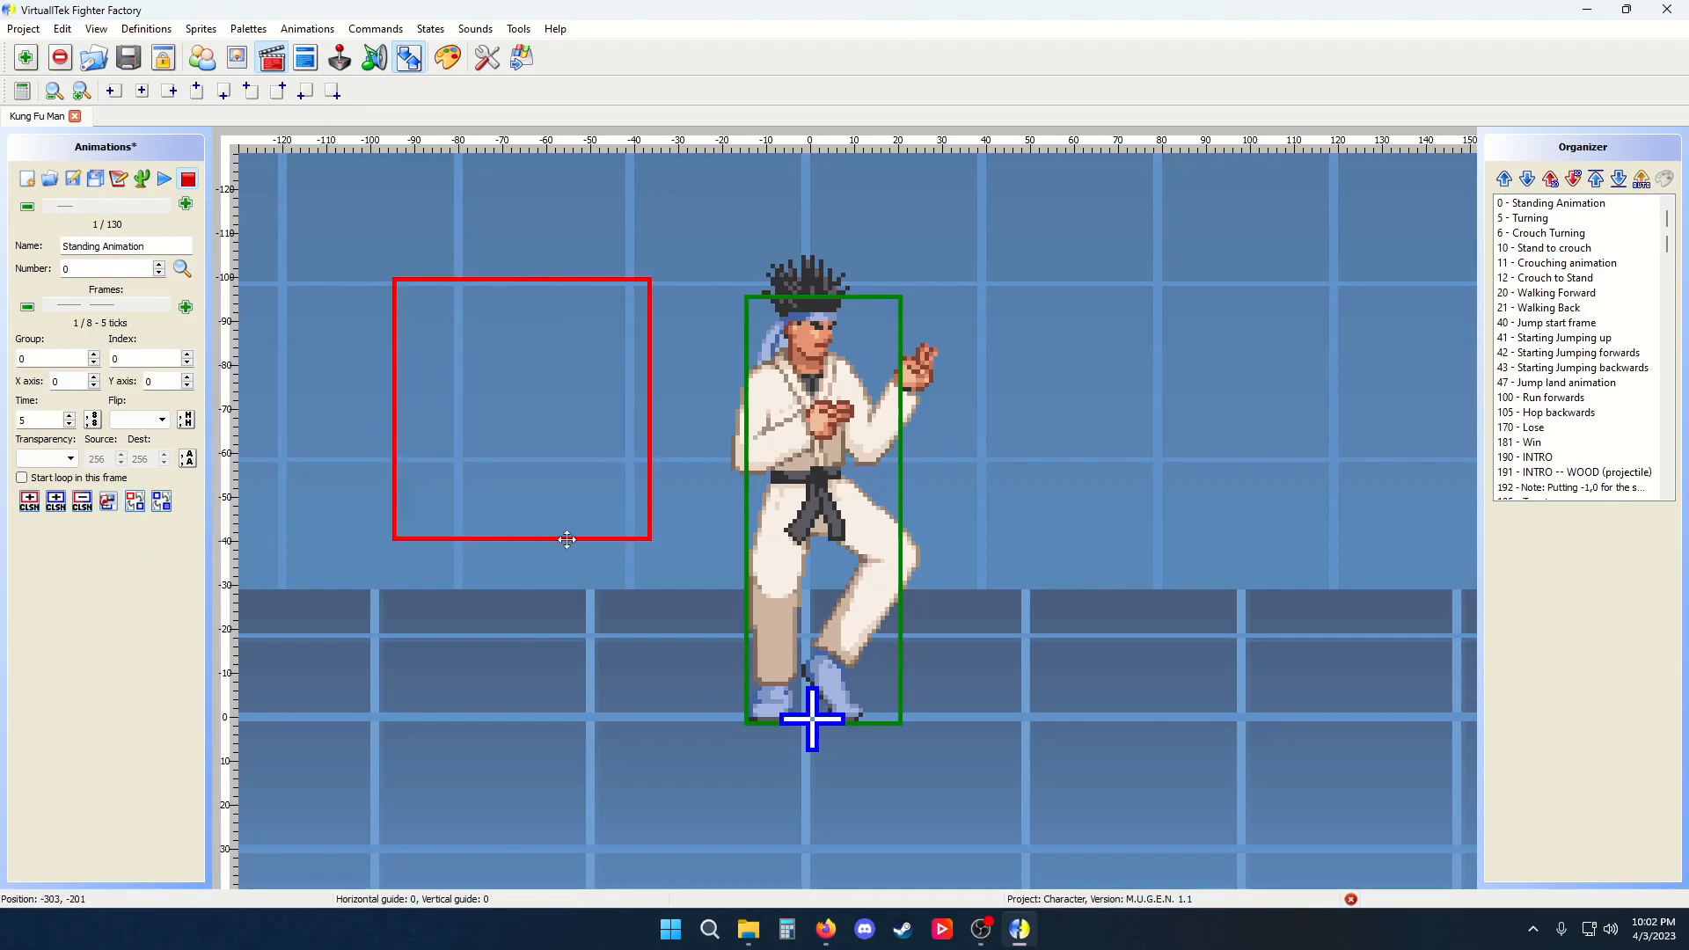
Make the left Clsn1 box a default collision box and play and stop the animation
click(519, 473)
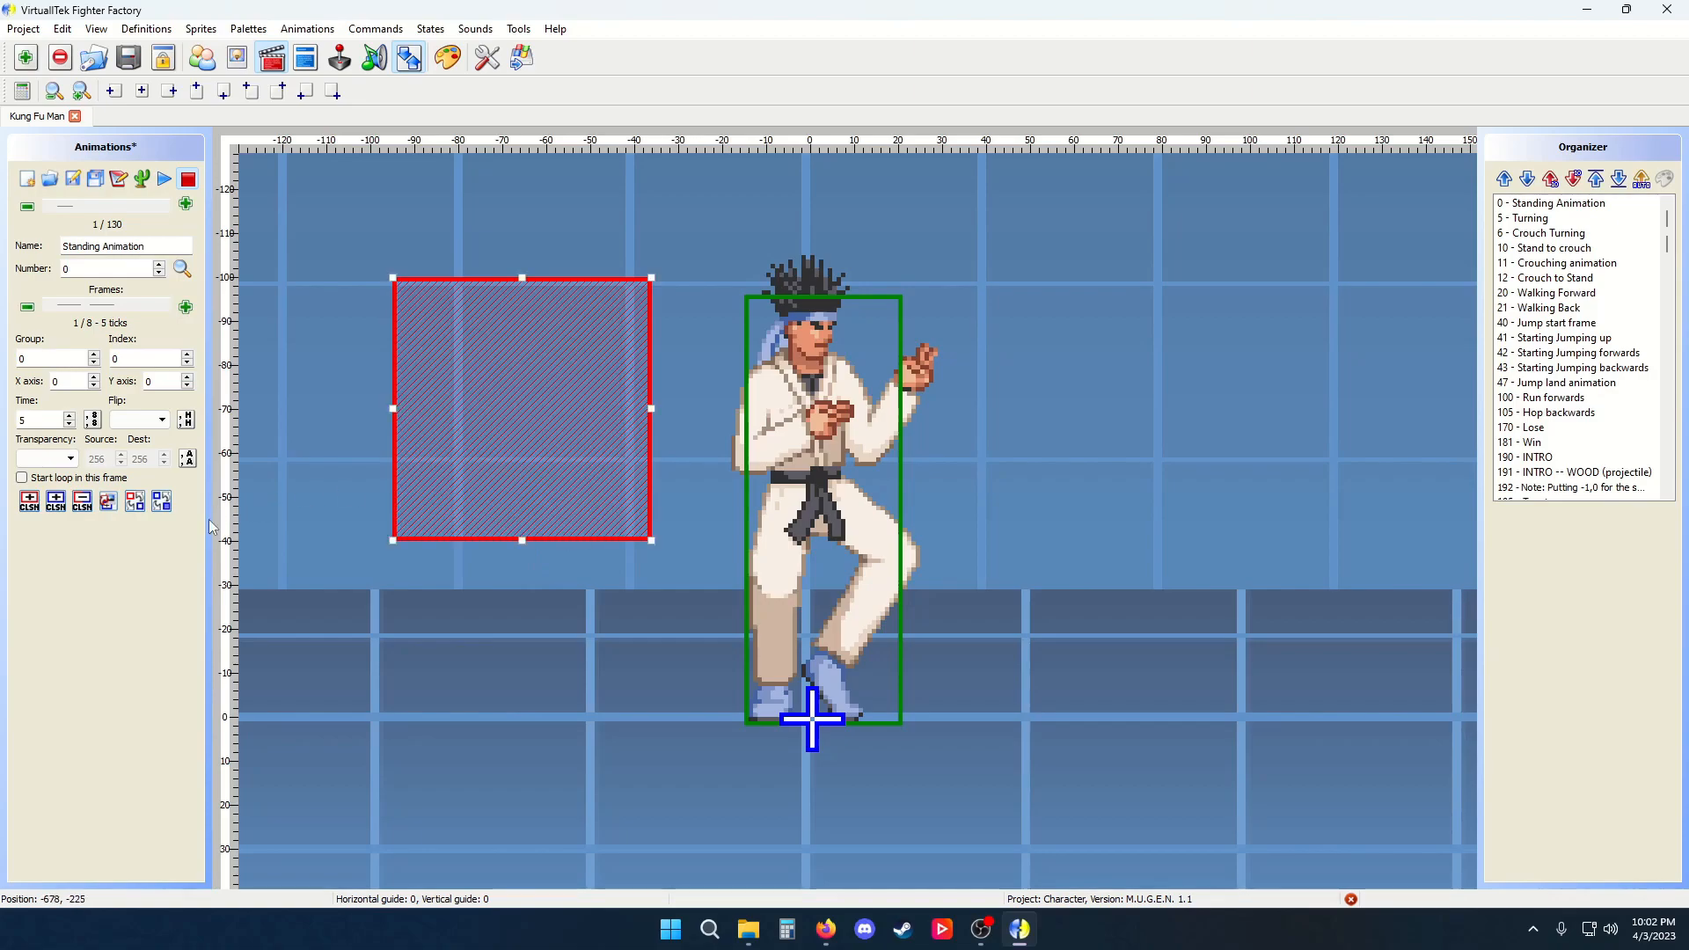
click(161, 502)
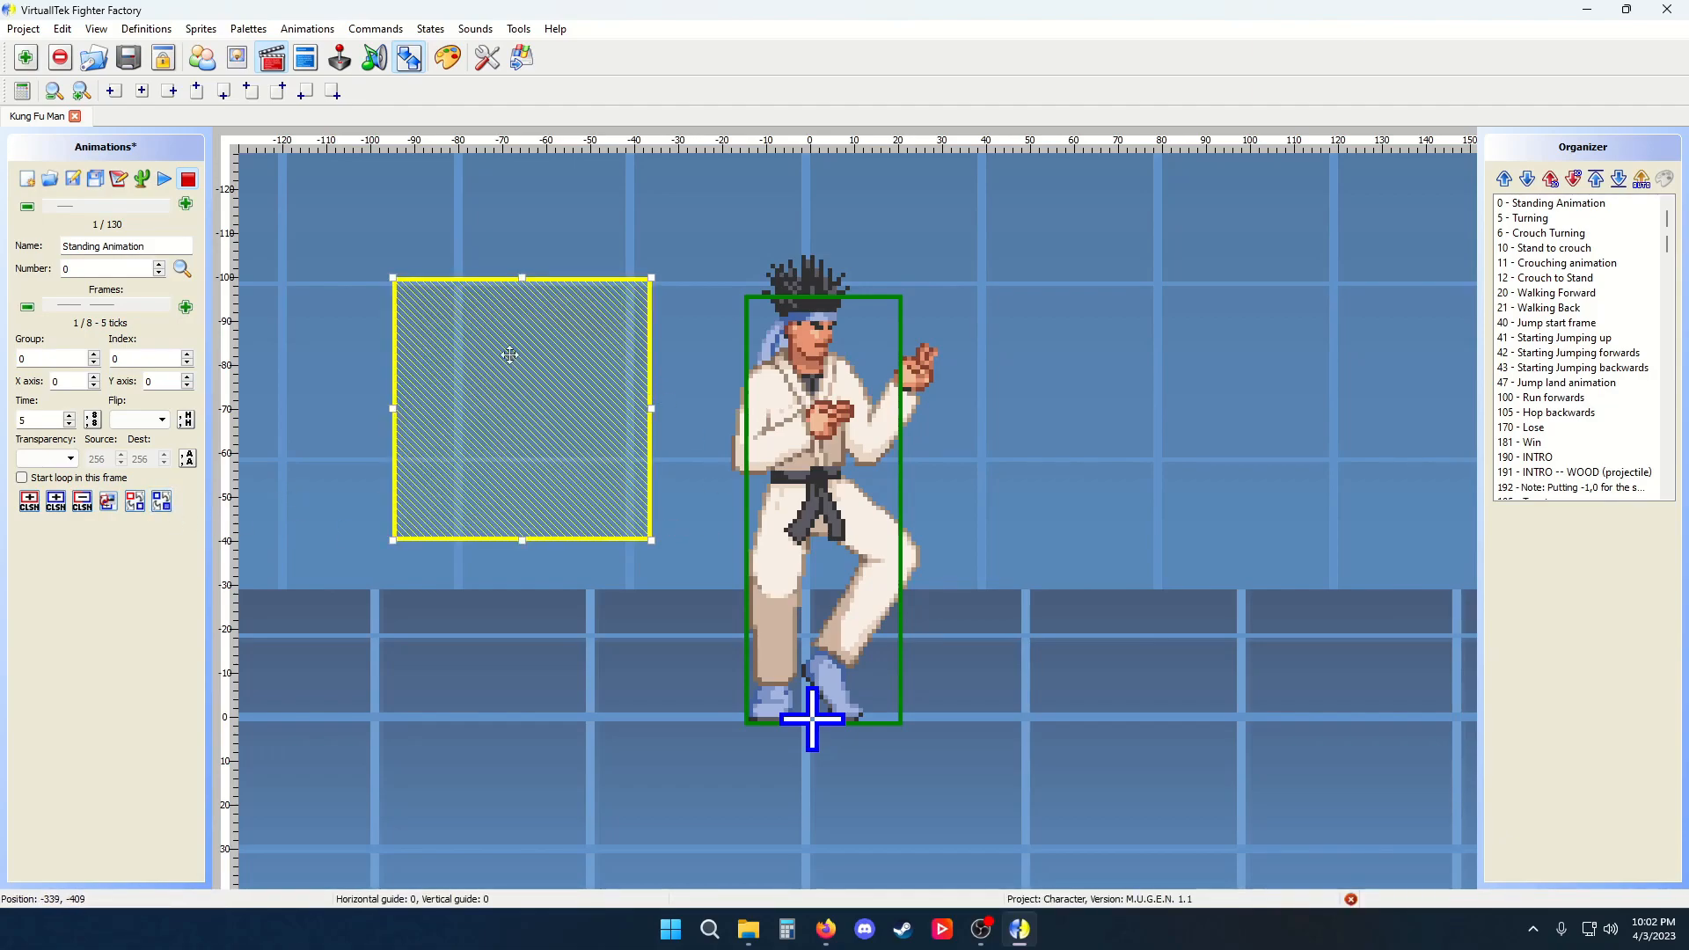
click(165, 178)
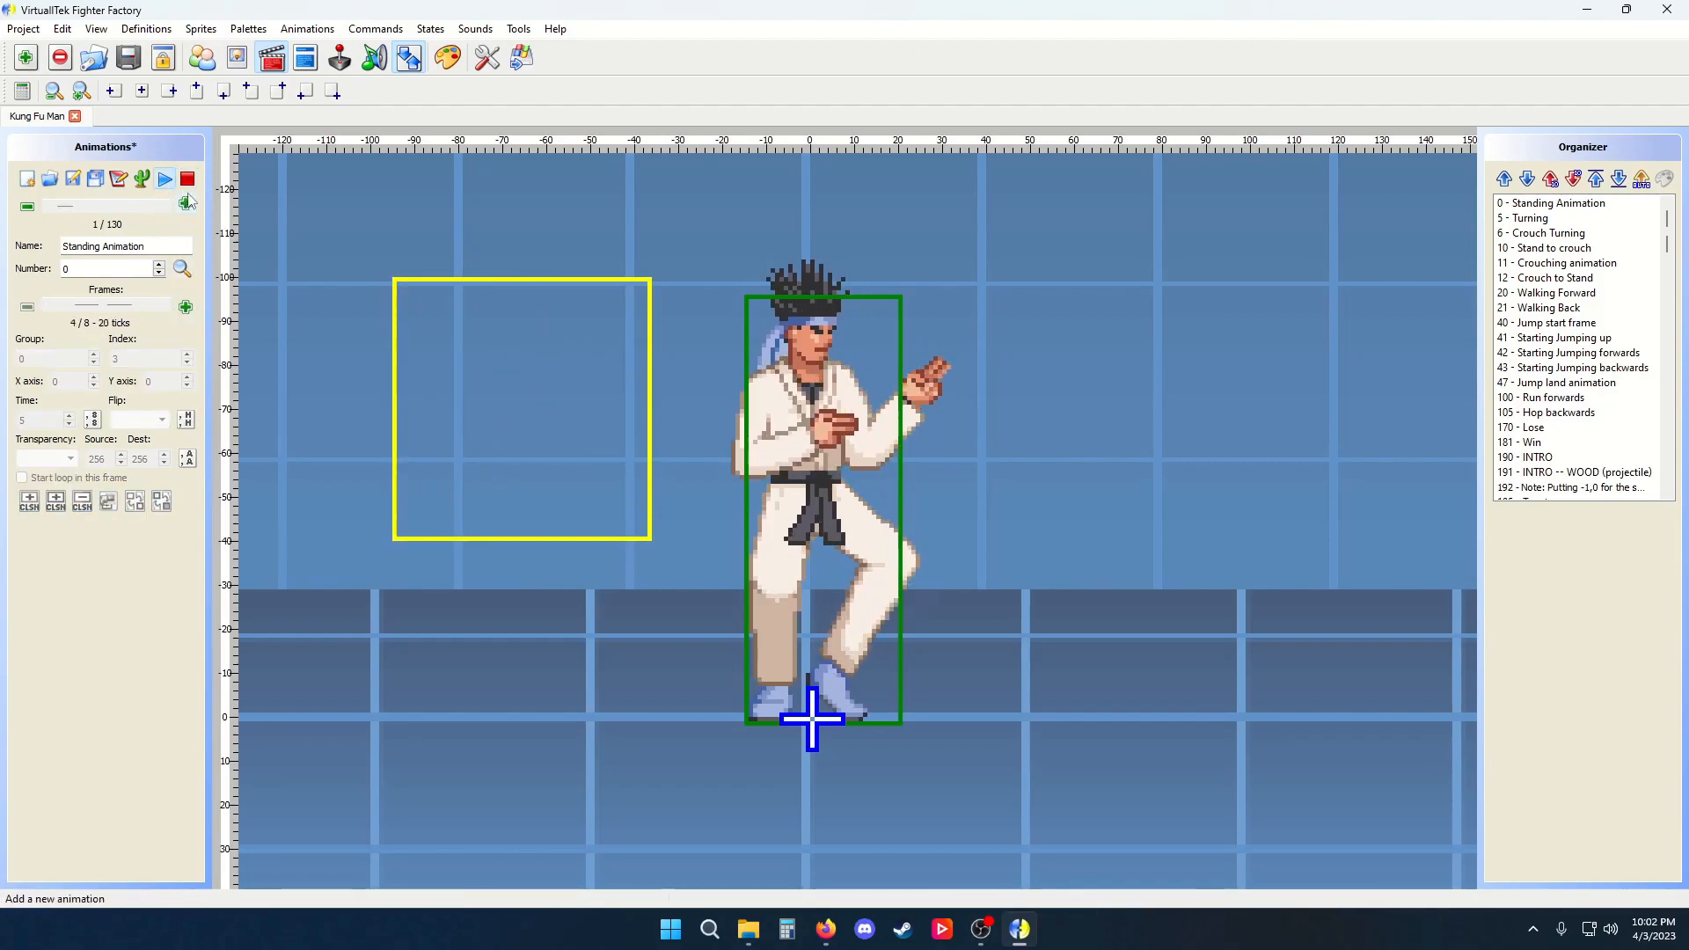
click(186, 179)
On the first frame, select the left default box and delete it
drag(126, 304, 69, 304)
click(449, 353)
key(Delete)
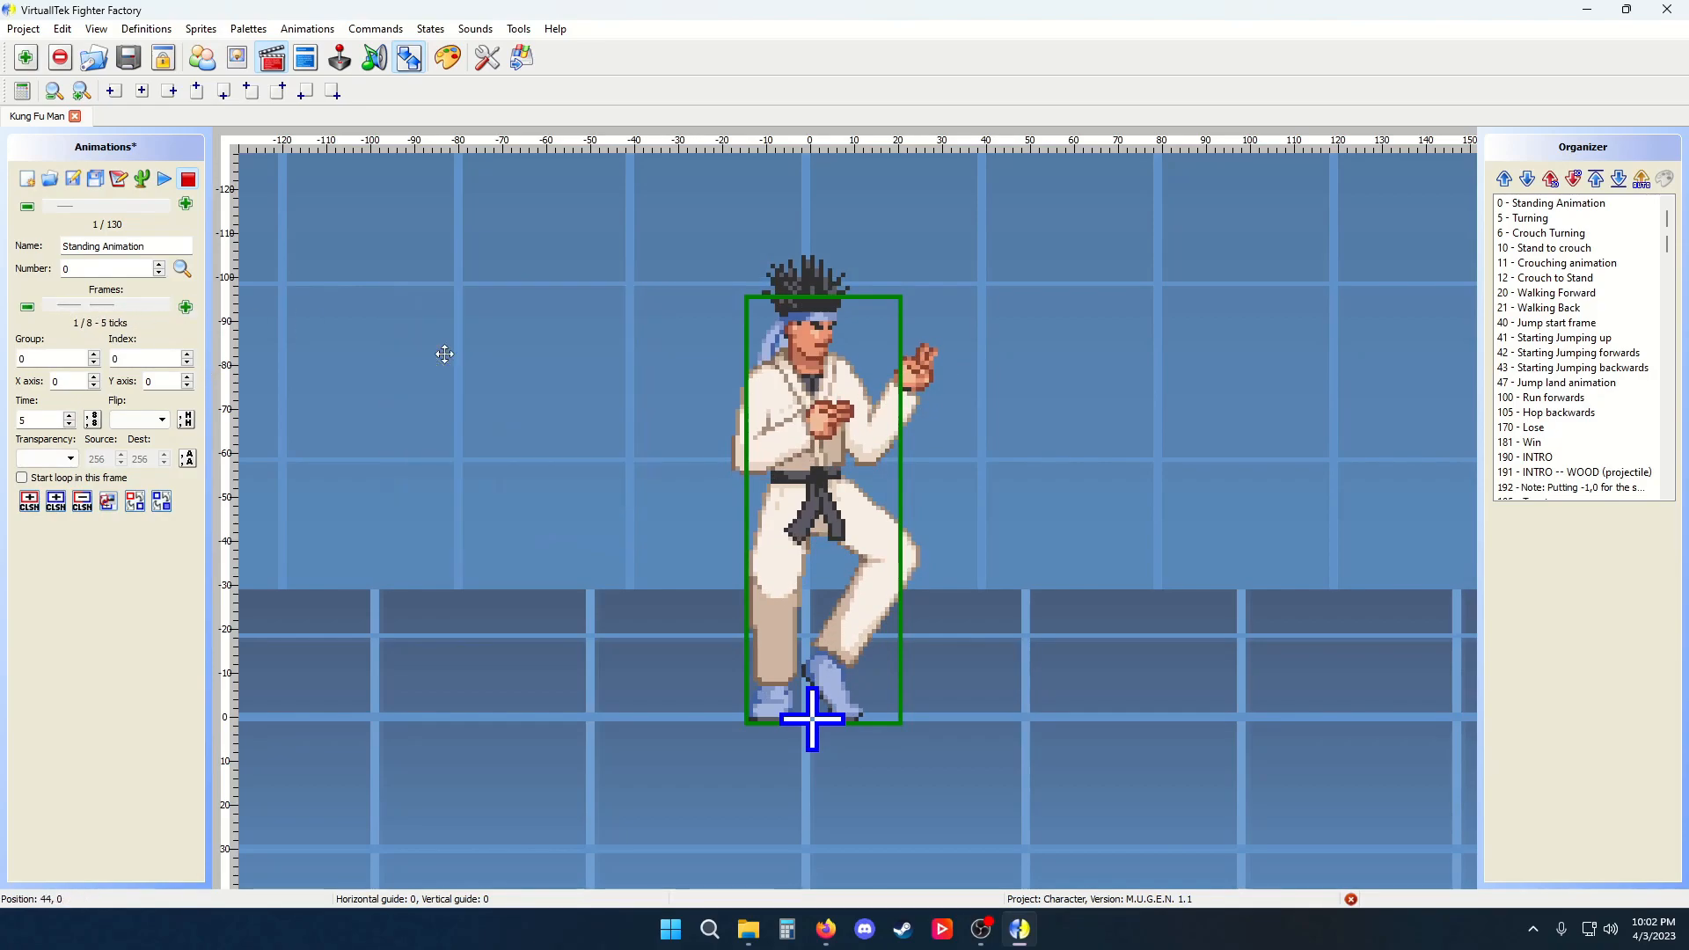
Turn the character's default Clsn2 box into a normal Clsn2 box and play and stop the animation
click(783, 428)
click(160, 503)
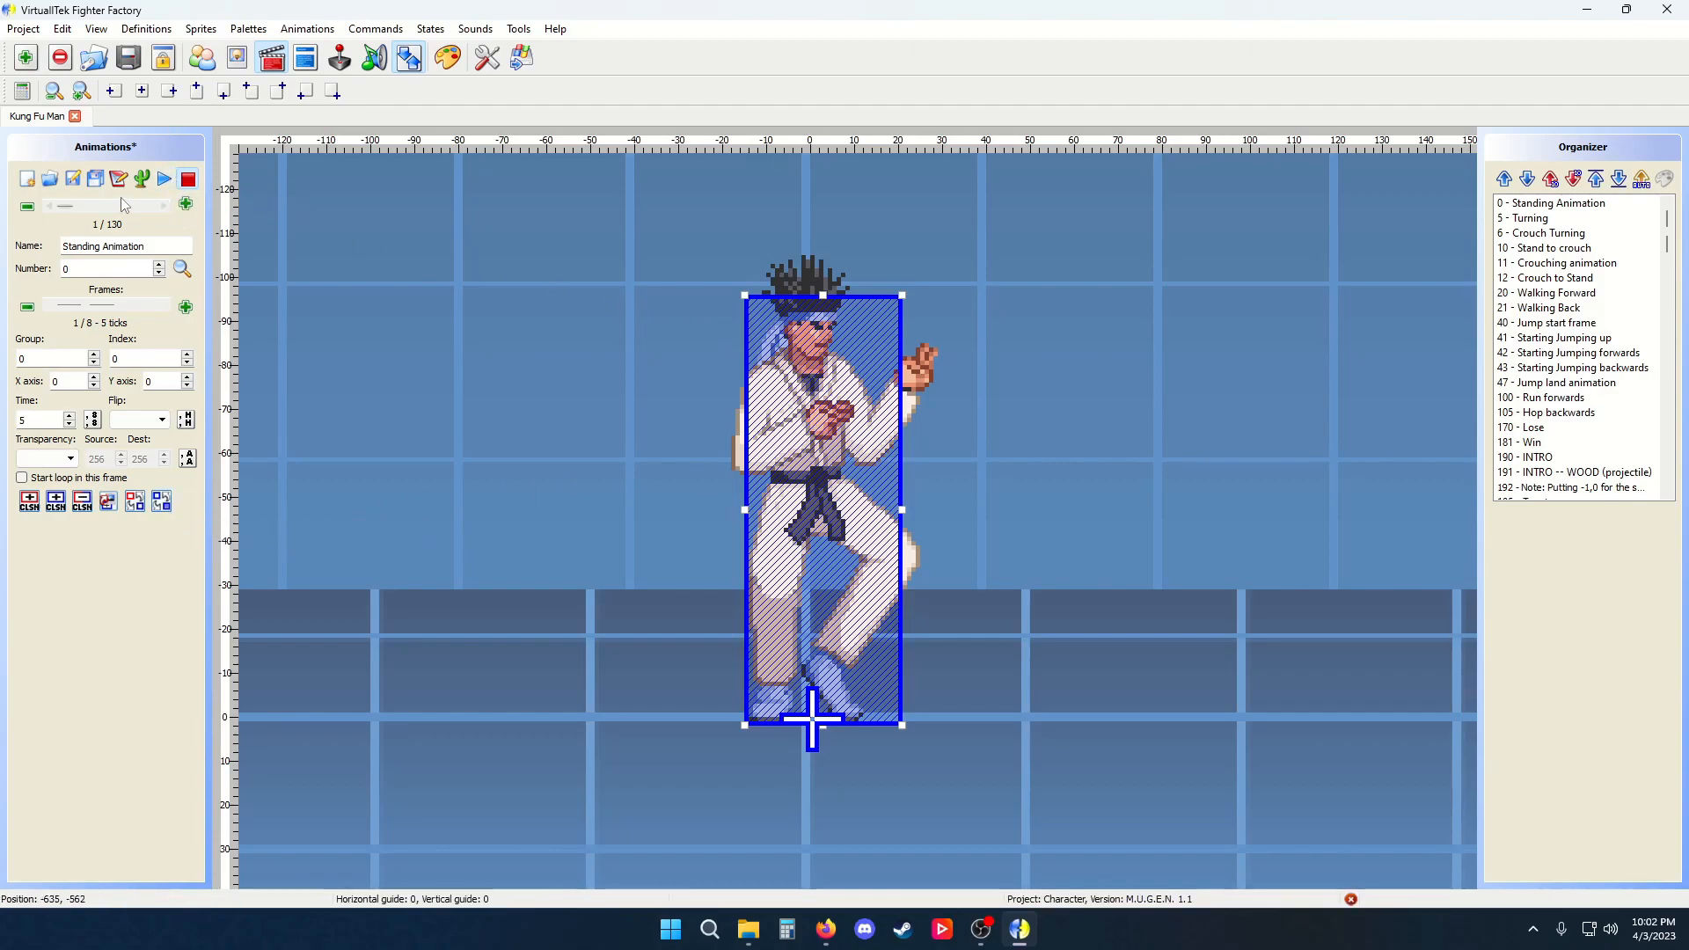
click(165, 179)
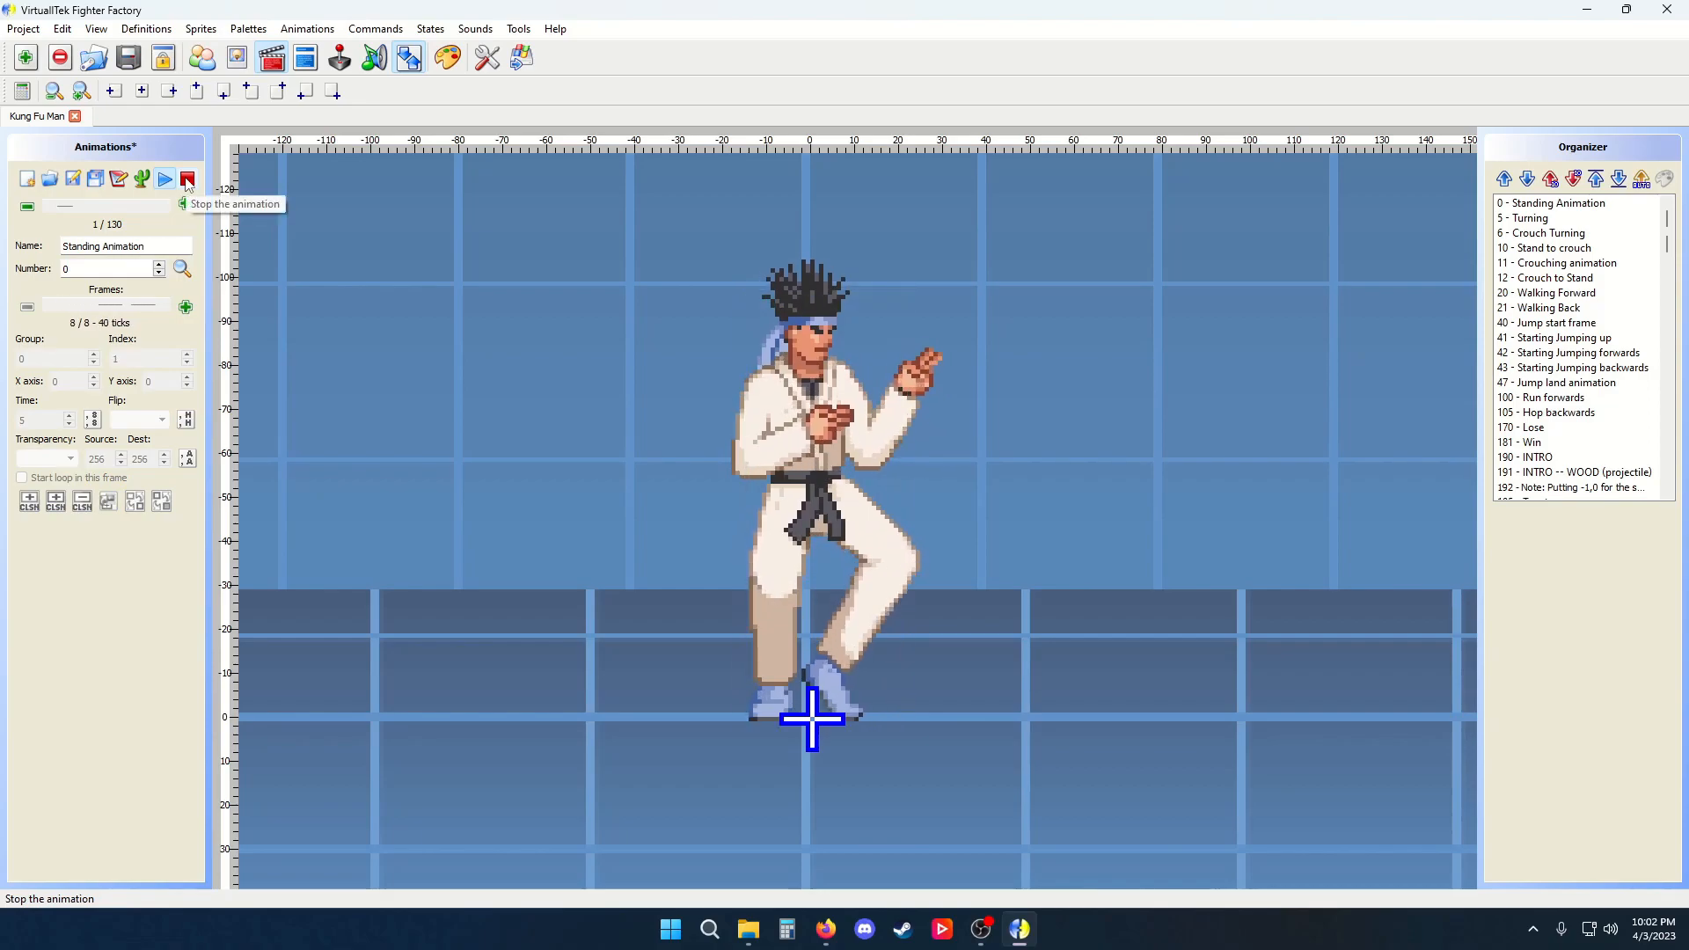
click(188, 180)
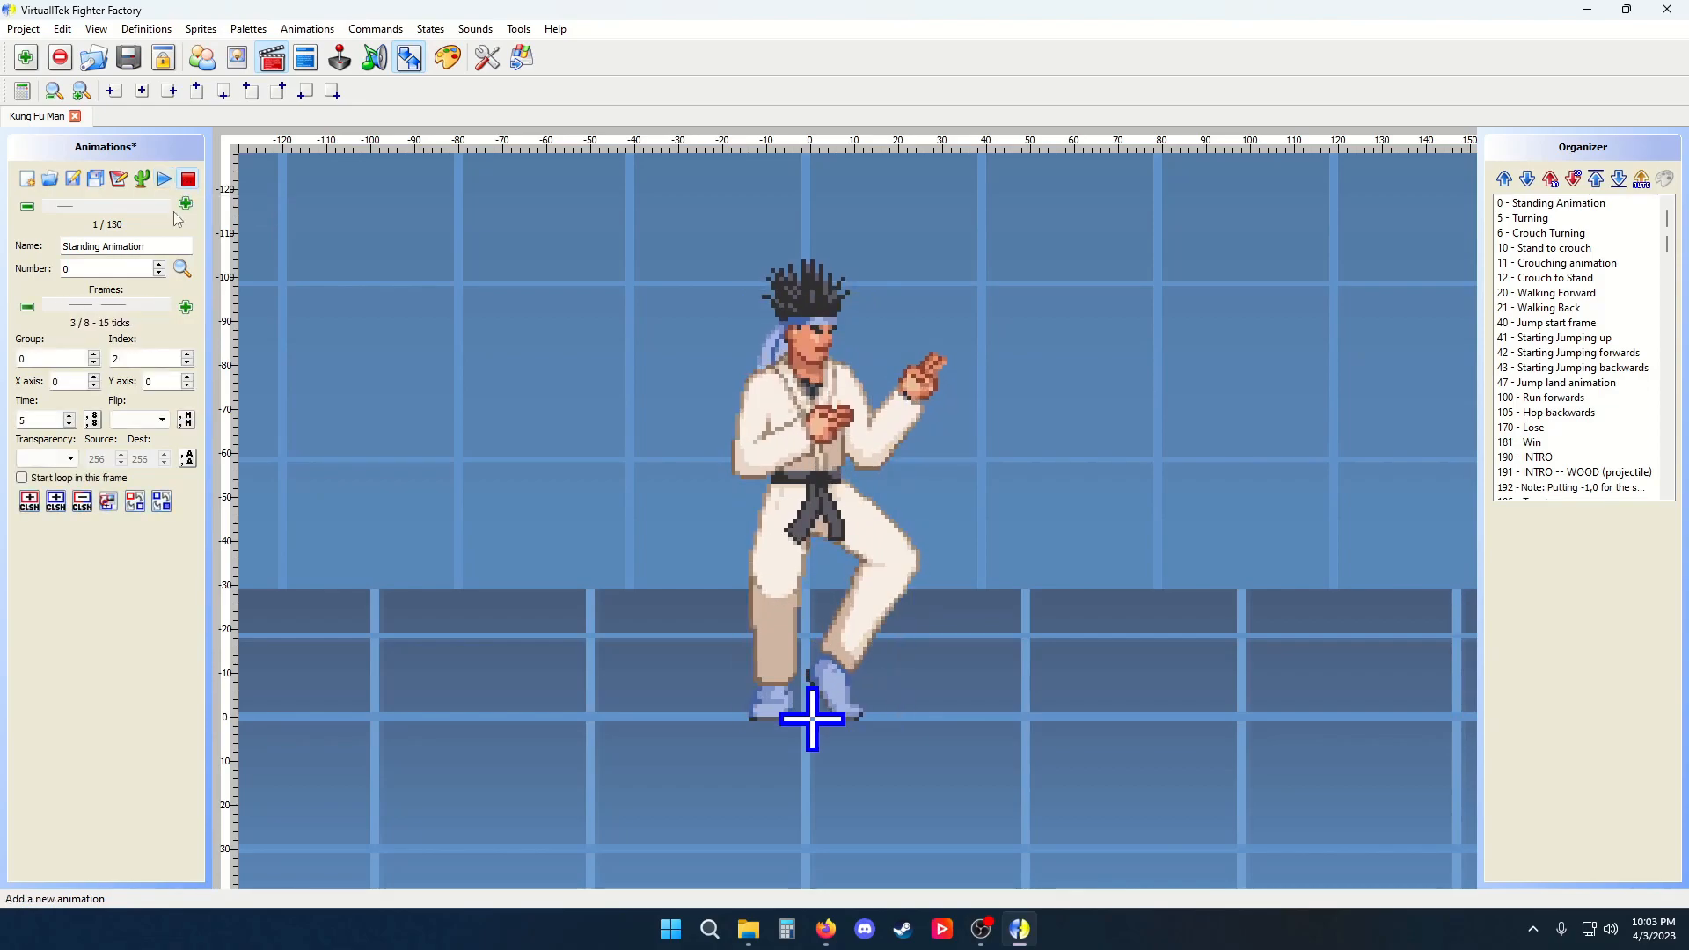
Turn the character's box back into a default Clsn2 box and play and stop the animation
click(820, 397)
click(161, 501)
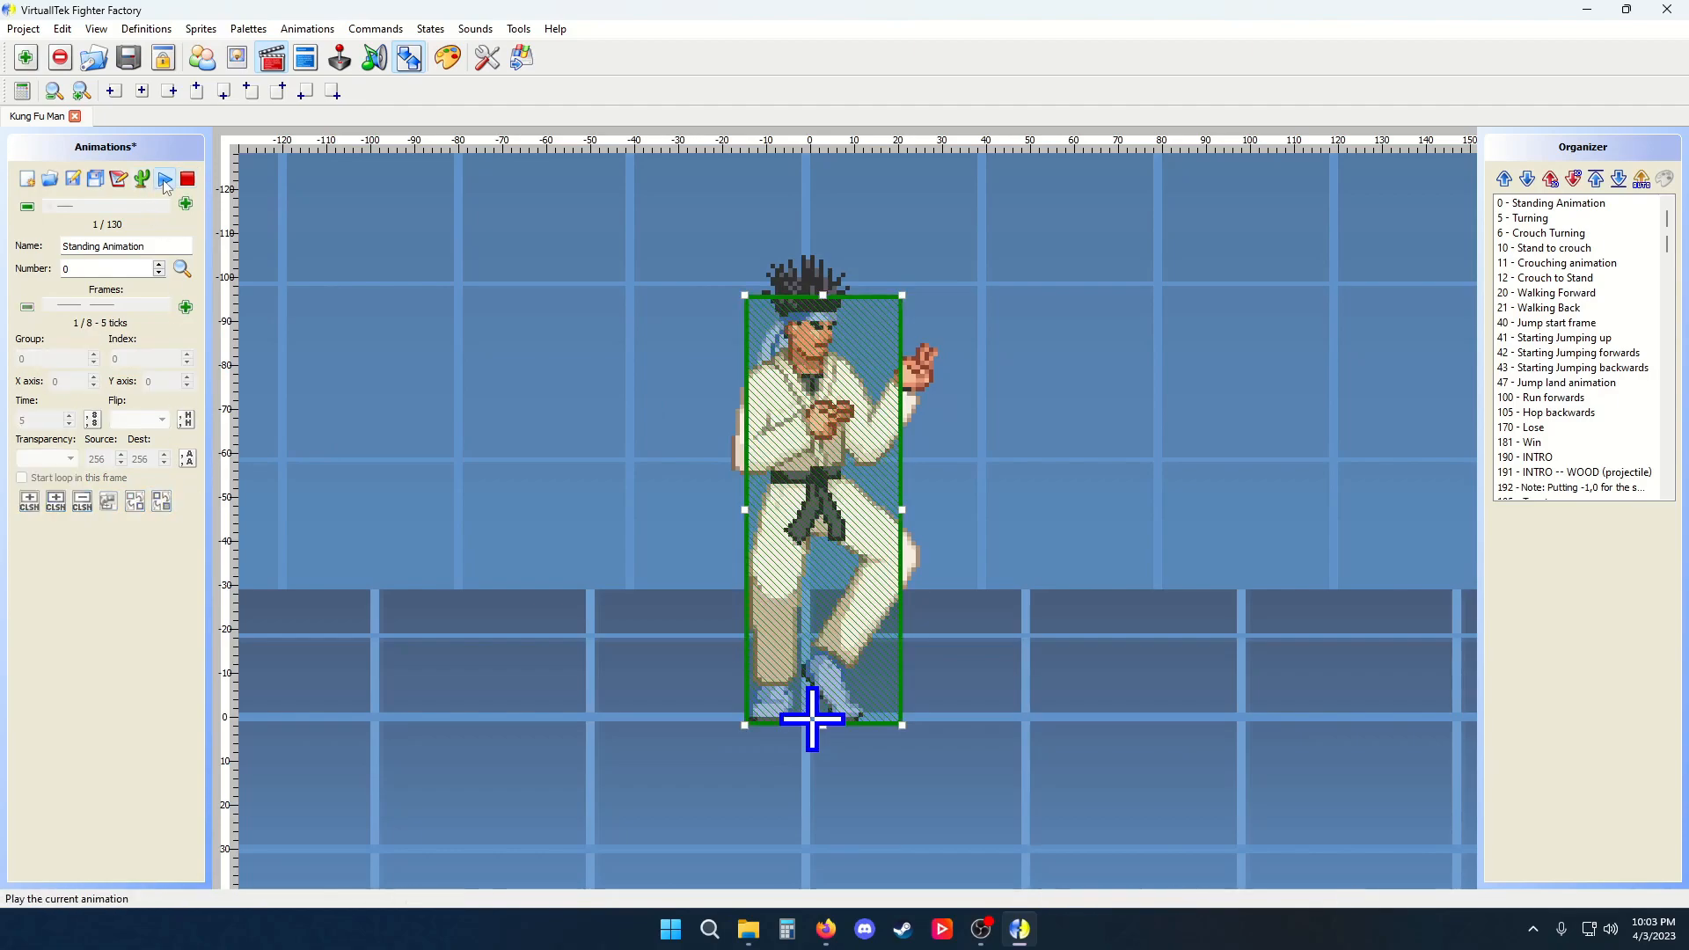
click(166, 180)
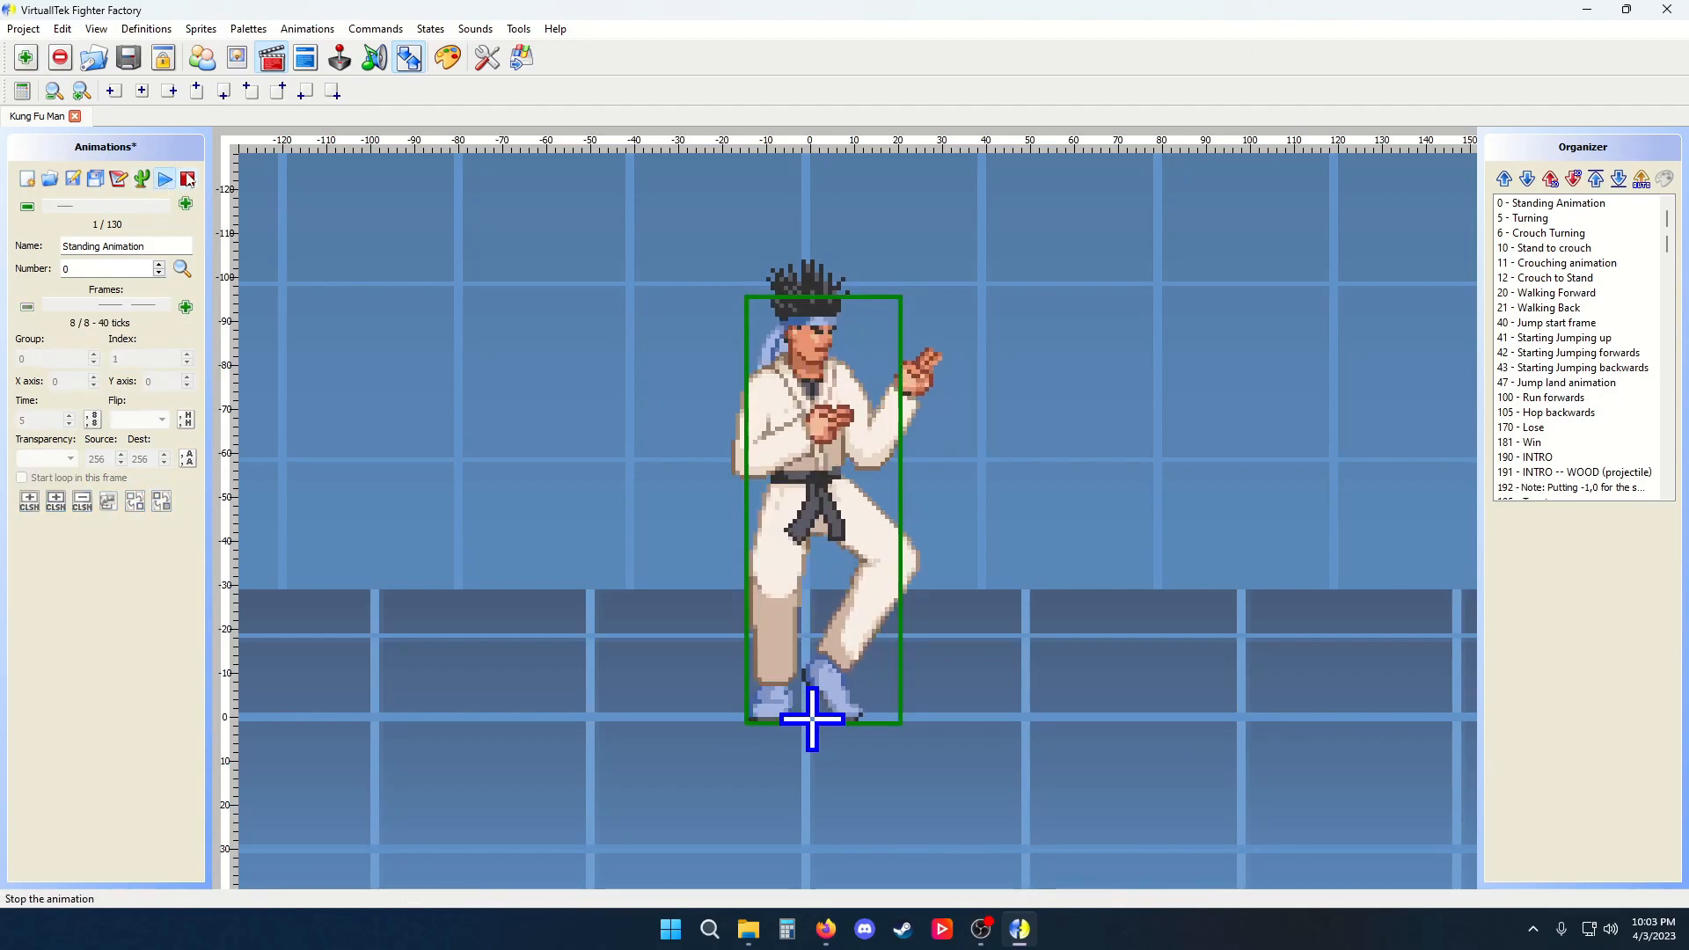
click(187, 179)
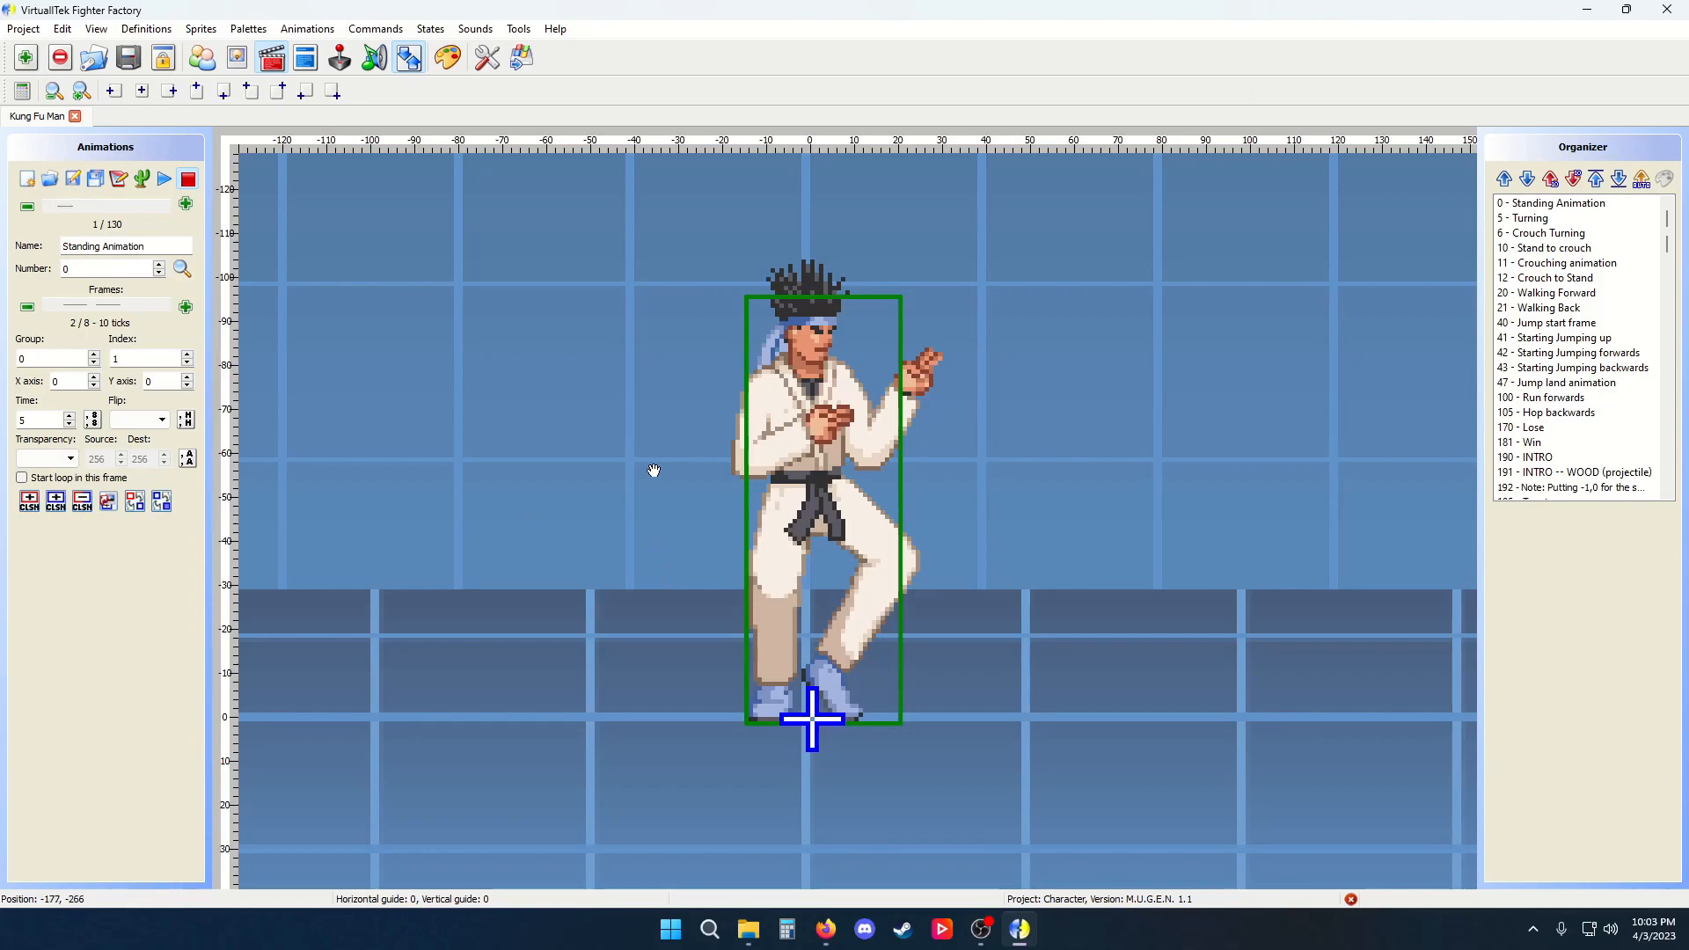
Open the thumbnails panel and scroll the frame's X scale and angle values
click(408, 57)
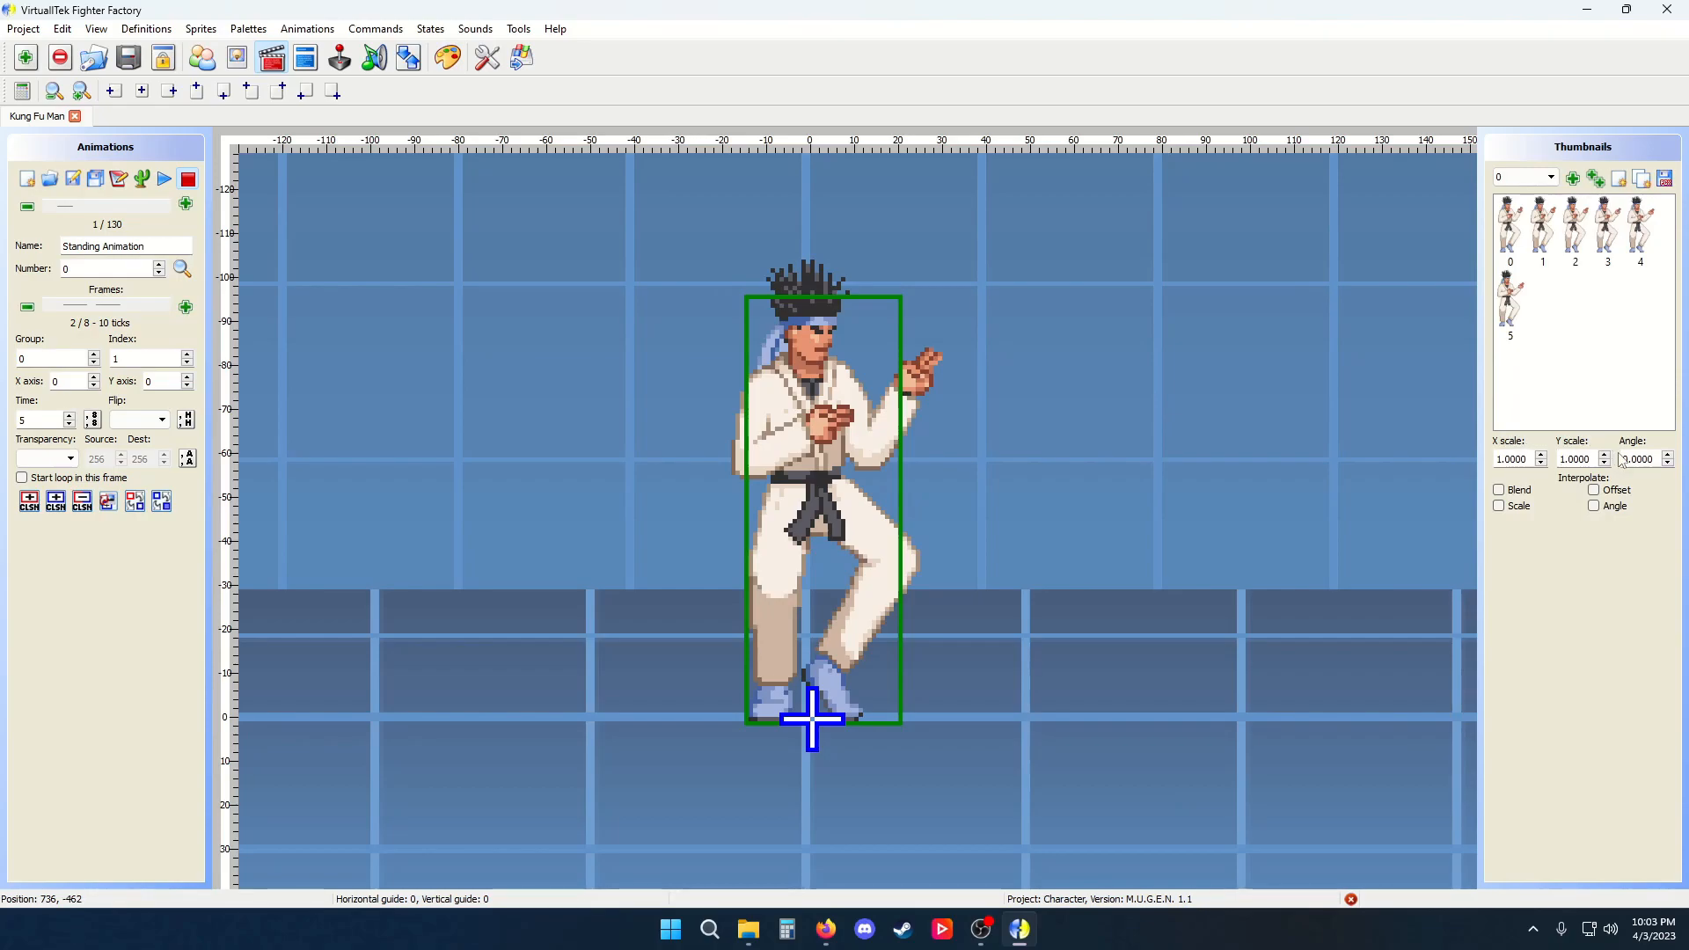
scroll(1516, 456, up, 10)
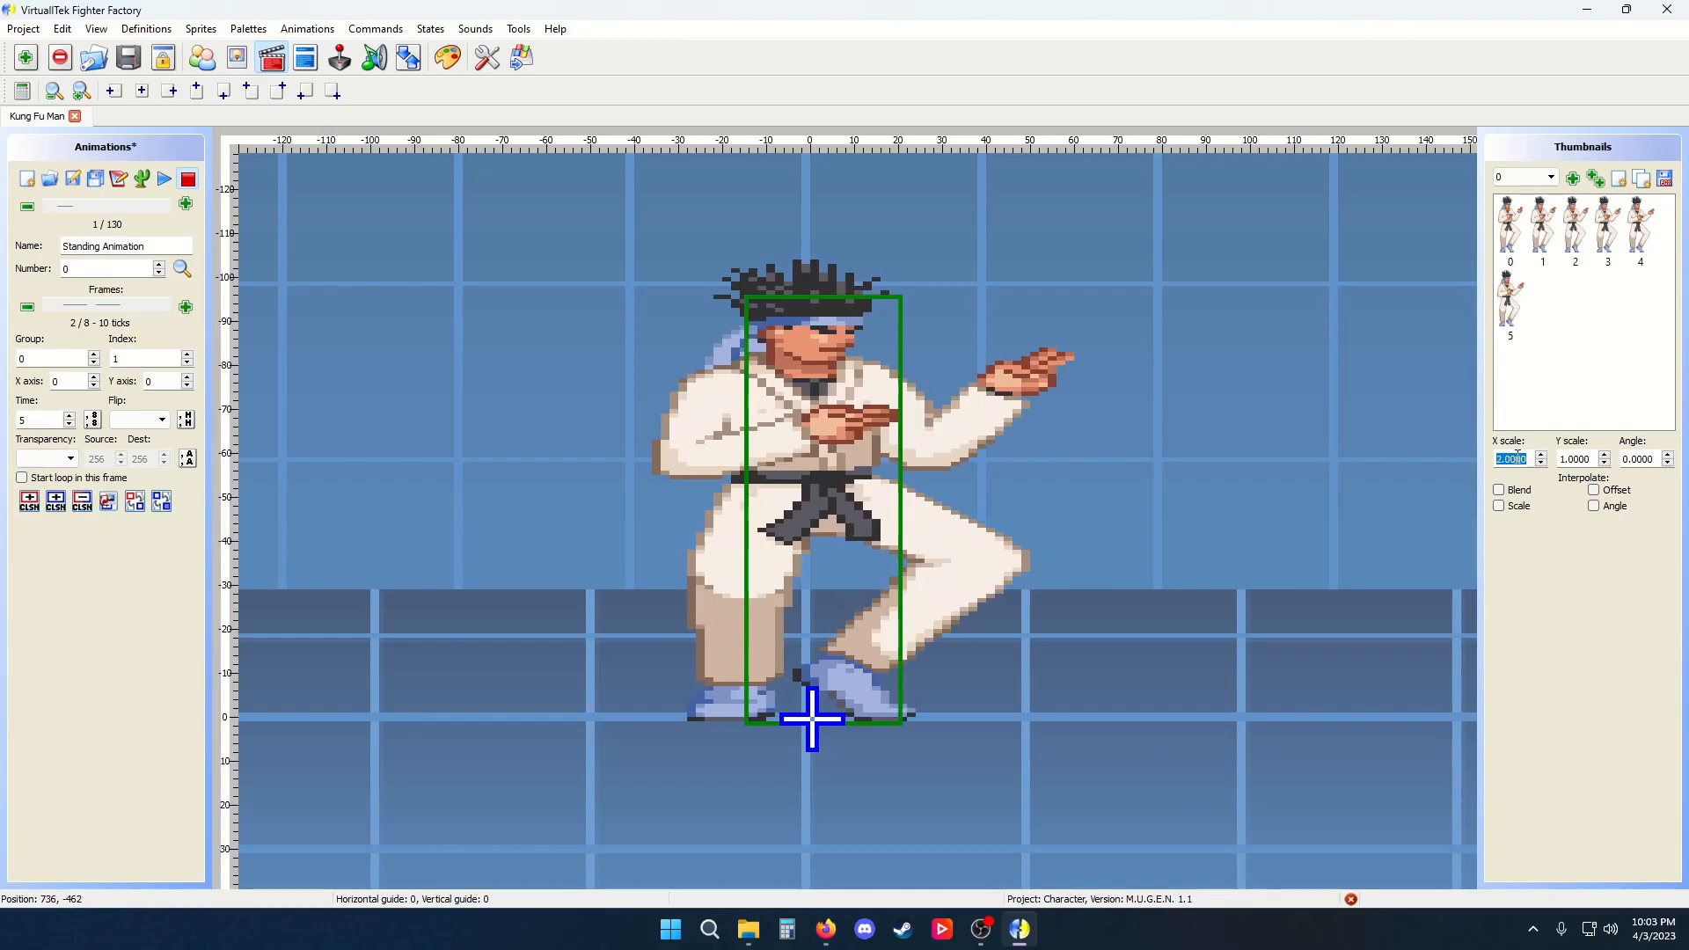
scroll(1517, 457, down, 15)
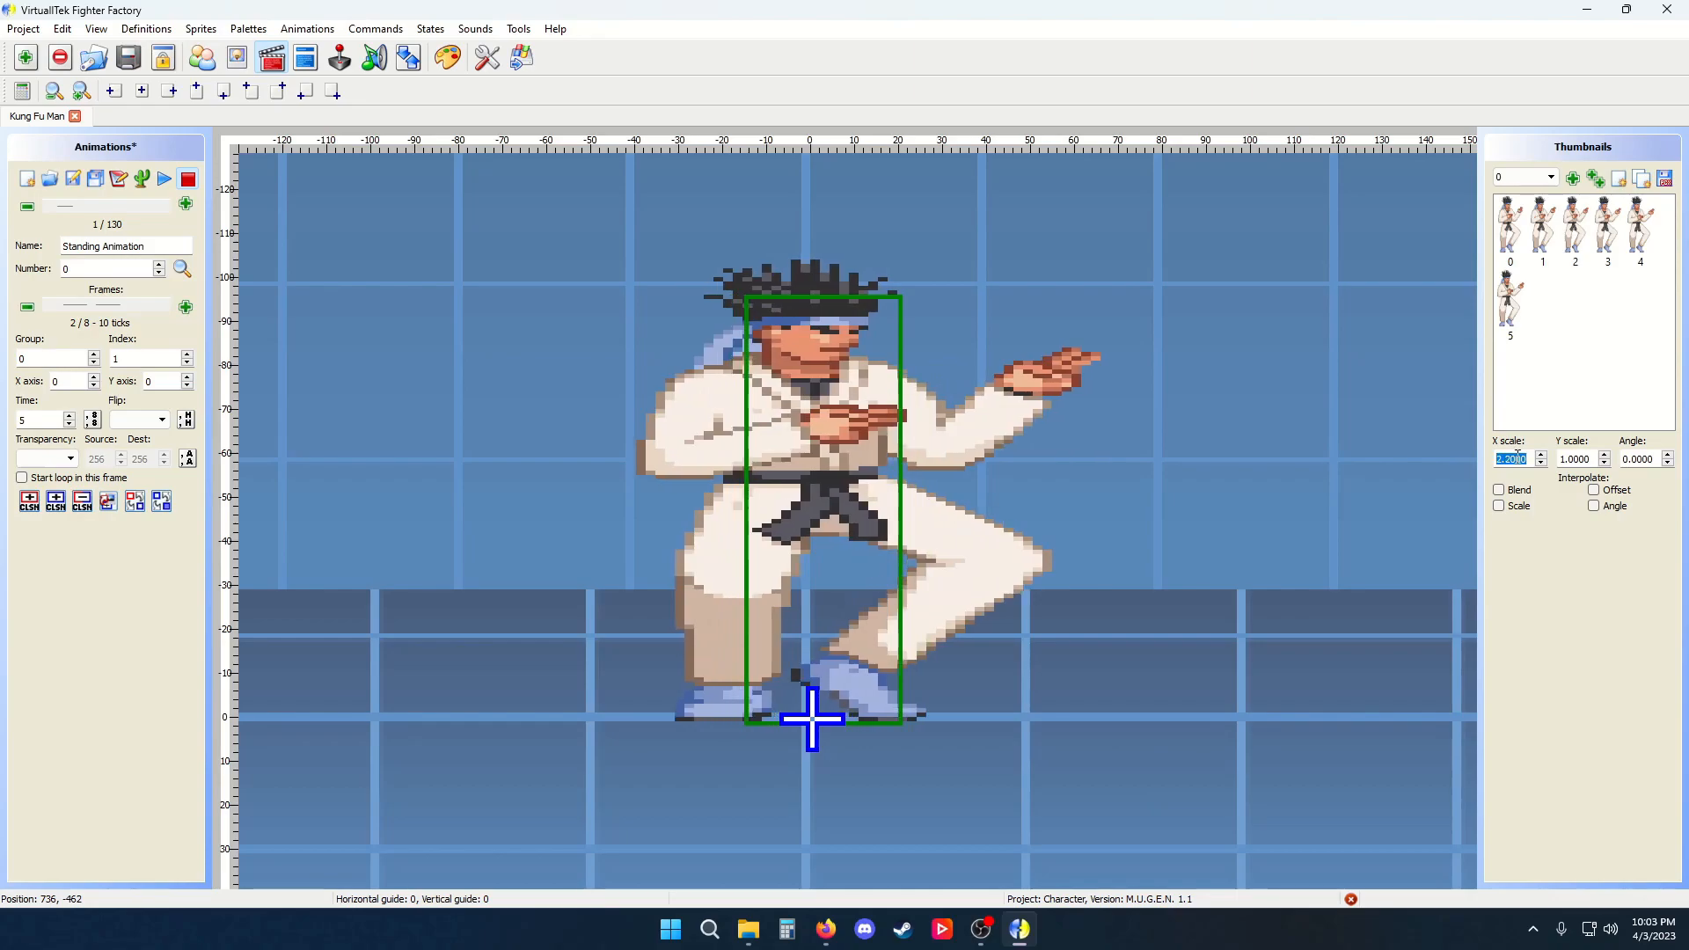
scroll(1515, 456, up, 5)
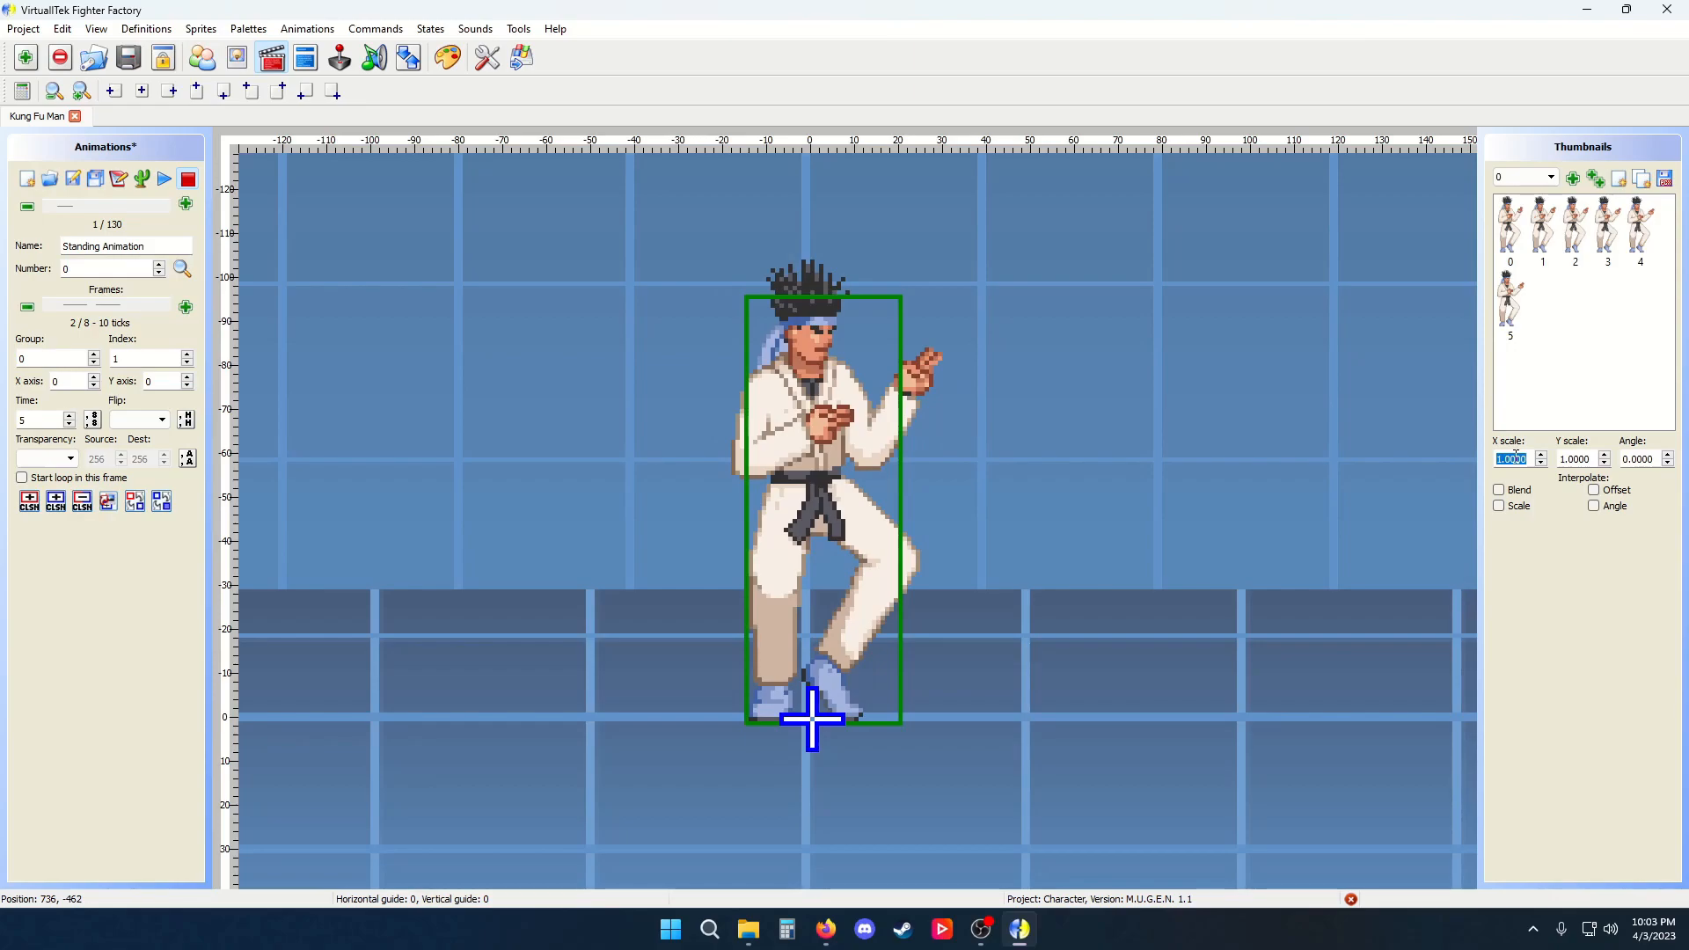
scroll(1515, 456, up, 1)
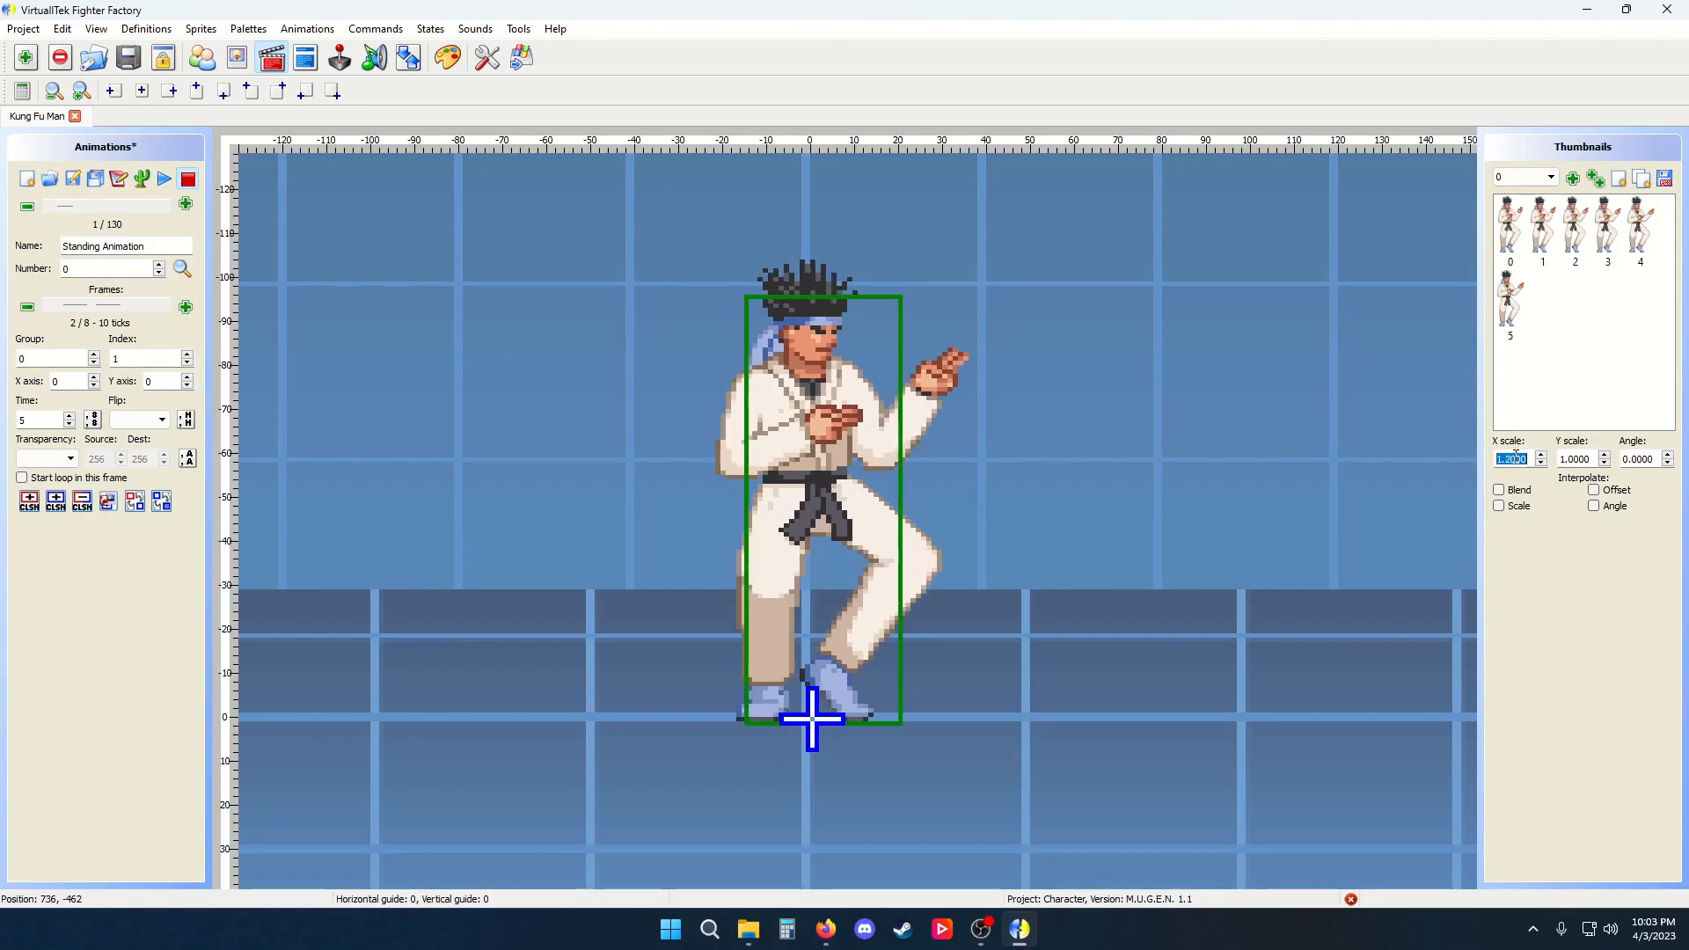
scroll(1641, 459, down, 10)
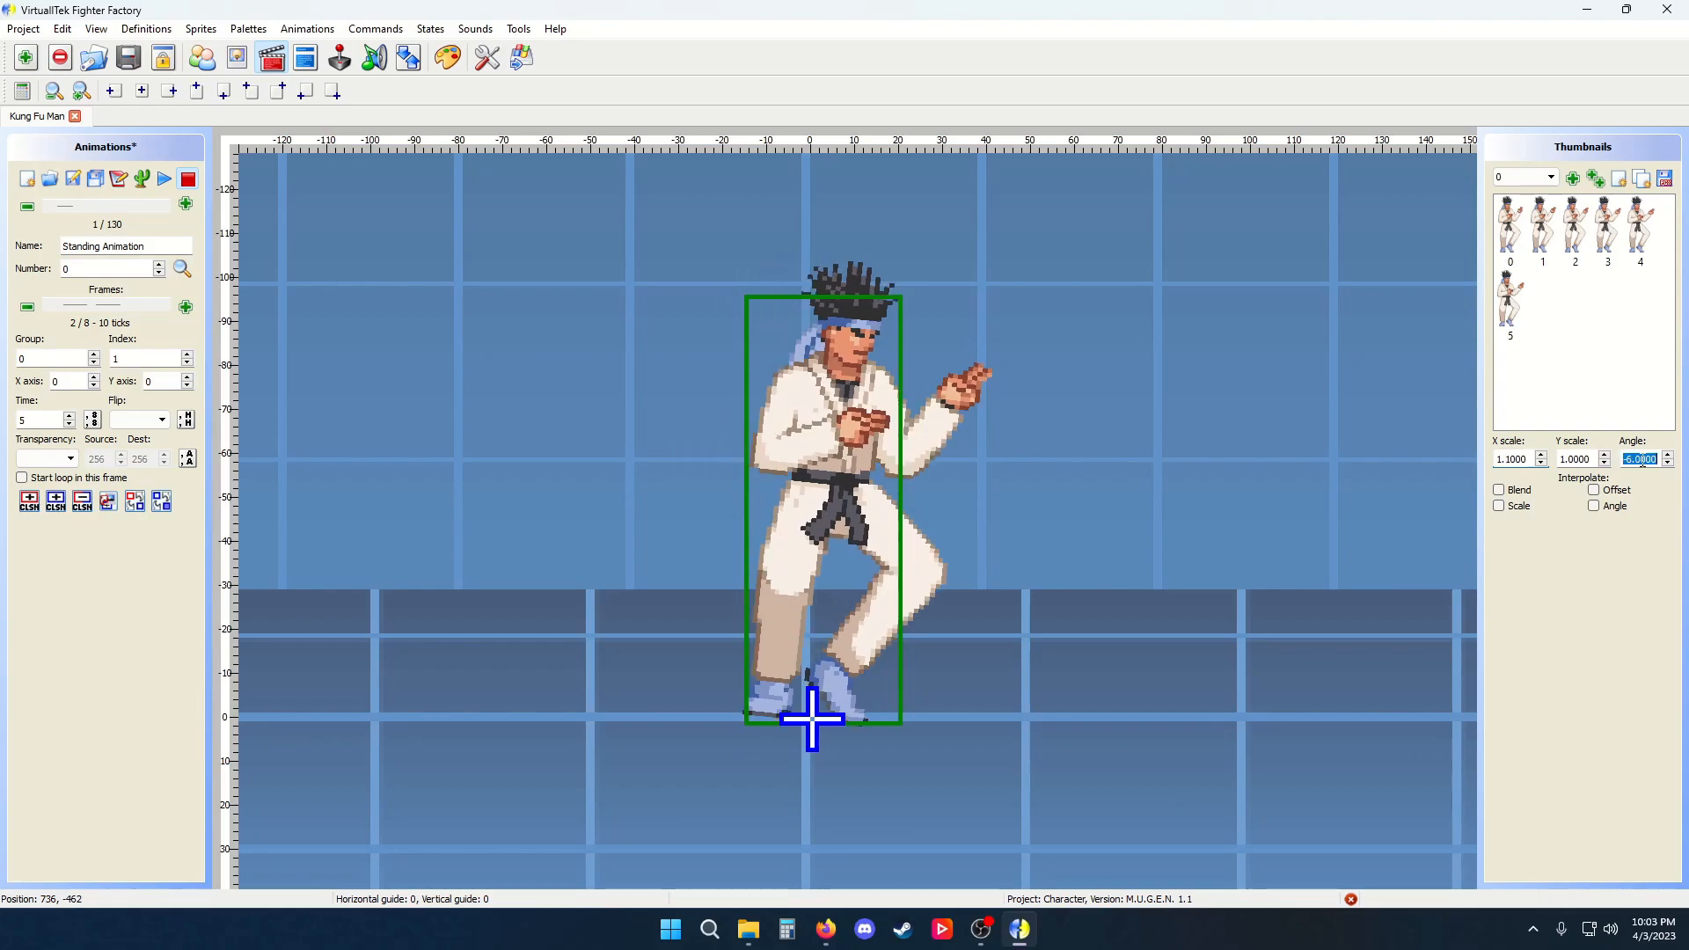
scroll(1642, 459, down, 20)
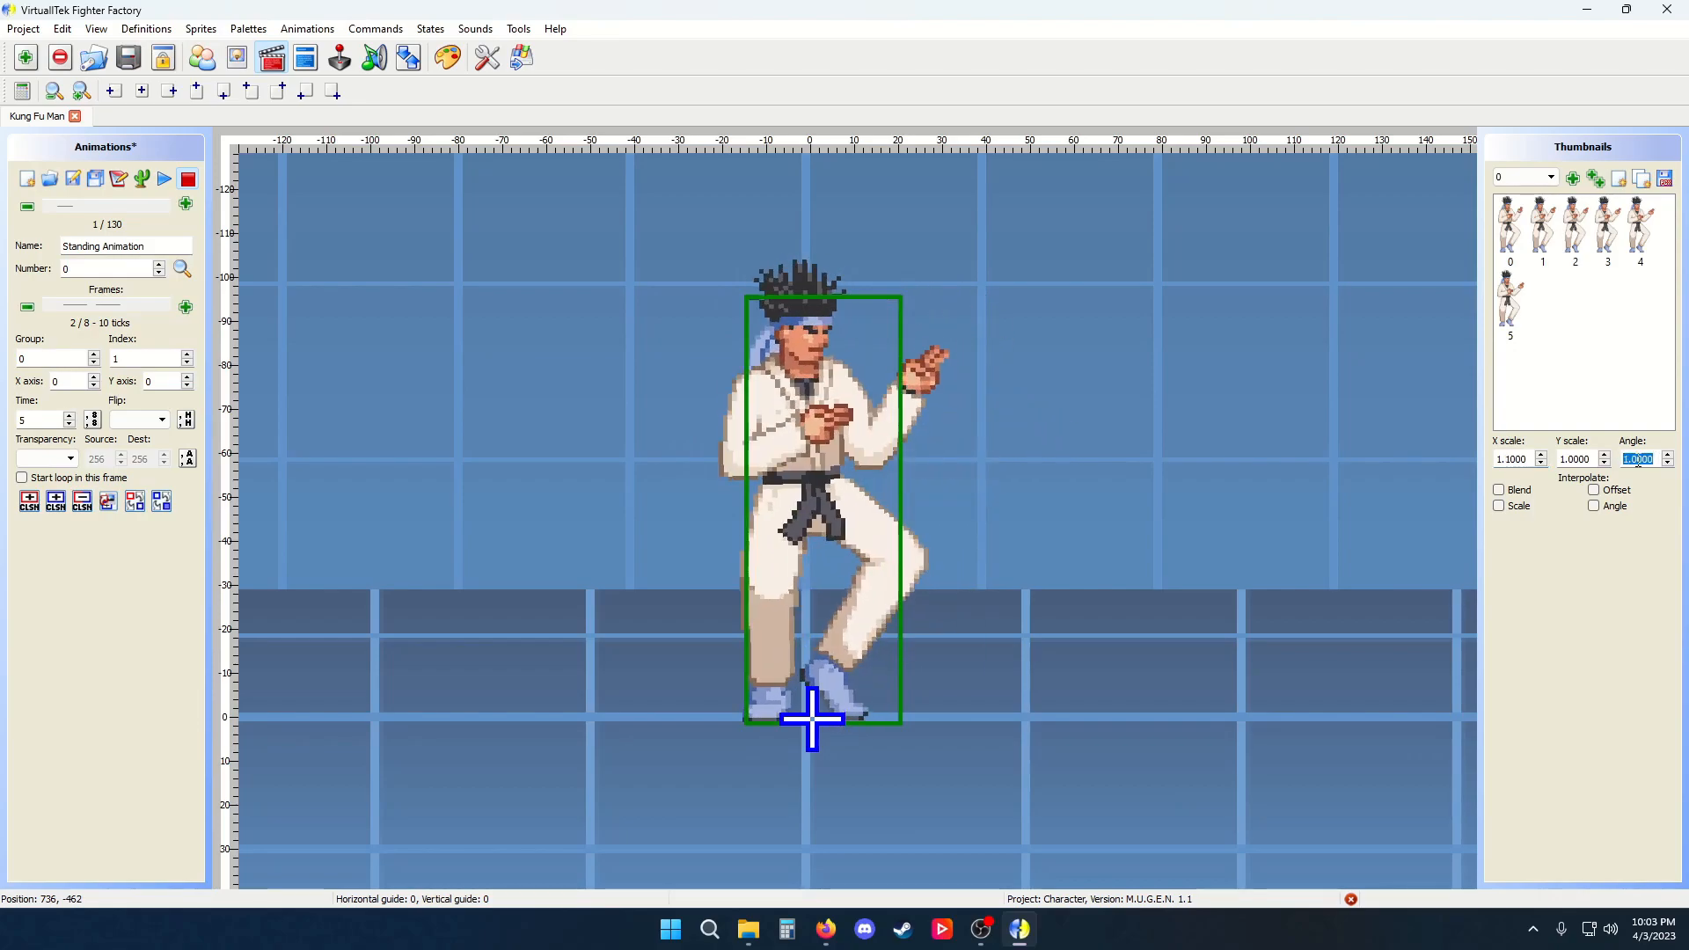
scroll(1626, 461, down, 10)
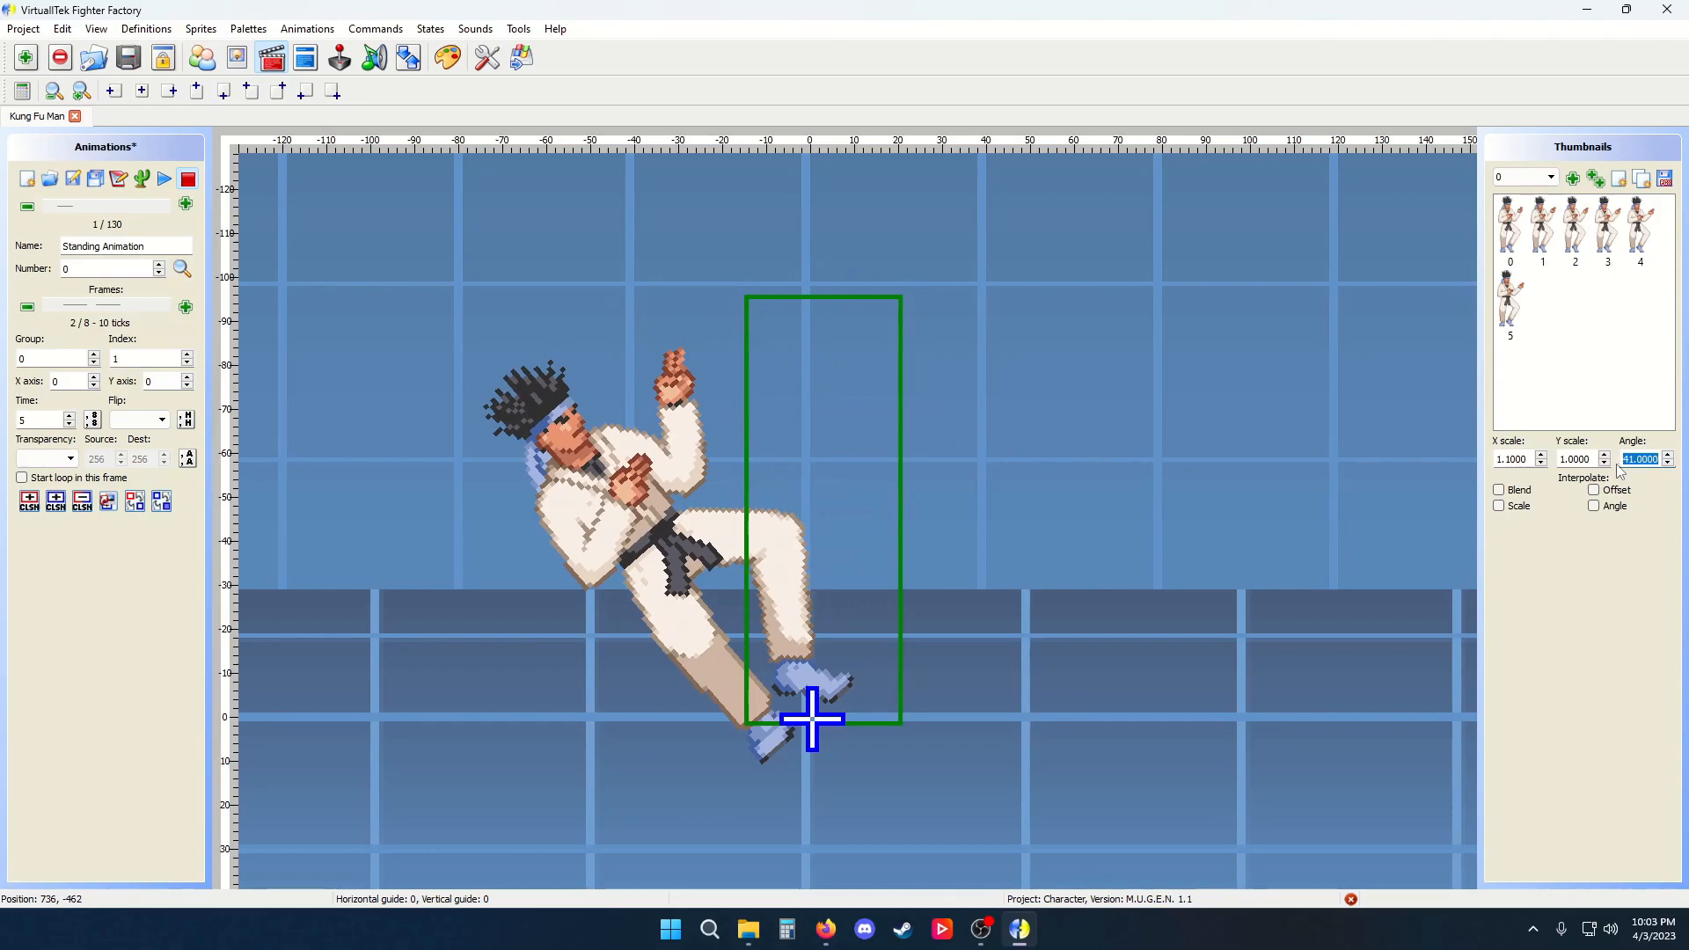
Scroll the frame's angle and Y scale values to rotate and stretch the character
scroll(1621, 471, up, 20)
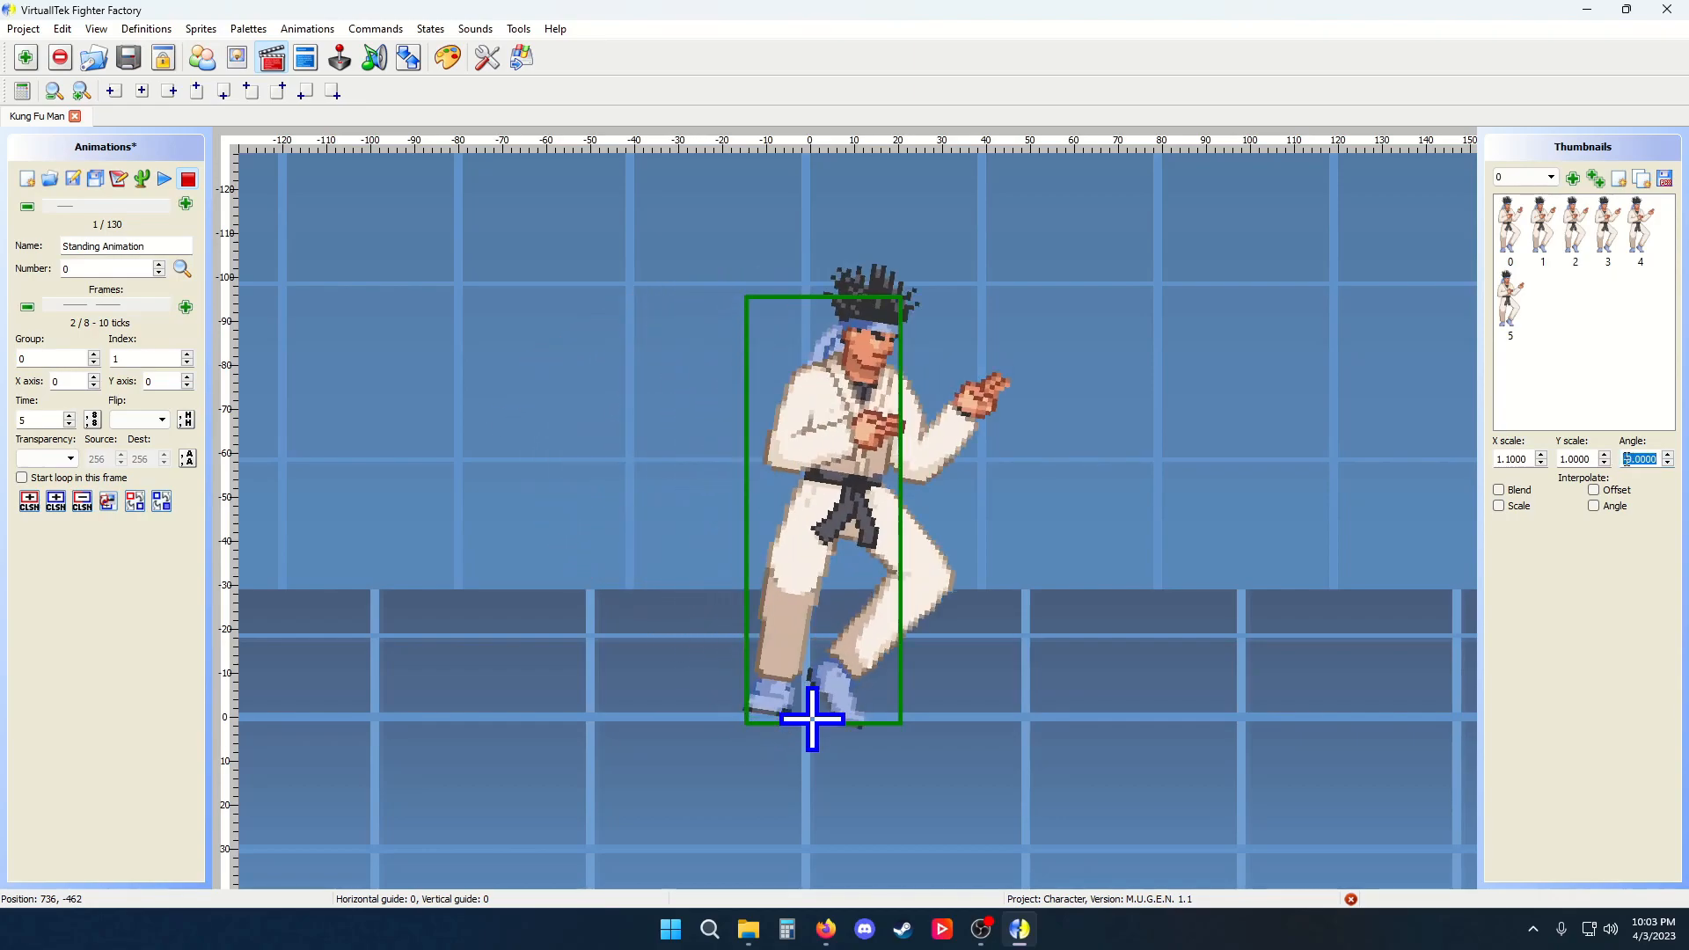
scroll(1626, 461, down, 20)
scroll(1573, 456, down, 6)
scroll(1573, 456, up, 6)
scroll(1574, 455, up, 20)
scroll(1579, 446, down, 20)
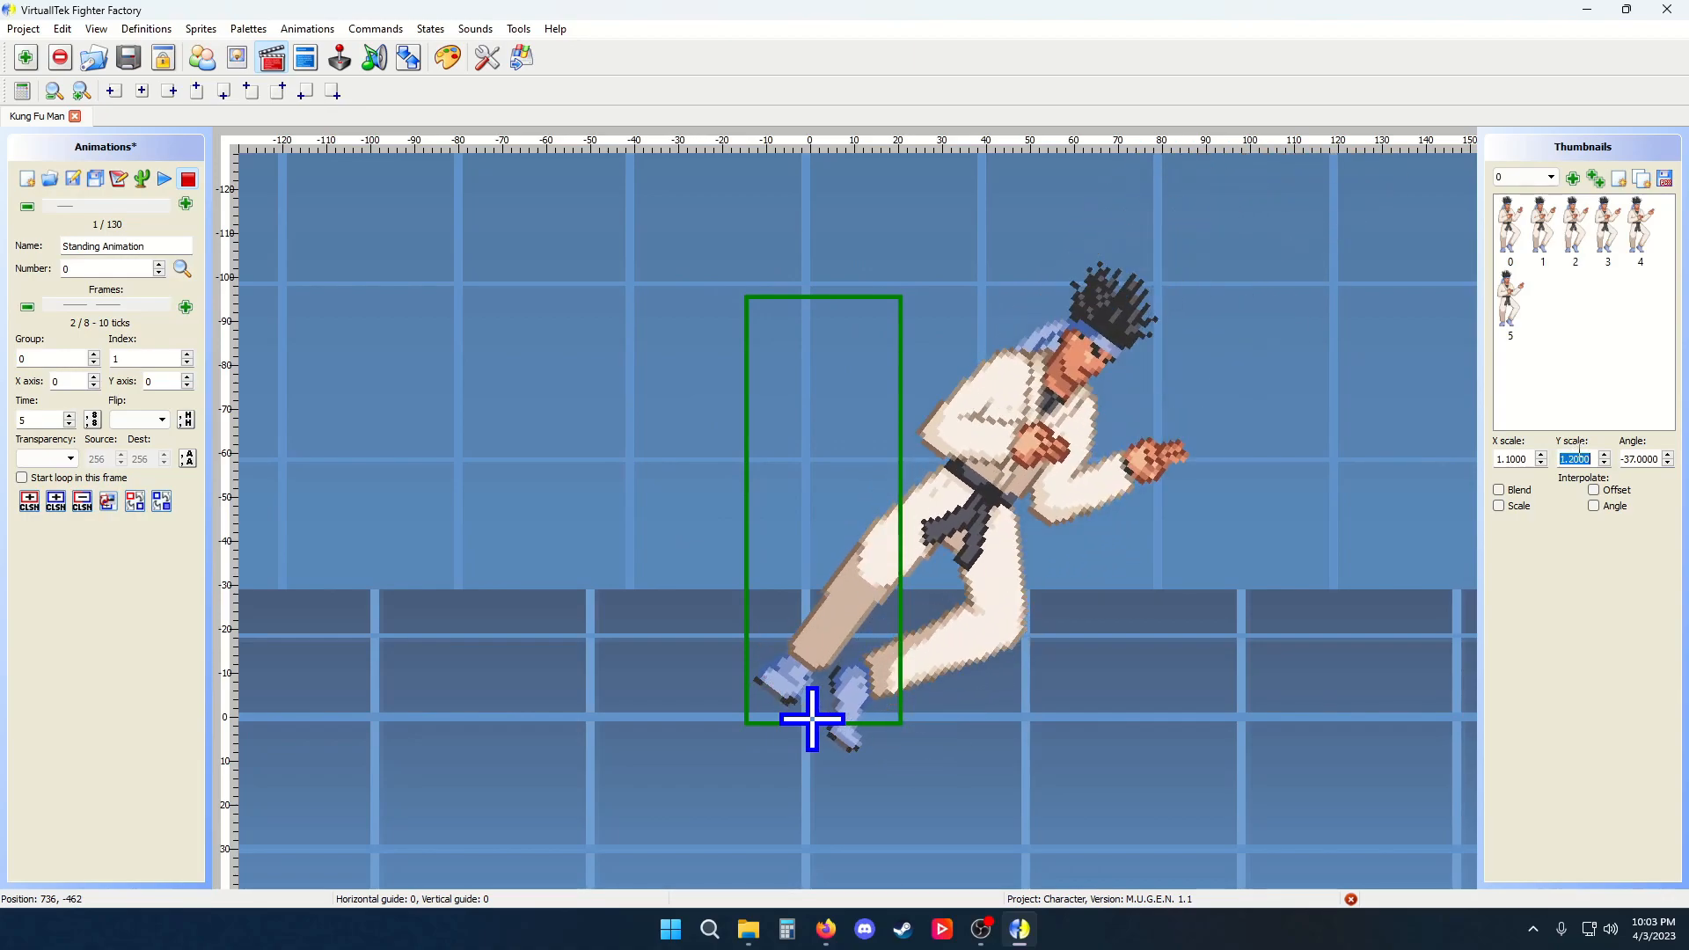
scroll(1580, 447, down, 5)
scroll(1511, 457, up, 16)
scroll(1574, 457, up, 6)
scroll(1574, 455, up, 8)
Reset the X scale and Y scale to 1 and the angle to 0, then return to the first frame
click(1523, 458)
drag(1494, 461, 1393, 468)
text(1)
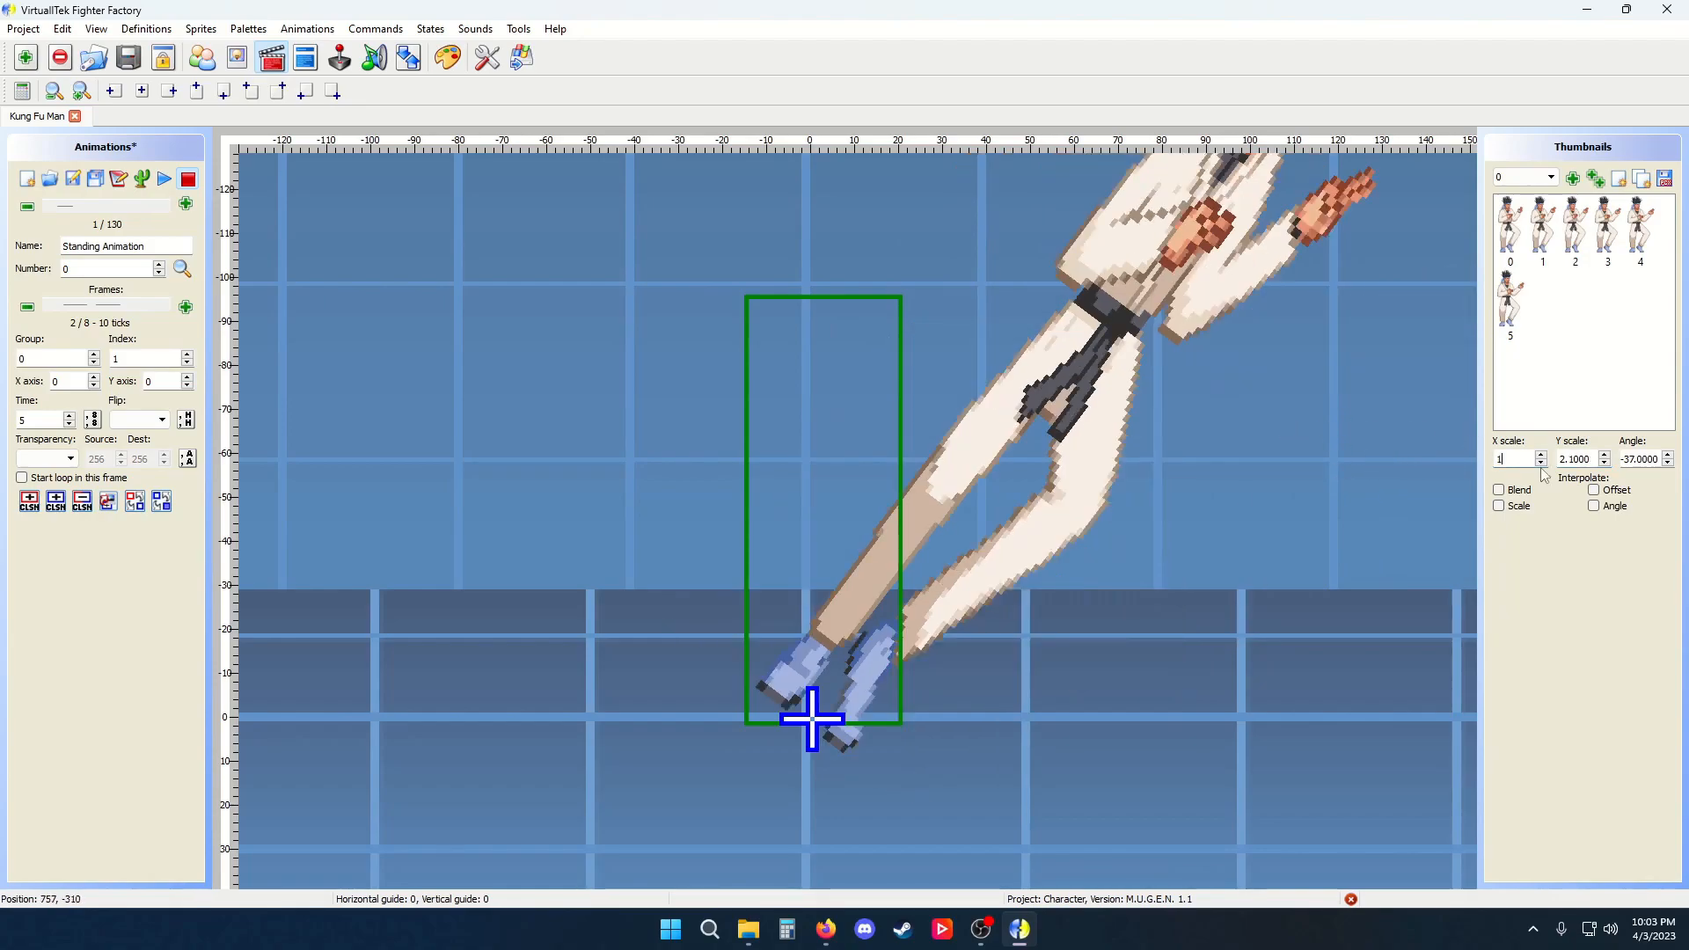
double_click(1590, 458)
text(1)
double_click(1637, 458)
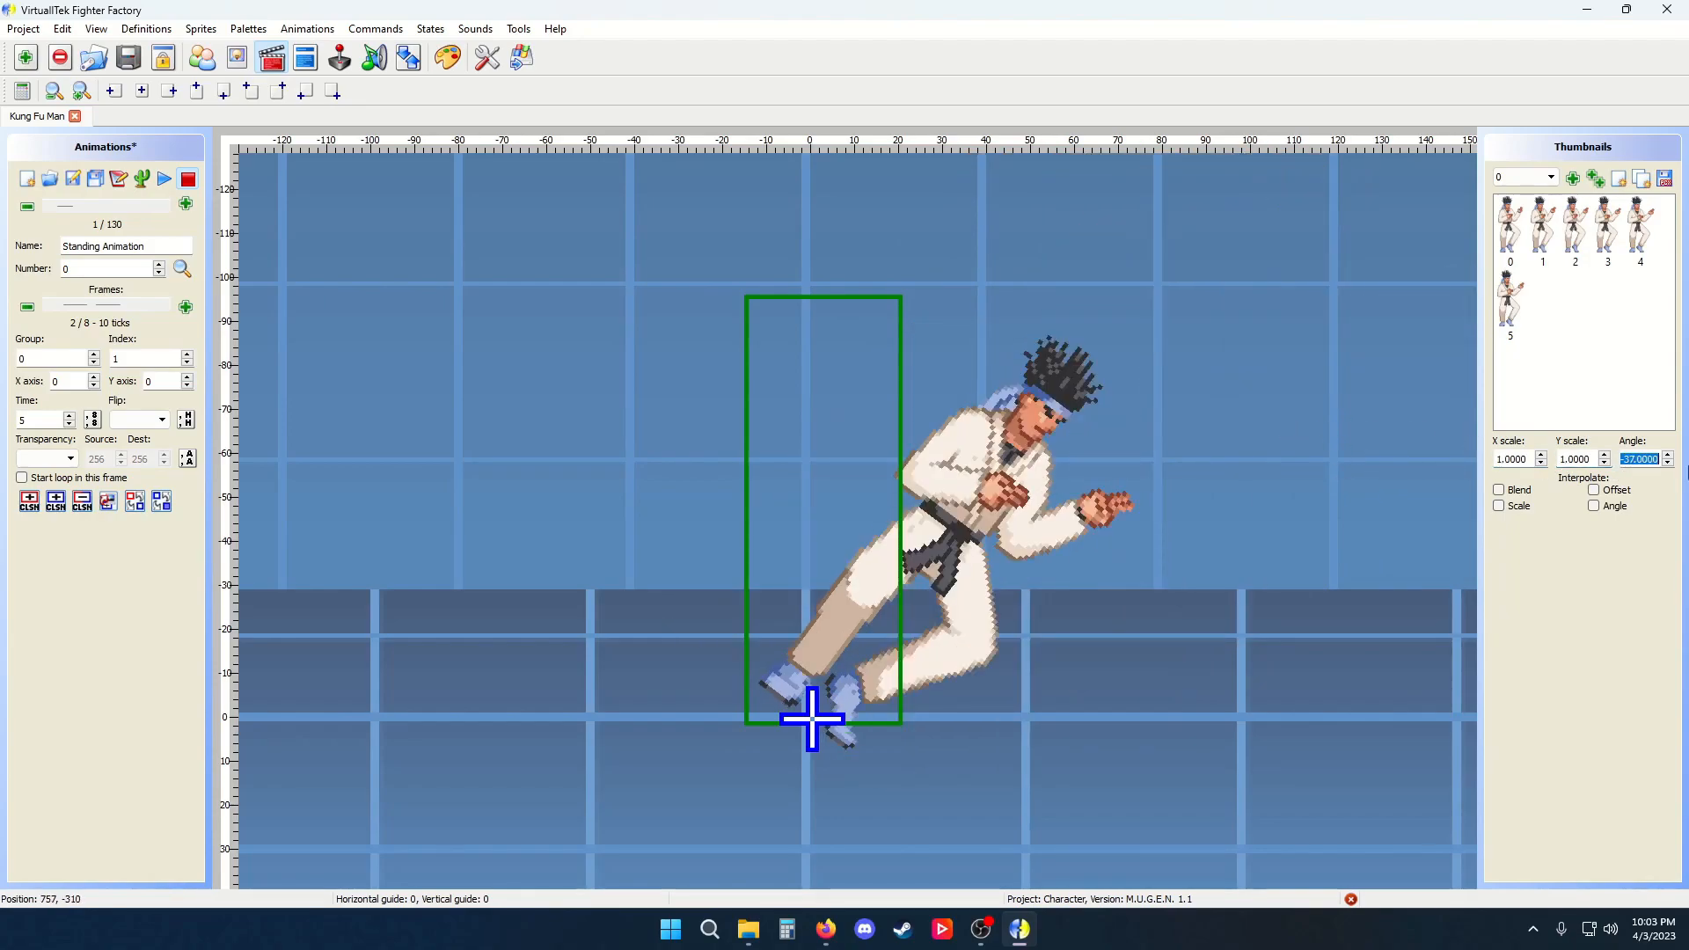
text(0)
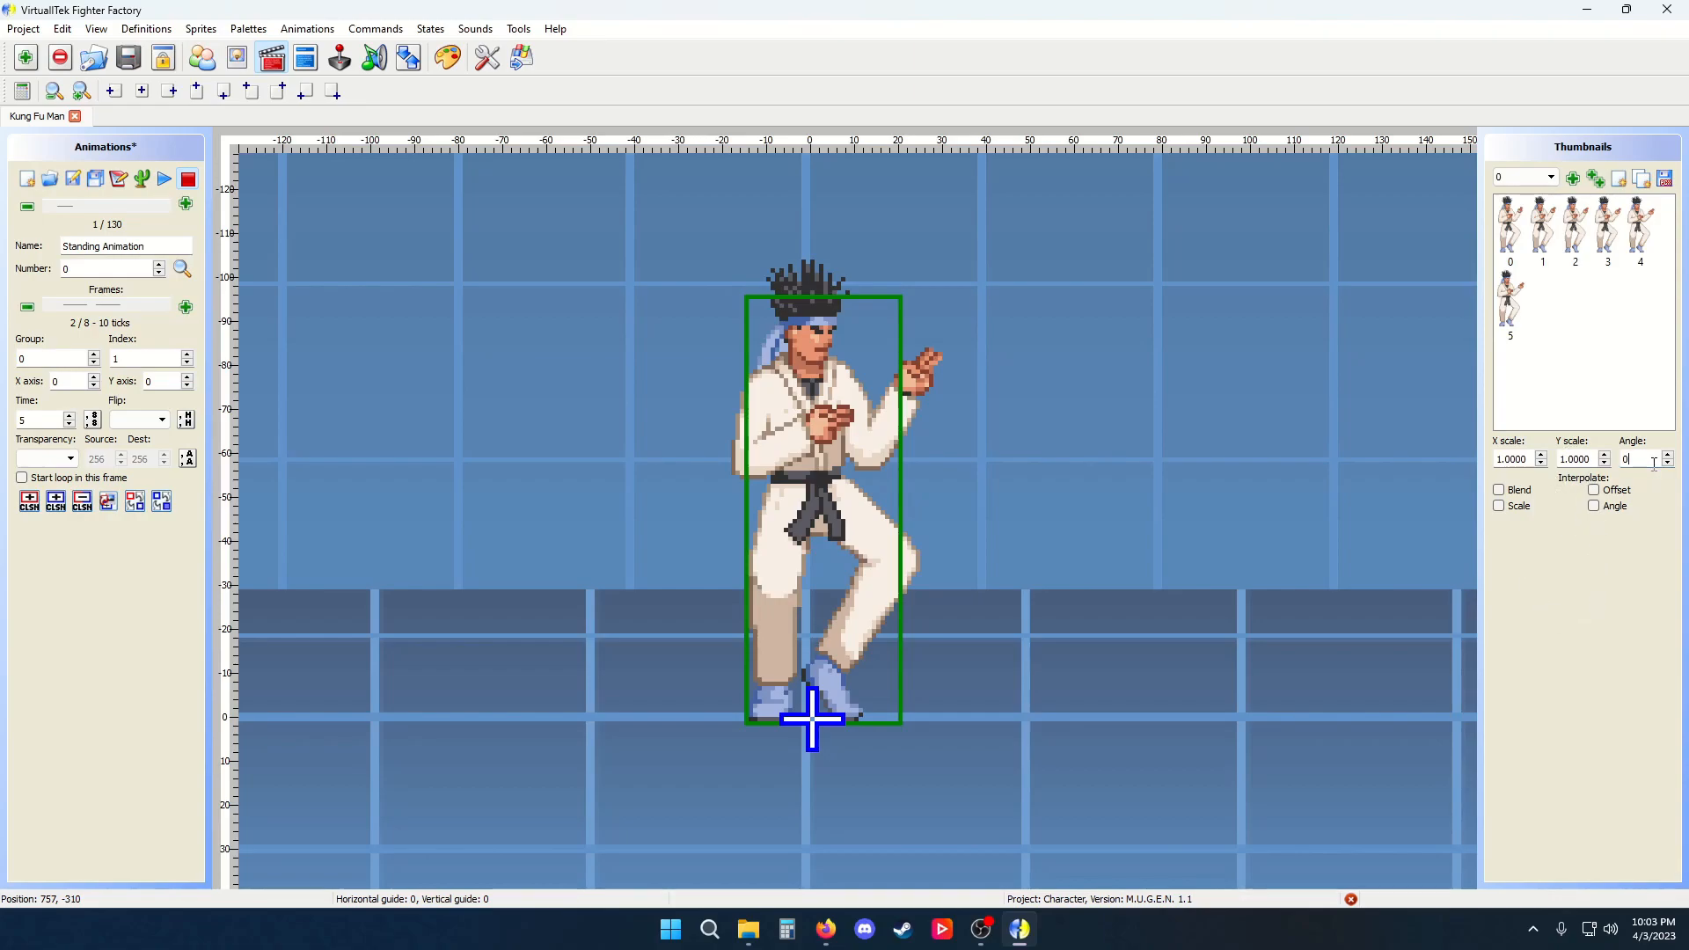
drag(104, 305, 68, 312)
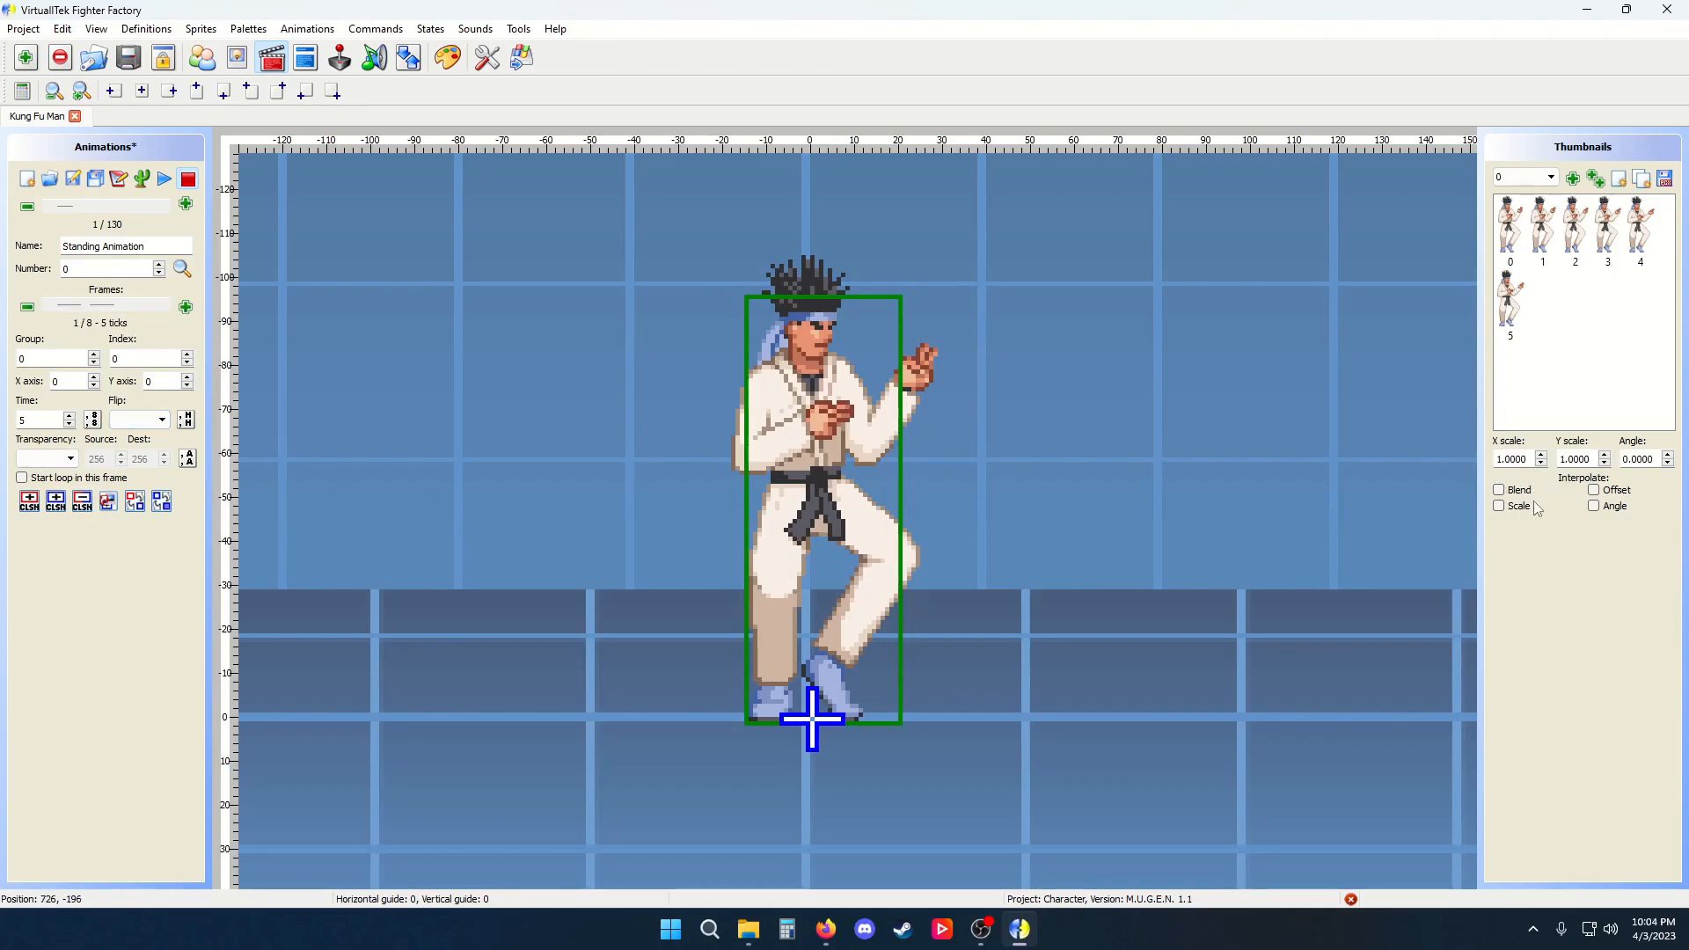
Raise the X scale to 1.1 on several frames of the standing animation, then play and stop the animation
double_click(1528, 459)
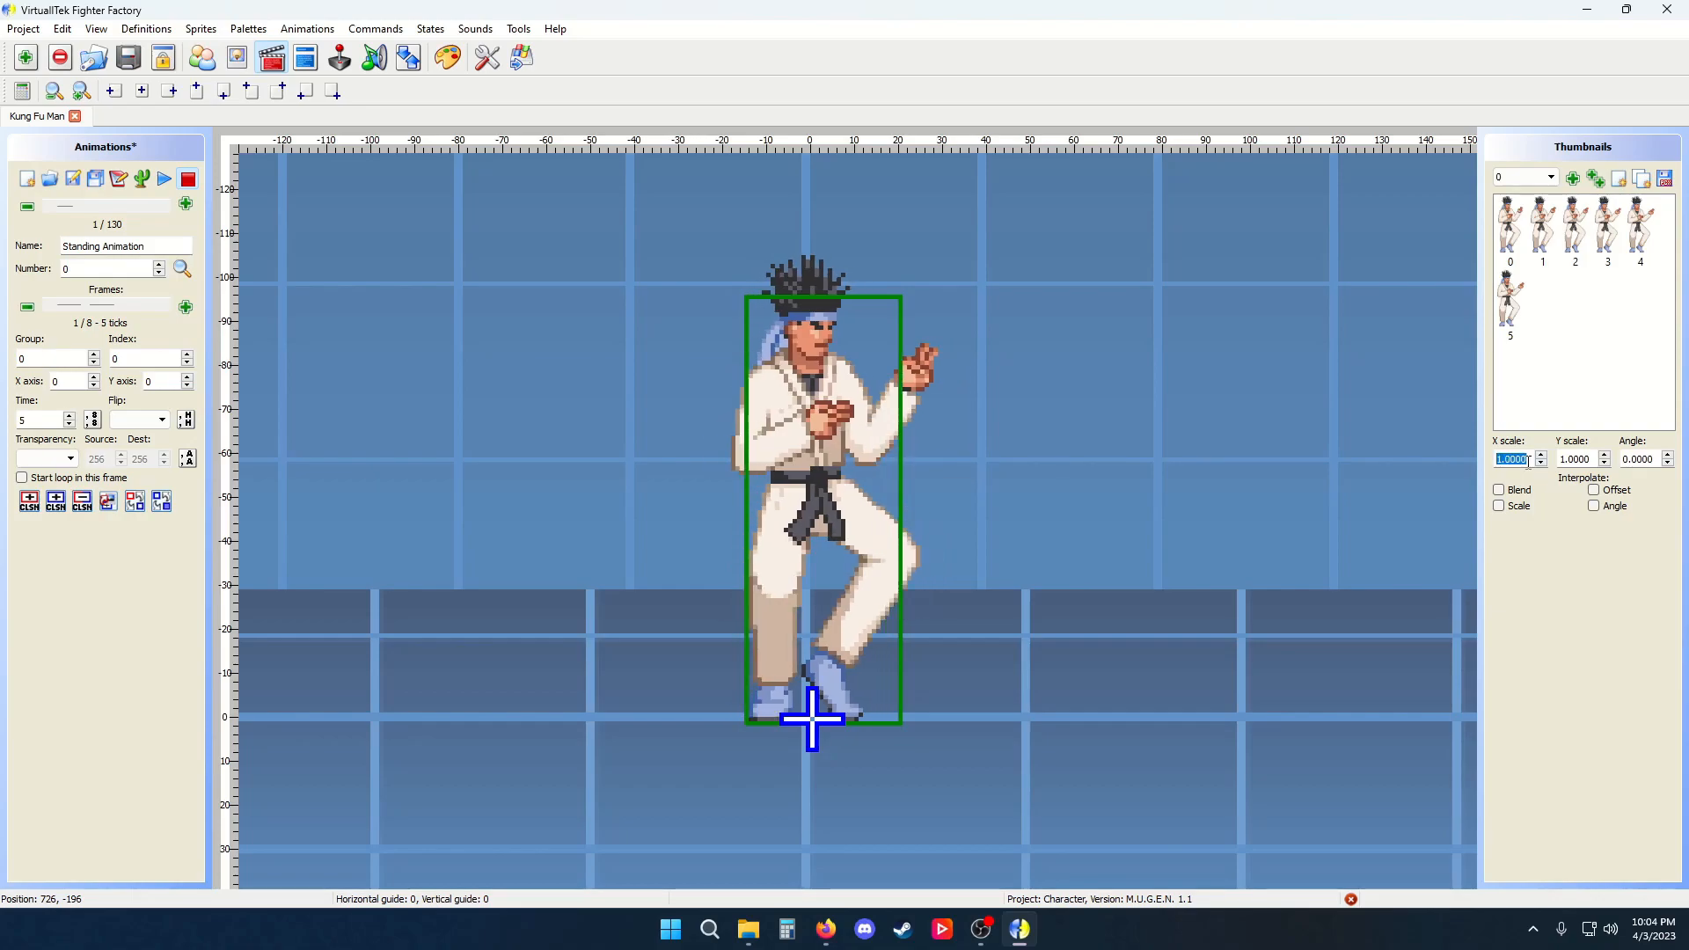
click(165, 306)
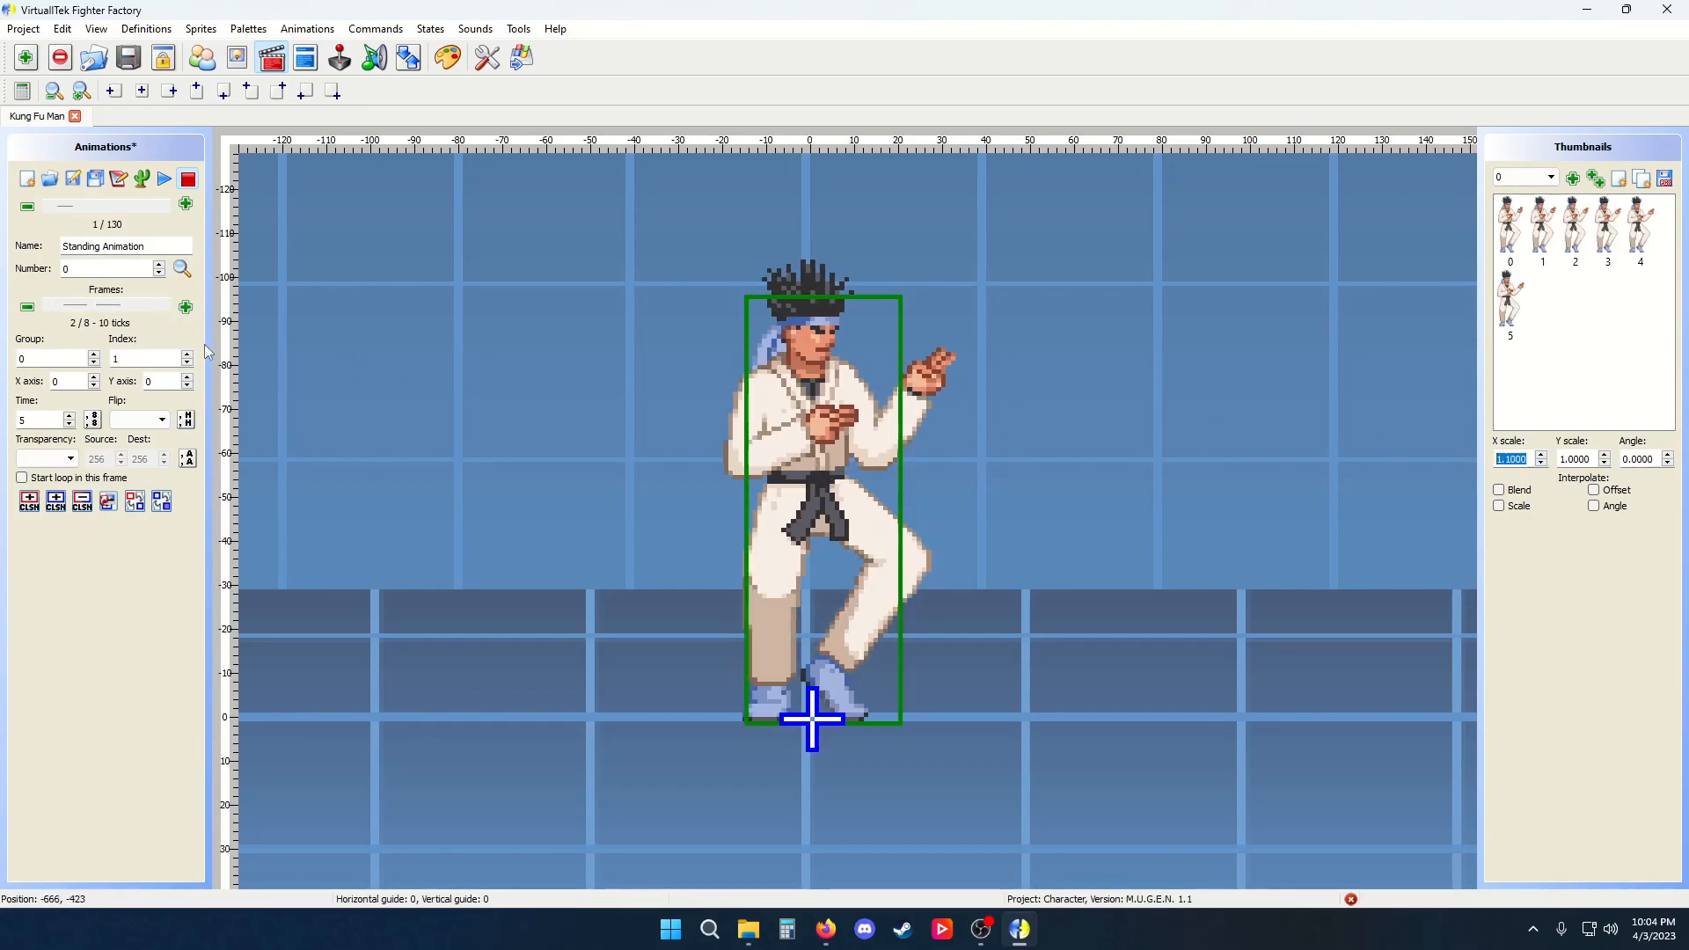
click(164, 306)
click(1540, 455)
click(1540, 455)
click(165, 306)
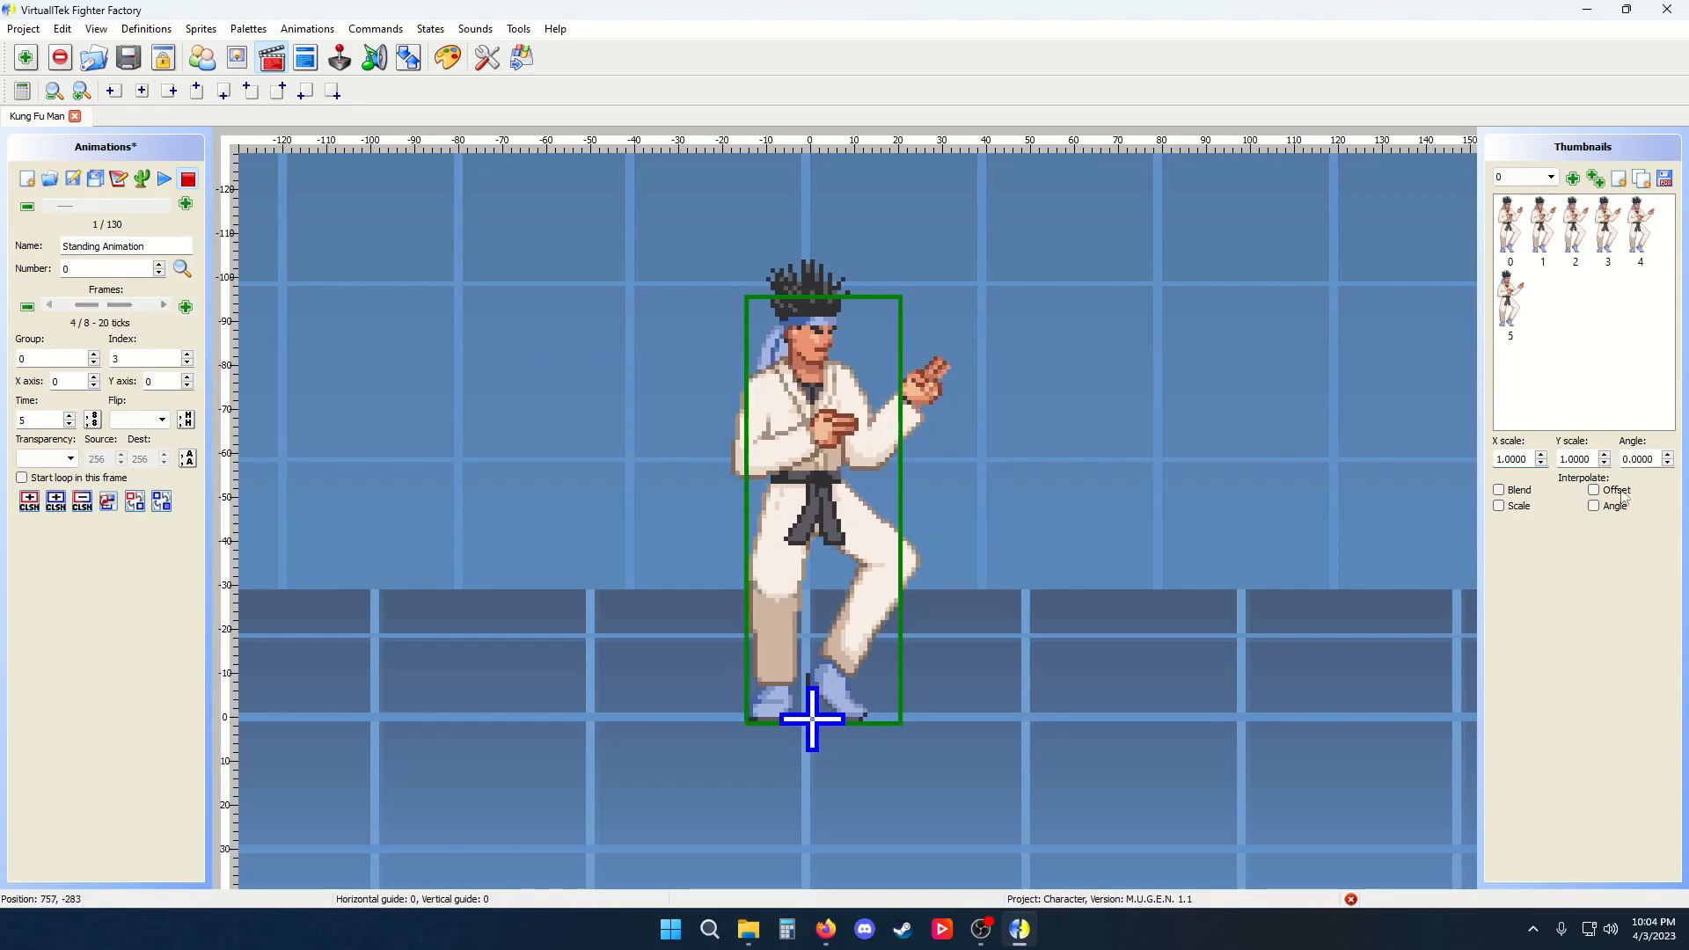
click(1540, 455)
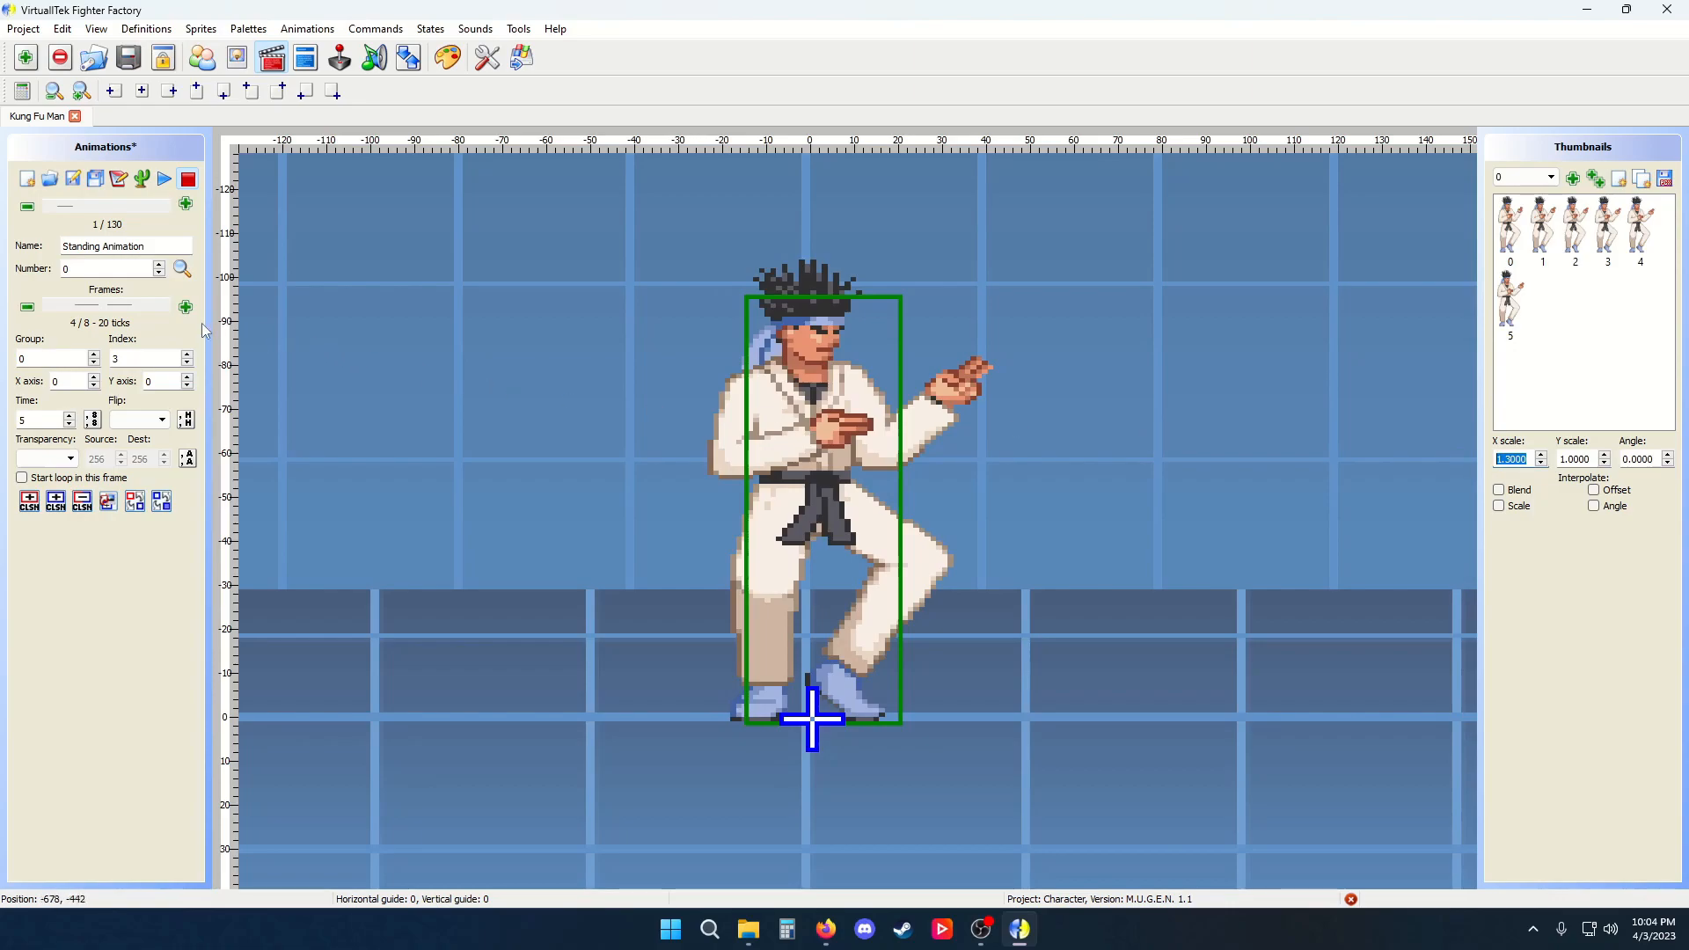
click(165, 306)
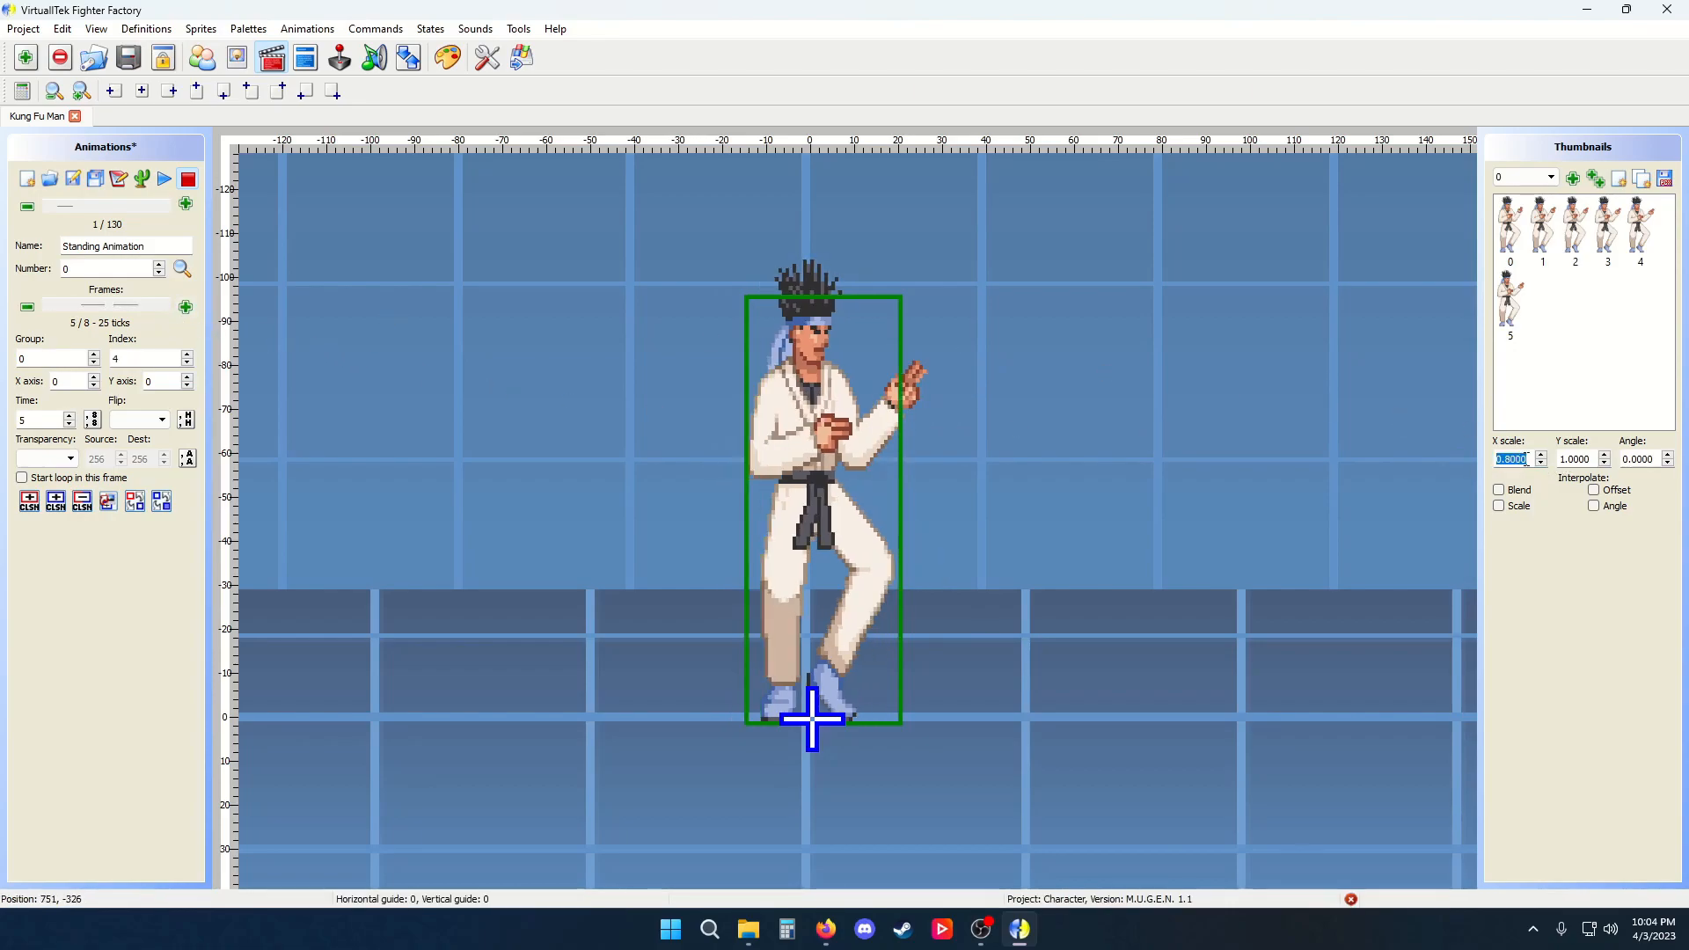
scroll(1517, 459, up, 3)
scroll(1522, 455, down, 1)
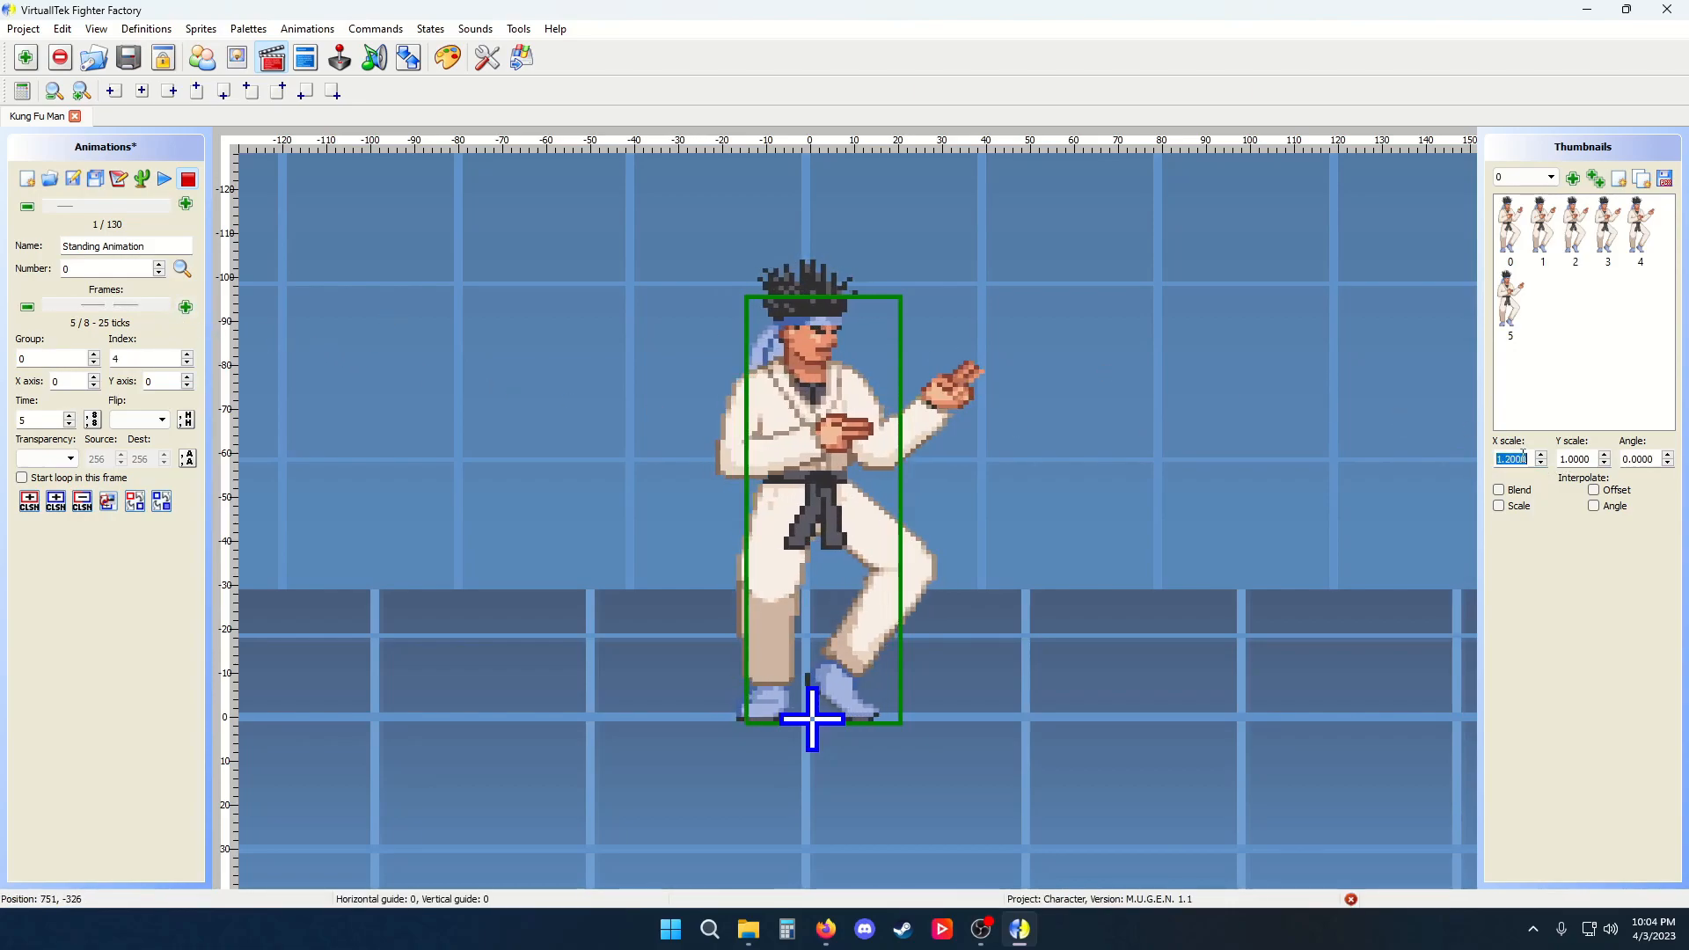
click(164, 306)
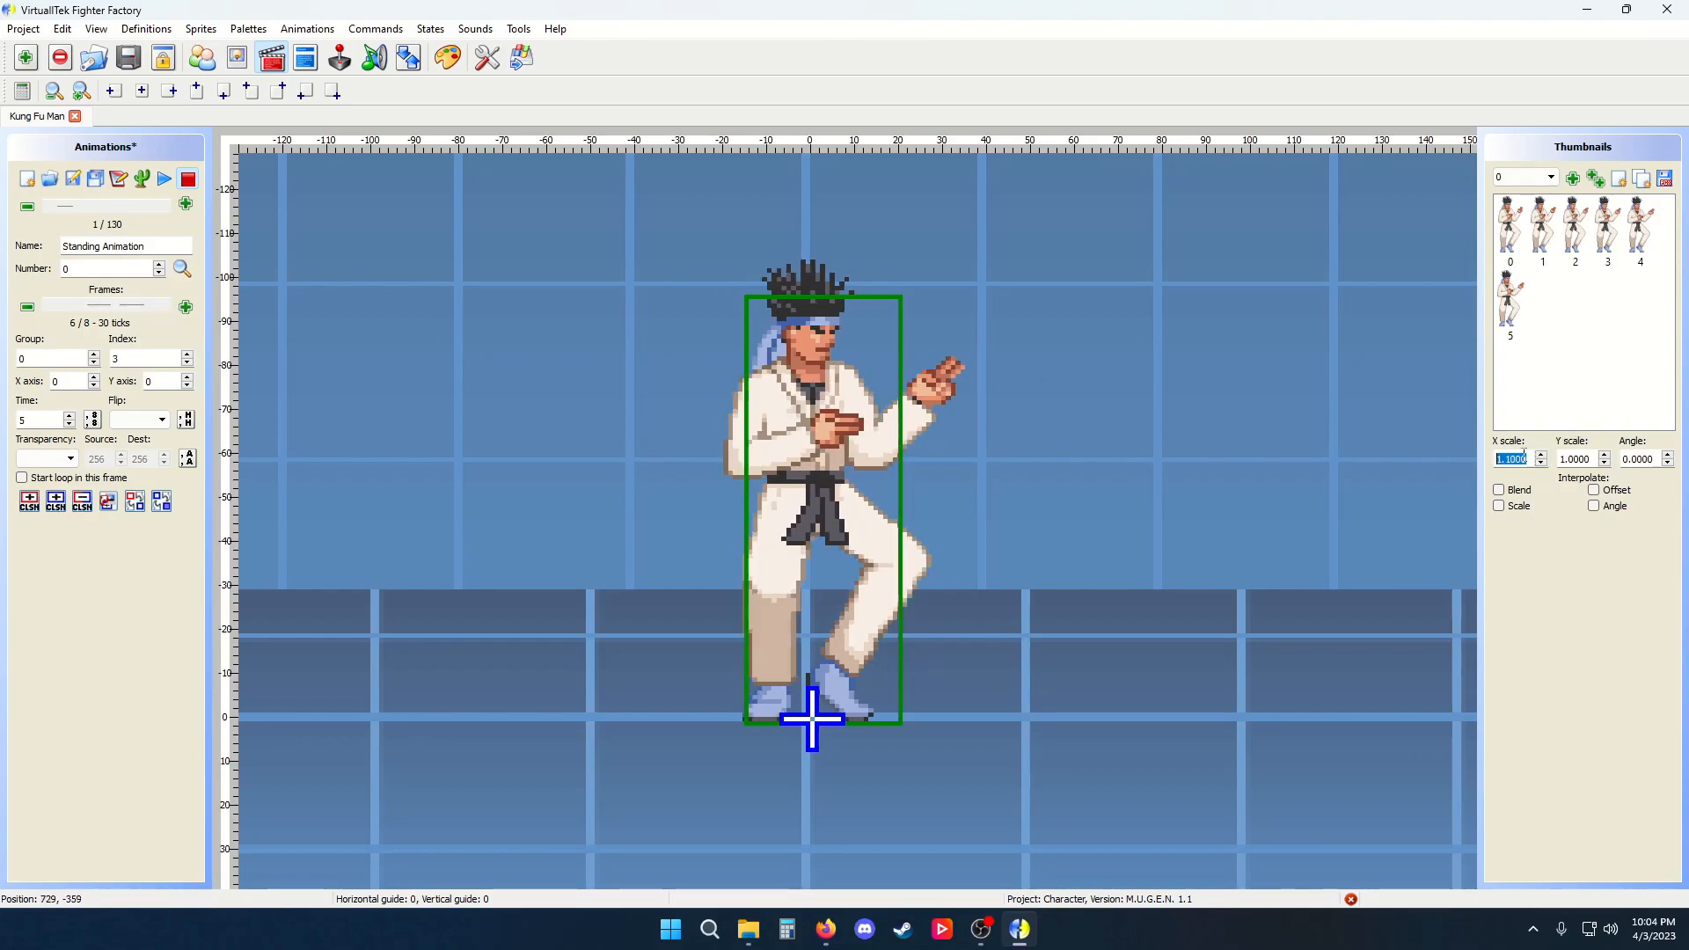
click(164, 180)
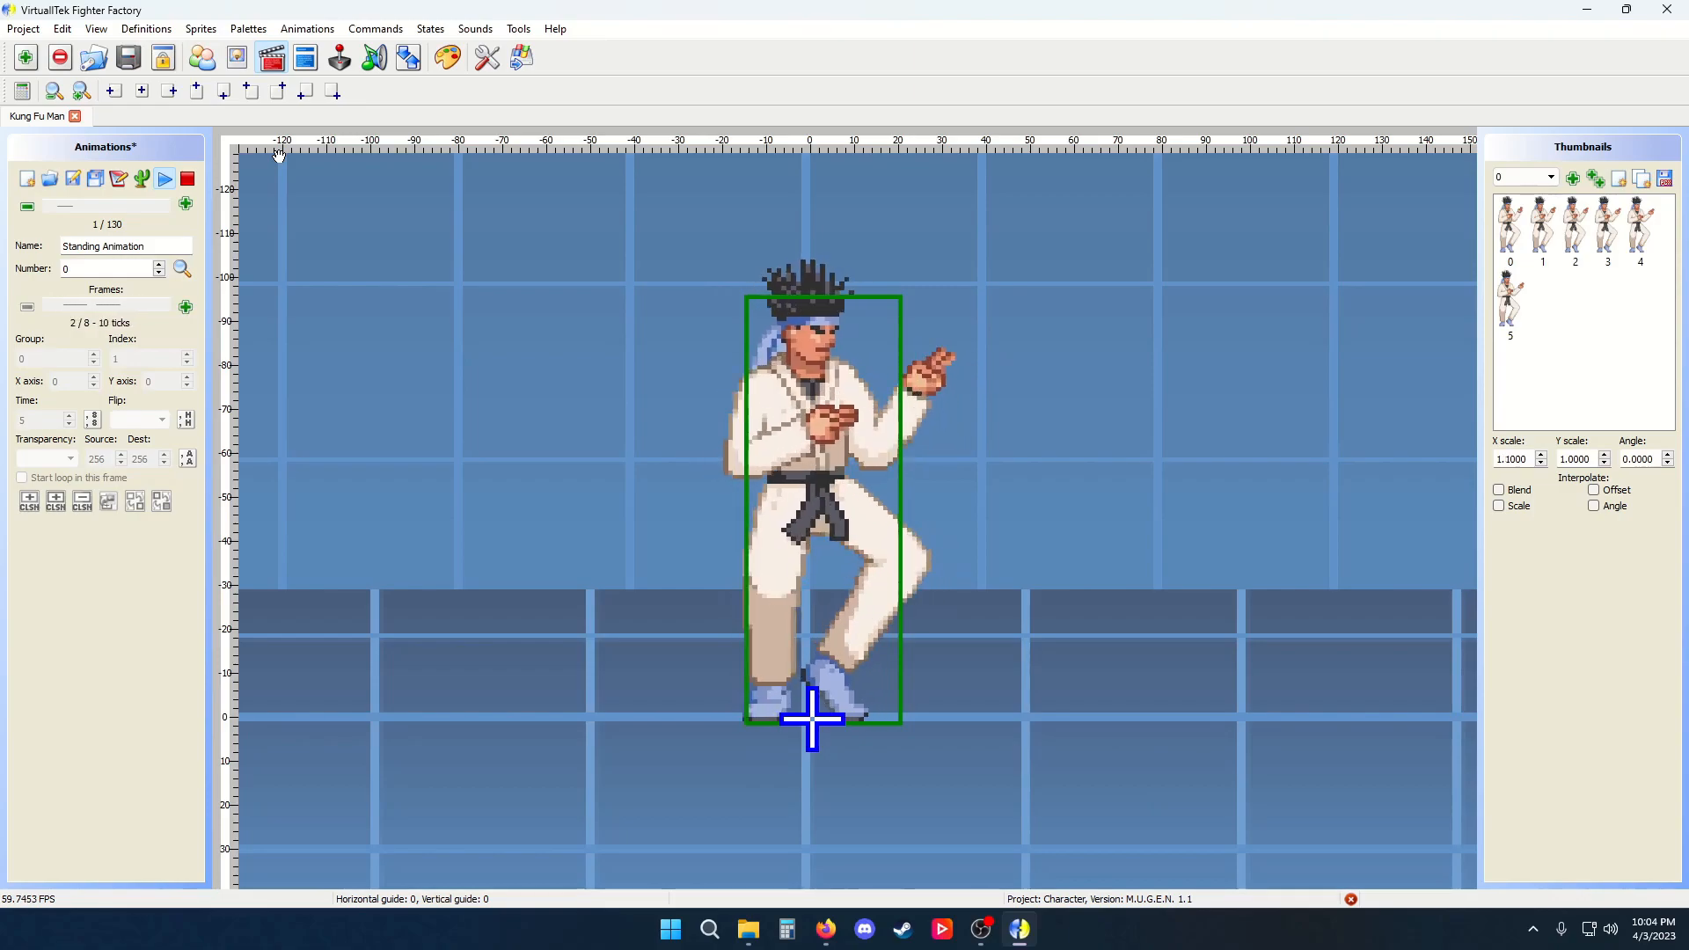
click(187, 179)
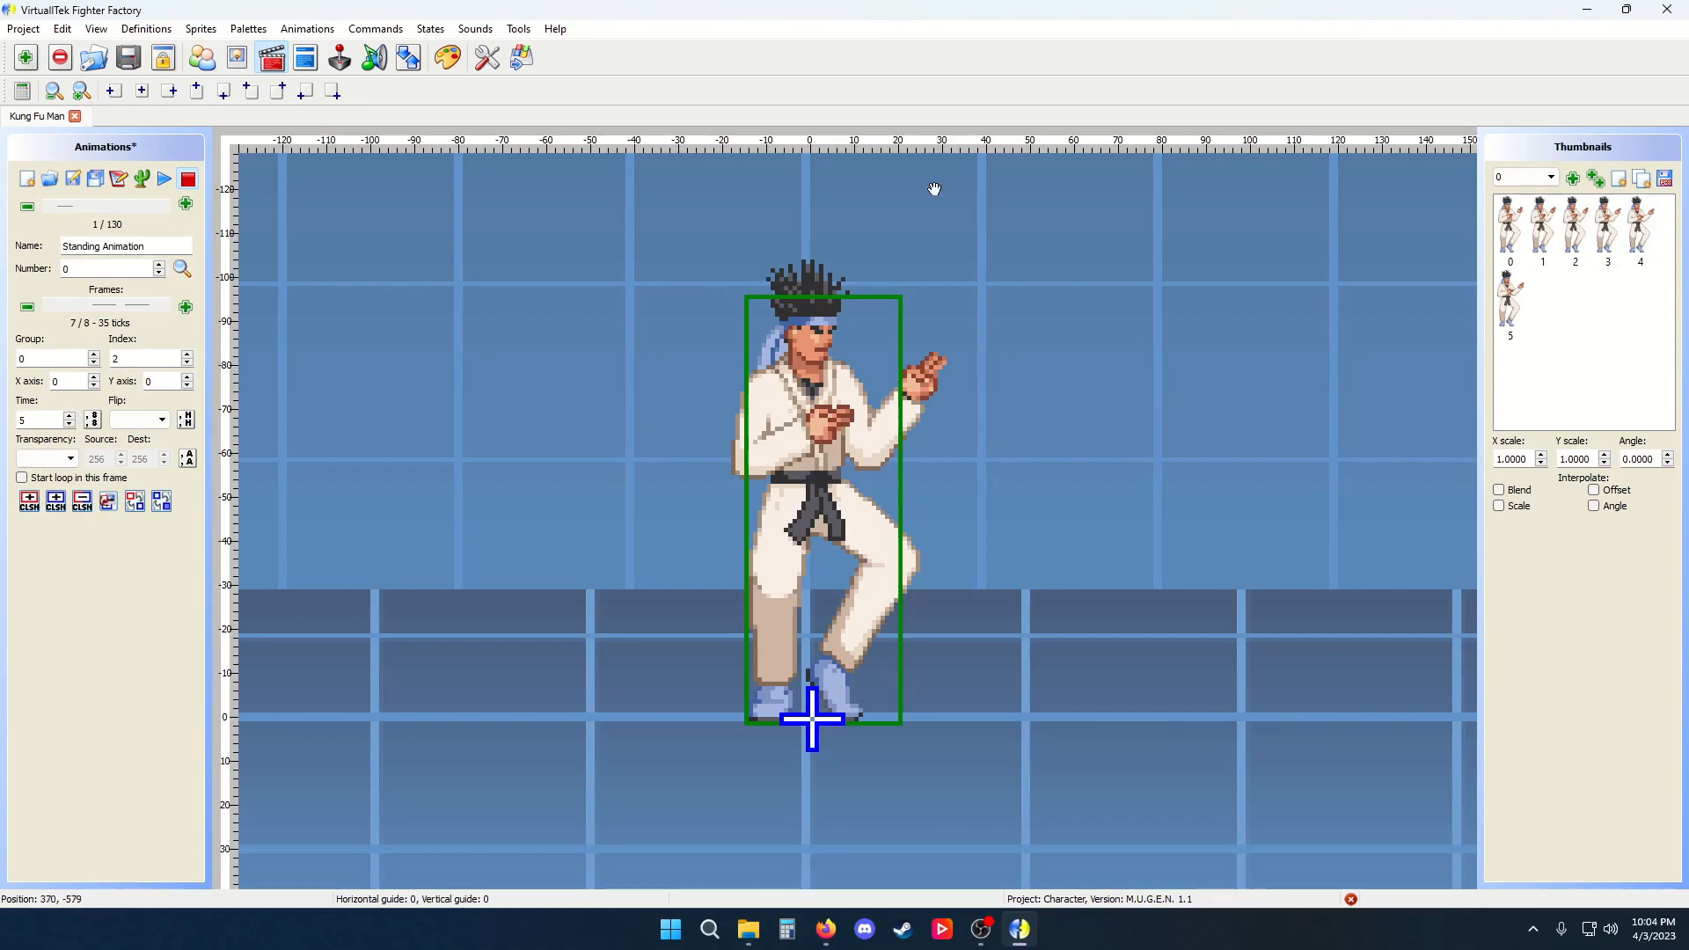
Show the Organizer panel and scroll through its list of animations
click(409, 59)
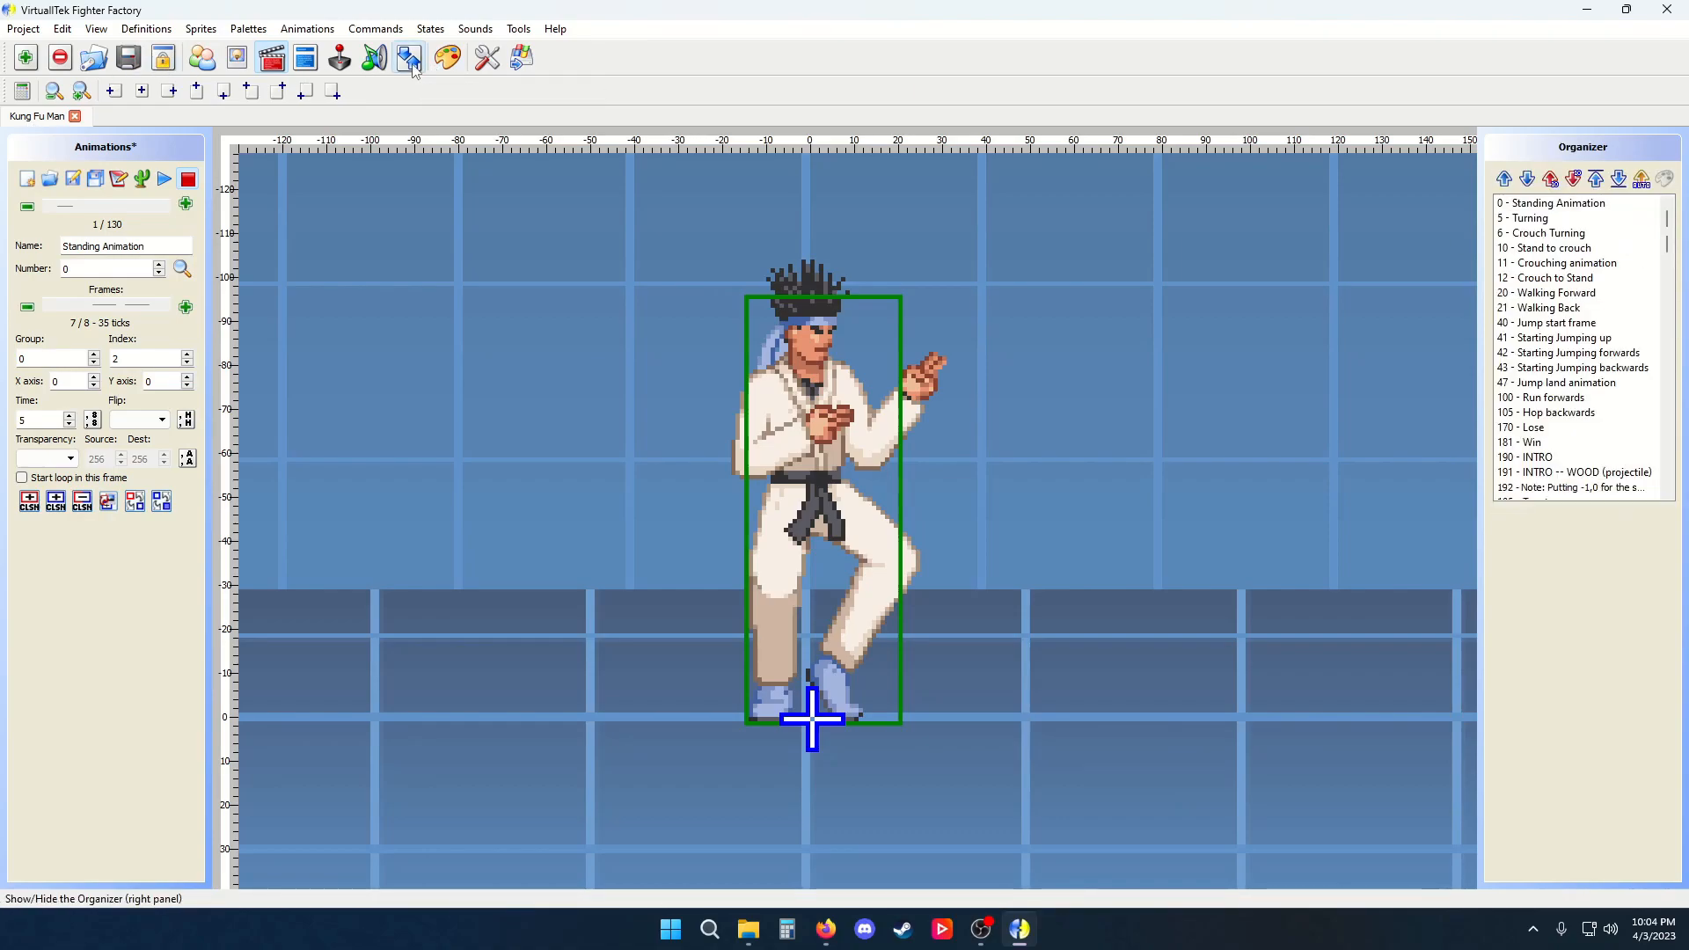
scroll(1584, 348, down, 7)
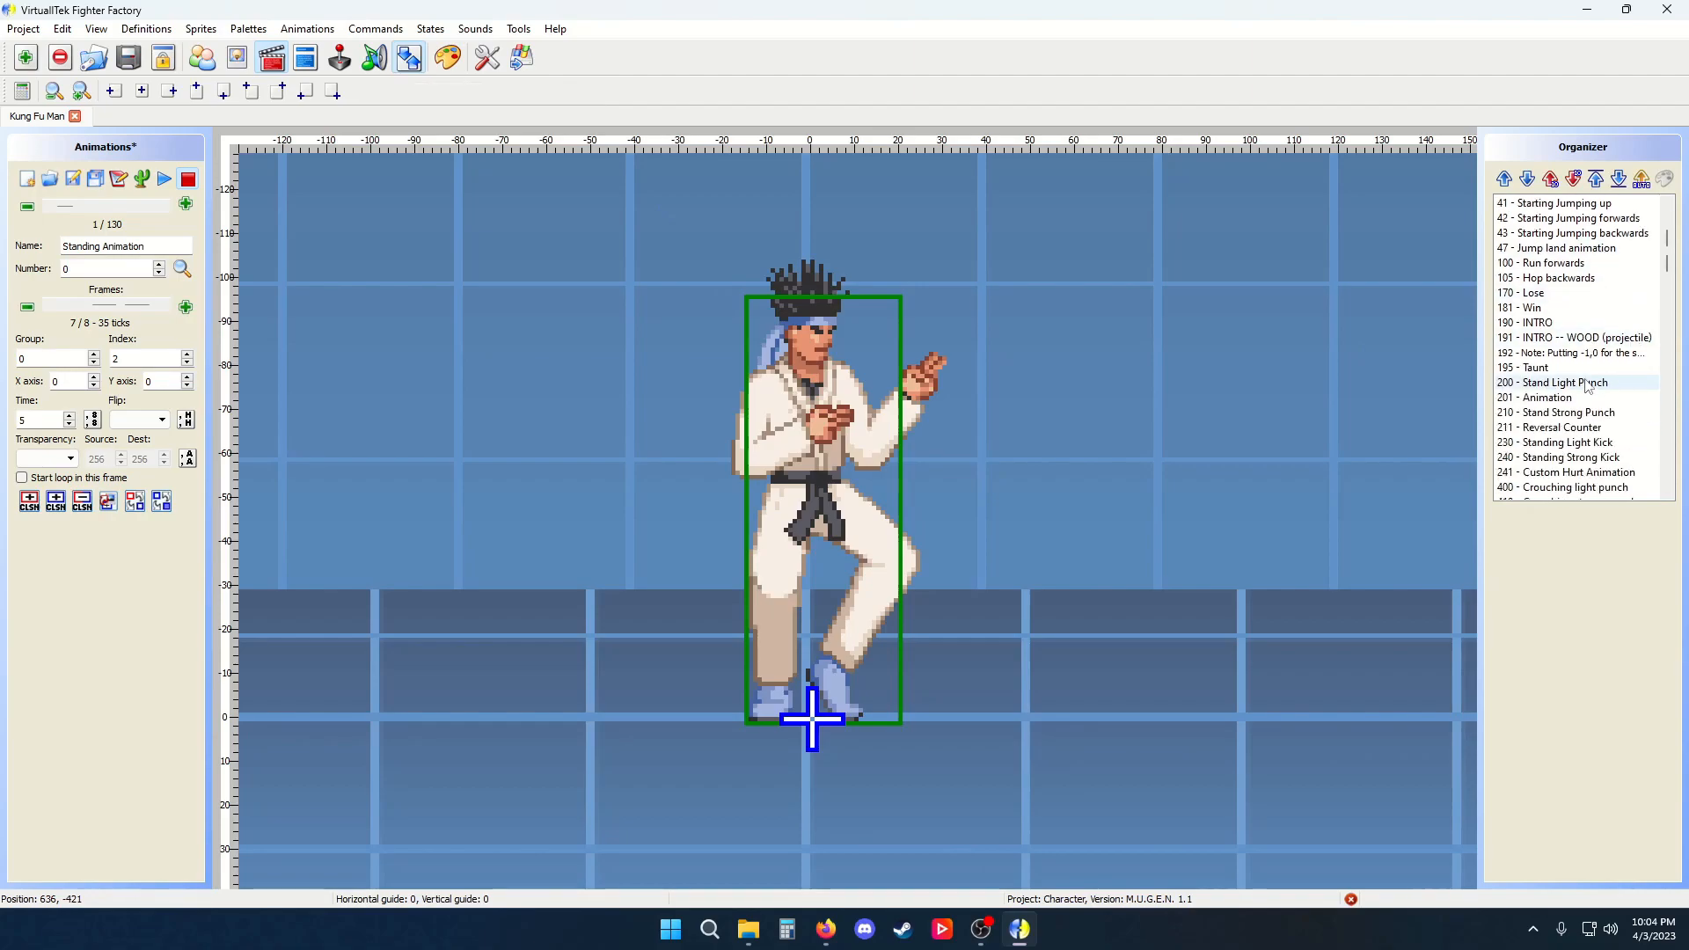
scroll(1583, 347, down, 4)
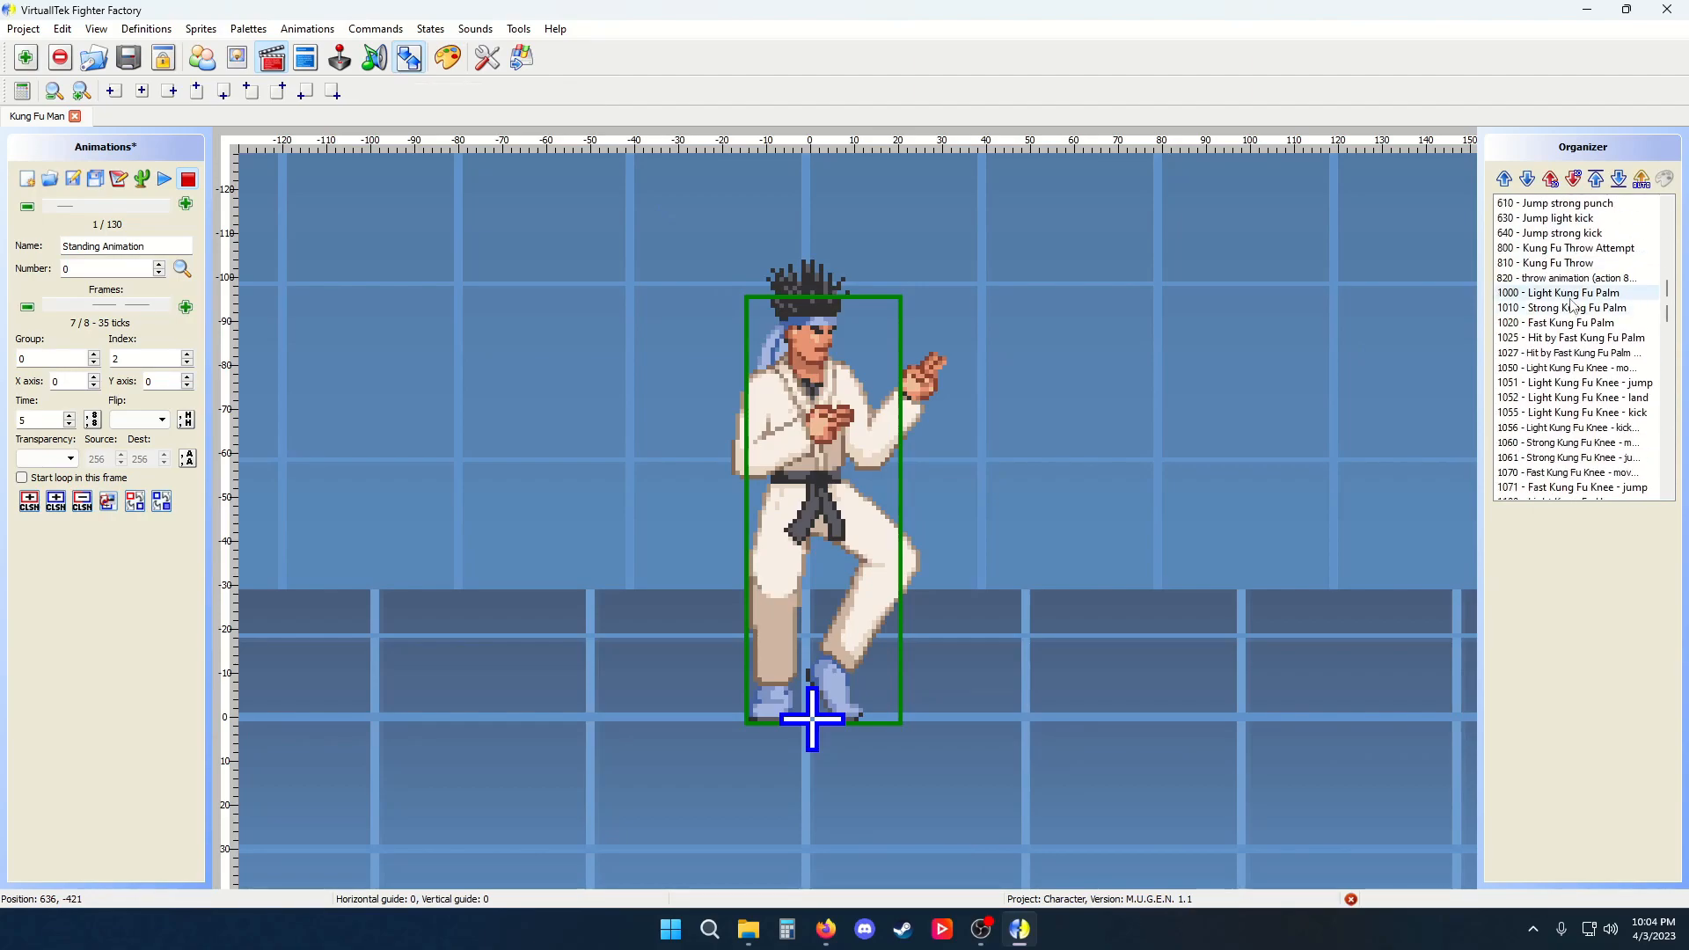
scroll(1572, 299, down, 5)
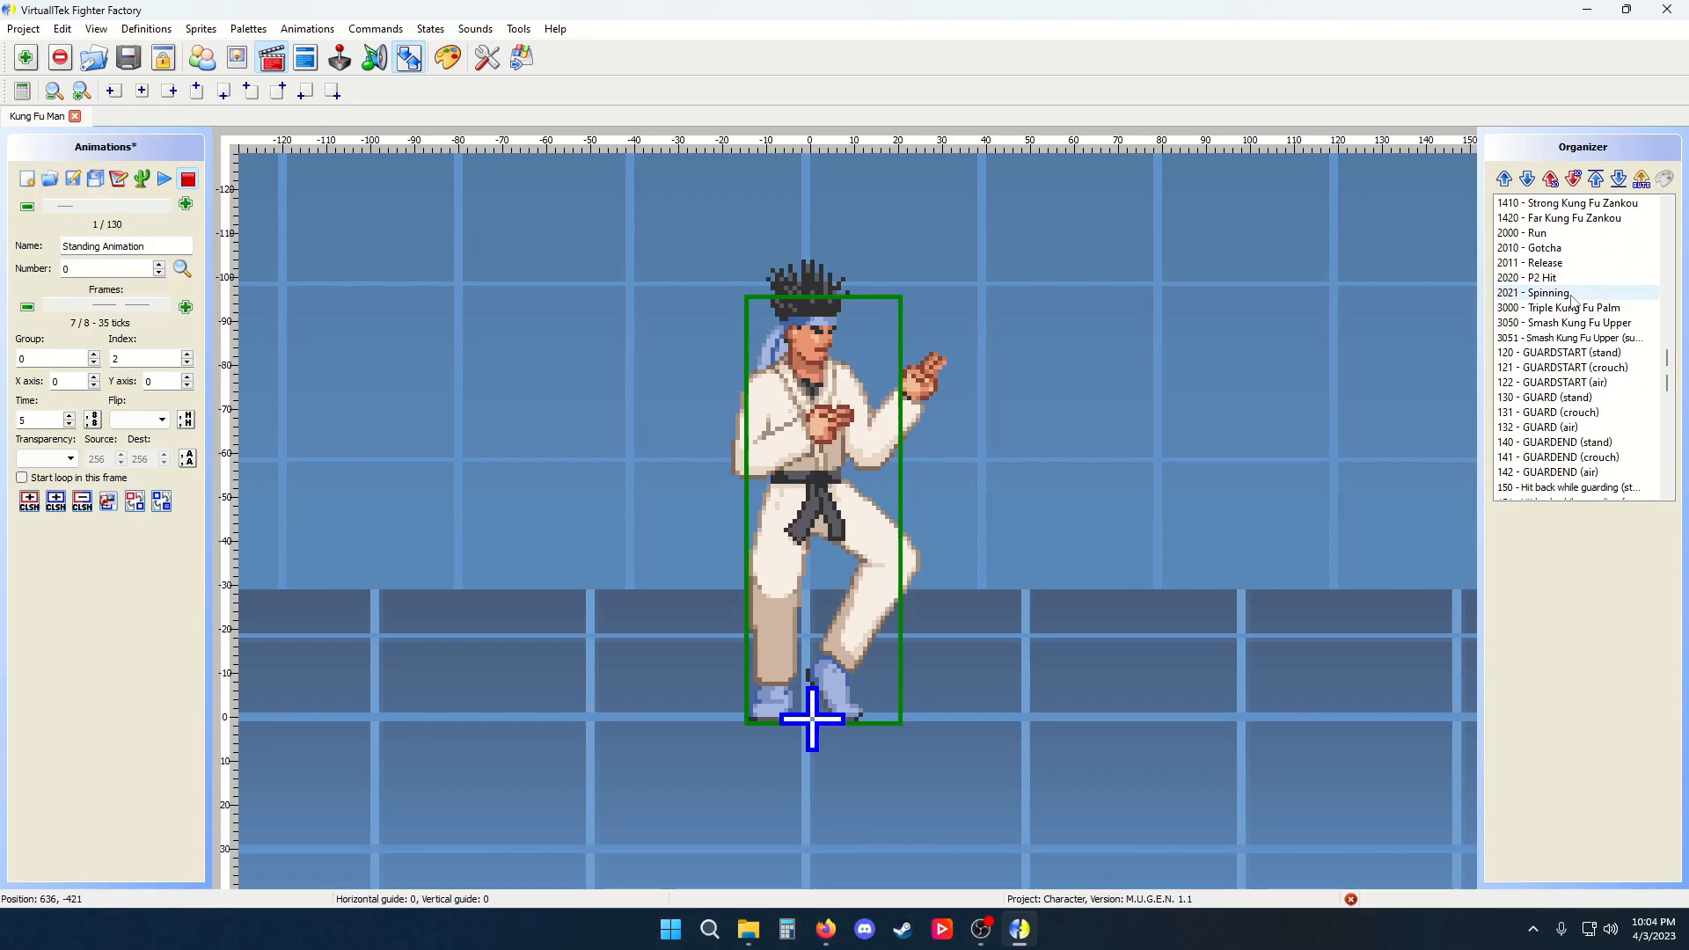
scroll(1574, 306, down, 8)
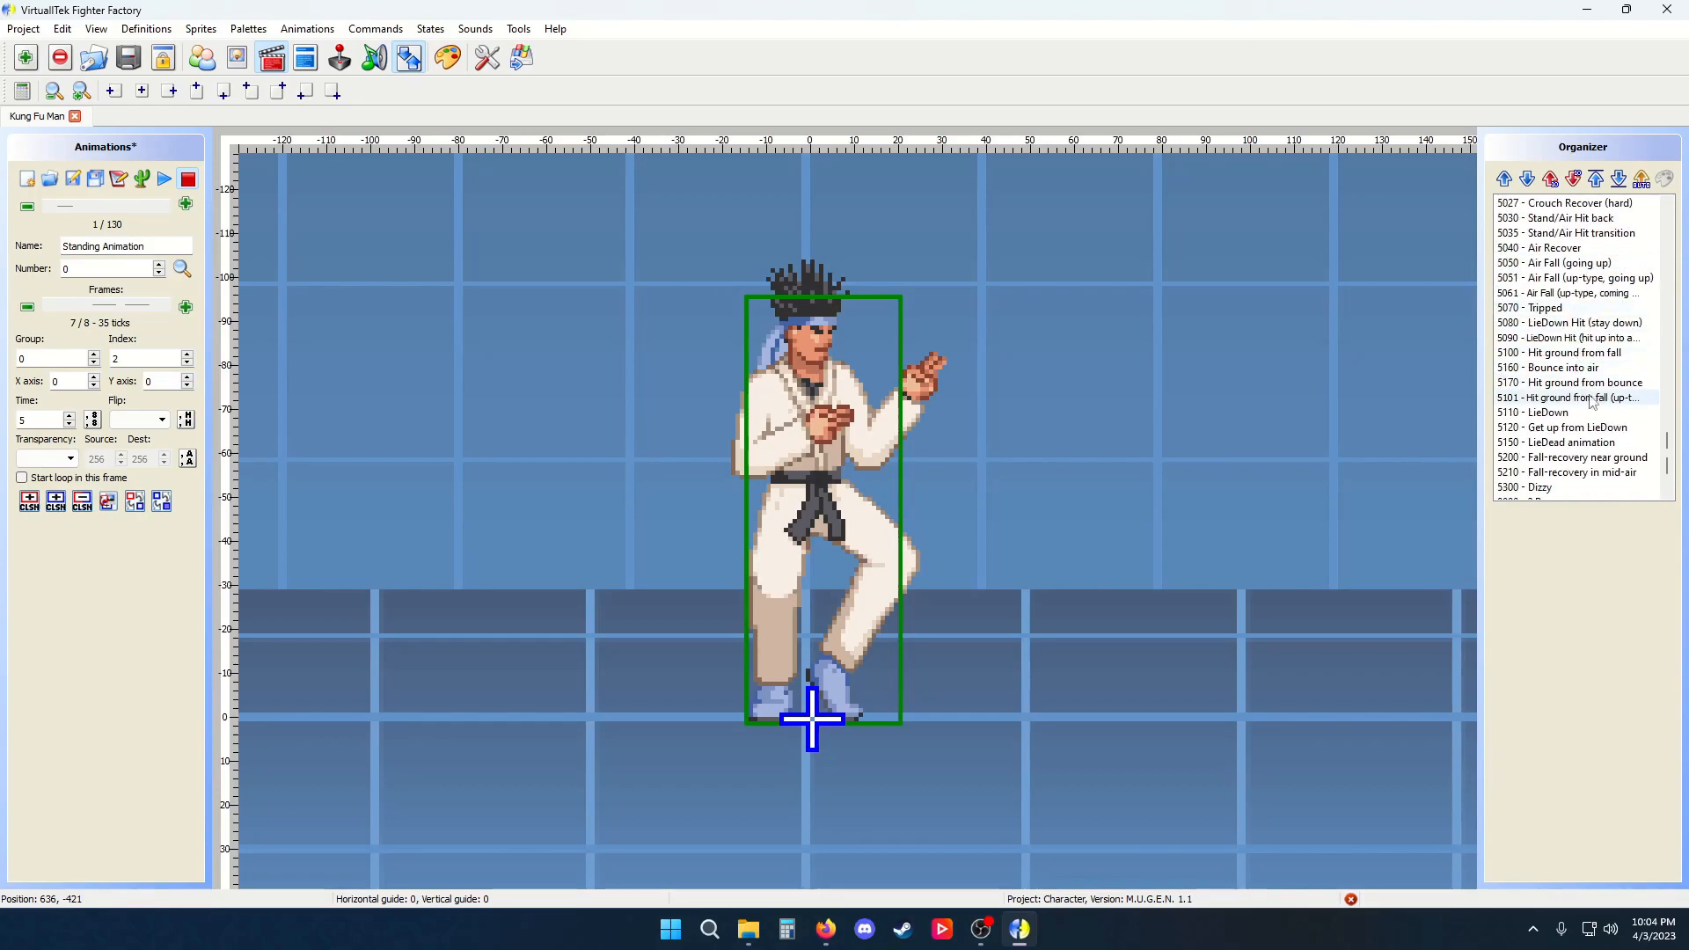
scroll(1588, 407, up, 20)
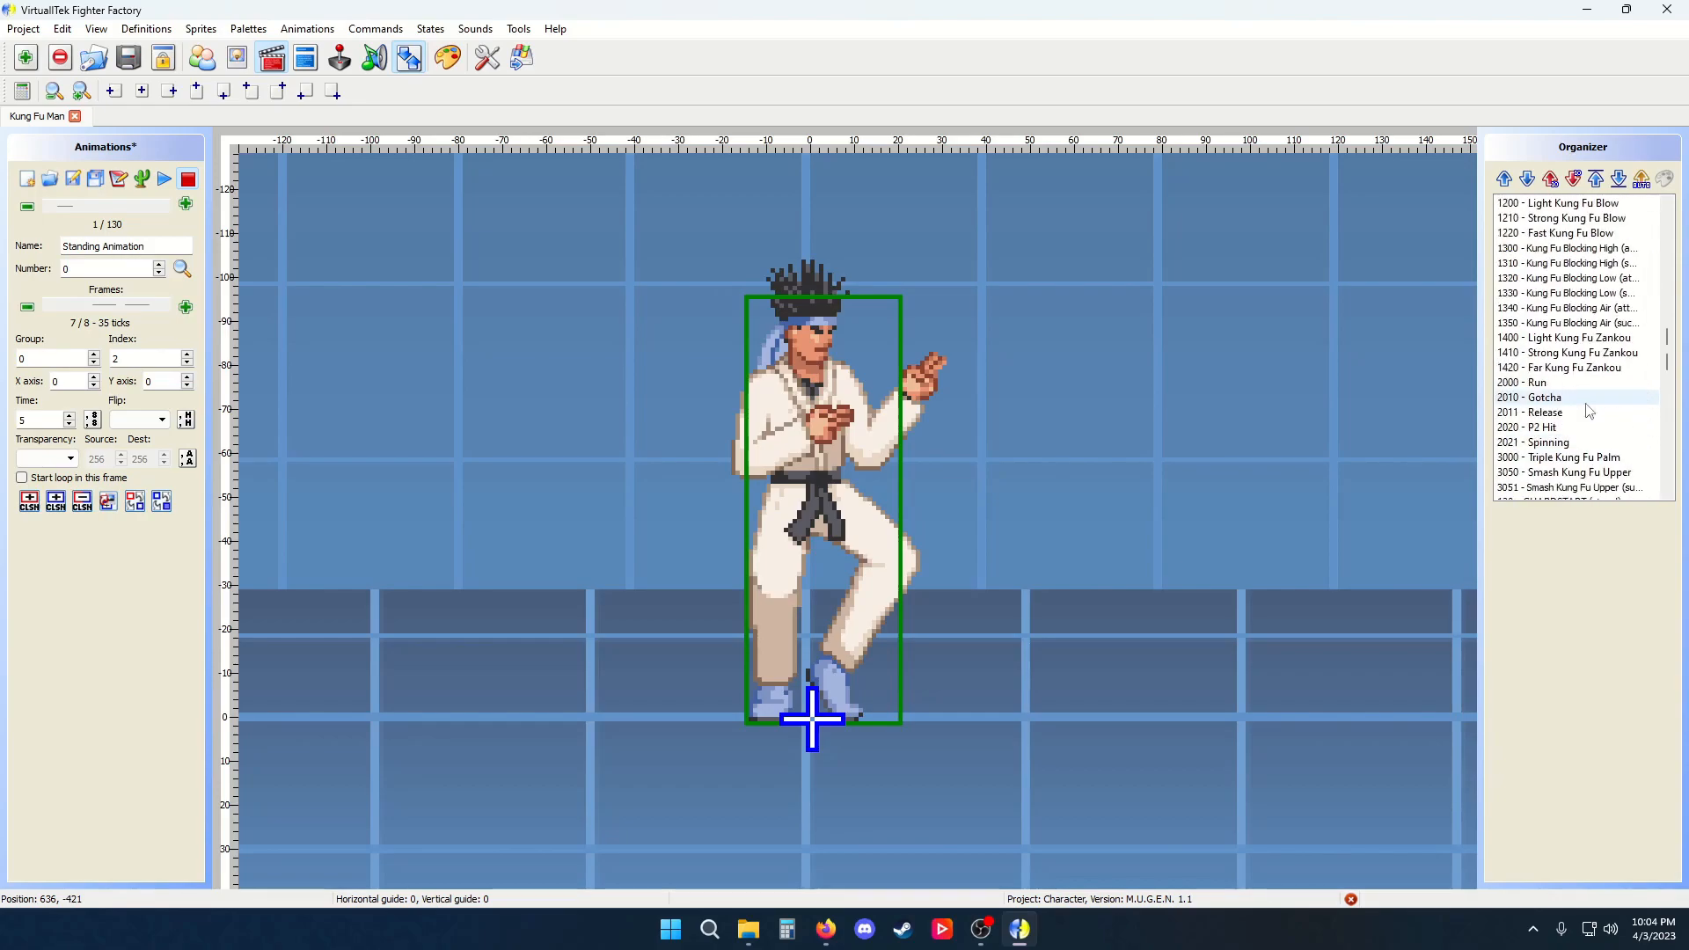
scroll(1574, 405, up, 1)
Preview the Walking Forward, Starting Jumping backwards, Win and Light Kung Fu Knee - kick animations, then hide the Organizer
click(1556, 293)
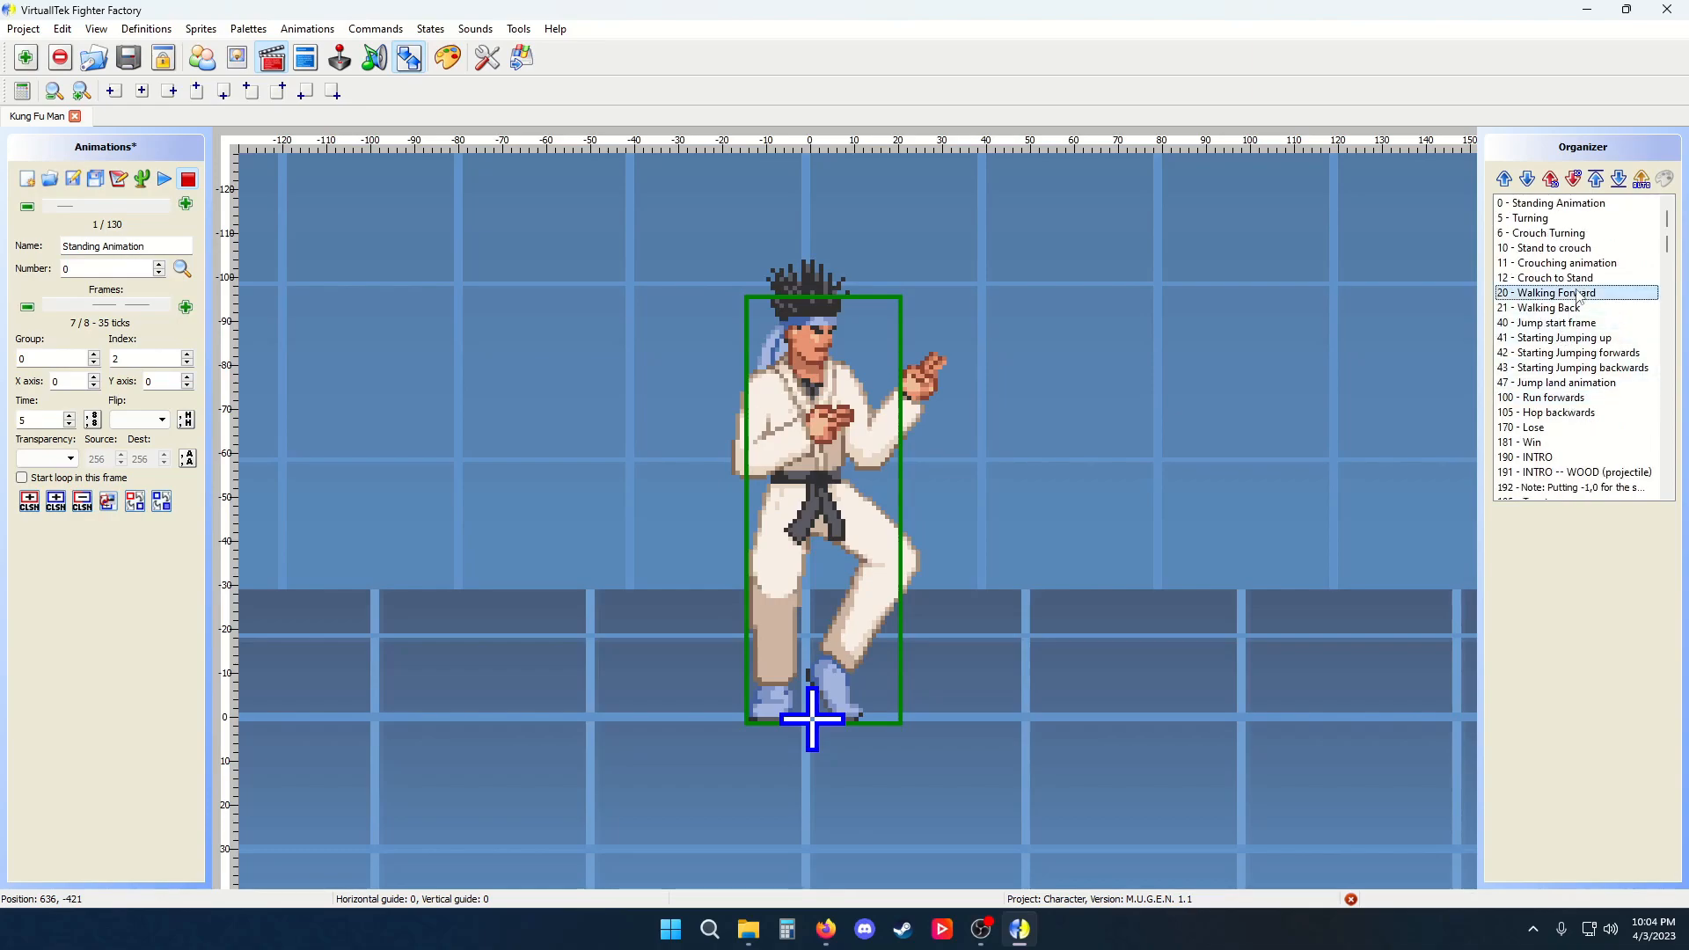
click(1576, 367)
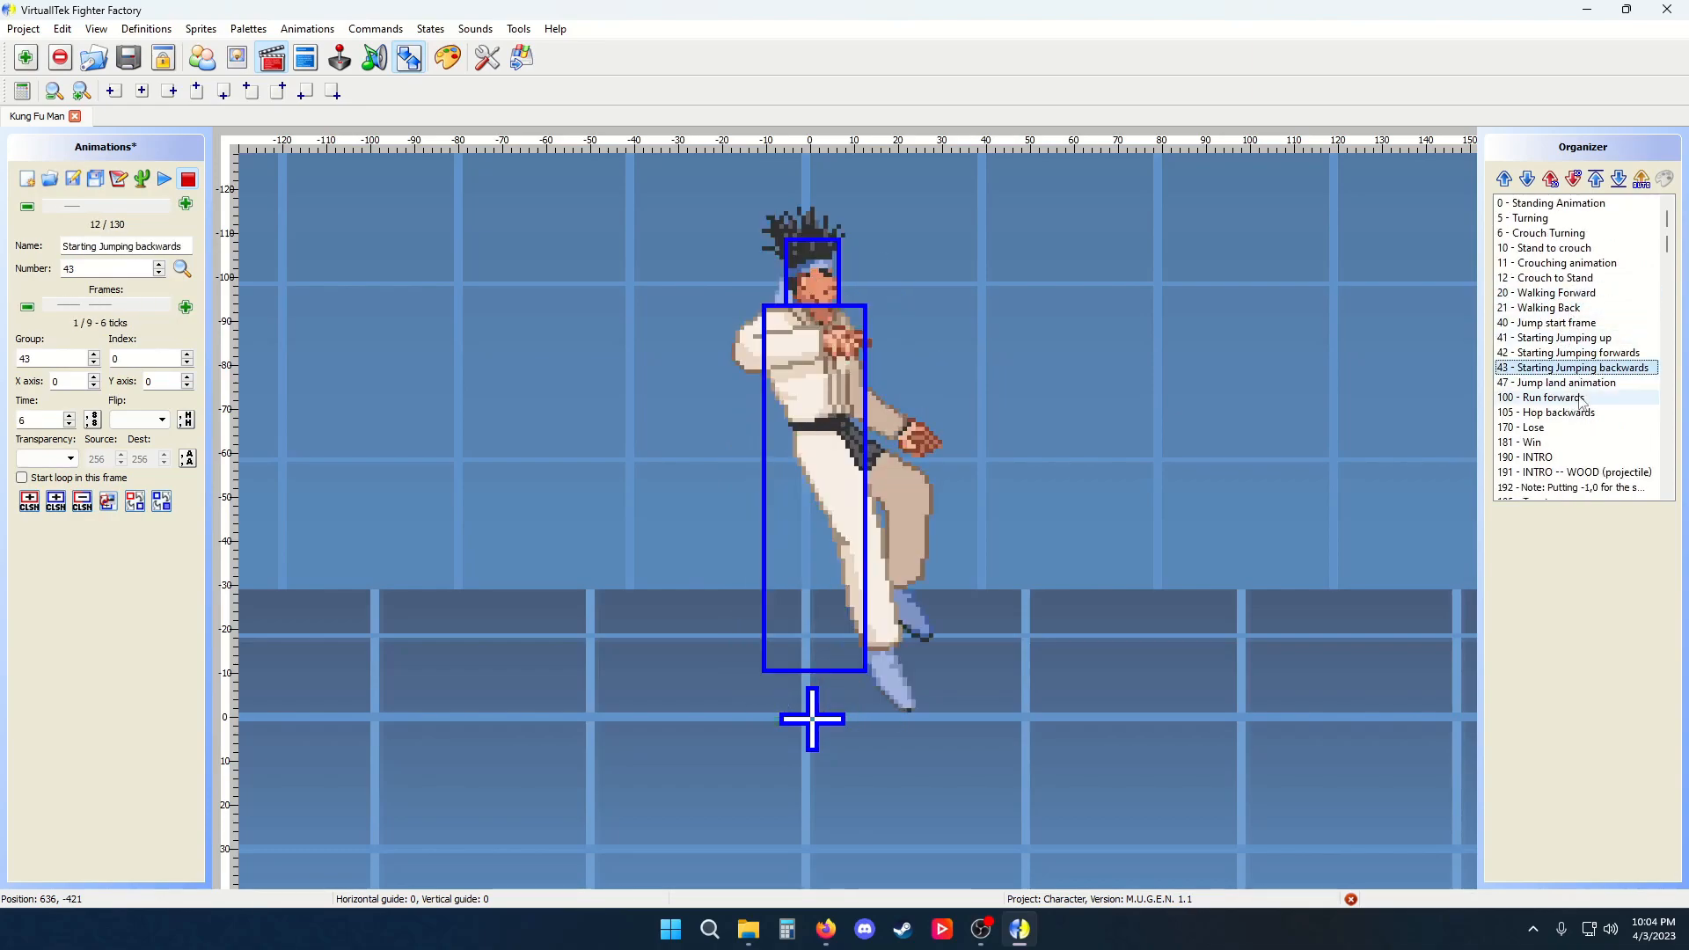
click(1576, 443)
scroll(1579, 418, down, 10)
click(1579, 412)
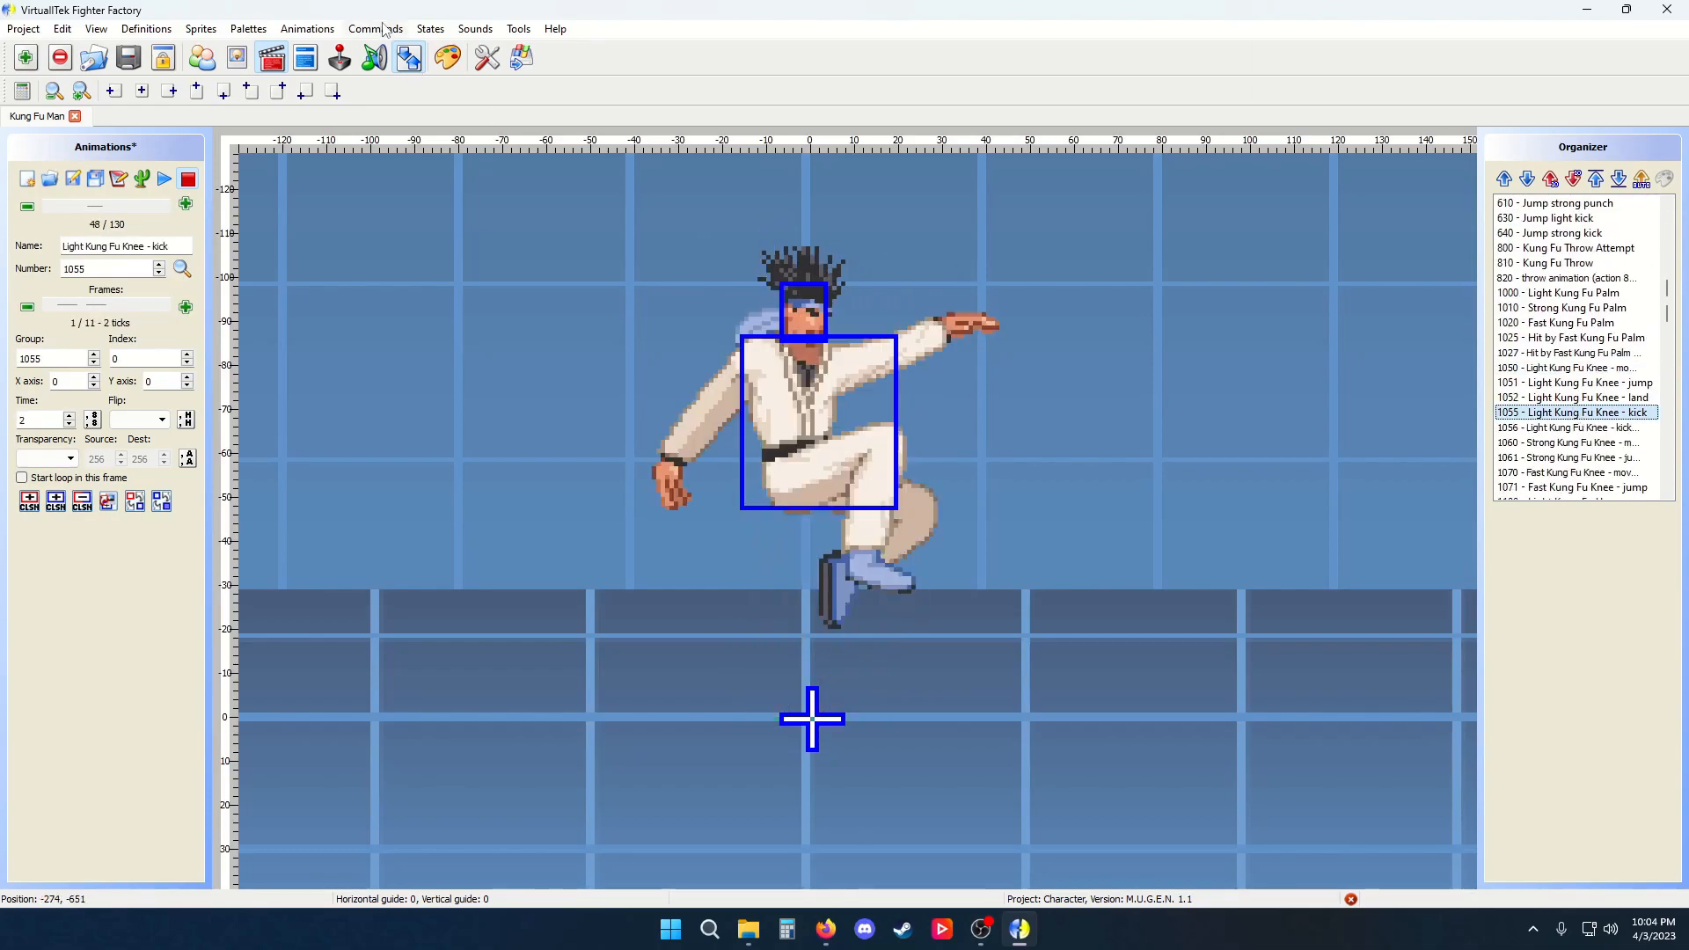
click(407, 62)
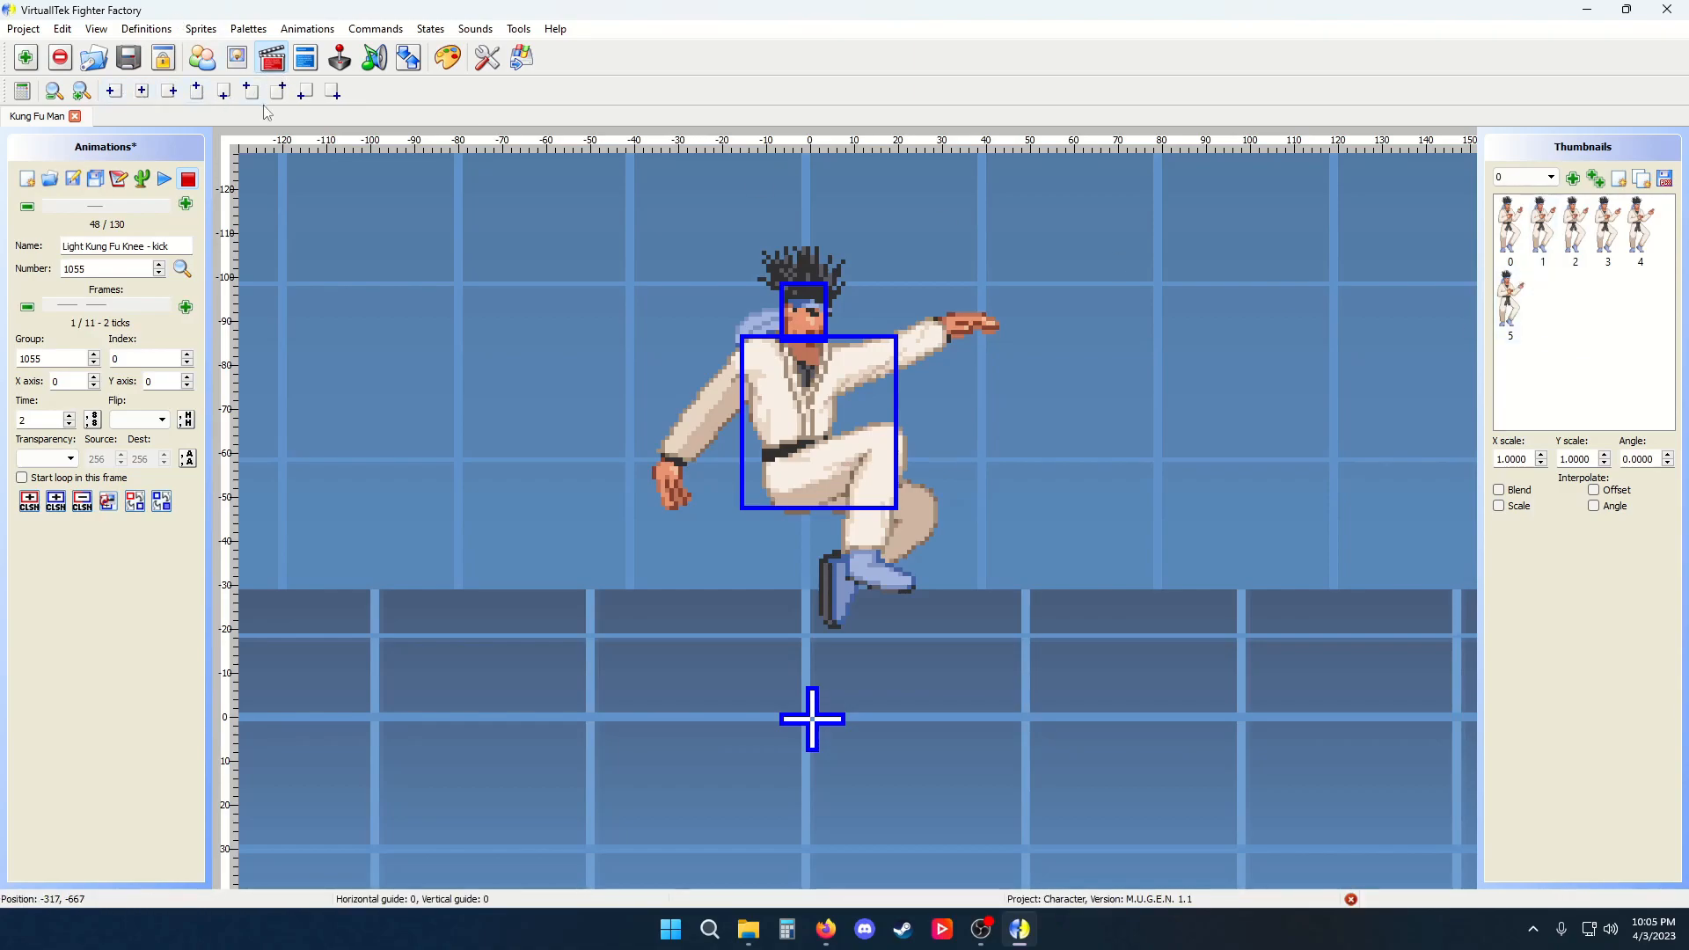
Open the States editor for kfm.cns and highlight part of the Data and Size section text
click(306, 58)
scroll(82, 356, down, 12)
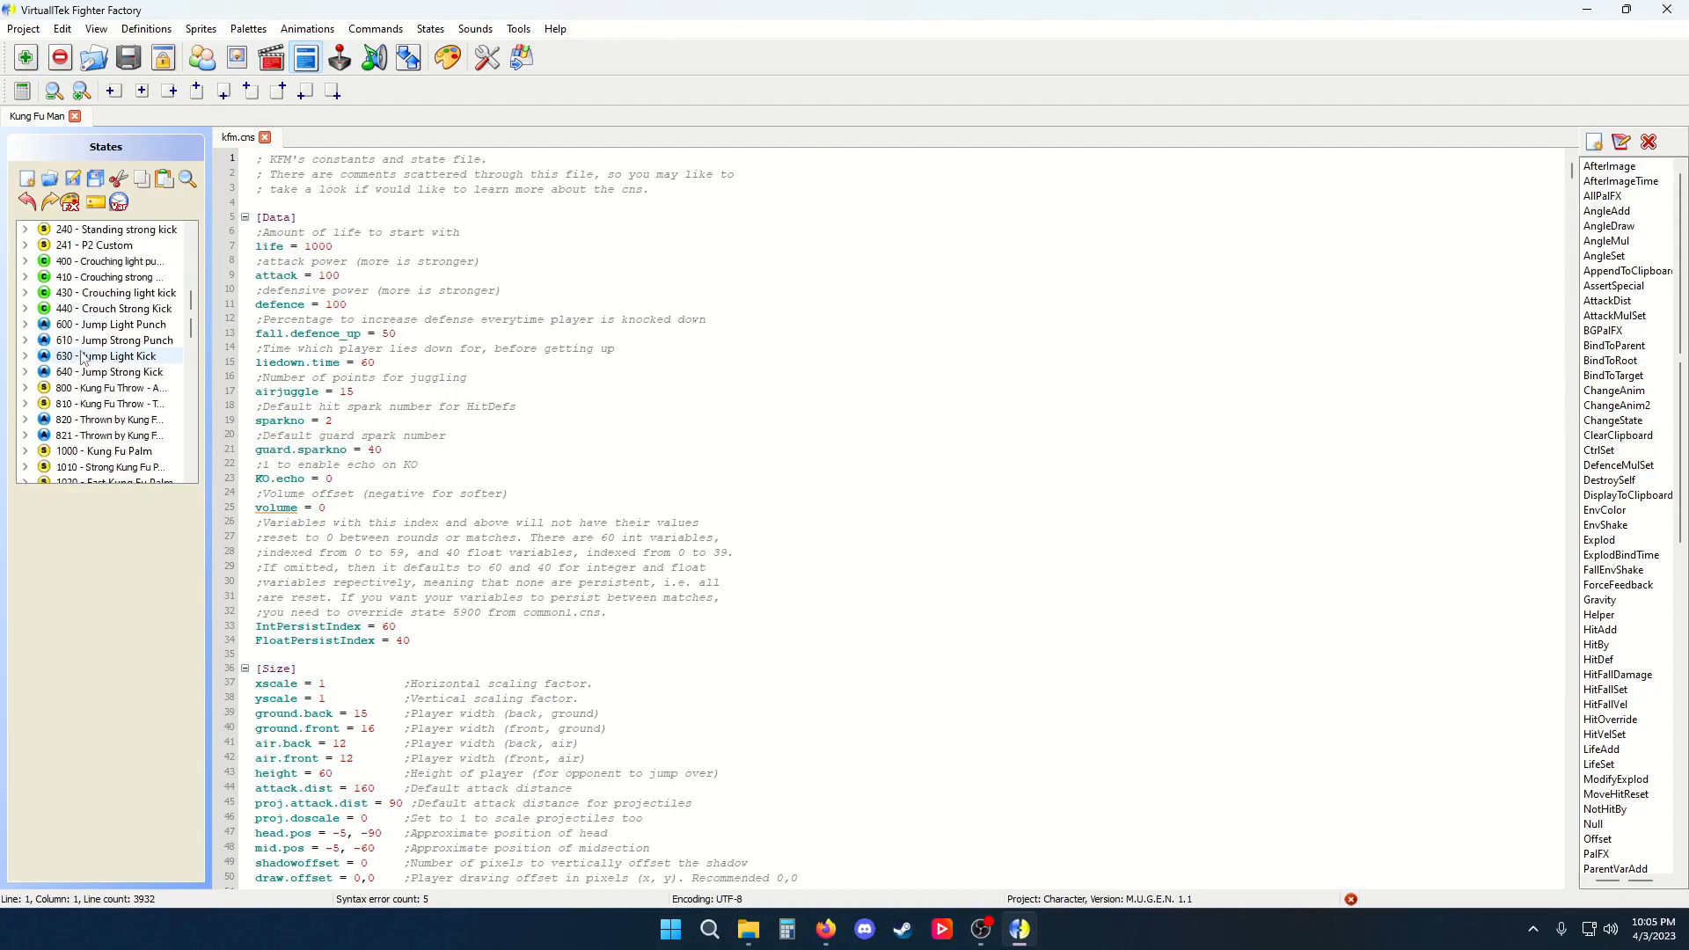
scroll(117, 367, up, 5)
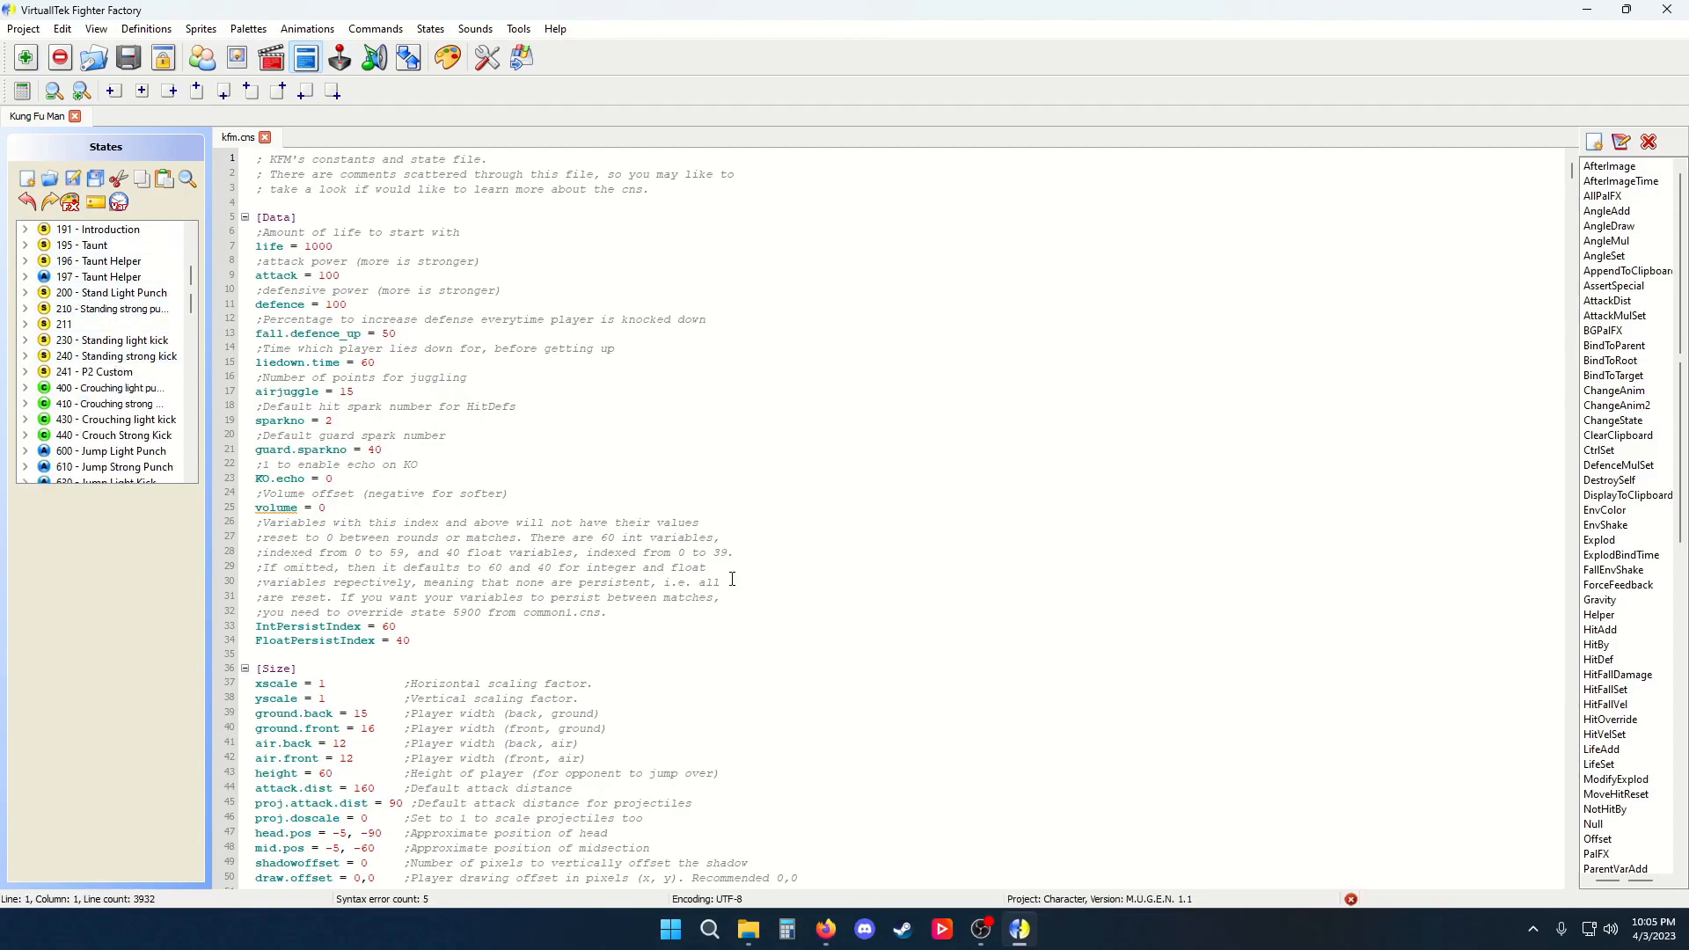
drag(419, 261, 1064, 818)
click(965, 681)
drag(844, 217, 947, 694)
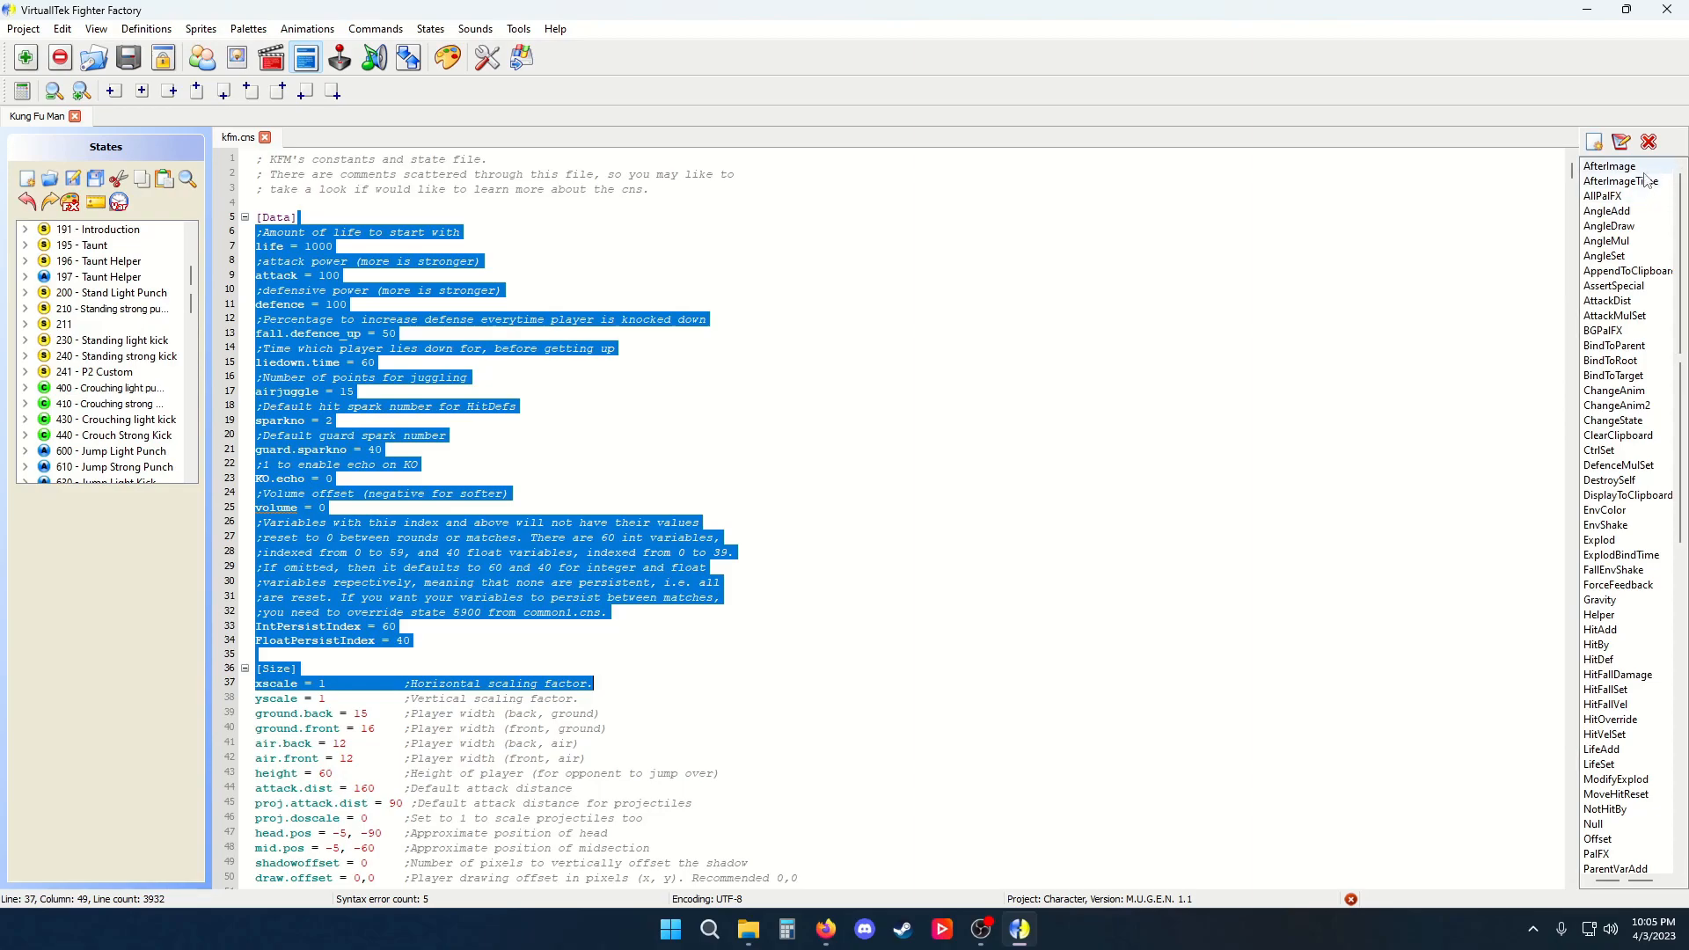
Browse the state controller list and select the Explod controller
click(1629, 256)
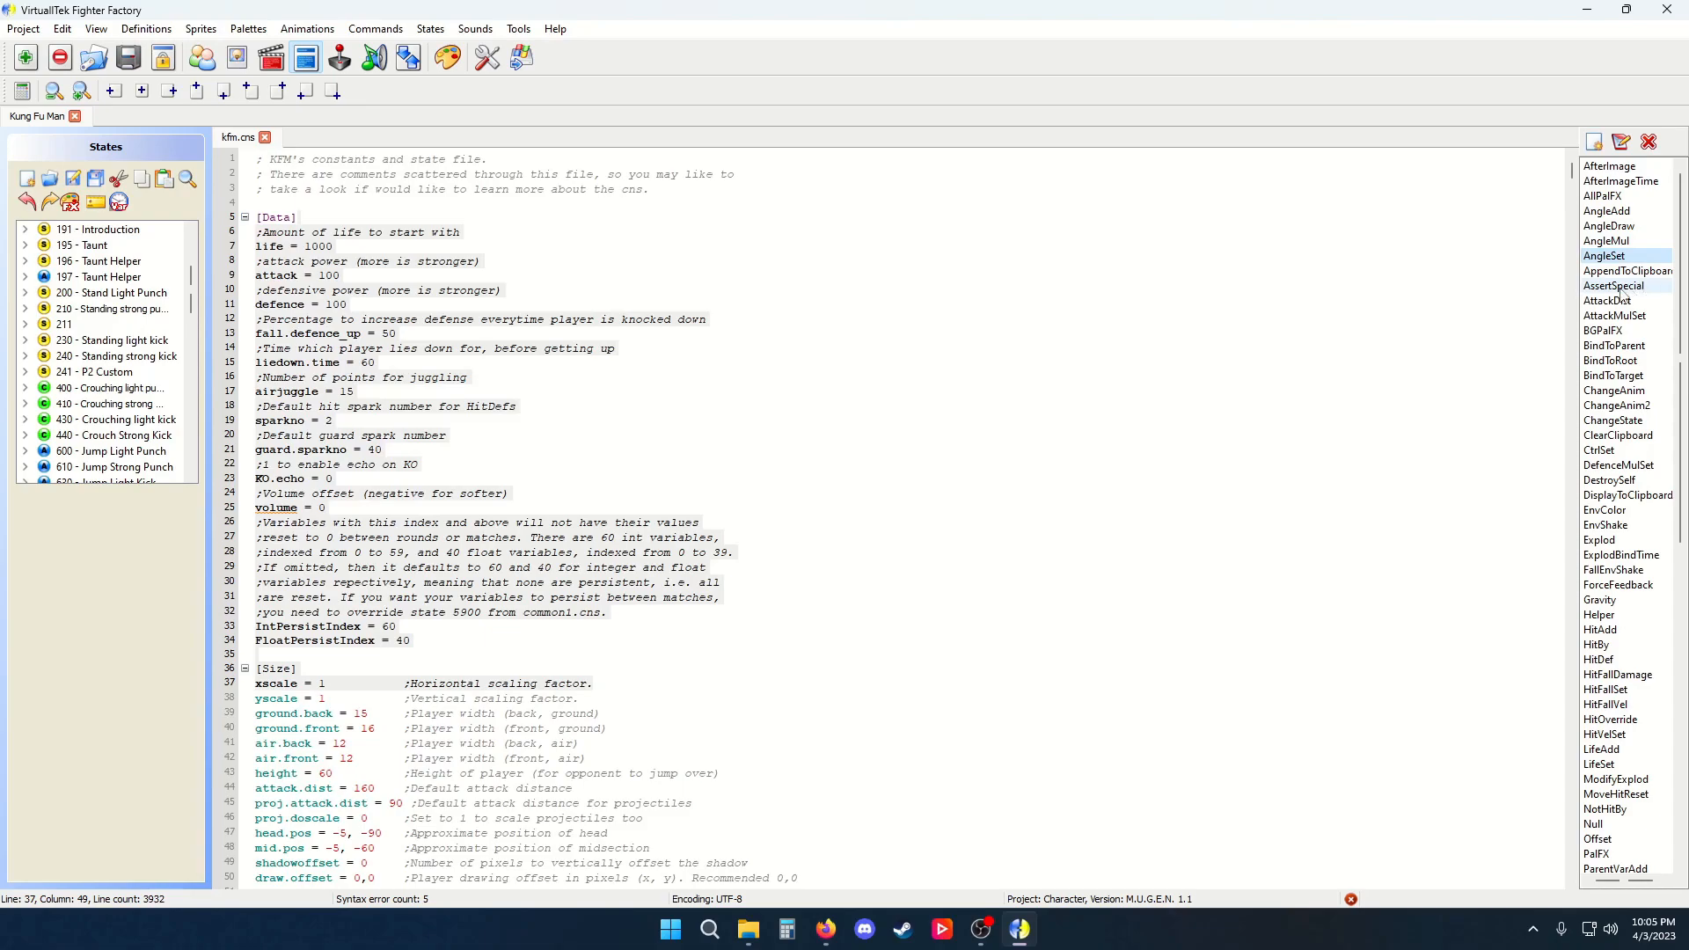
scroll(1622, 299, down, 13)
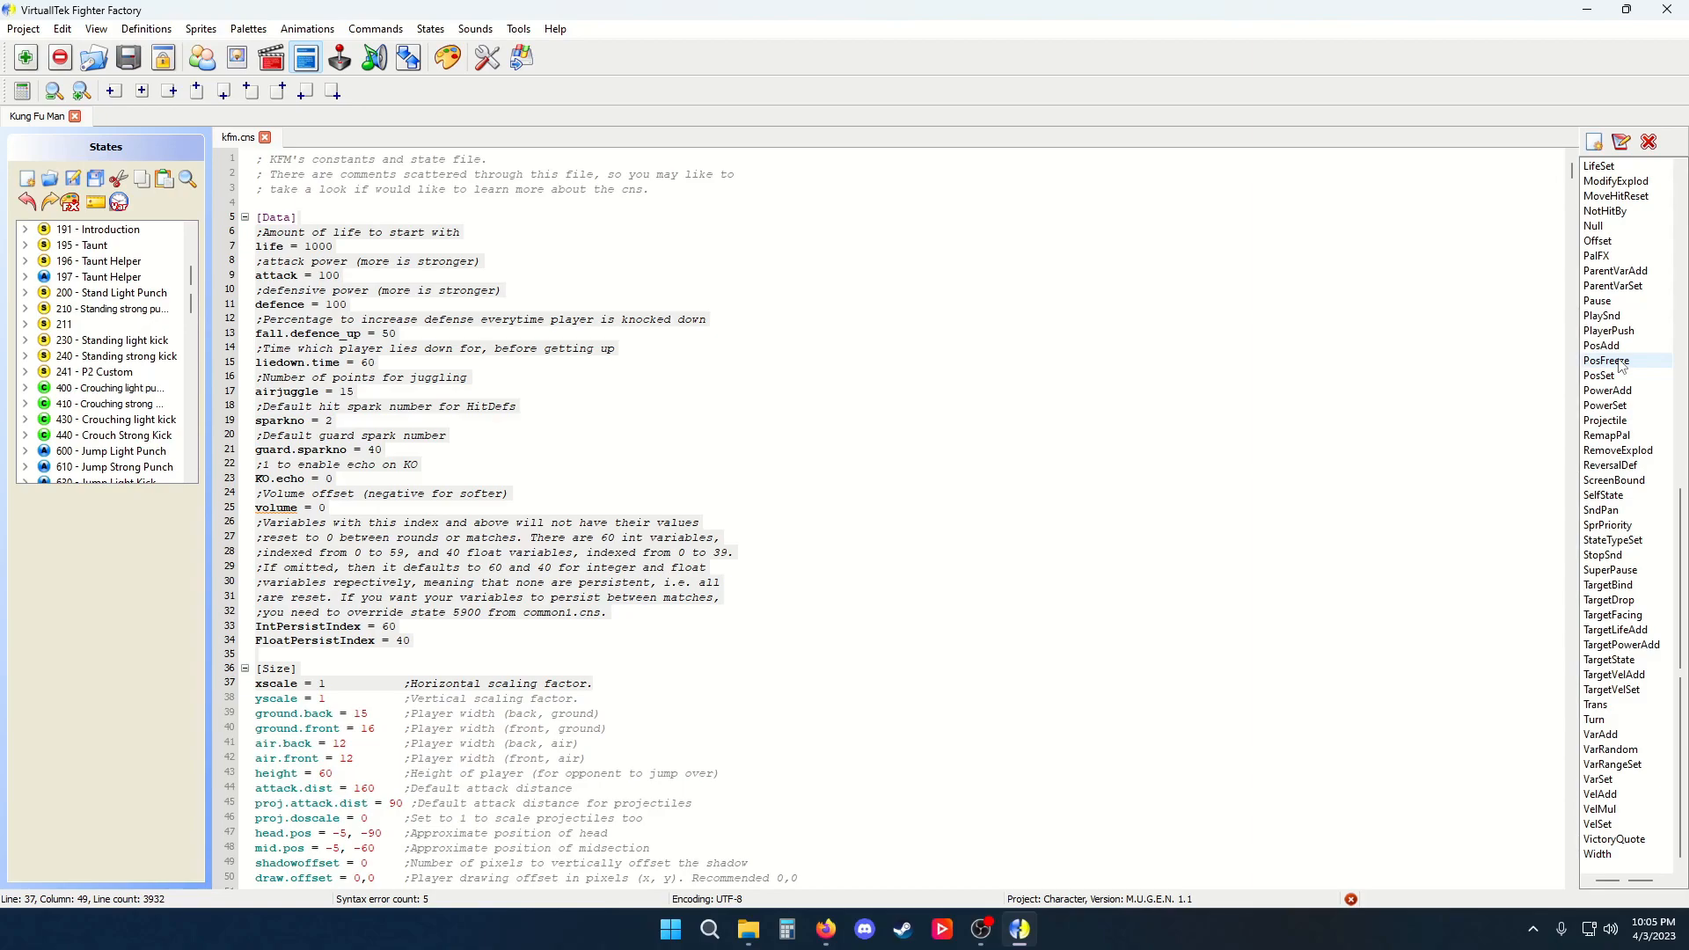
scroll(1621, 365, up, 7)
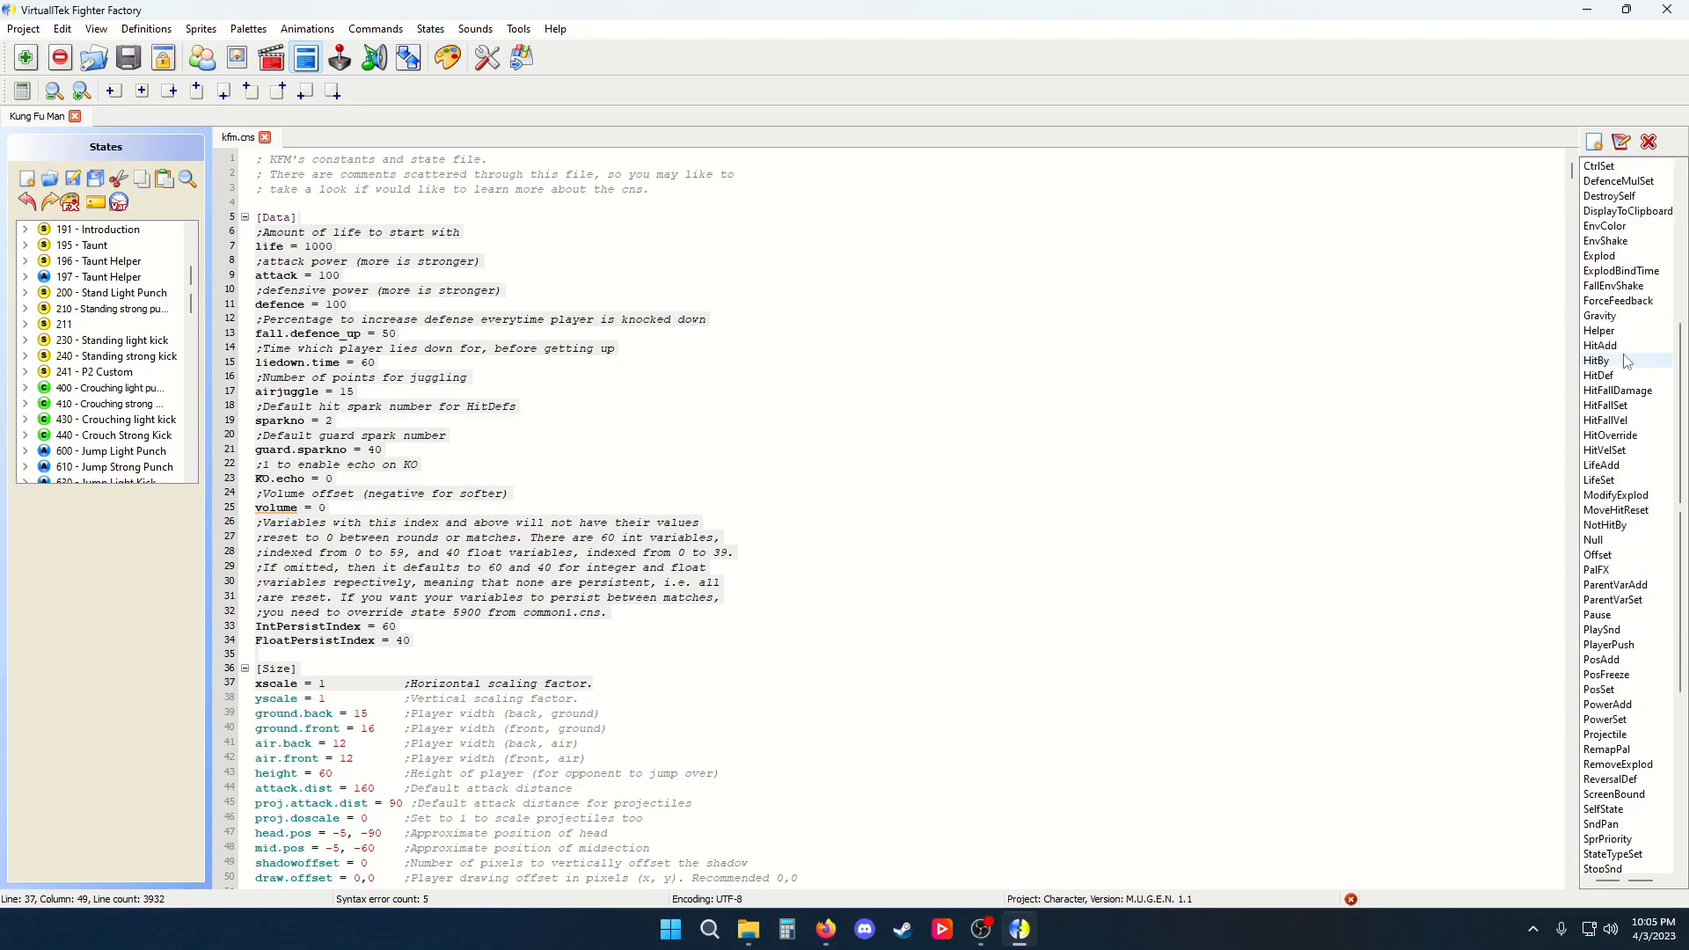
click(1621, 258)
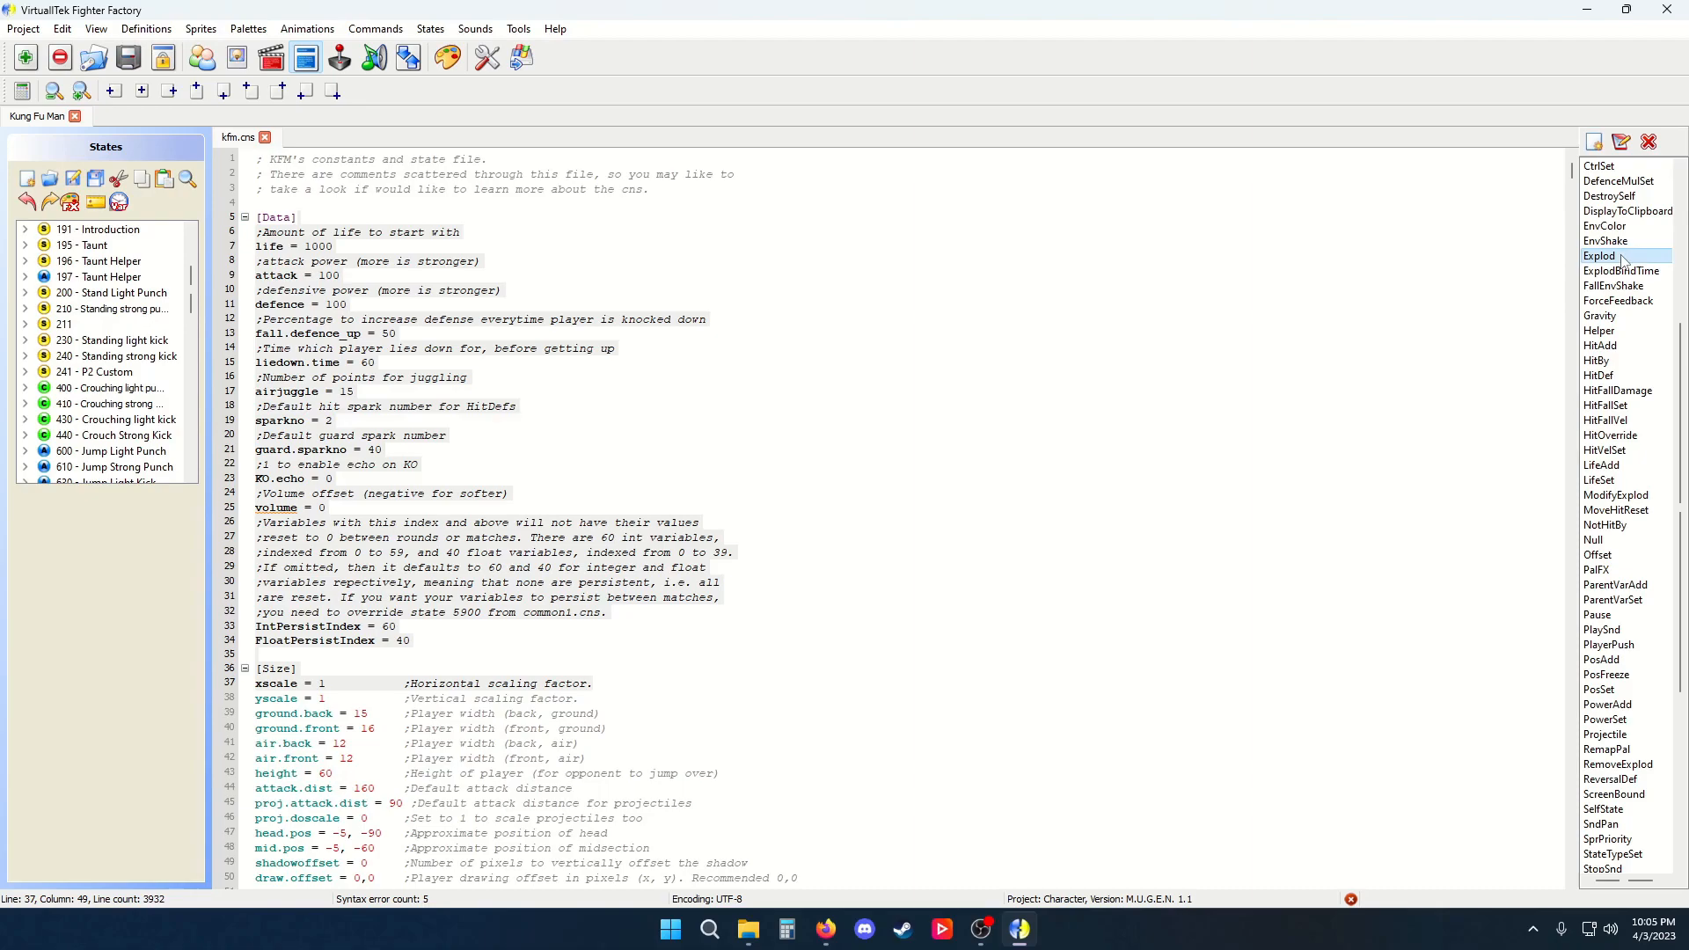
click(1623, 148)
scroll(848, 487, down, 4)
scroll(864, 511, up, 2)
click(977, 596)
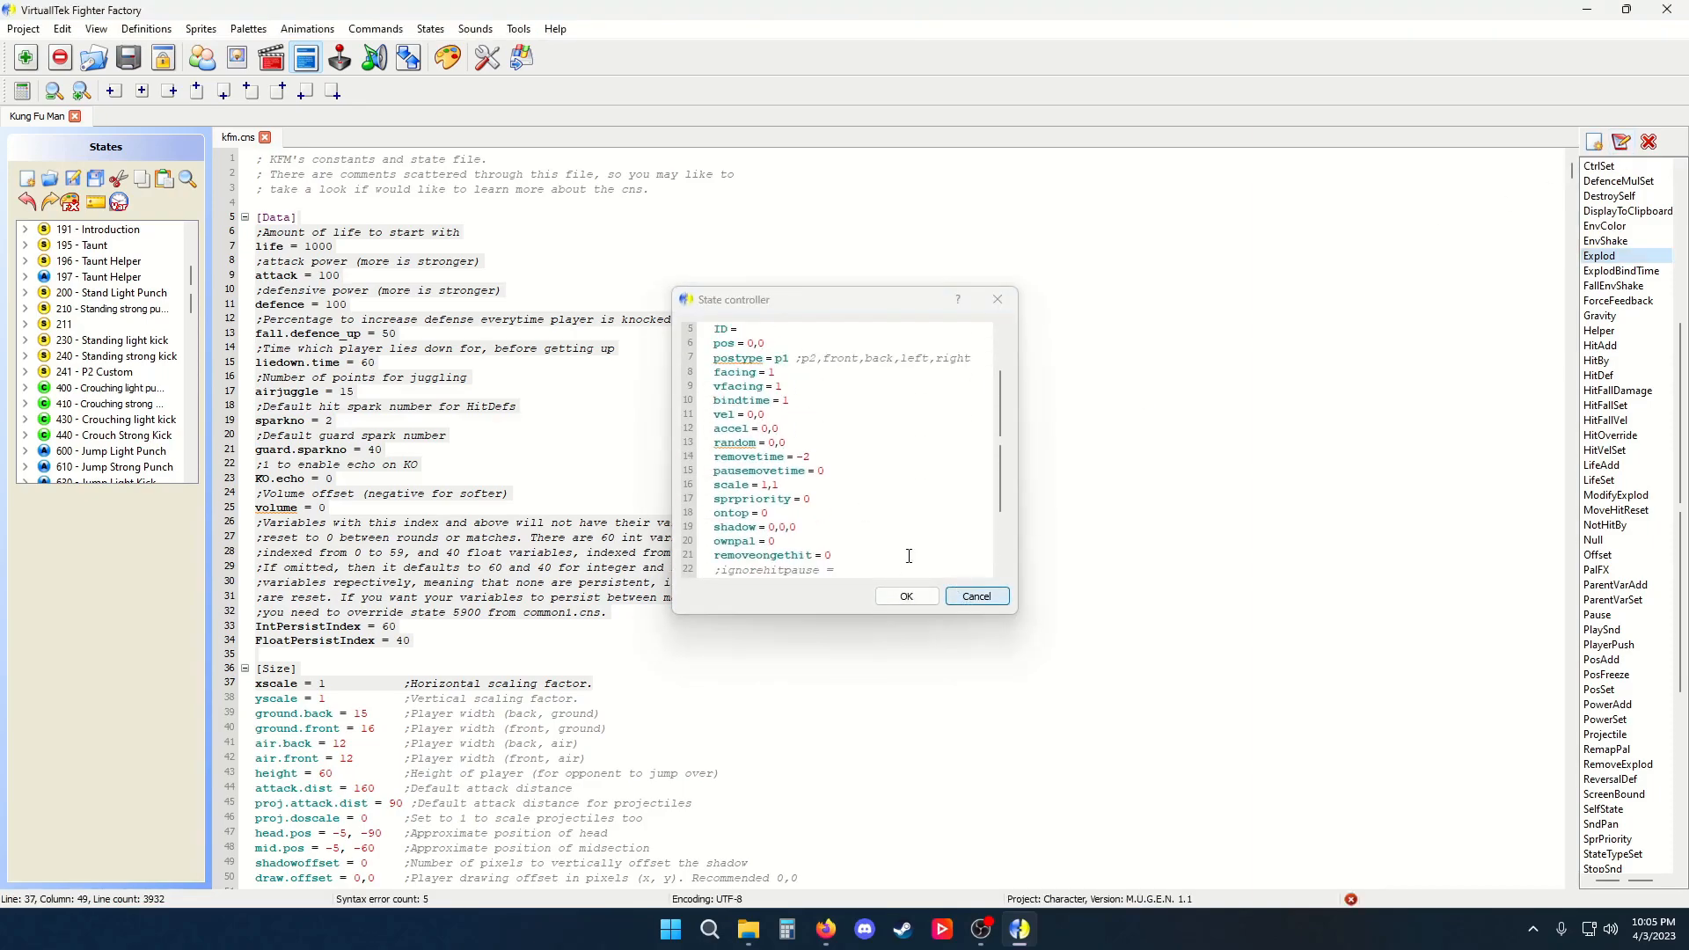
Go to the Win state decider and insert blank lines below the type line of Statedef 180
scroll(105, 326, up, 4)
click(112, 323)
scroll(352, 490, down, 10)
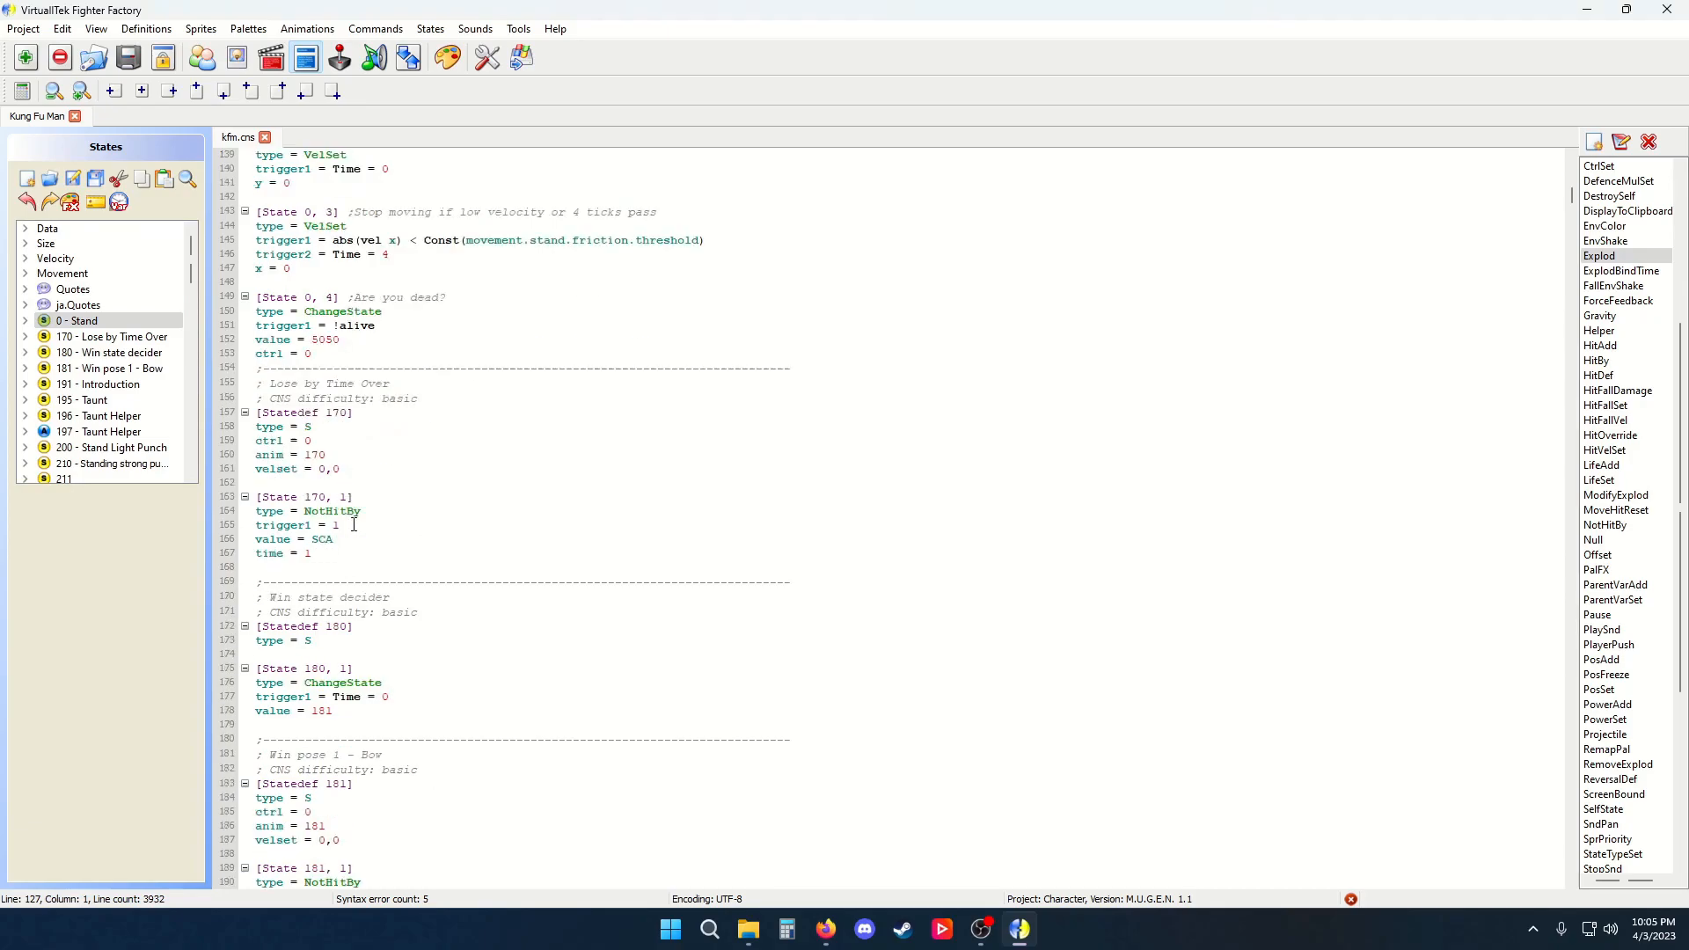
click(361, 396)
text([[)
key(BackSpace)
key(BackSpace)
key(Return)
key(Return)
key(Return)
key(Return)
key(Return)
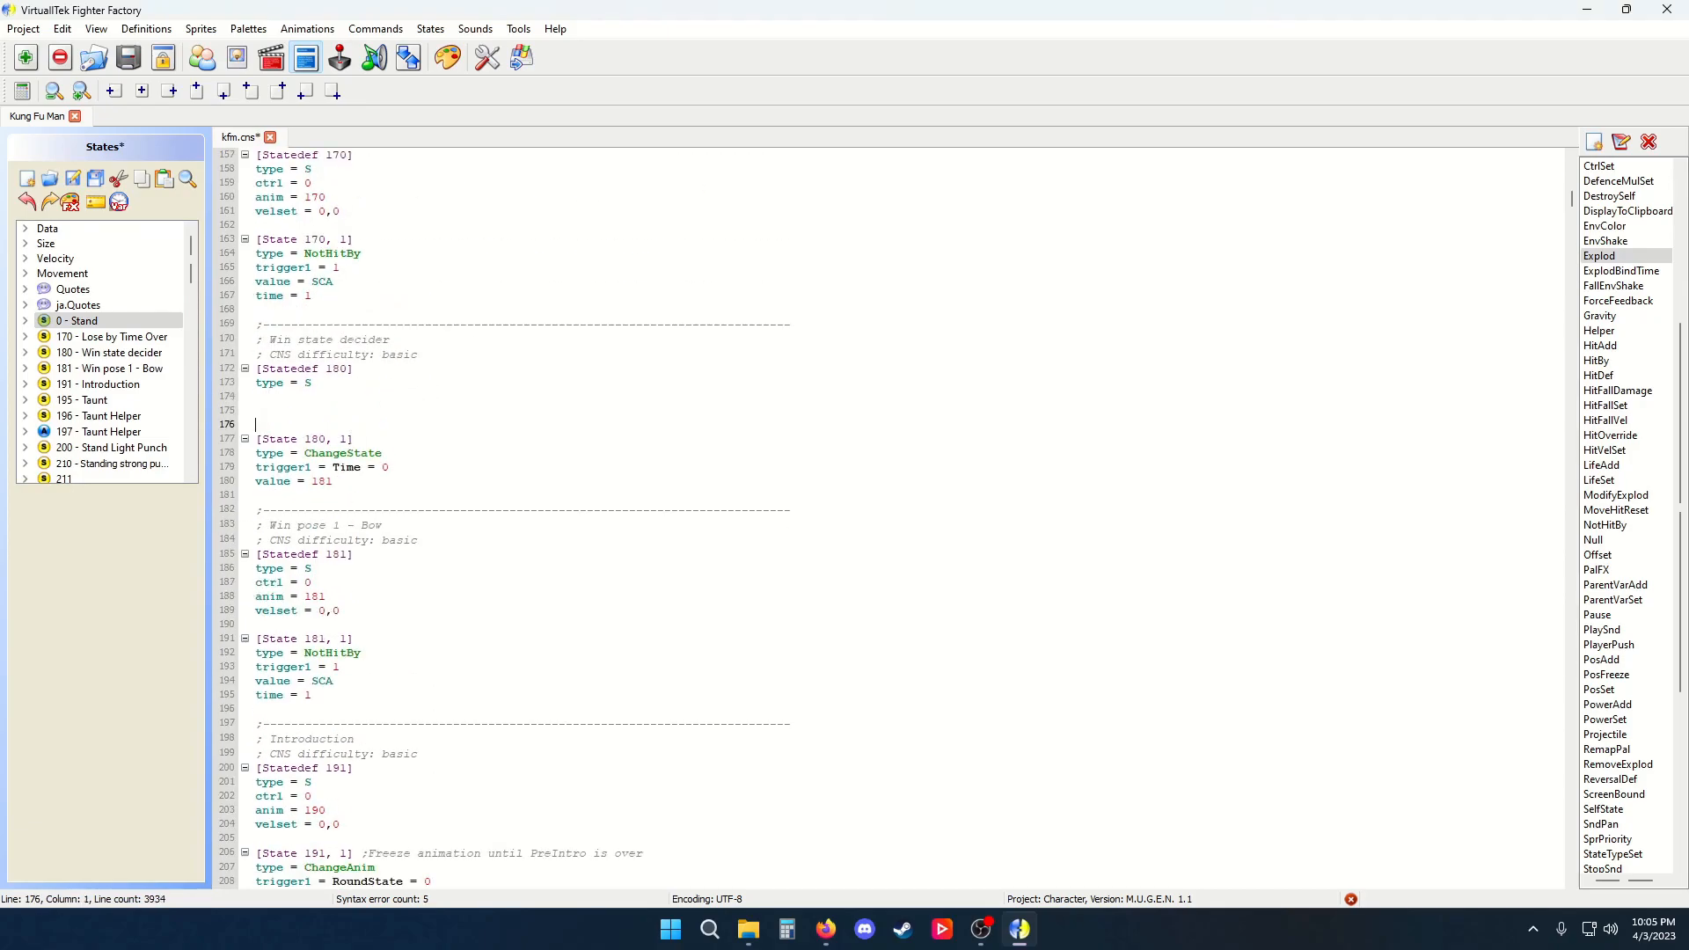
Insert an Explod state controller template into the blank lines under Statedef 180
click(347, 414)
double_click(1628, 261)
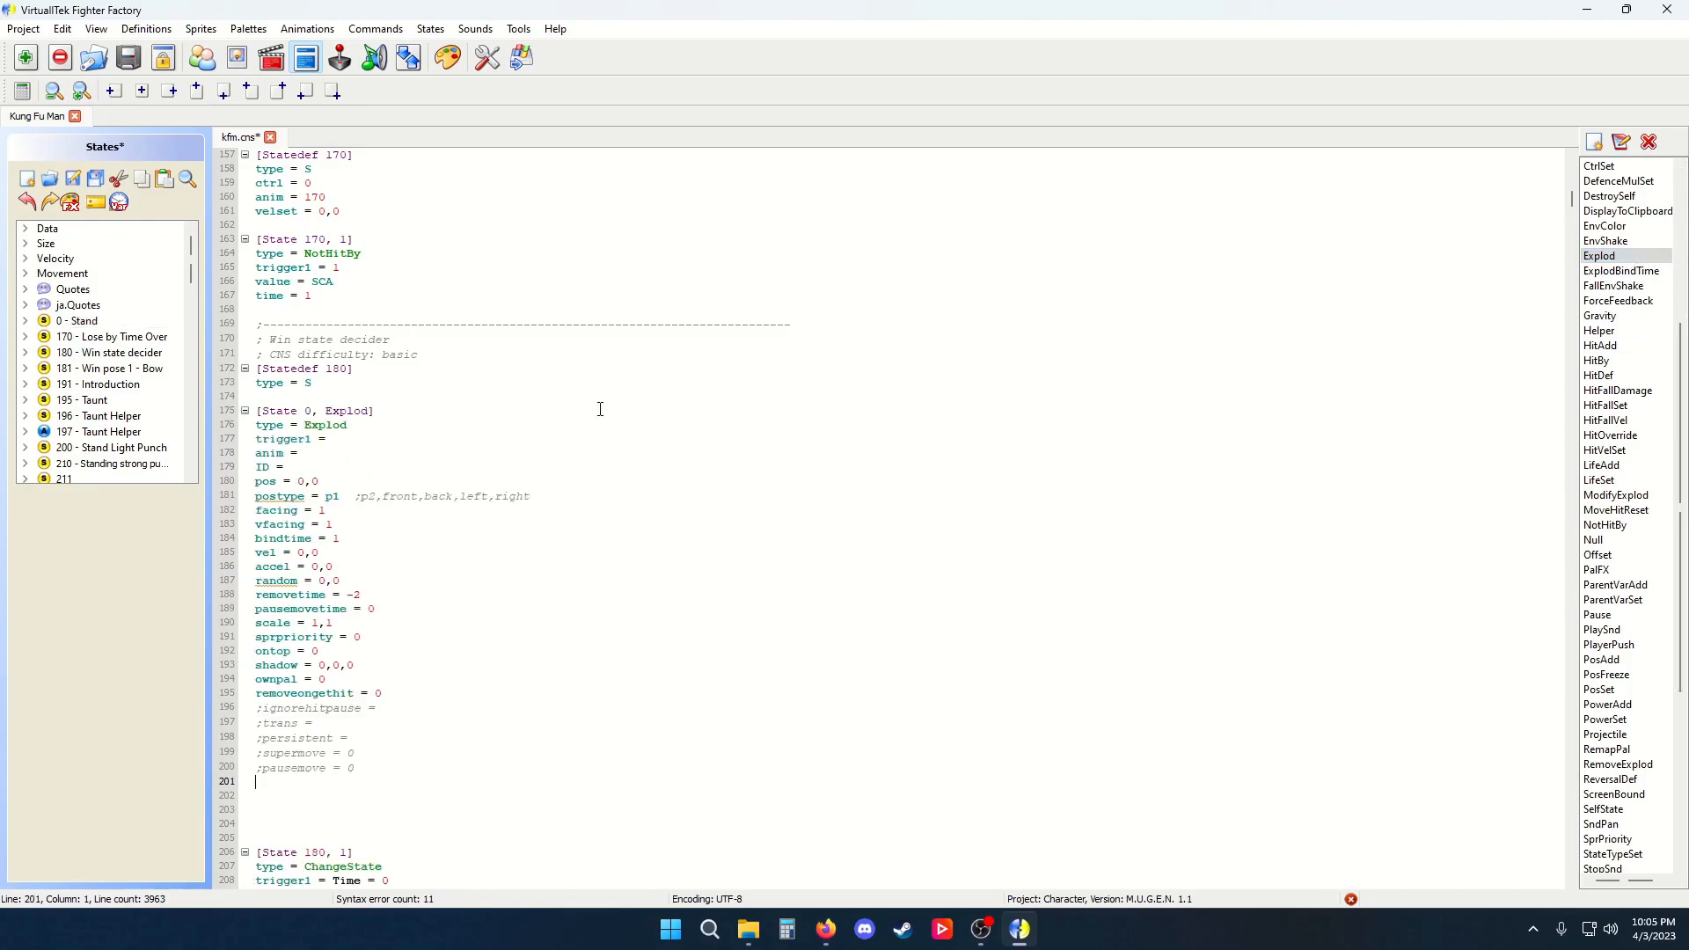
key(Return)
key(Return)
Add a second Explod controller through the state controller dialog with most optional parameters removed
click(1621, 142)
scroll(789, 499, down, 3)
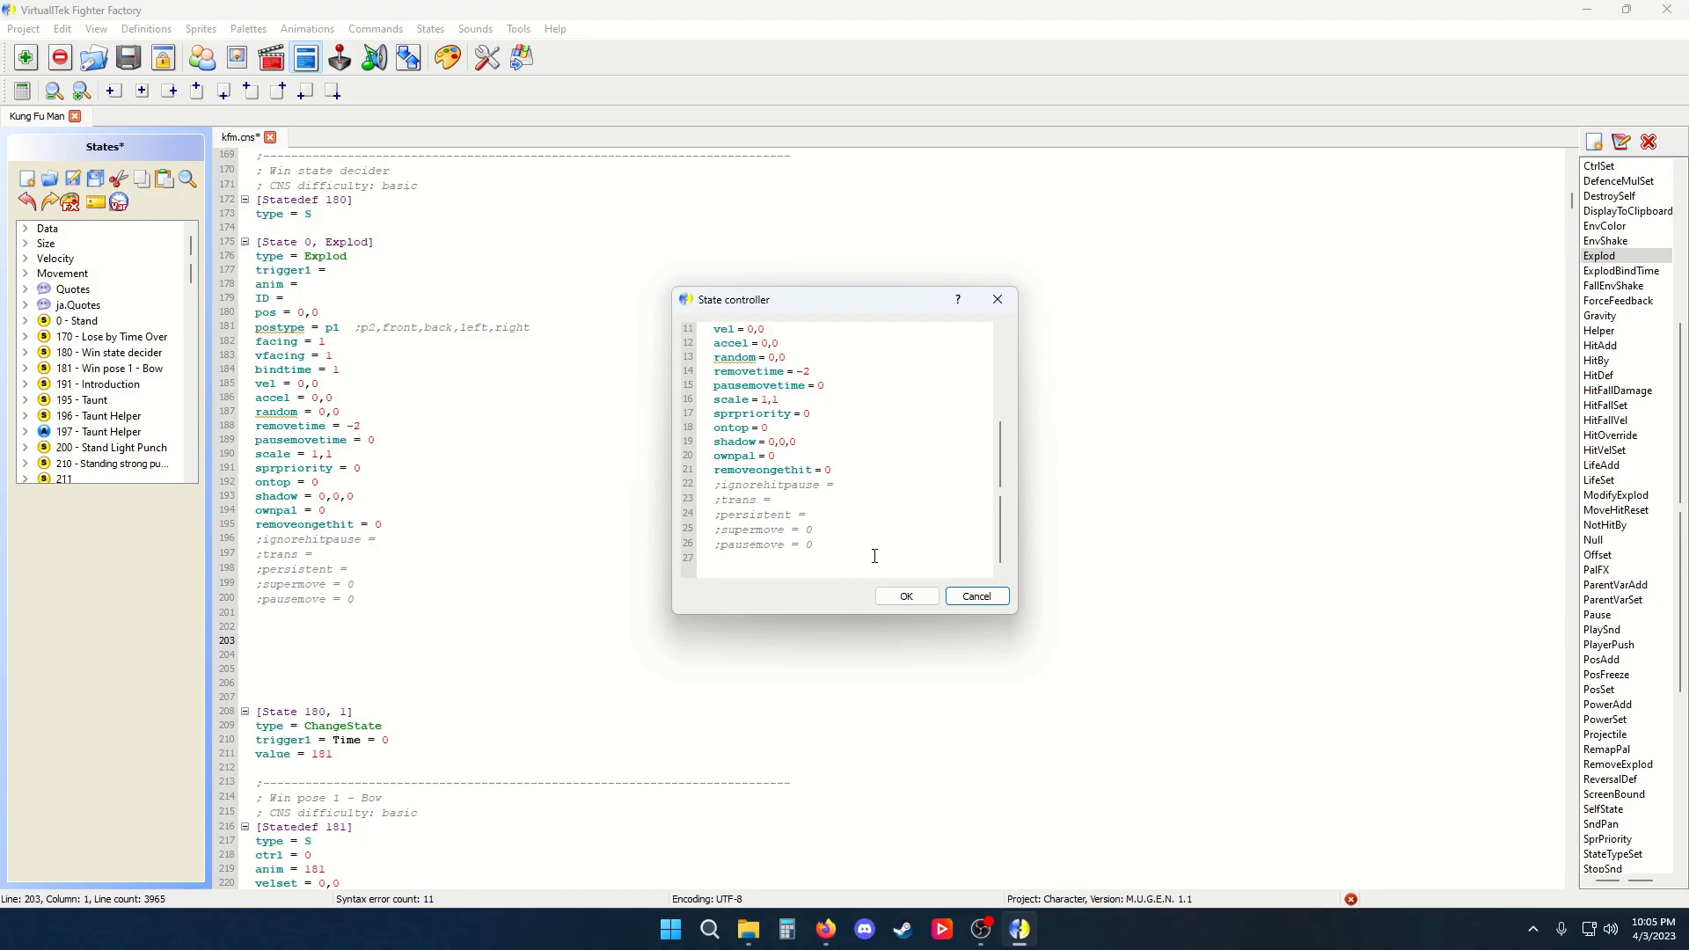
drag(857, 512, 712, 374)
key(Delete)
click(1002, 603)
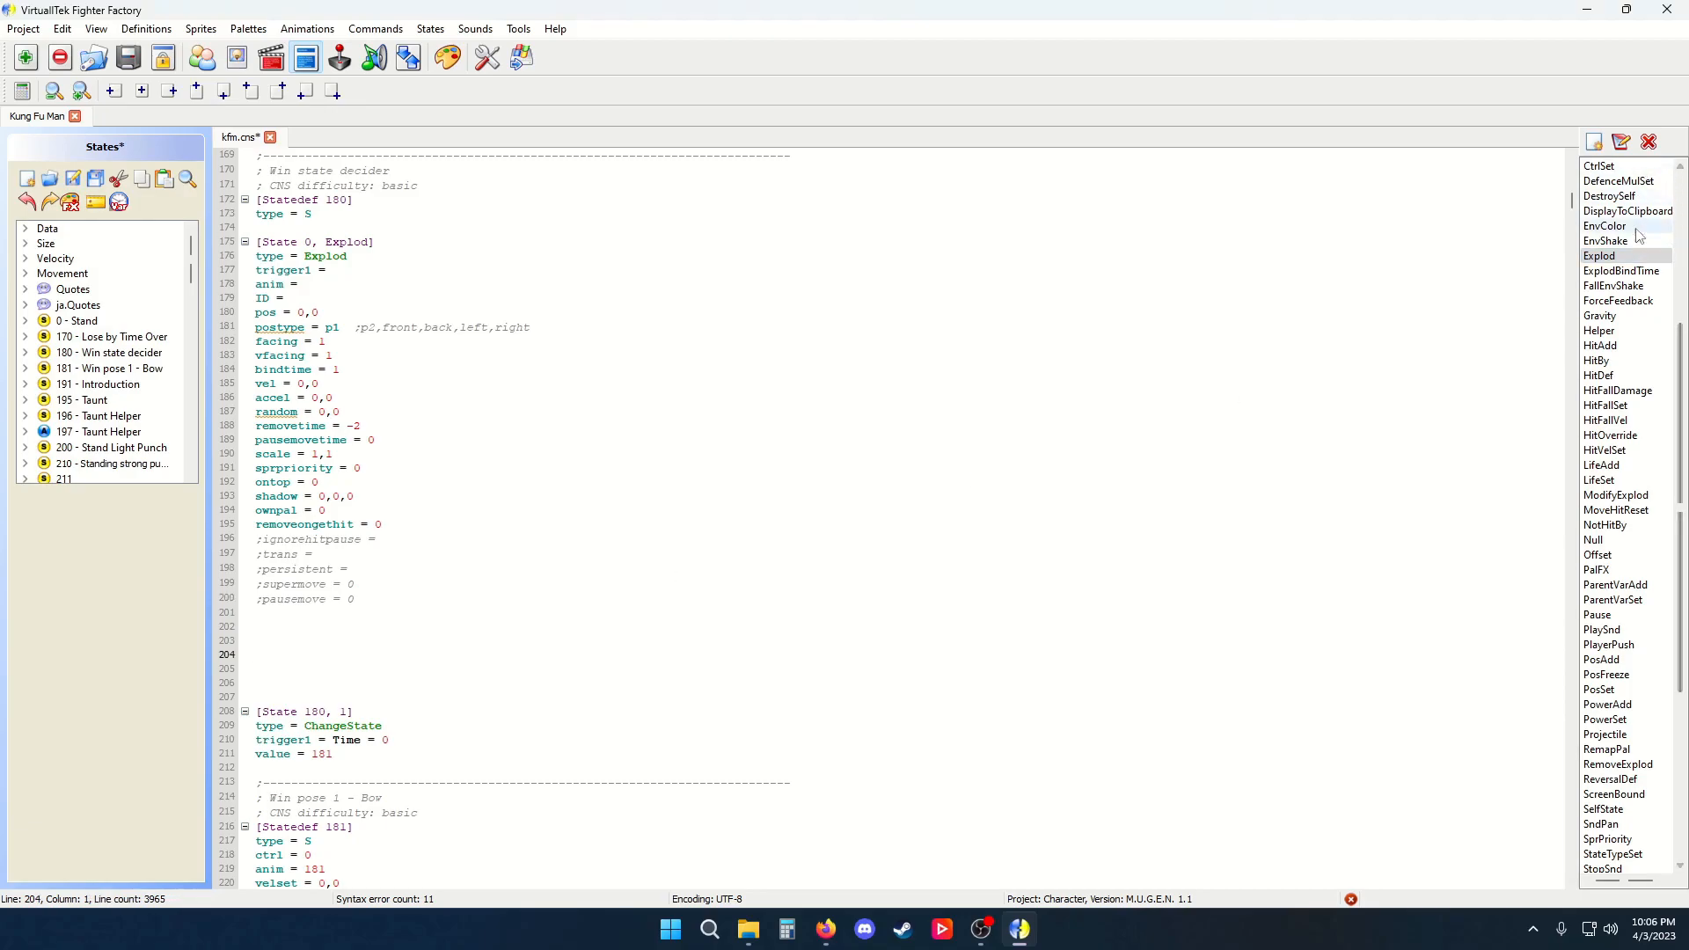
Delete the second Explod controller below the first one
scroll(395, 617, down, 4)
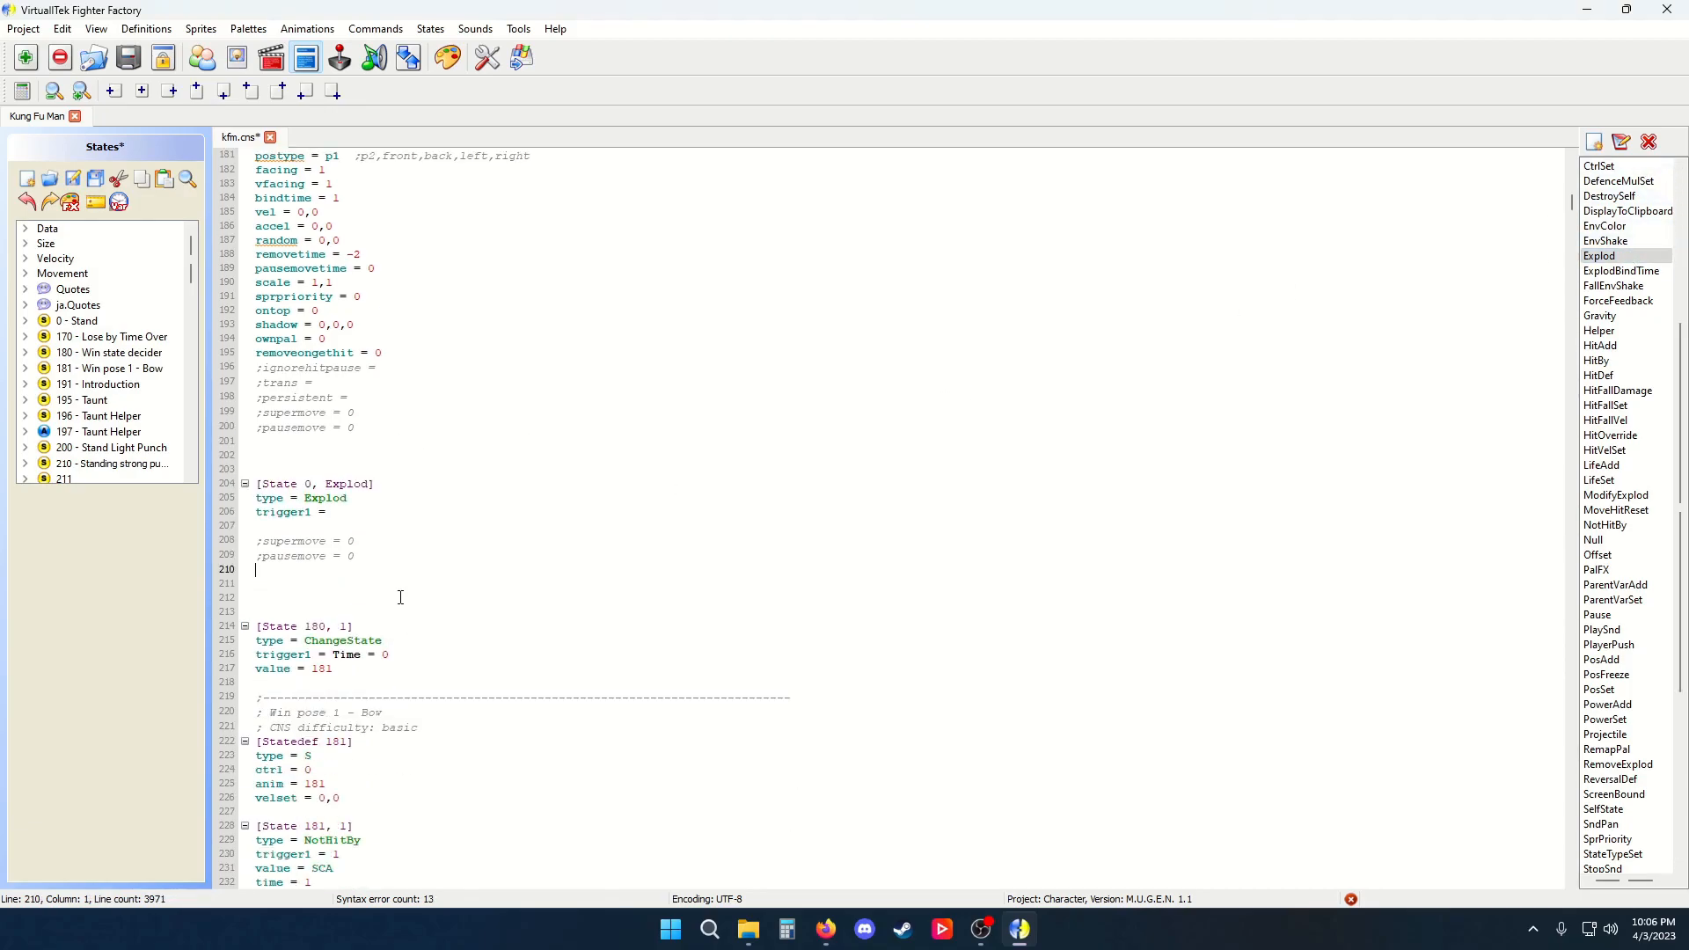
key(shift+Up)
key(shift+Up)
key(shift+Up)
key(shift+Up)
key(shift+Up)
key(shift+Up)
key(shift+Up)
key(shift+Up)
key(shift+Up)
key(shift+Up)
key(shift+Up)
key(Delete)
Select the Explod controller under Statedef 180 and open it in the state controller editor, confirming without changes
scroll(374, 599, up, 4)
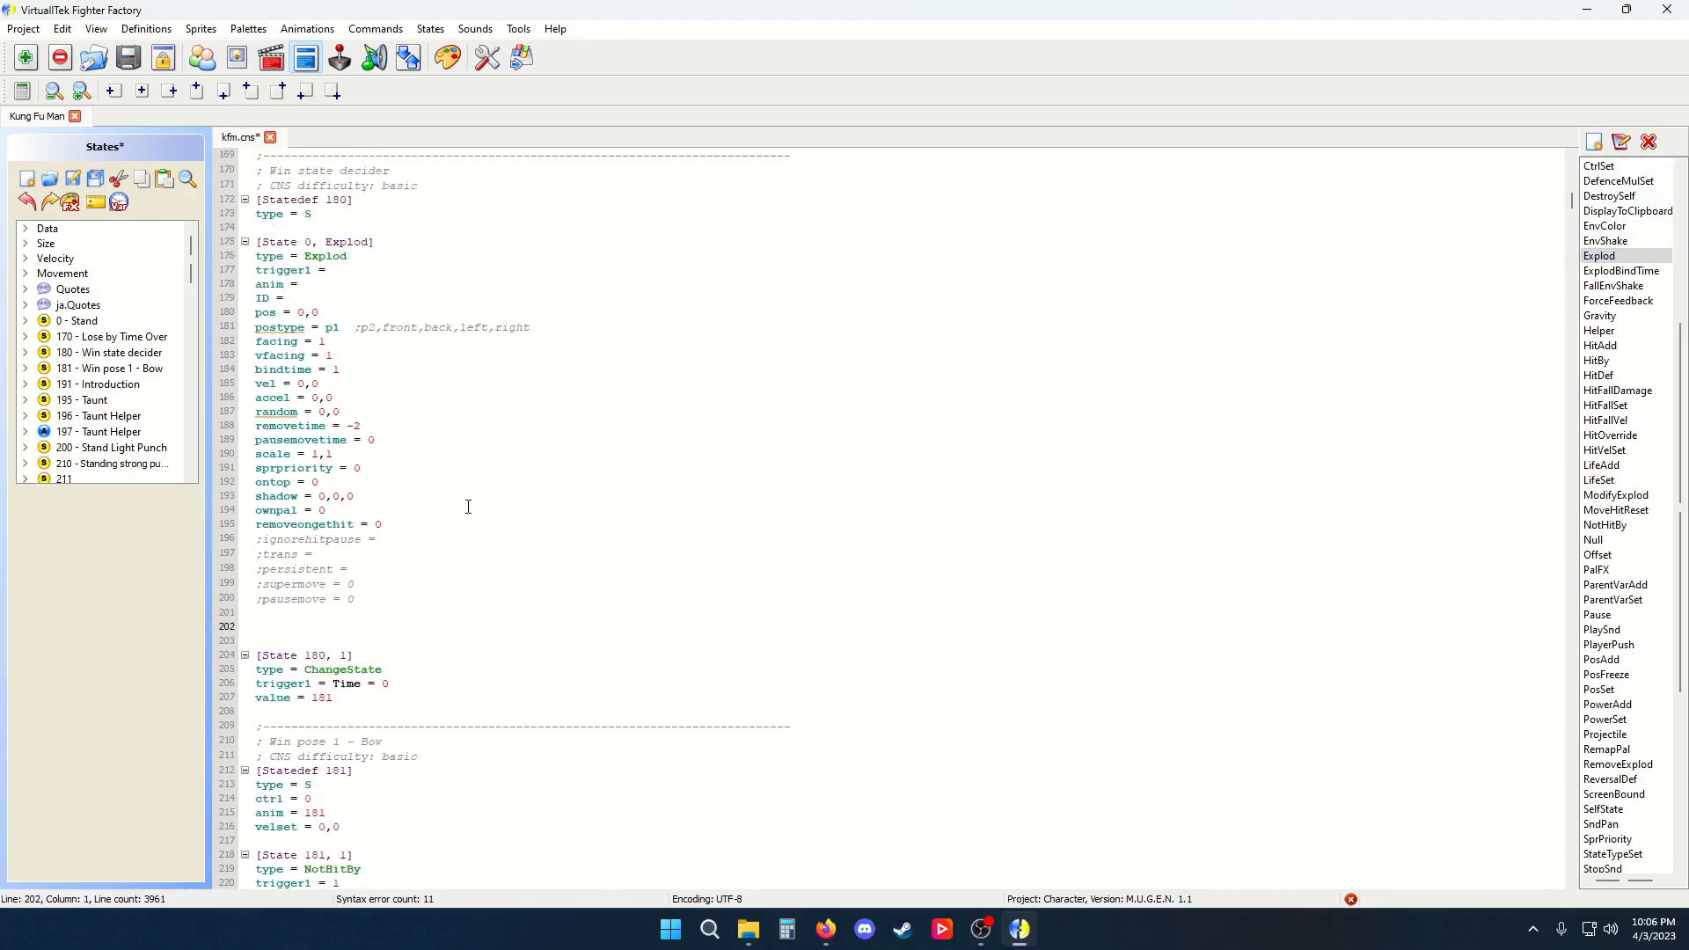
drag(374, 599, 243, 249)
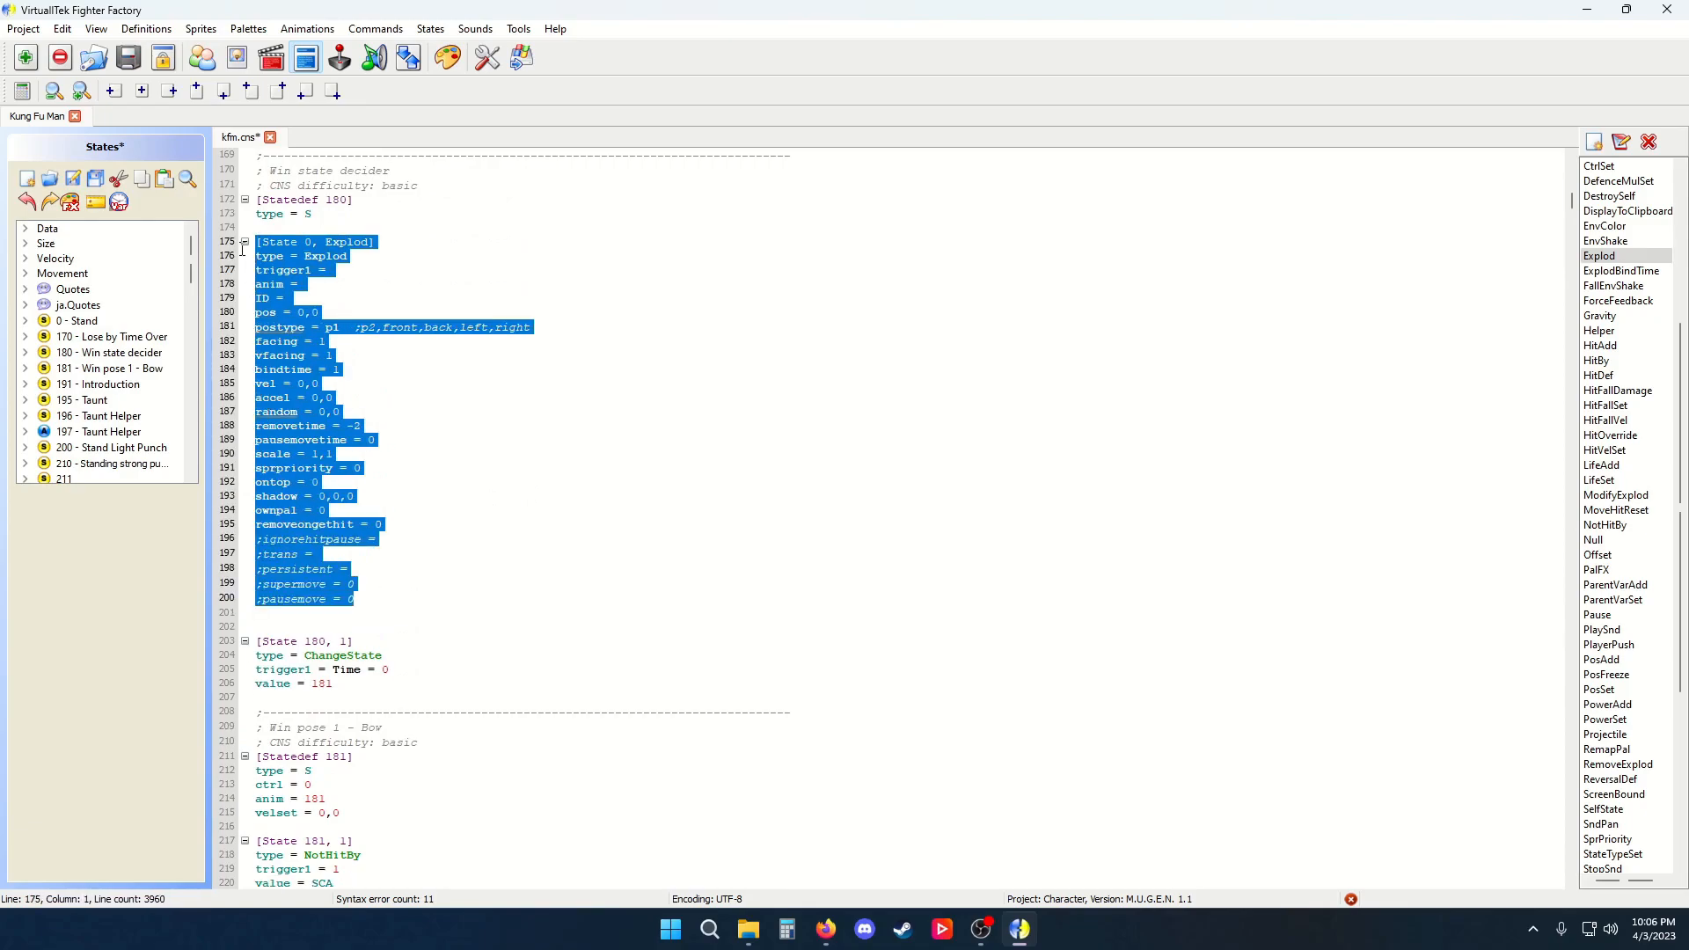
click(1621, 141)
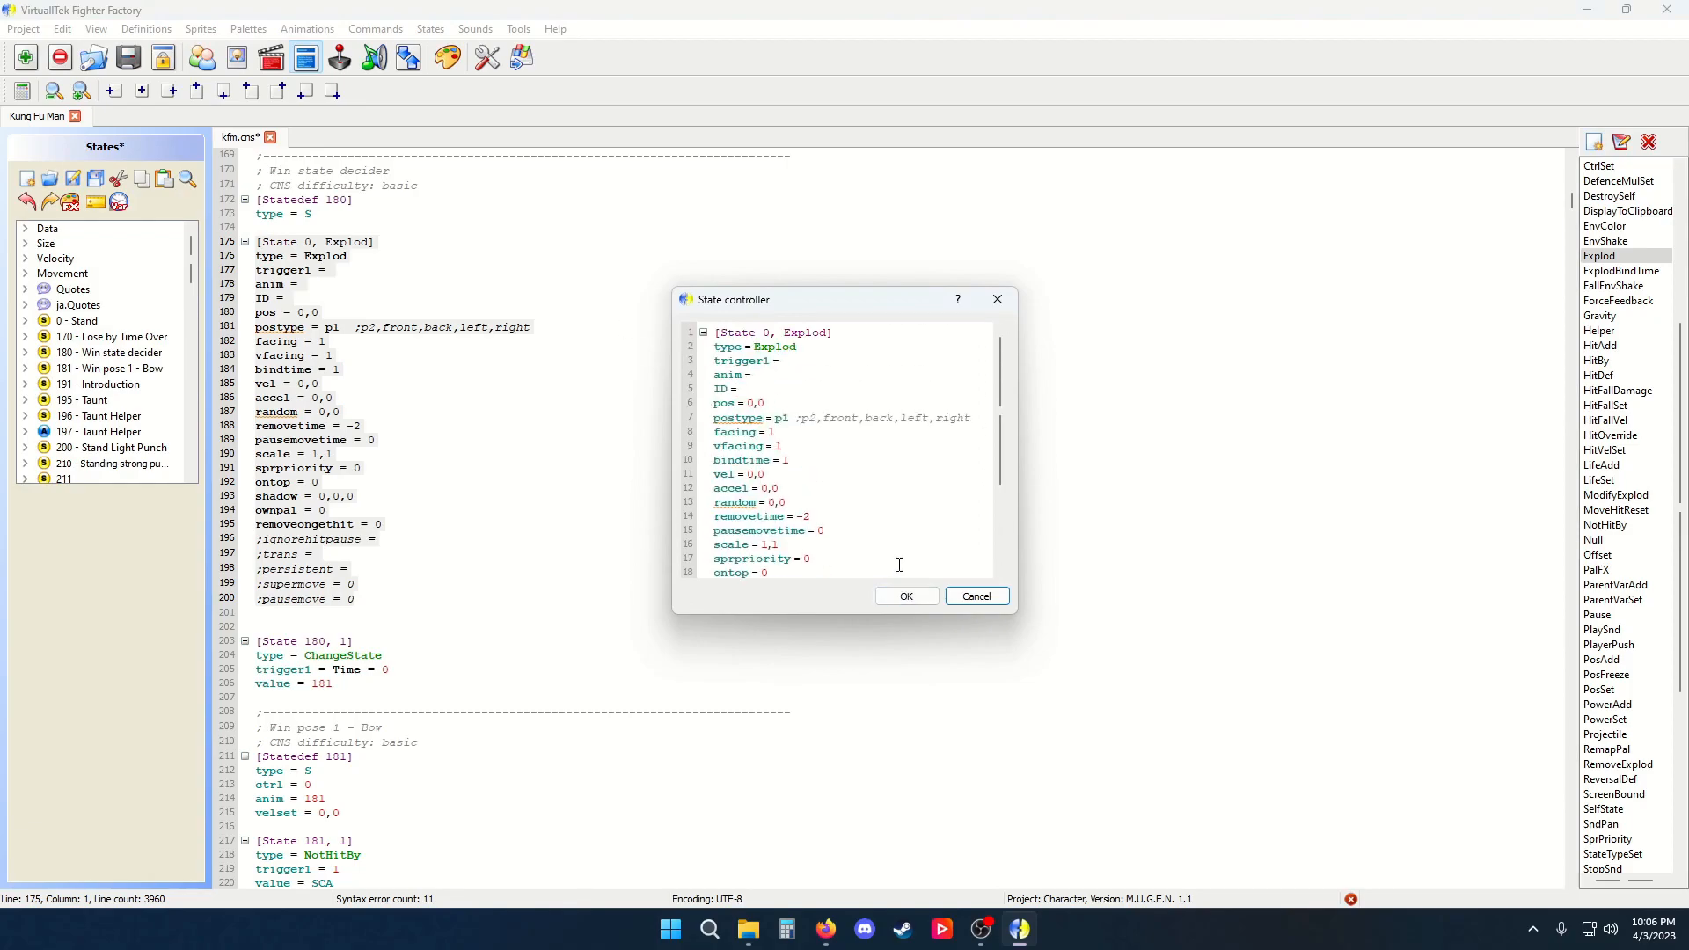
click(903, 596)
click(655, 516)
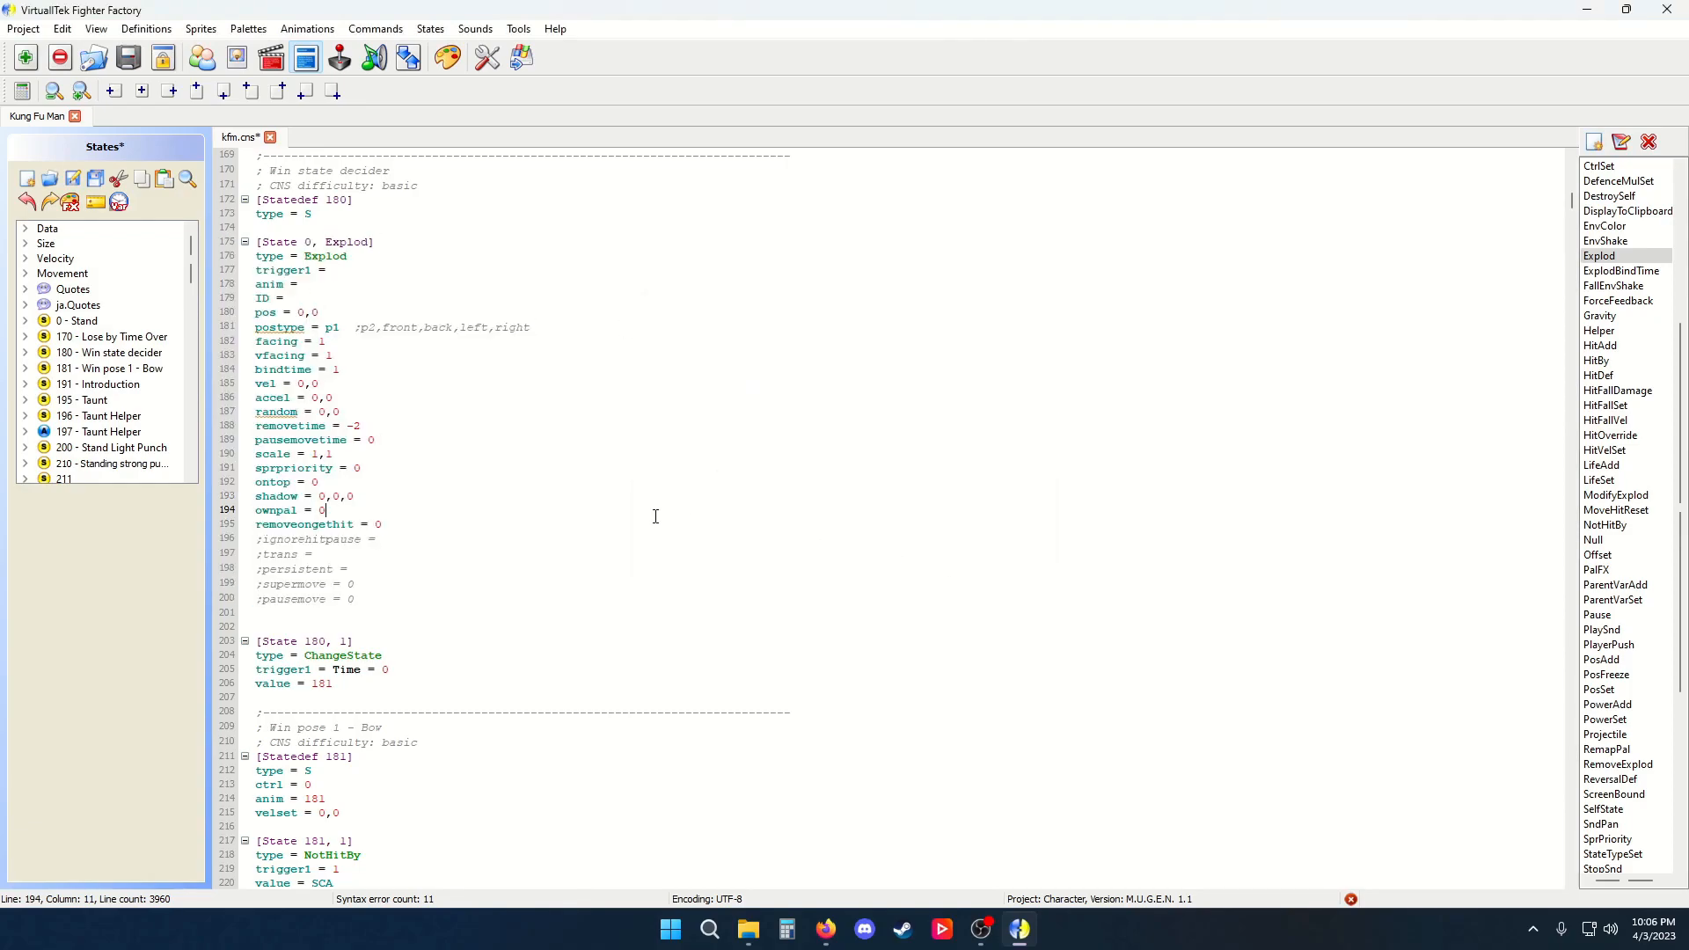
Create a new state controller template of type zoom with a trigger1 line and save it as Zoom
click(1594, 142)
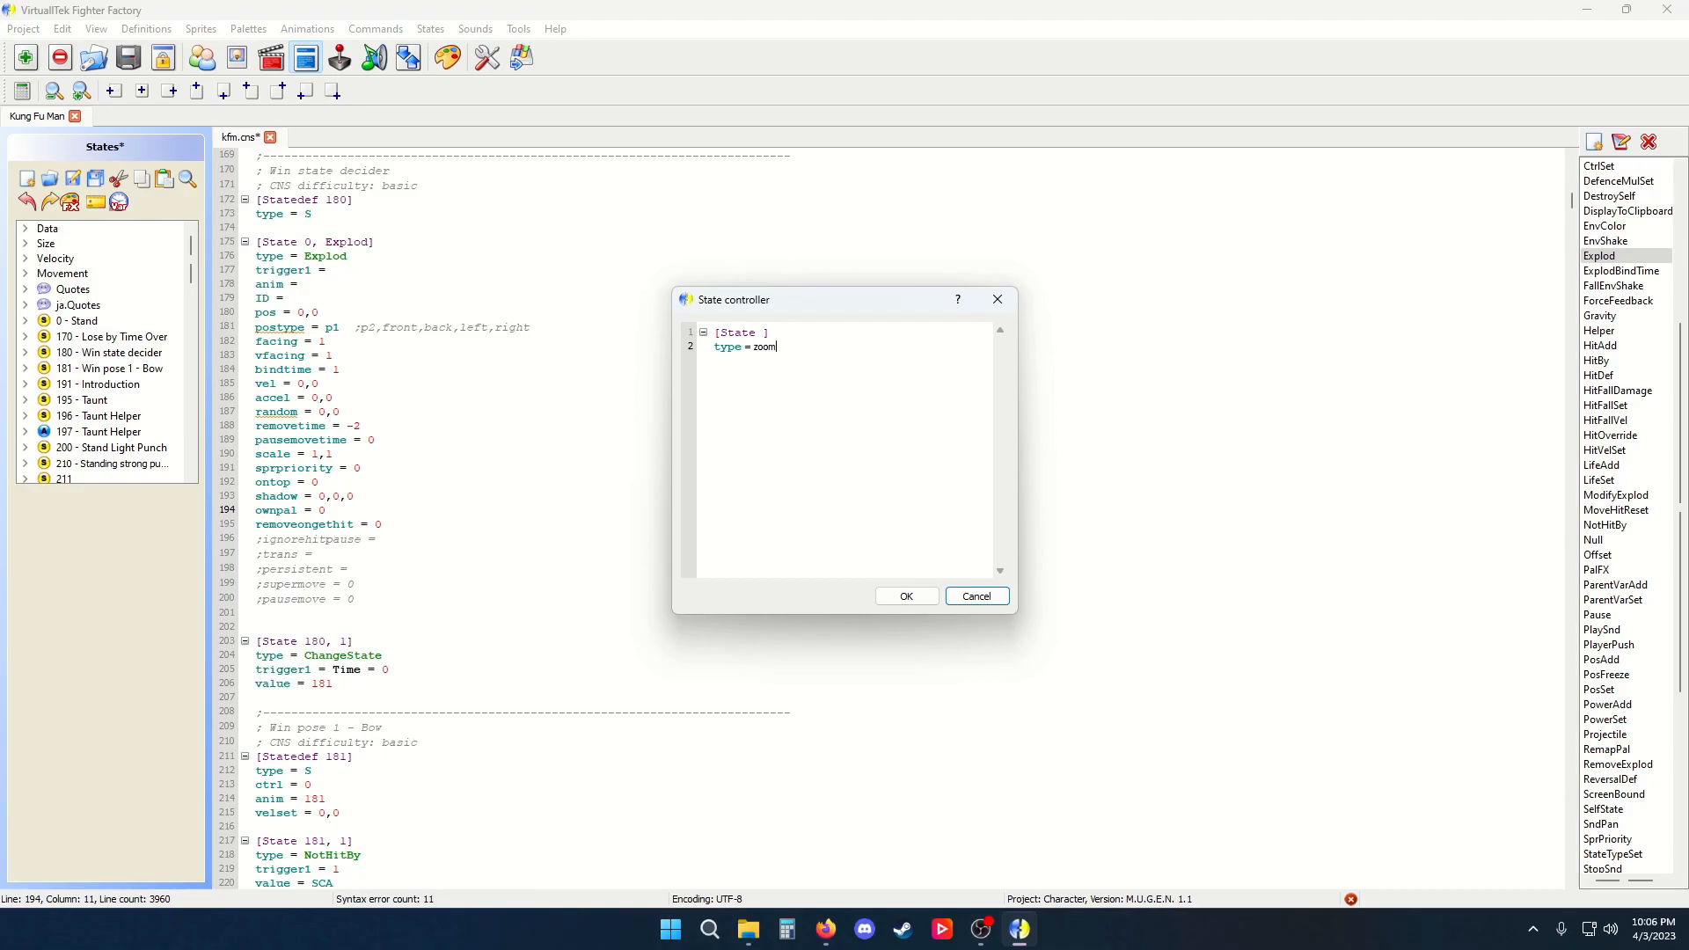
text(trigger1 = 1)
click(905, 597)
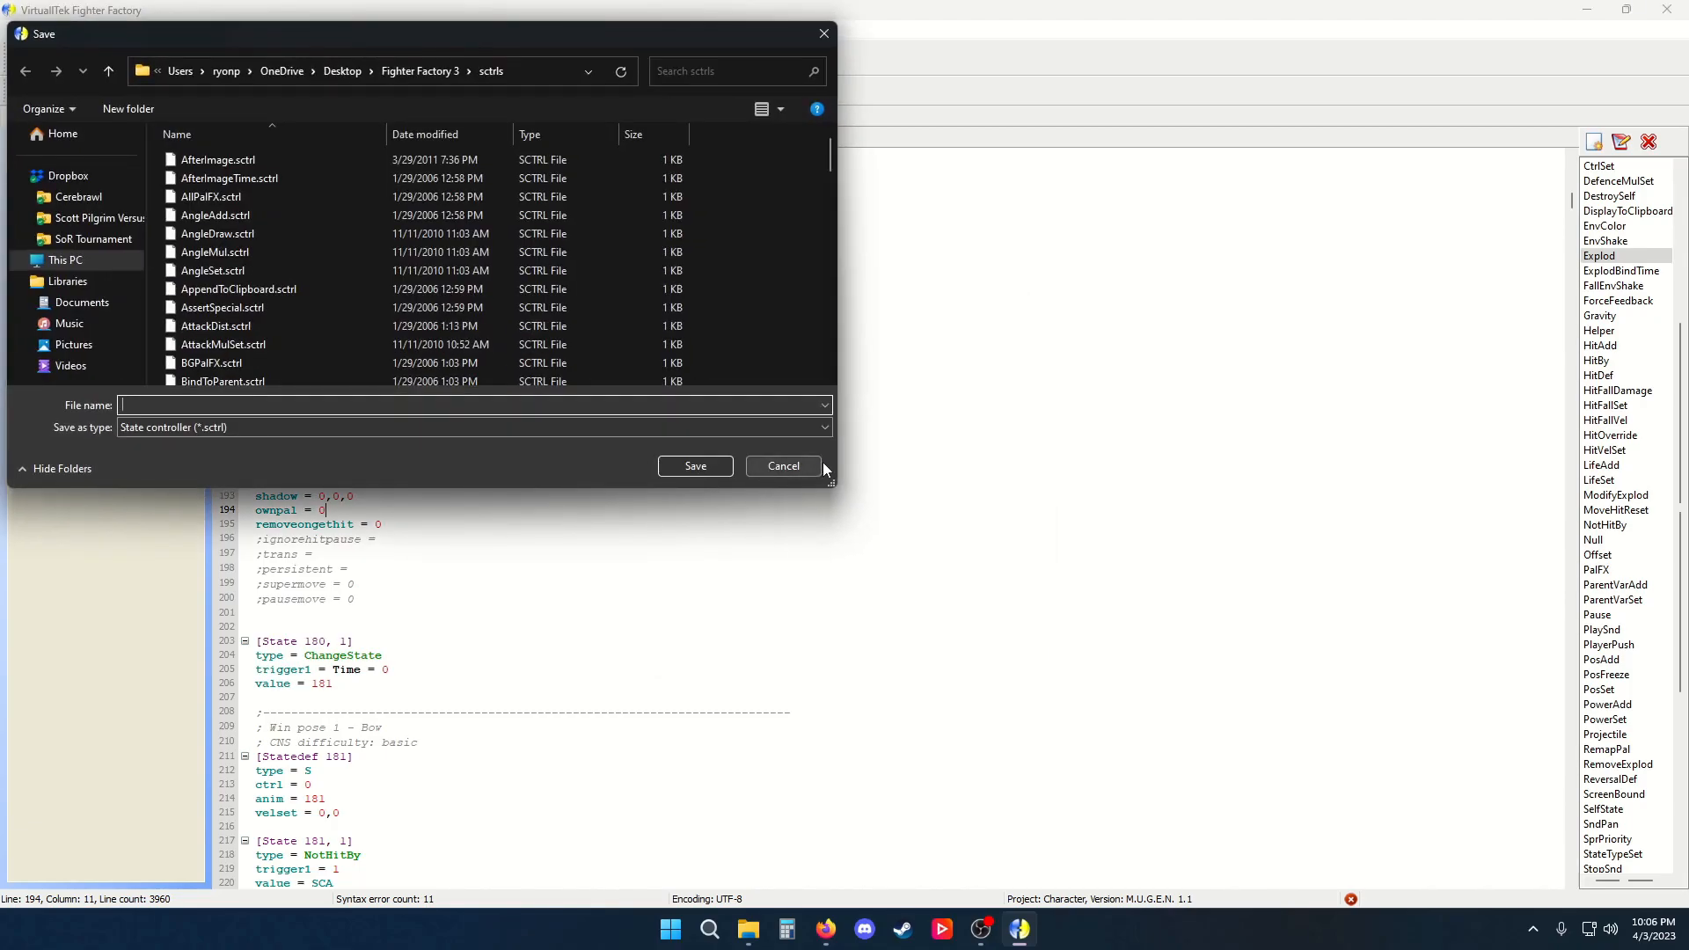
scroll(327, 175, down, 20)
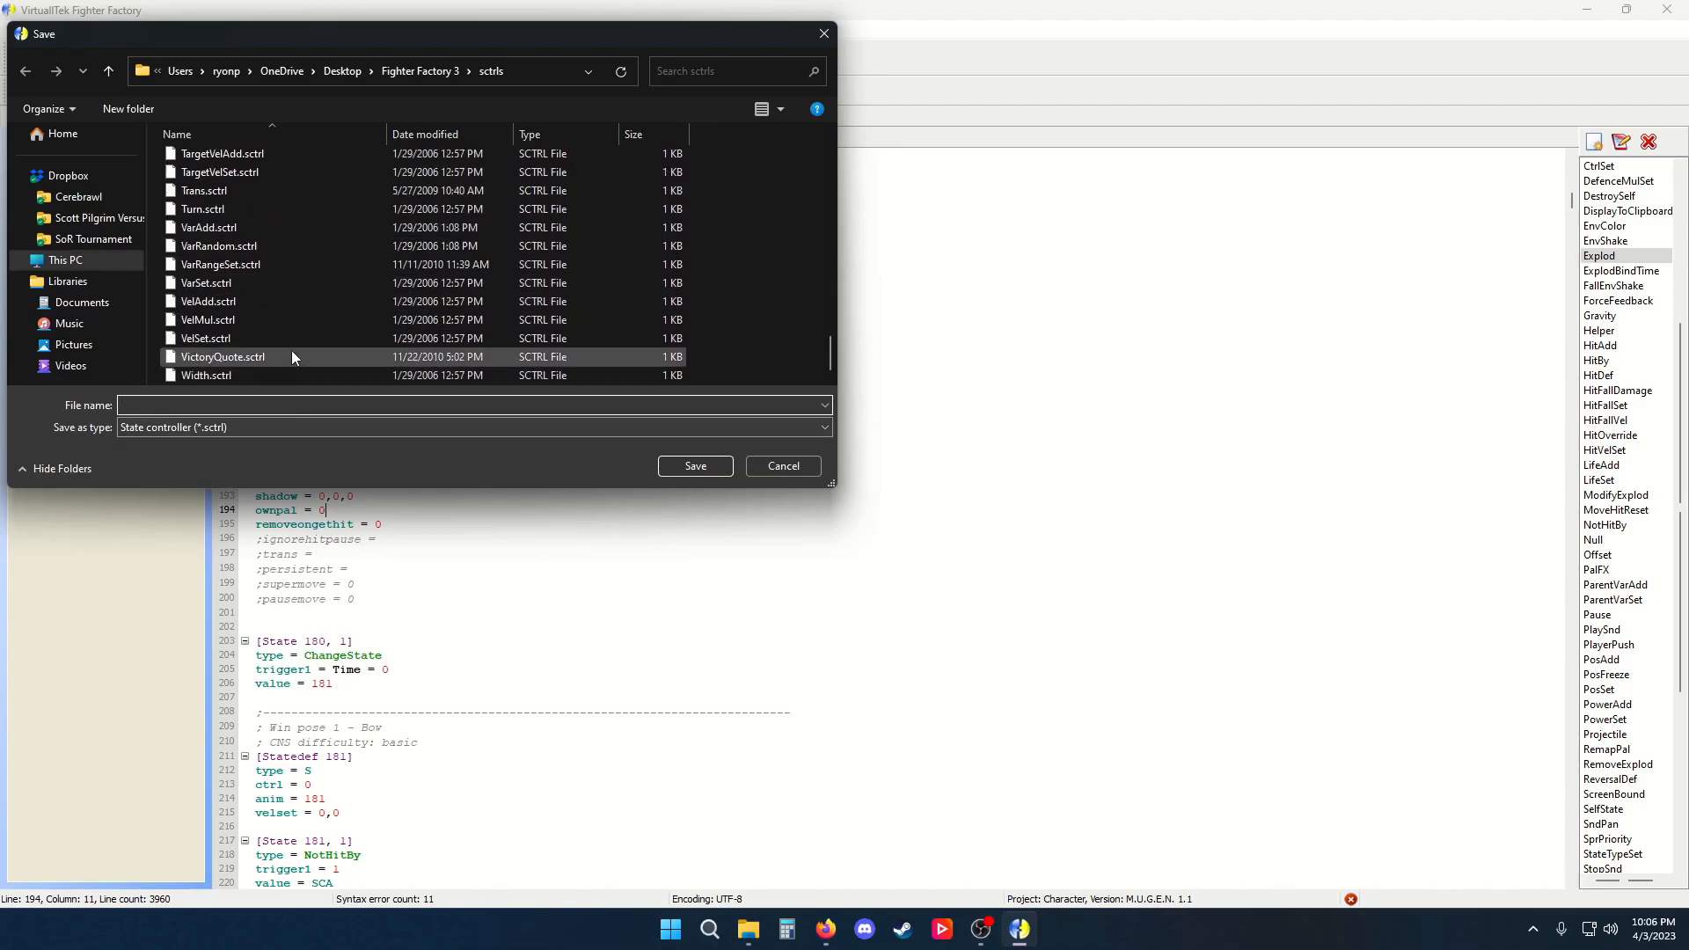
text(Explod)
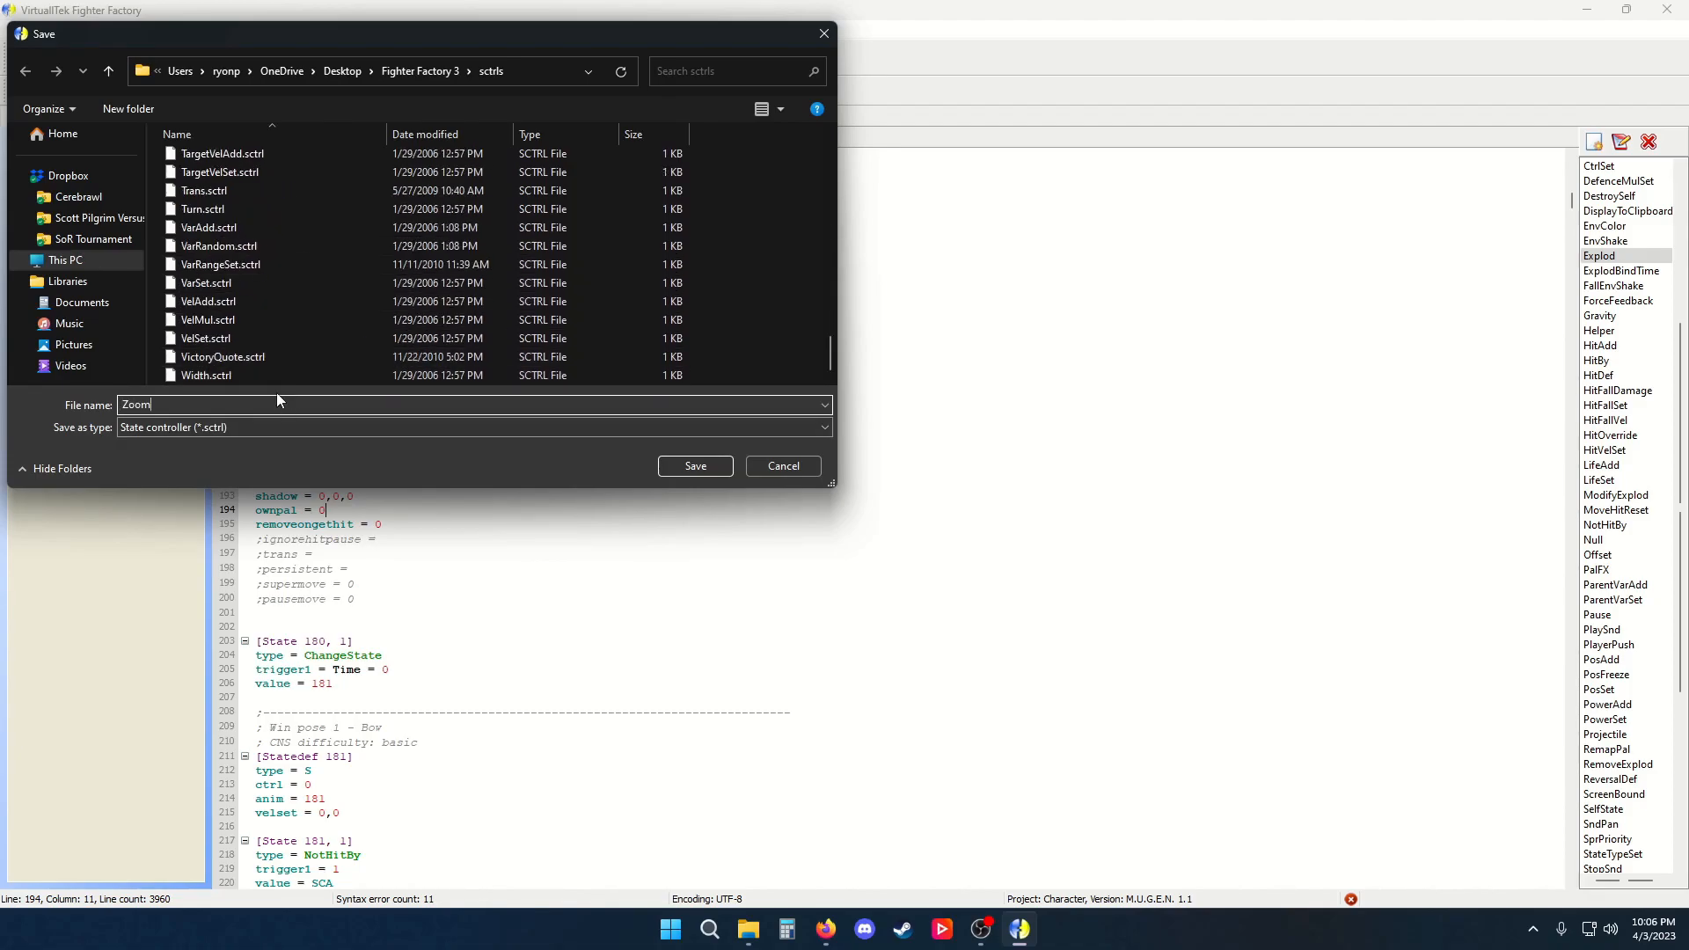
key(Return)
Delete the whole Explod controller block from Statedef 180
drag(1682, 472, 1681, 643)
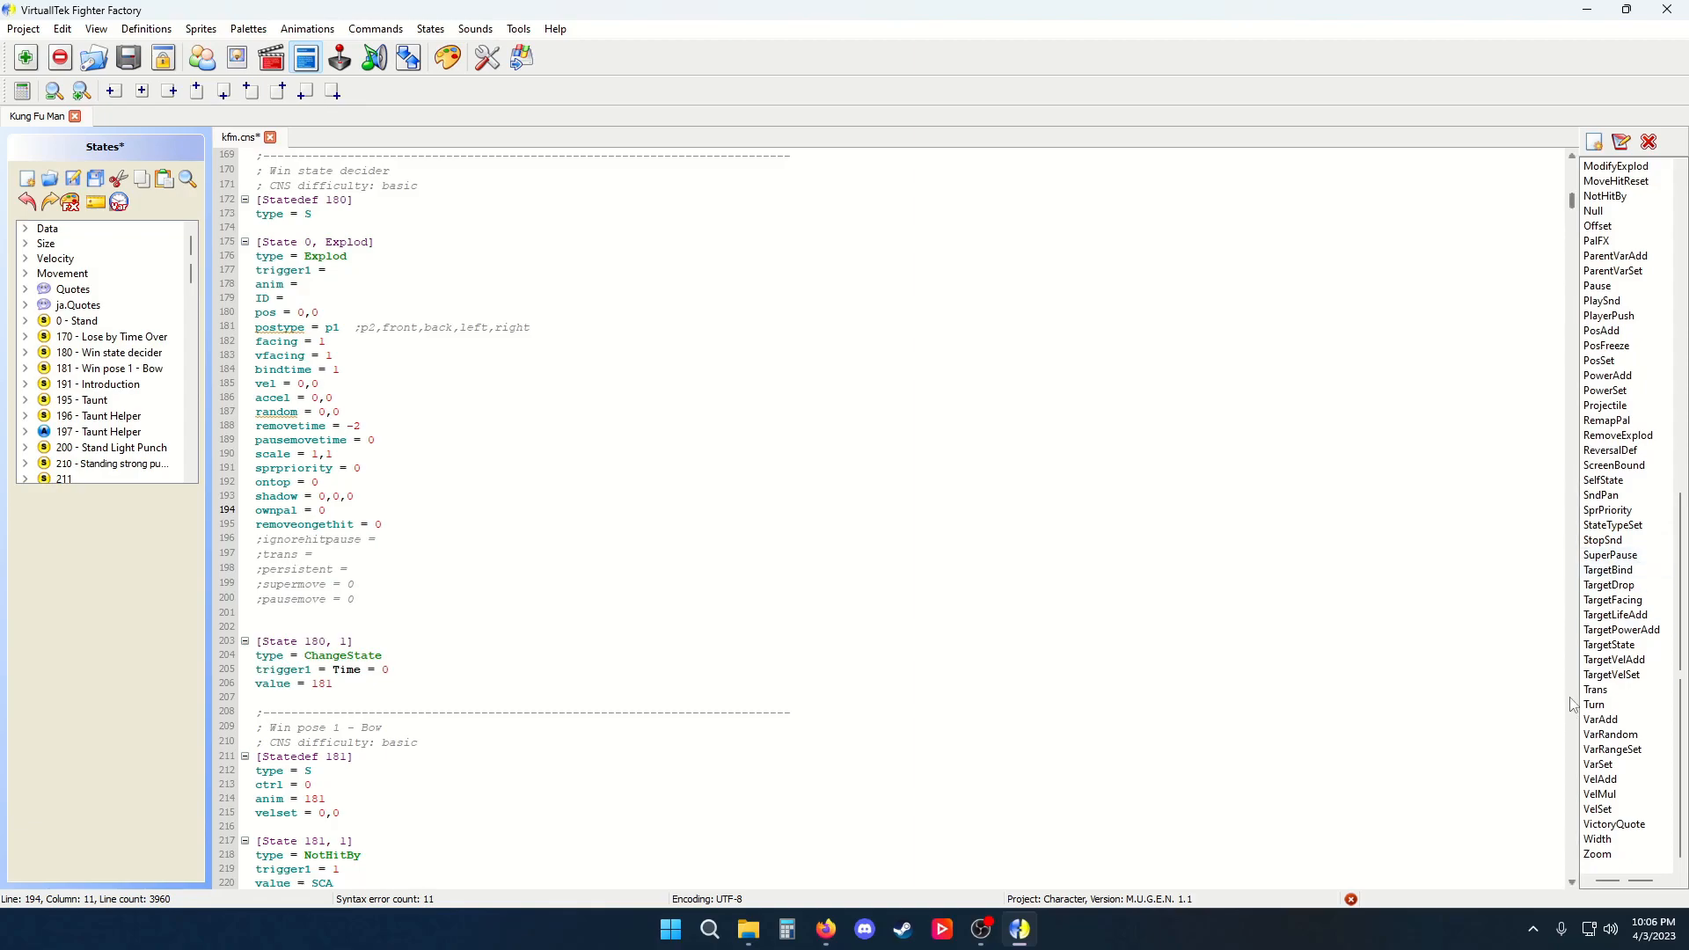
scroll(275, 533, up, 4)
scroll(394, 524, down, 5)
drag(384, 554, 255, 197)
key(Delete)
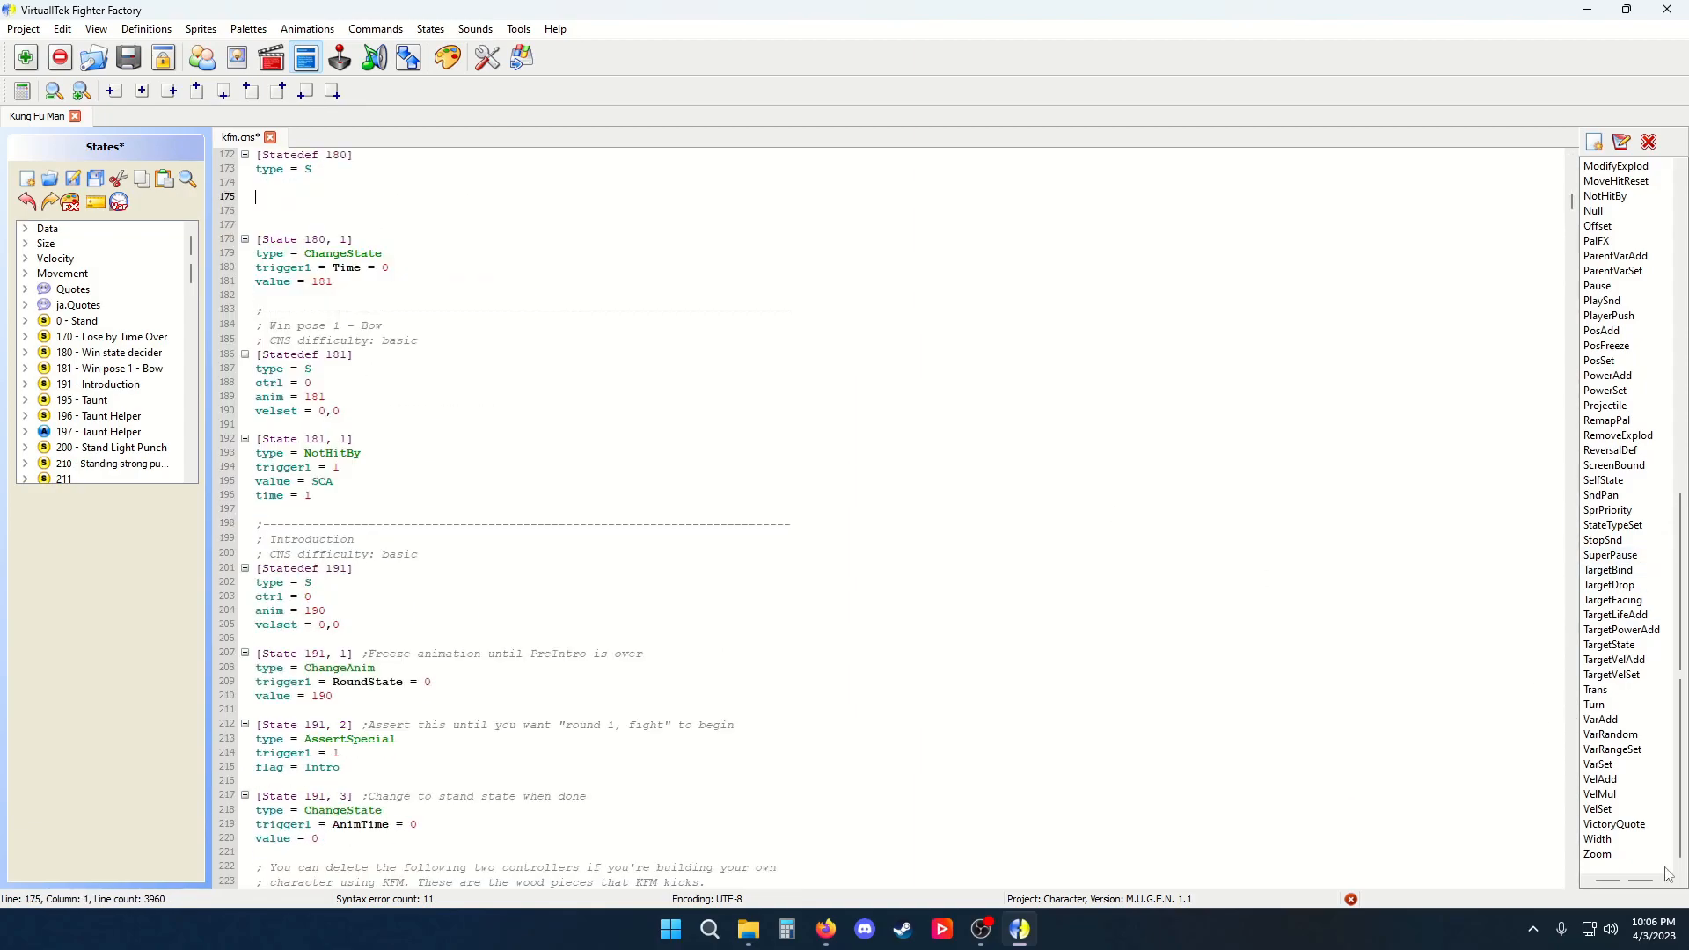
Insert the new Zoom template under Statedef 180, then delete it together with the extra blank lines
double_click(1599, 854)
drag(353, 241, 246, 195)
key(Delete)
key(Delete)
key(Delete)
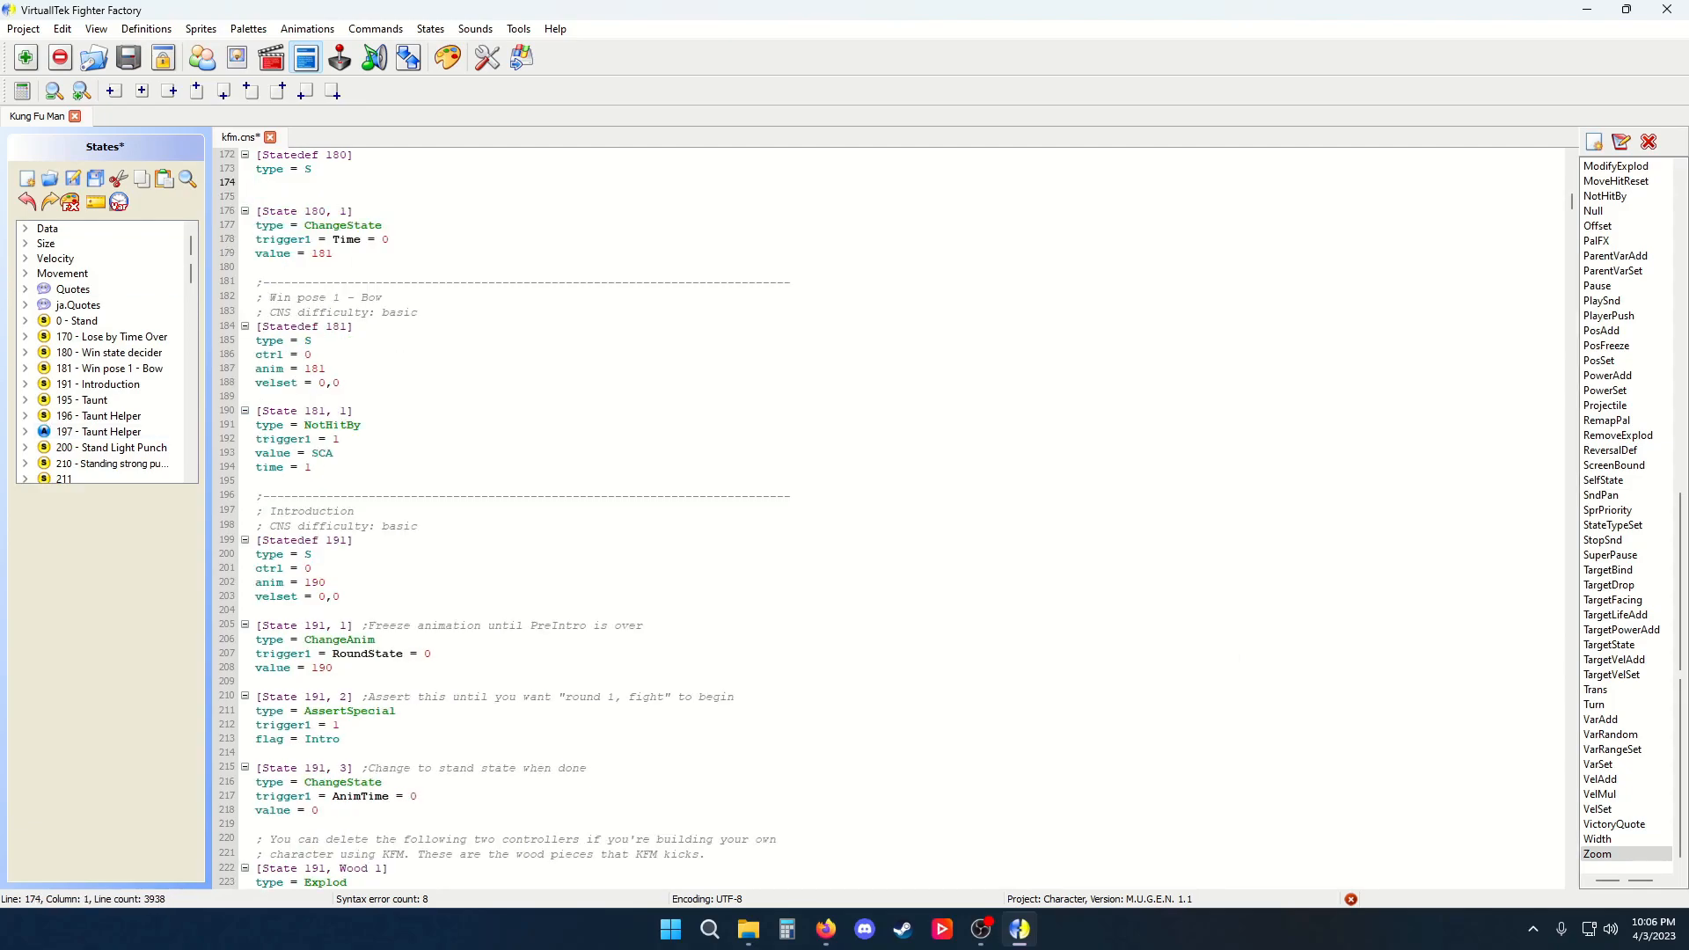
Save the edited states file
key(ctrl+s)
scroll(516, 393, up, 4)
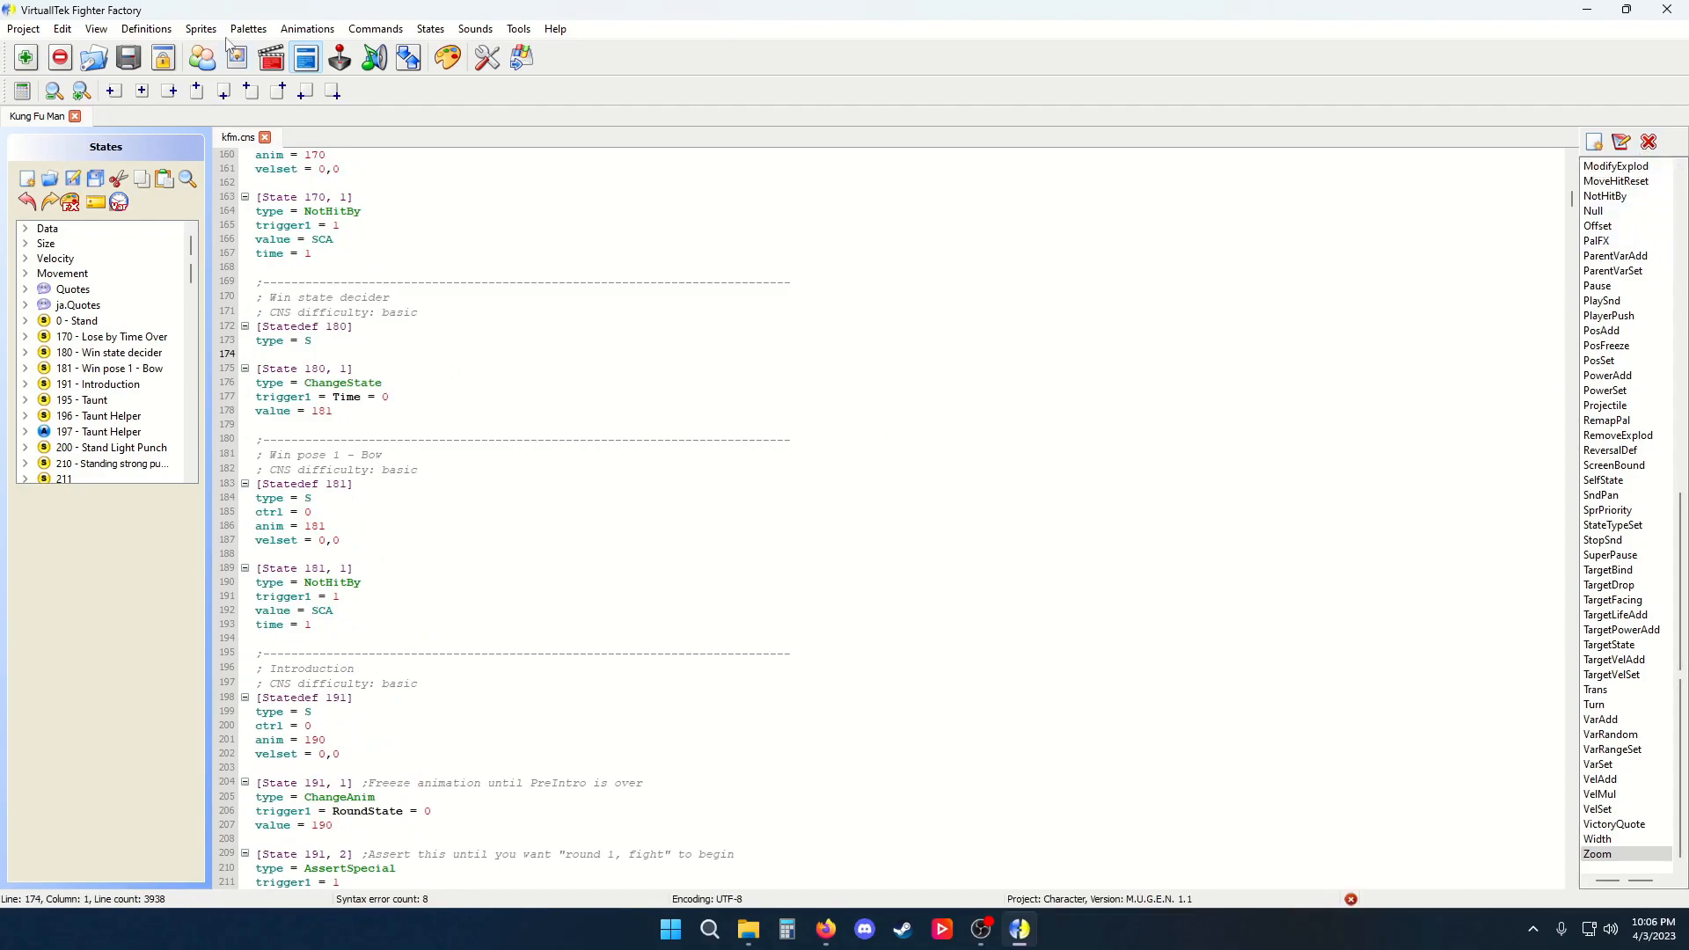
Open the Commands editor and browse its tree, expanding and collapsing the Remap, Defaults and Commands sections
click(340, 58)
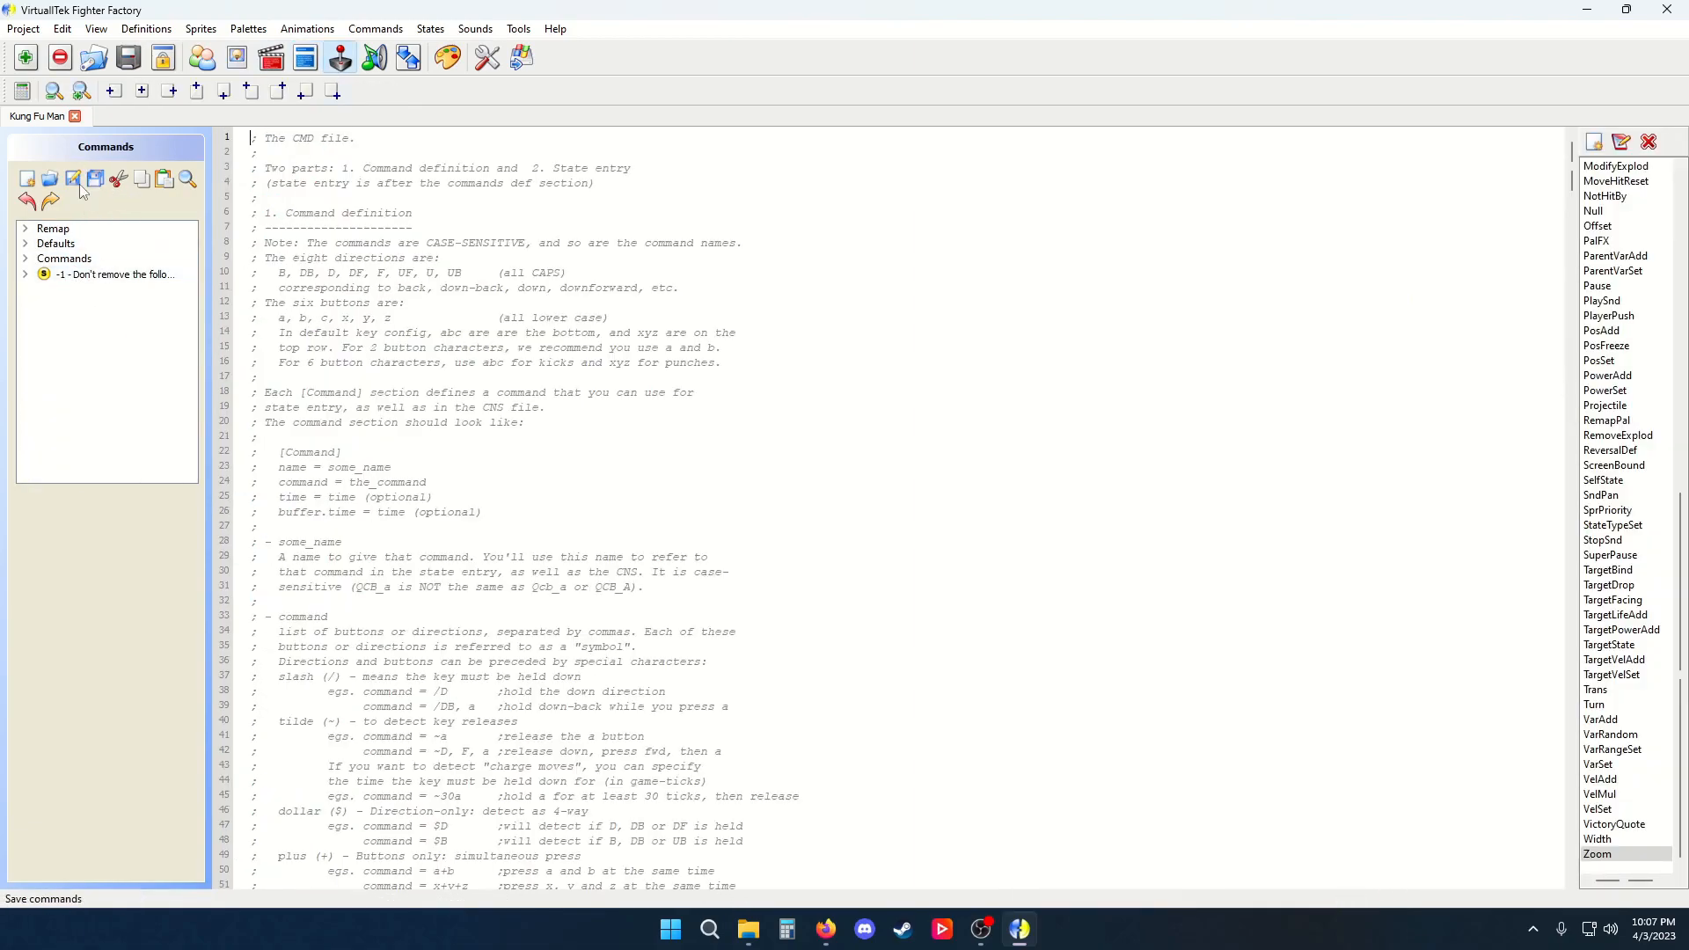
click(26, 258)
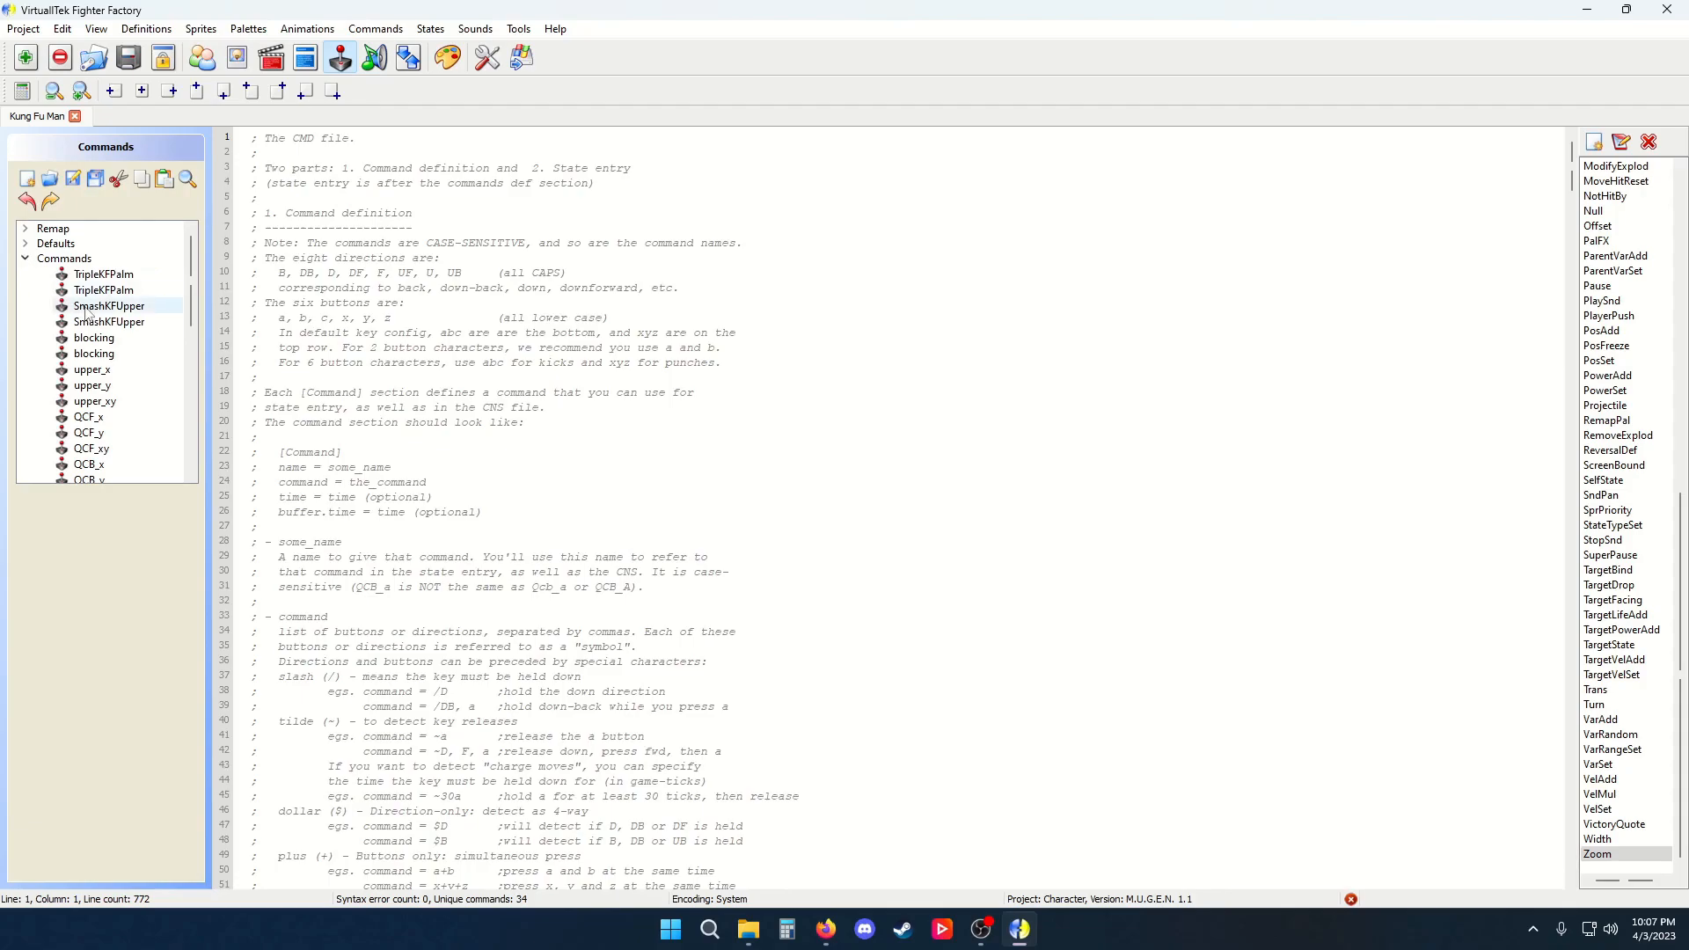
scroll(146, 341, down, 5)
scroll(146, 341, up, 5)
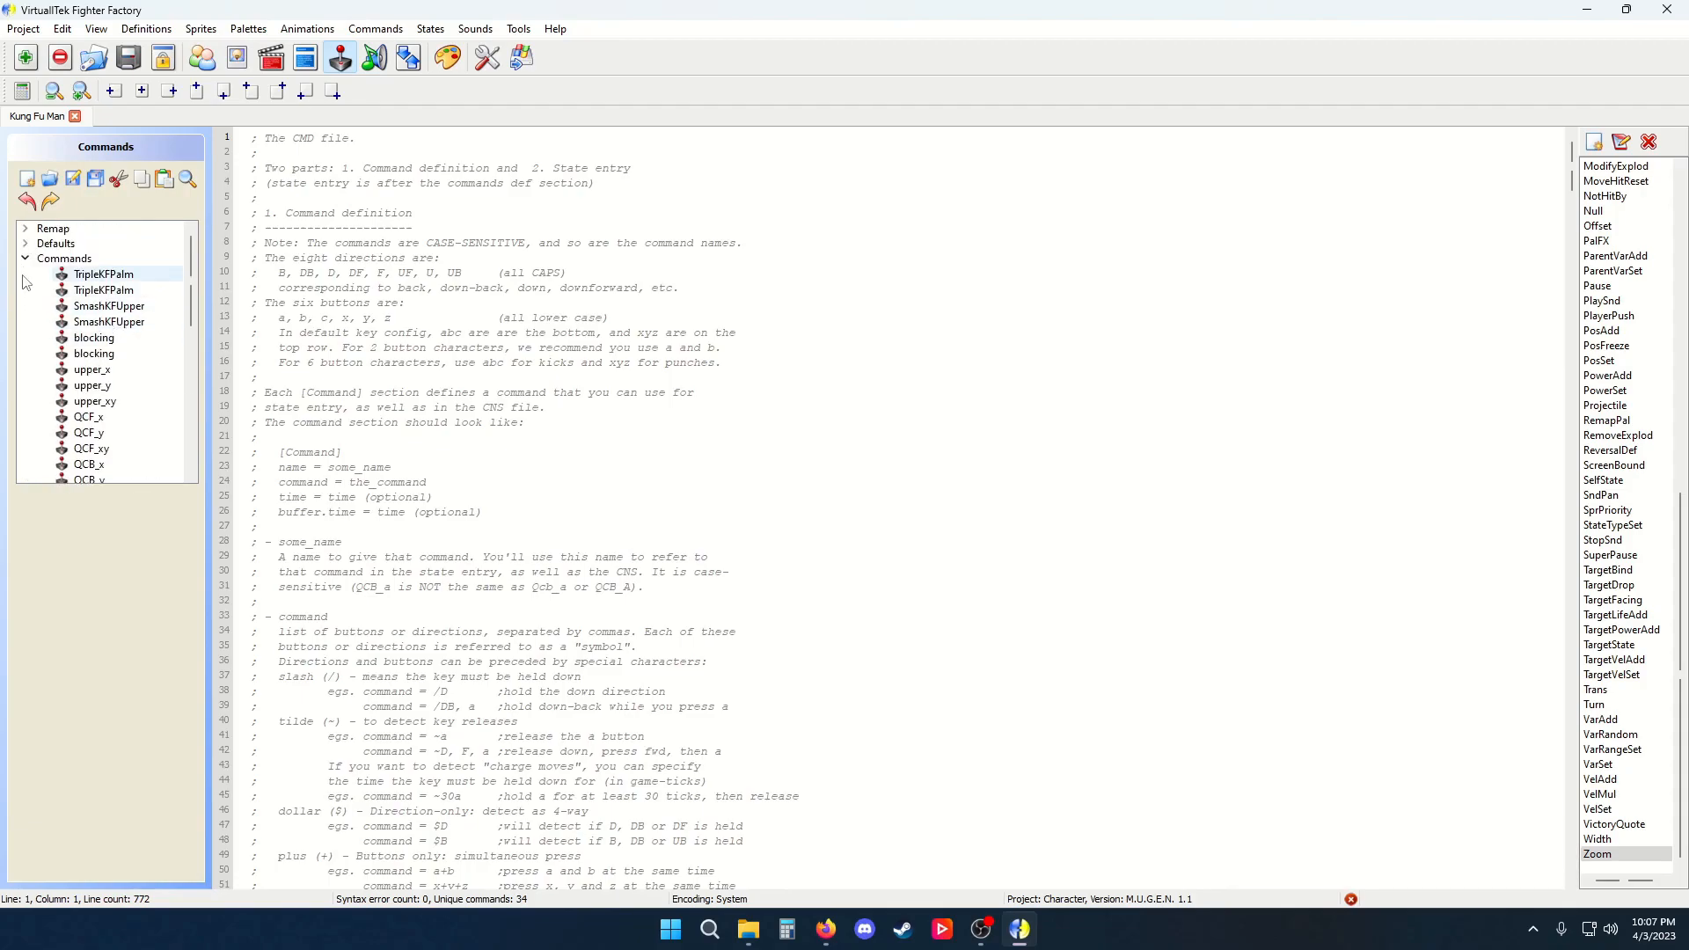
click(26, 289)
click(26, 244)
click(24, 229)
click(25, 229)
click(25, 243)
click(25, 274)
click(25, 274)
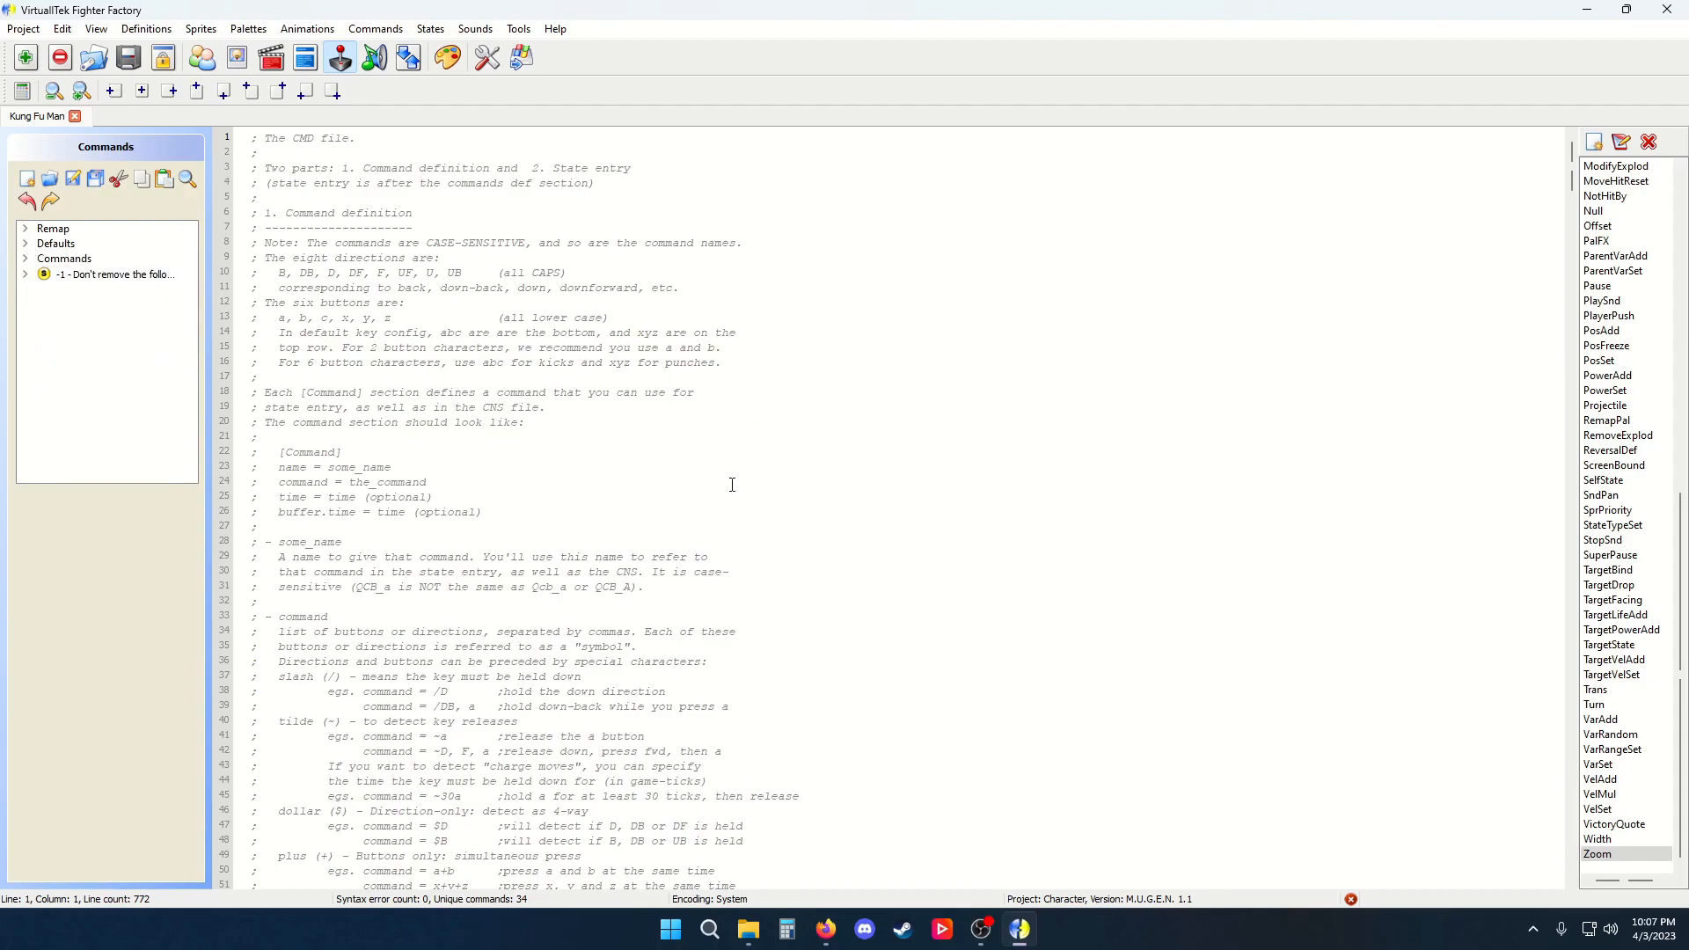
Scroll through the CMD file's remapping, defaults and command definitions
scroll(731, 484, down, 20)
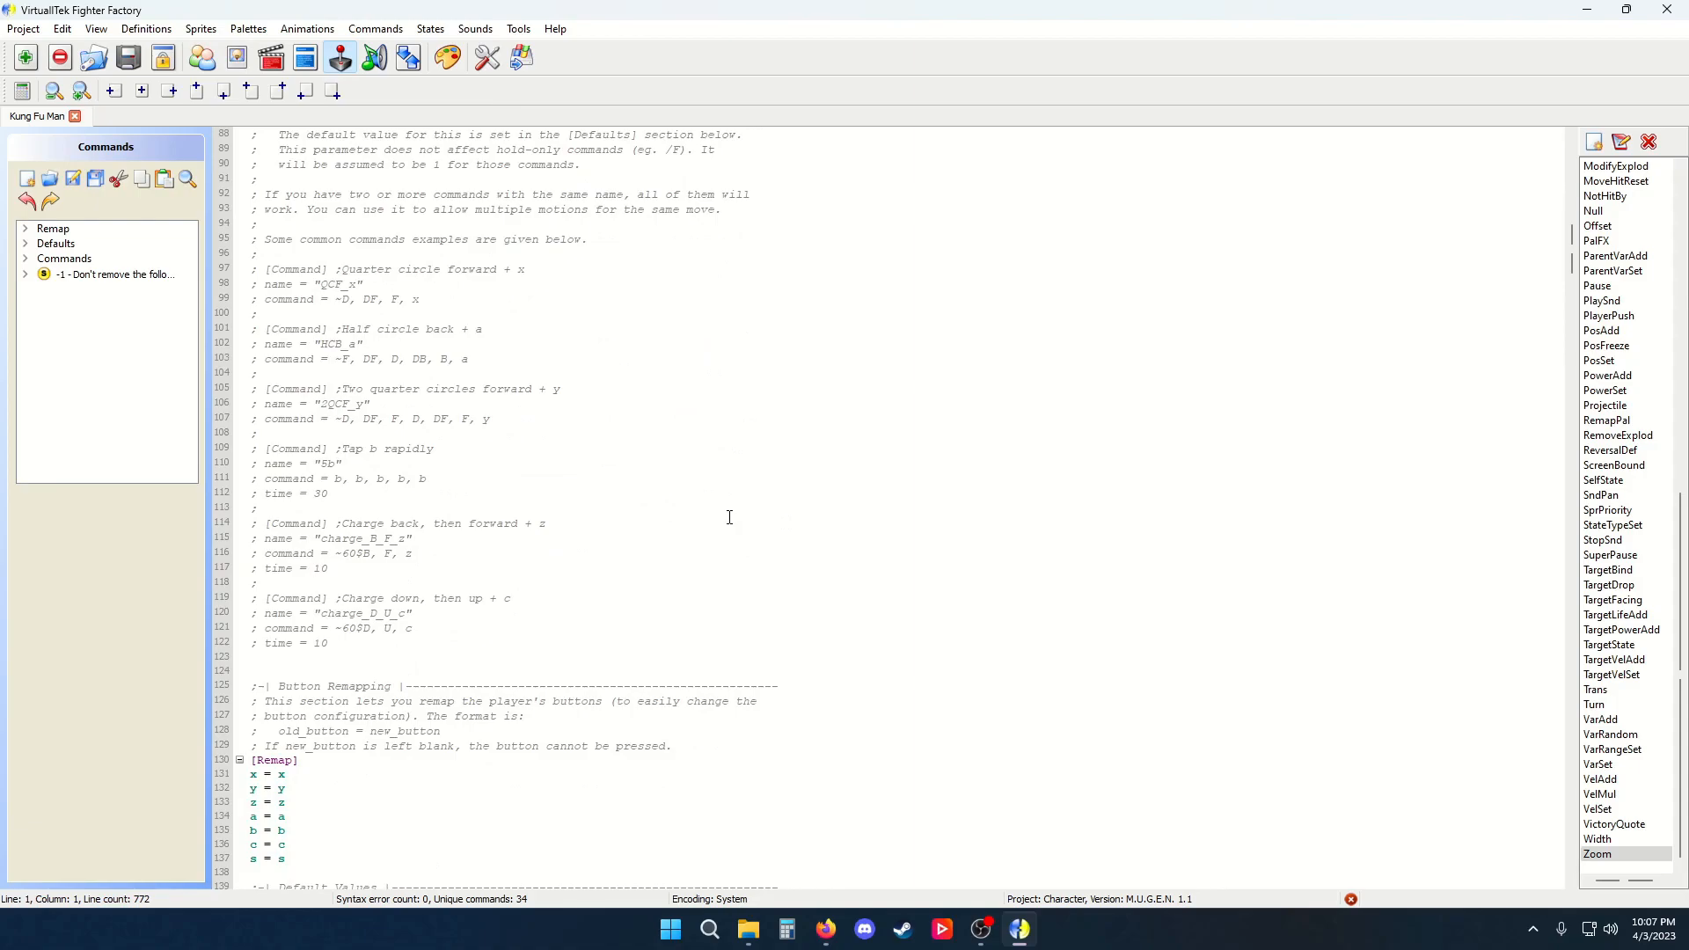
scroll(746, 516, down, 7)
scroll(688, 460, down, 6)
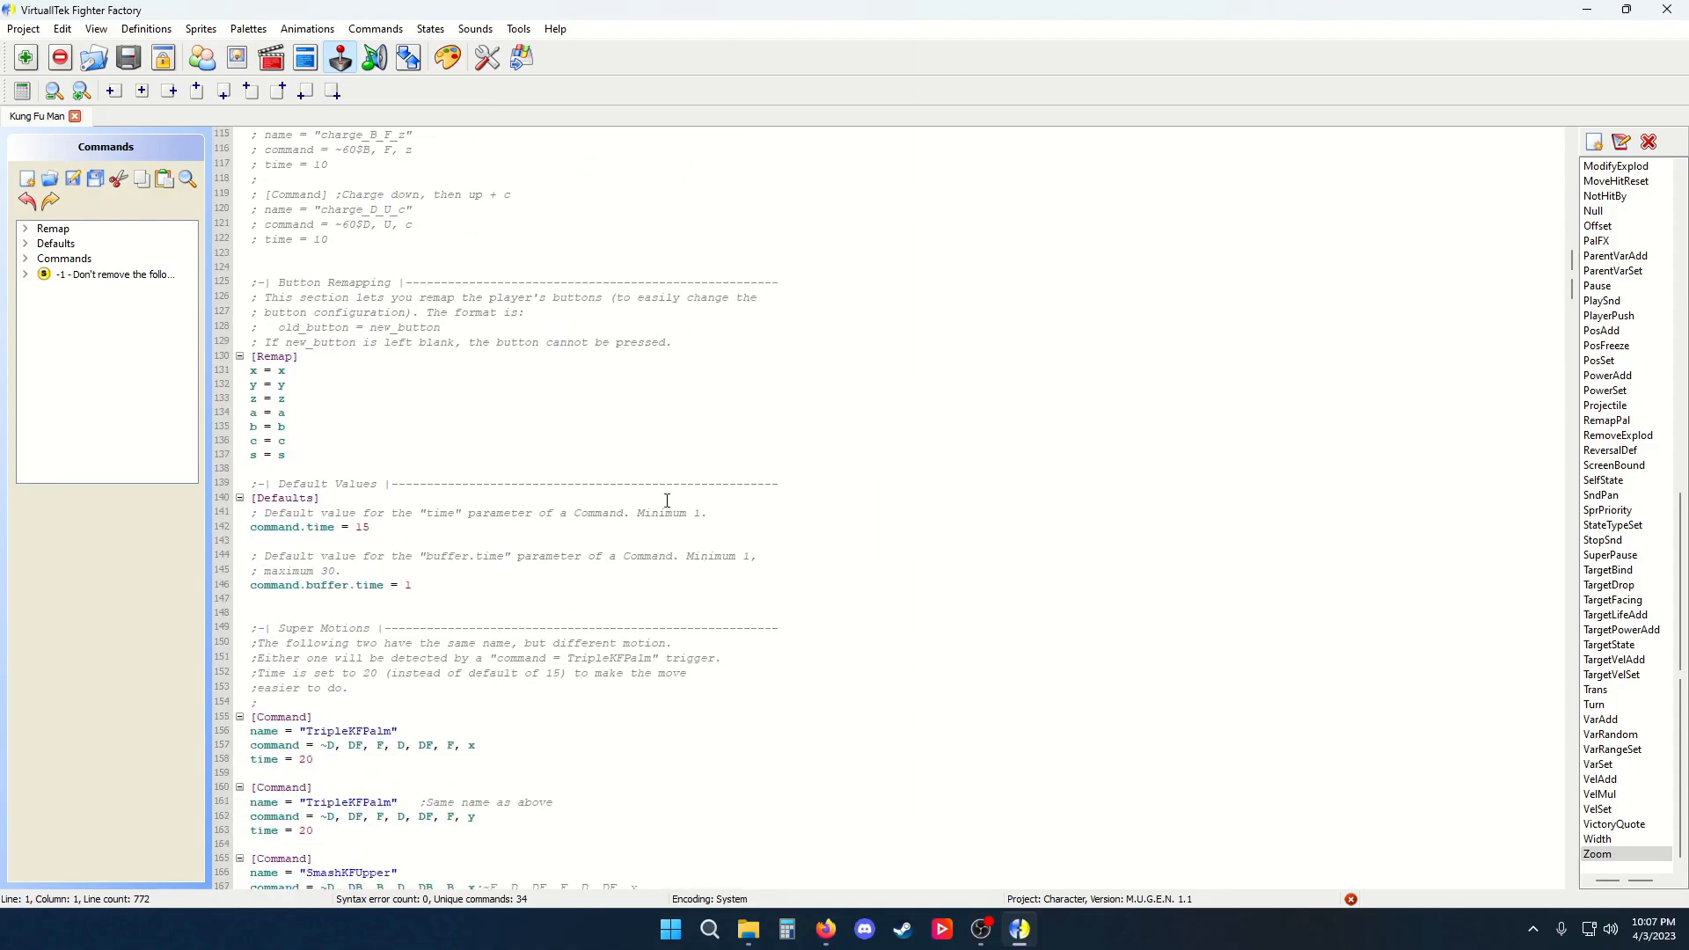
scroll(510, 481, down, 4)
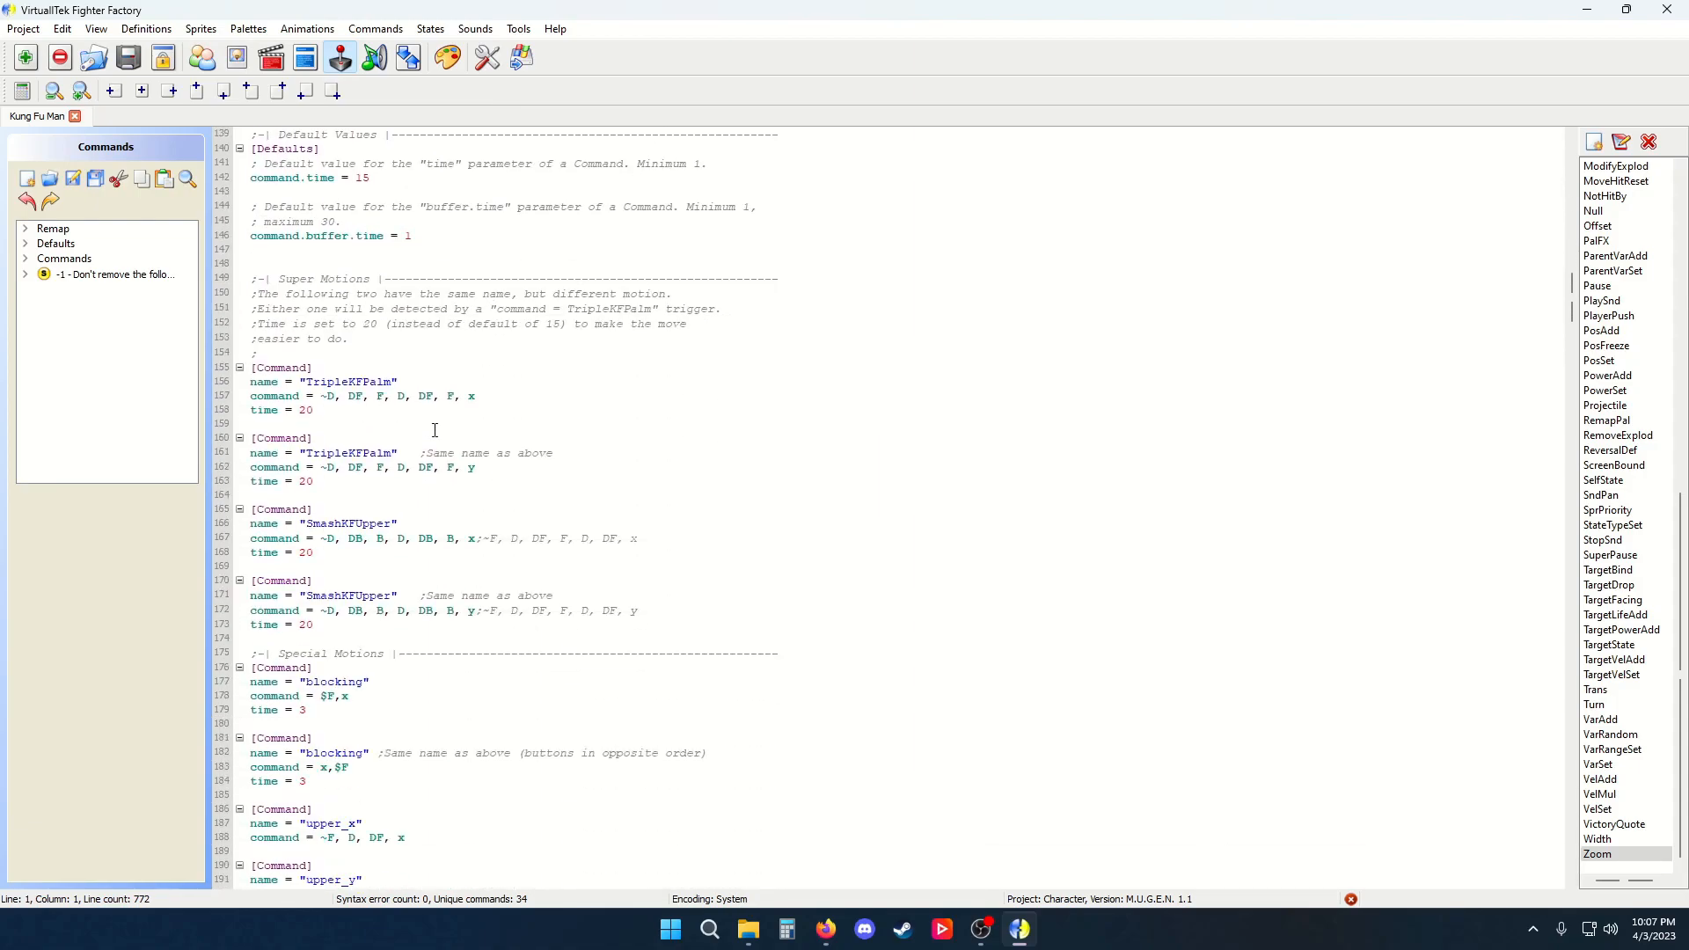
scroll(479, 422, down, 7)
scroll(445, 422, up, 7)
Switch between the Sounds, States and Commands editors and toggle the Organizer panel
click(374, 57)
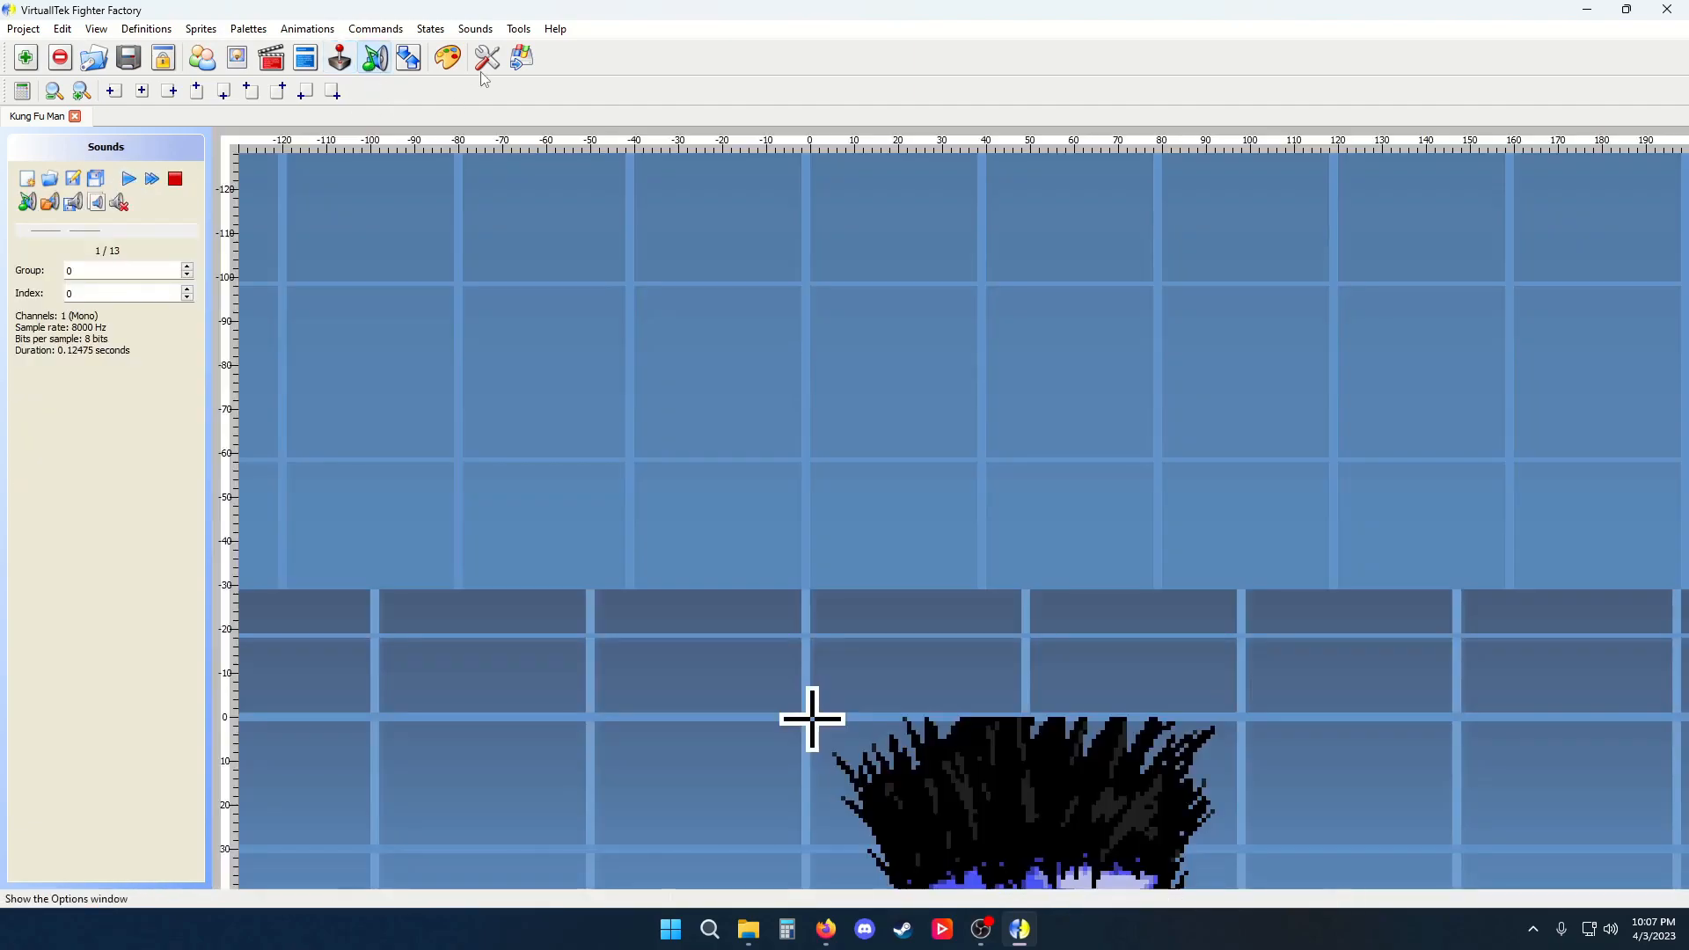
mouse_move(46, 231)
mouse_down()
mouse_move(136, 241)
mouse_move(40, 230)
mouse_up()
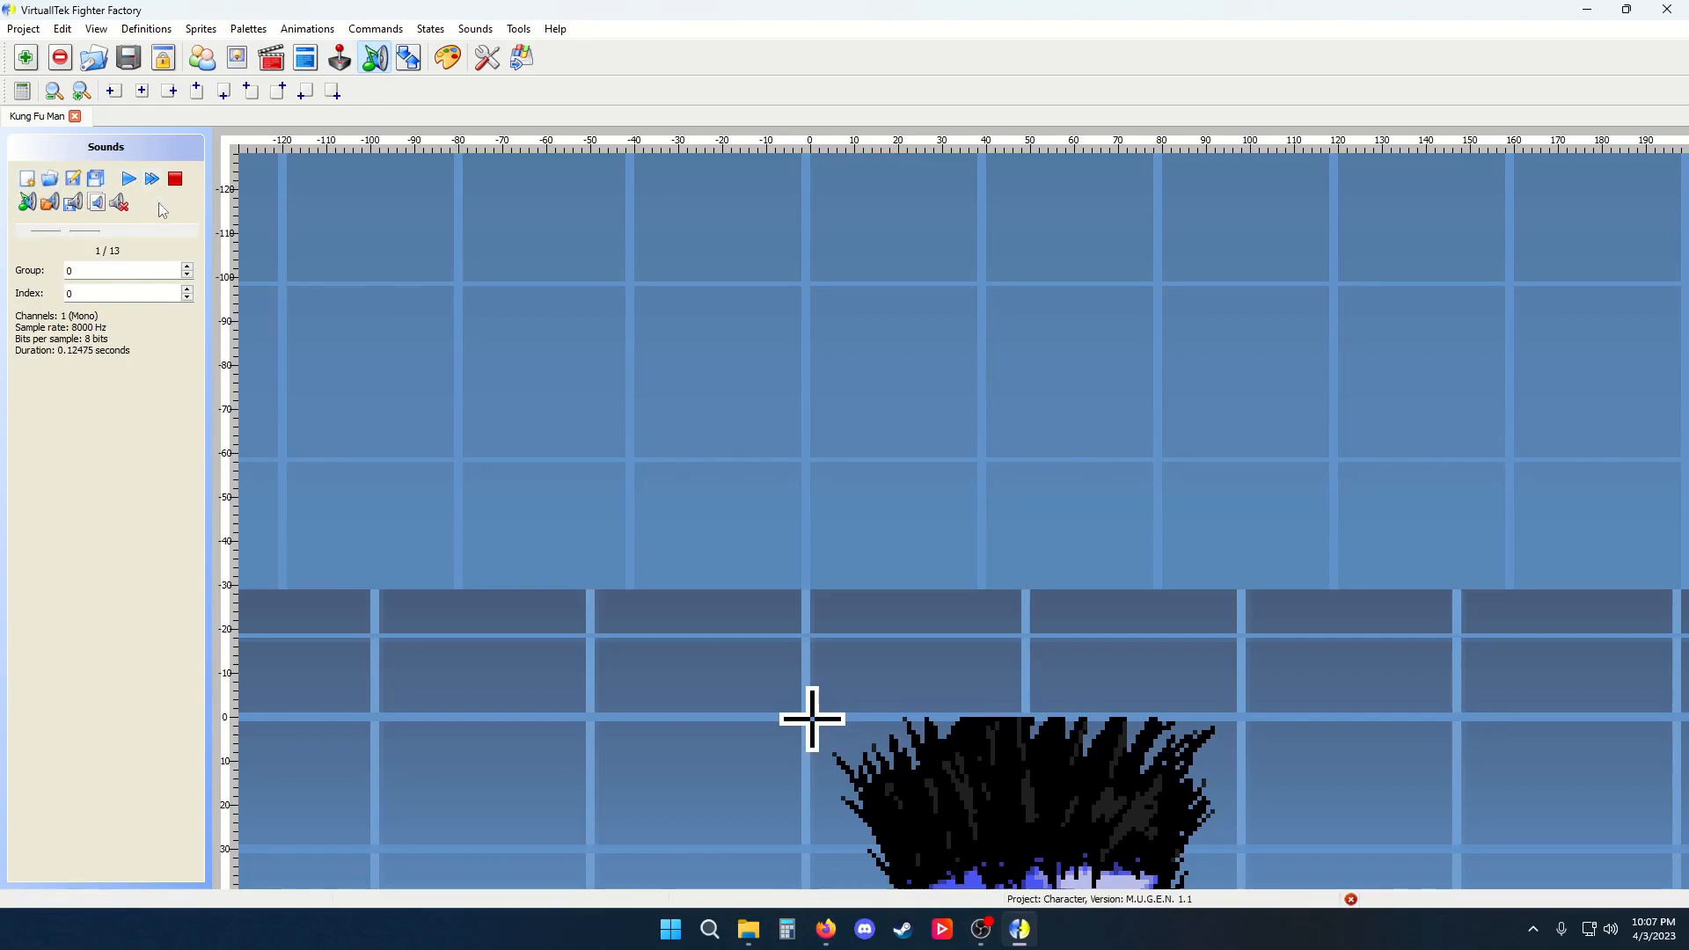
click(409, 59)
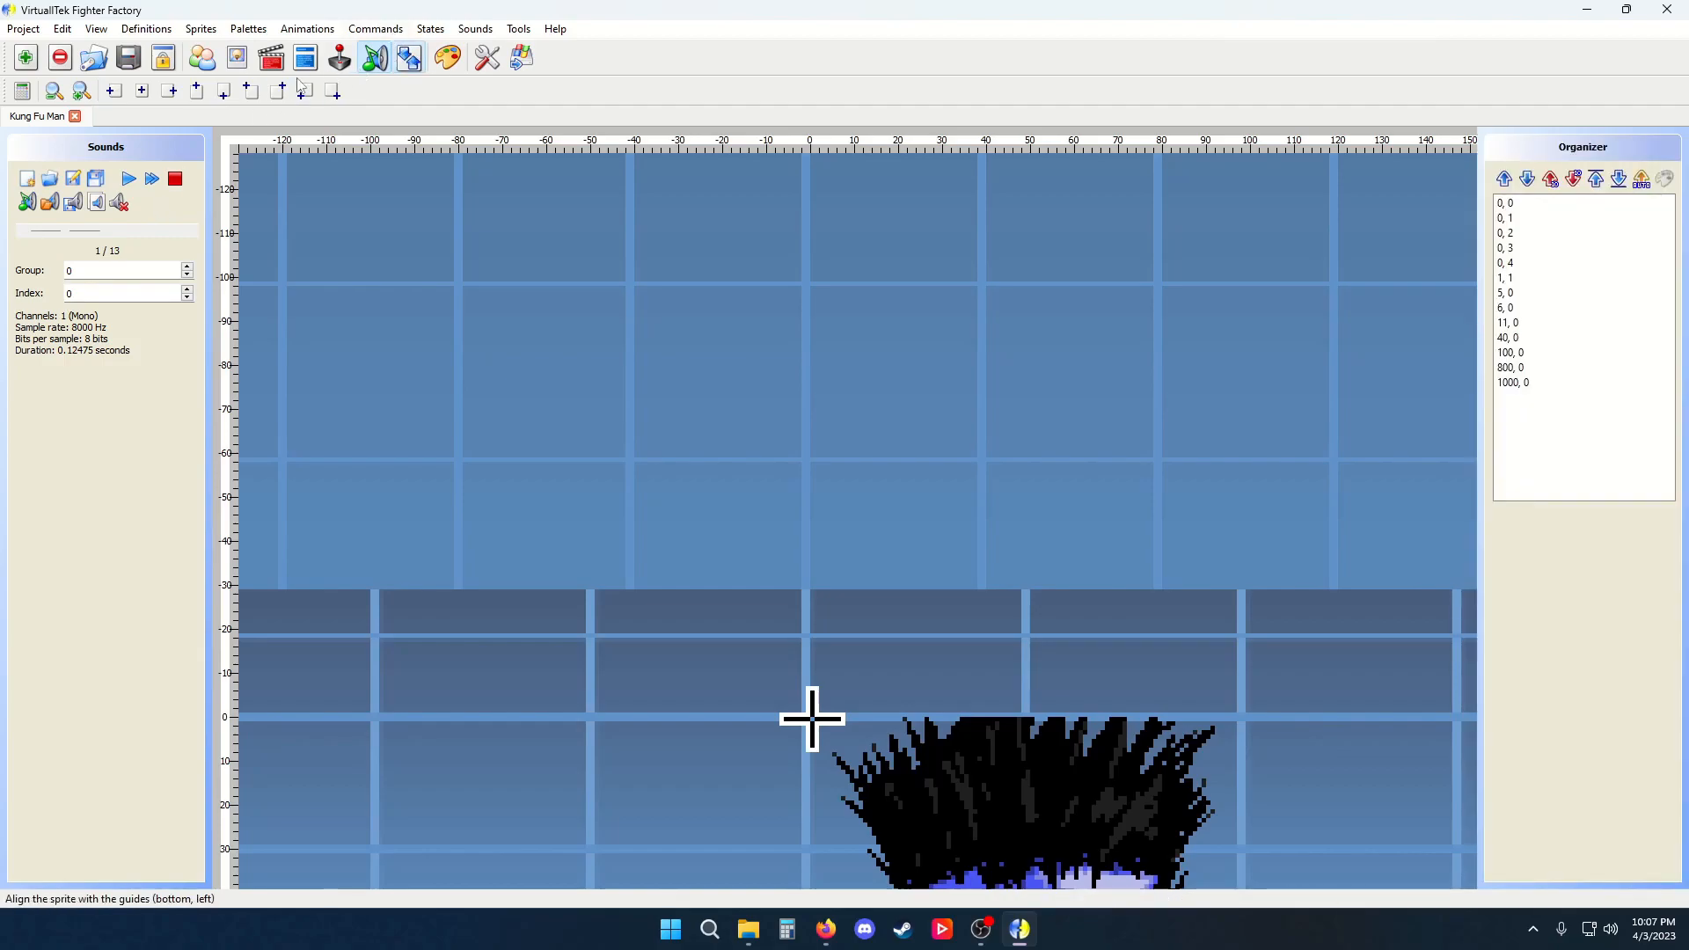
click(237, 60)
click(306, 61)
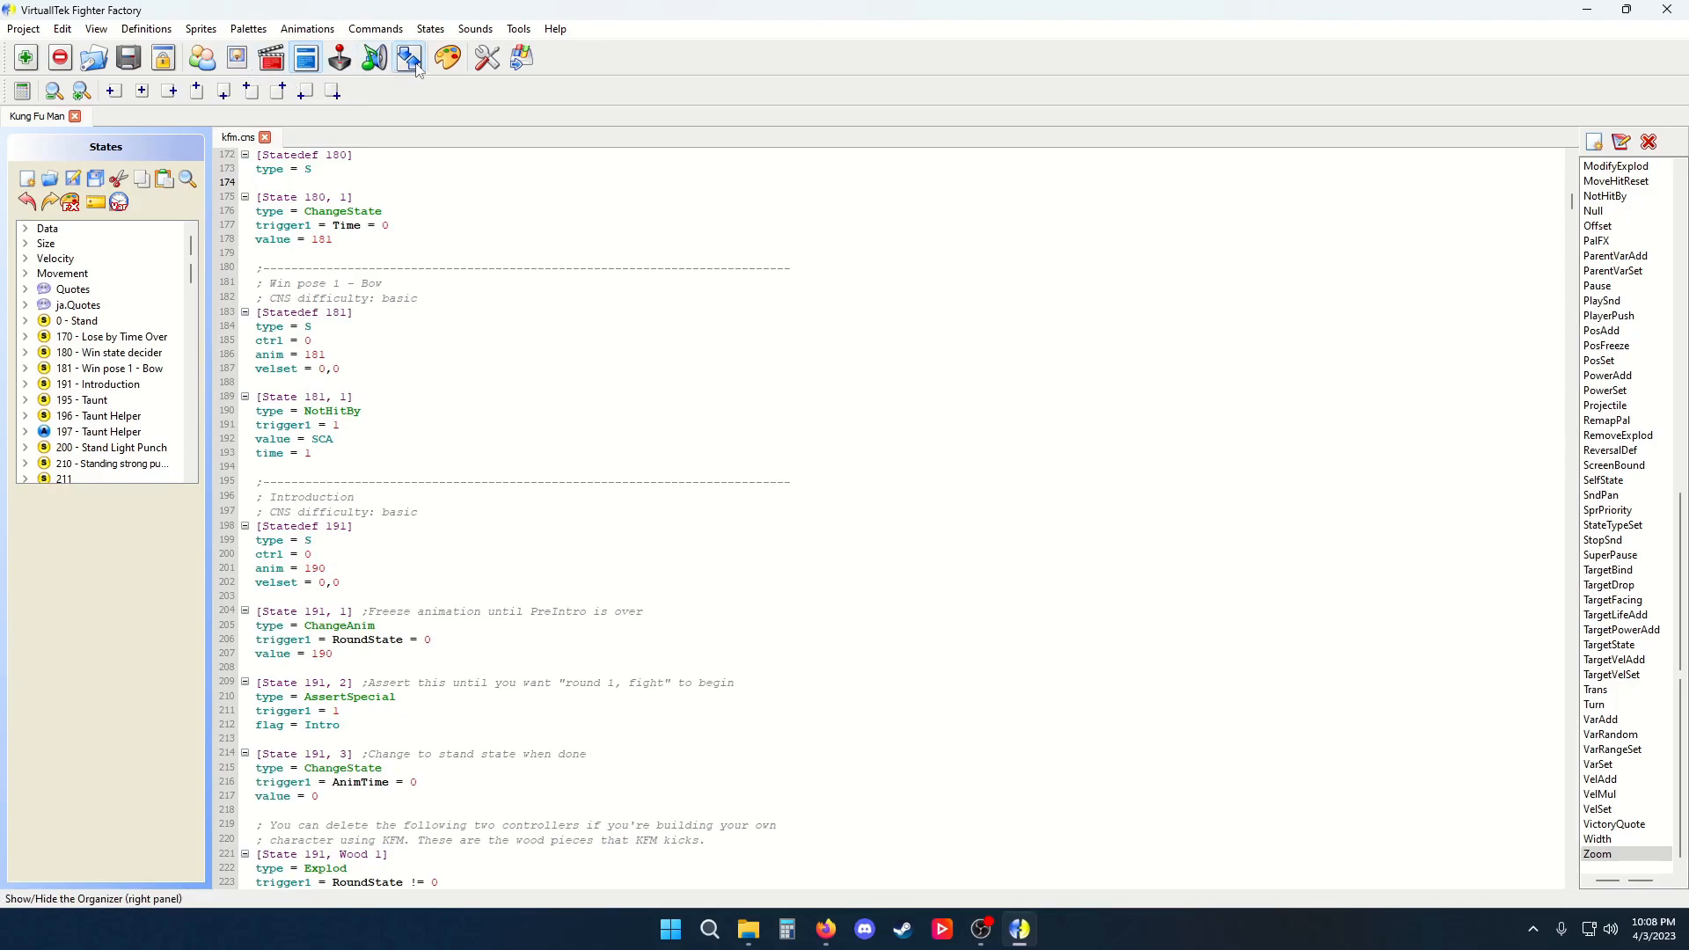
click(339, 59)
click(409, 60)
click(409, 60)
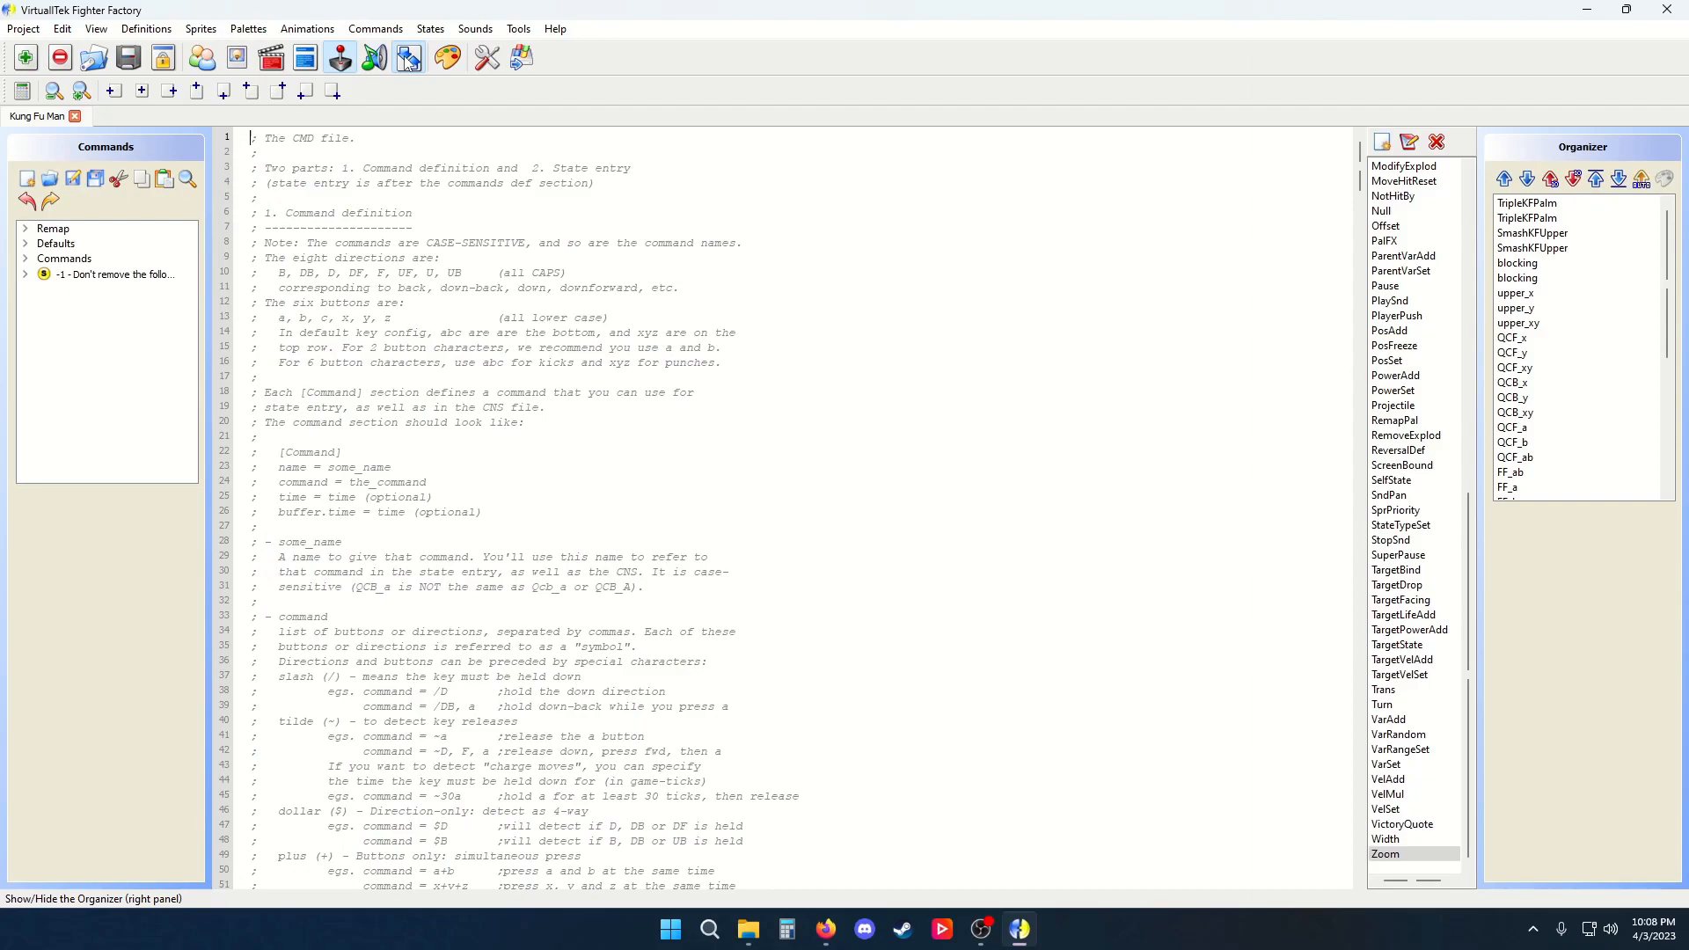
click(24, 258)
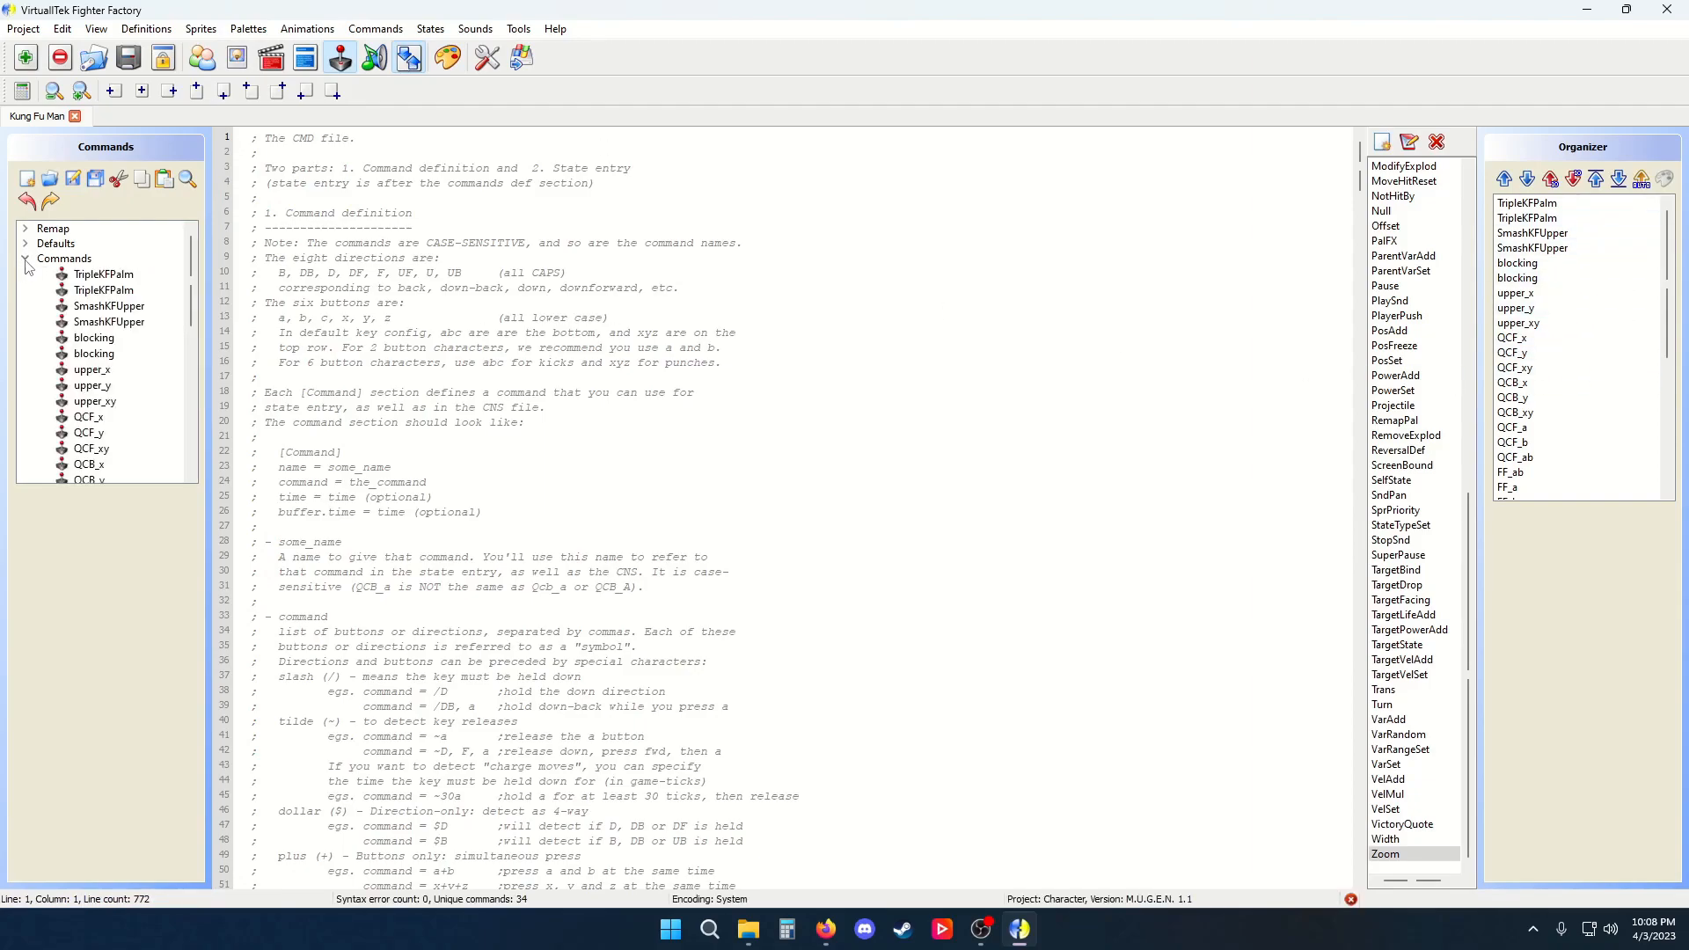
click(408, 60)
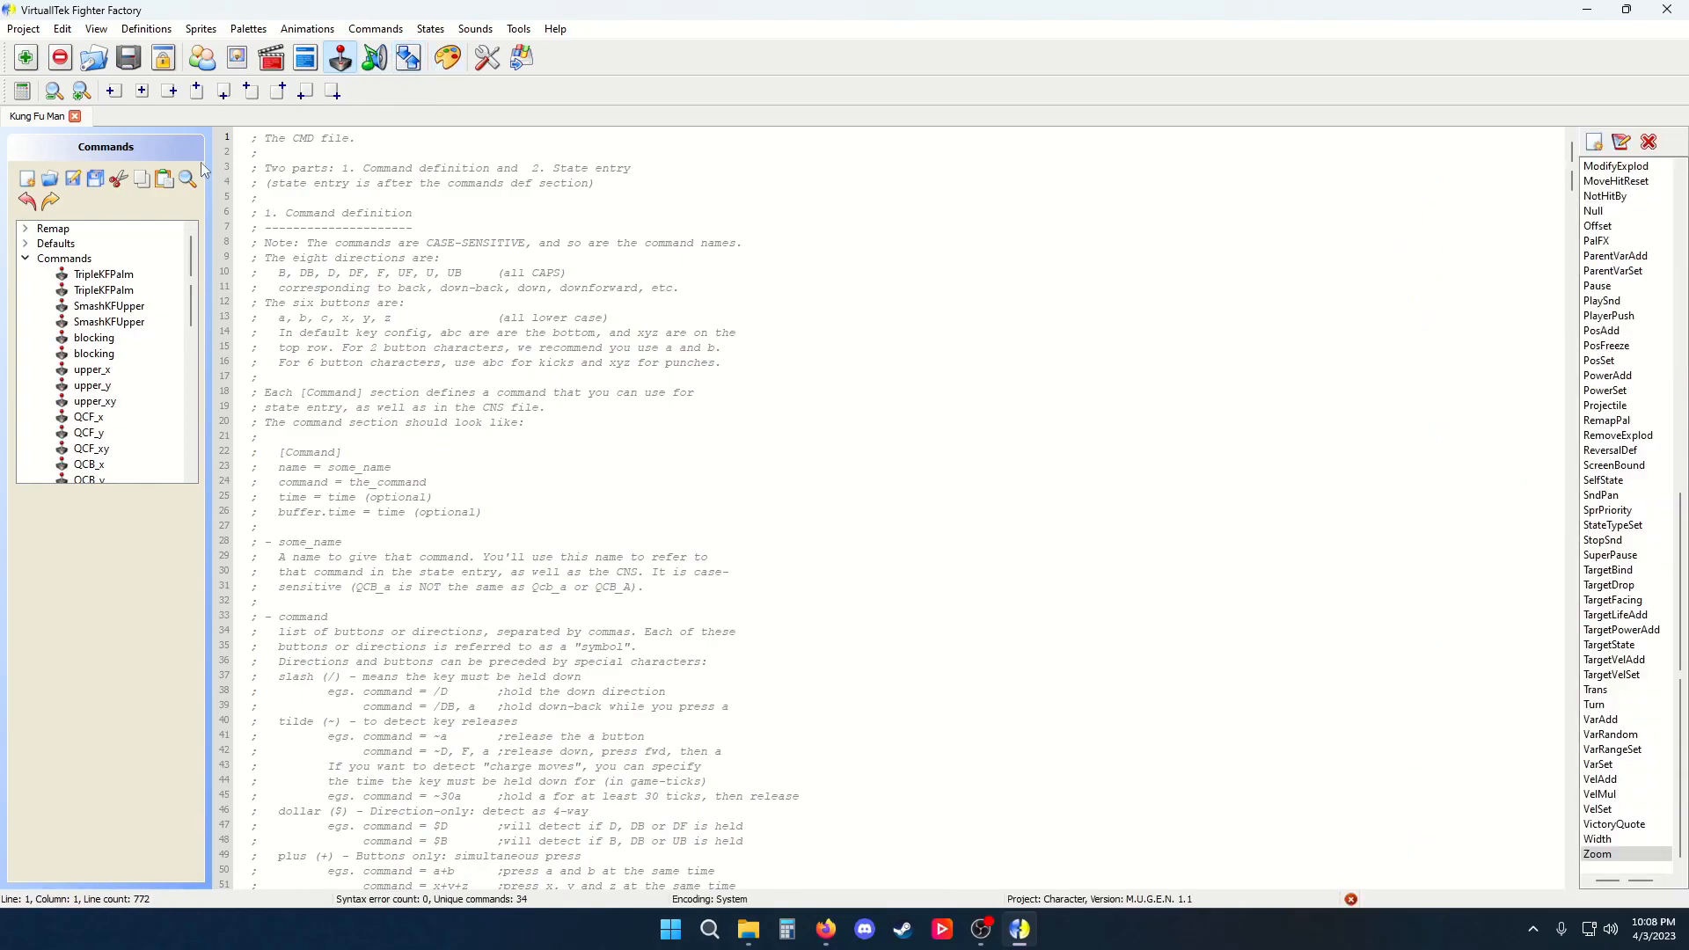
Open the Advanced palette editor from the sprites editor, pick the gi colours and shift their hue to green
click(237, 58)
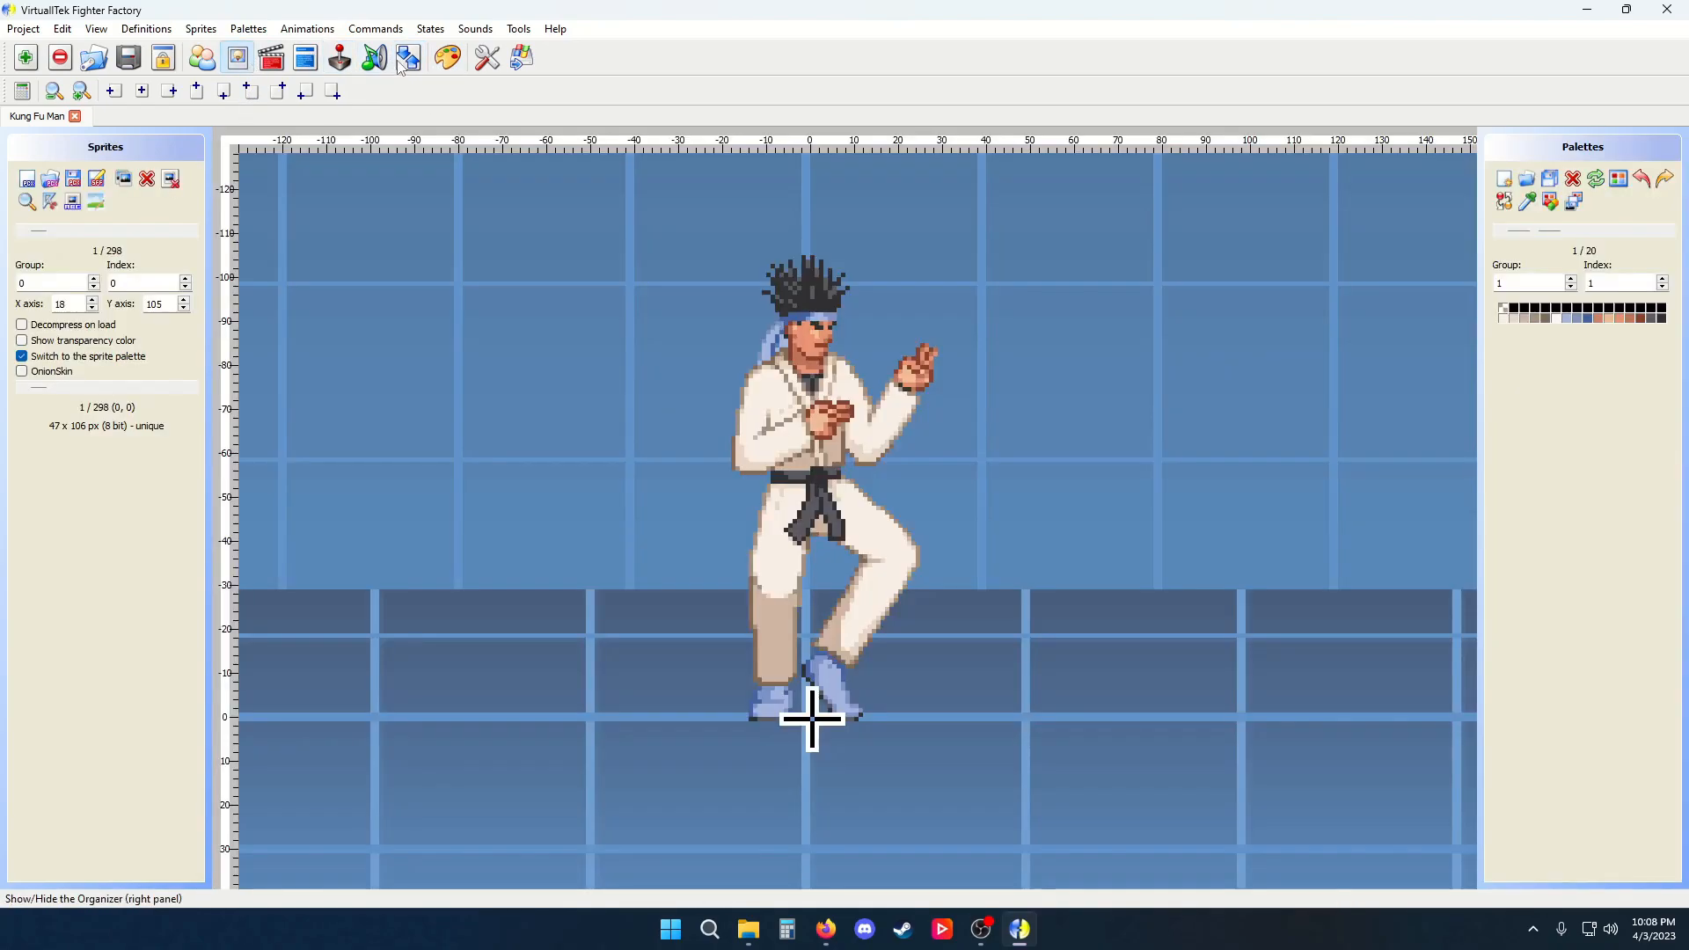
click(449, 60)
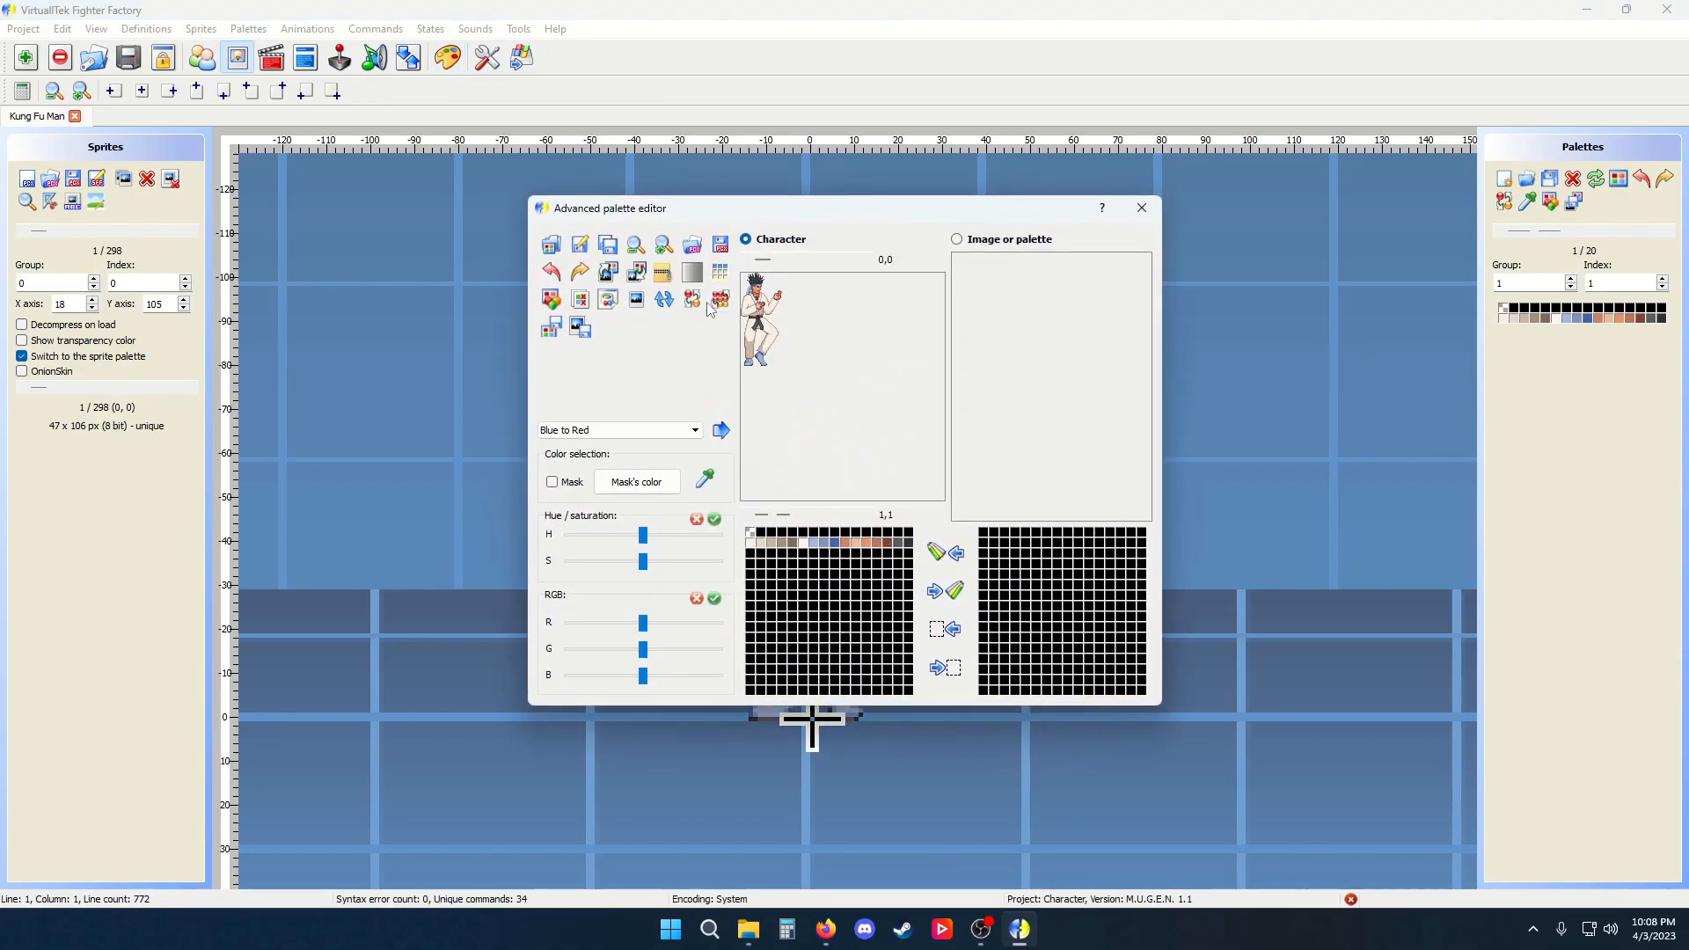
click(666, 246)
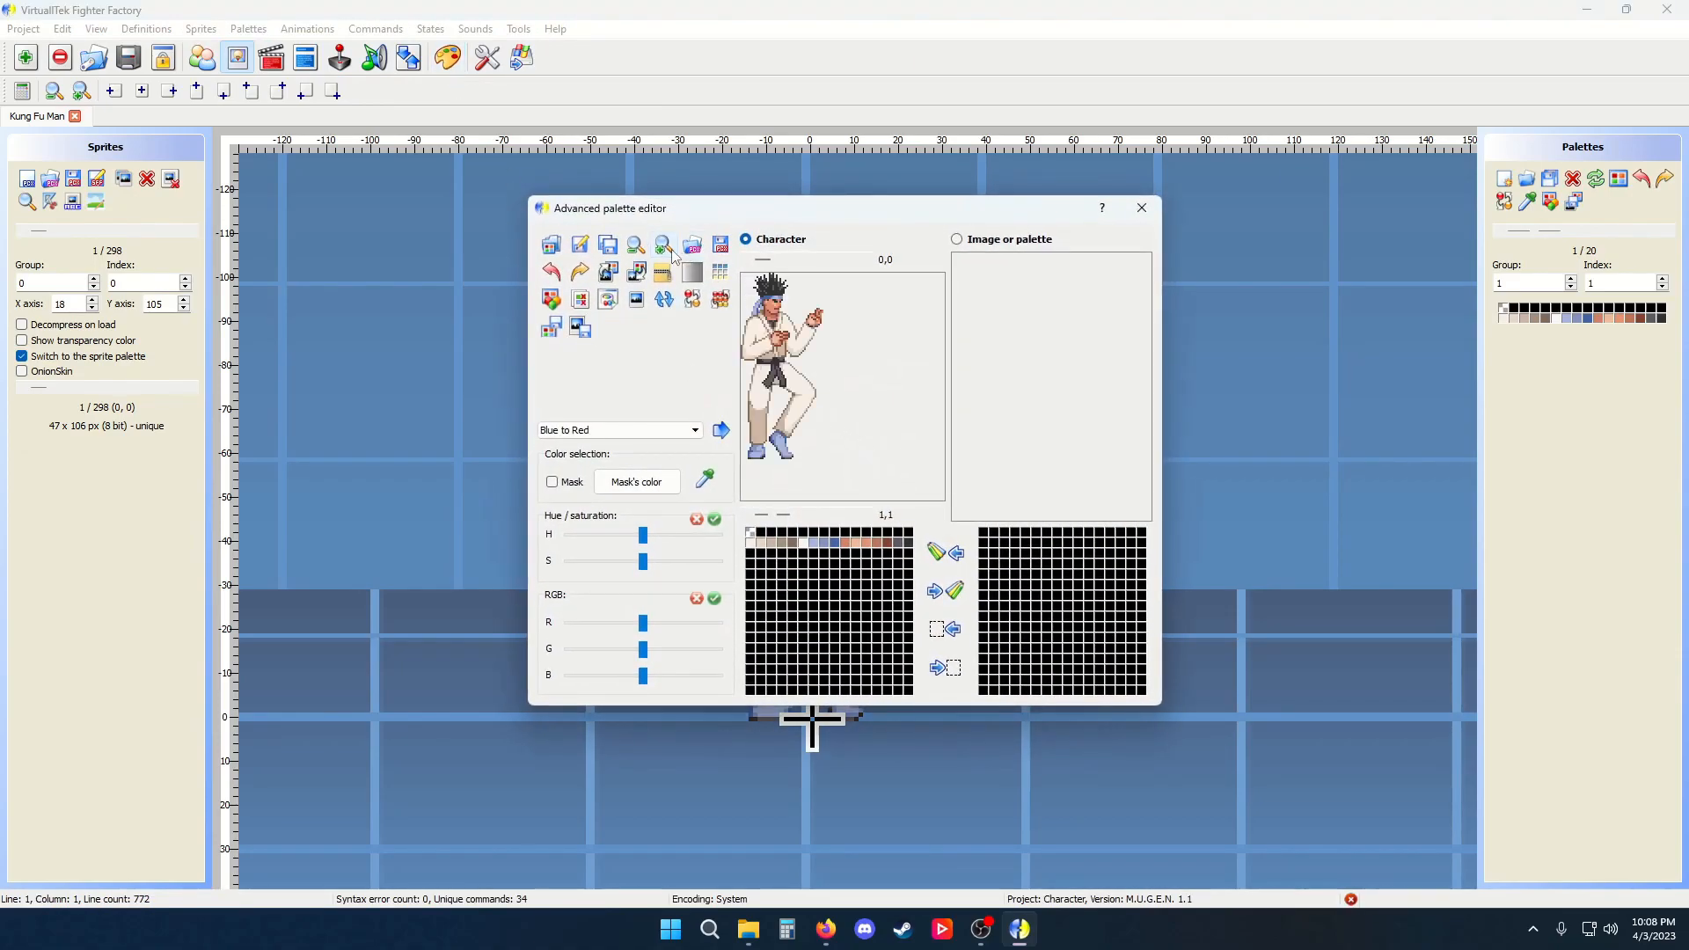
click(704, 479)
drag(762, 394, 764, 429)
mouse_move(649, 546)
mouse_down()
mouse_move(734, 537)
mouse_move(718, 561)
mouse_move(643, 546)
mouse_move(691, 538)
mouse_move(664, 541)
mouse_up()
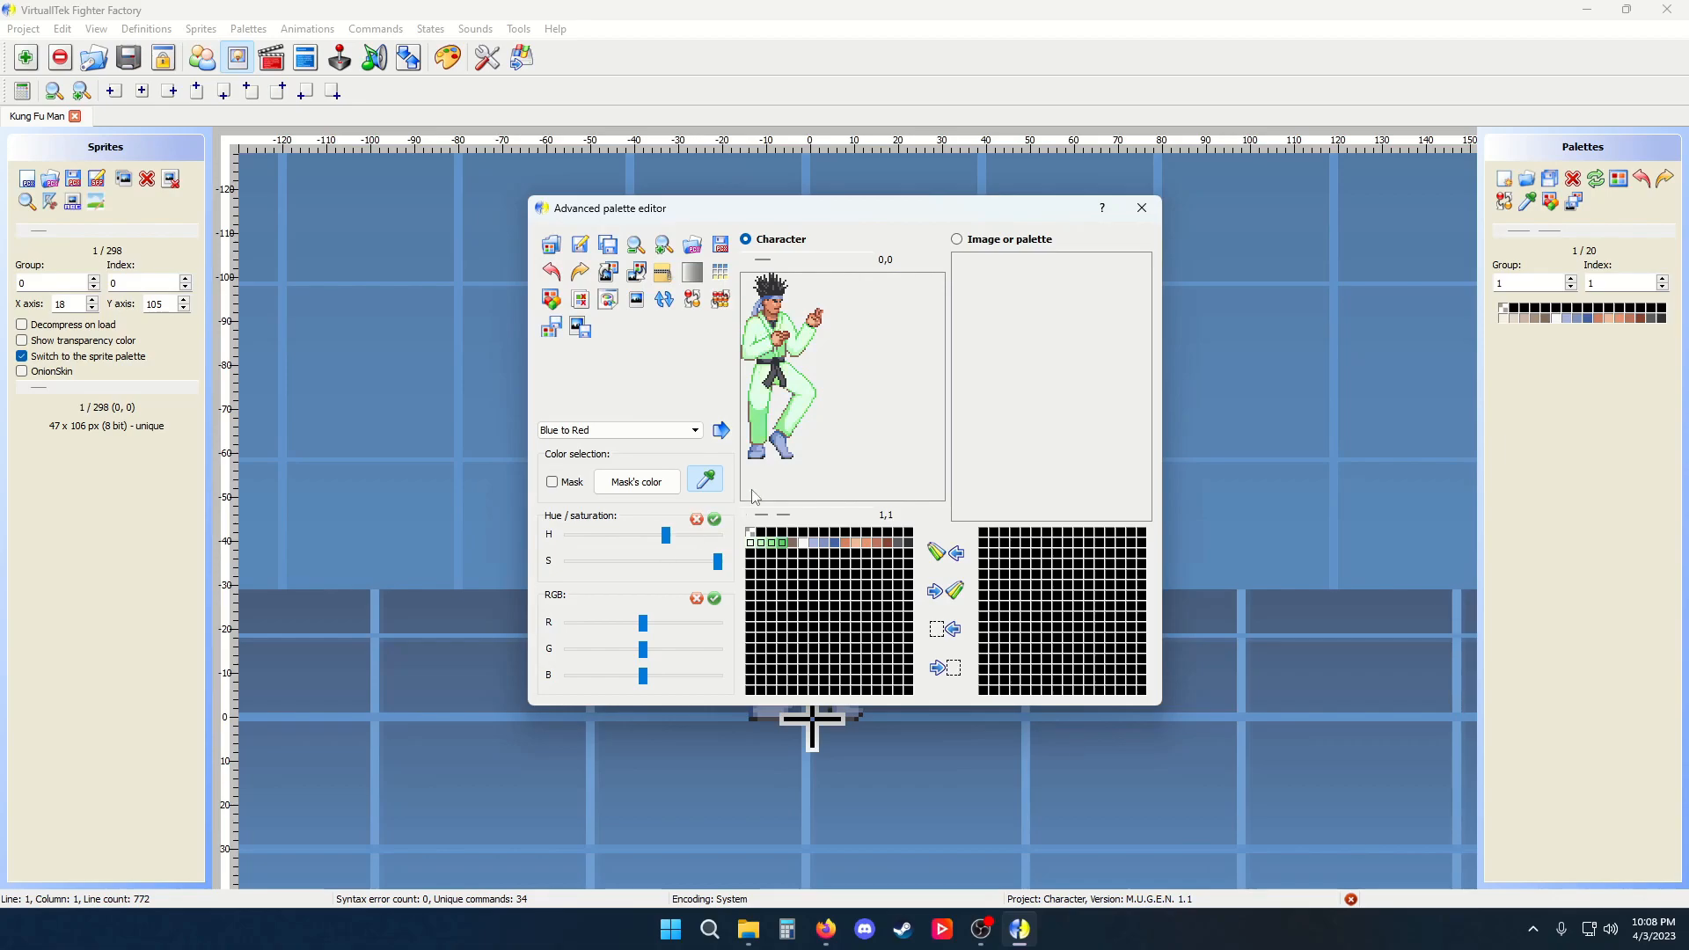
click(714, 520)
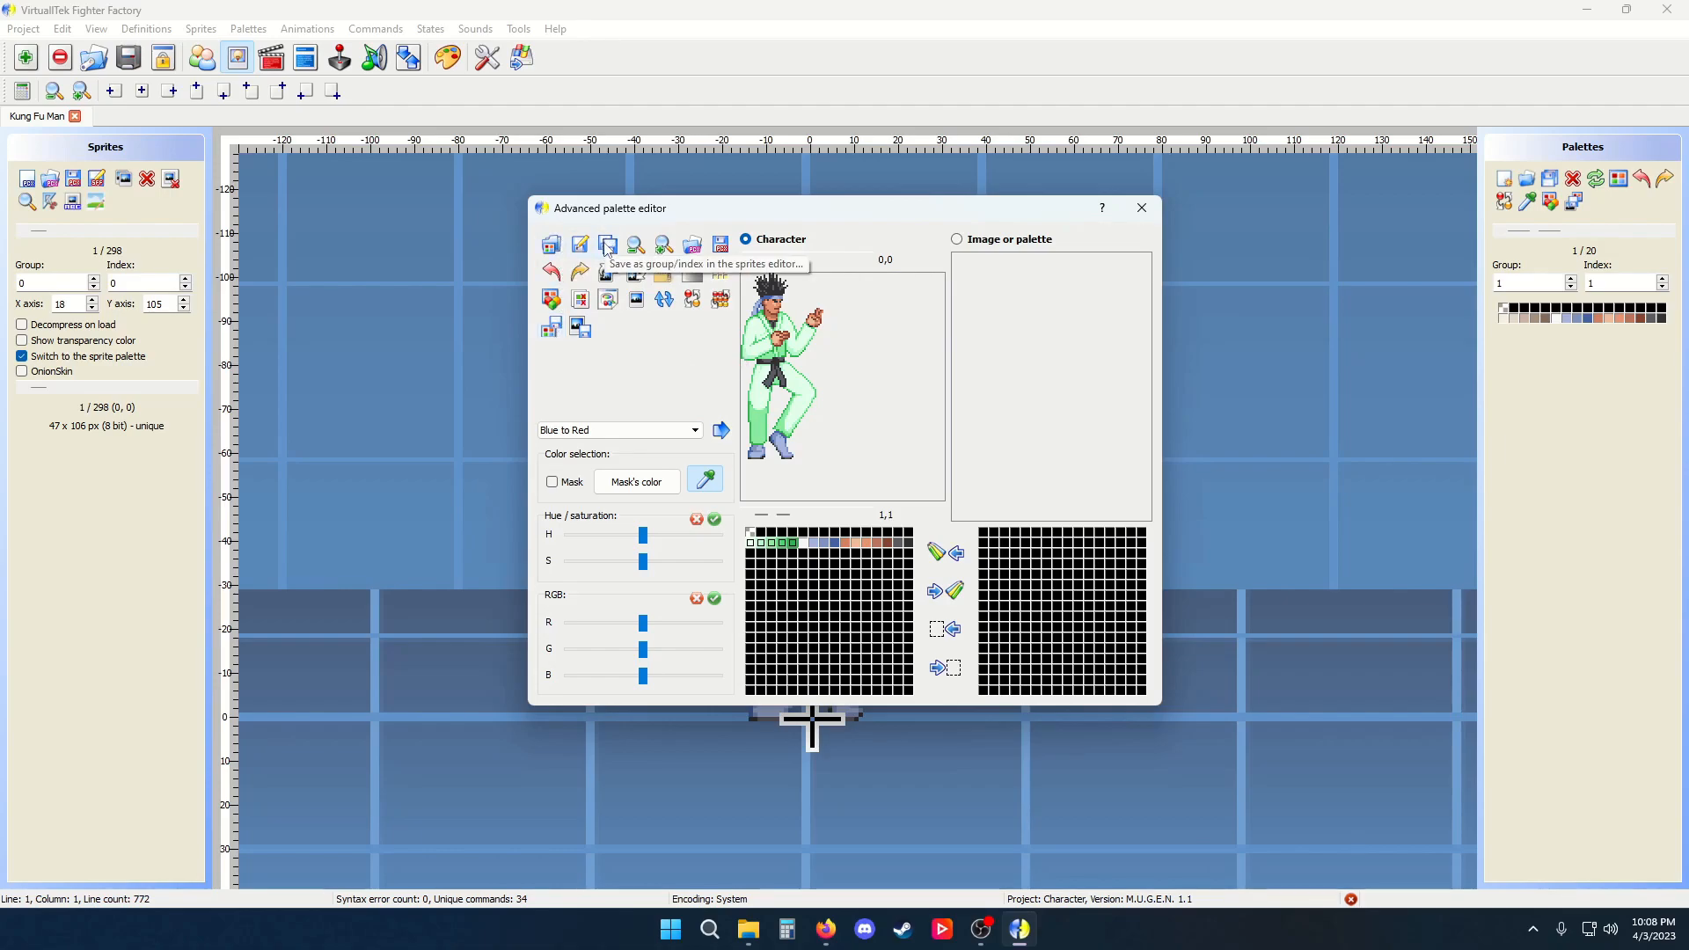
Save the recoloured palette as a new group 1 palette, close the editor and browse to it in the palette list
click(607, 246)
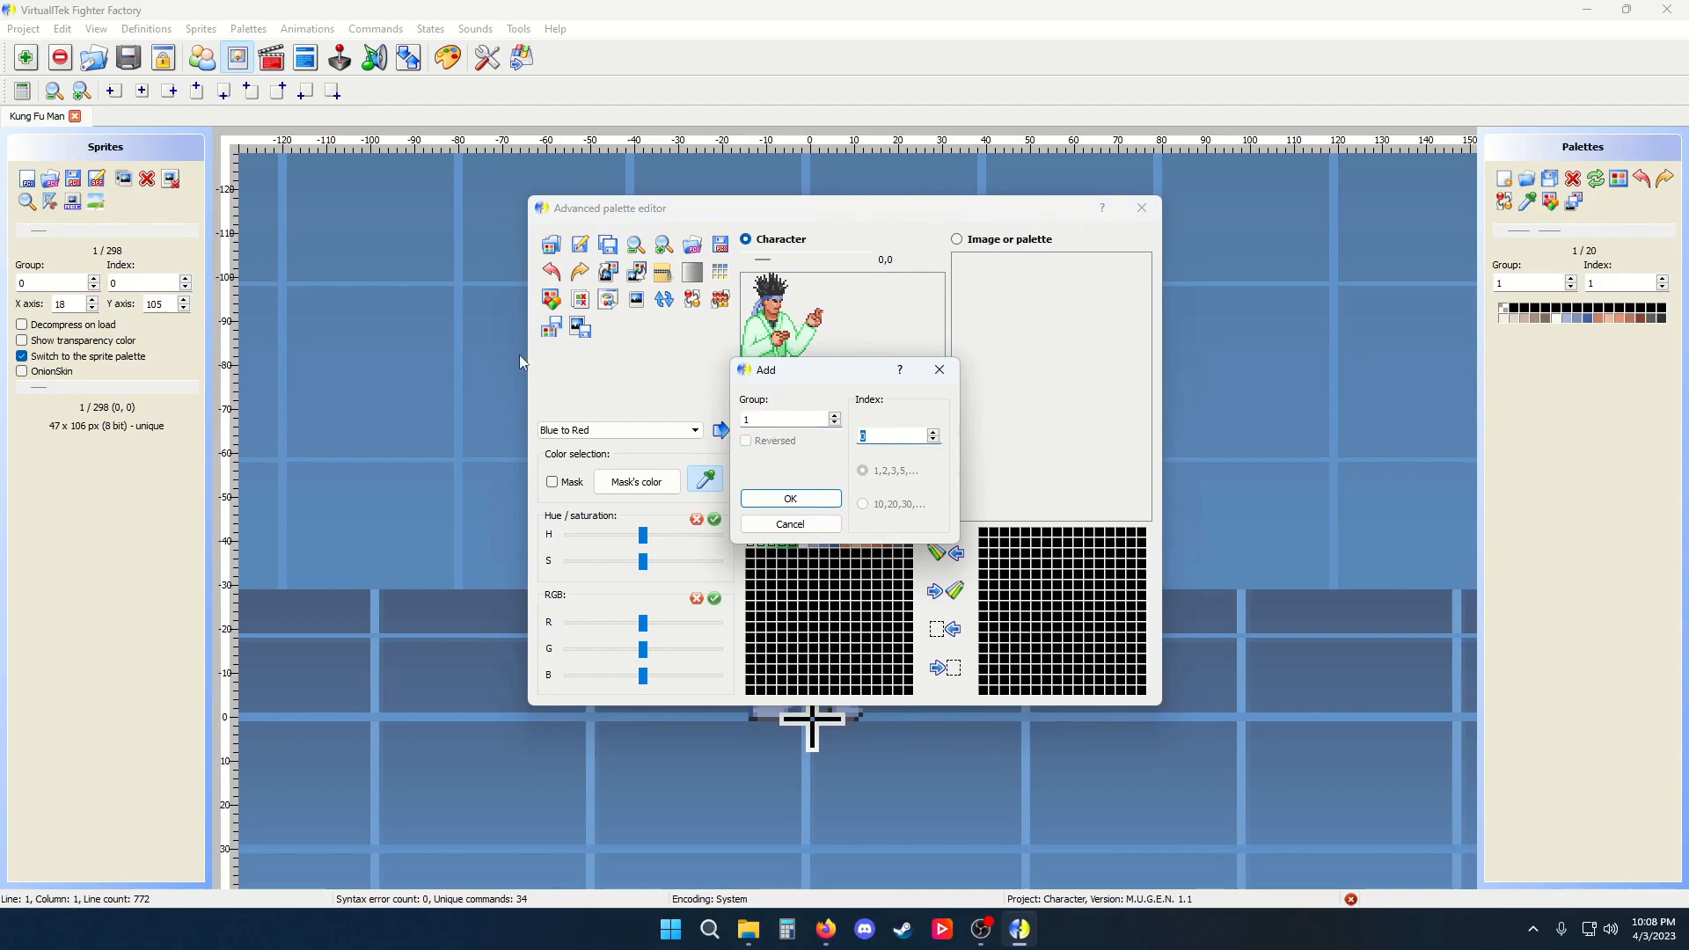
click(789, 499)
click(1141, 208)
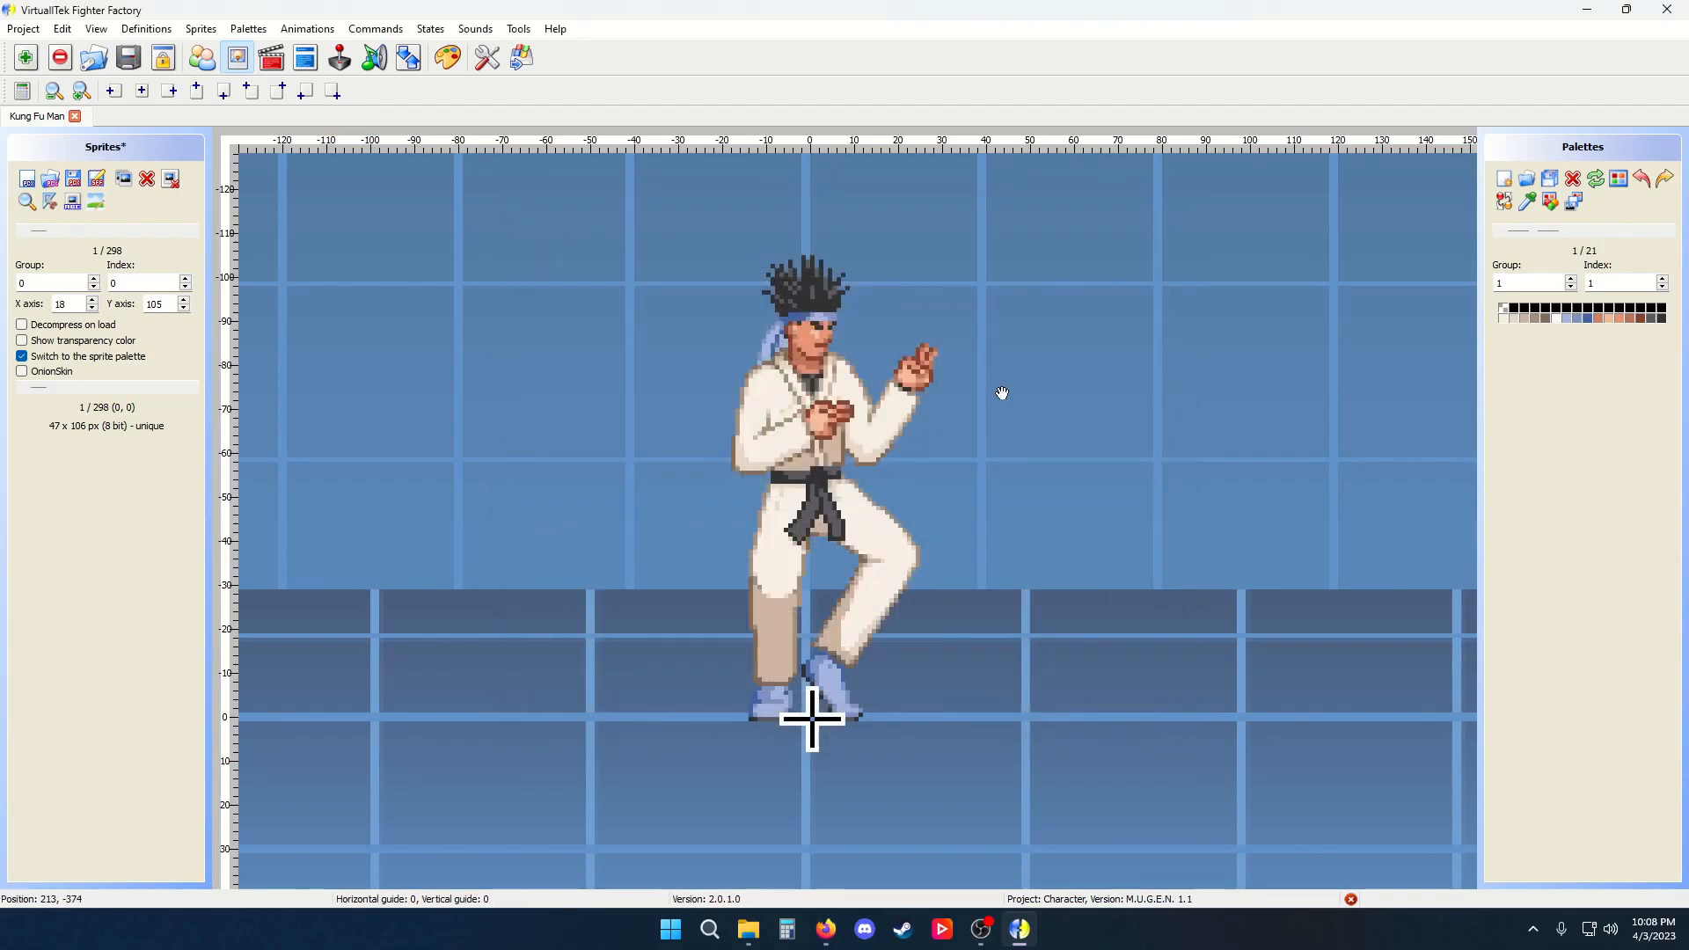
scroll(1545, 238, down, 7)
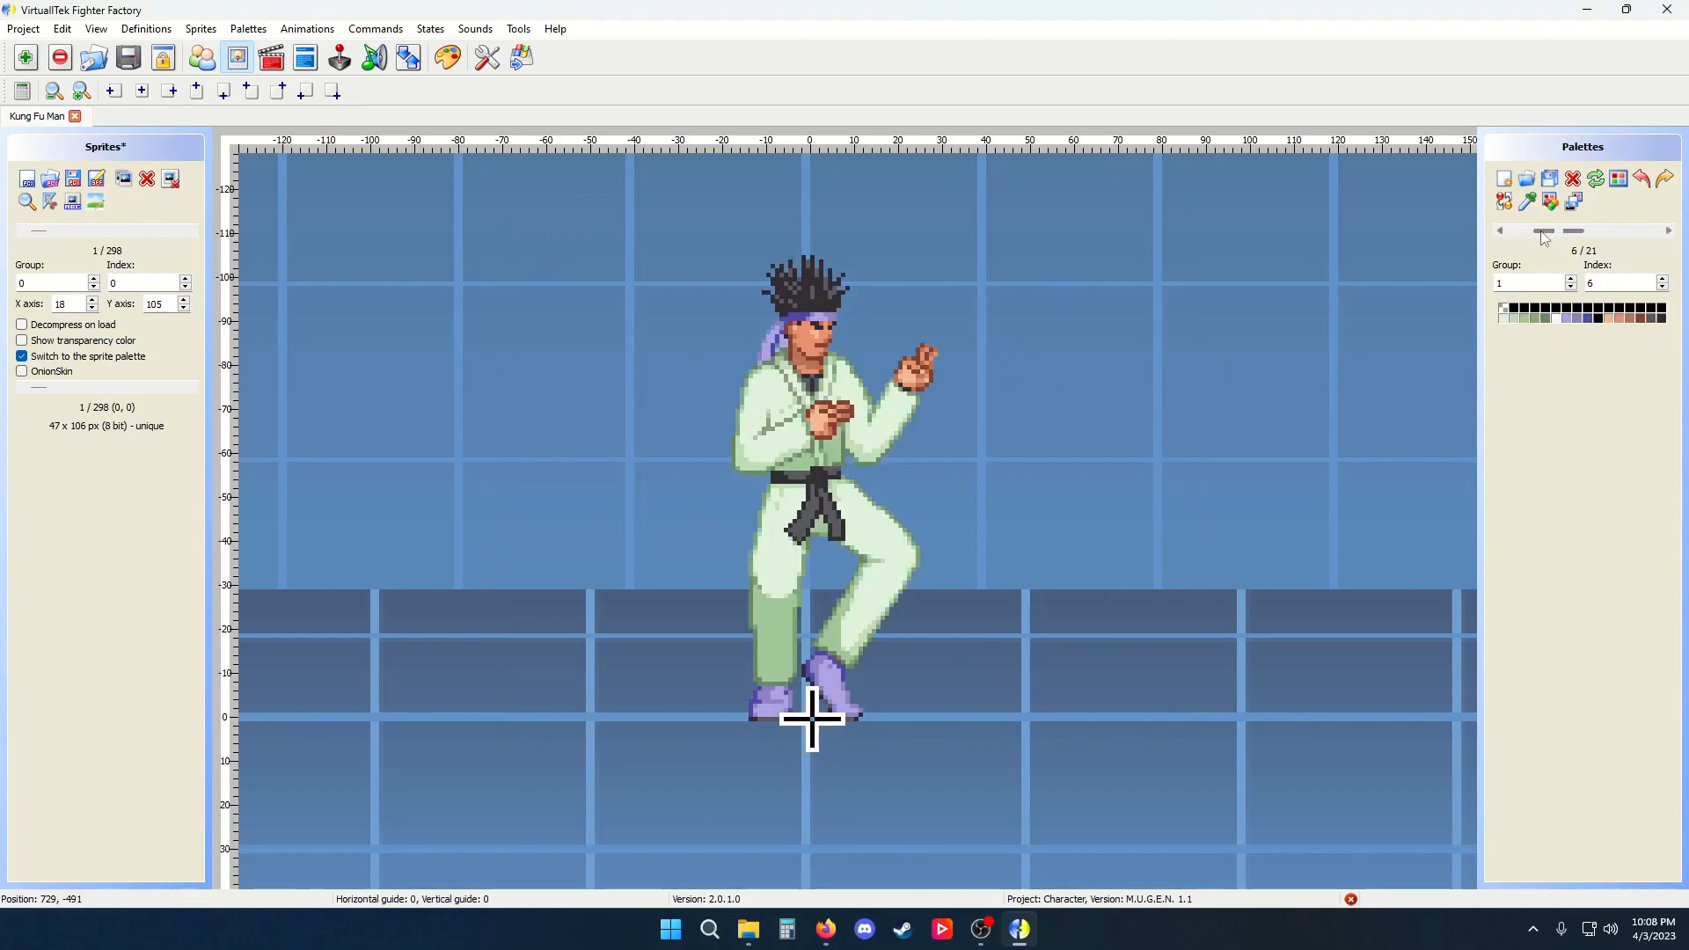
scroll(1598, 309, down, 13)
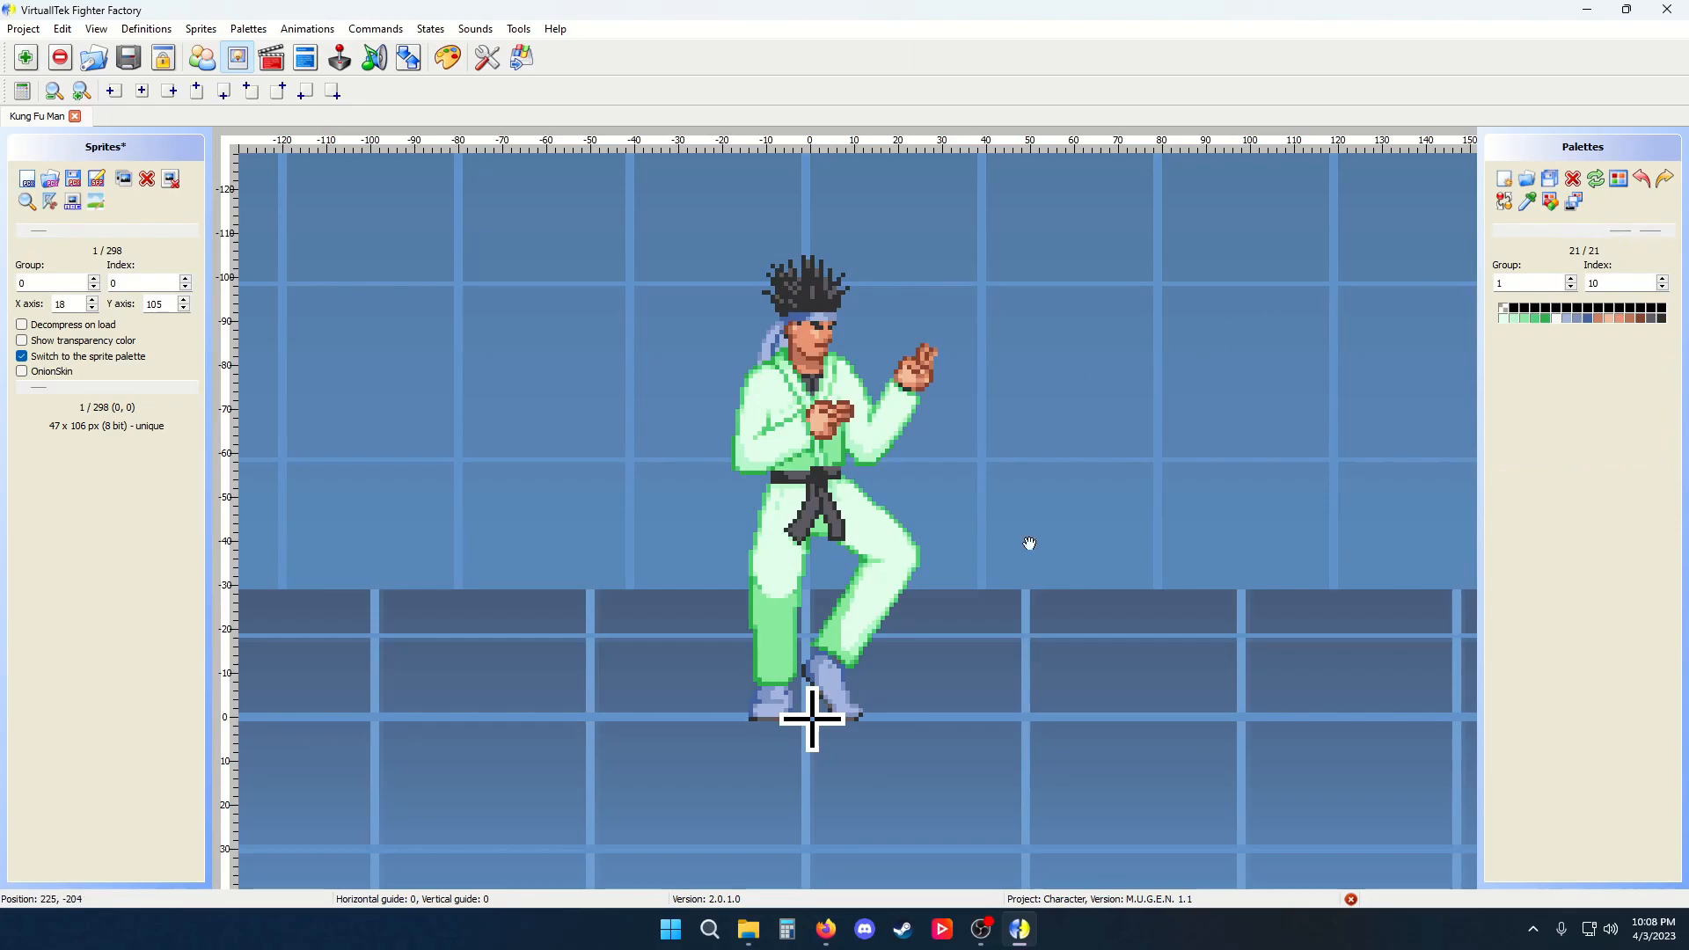
Turn off Switch to the sprite palette and browse through the sprites with the green palette applied, returning to the first sprite
click(42, 361)
key(Right)
key(Right)
key(Right)
key(Right)
key(Right)
key(Right)
key(Right)
key(Right)
key(Right)
key(Right)
key(Right)
key(Right)
key(Right)
key(Right)
key(Right)
key(Right)
key(Right)
key(Right)
key(Right)
key(Right)
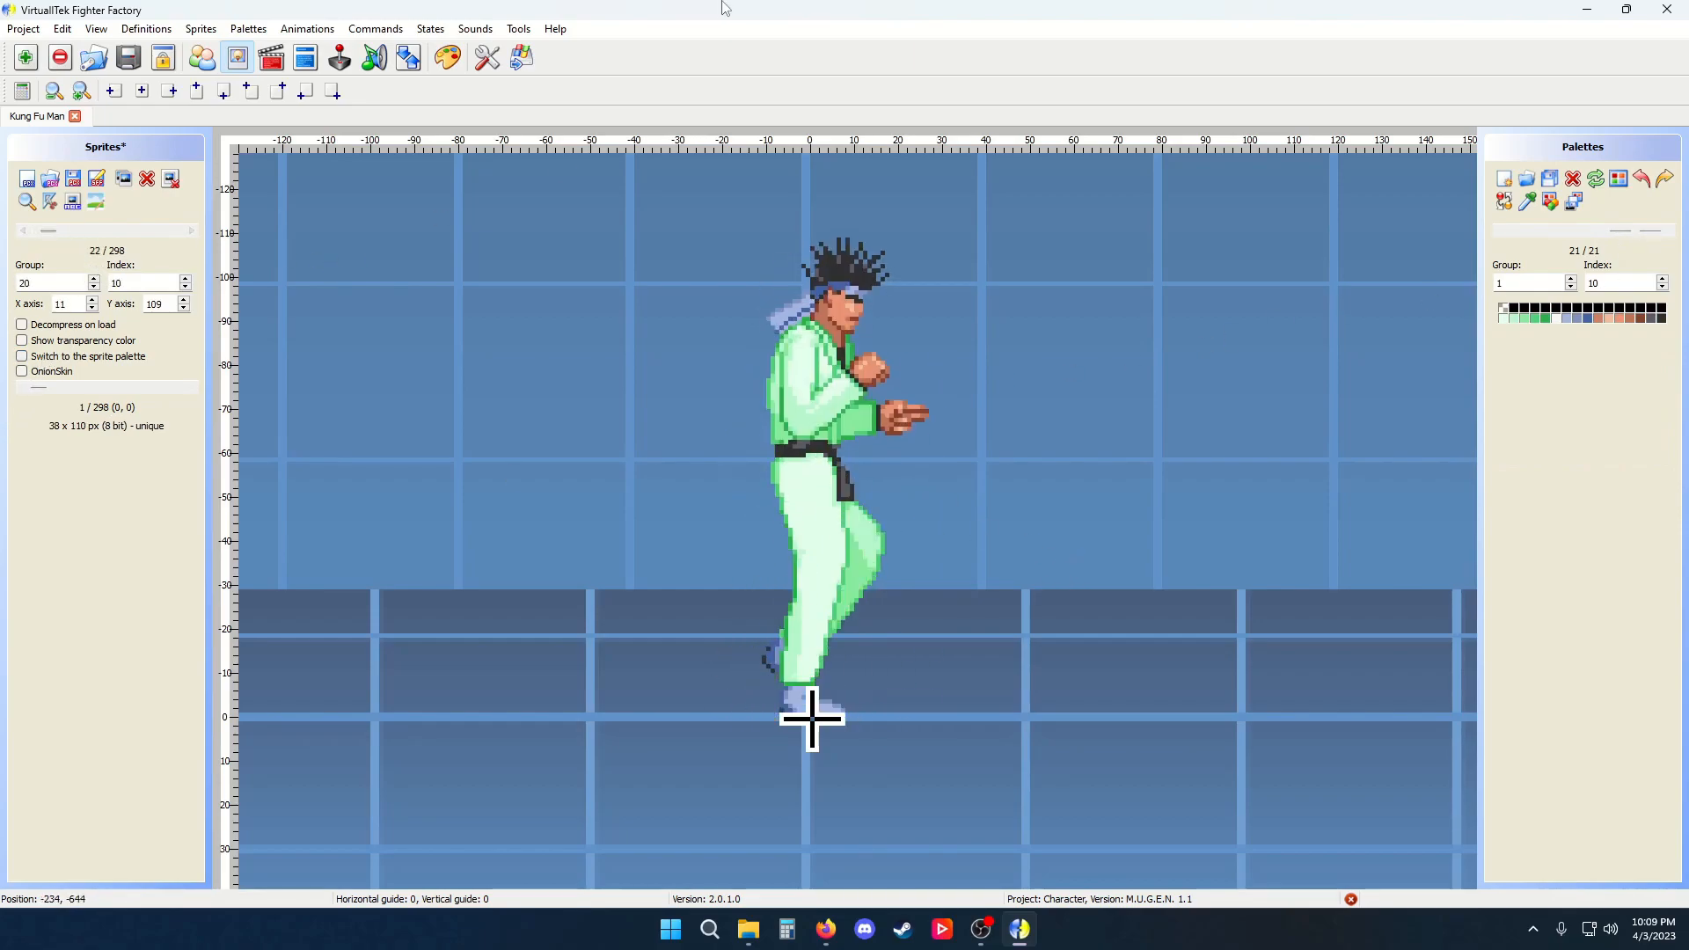
key(Right)
key(Right)
key(Right)
key(Right)
key(Right)
key(Right)
key(Right)
key(Right)
key(Right)
key(Right)
key(Right)
key(Right)
key(Right)
key(Right)
key(Right)
key(Right)
key(Right)
key(Right)
key(Right)
key(Right)
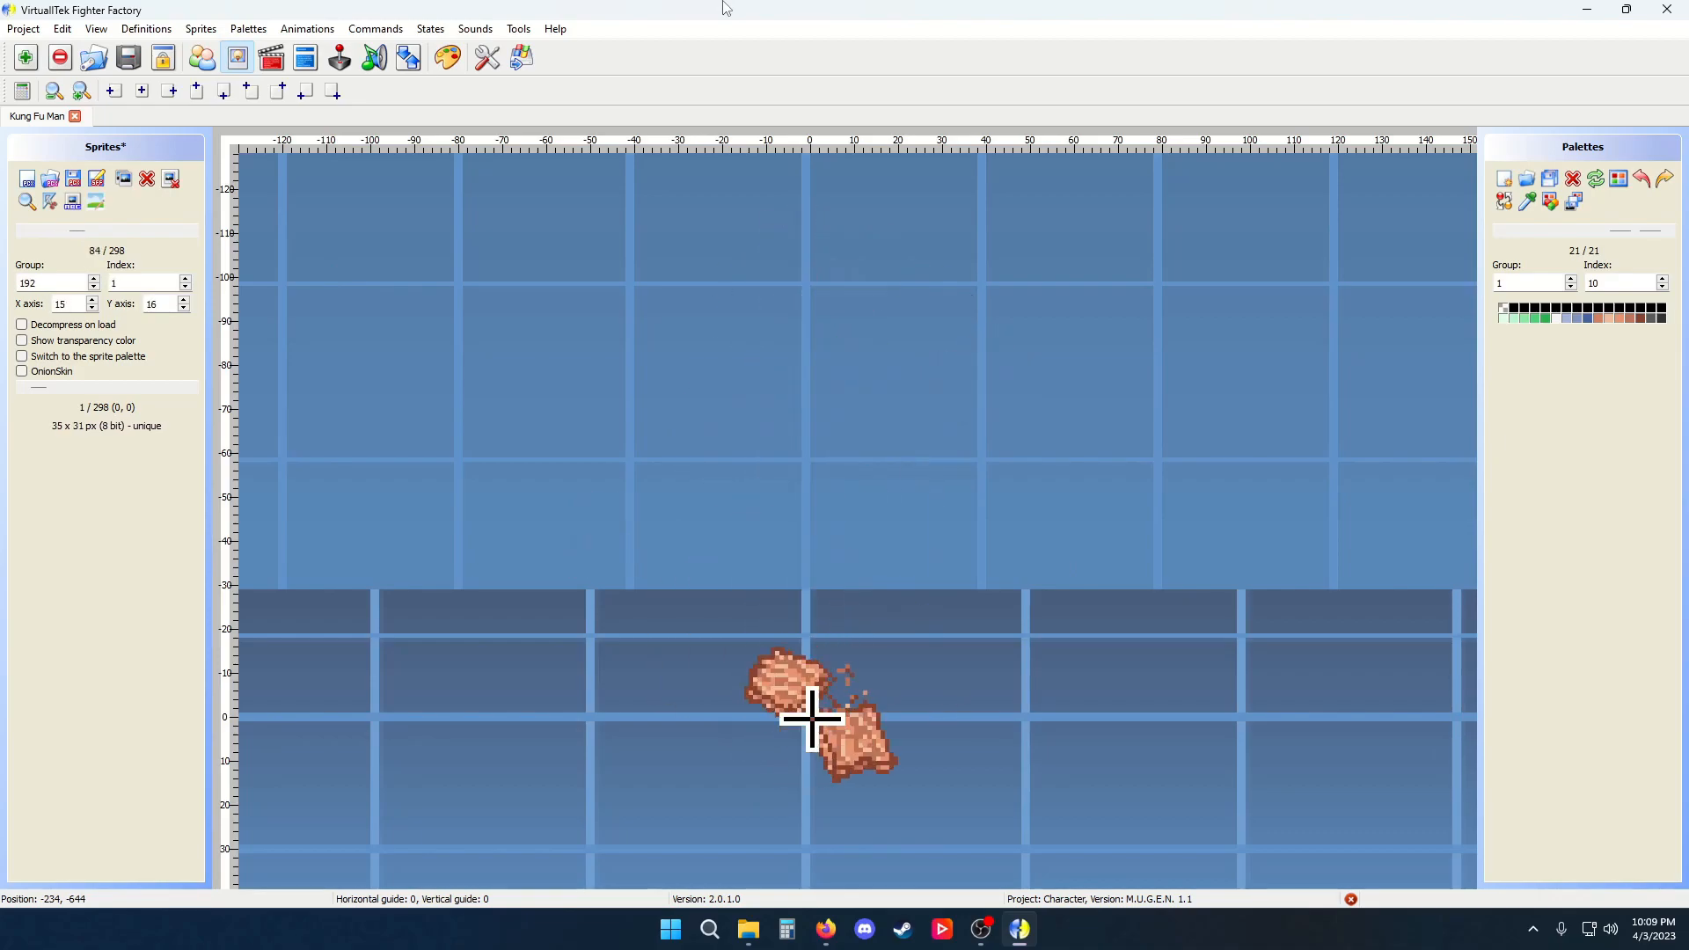
key(Right)
key(Right)
key(Right)
key(Right)
key(Right)
key(Right)
key(Right)
key(Right)
key(Right)
key(Right)
key(Right)
key(Right)
key(Right)
key(Right)
key(Right)
key(Right)
key(Right)
key(Right)
key(Right)
key(Right)
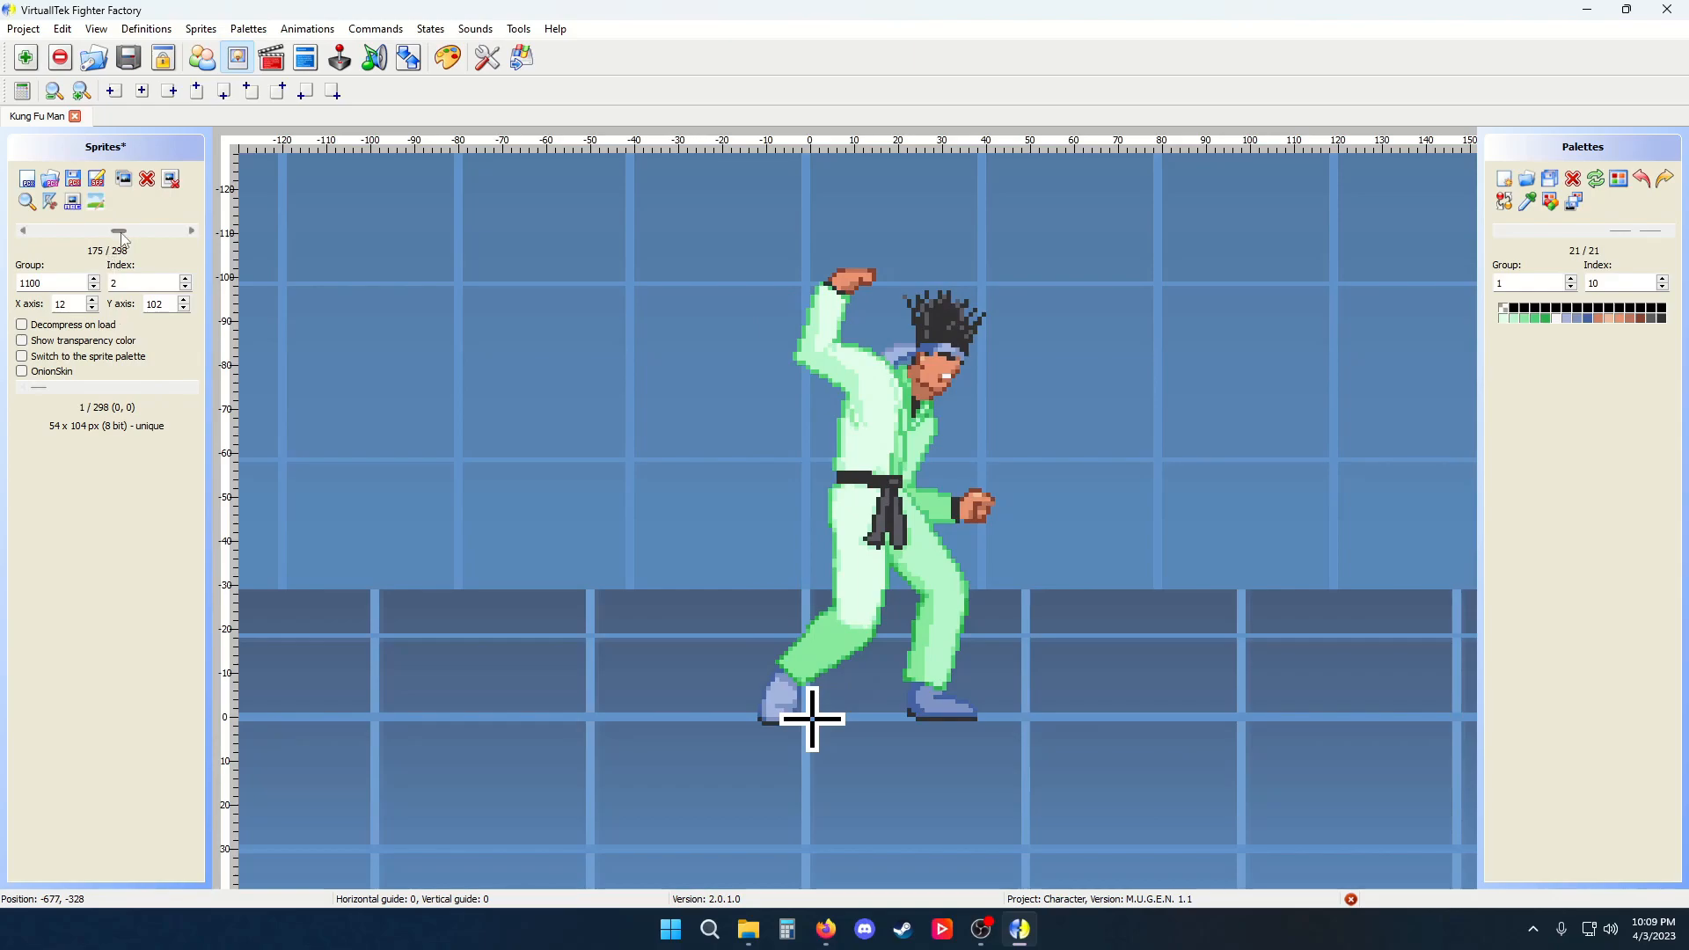
drag(119, 230, 11, 236)
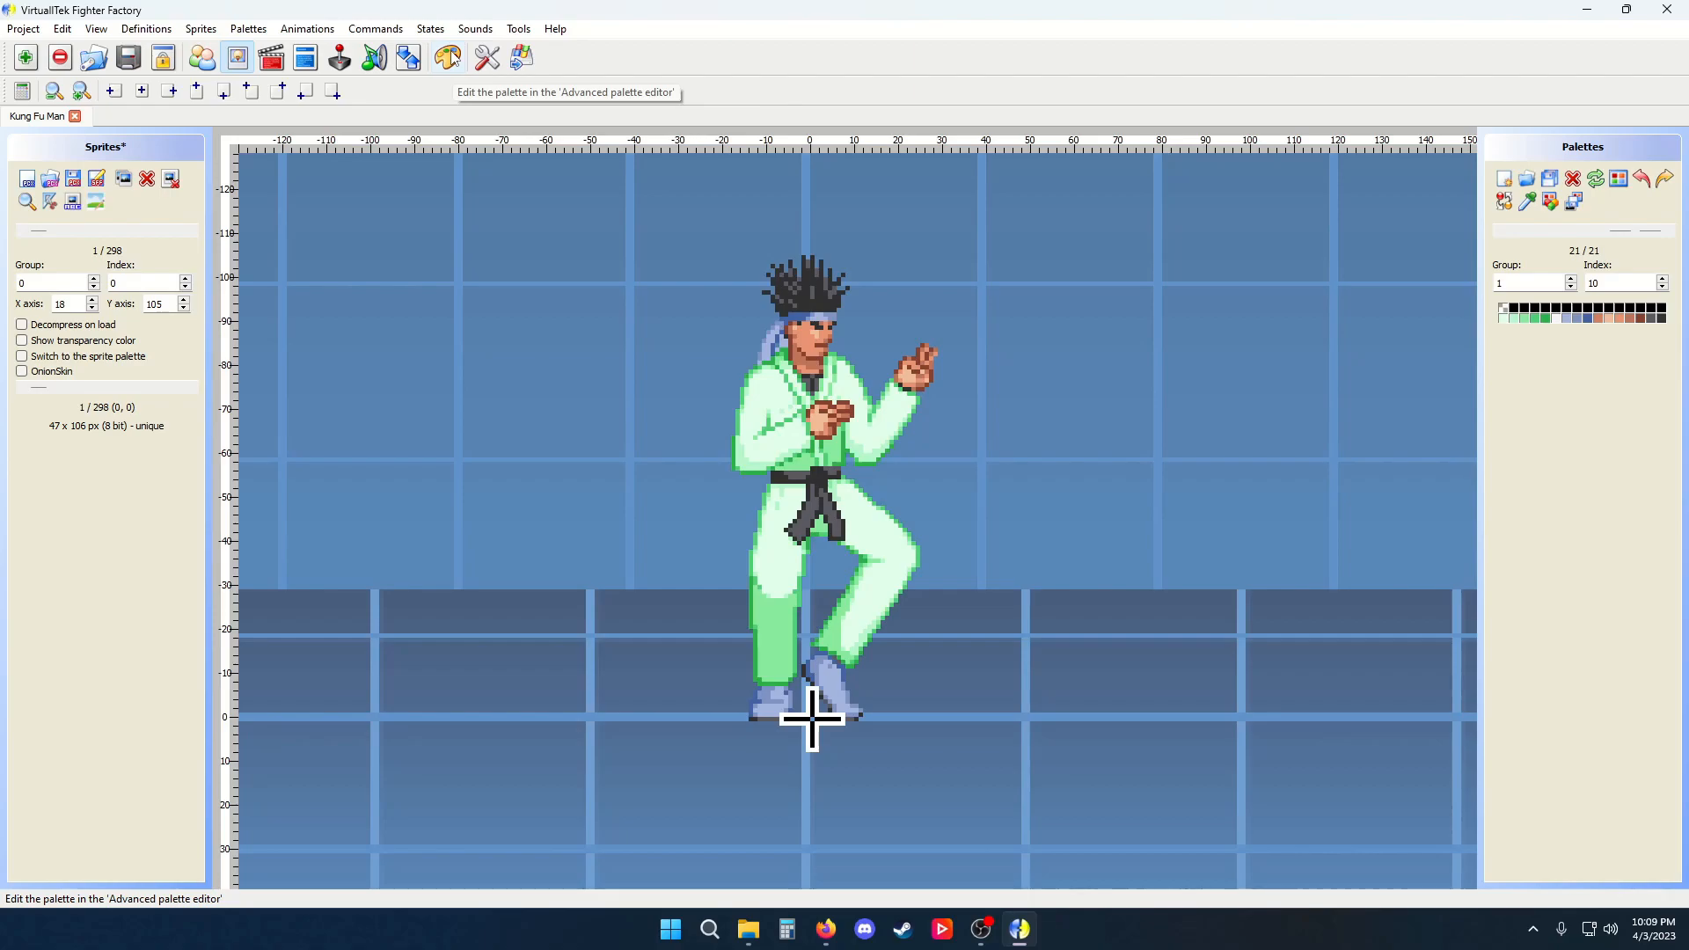
Try to run the current project in M.U.G.E.N. and dismiss the warning
click(486, 58)
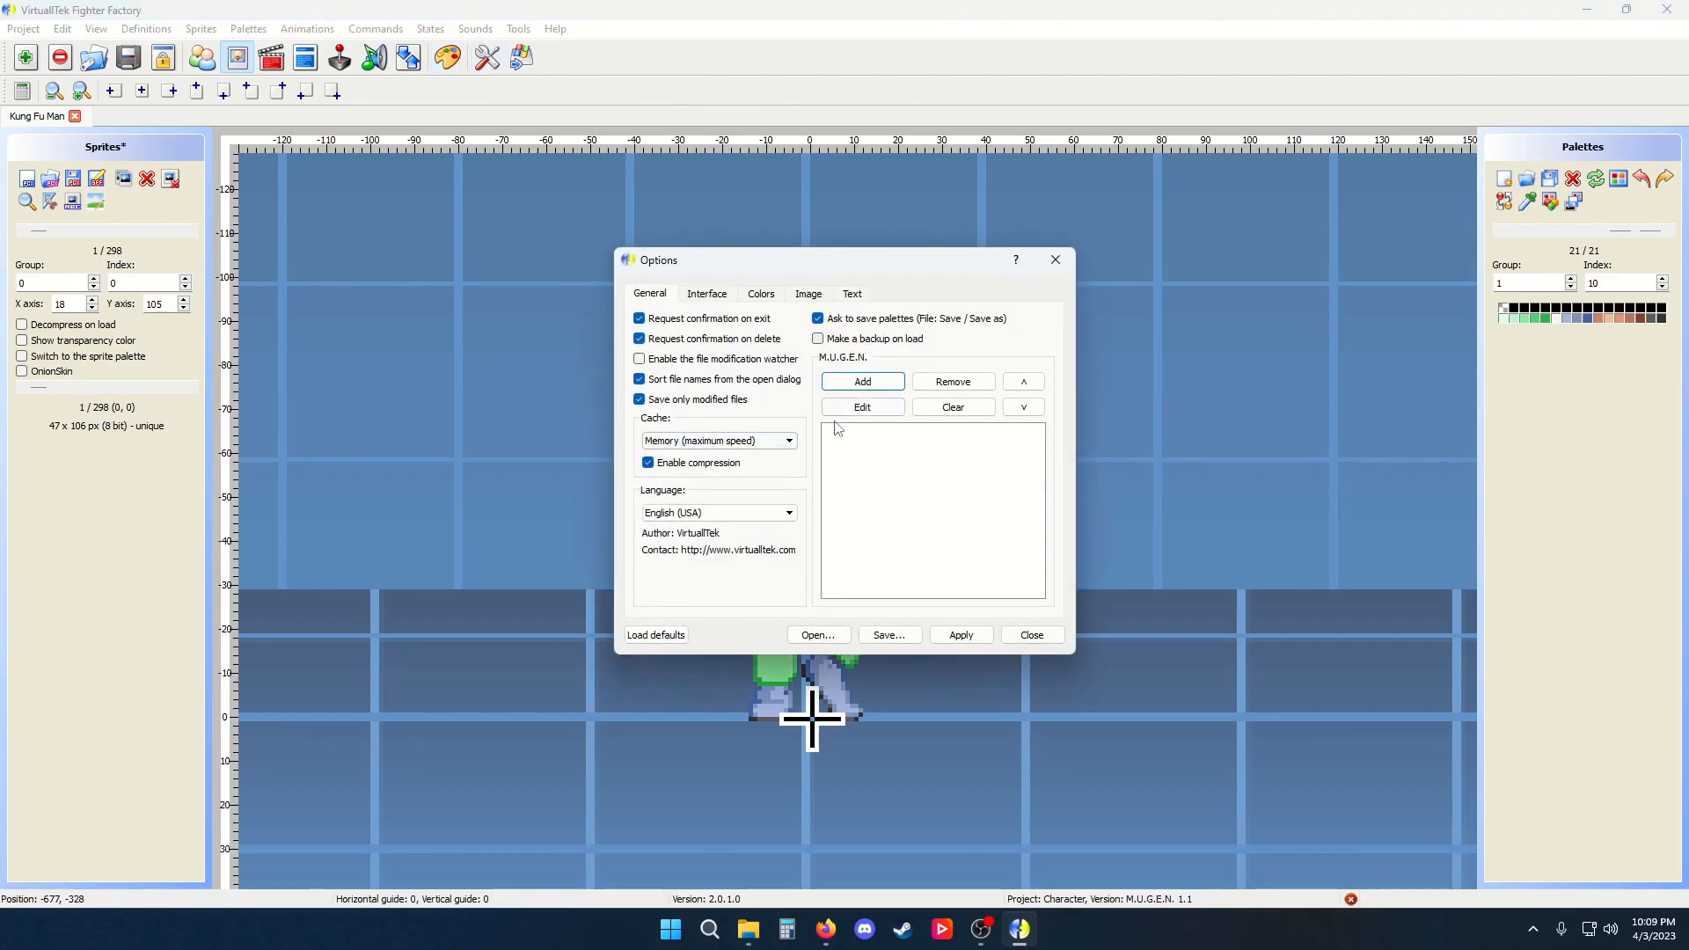
click(1055, 258)
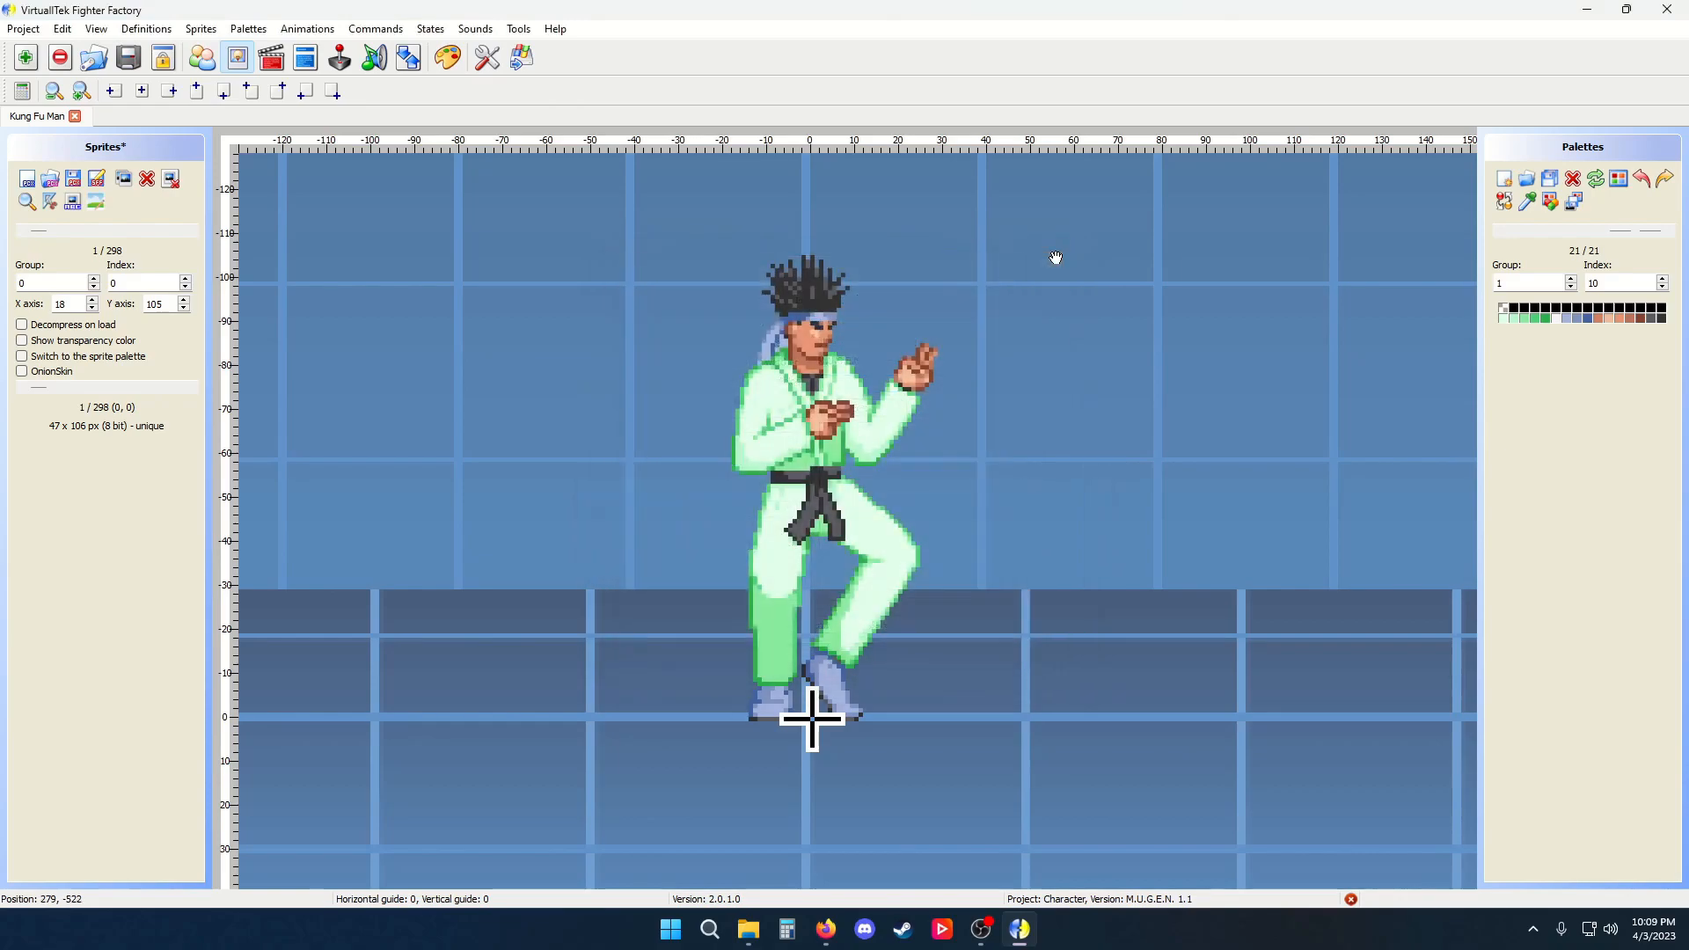
click(524, 72)
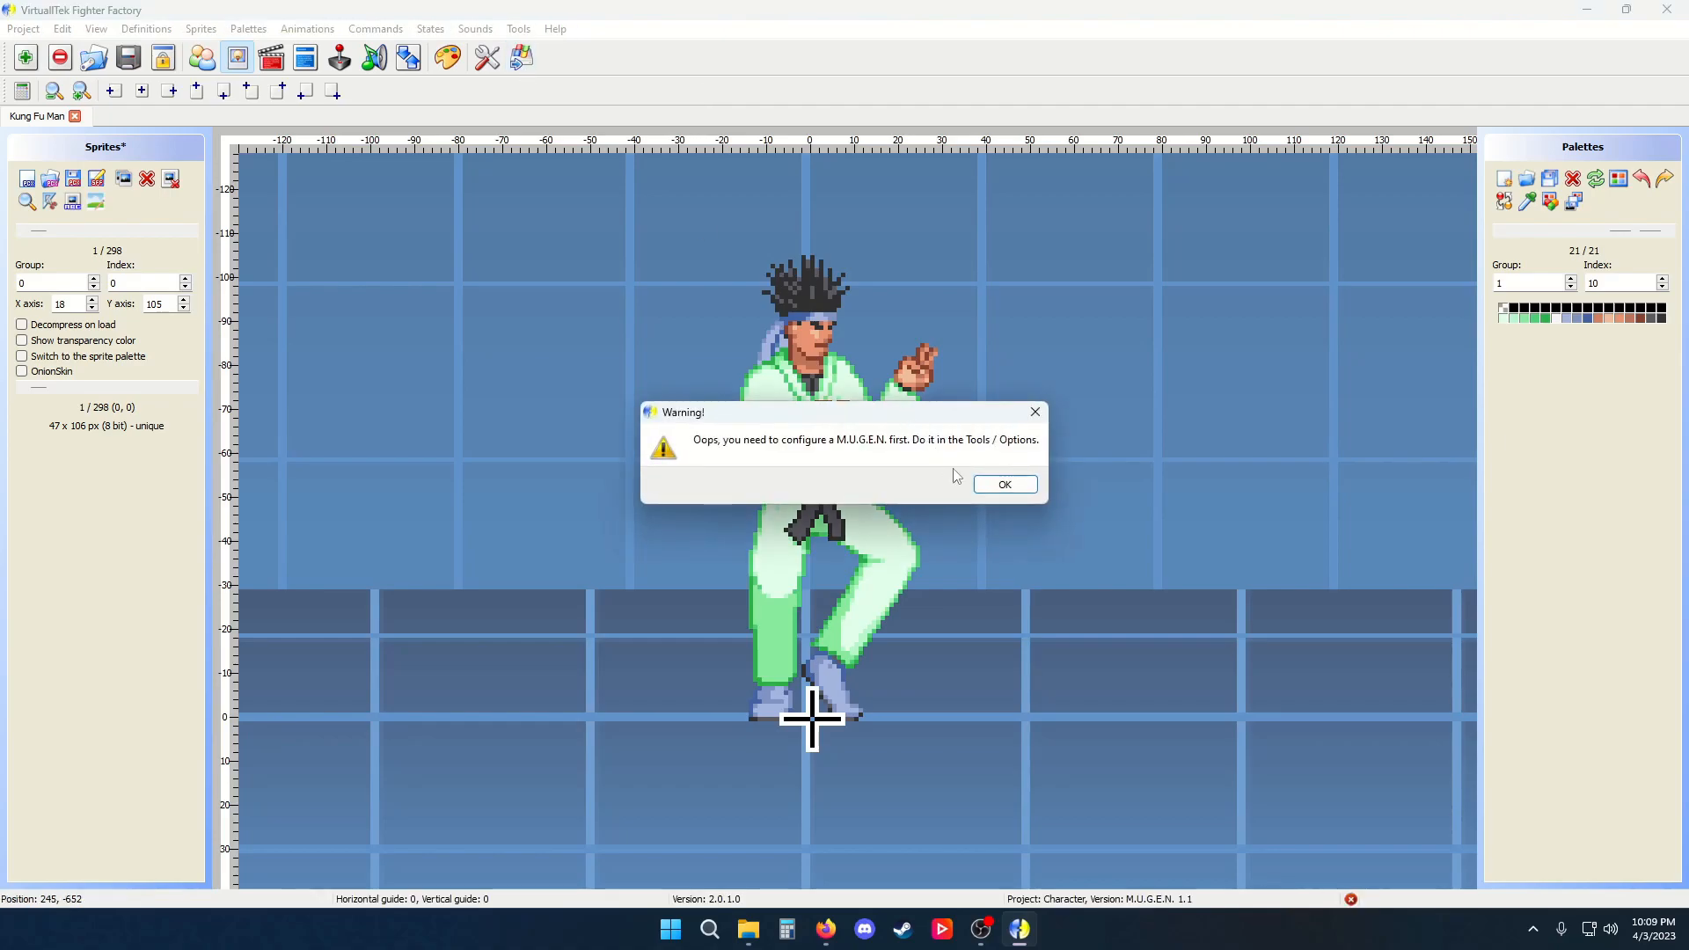
click(1003, 483)
In Options, add a M.U.G.E.N. entry named Example whose executable is mugen.exe in the mugen-1.1b1 folder
click(482, 69)
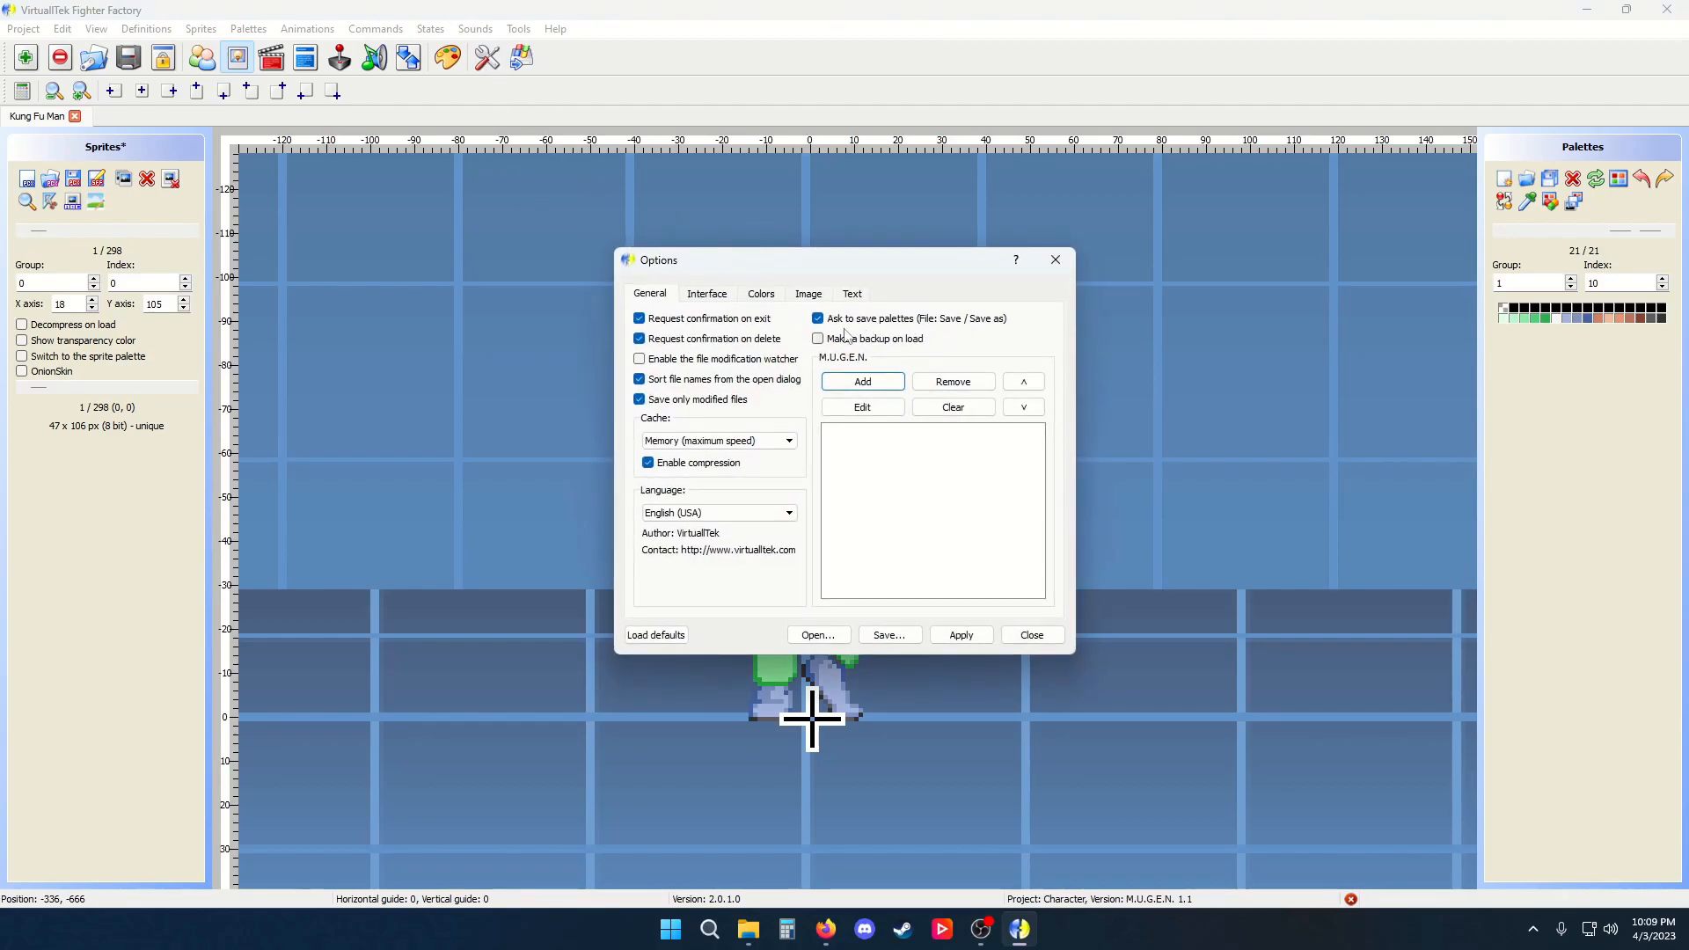
click(878, 381)
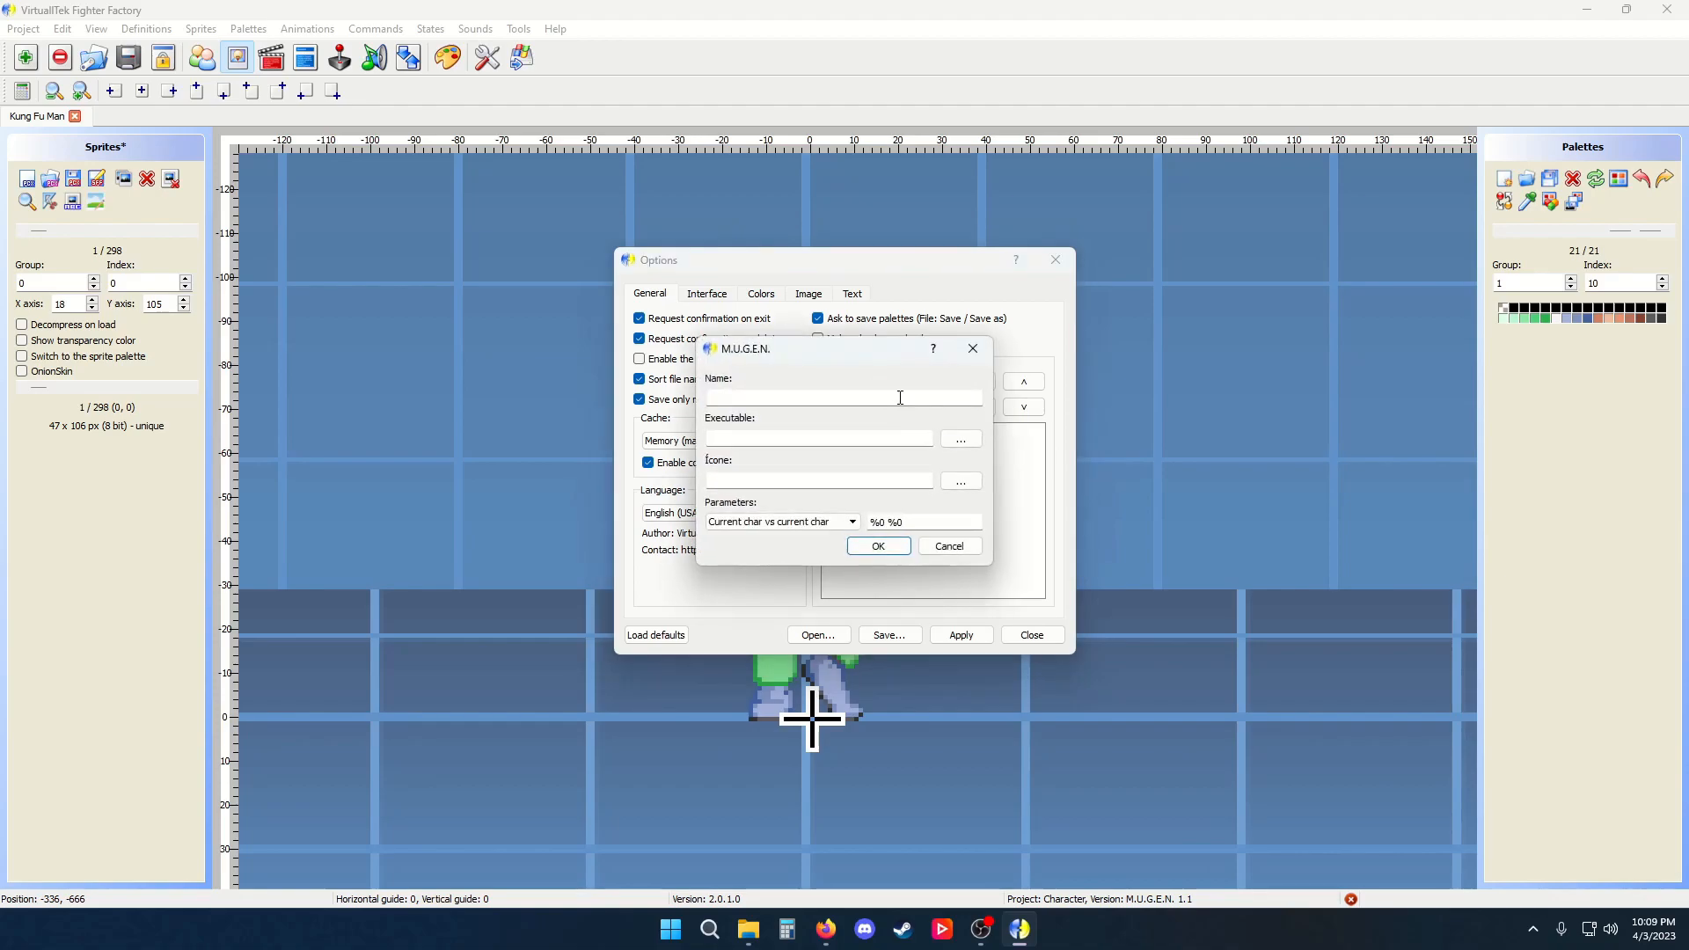
text(Example)
click(960, 438)
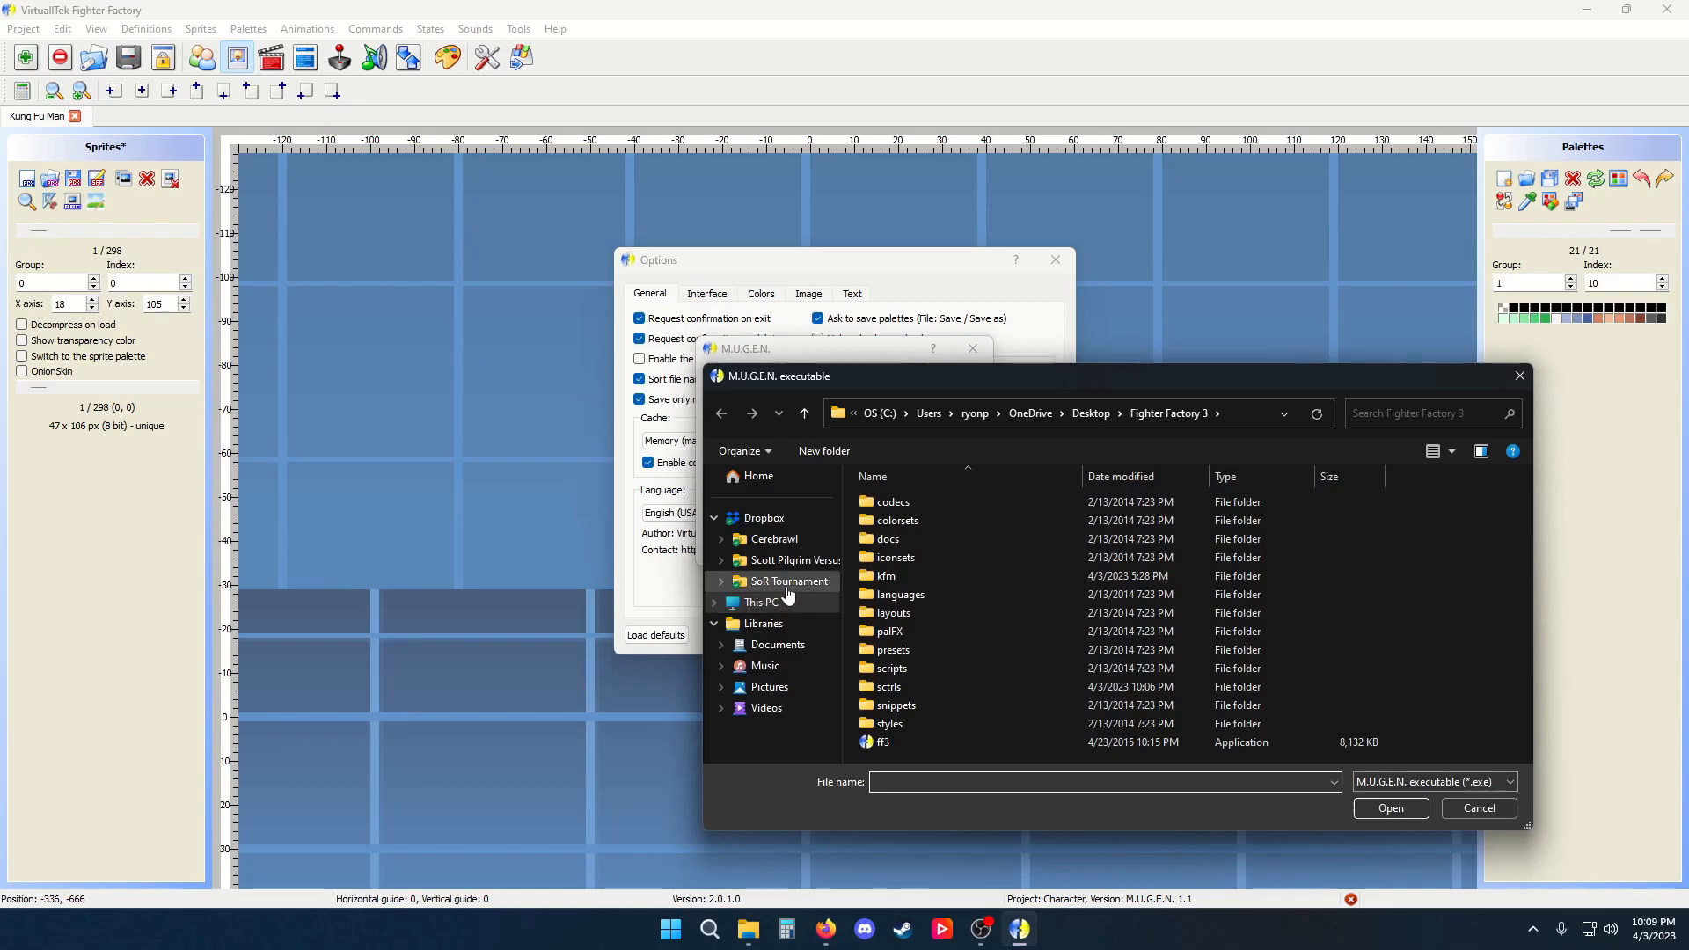
click(1091, 413)
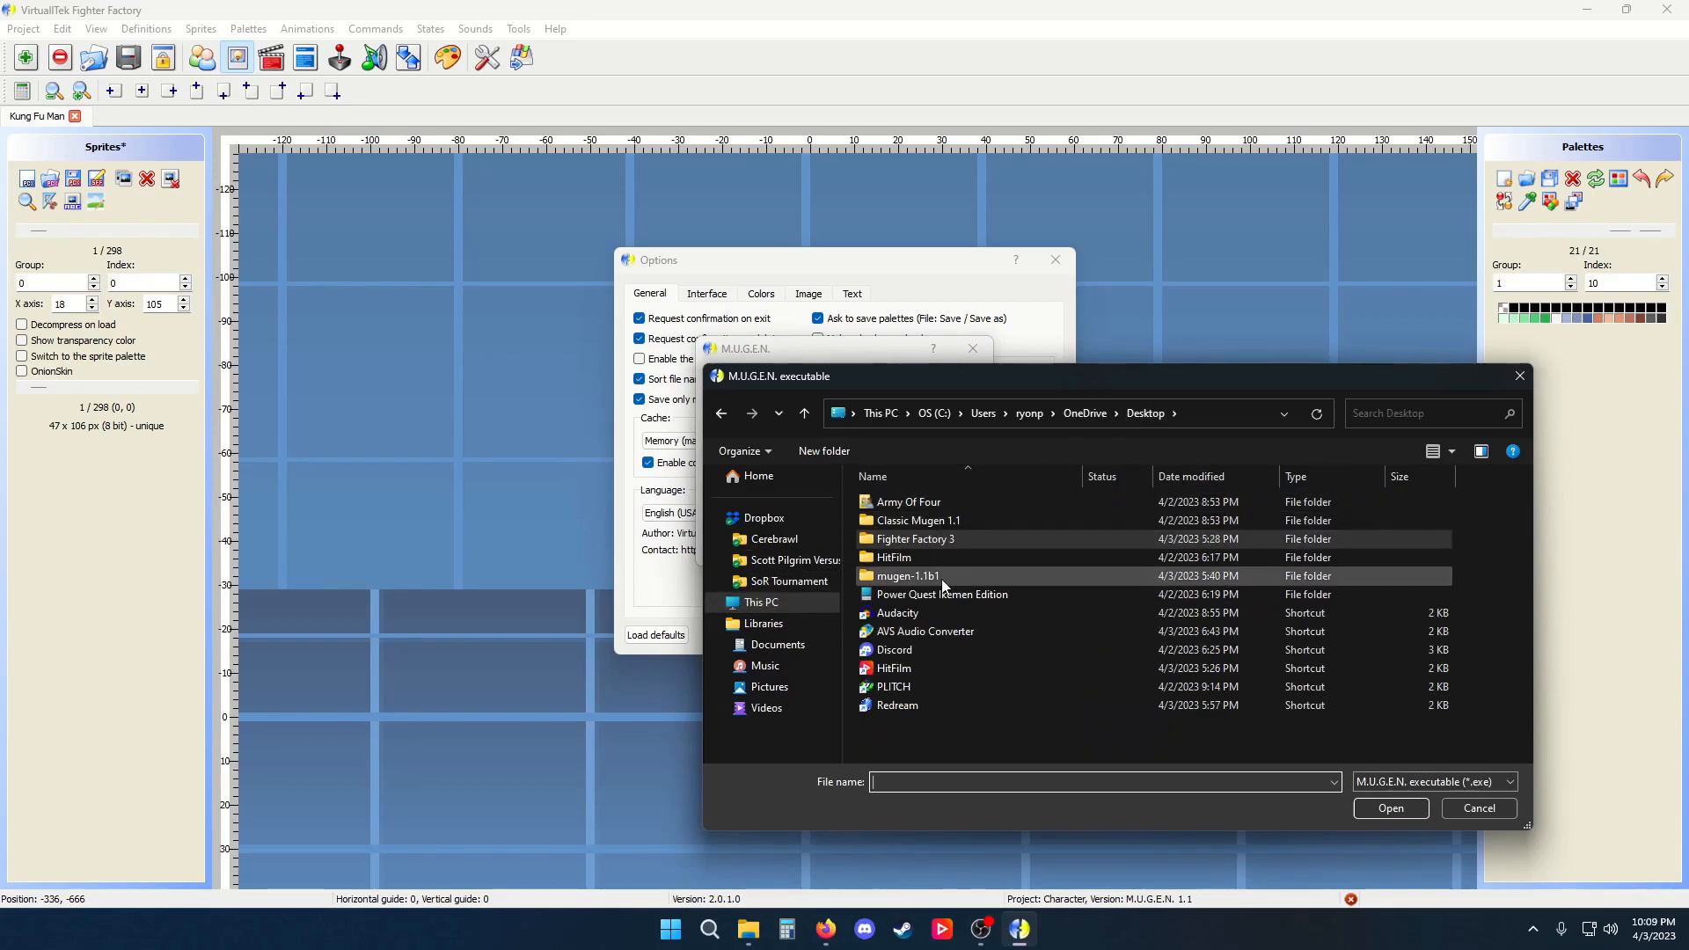
double_click(906, 575)
double_click(906, 687)
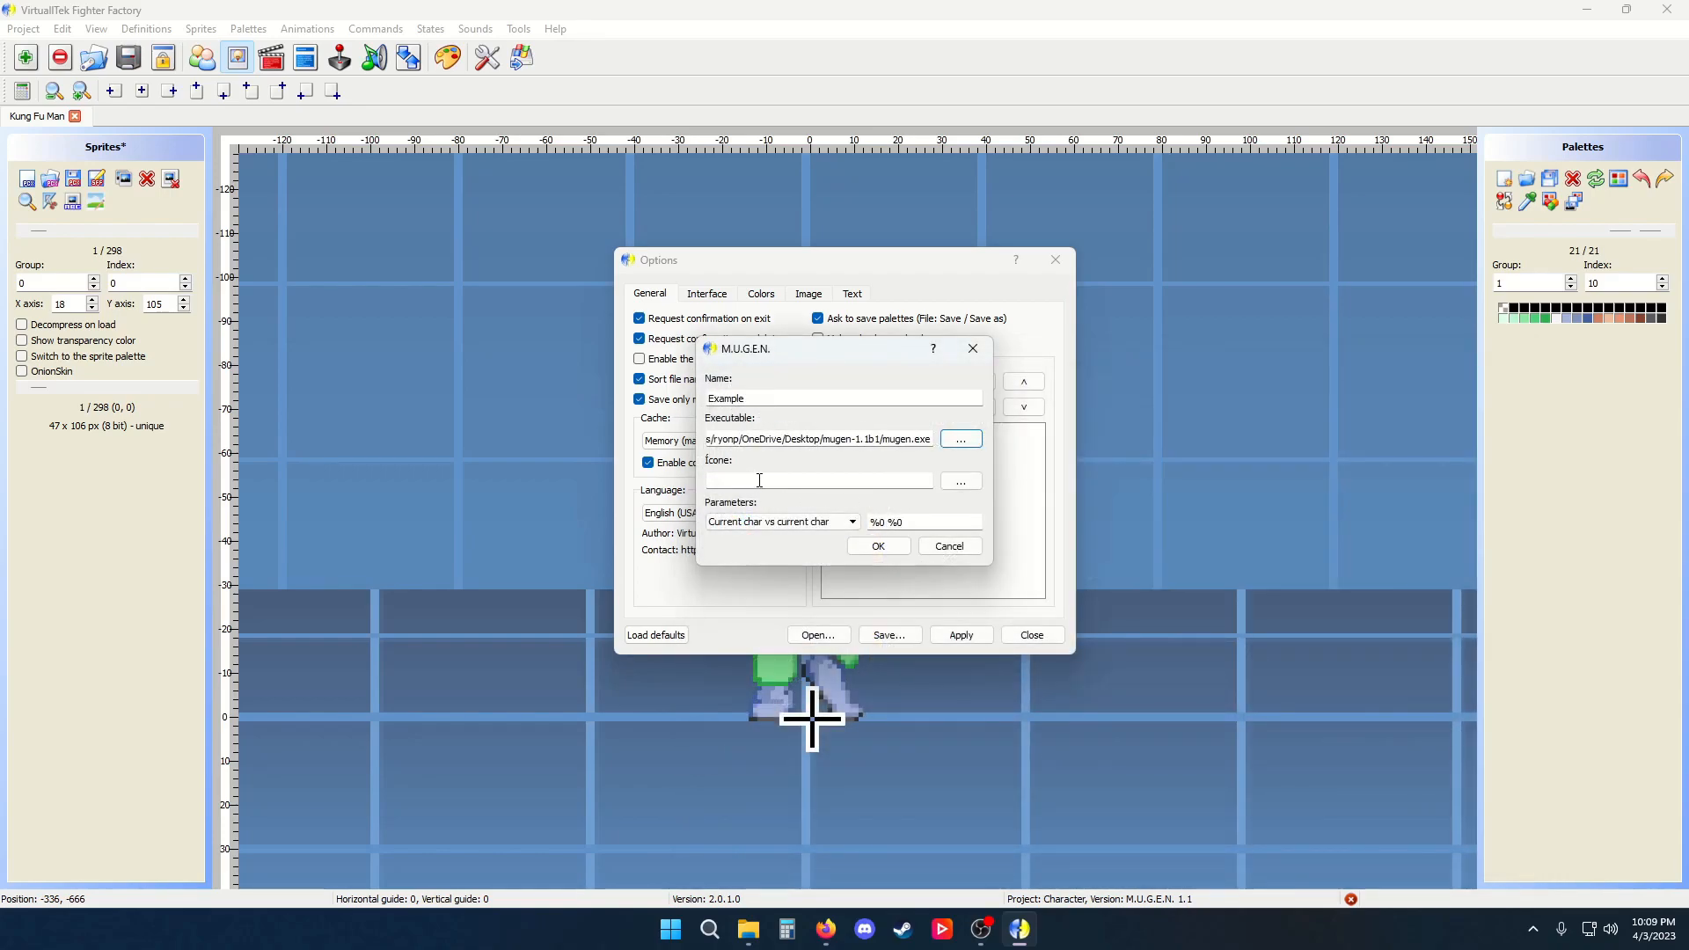
Set the entry's parameters to Current char vs current char and confirm the entry
click(829, 529)
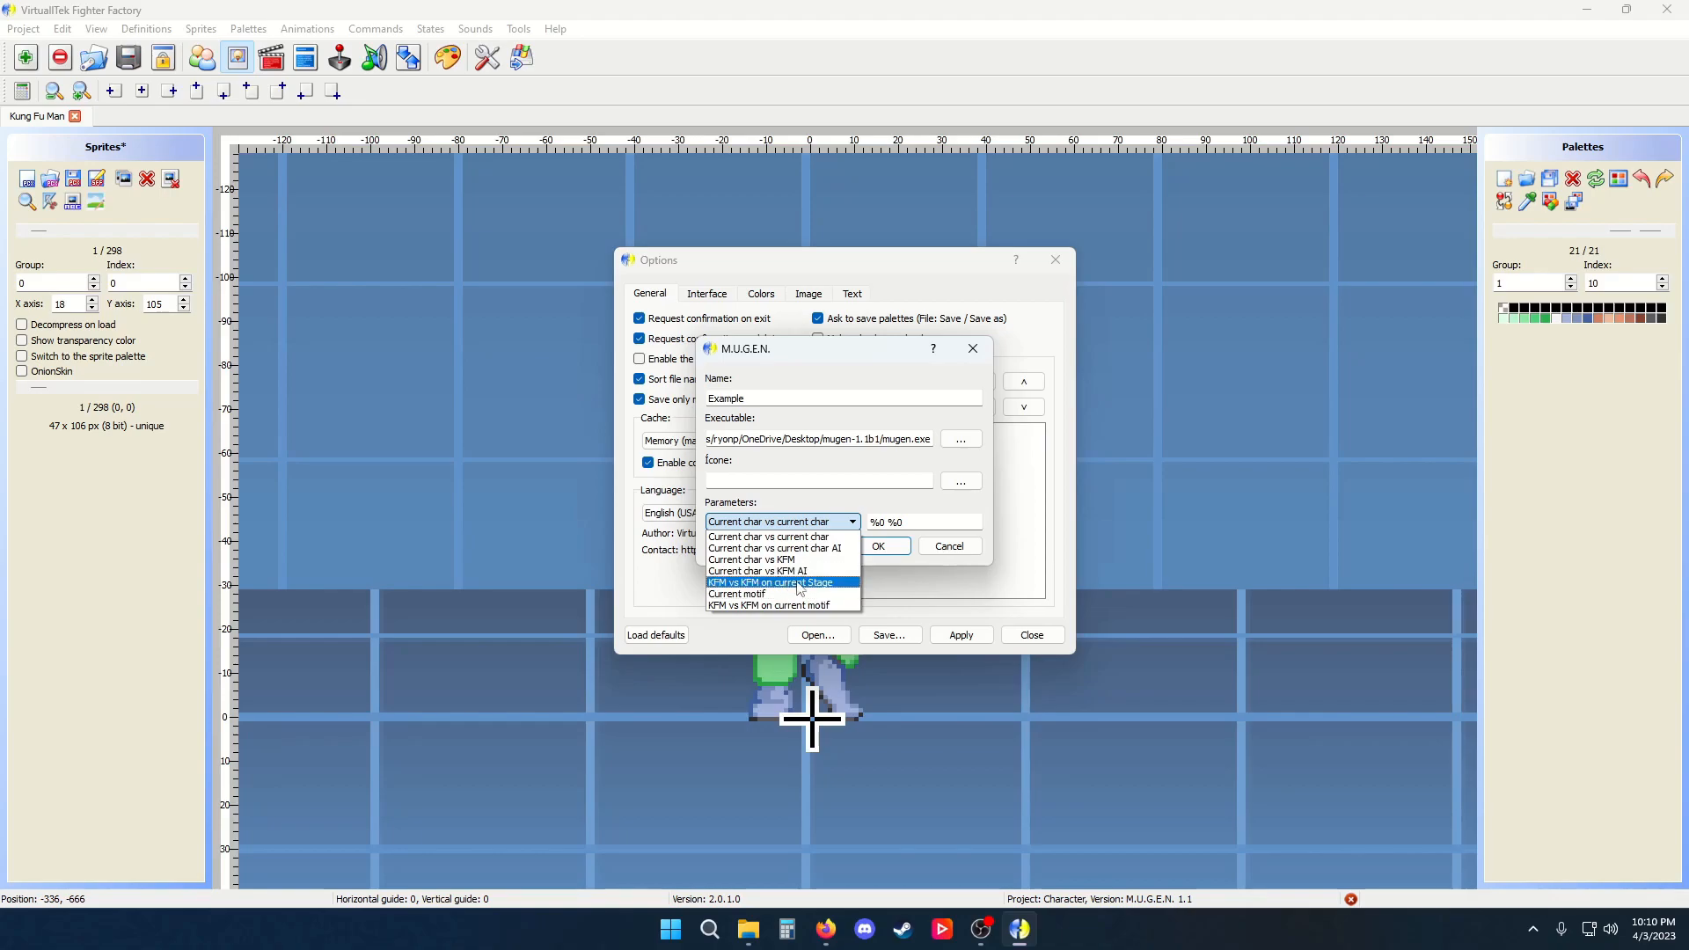
click(774, 536)
click(898, 547)
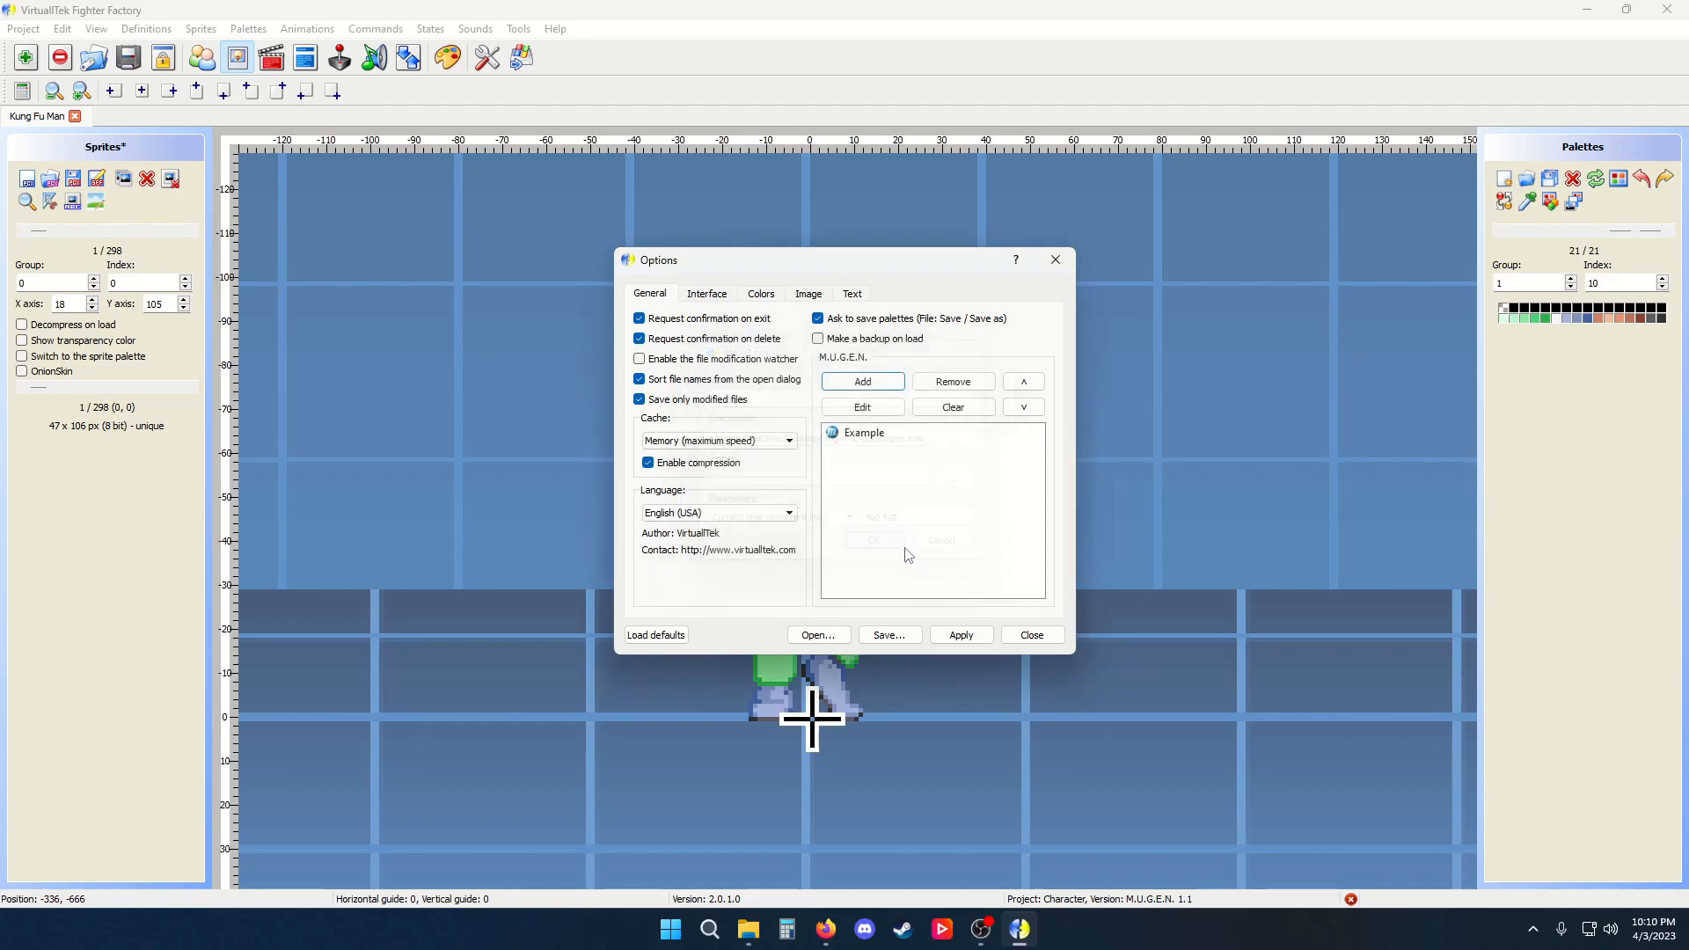
Close Options and exit the M.U.G.E.N. test match window
click(1044, 638)
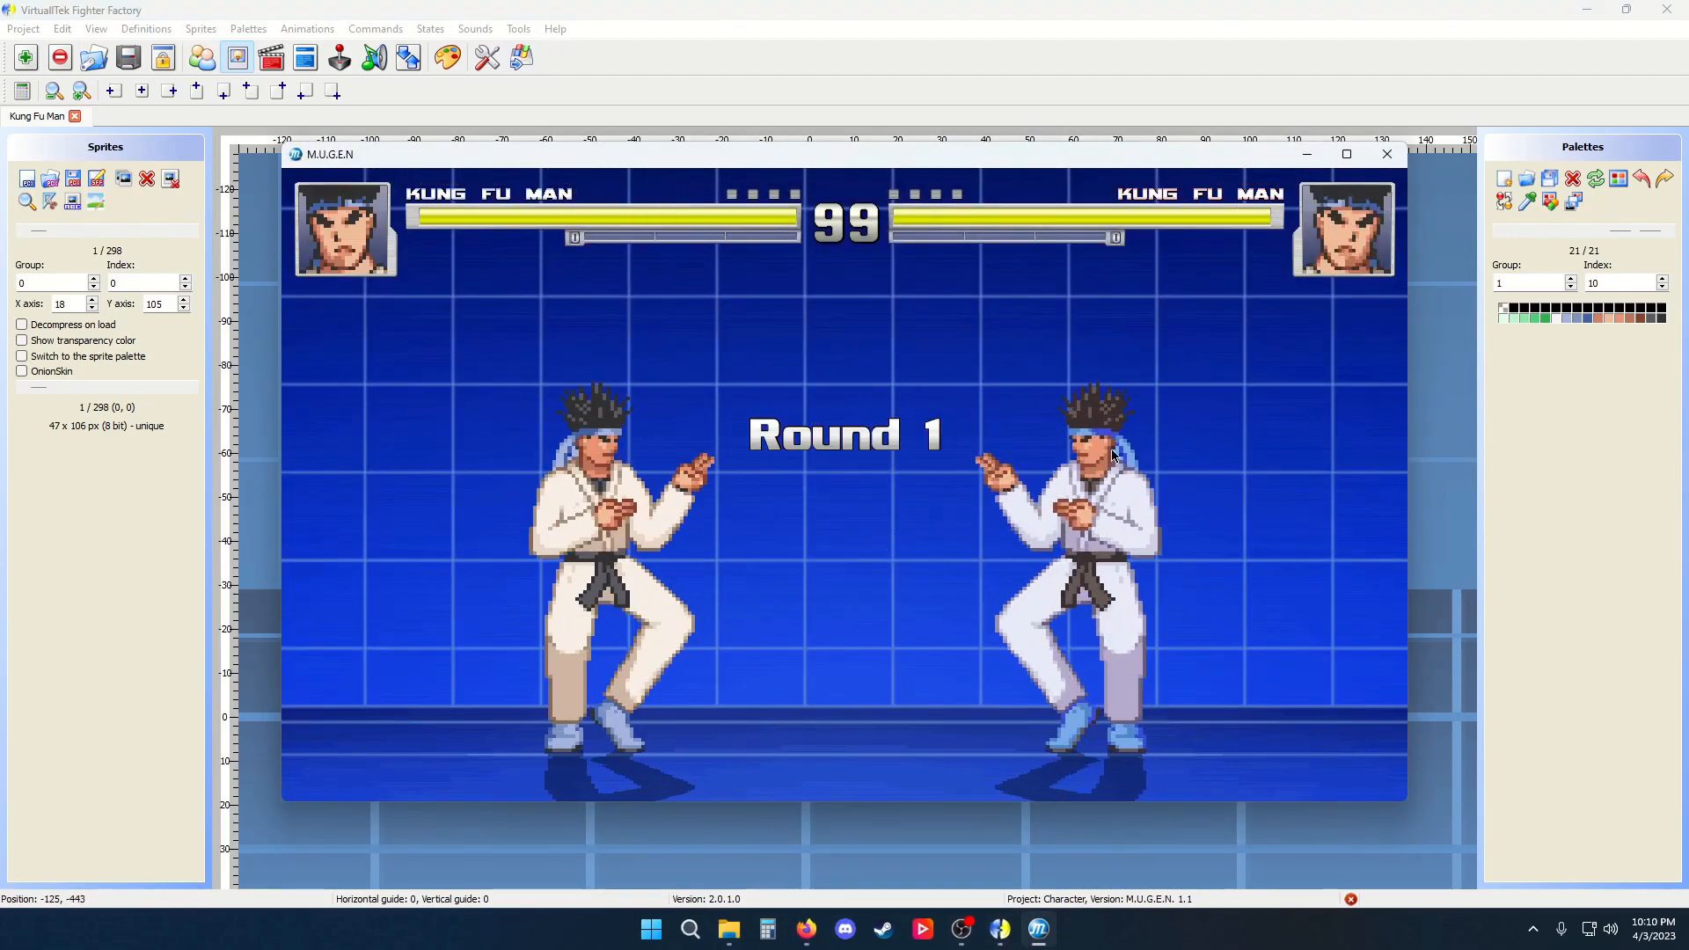
click(1388, 156)
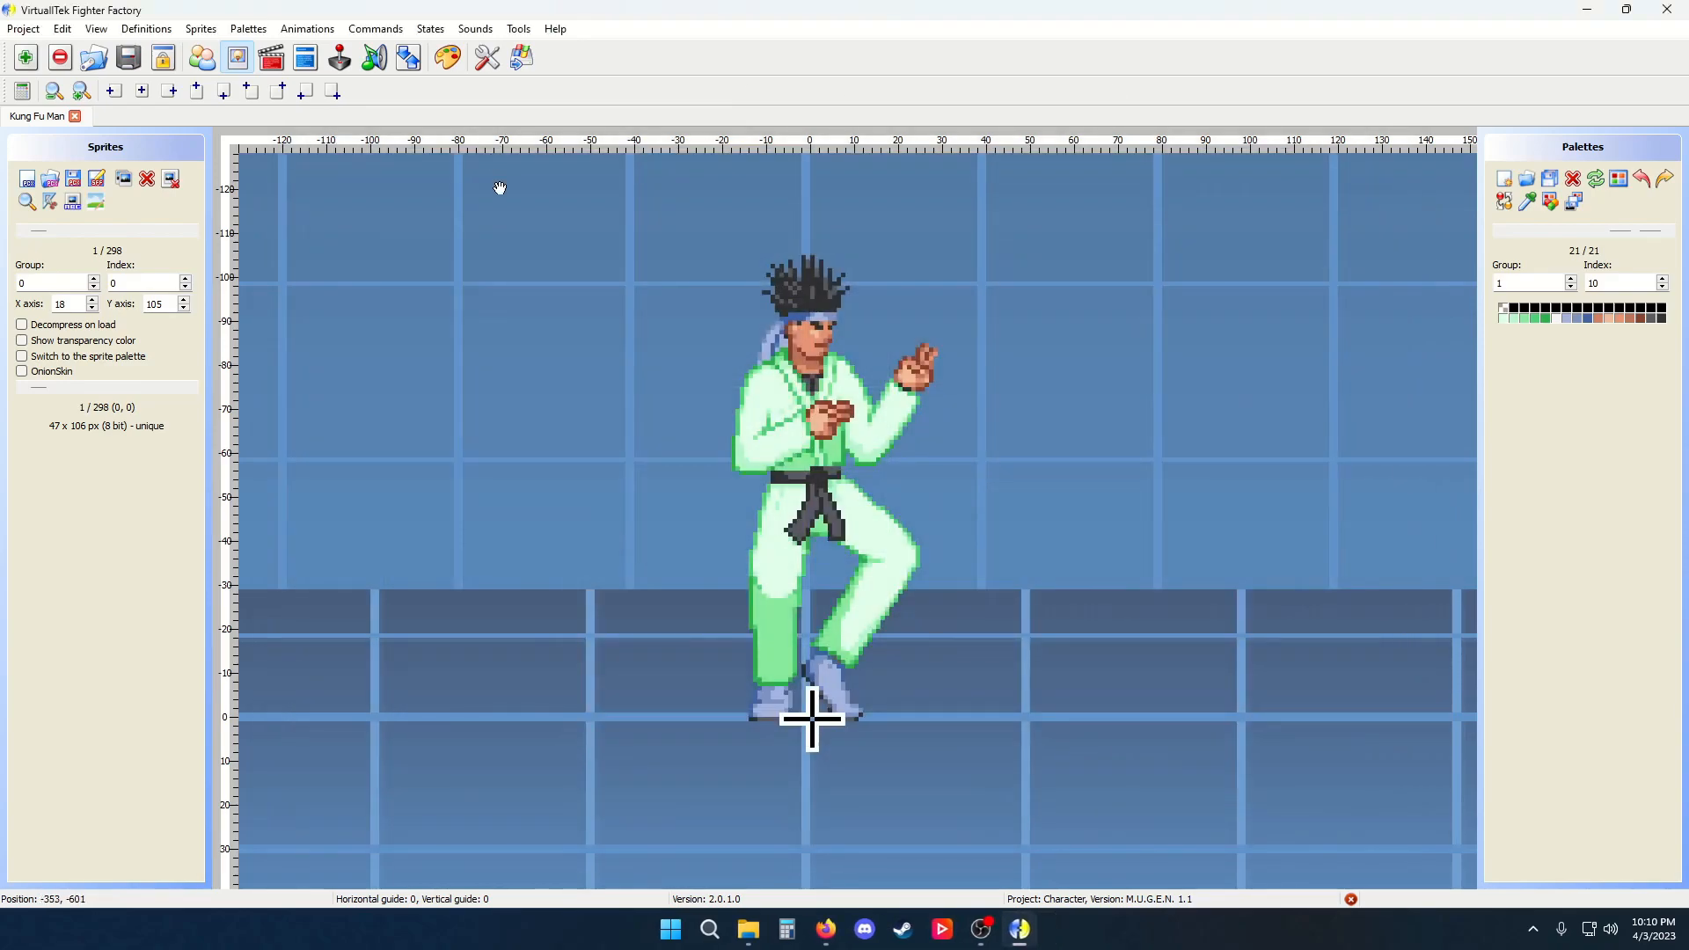
Open the Interface options and apply the Clean preset, then the Neo preset
click(487, 57)
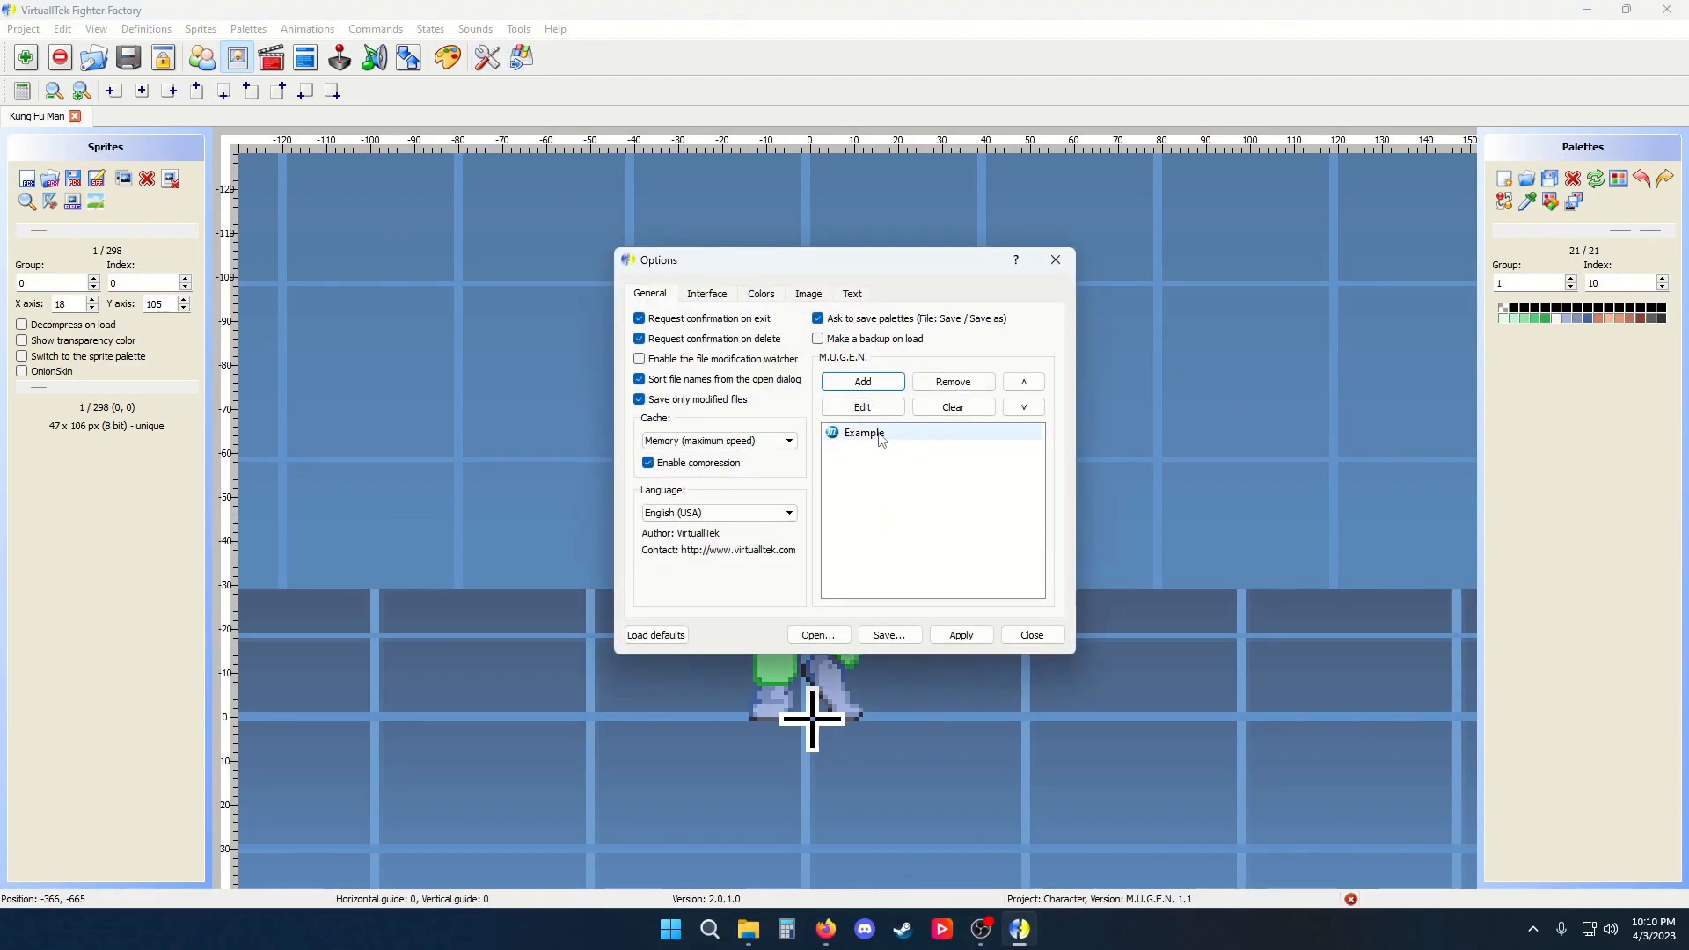
click(716, 297)
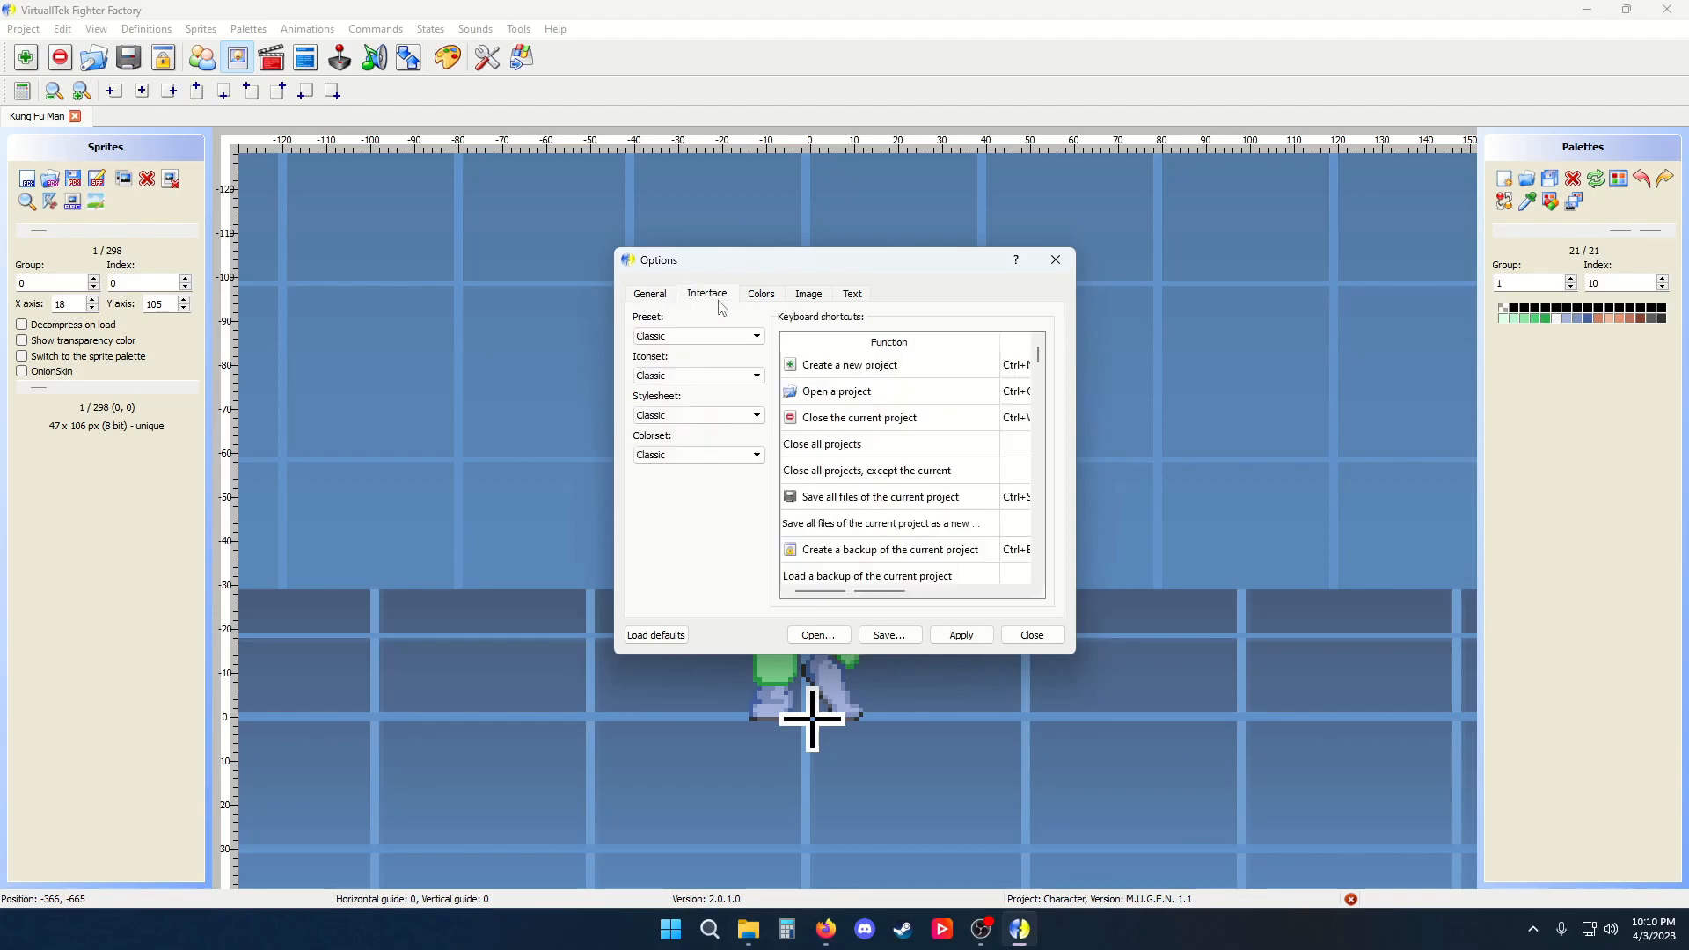
click(742, 339)
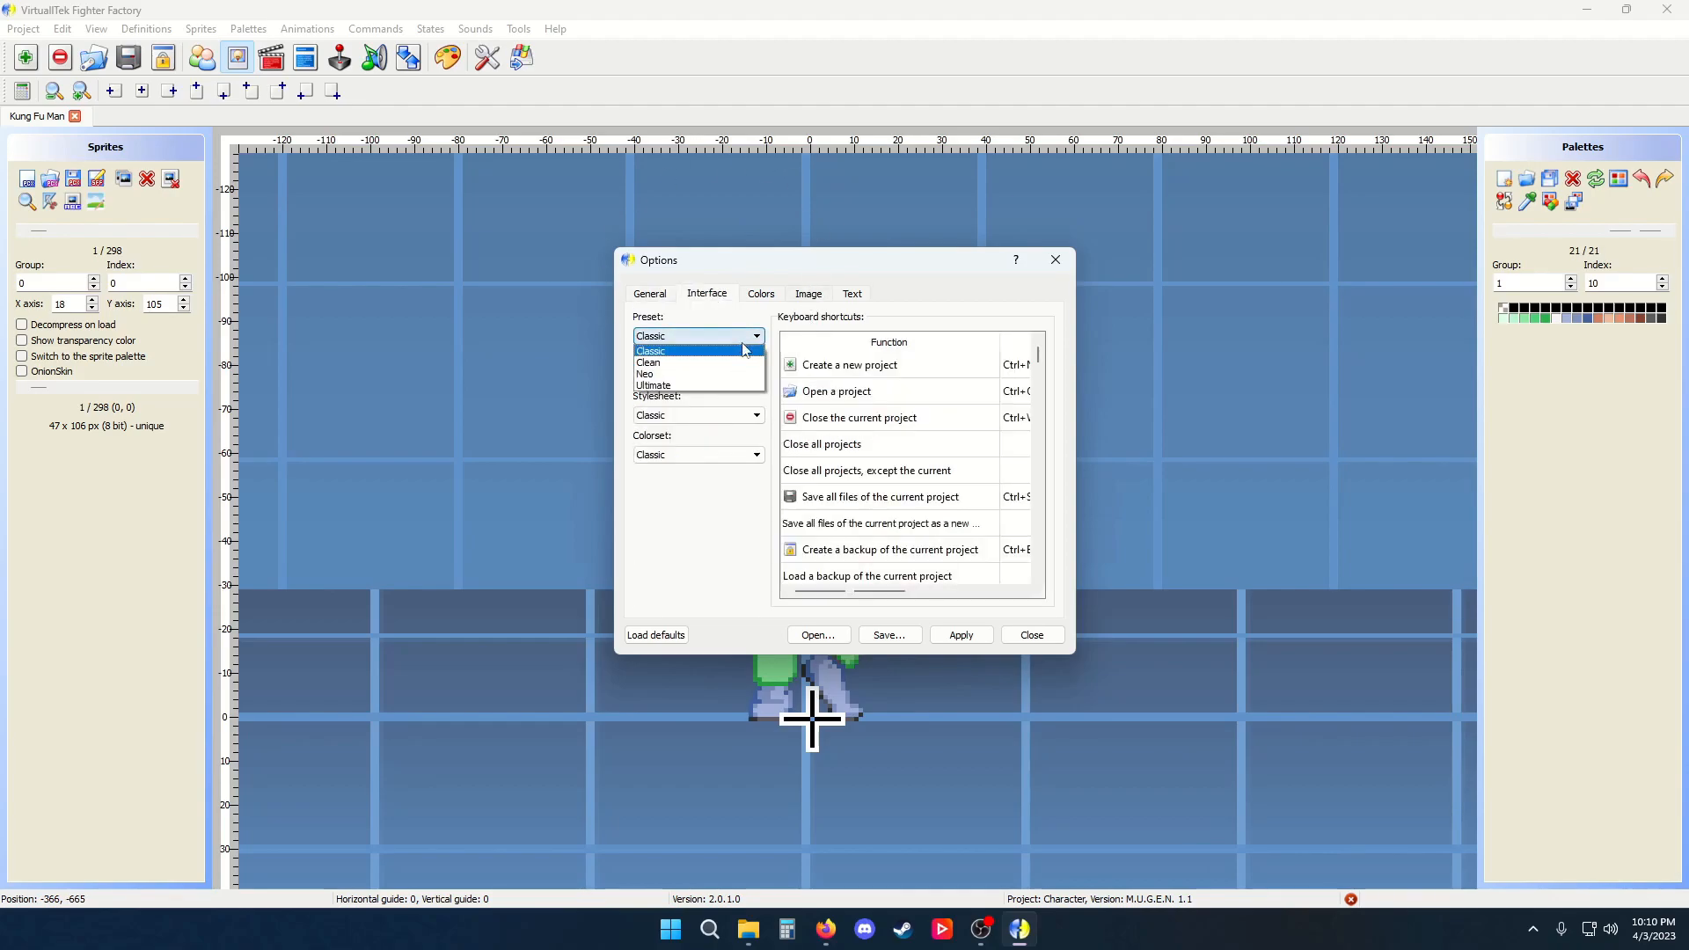
click(649, 363)
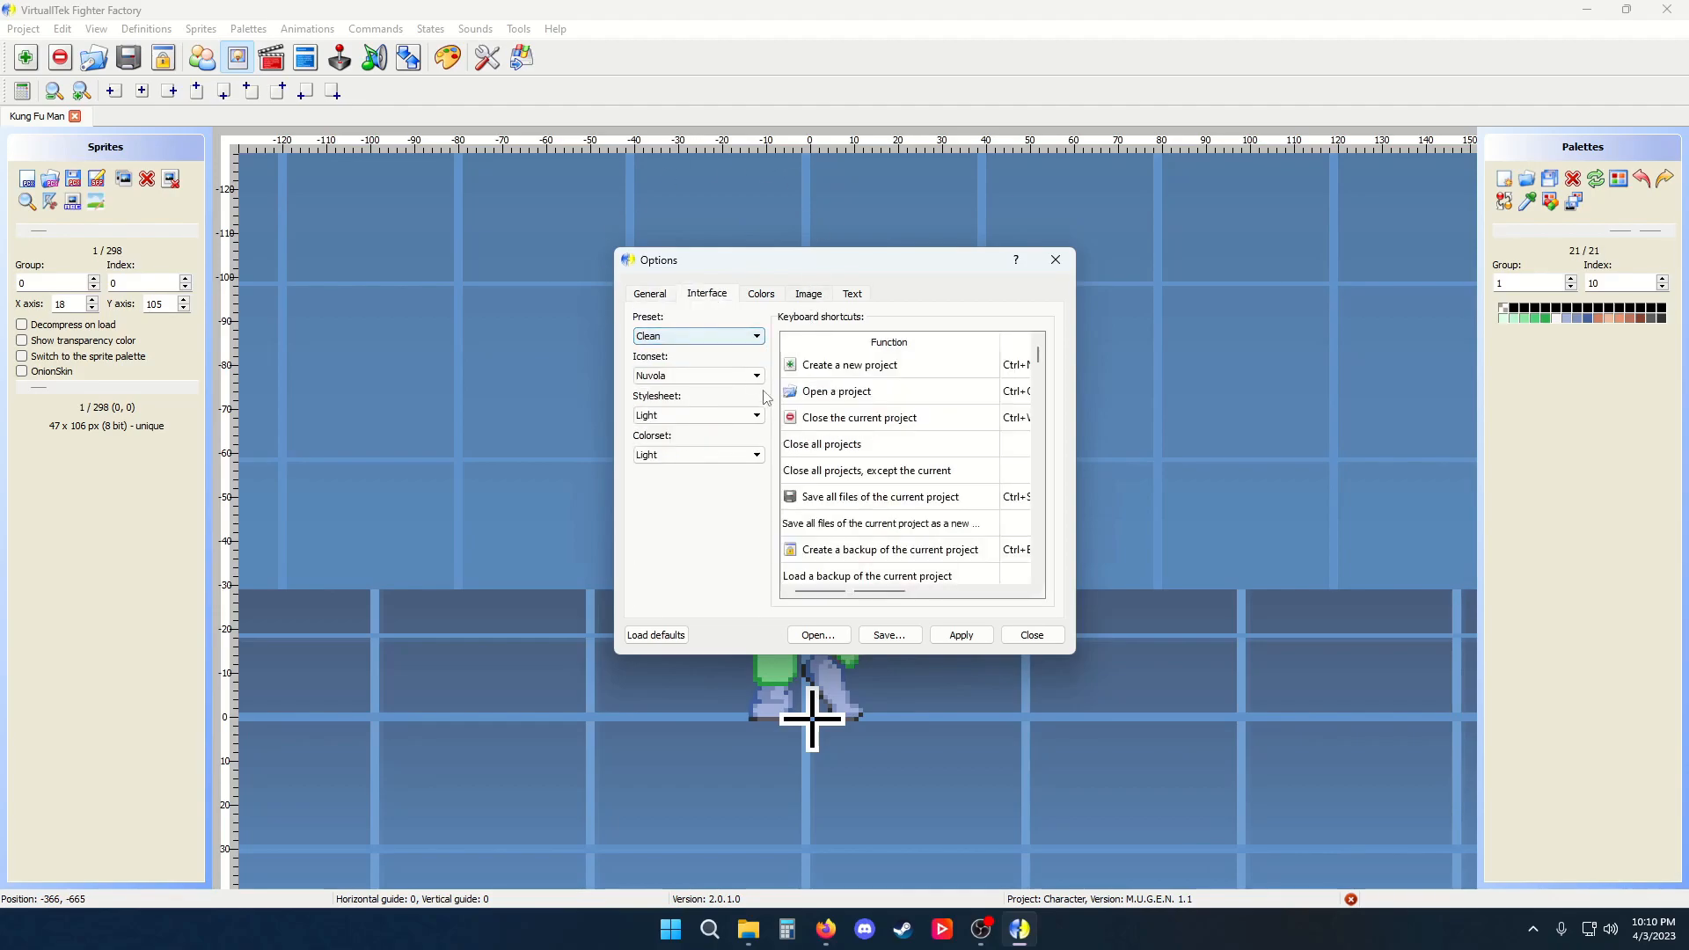
click(961, 635)
click(743, 339)
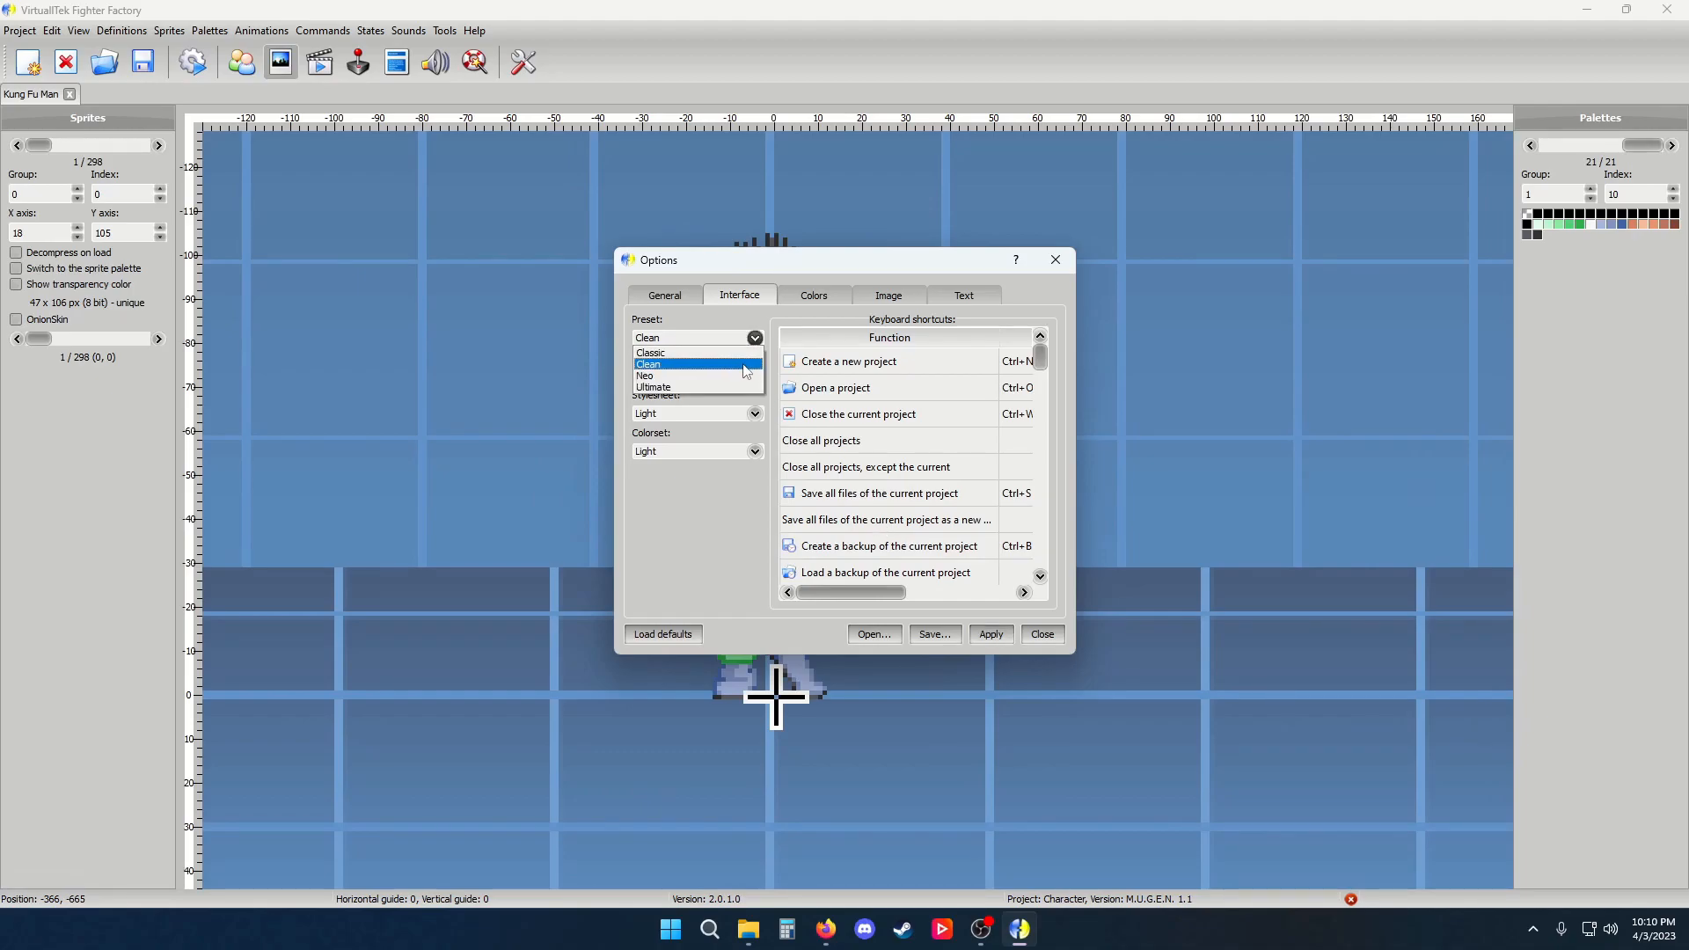
click(746, 380)
click(985, 635)
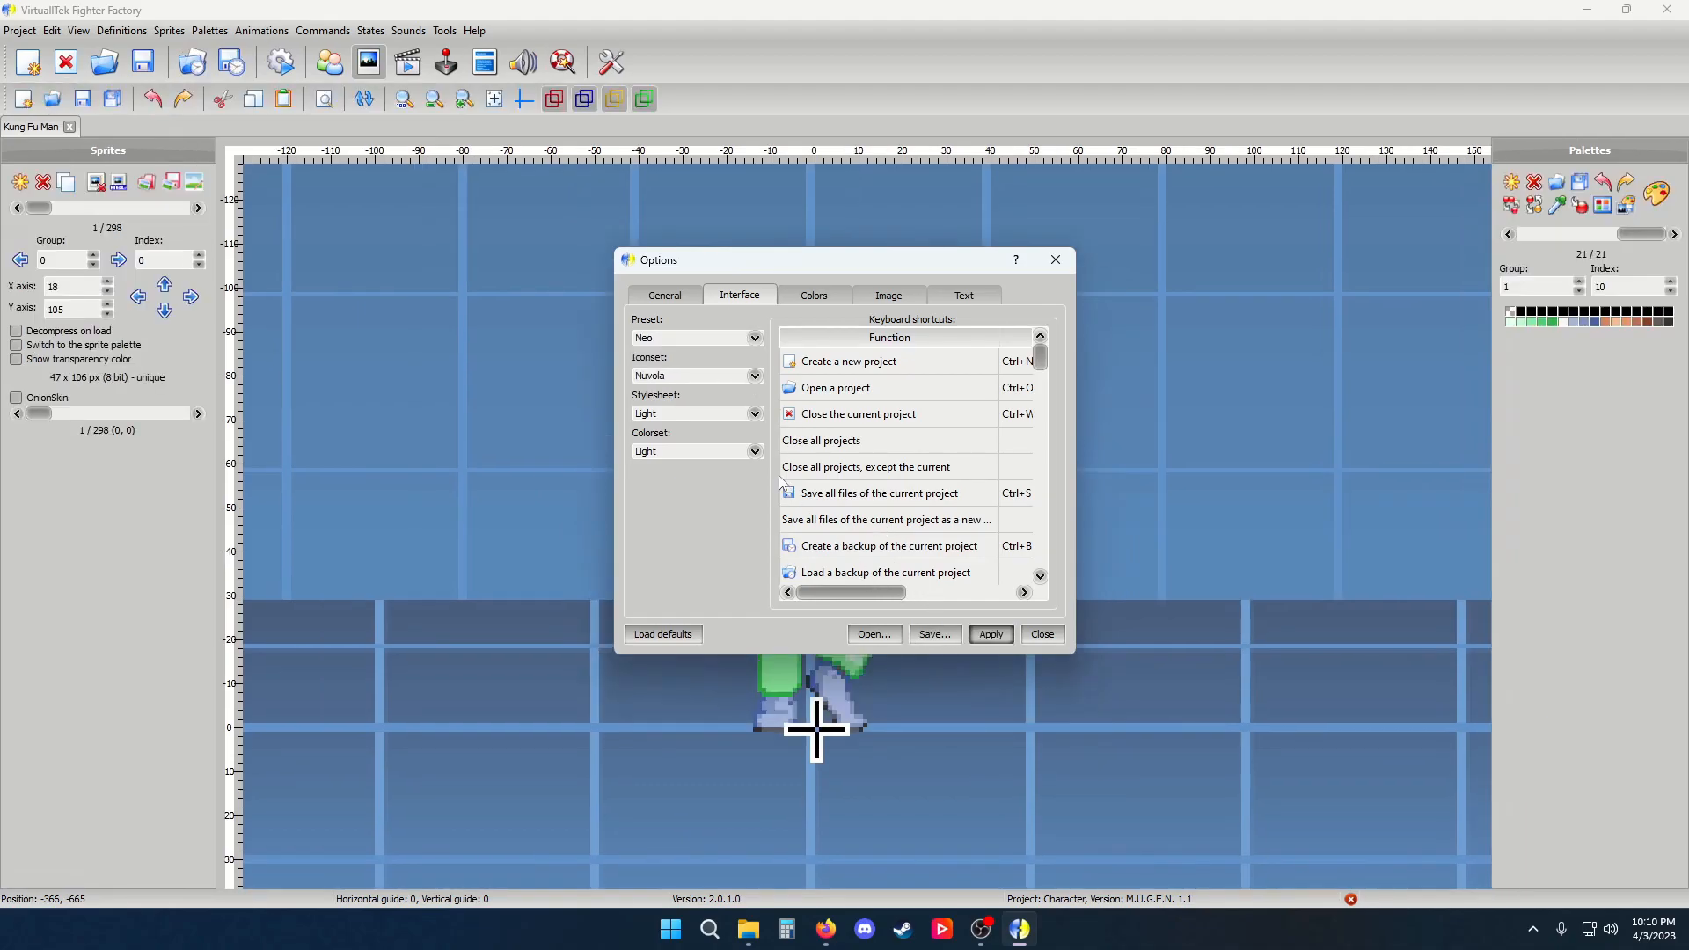
Apply the Ultimate interface preset, then switch back to and apply the Classic preset
click(710, 338)
click(739, 387)
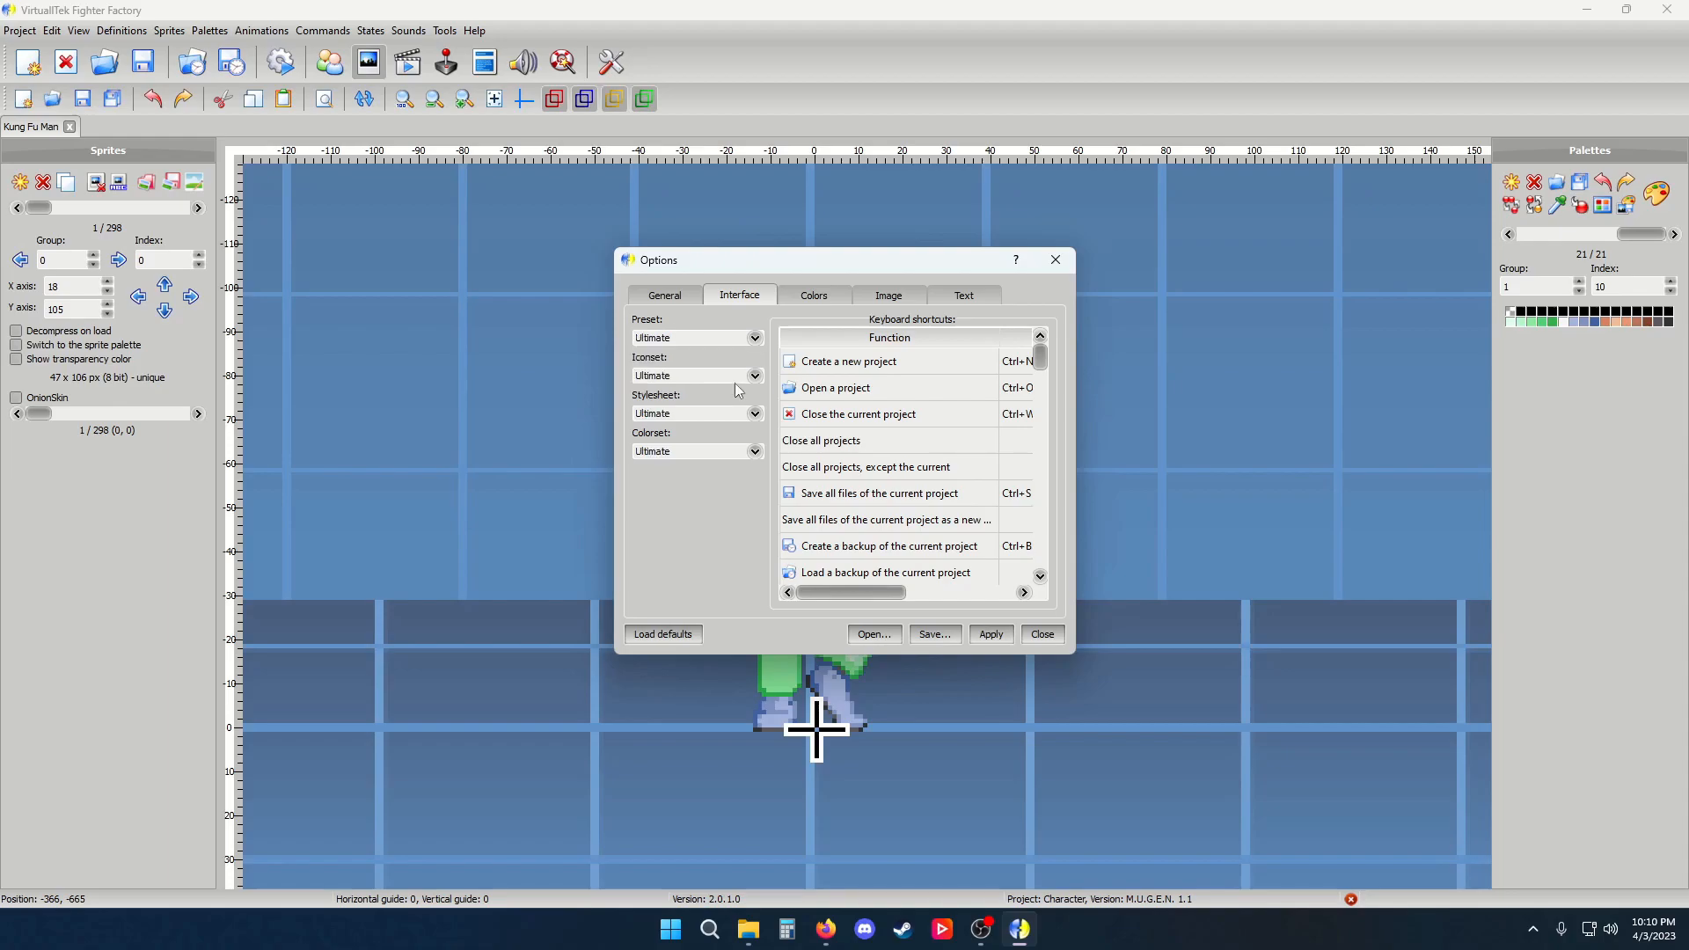
click(990, 639)
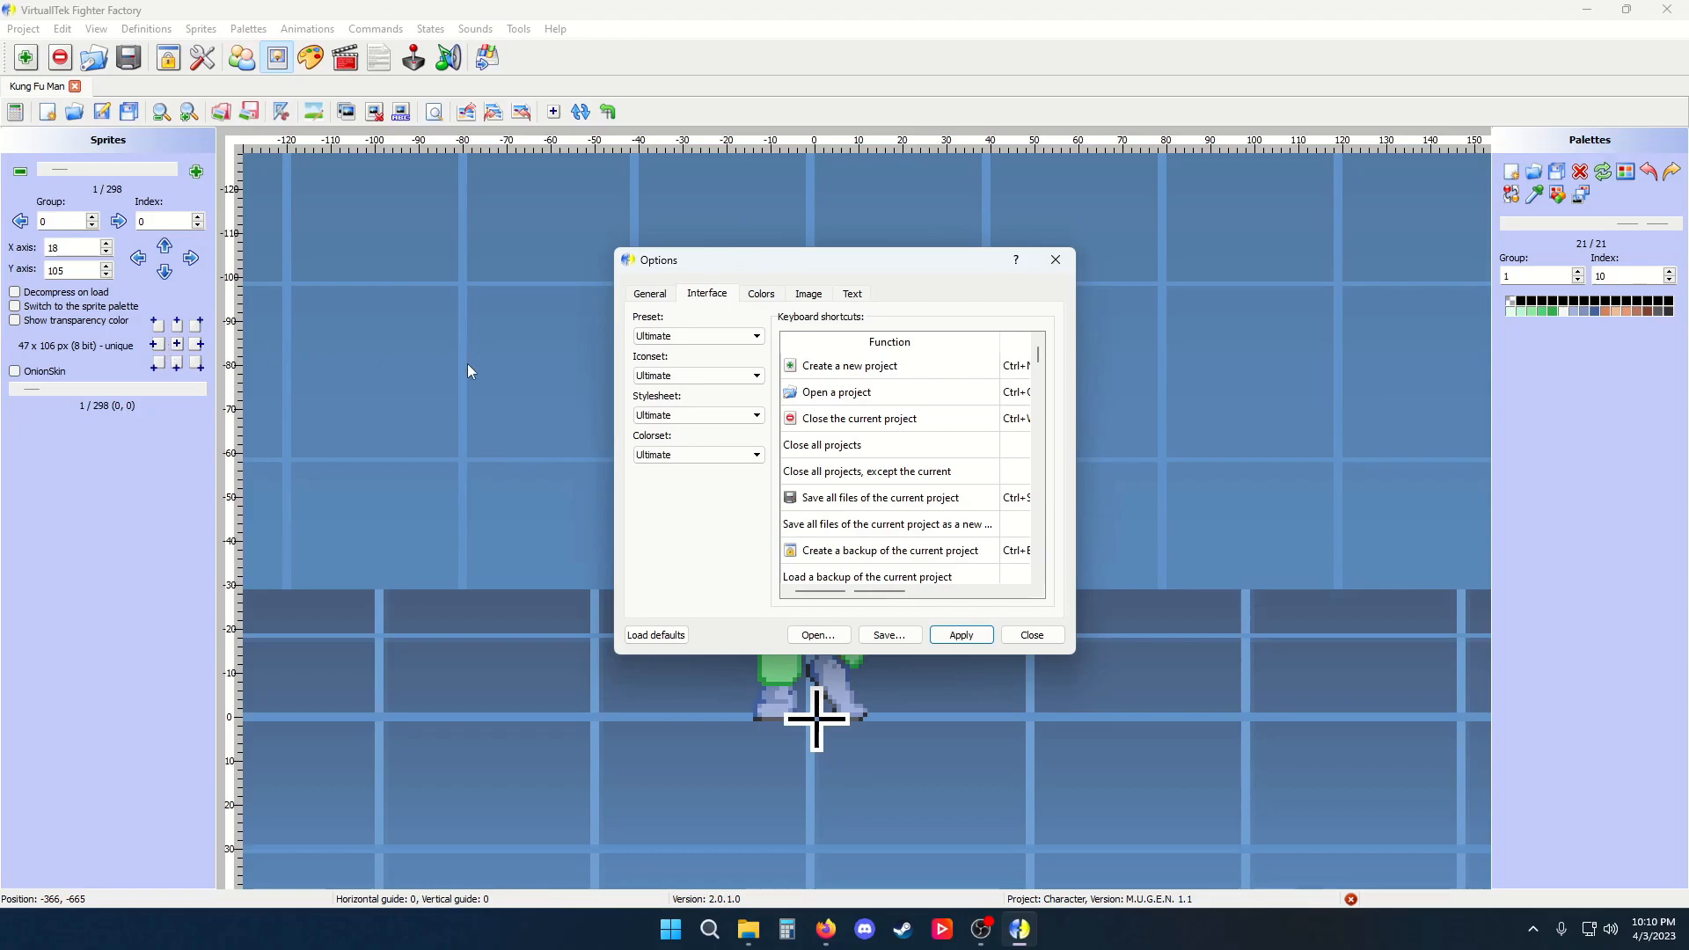
click(752, 338)
click(744, 350)
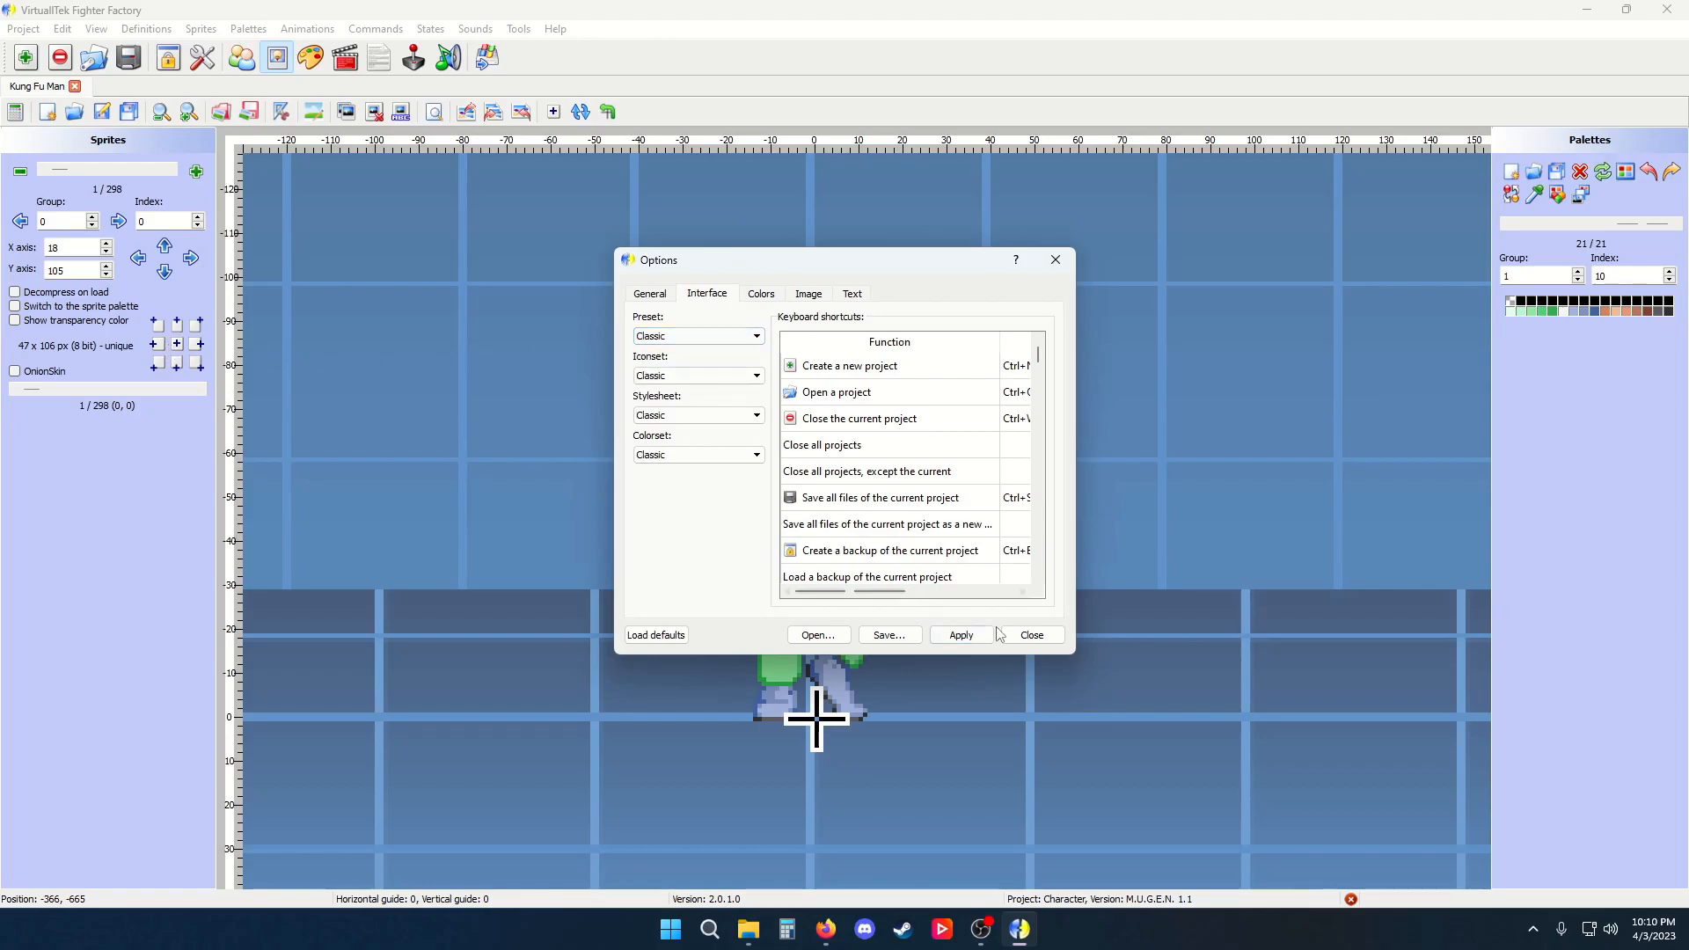
click(960, 635)
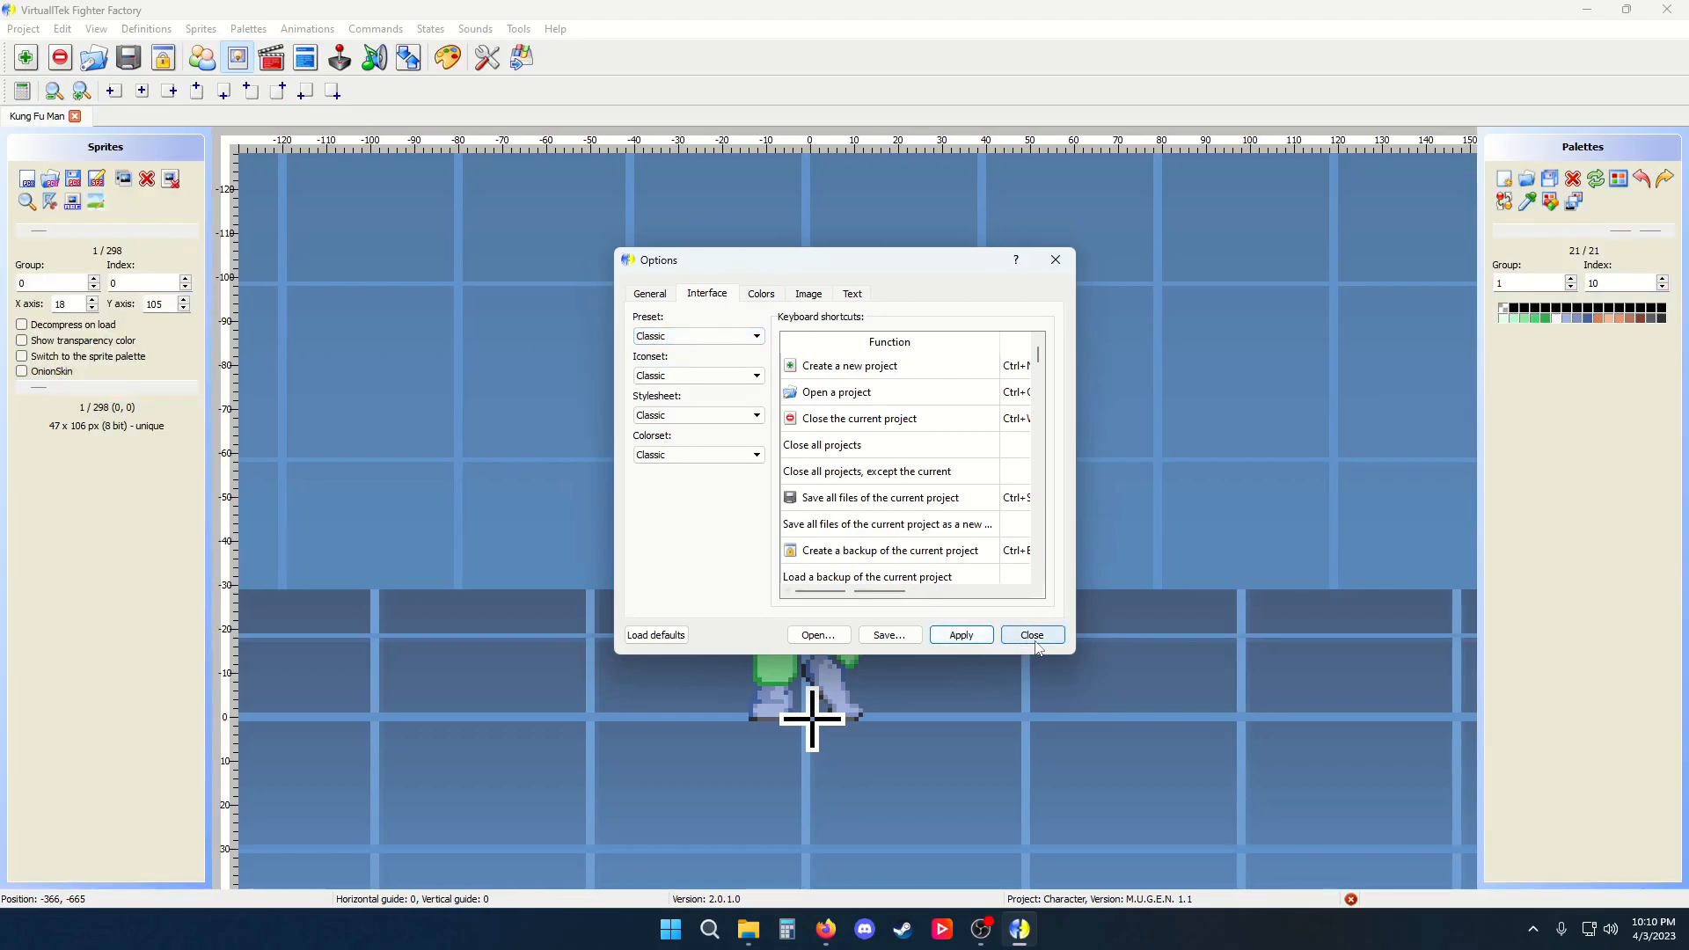
Look through the Colors tab of Options, then close the dialog
click(762, 294)
scroll(789, 479, down, 1)
scroll(789, 479, up, 1)
click(1056, 260)
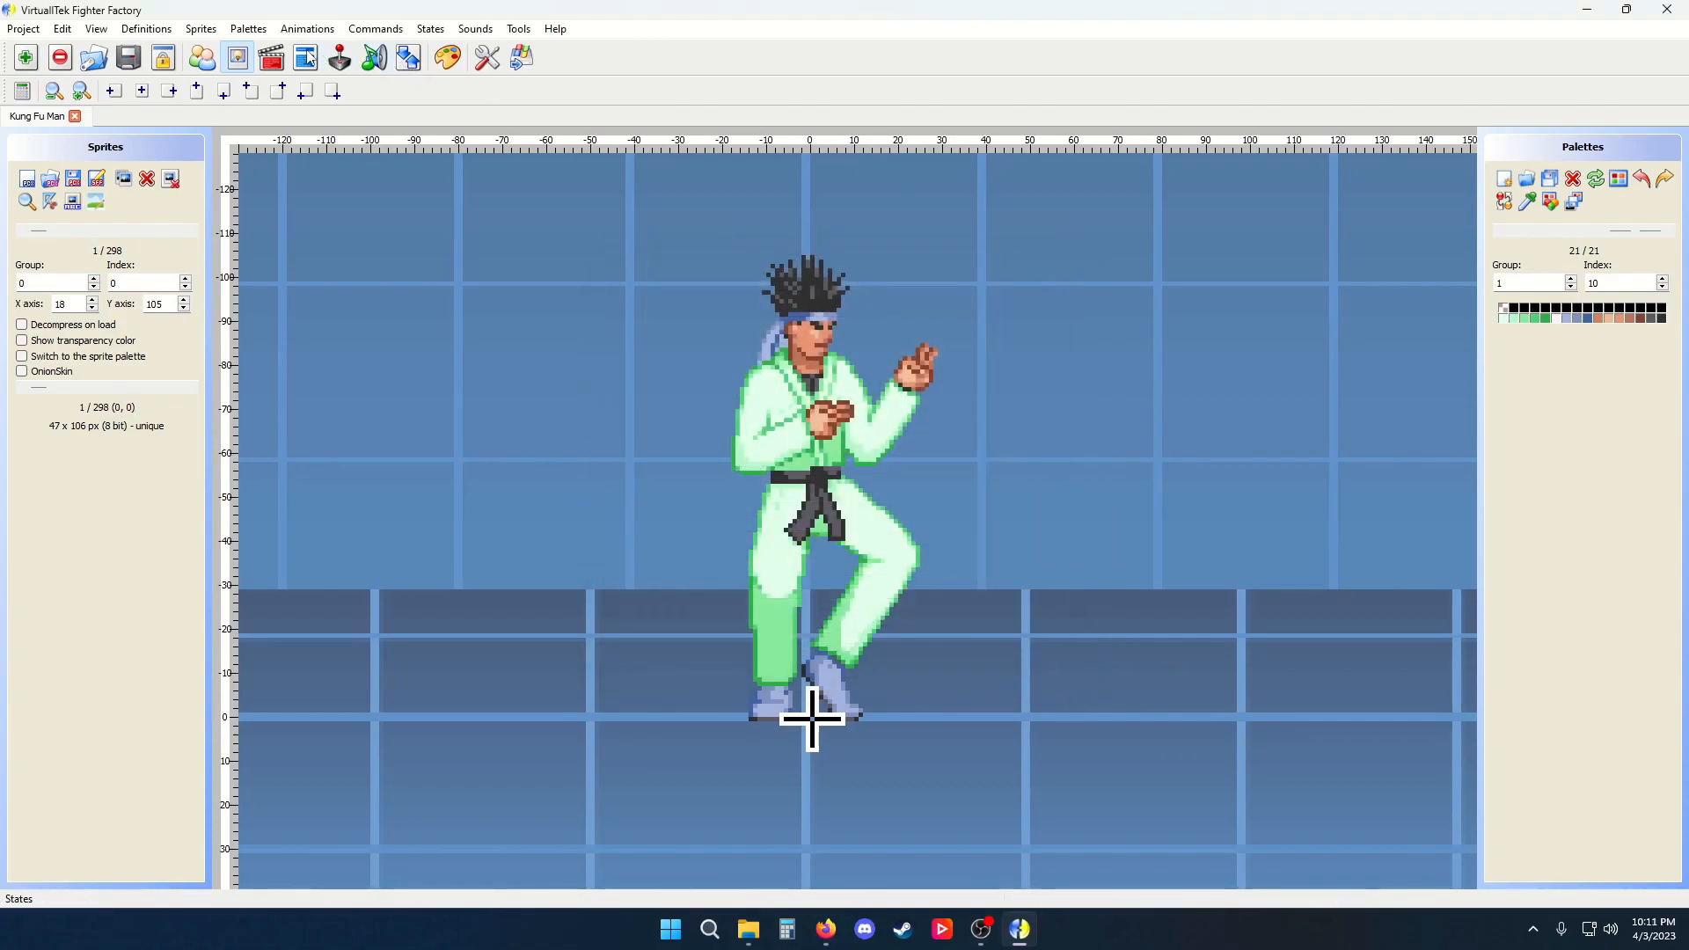
Open the States editor and reopen Options on the Colors tab to examine the syntax colours
click(306, 57)
click(486, 57)
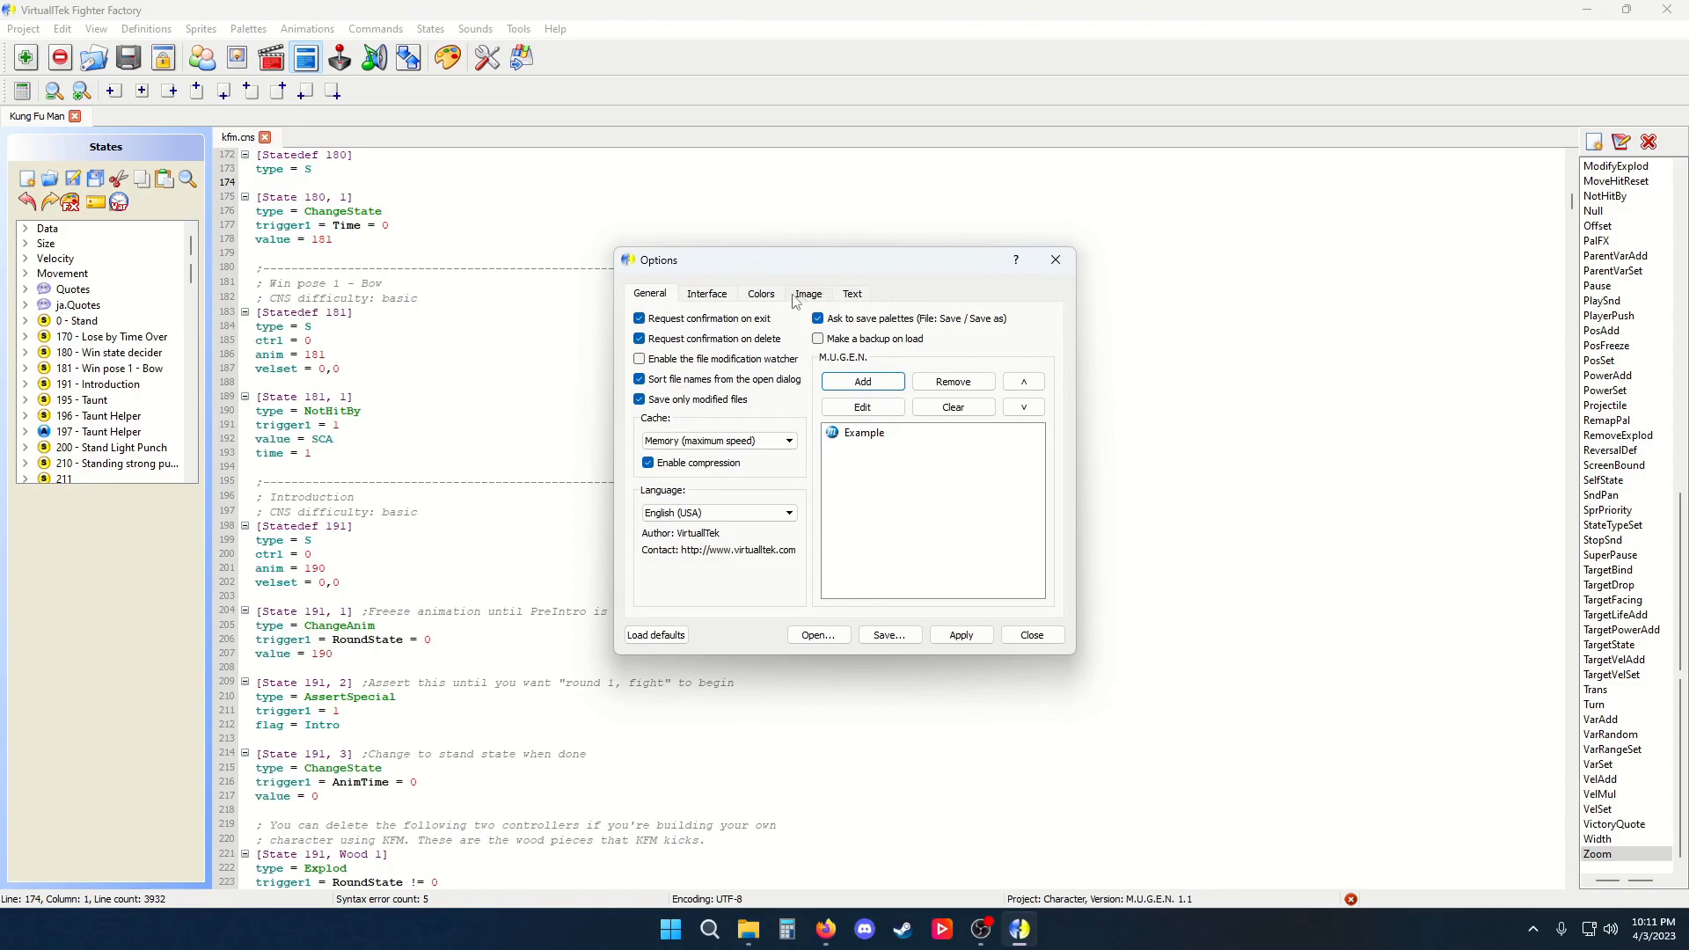
click(762, 294)
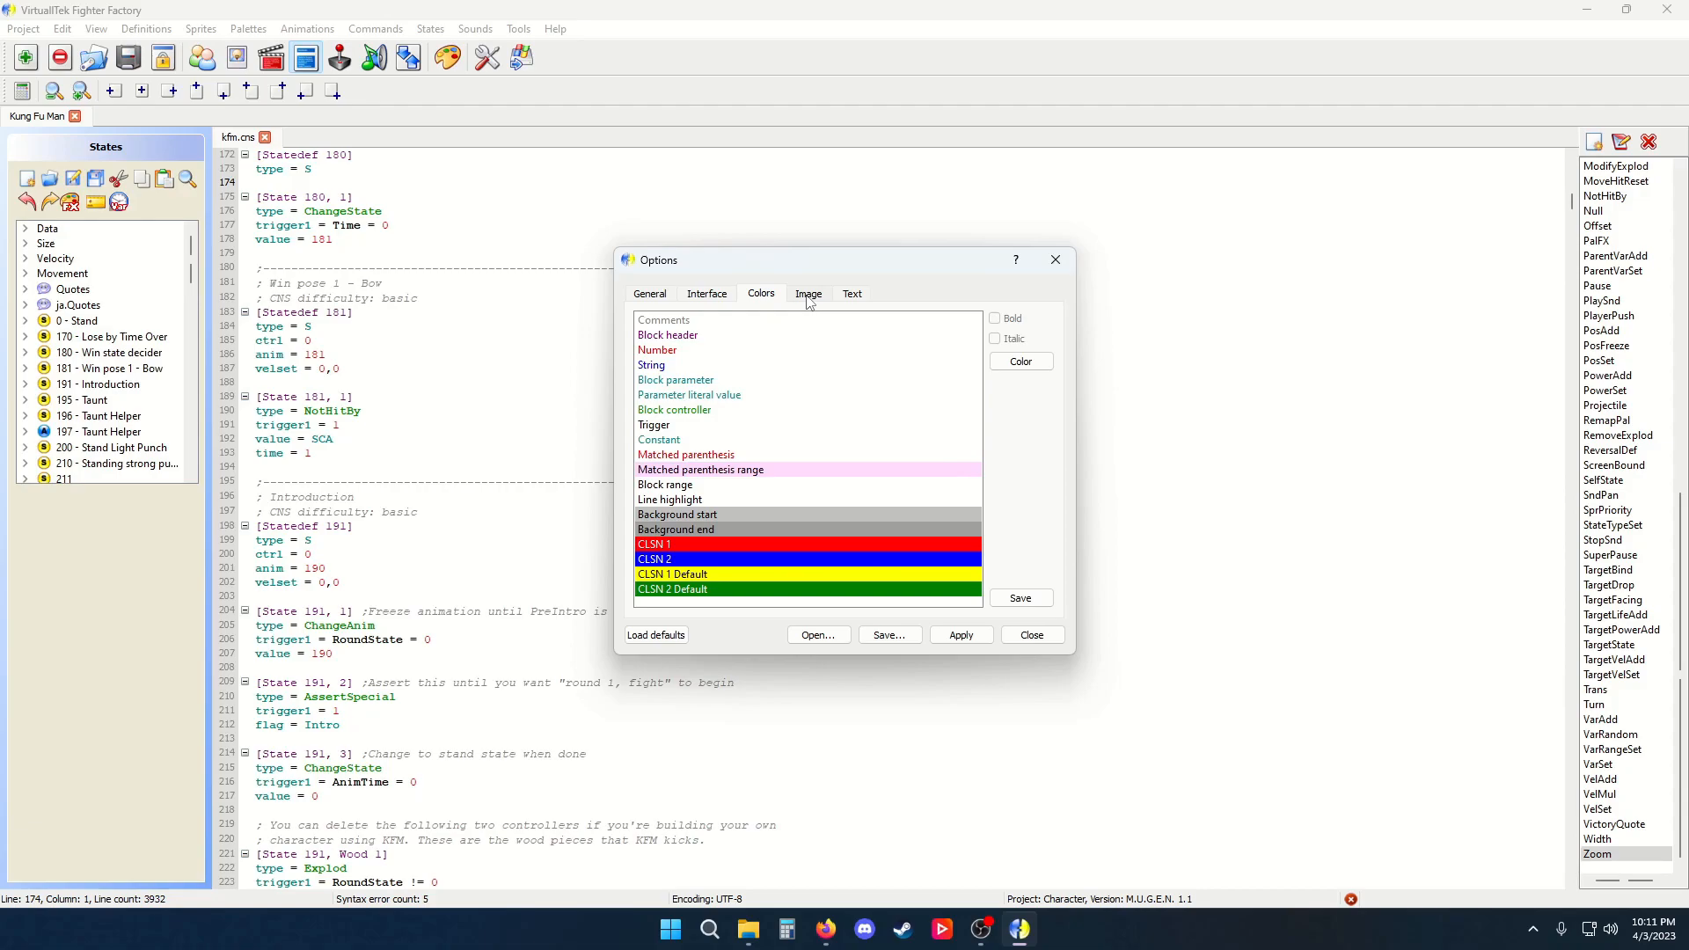
Look through the Image tab of Options, then close the dialog
click(809, 296)
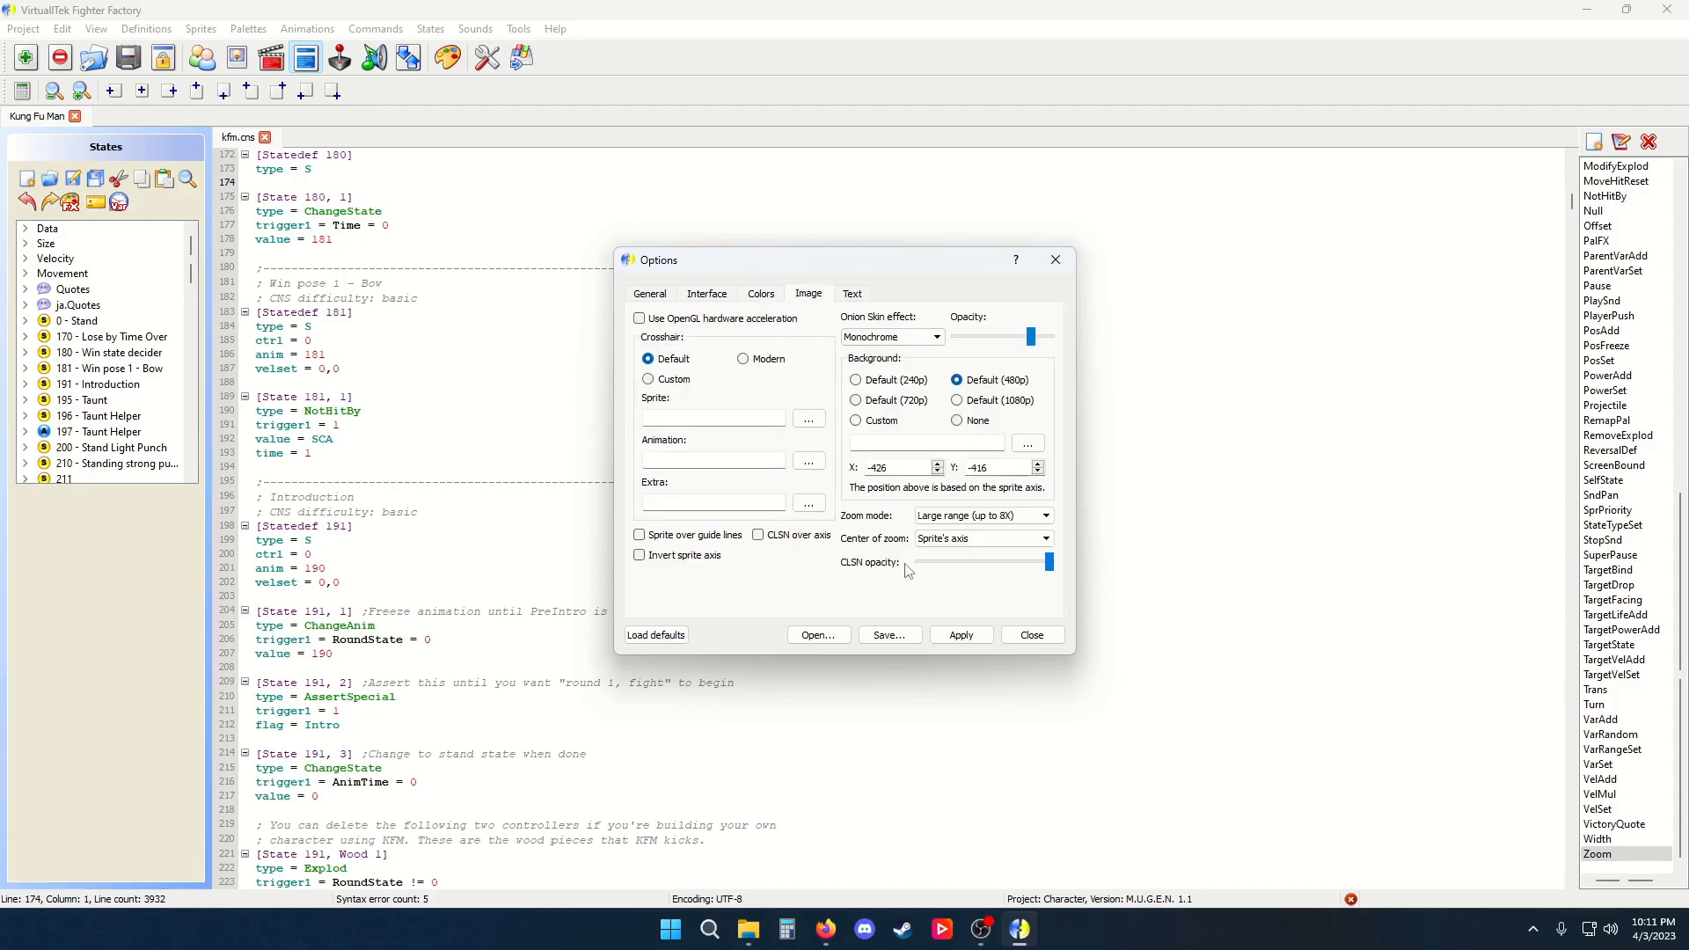
click(1006, 636)
Open the Sprites editor, reopen Options on the Image tab and apply the Default crosshair
click(237, 58)
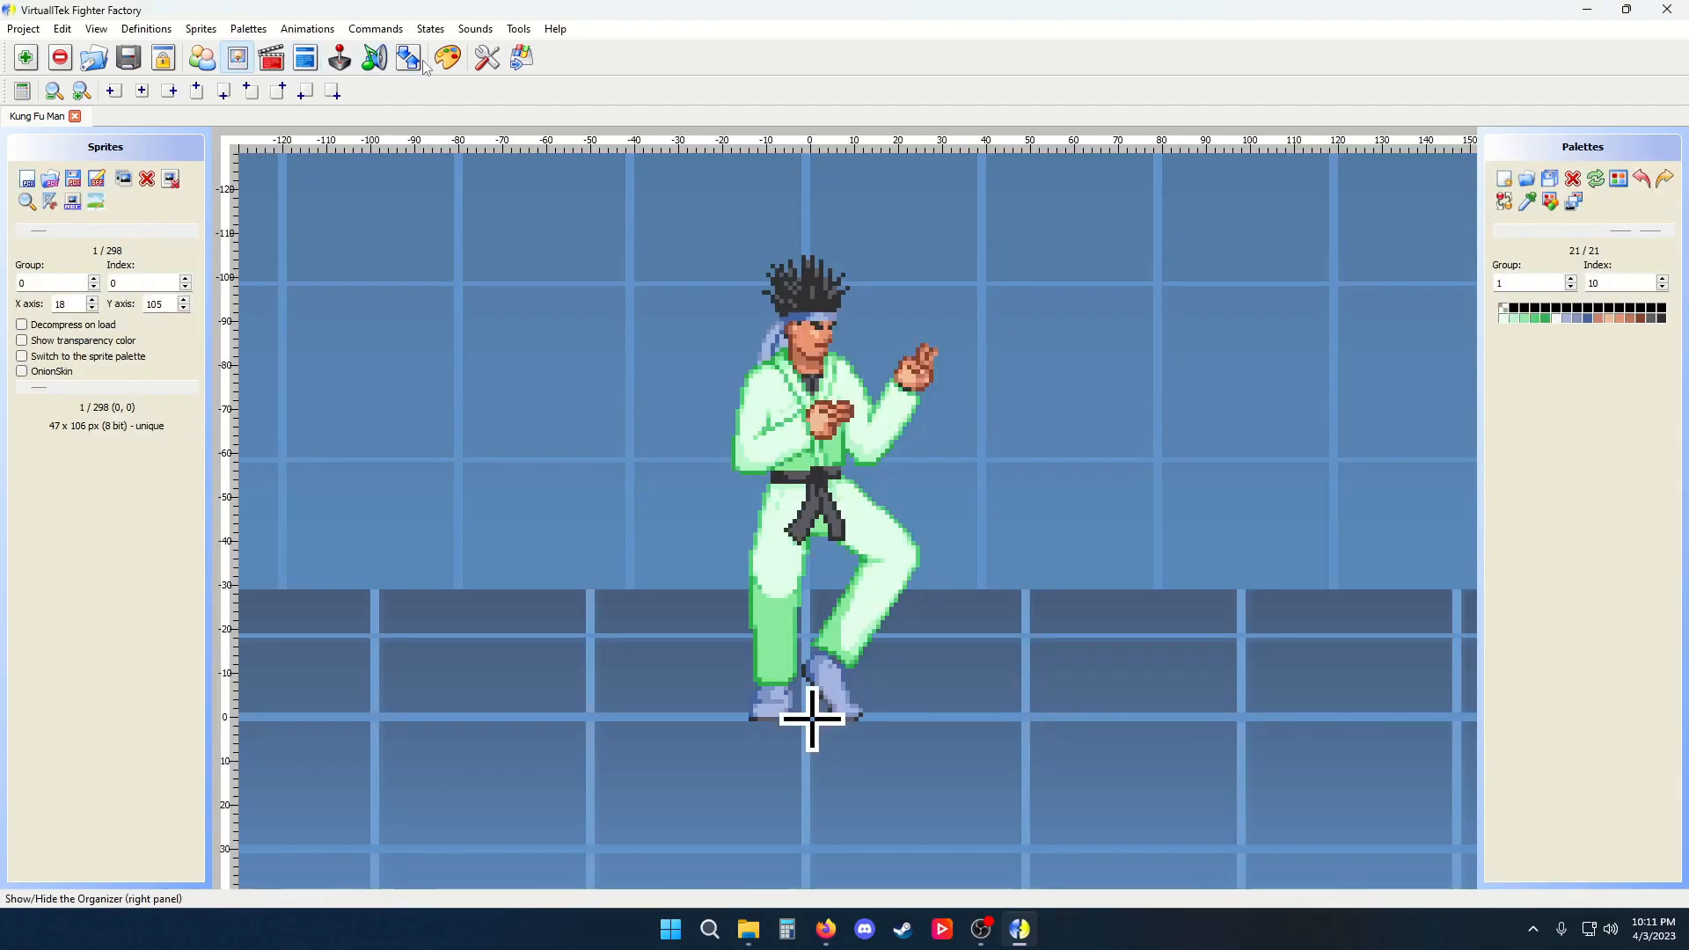
click(495, 68)
drag(857, 259, 1191, 93)
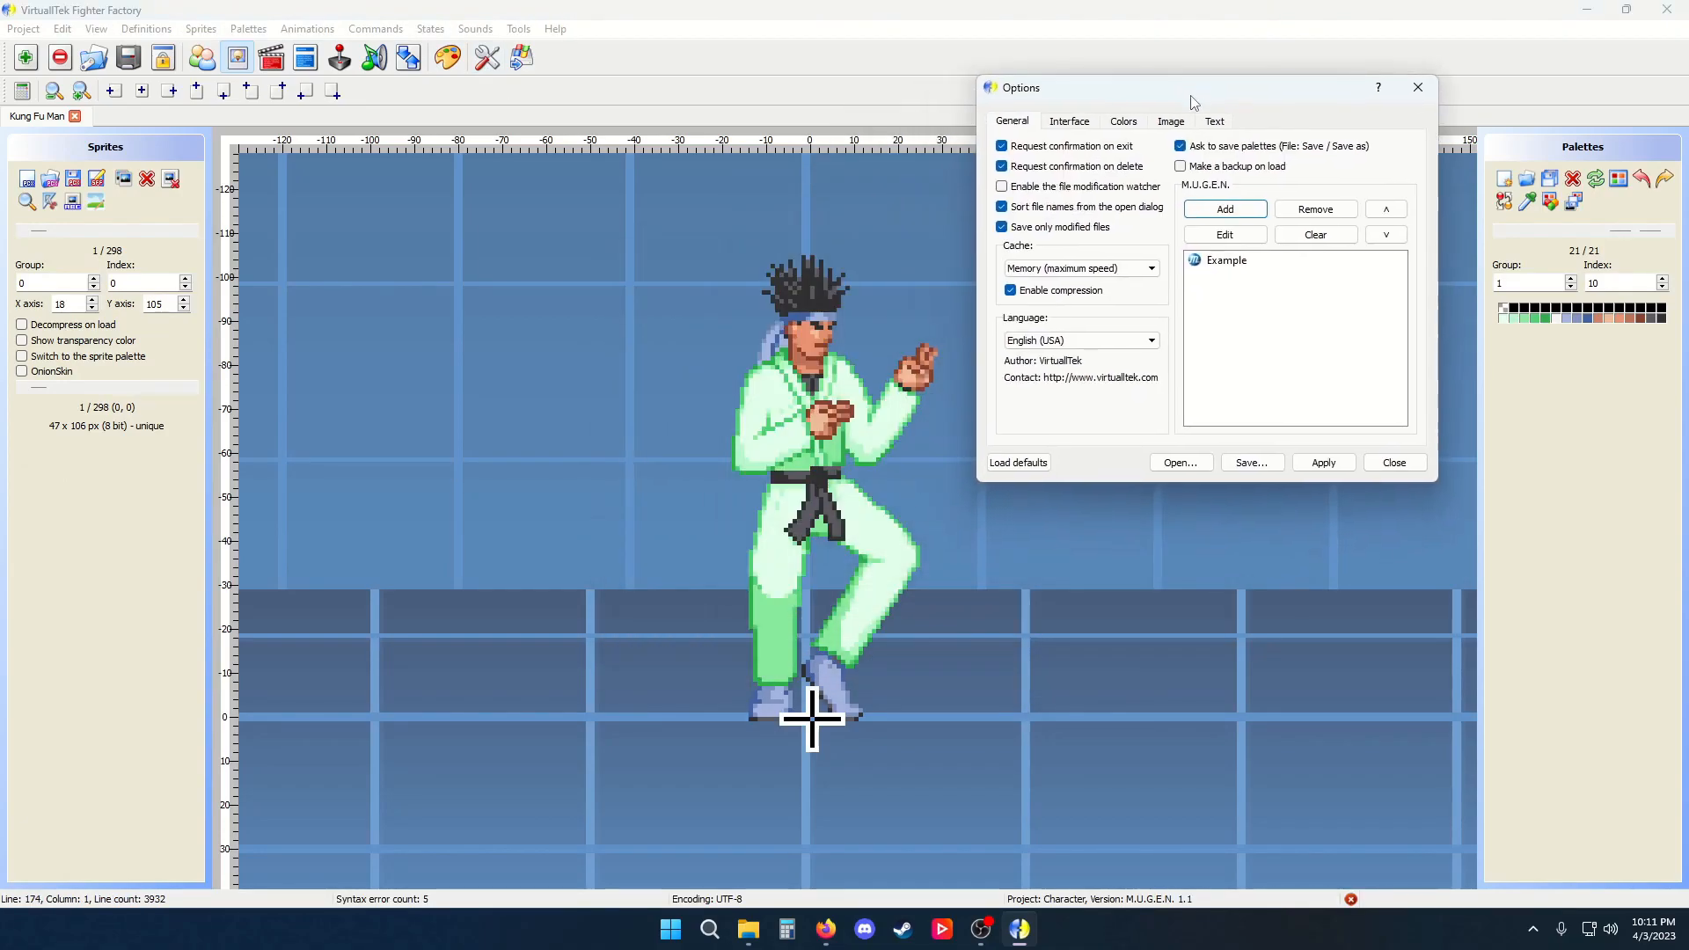
click(1170, 123)
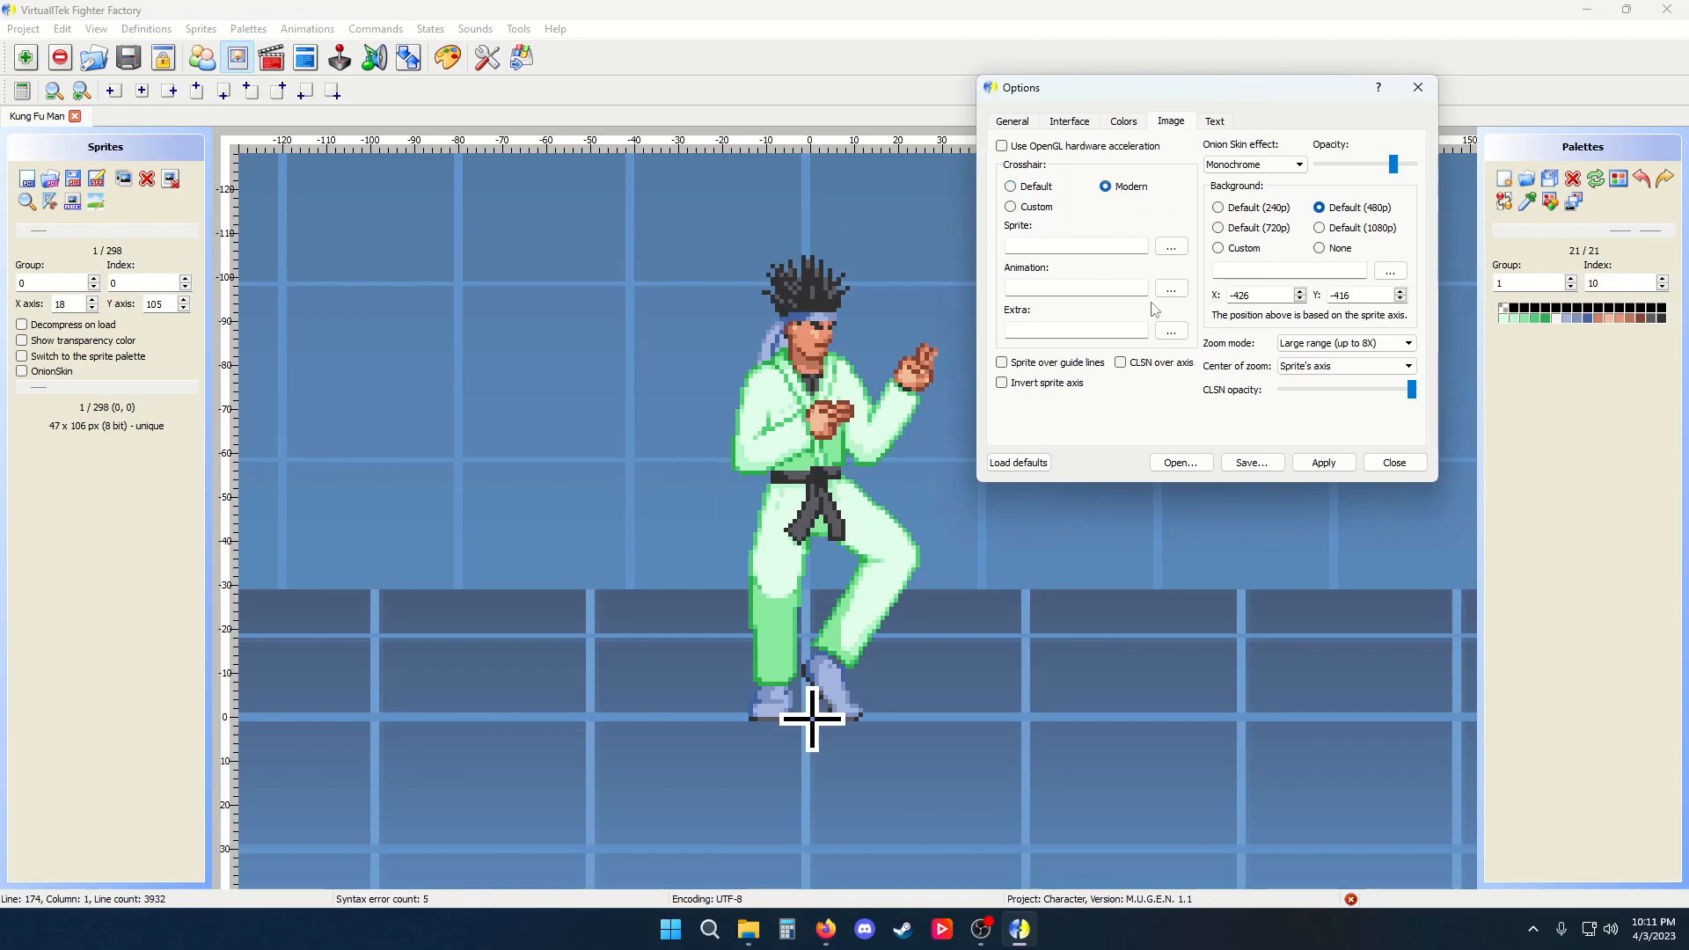
click(1320, 459)
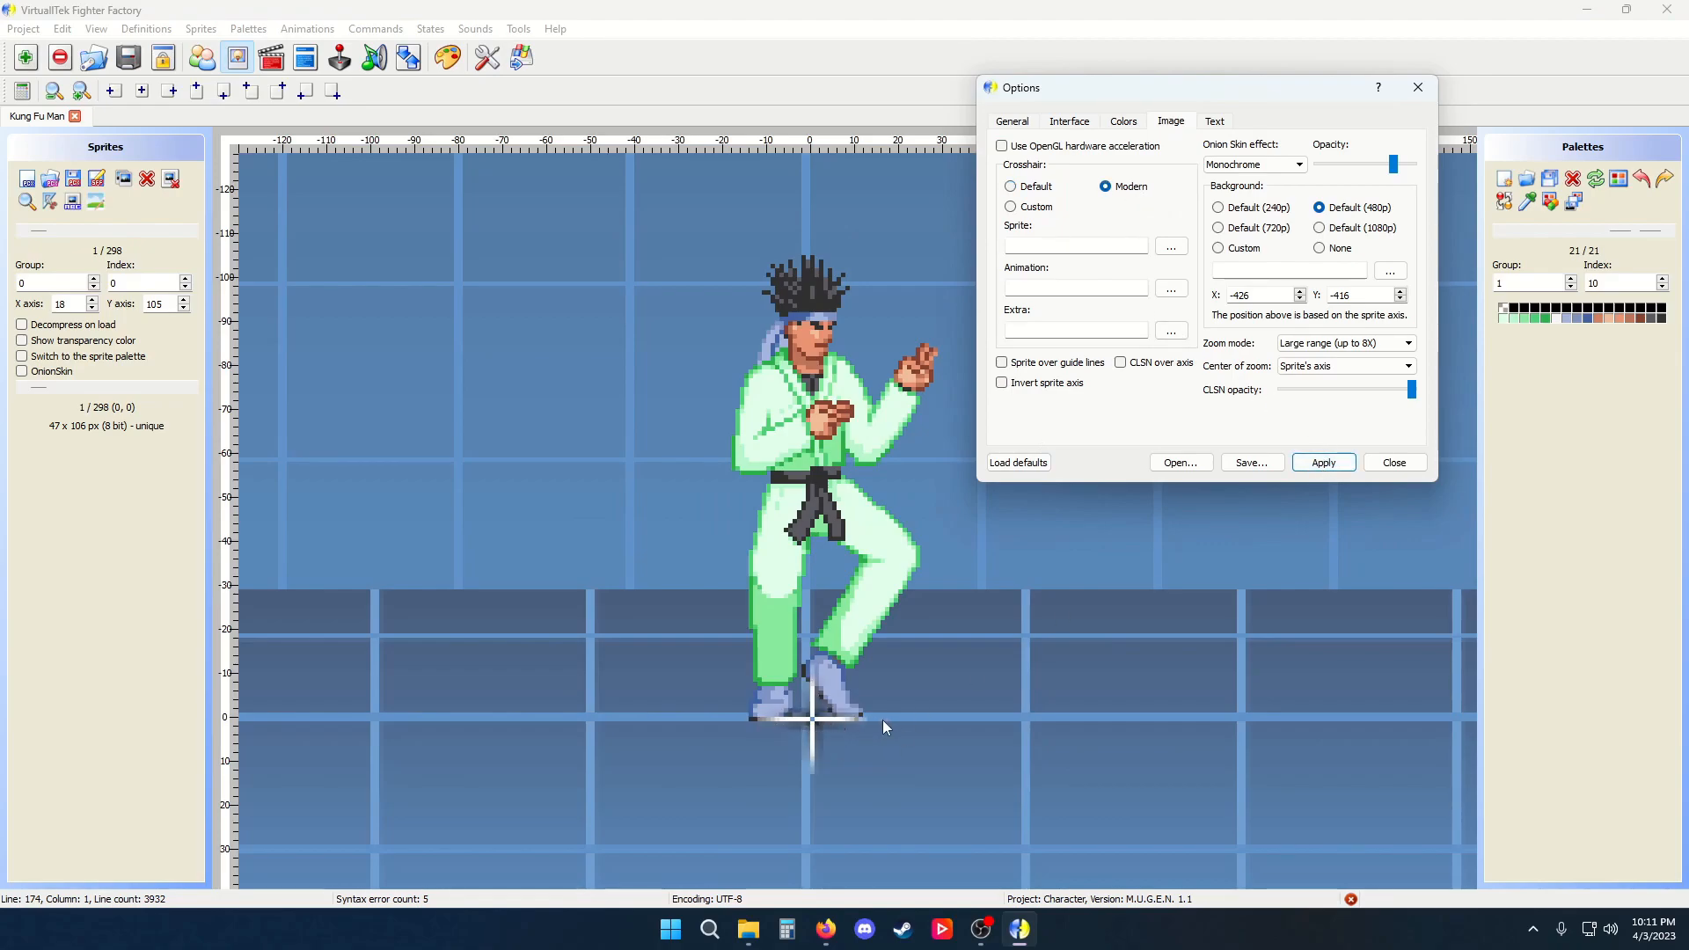
click(1010, 187)
click(1325, 466)
Switch the crosshair to Custom and browse for sprite and animation crosshair images, cancelling both file dialogs
click(1043, 211)
click(1160, 252)
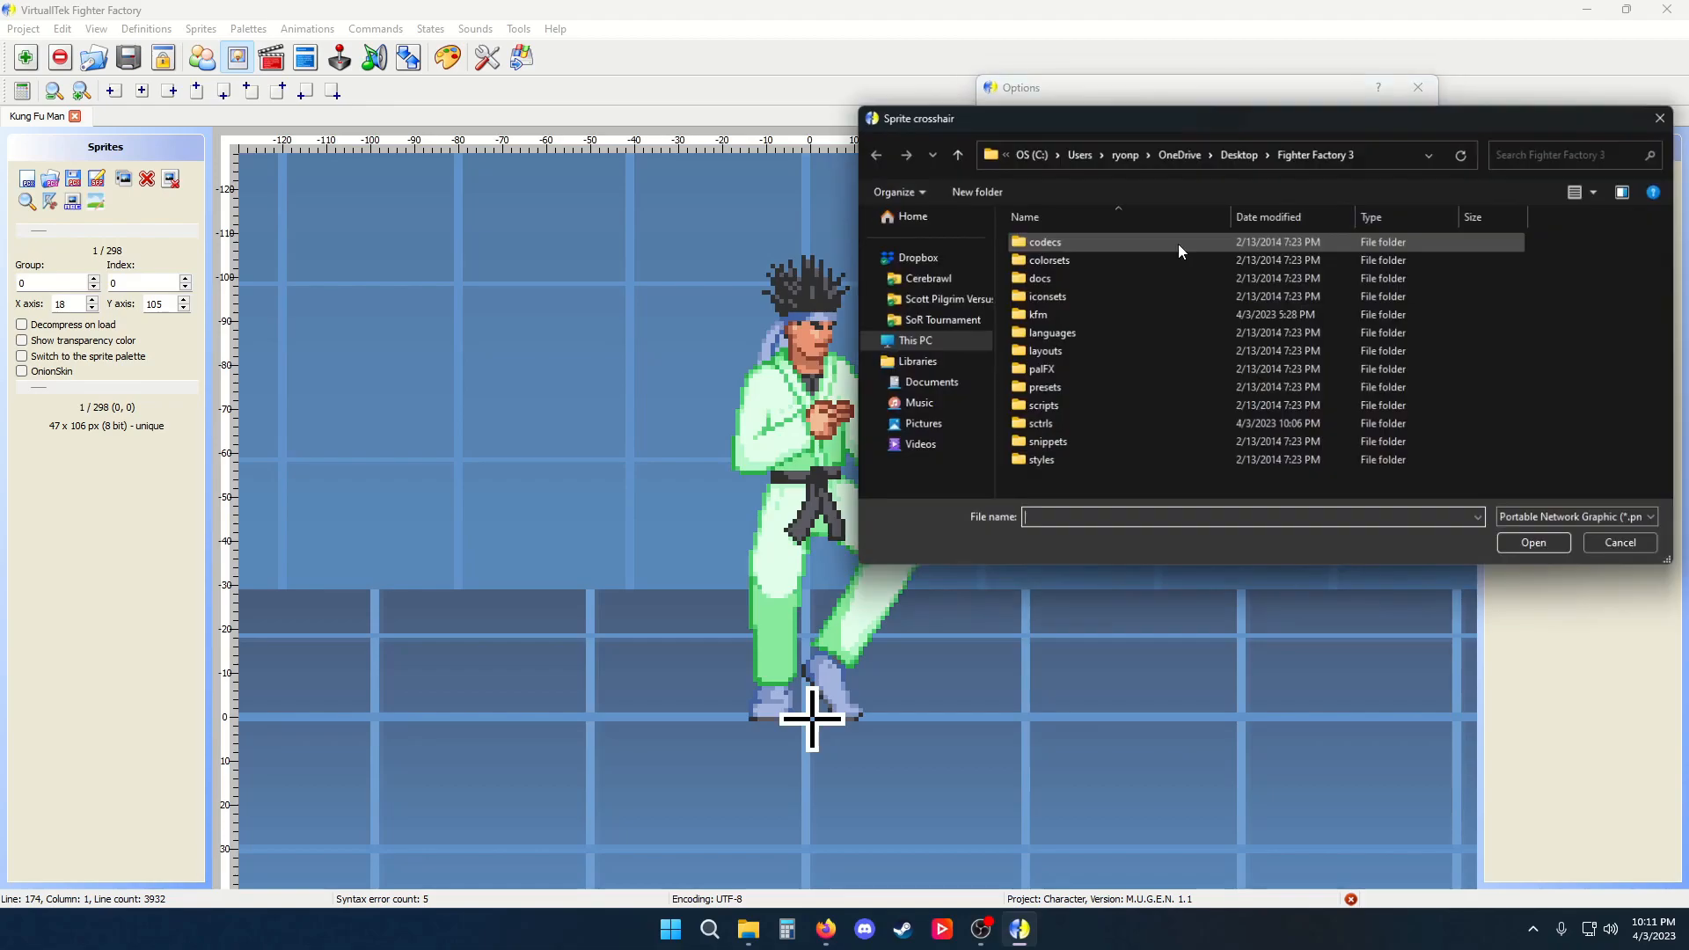
click(1624, 546)
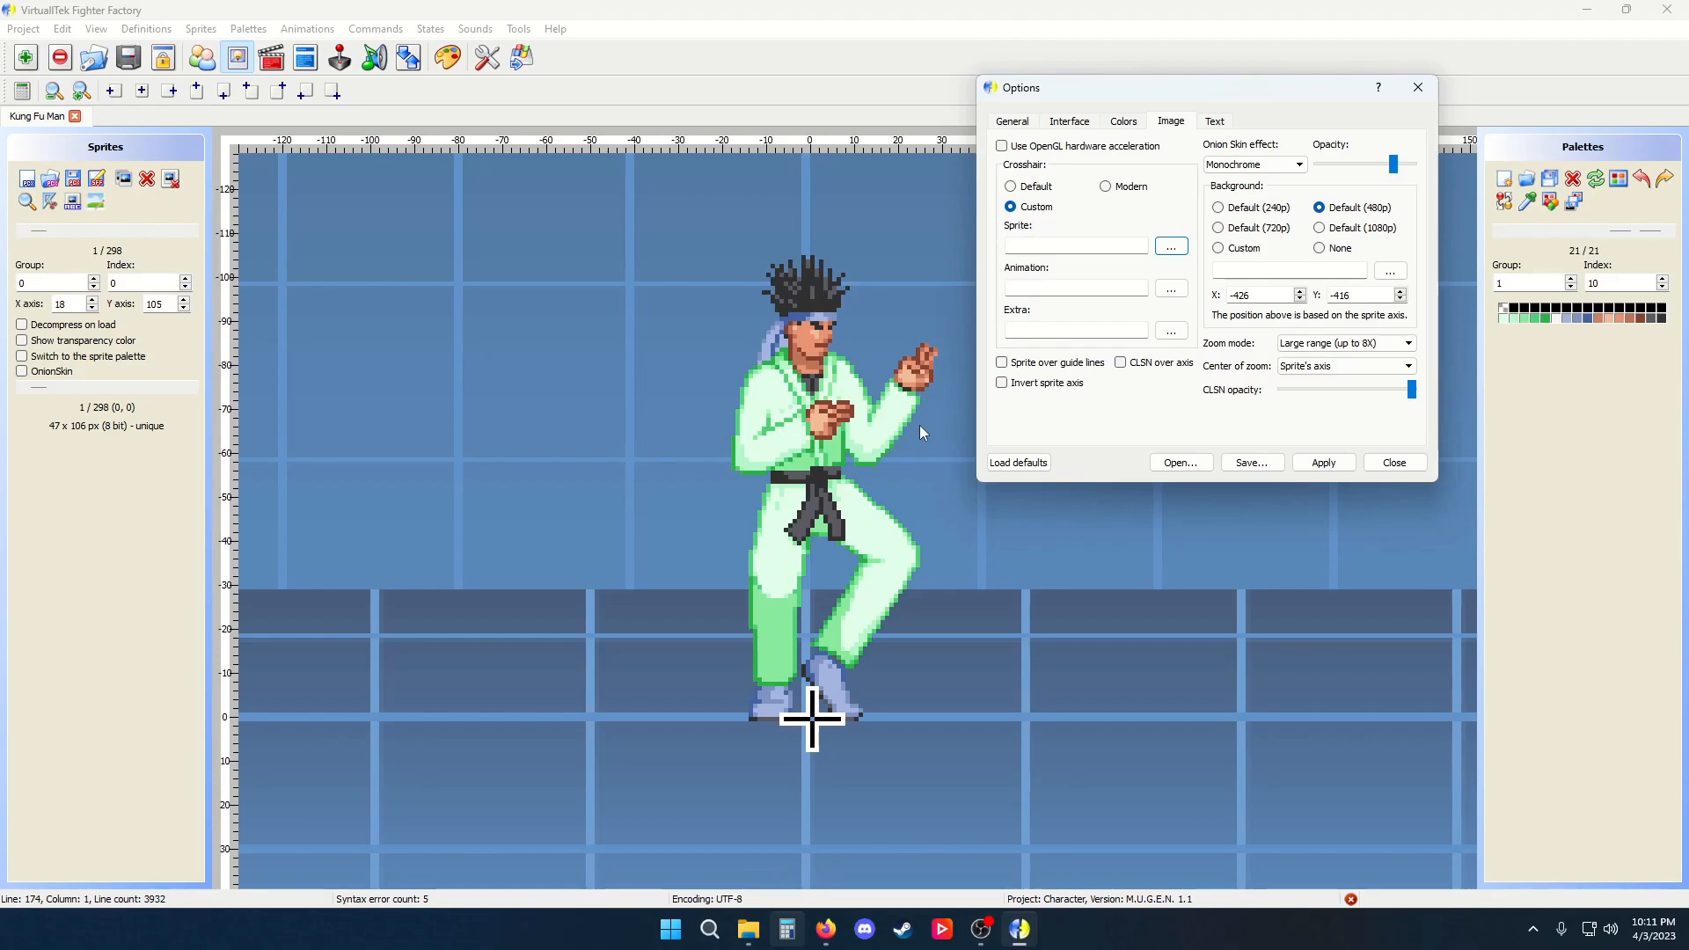
click(1172, 297)
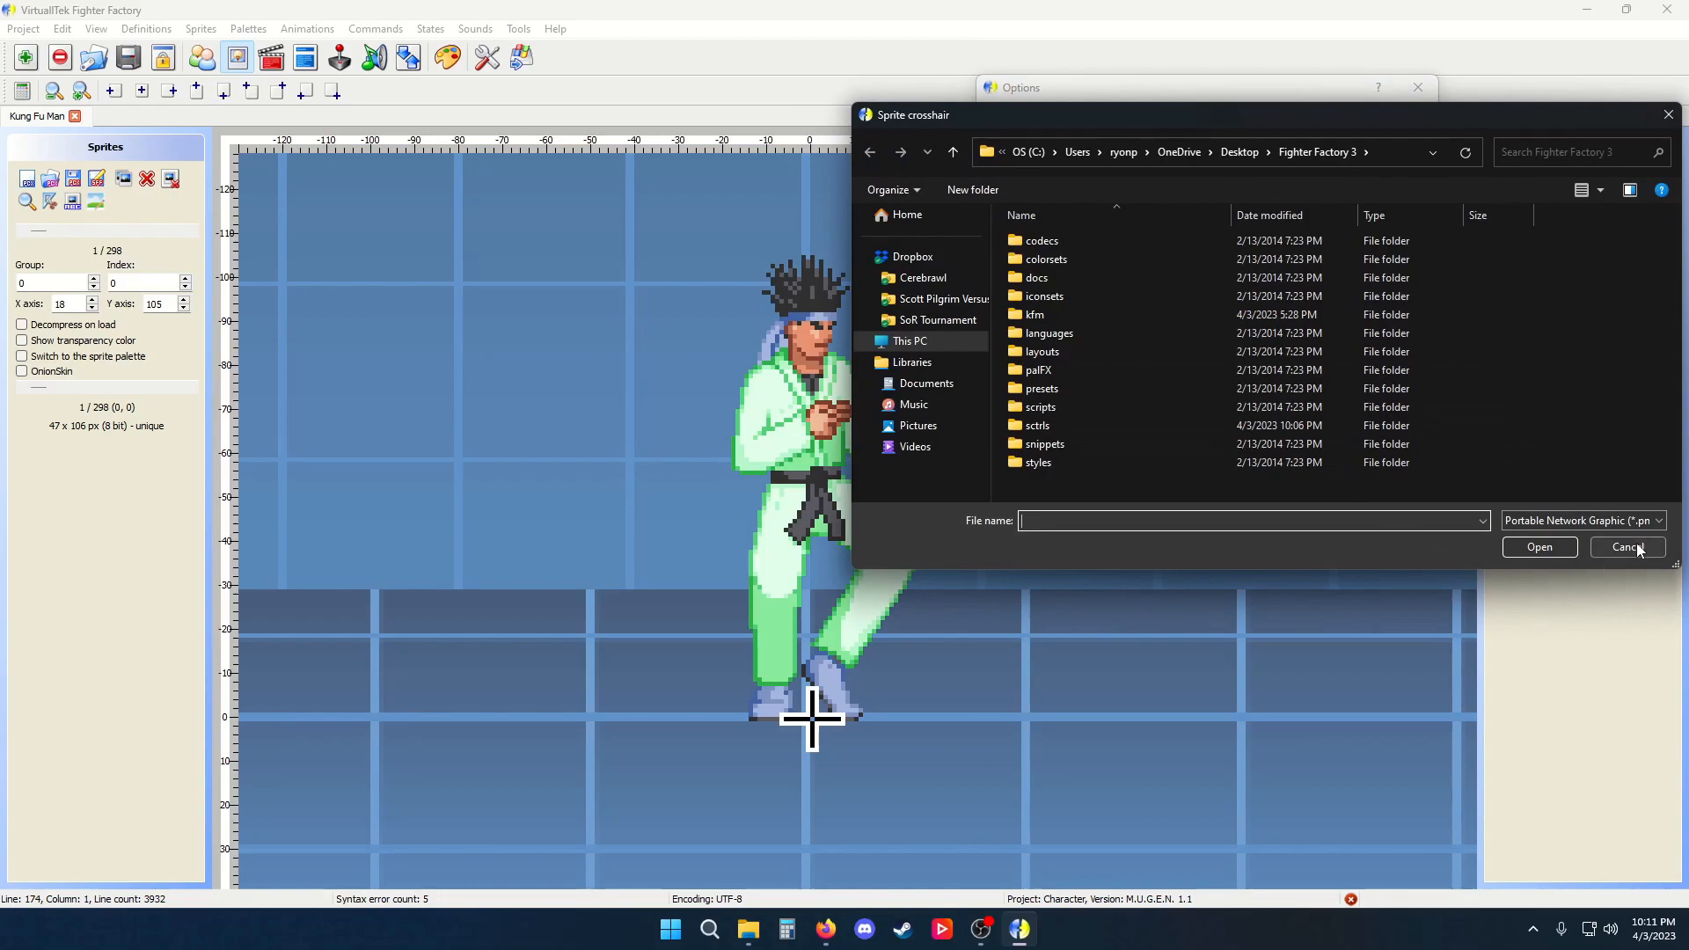
click(1635, 542)
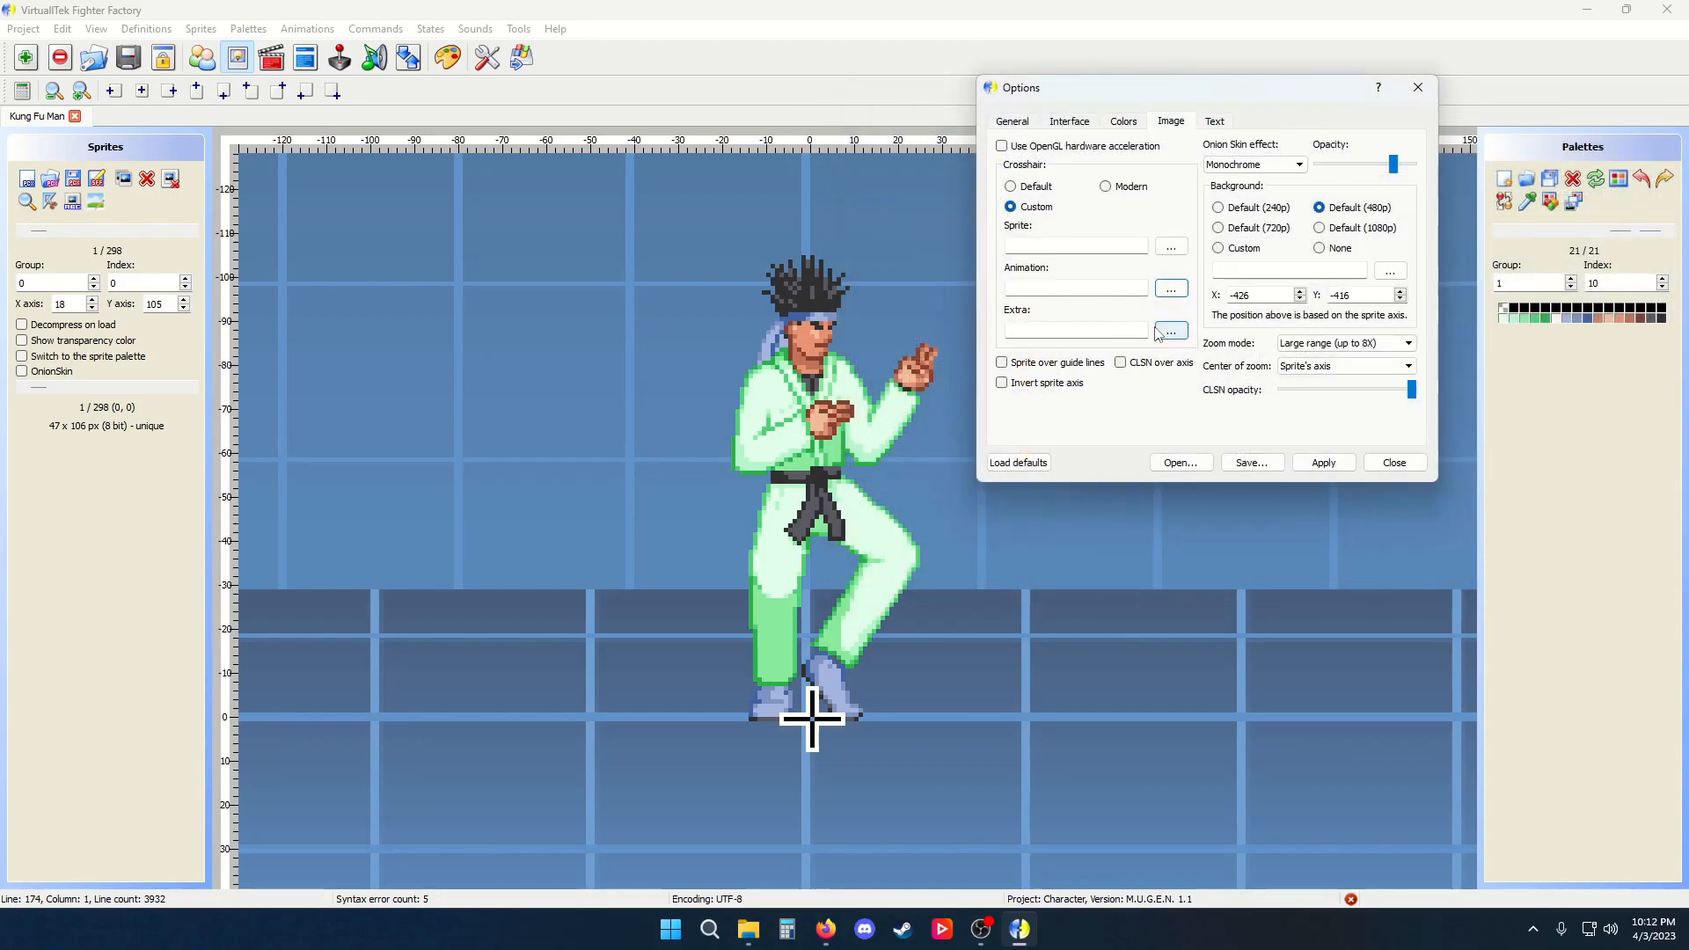
Set the onion skin effect to Lighter and close Options
click(1297, 167)
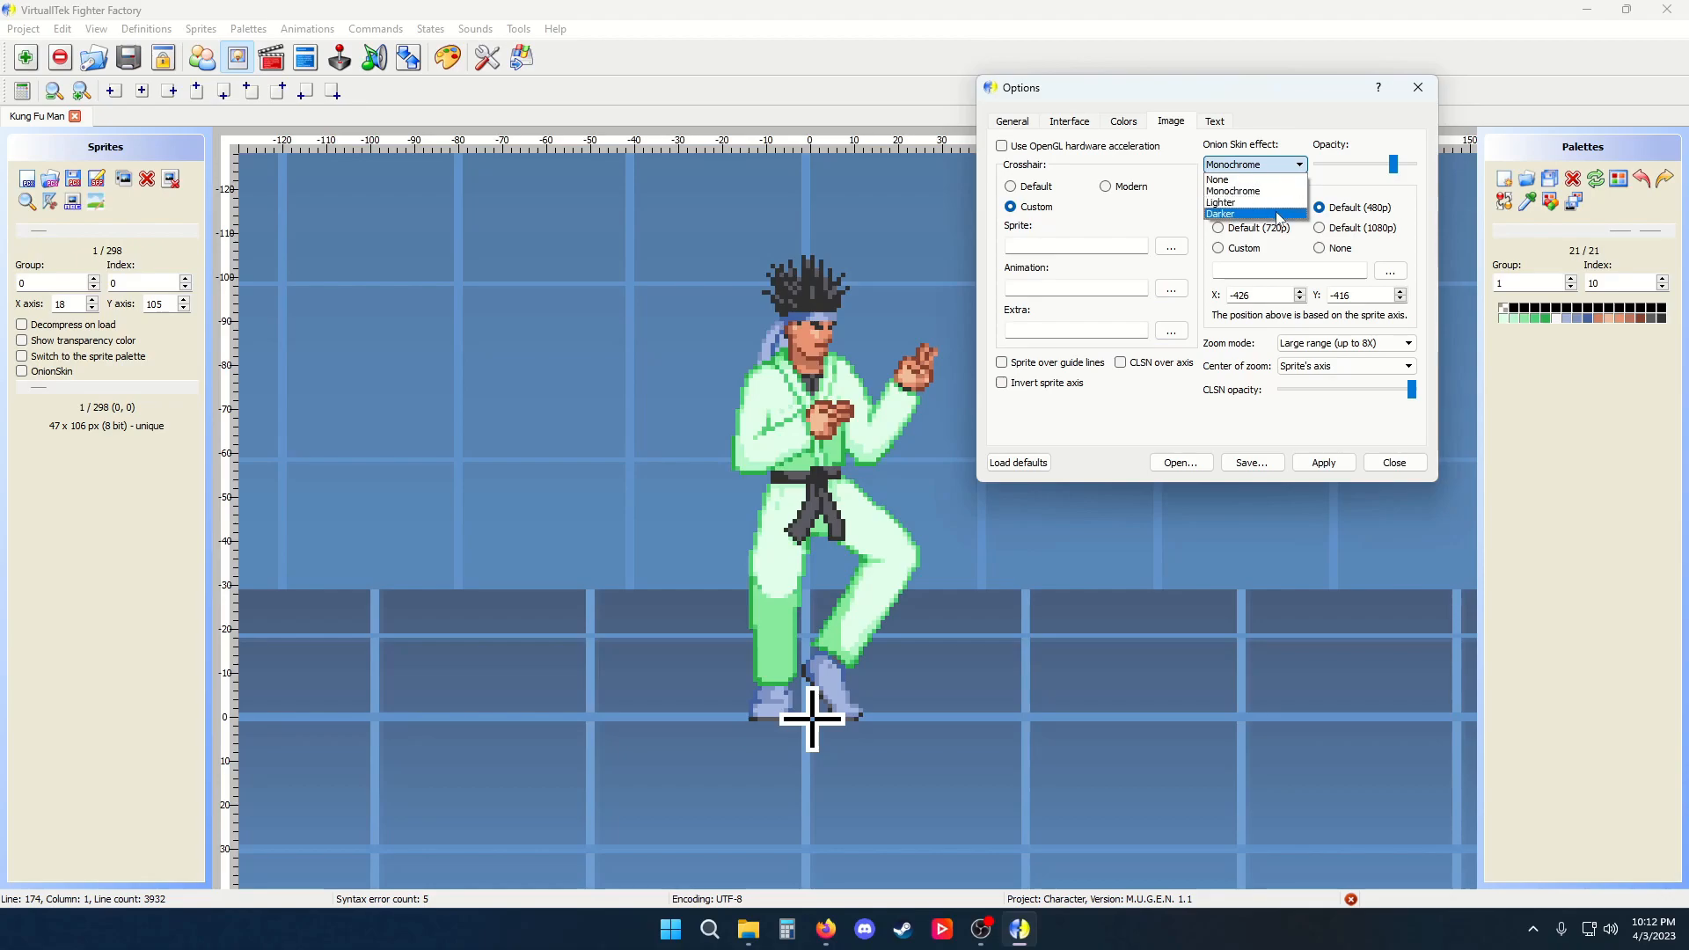
click(1280, 202)
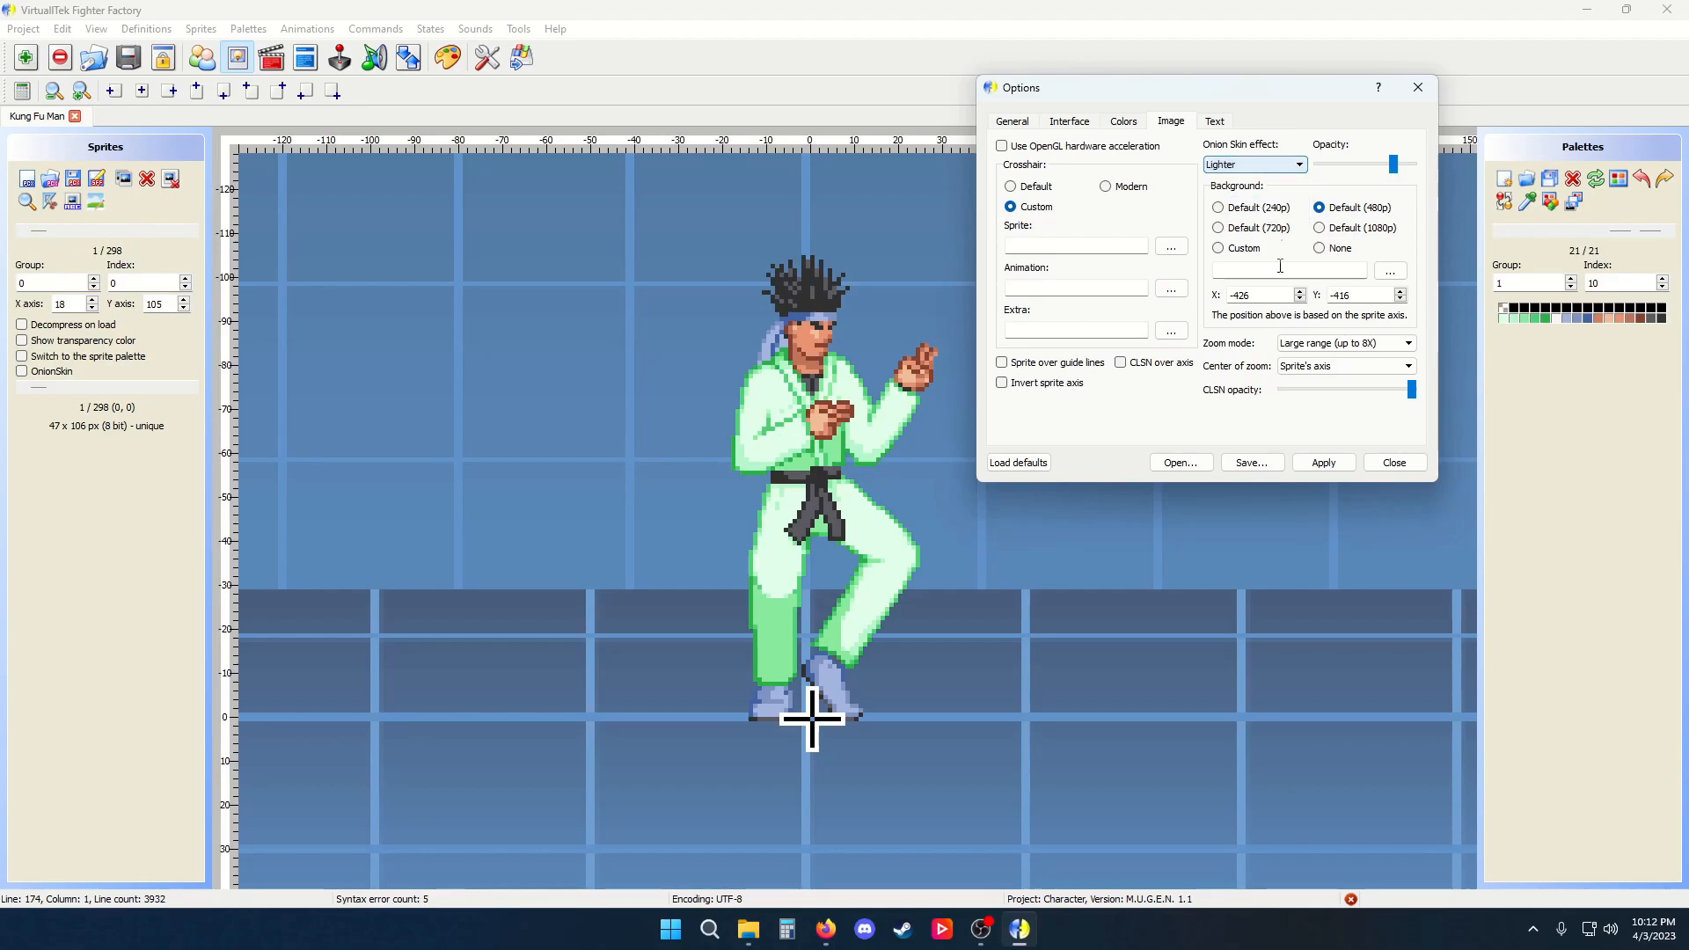
click(1384, 467)
Enable OnionSkin and Switch to the sprite palette in the Sprites panel
click(21, 371)
drag(40, 388, 60, 387)
click(56, 356)
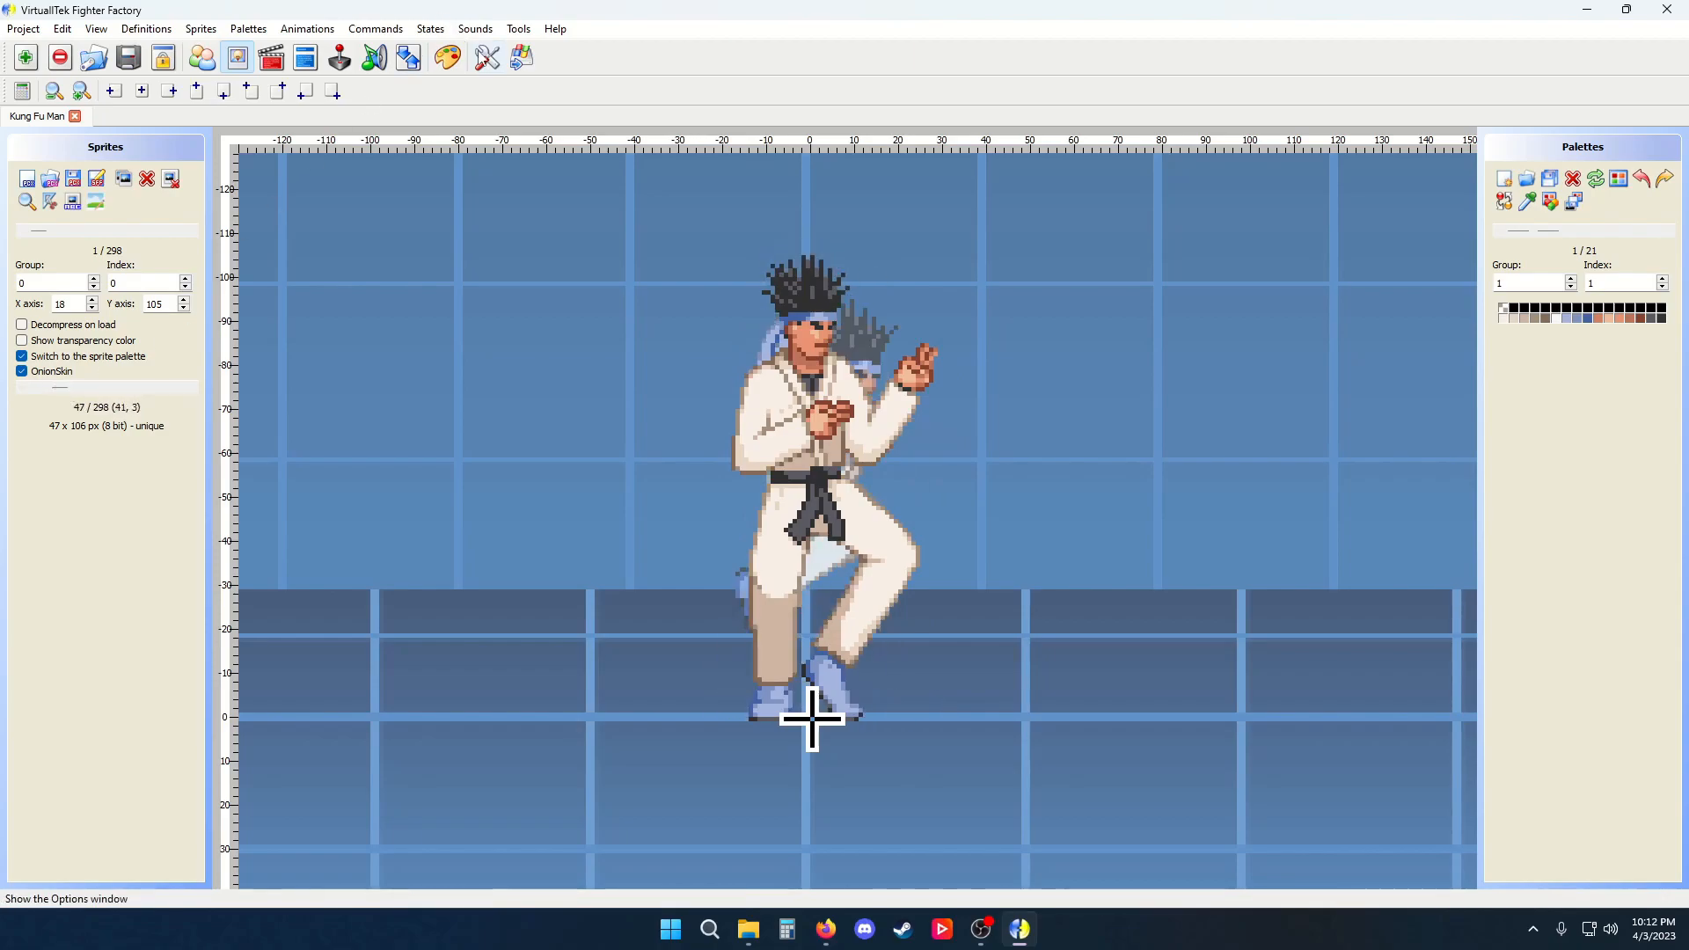
Reopen the Image options and apply the Darker onion skin effect
click(487, 57)
drag(917, 280, 1191, 273)
click(1136, 265)
click(1209, 305)
click(1205, 330)
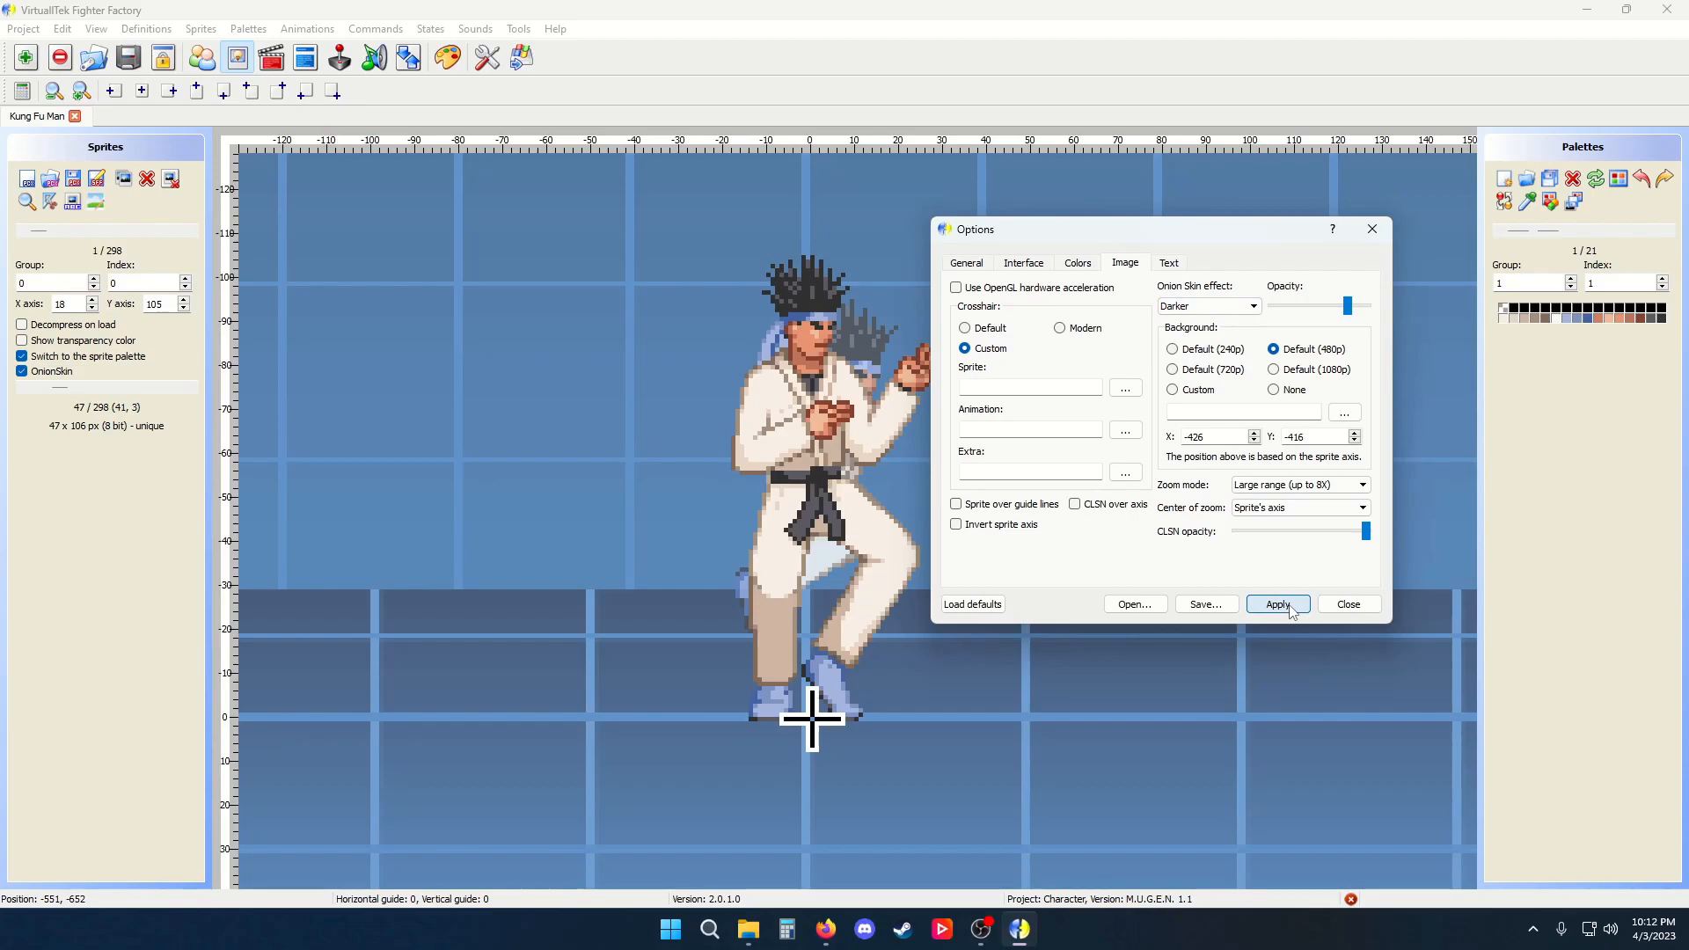
click(1289, 606)
Set the onion skin effect back to Monochrome, nudge its opacity slightly lower and apply
click(1204, 307)
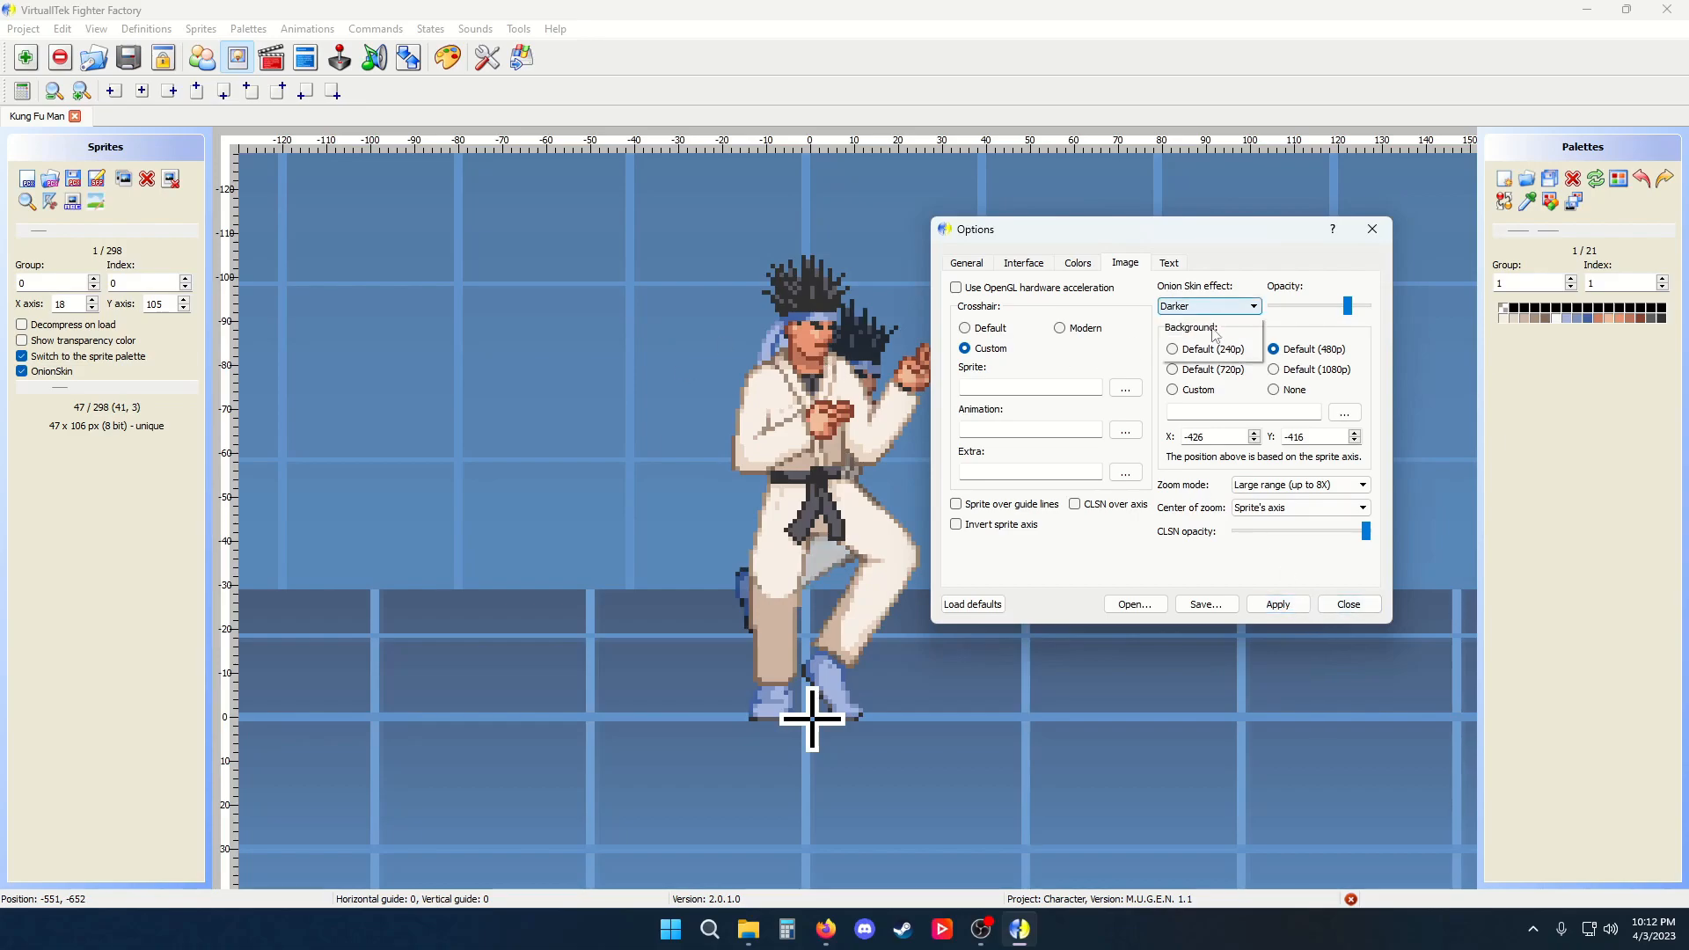
click(1205, 344)
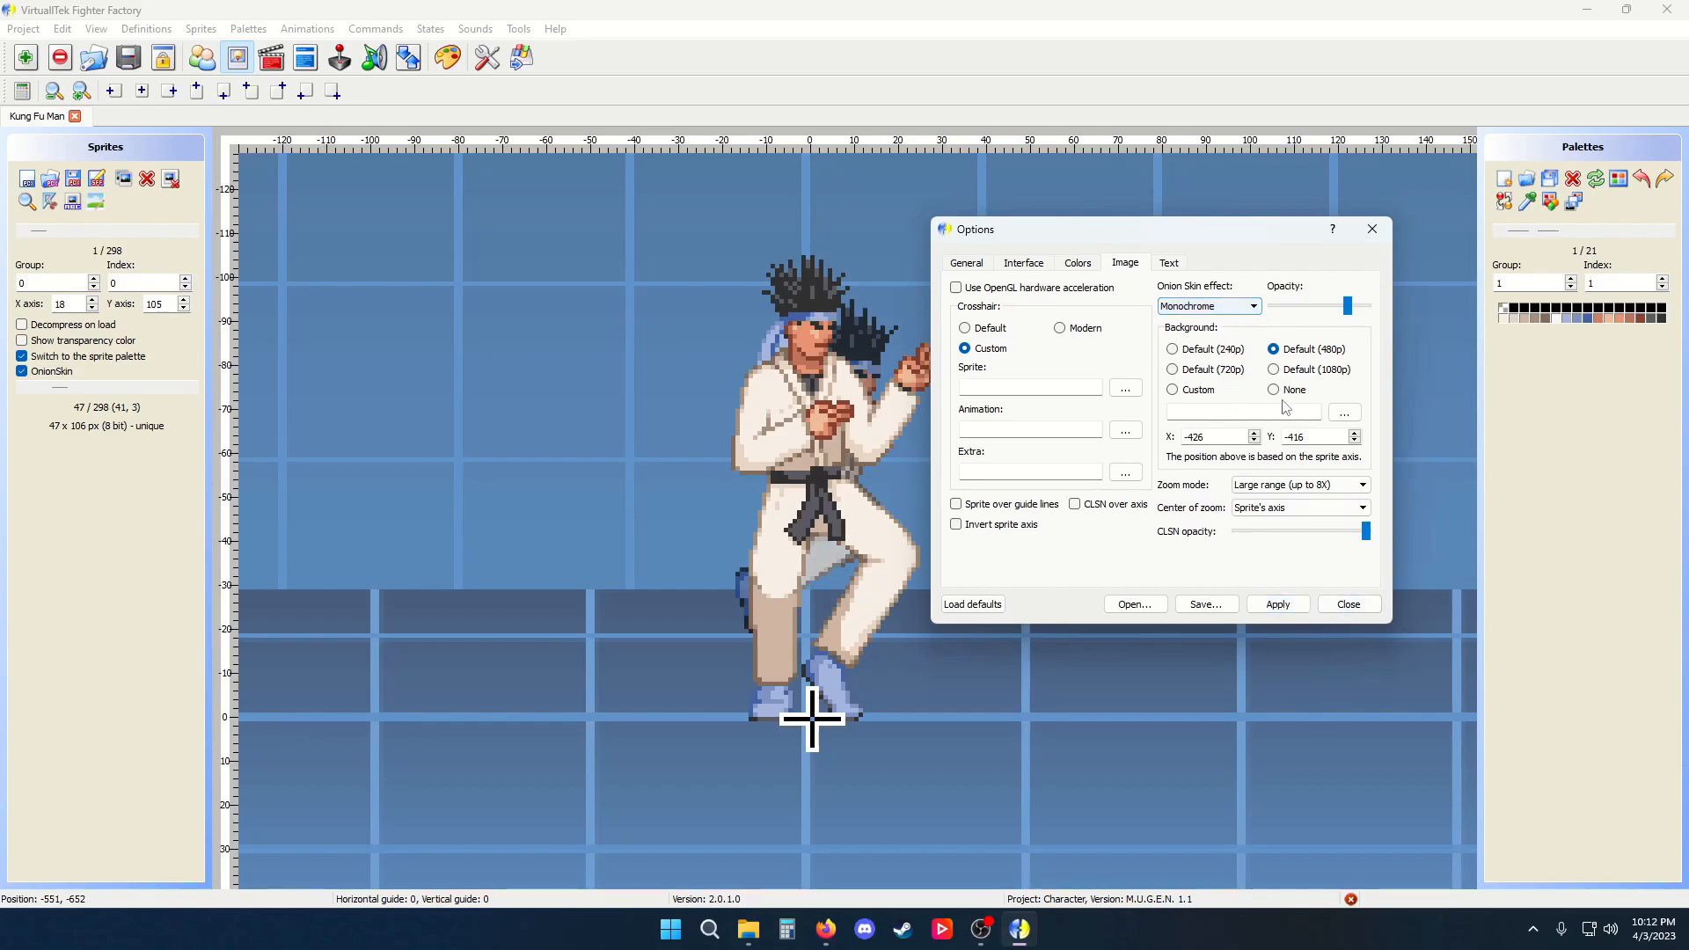
click(1277, 604)
mouse_move(1346, 305)
mouse_down()
mouse_move(1266, 308)
mouse_move(1362, 314)
mouse_move(1343, 308)
mouse_up()
click(1277, 605)
click(1277, 604)
click(1277, 604)
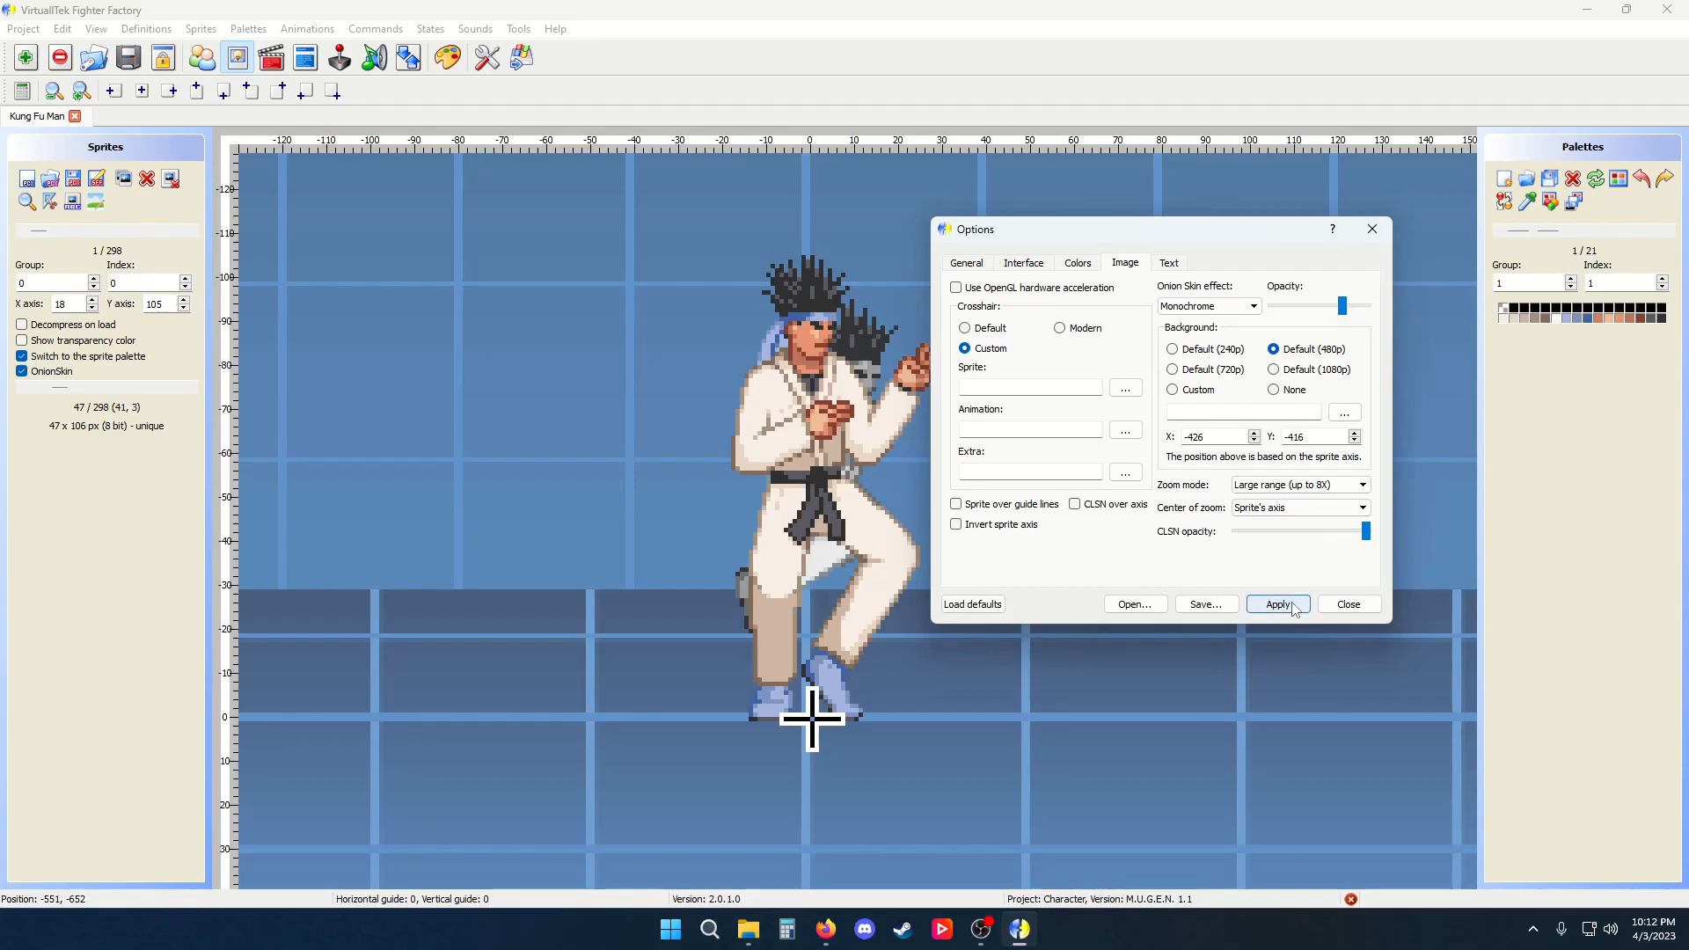
Apply the Default (240p) background, then the Default (1080p) background, and close Options
click(1223, 356)
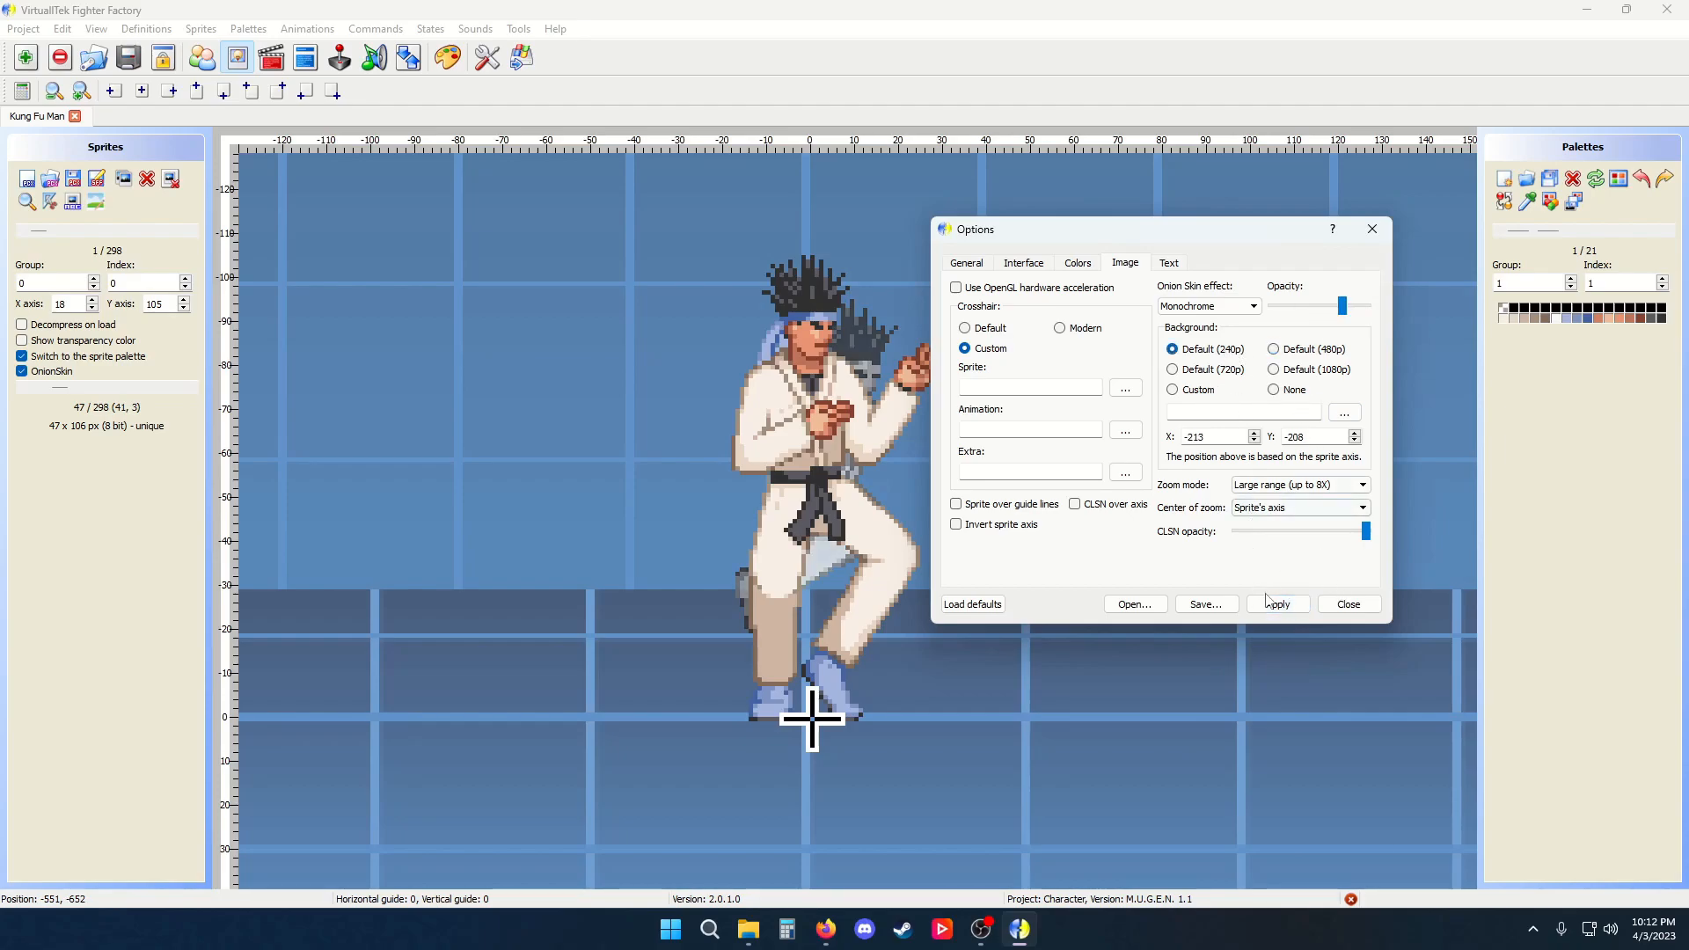
click(1279, 606)
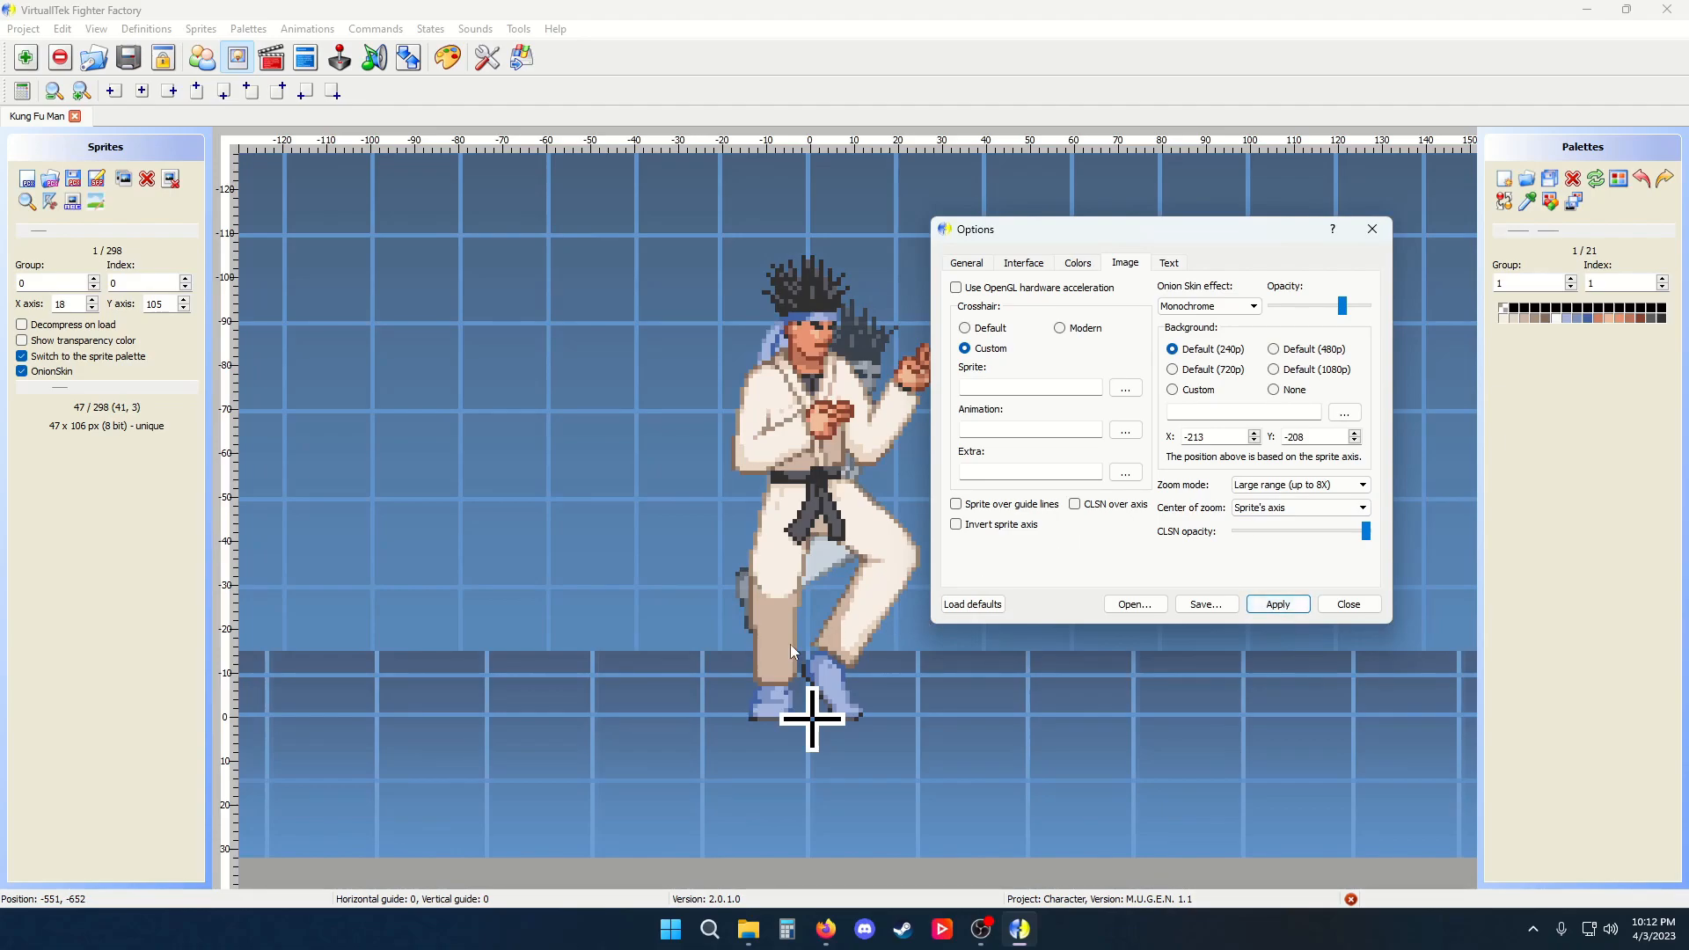
click(1315, 370)
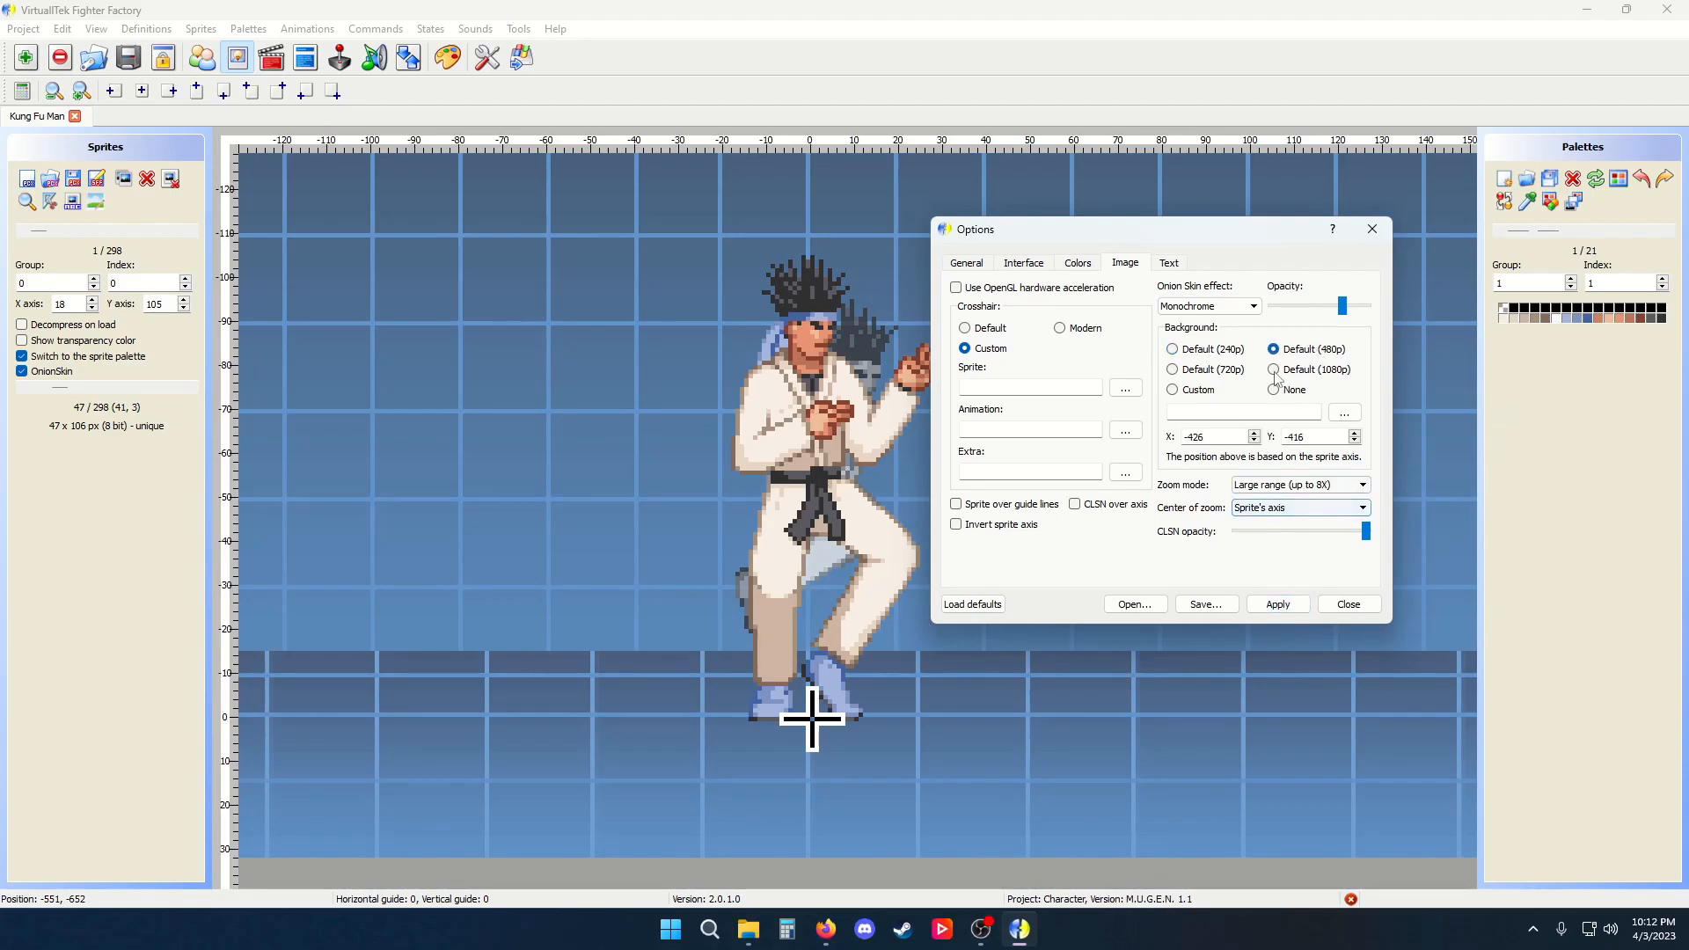
click(1278, 605)
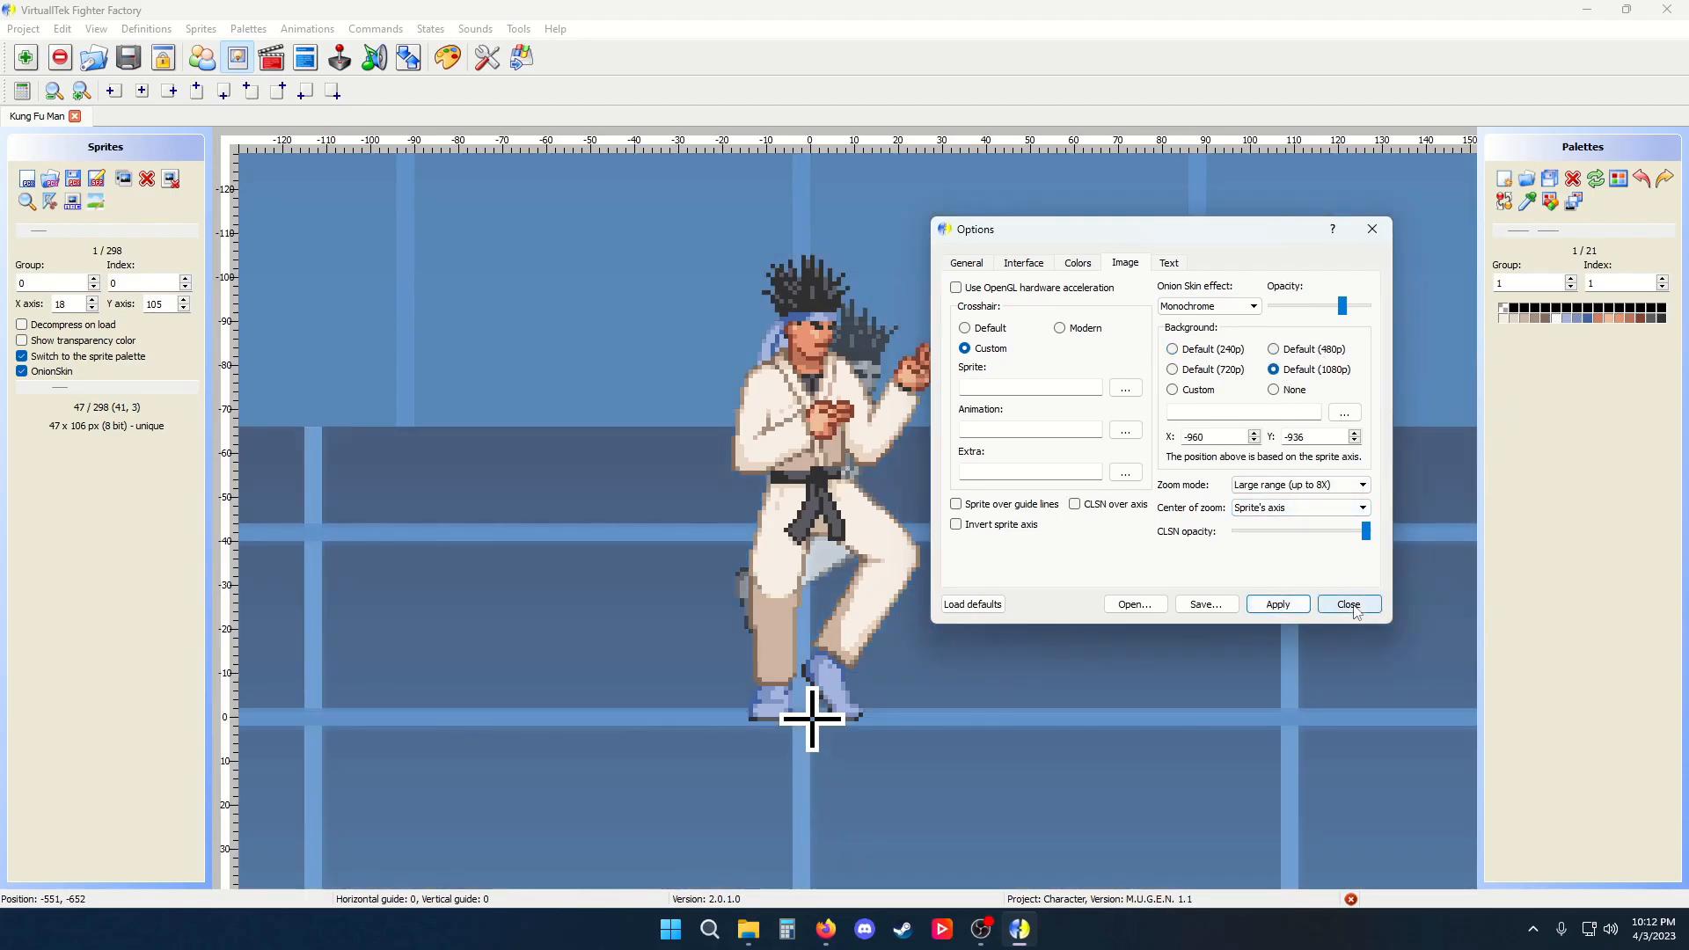
click(1349, 604)
scroll(828, 609, down, 5)
scroll(827, 609, up, 4)
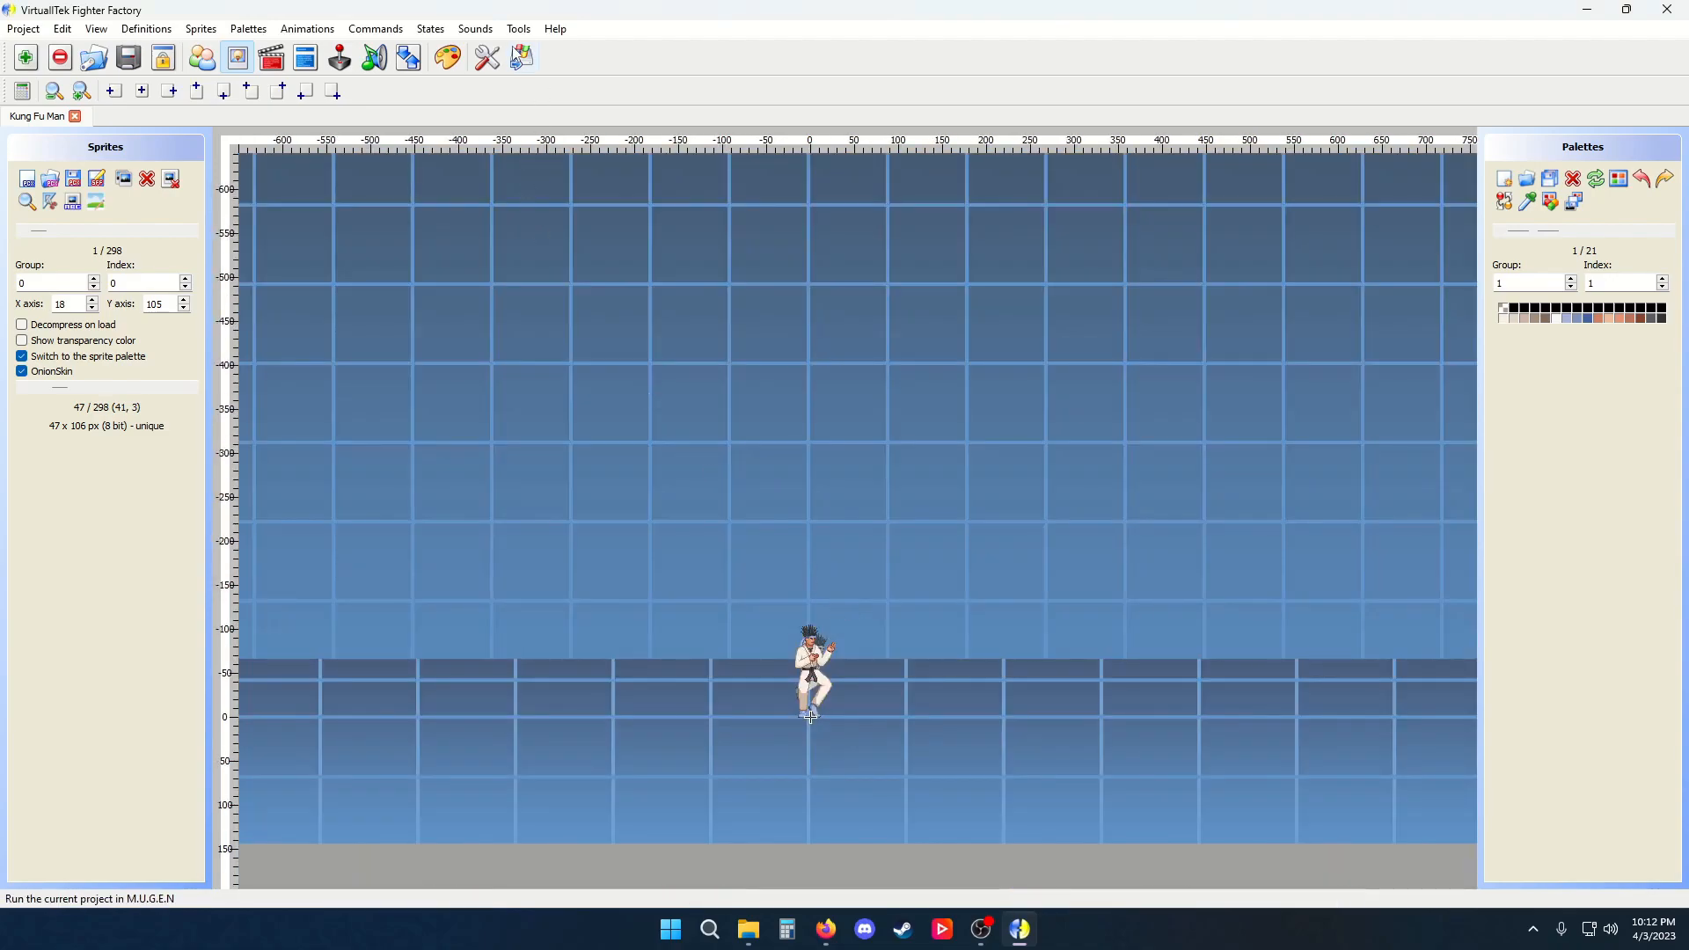
Reopen the Image options and apply the Default (480p) background
click(487, 57)
click(809, 295)
click(958, 381)
click(988, 634)
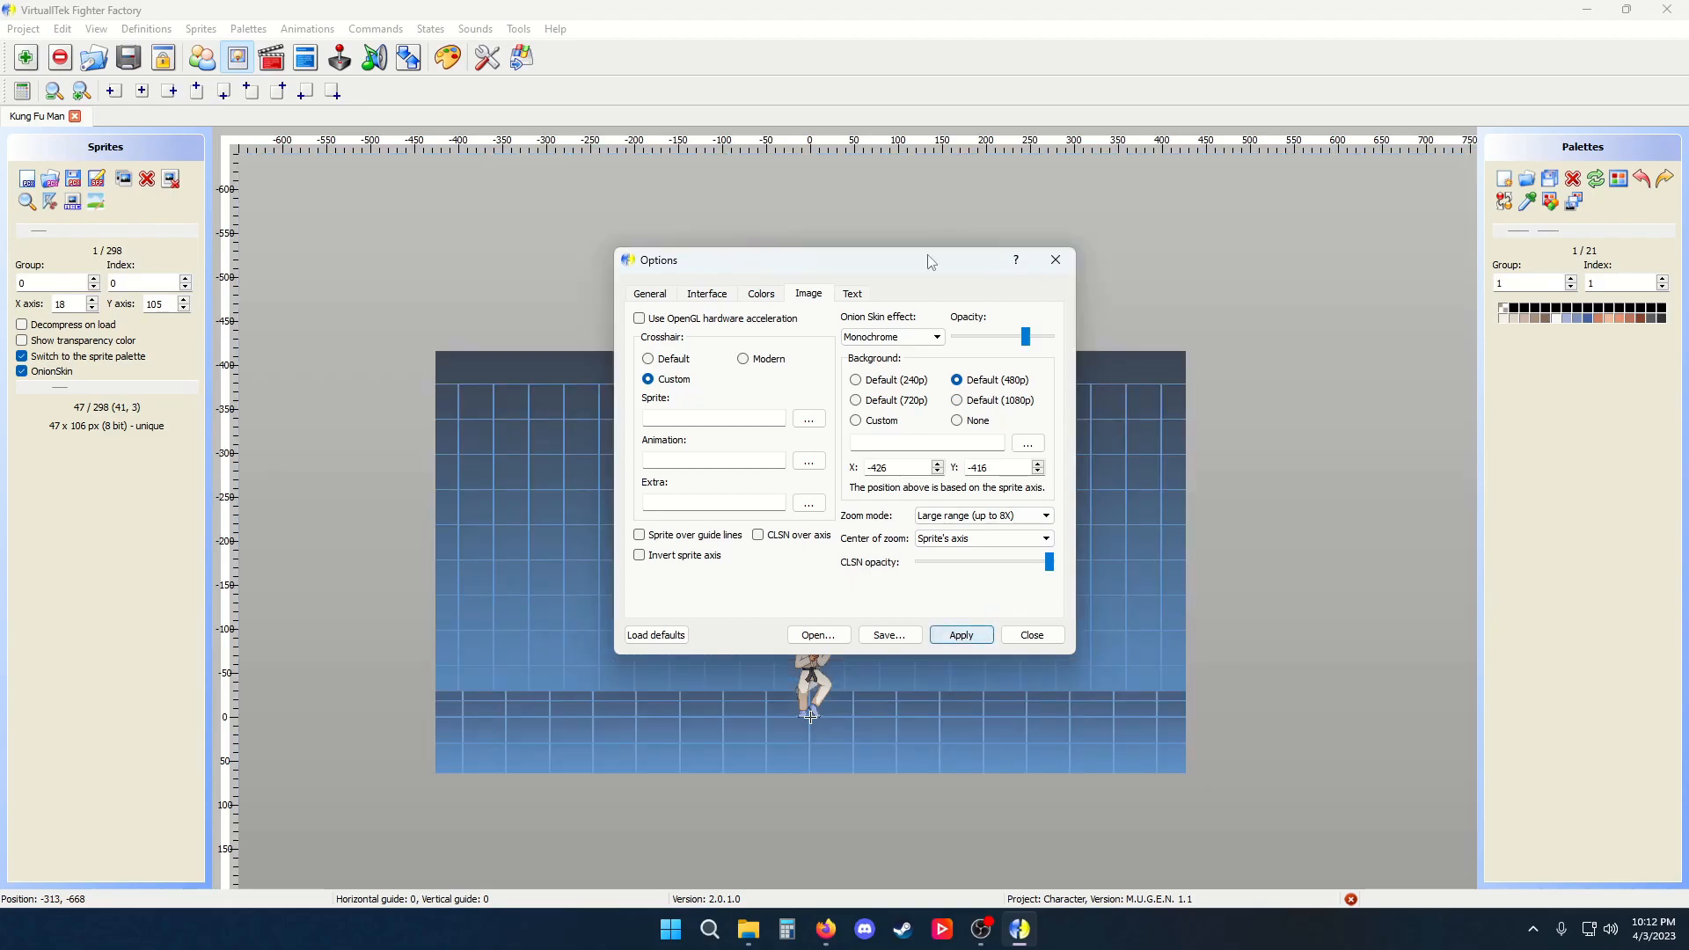
Browse for a custom background image and cancel the file dialog
drag(777, 260, 1132, 162)
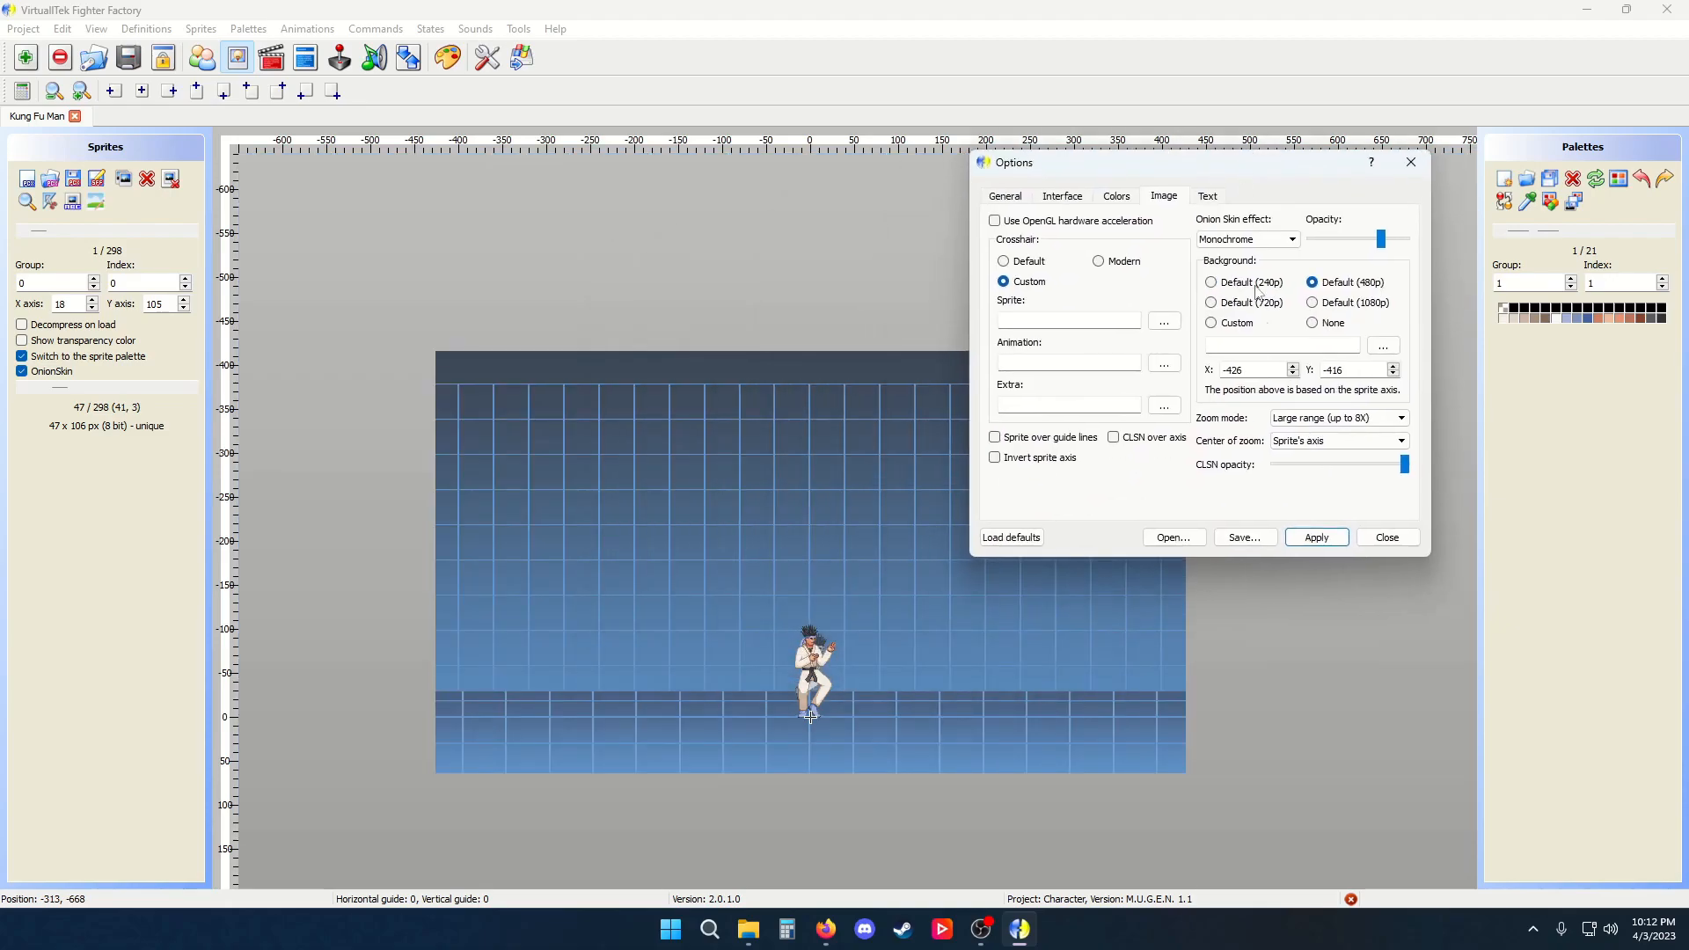
click(1382, 347)
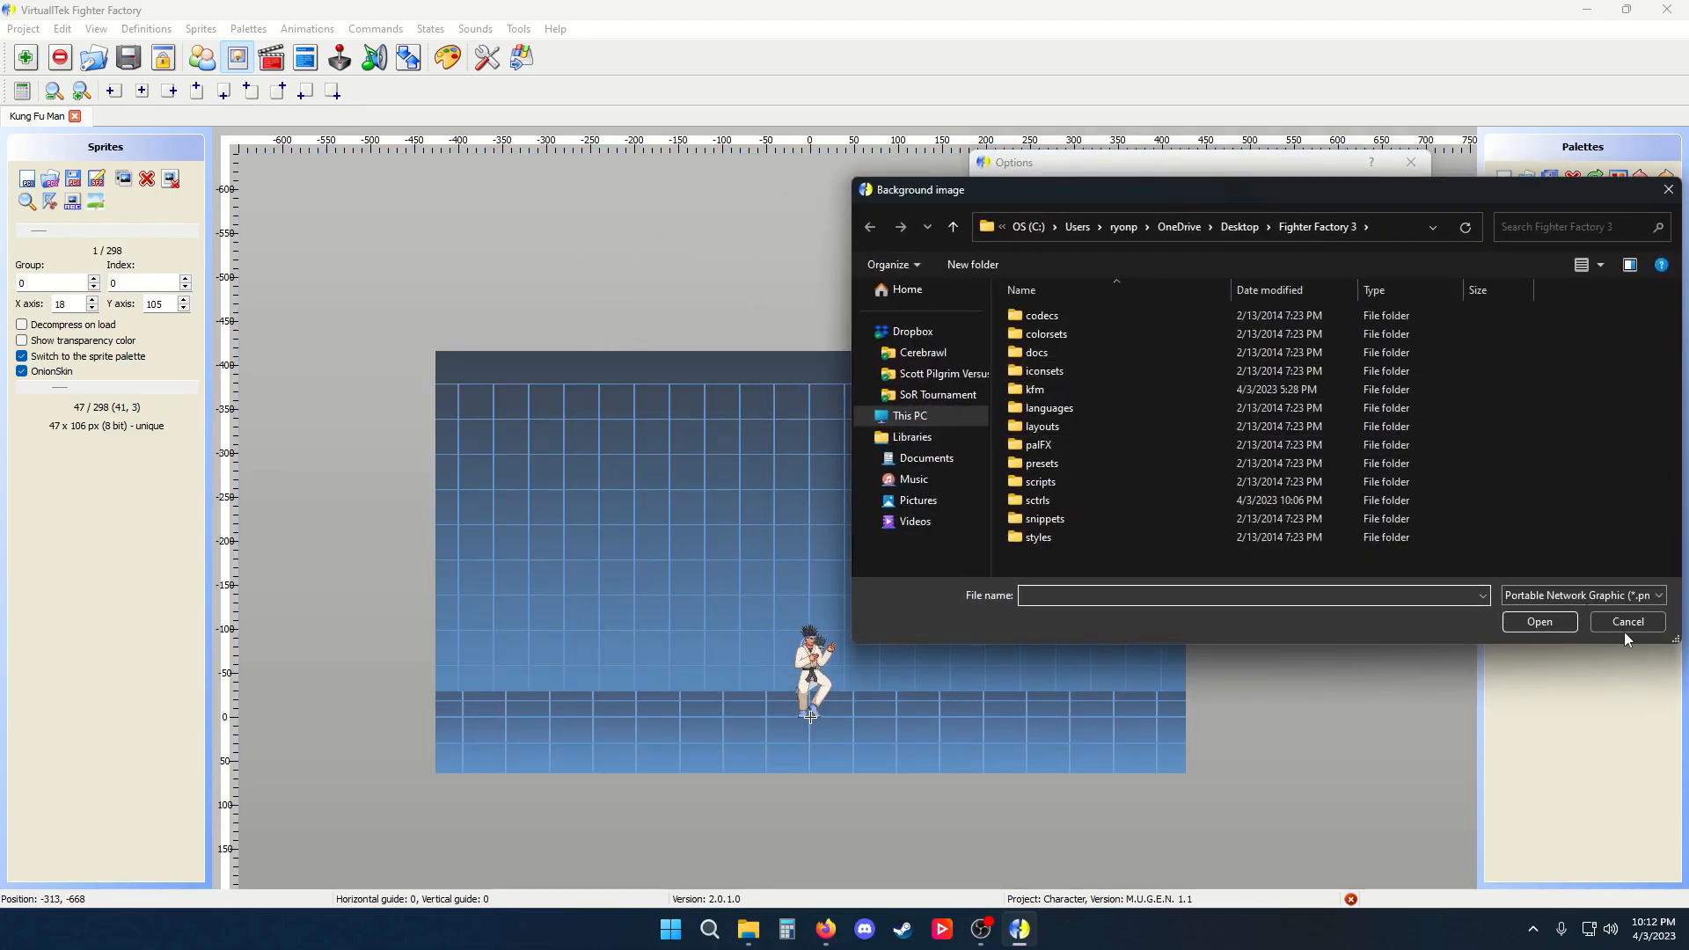
click(1626, 623)
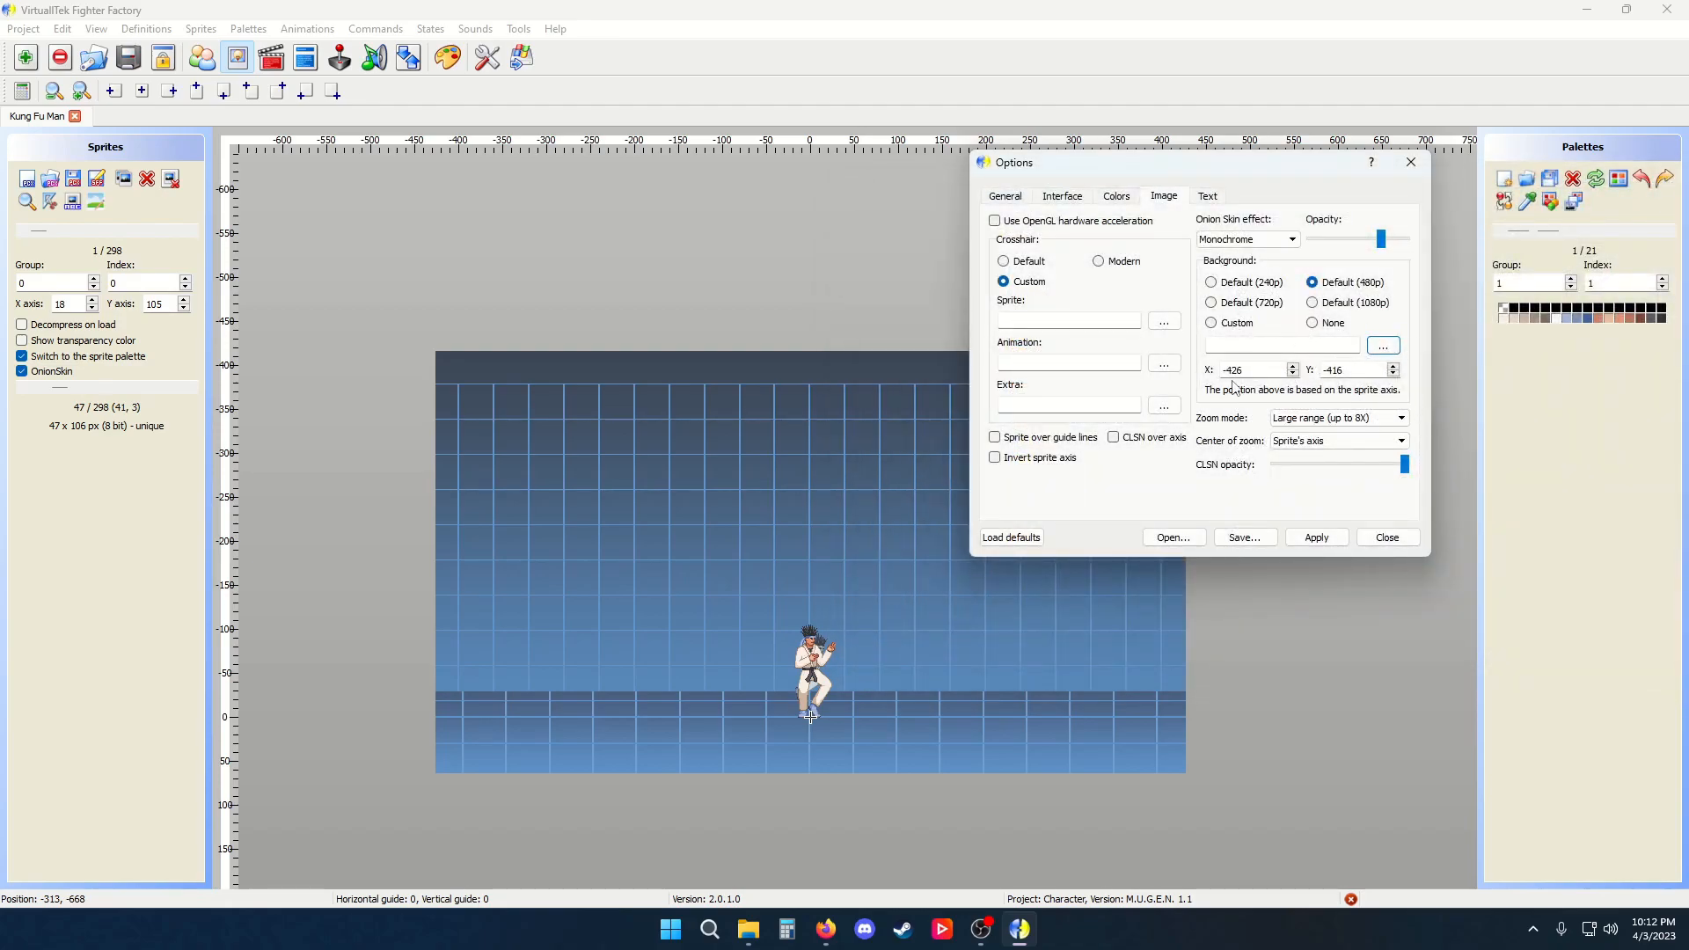
Examine the Zoom mode and Center of zoom choices and the Text tab, then close Options
click(1356, 426)
click(1404, 419)
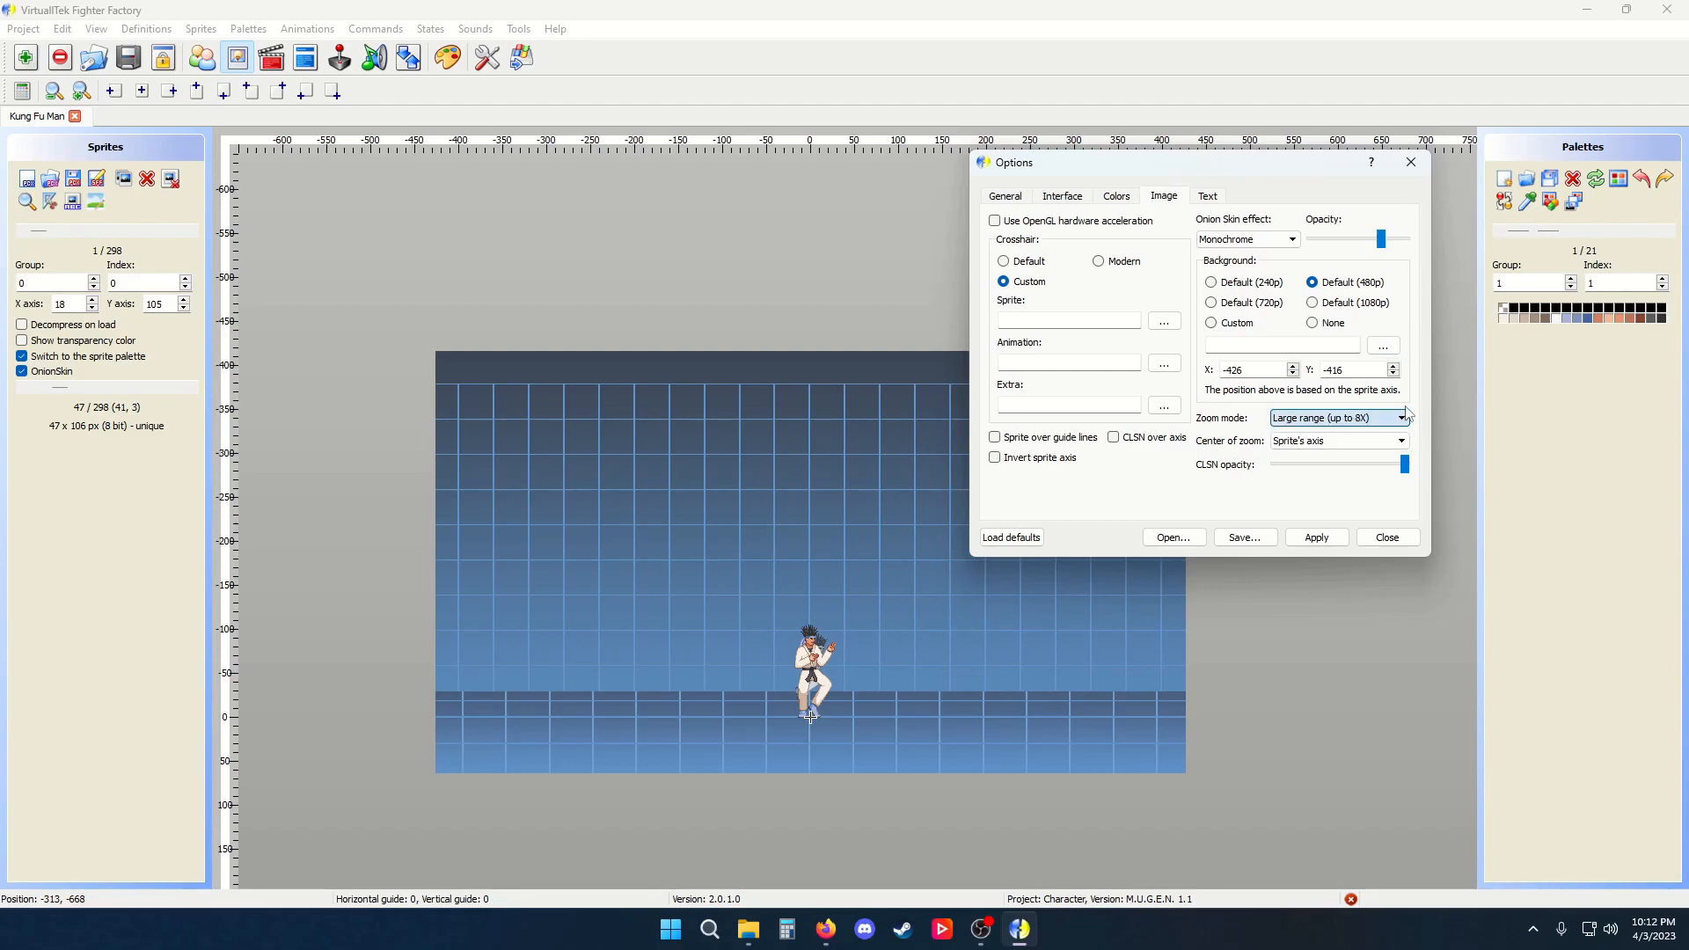
click(1343, 442)
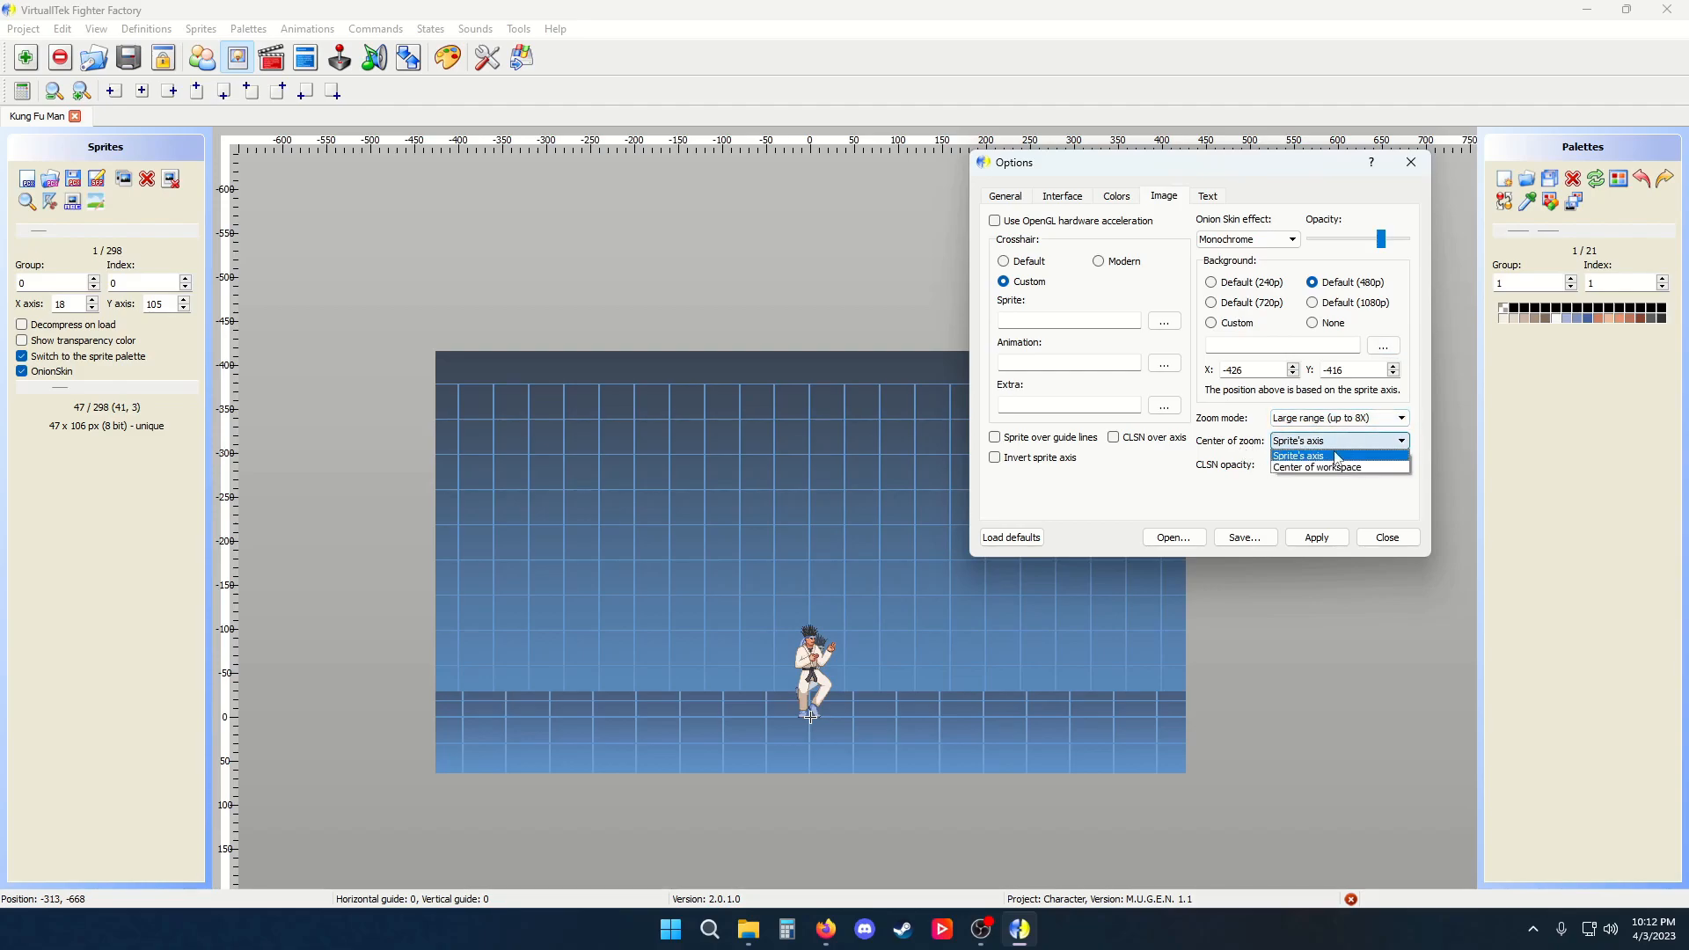
click(1187, 516)
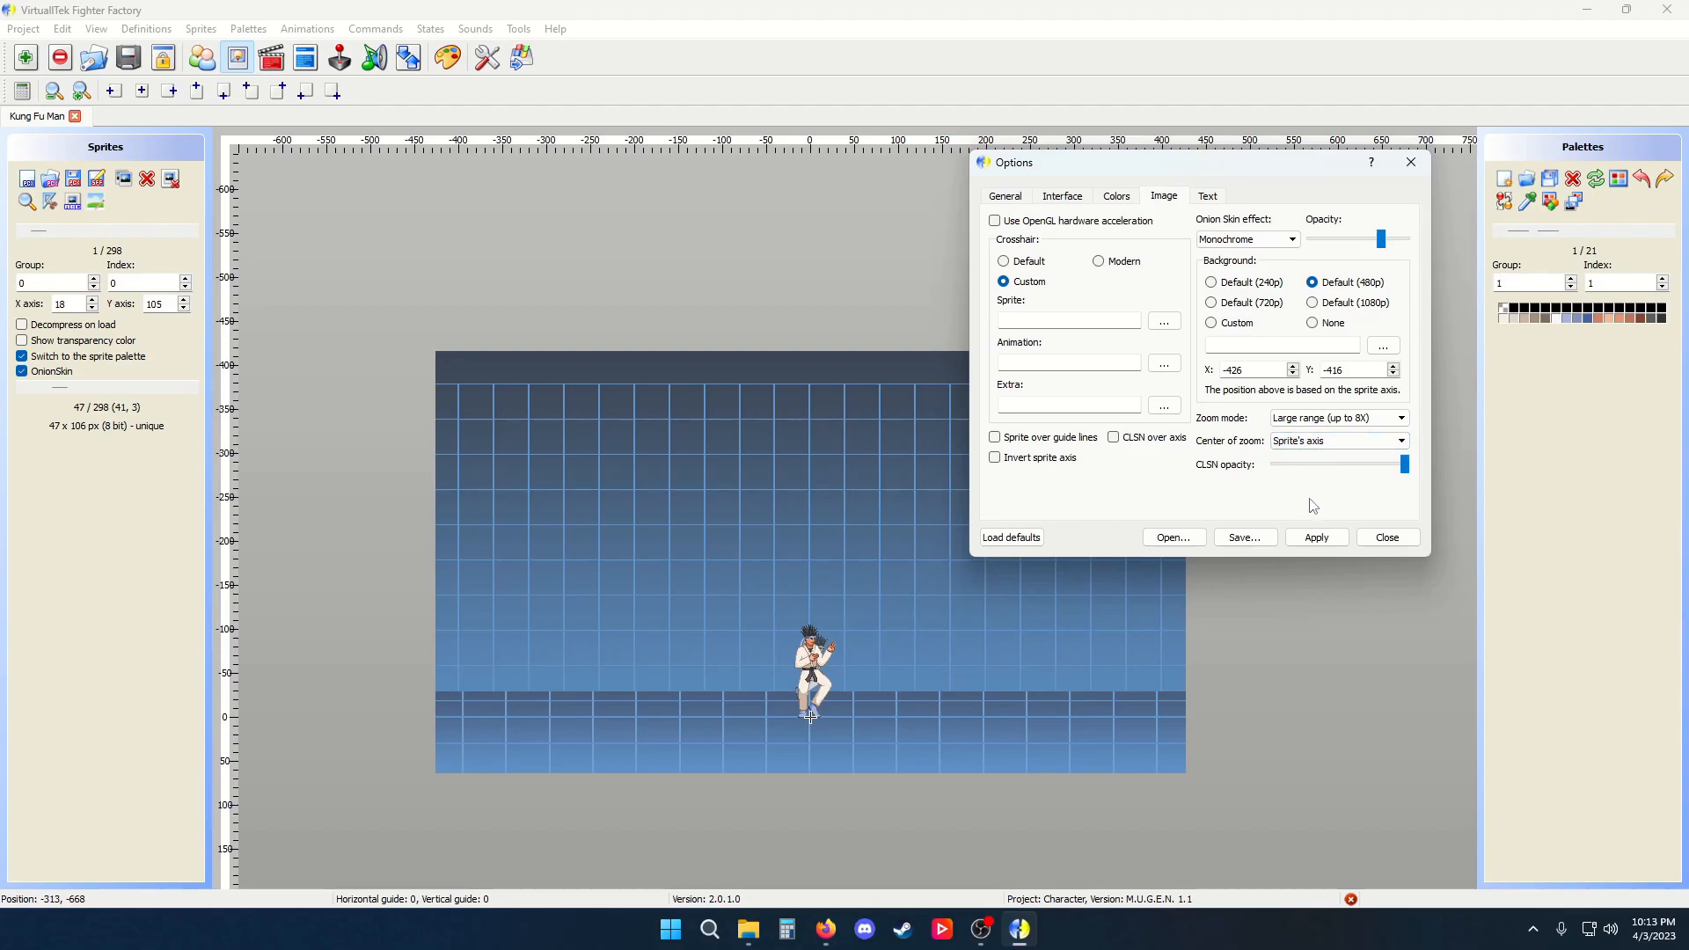
click(1208, 195)
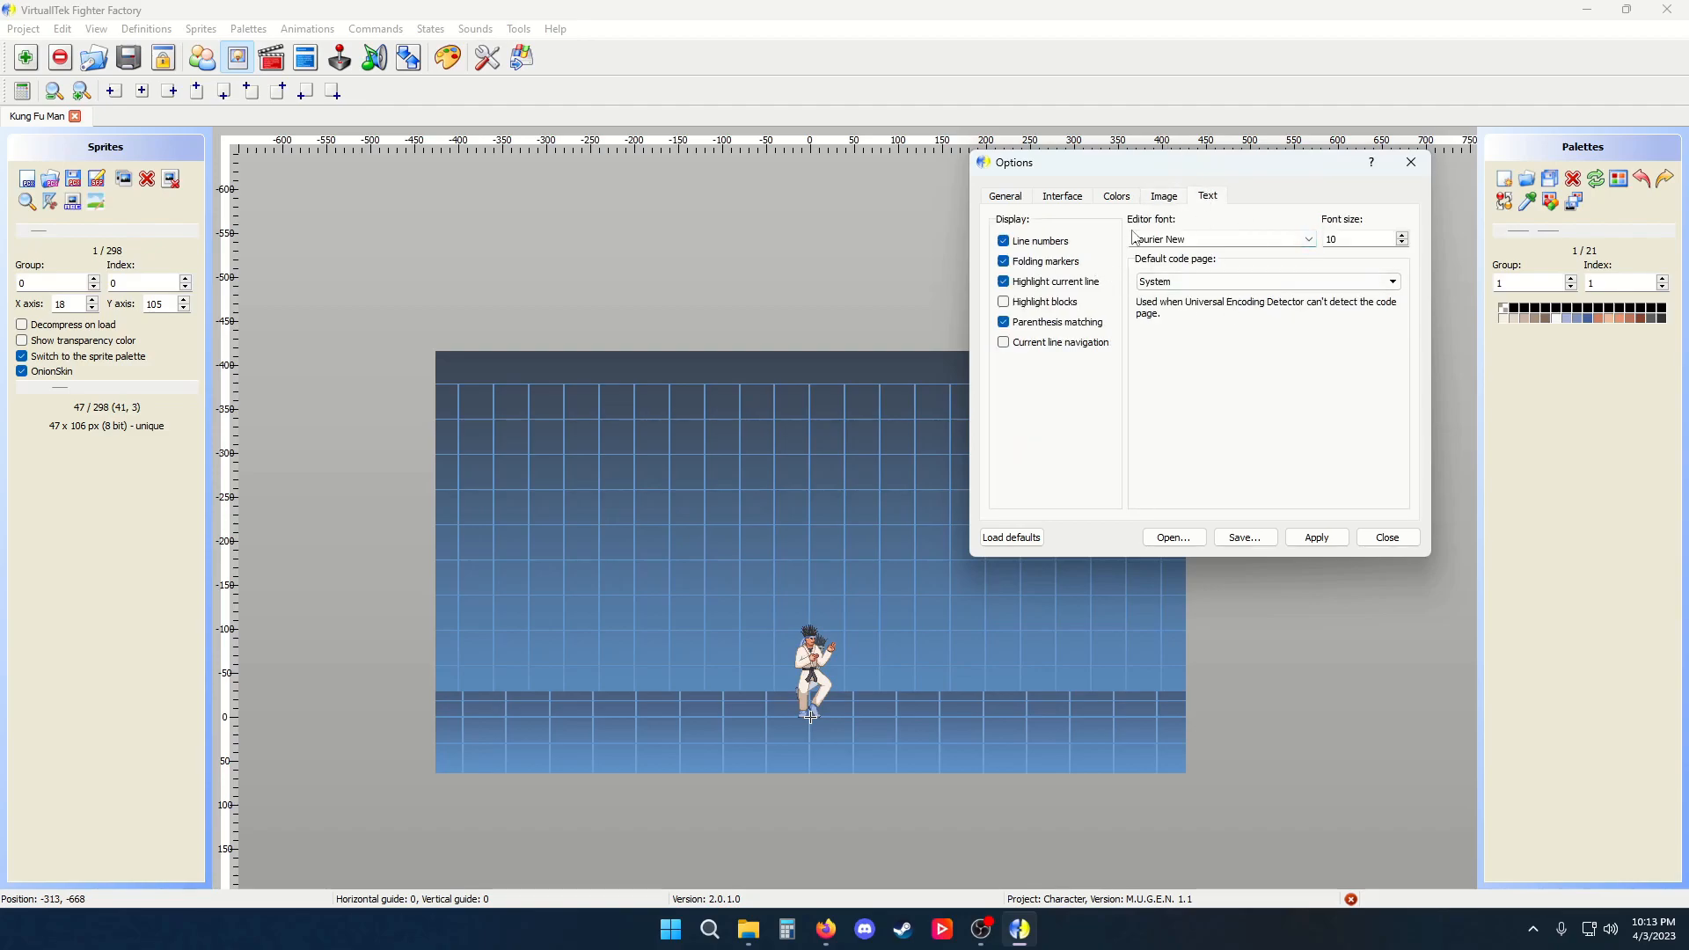
click(1387, 537)
Return to the States editor and apply Comic Sans MS at size 12 as the editor font
click(311, 60)
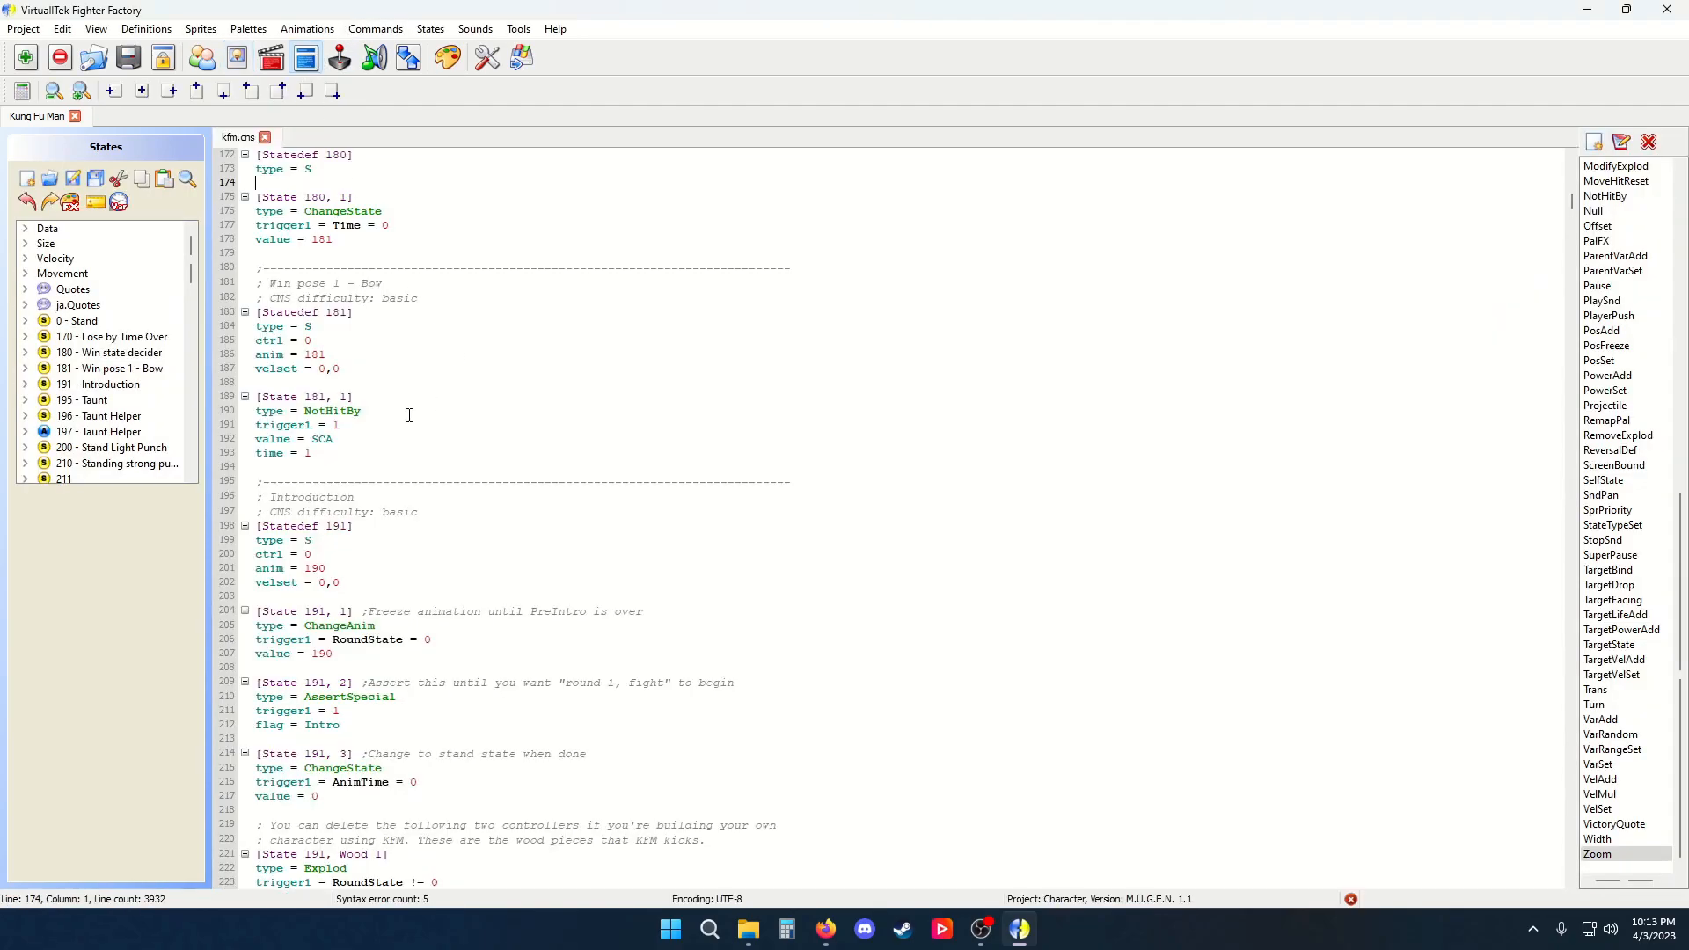
click(486, 57)
click(853, 295)
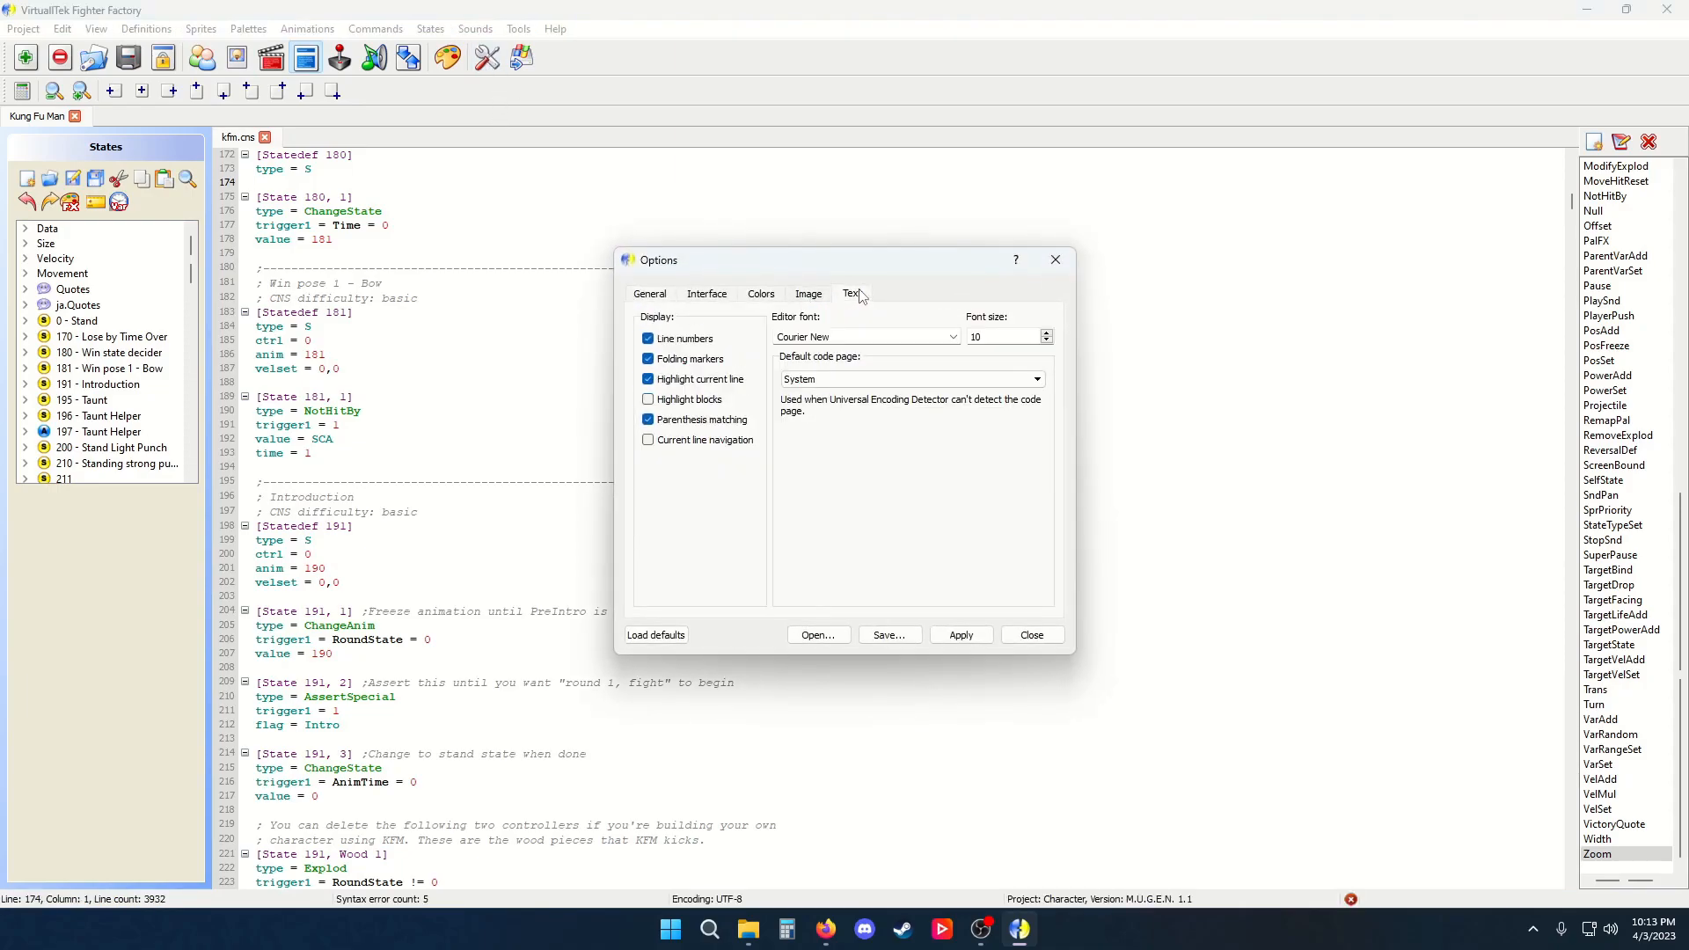
click(953, 337)
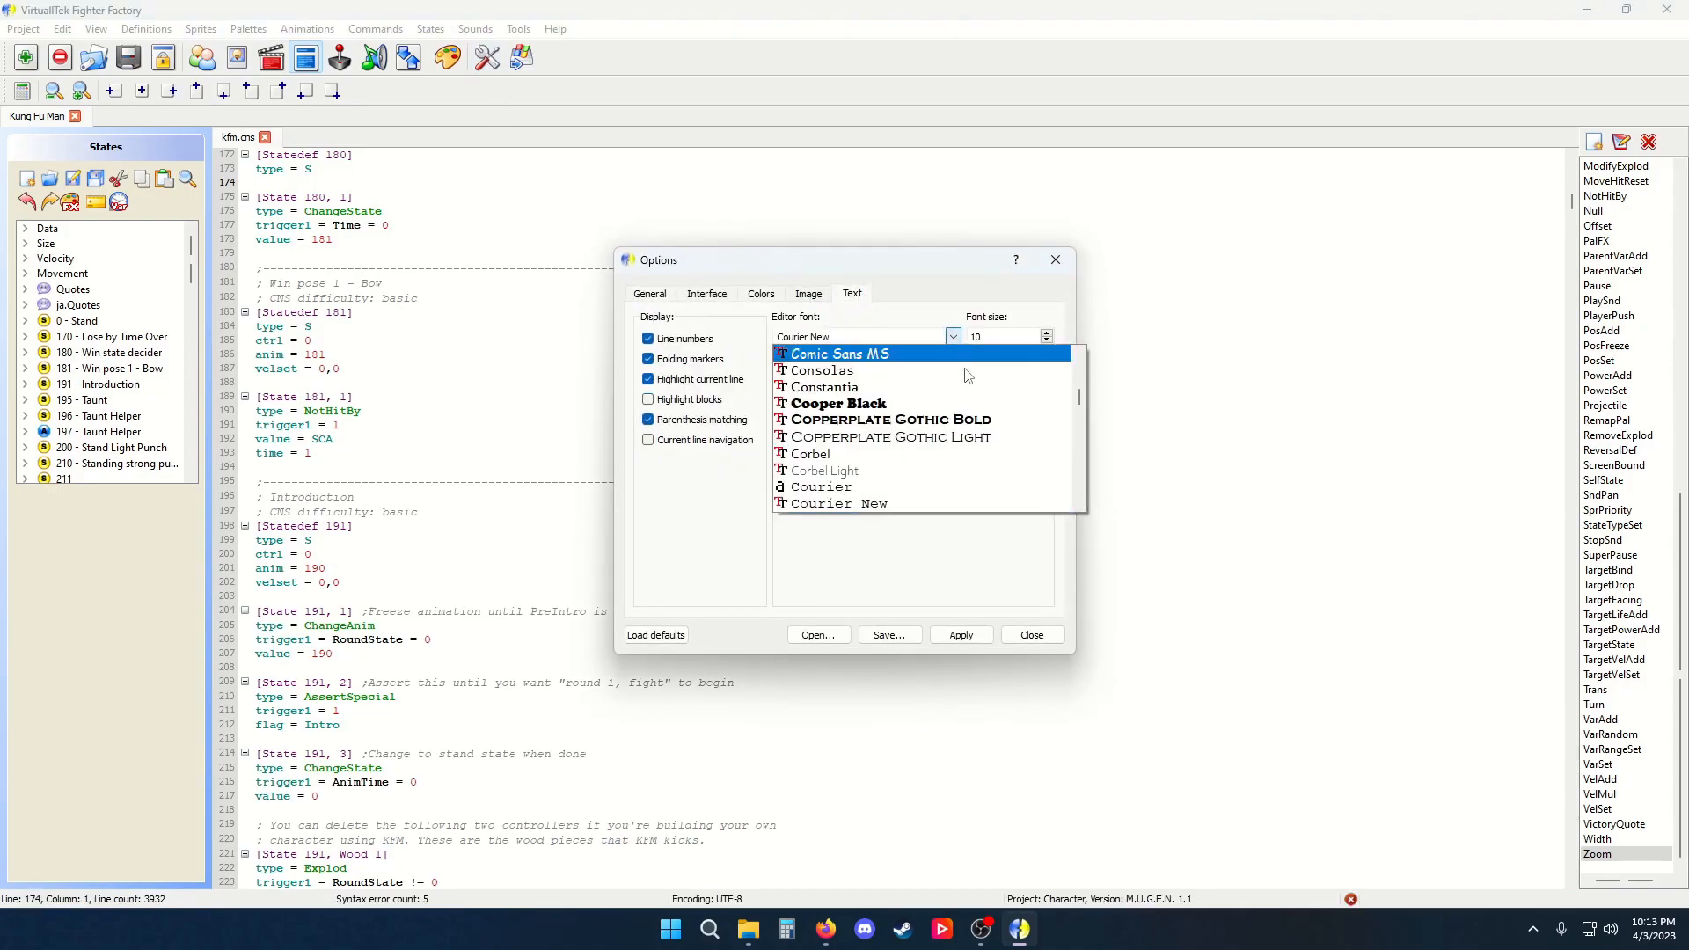
click(955, 353)
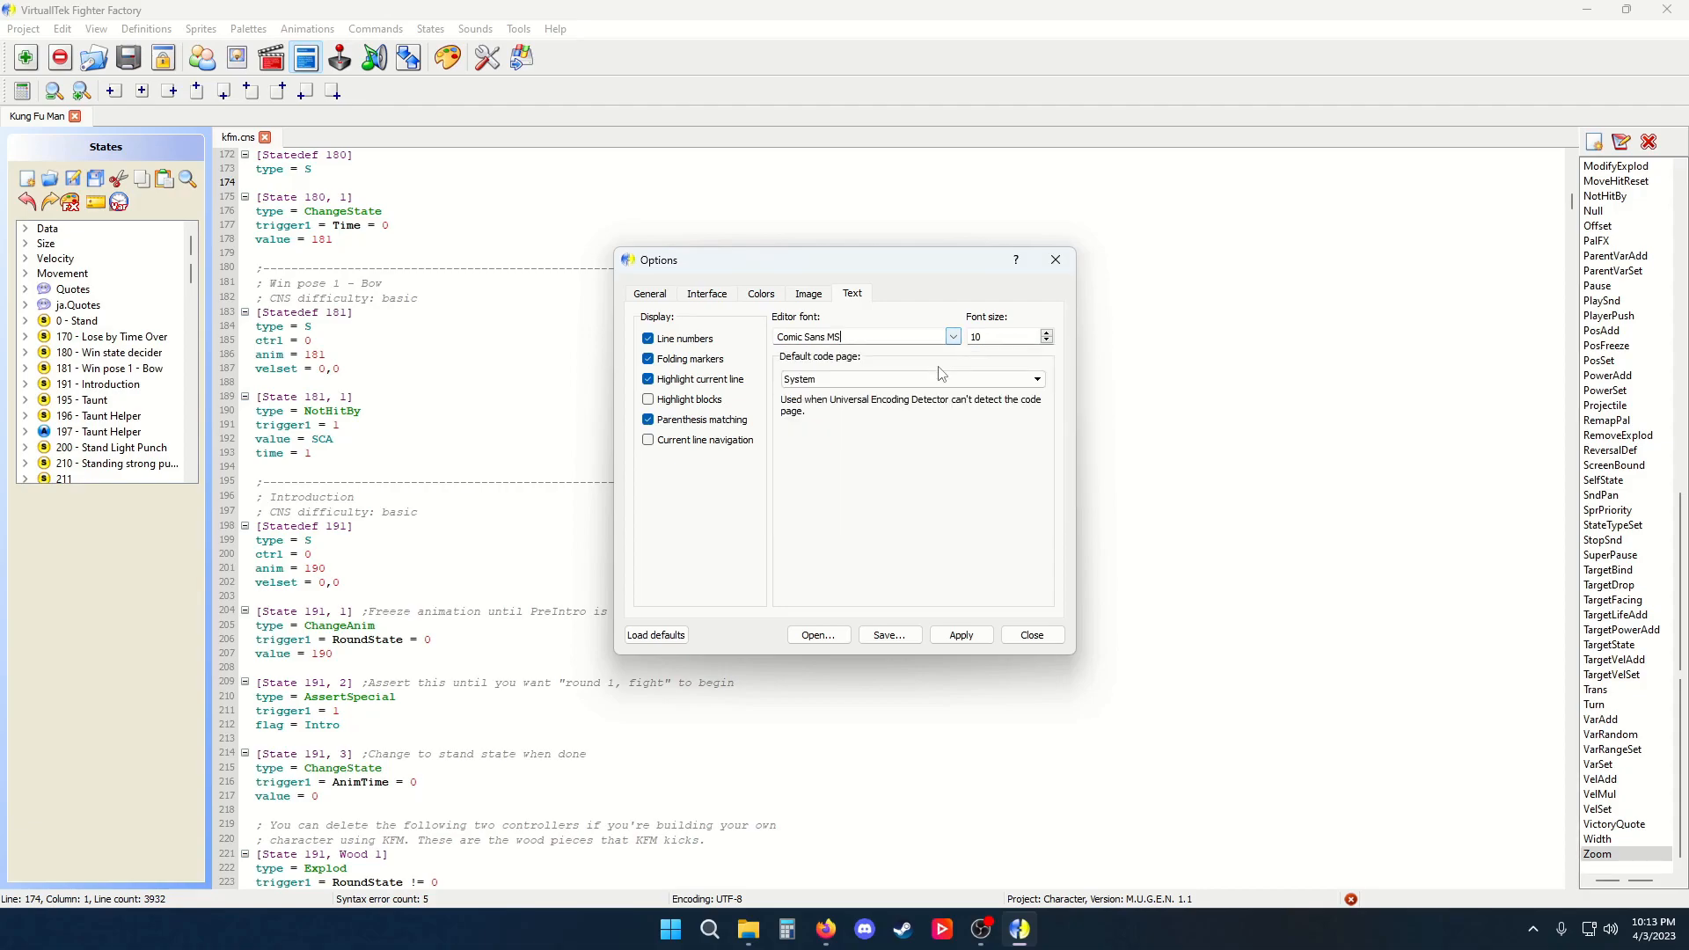
click(1047, 333)
click(1046, 333)
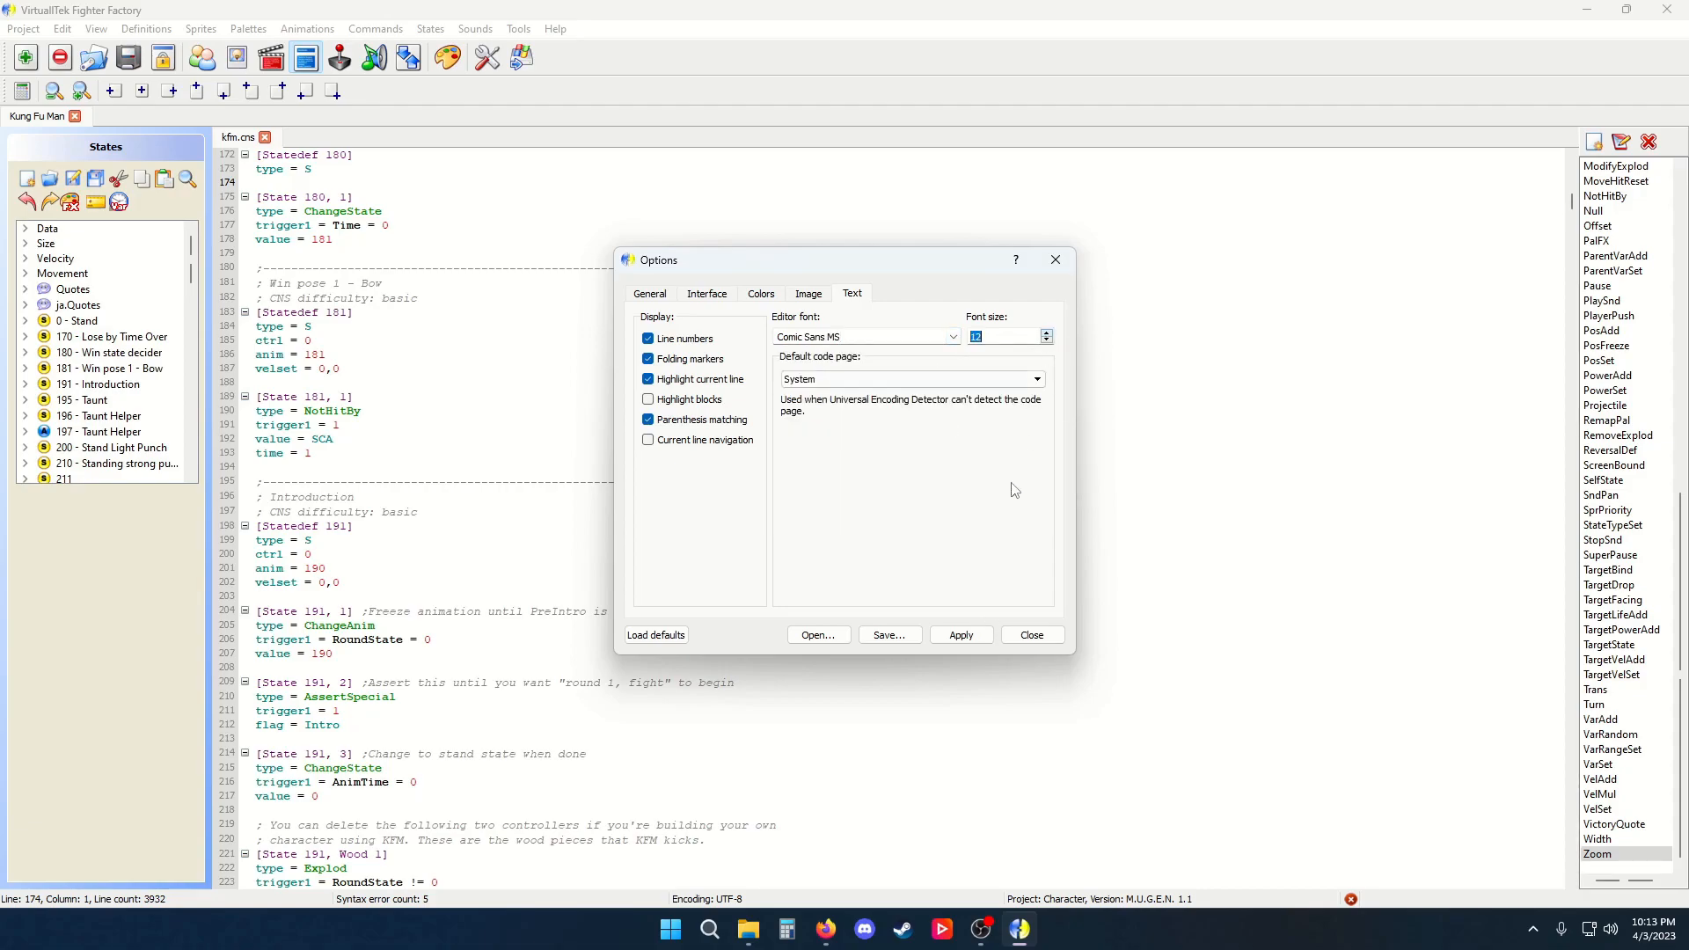
click(961, 635)
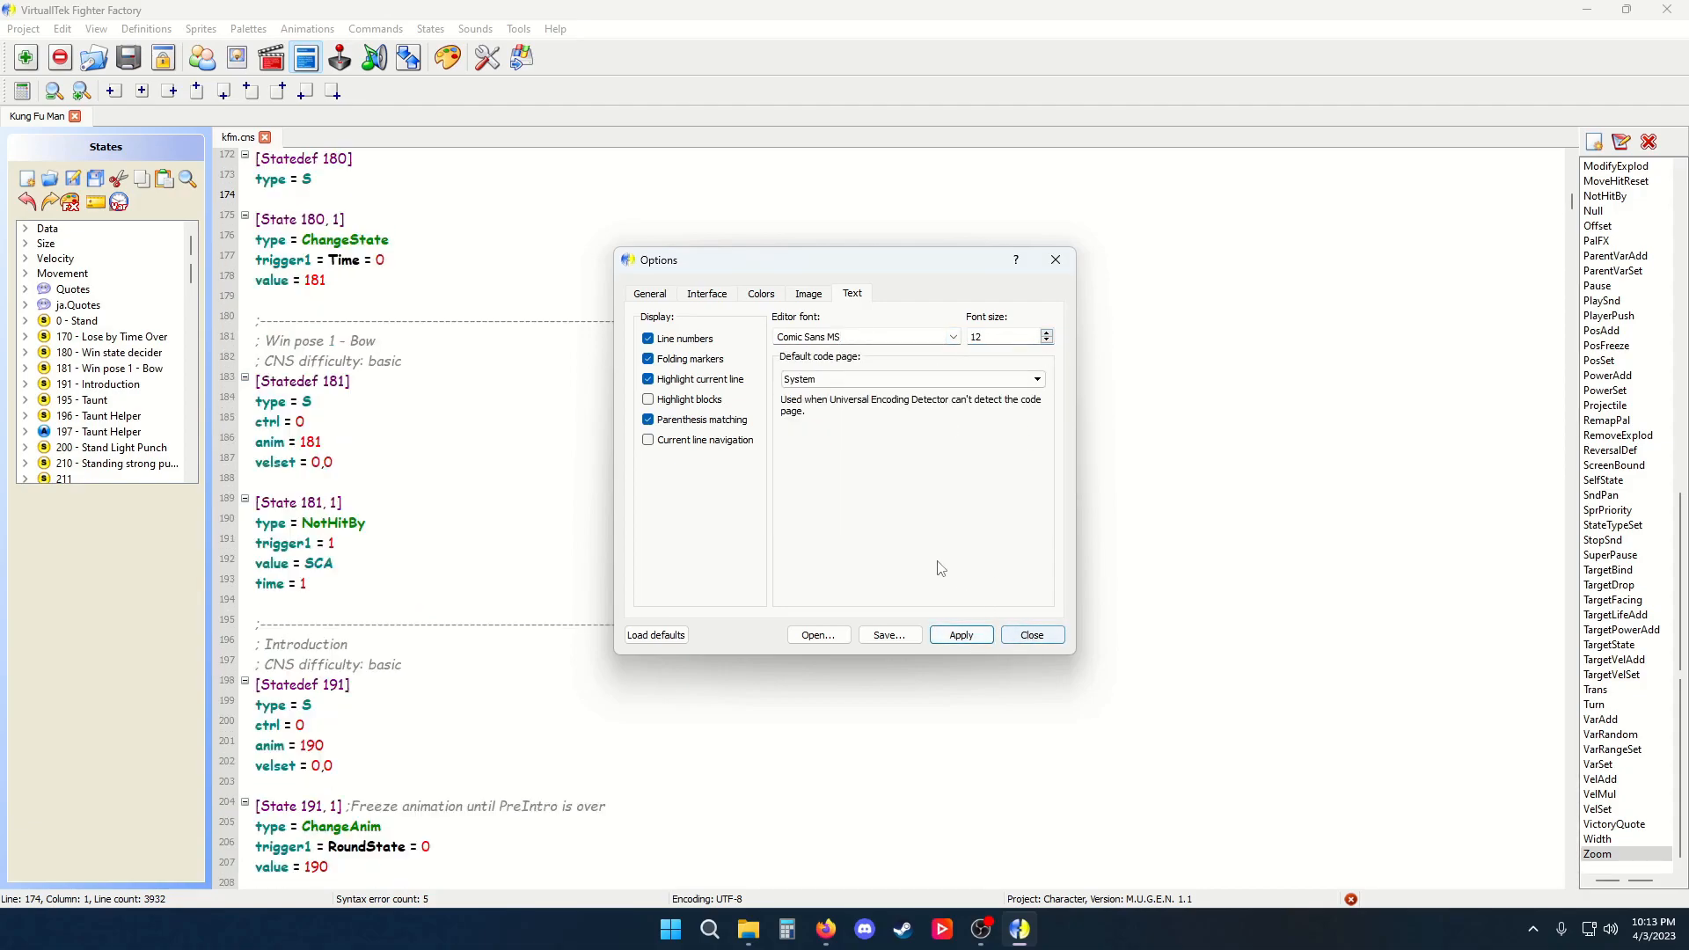
Apply Courier New at size 10 as the editor font
click(952, 337)
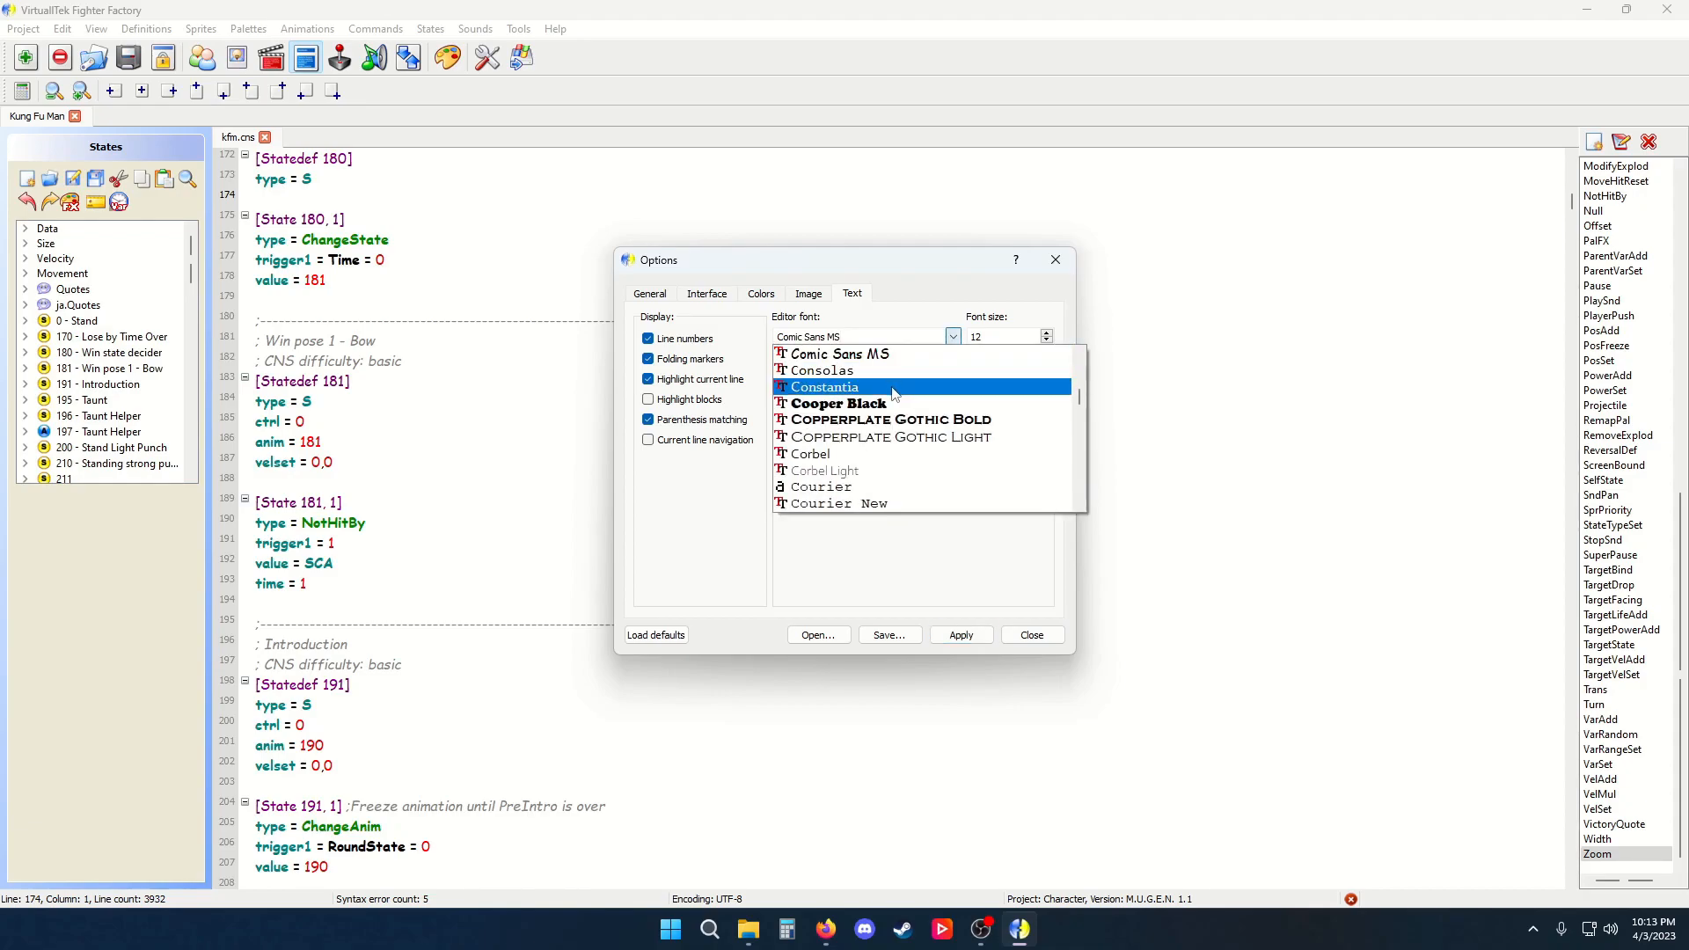
click(884, 503)
click(1046, 342)
click(1046, 341)
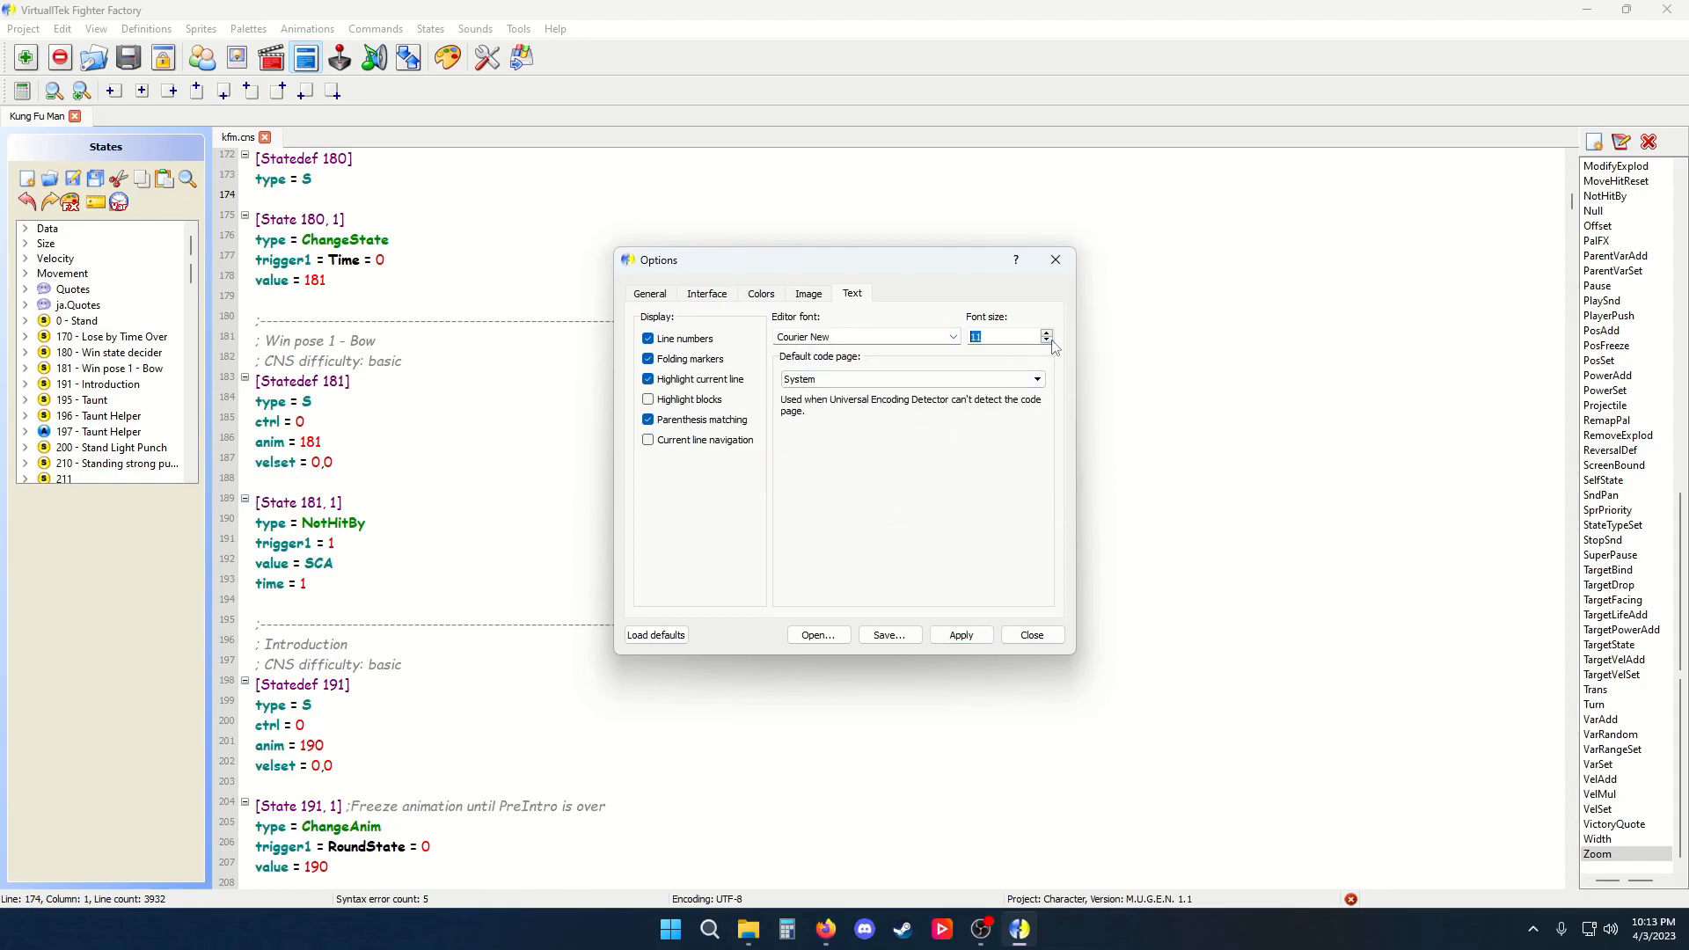
click(974, 636)
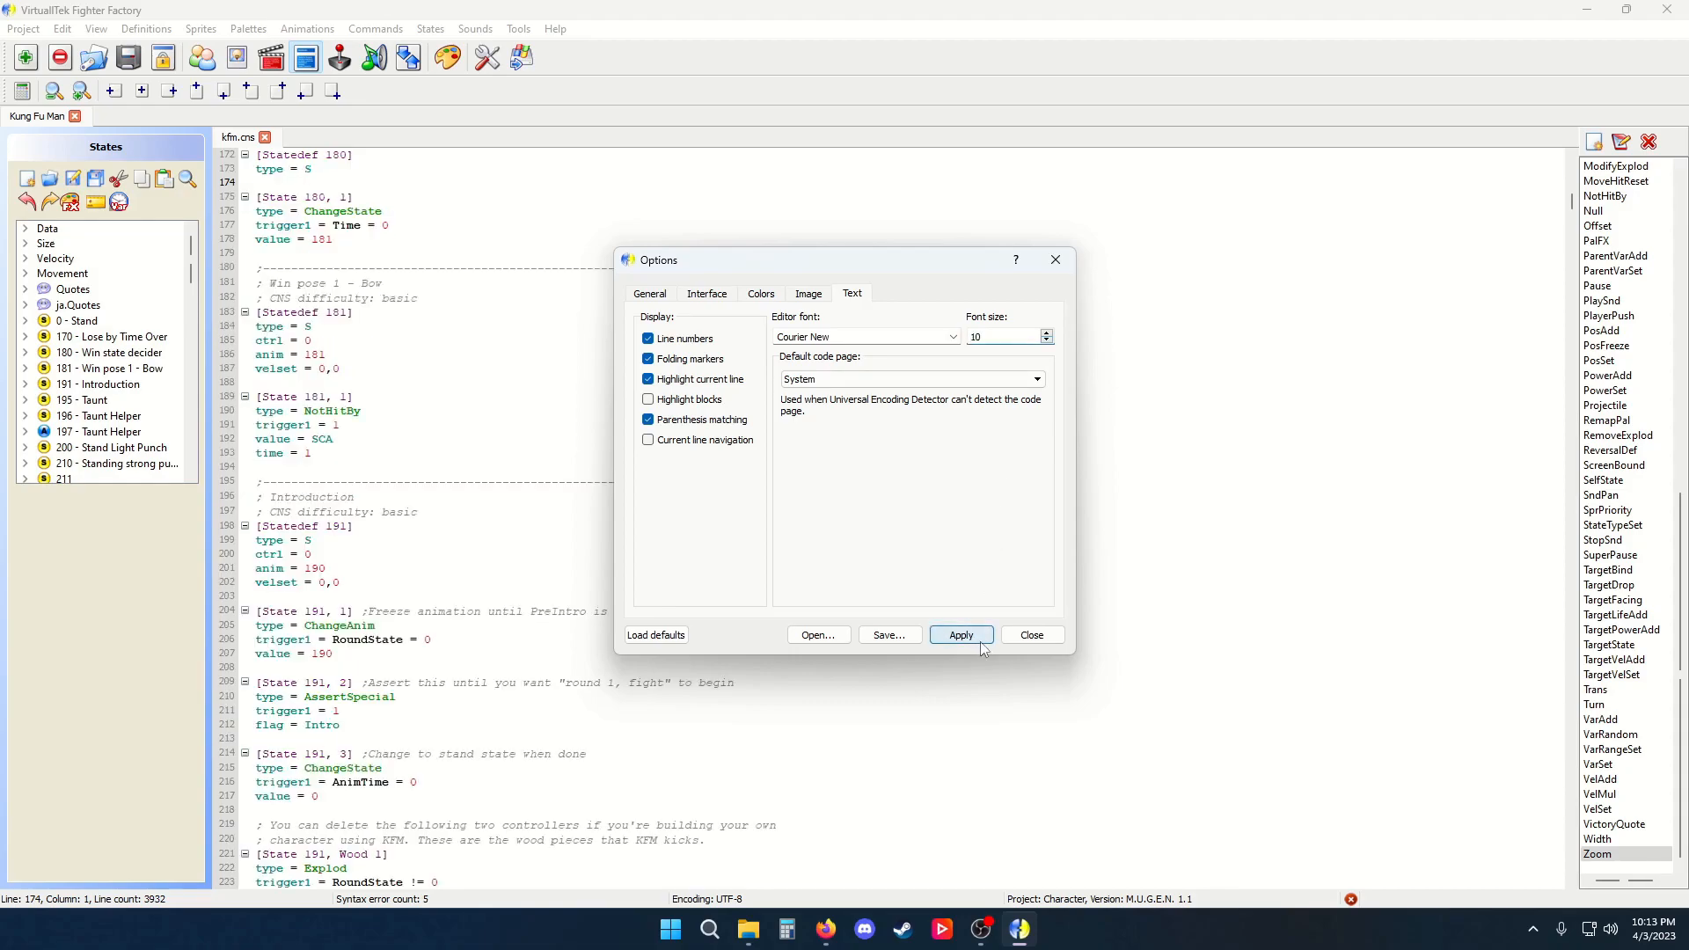
Switch the editor font to Cambria, apply it at size 12, and close Options
click(953, 337)
scroll(1067, 395, up, 8)
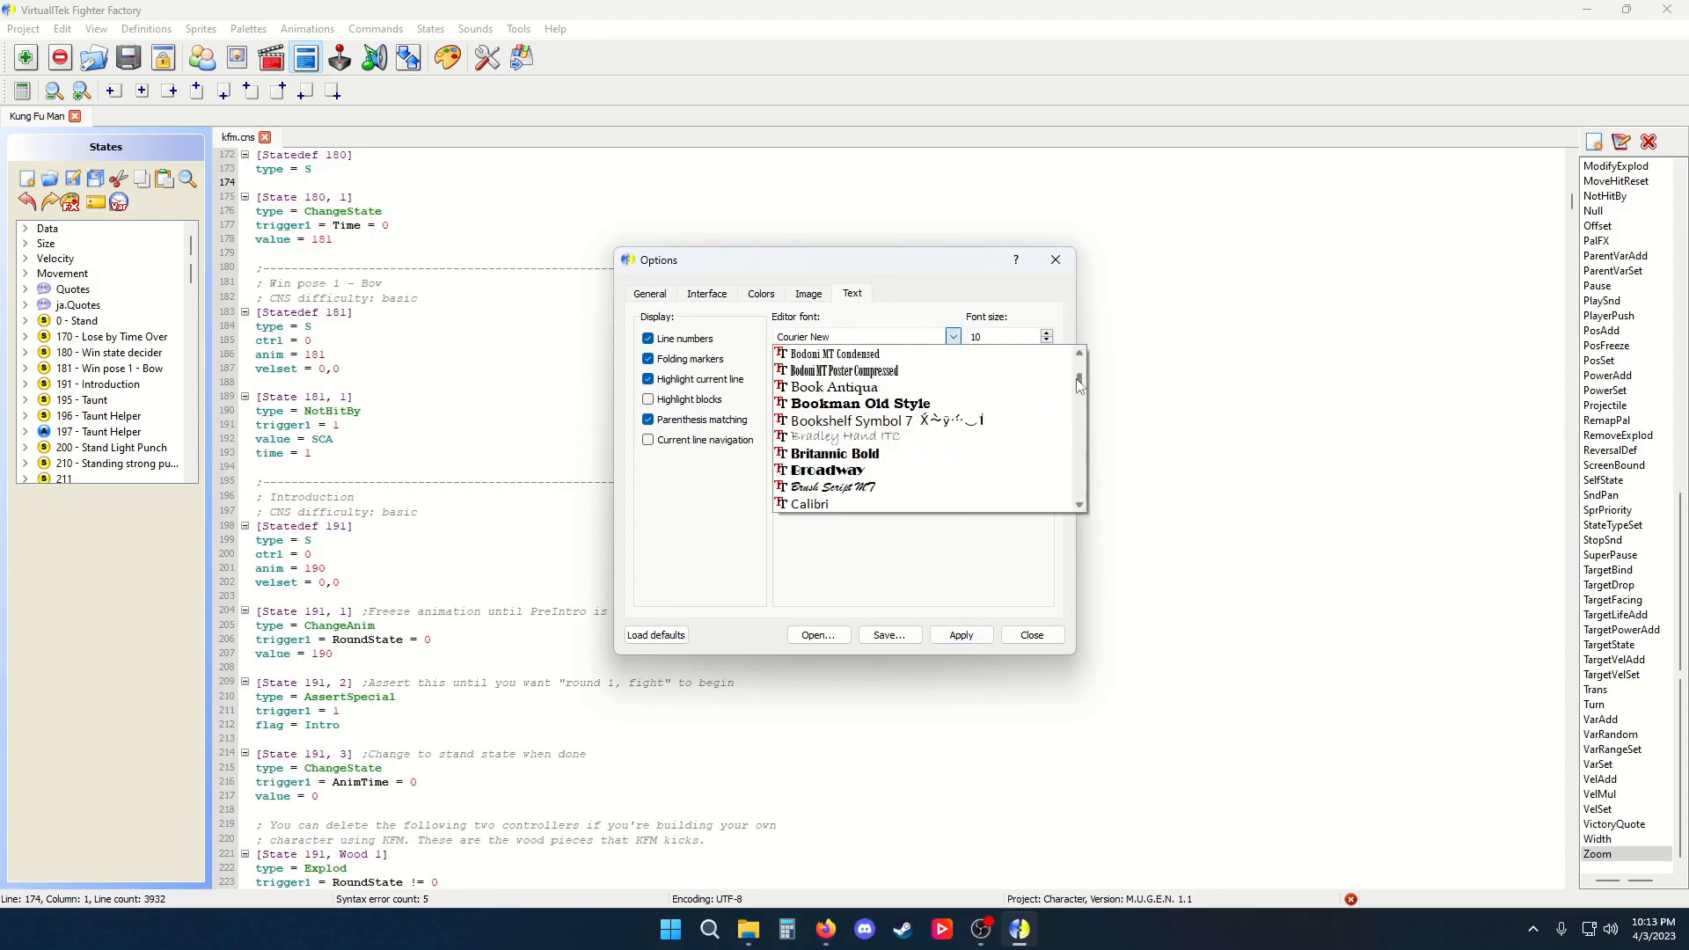
click(925, 472)
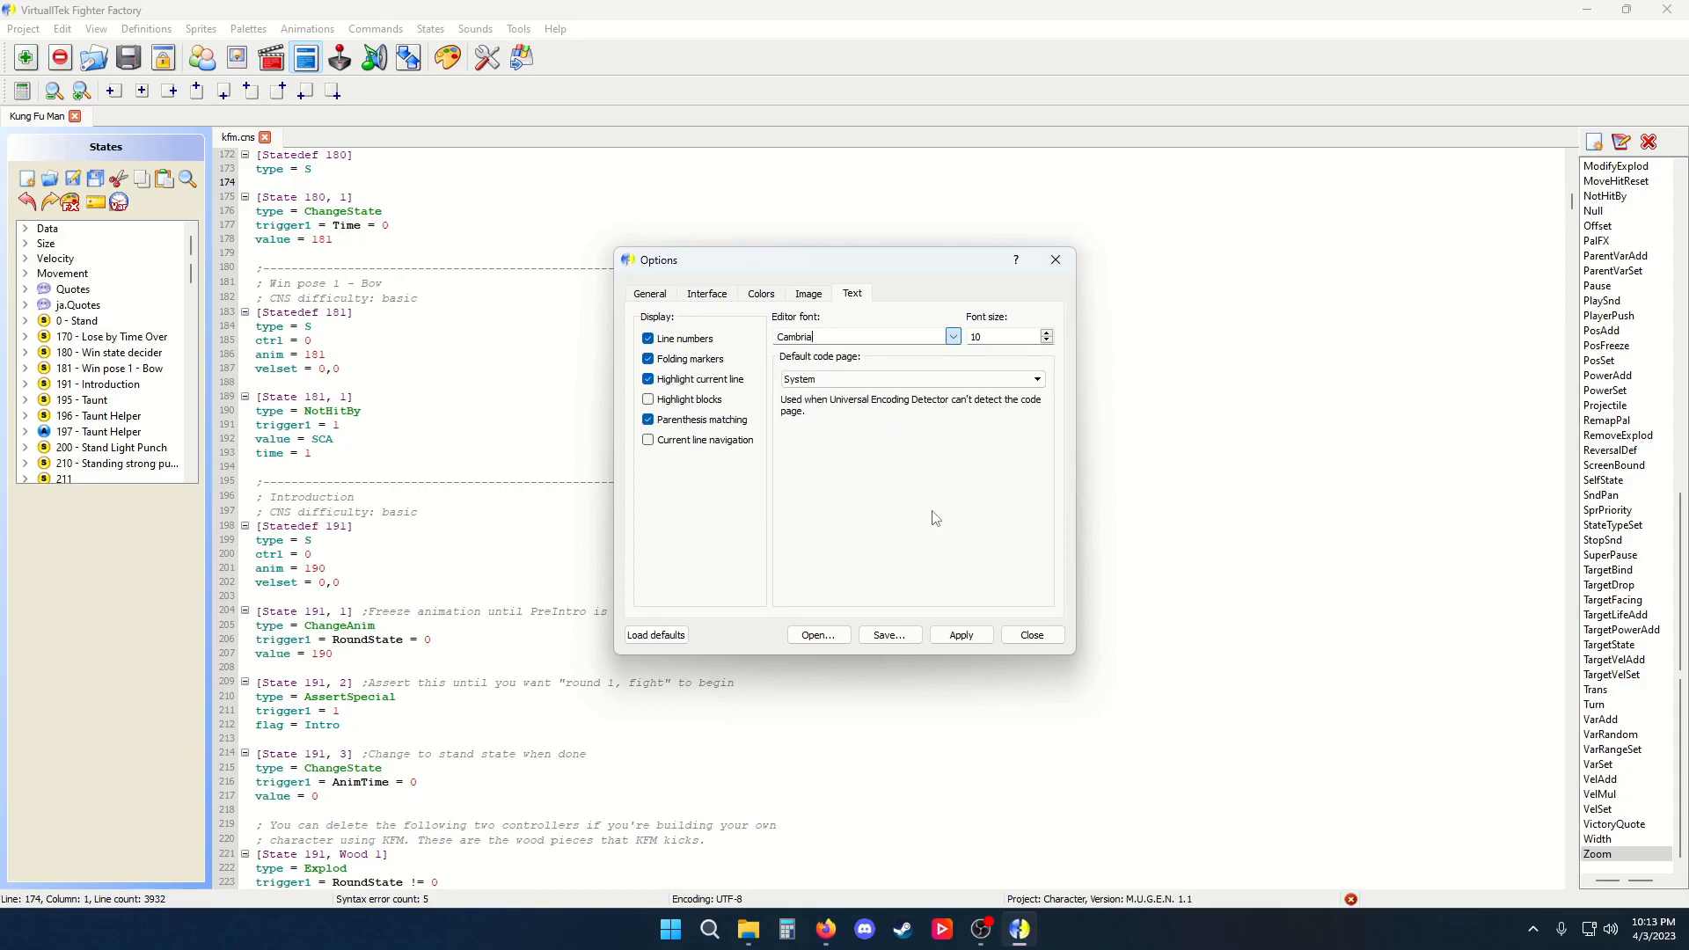
click(971, 635)
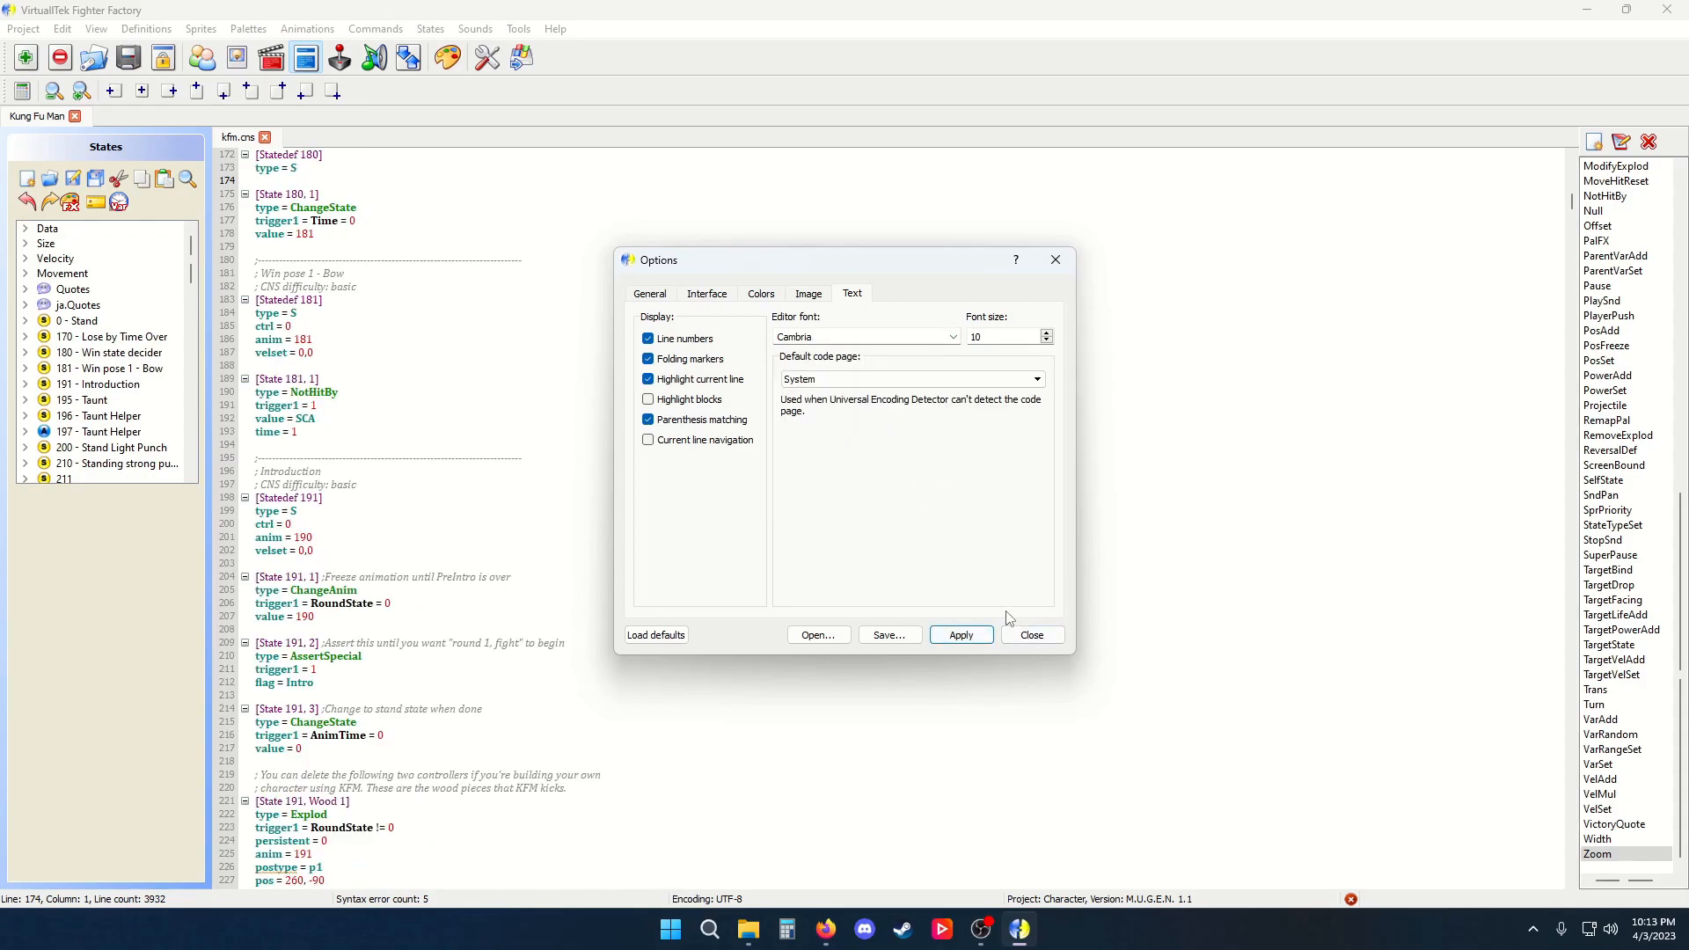
click(1046, 333)
click(1047, 332)
click(963, 635)
click(1032, 635)
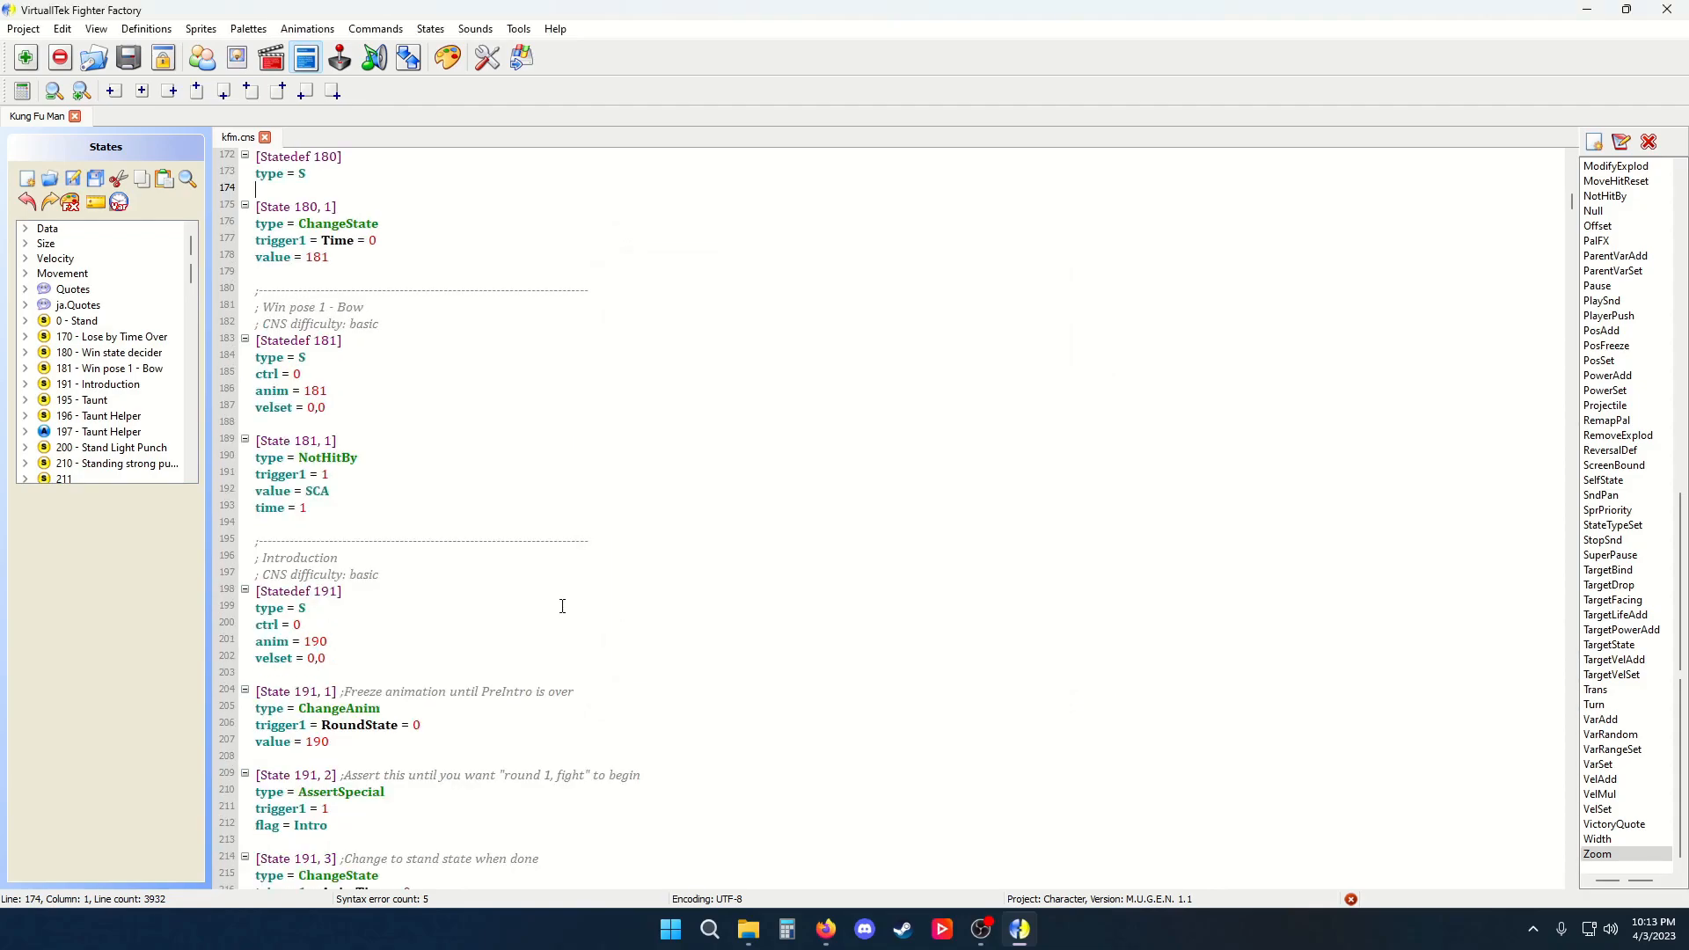
Reopen Options, look through the Text, Interface and General tabs, and close it
scroll(528, 571, down, 8)
scroll(497, 471, down, 4)
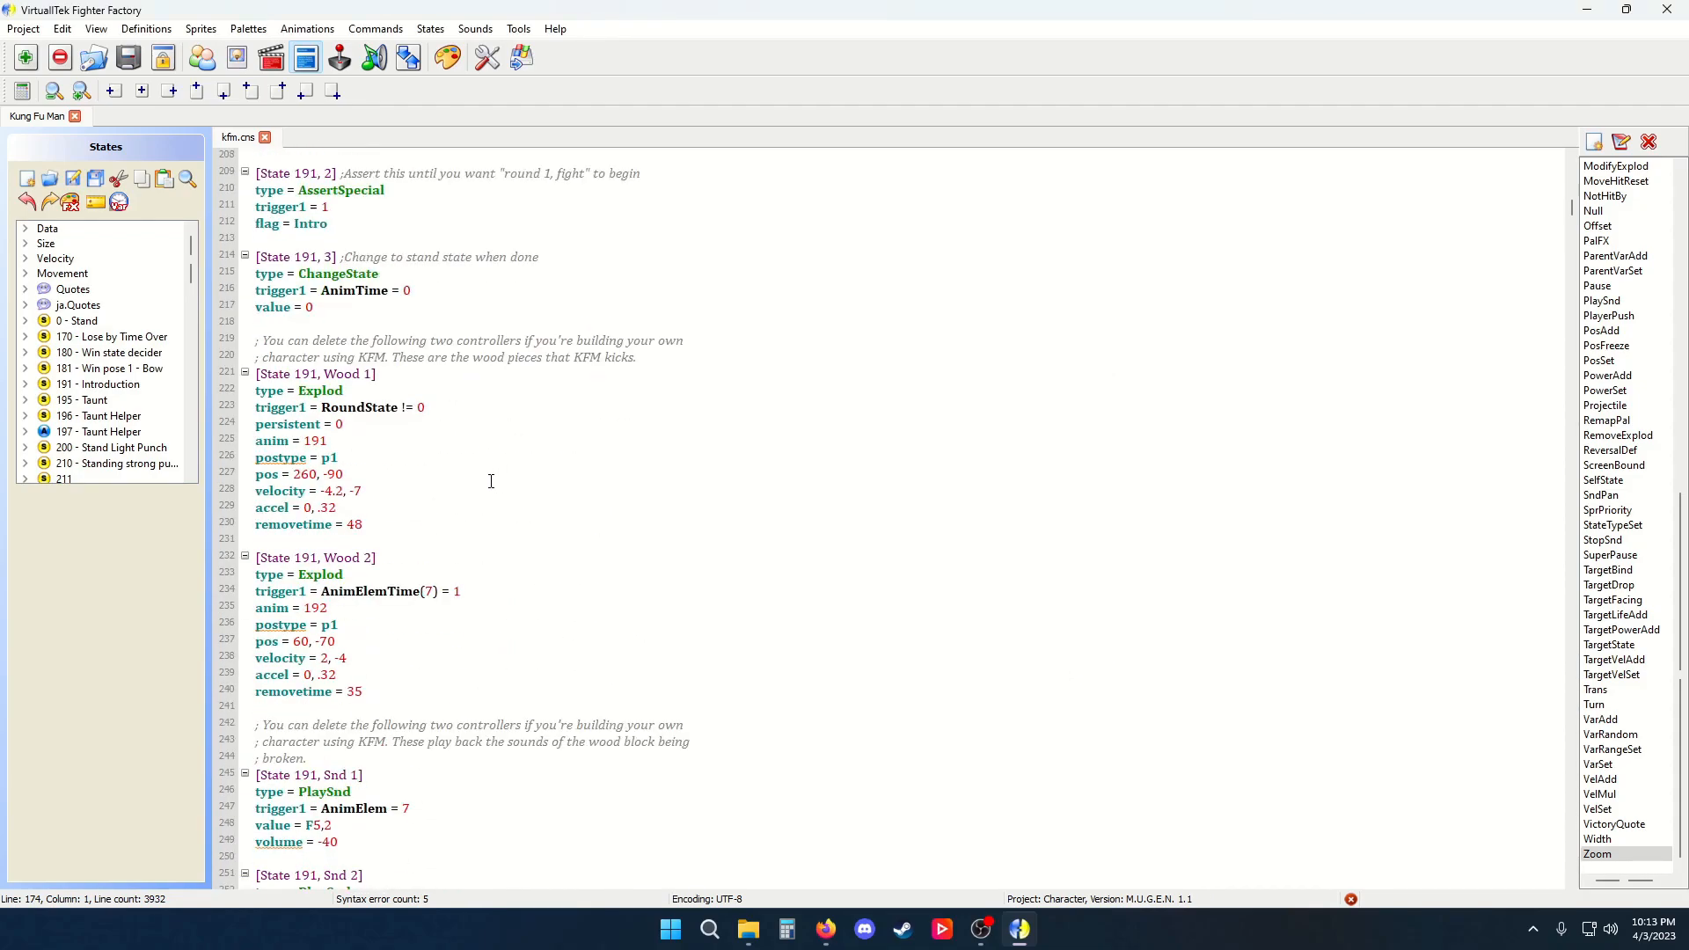
scroll(490, 482, up, 1)
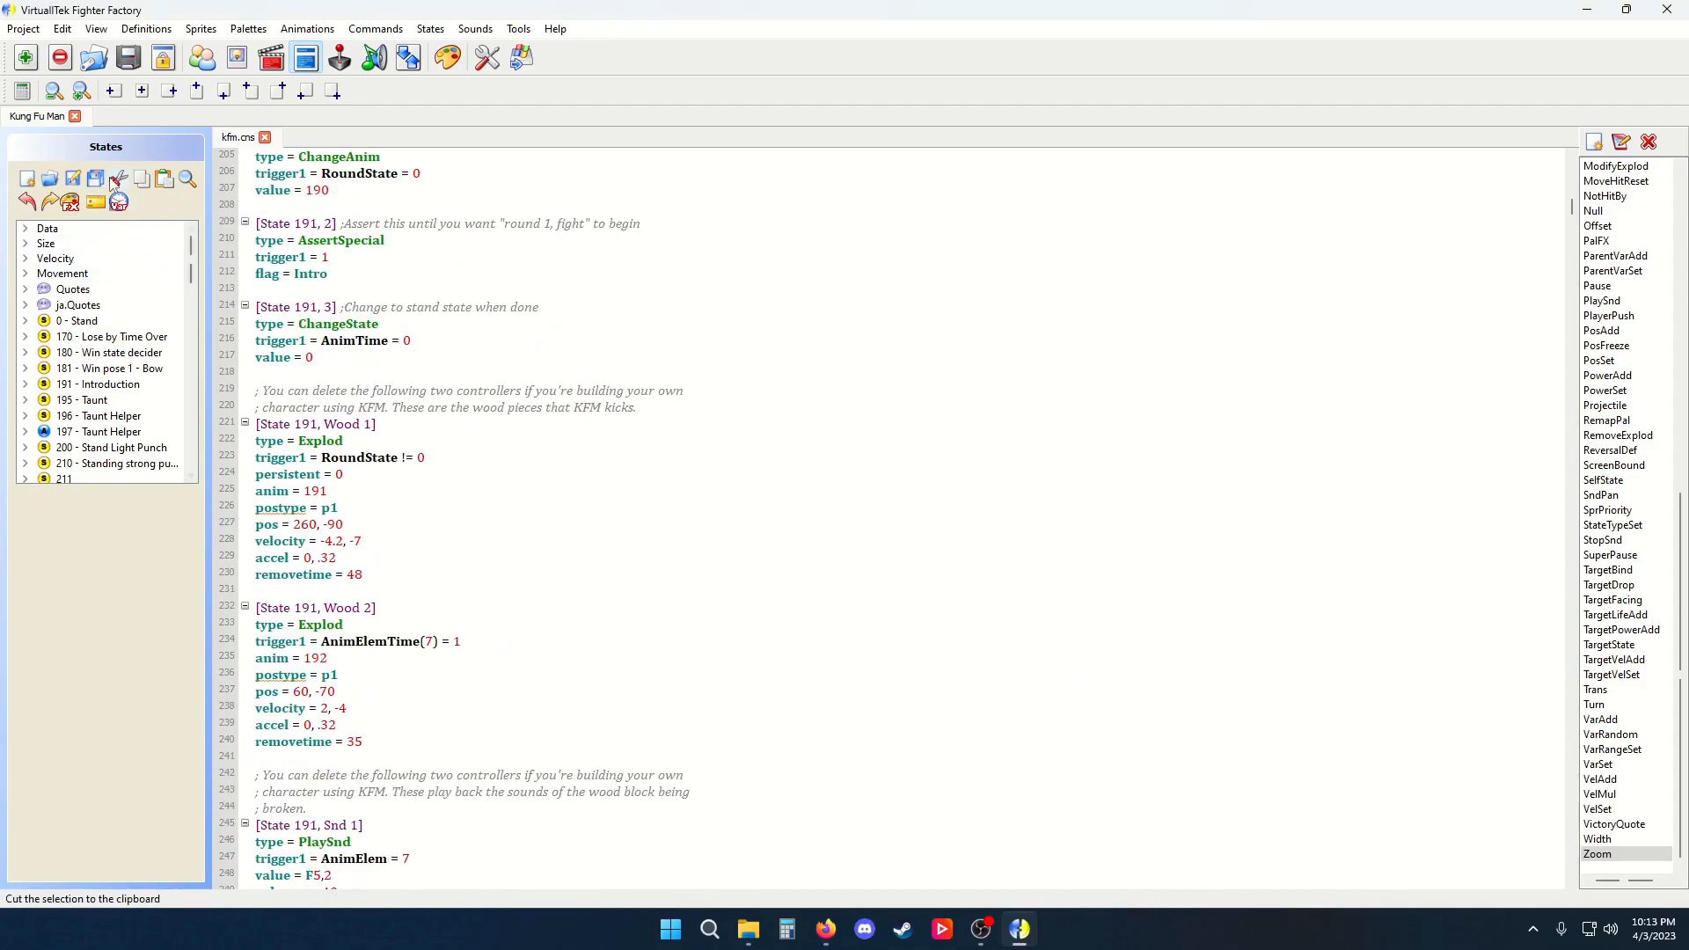
click(487, 57)
click(852, 295)
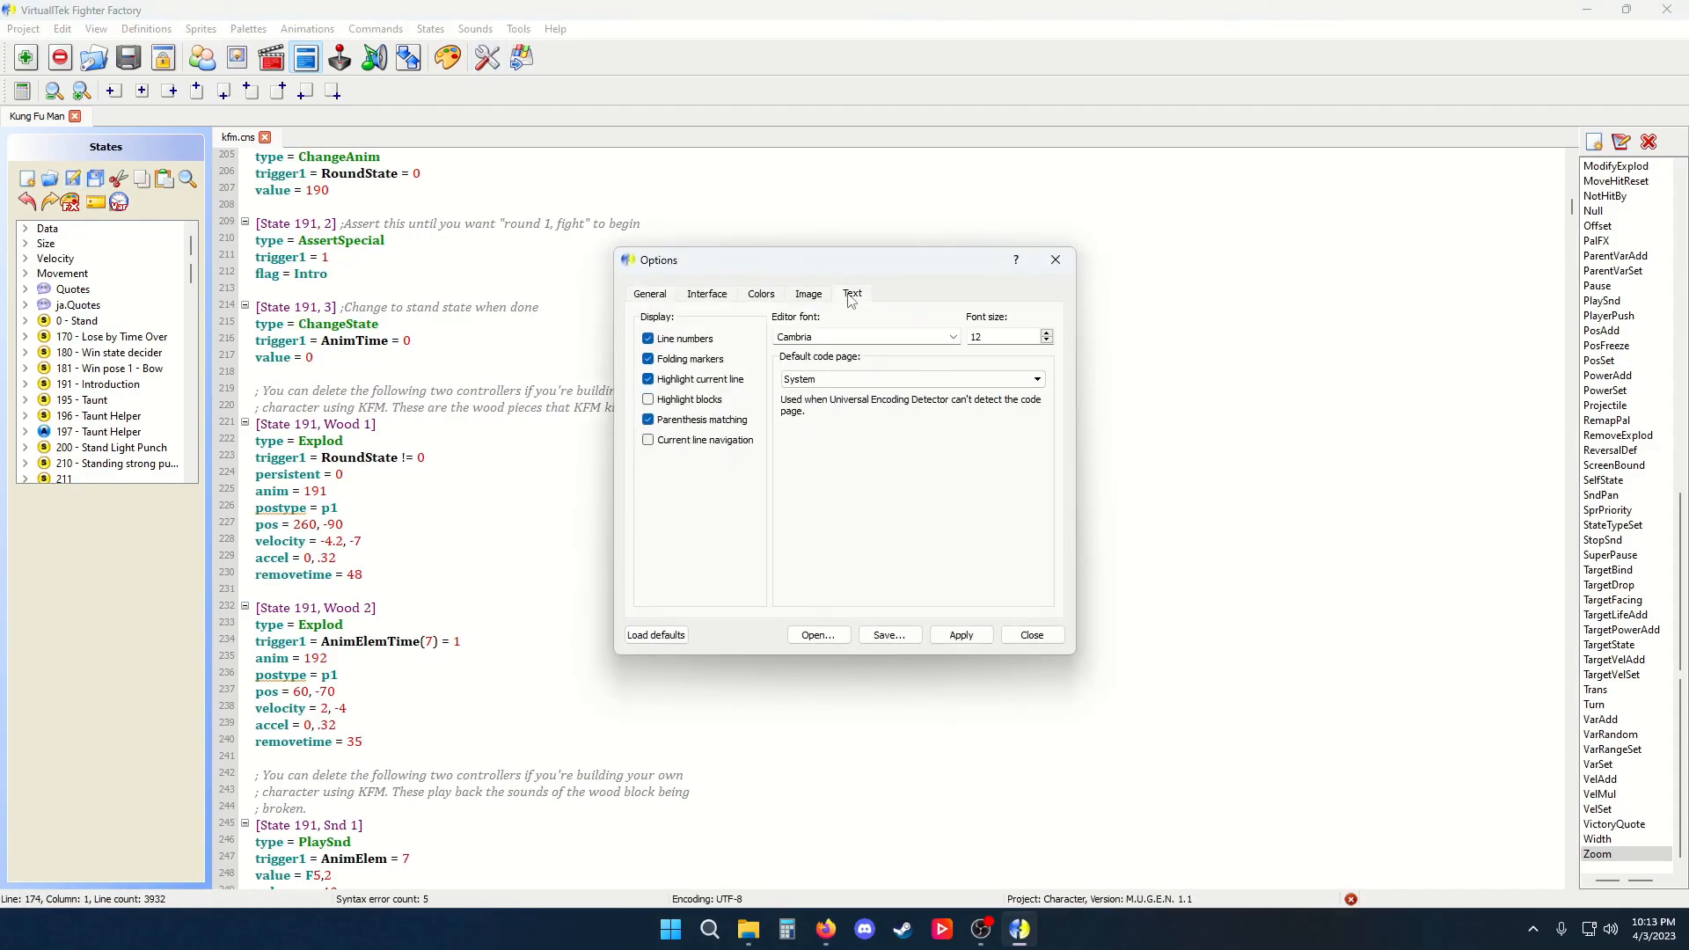
click(693, 295)
click(864, 294)
click(651, 295)
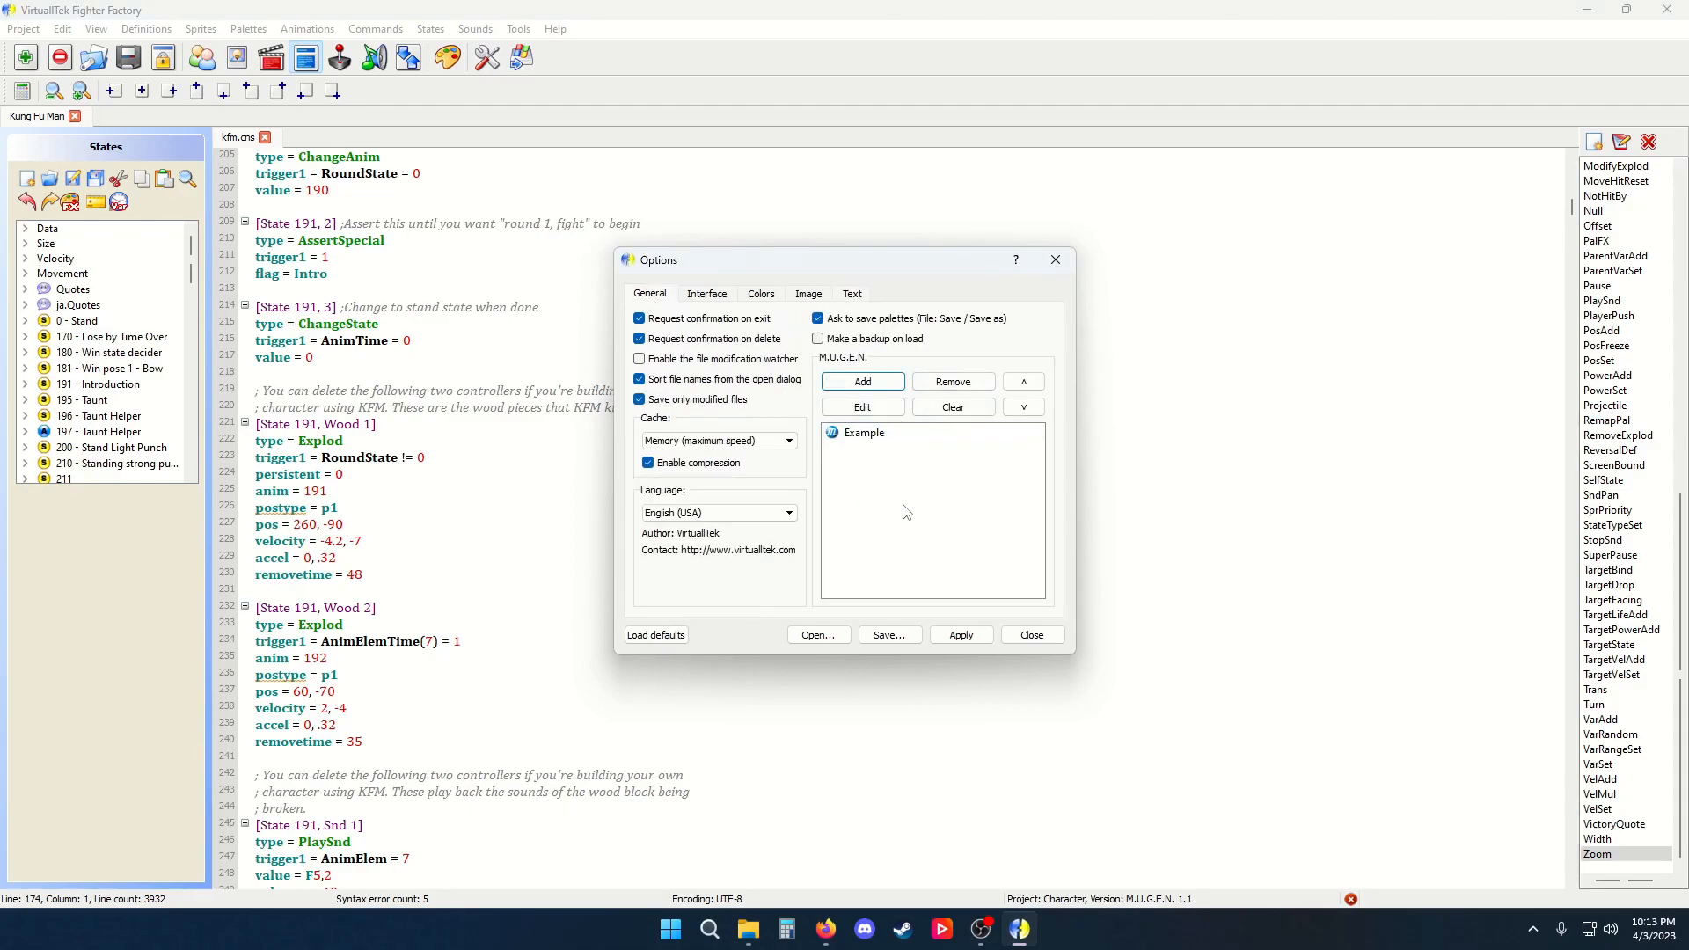
click(1031, 634)
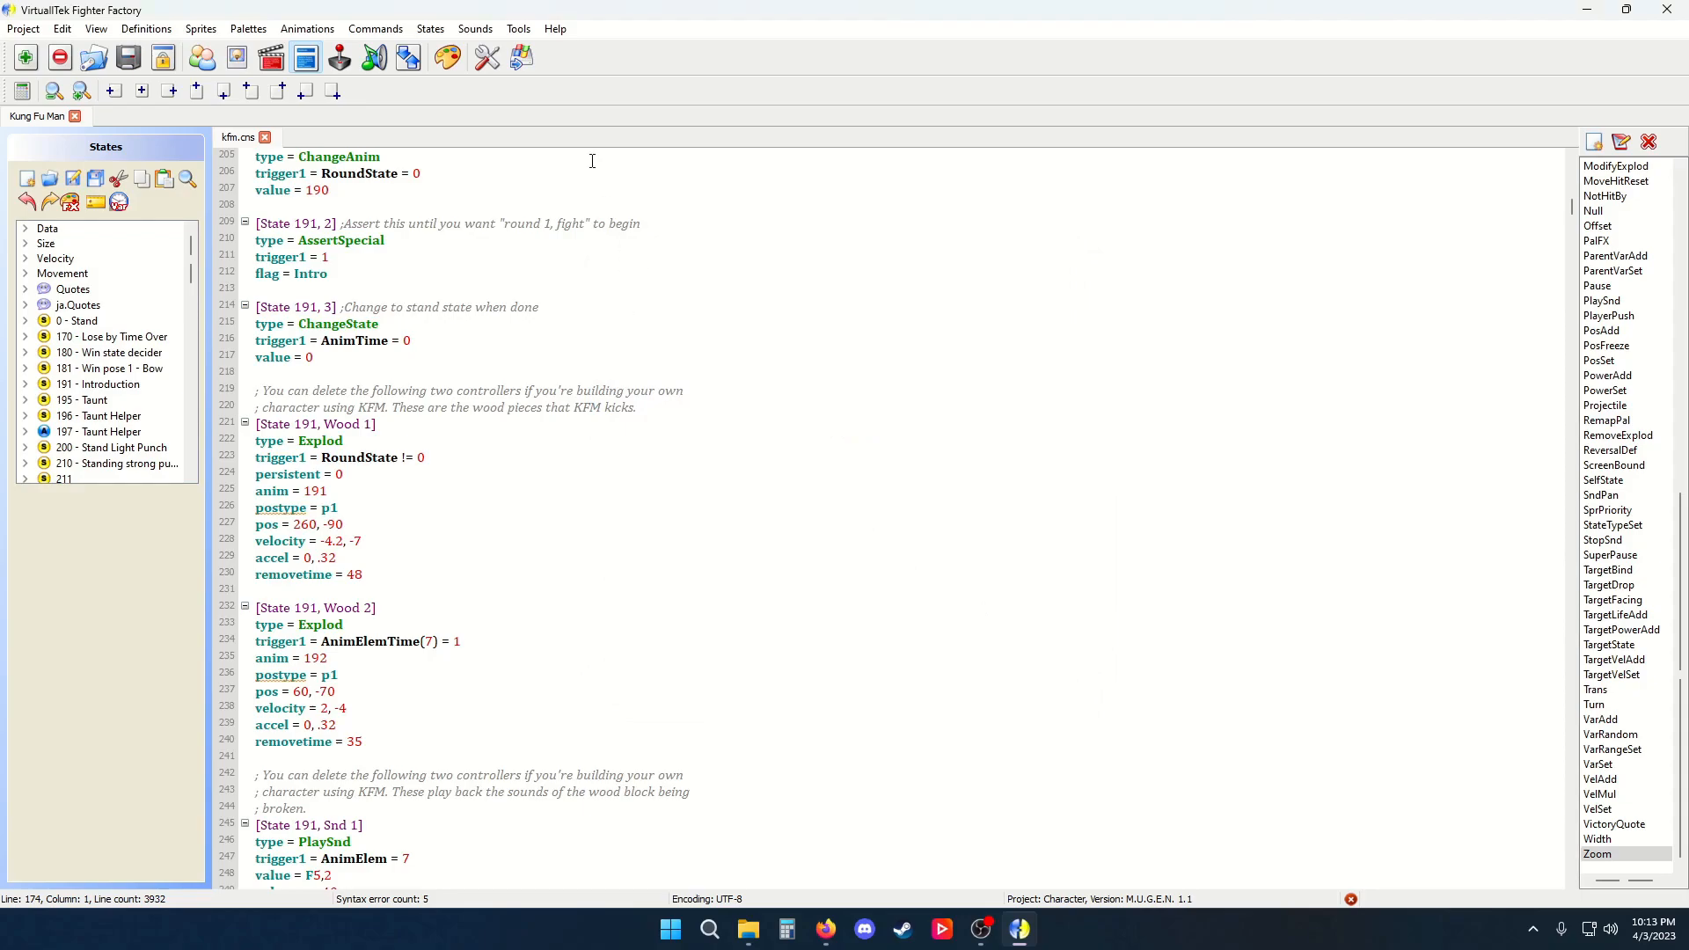
Test-run the project in M.U.G.E.N and close the game window
click(521, 58)
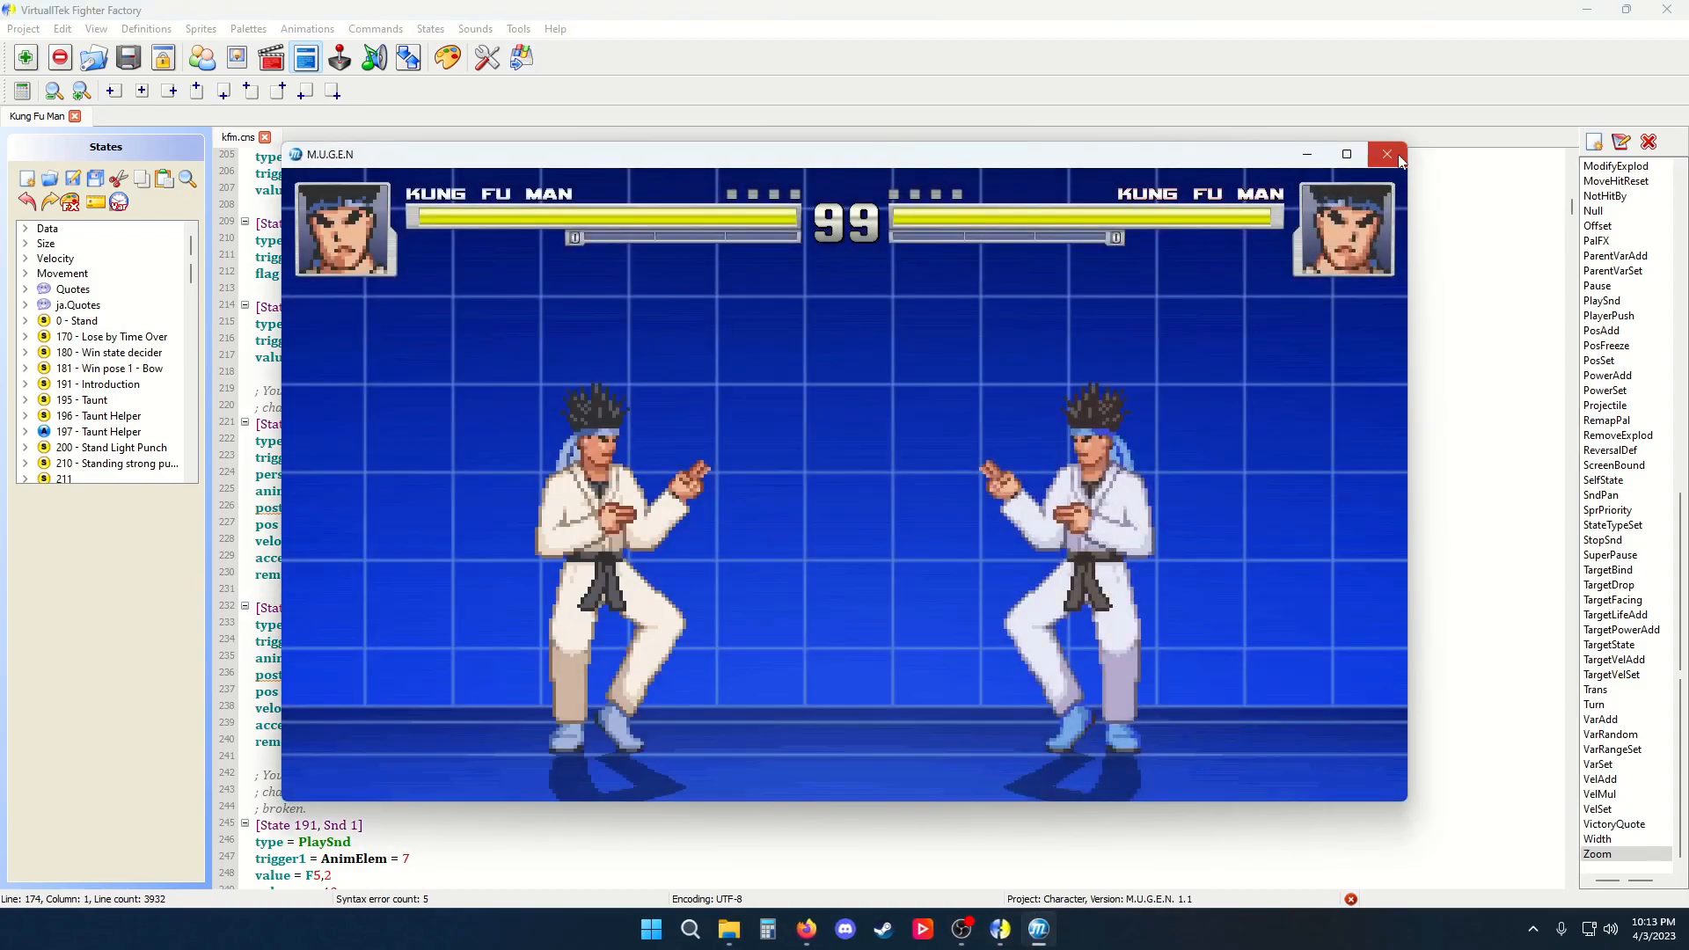
click(1397, 159)
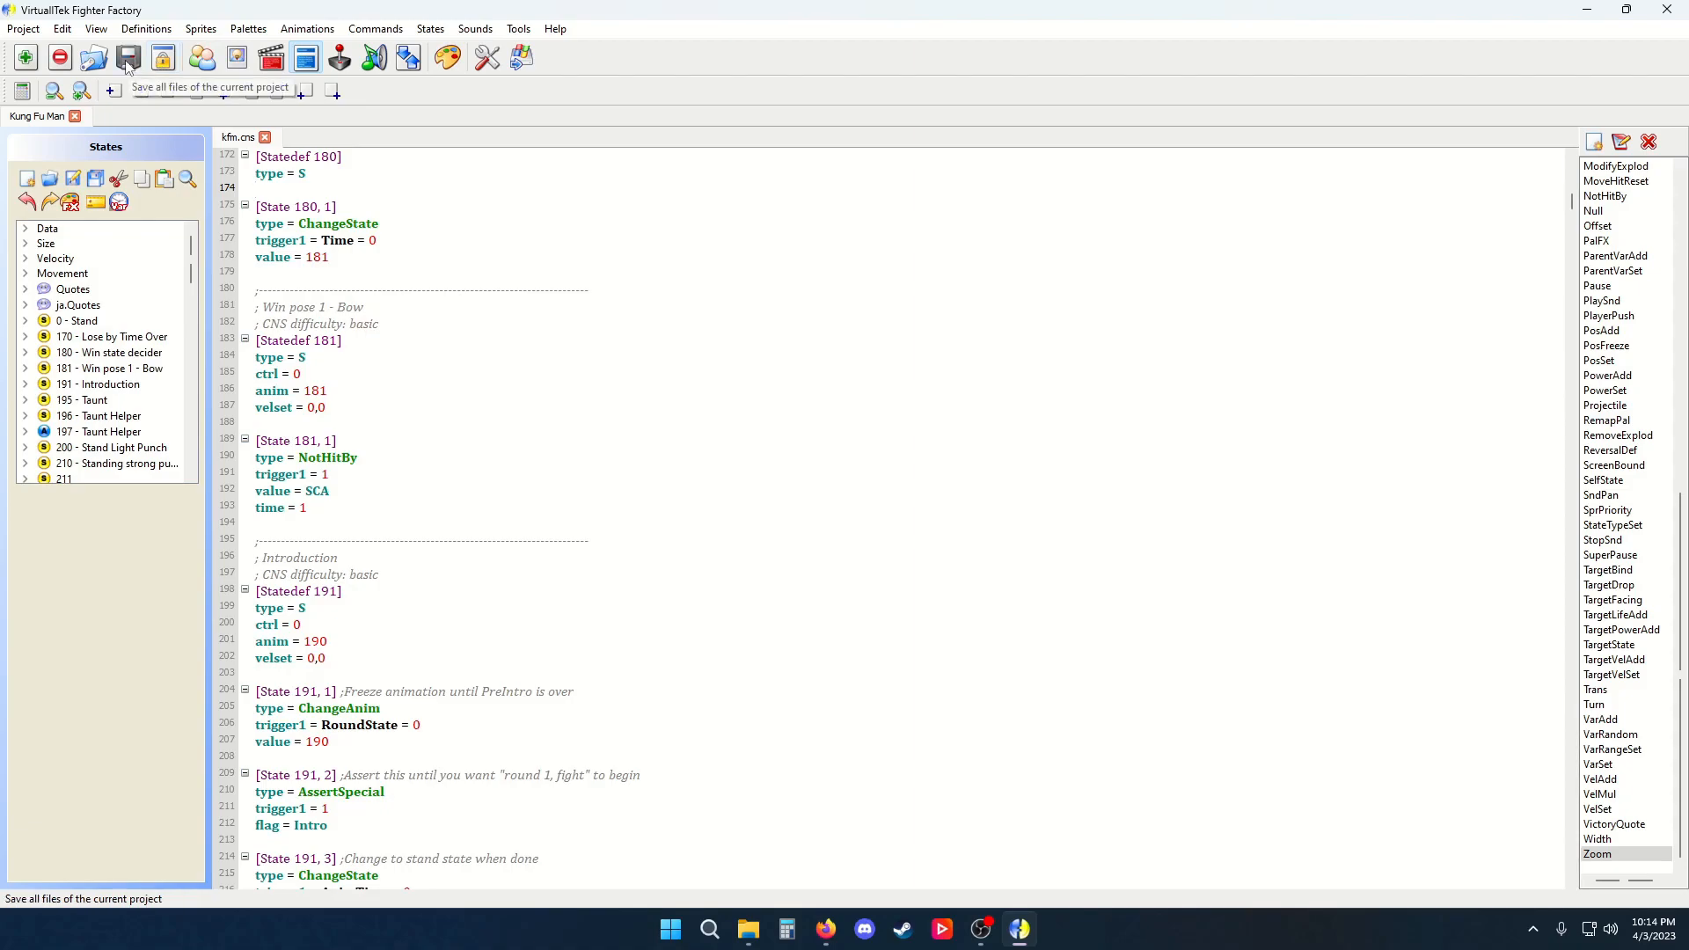
click(23, 29)
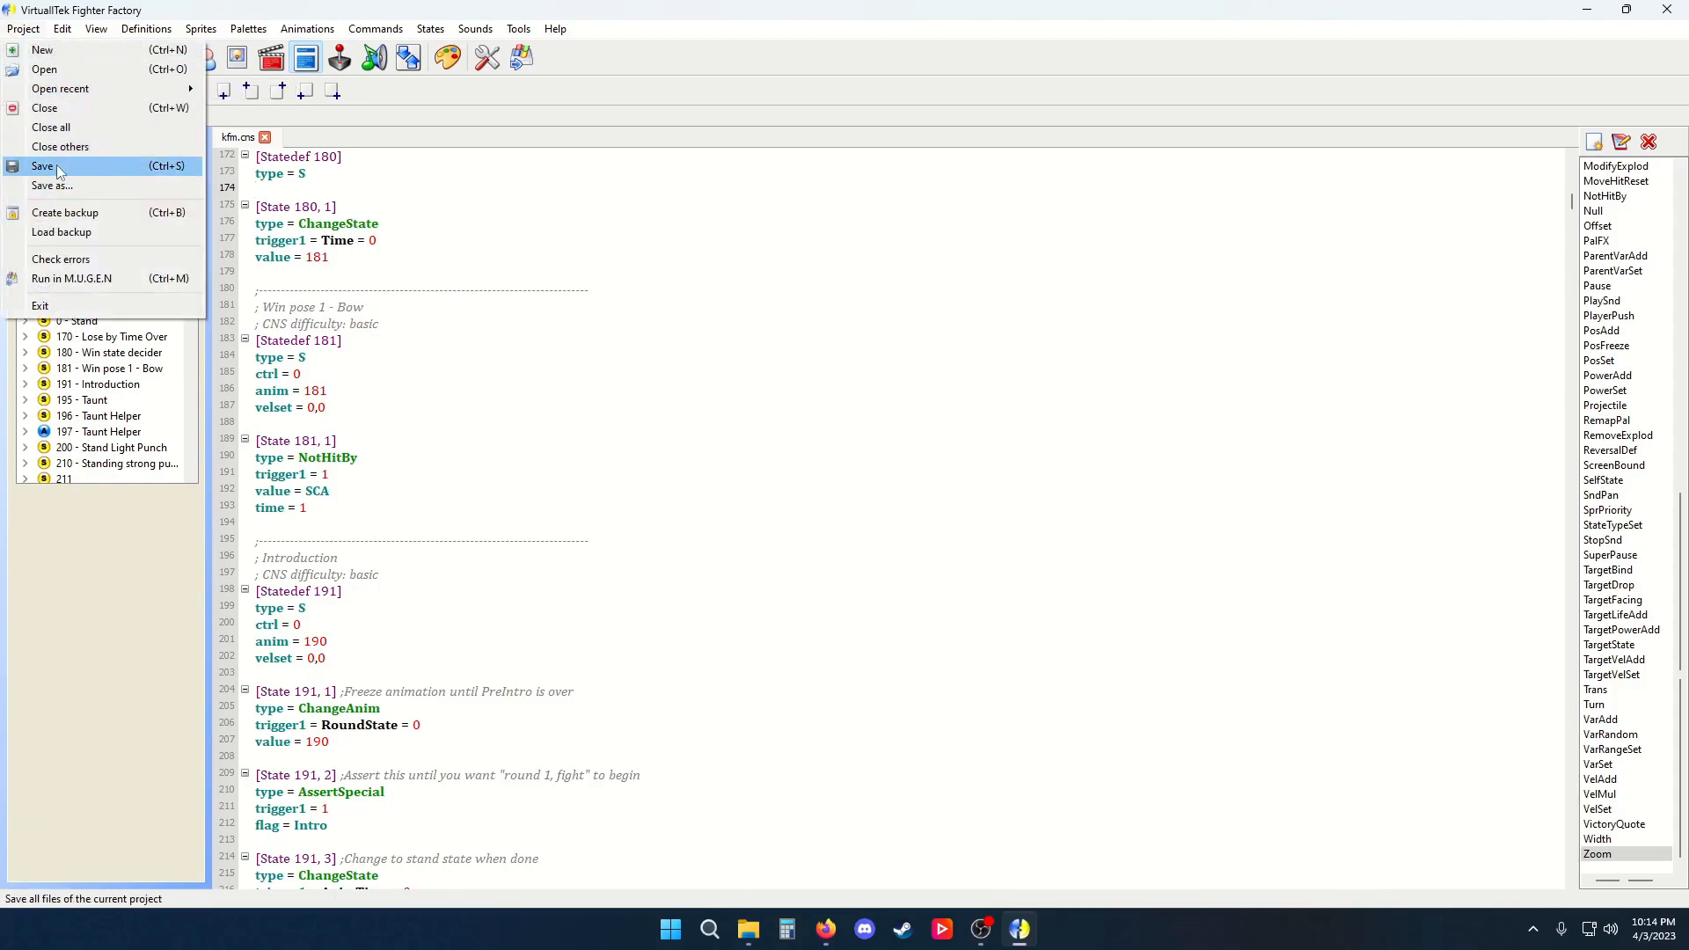
click(165, 9)
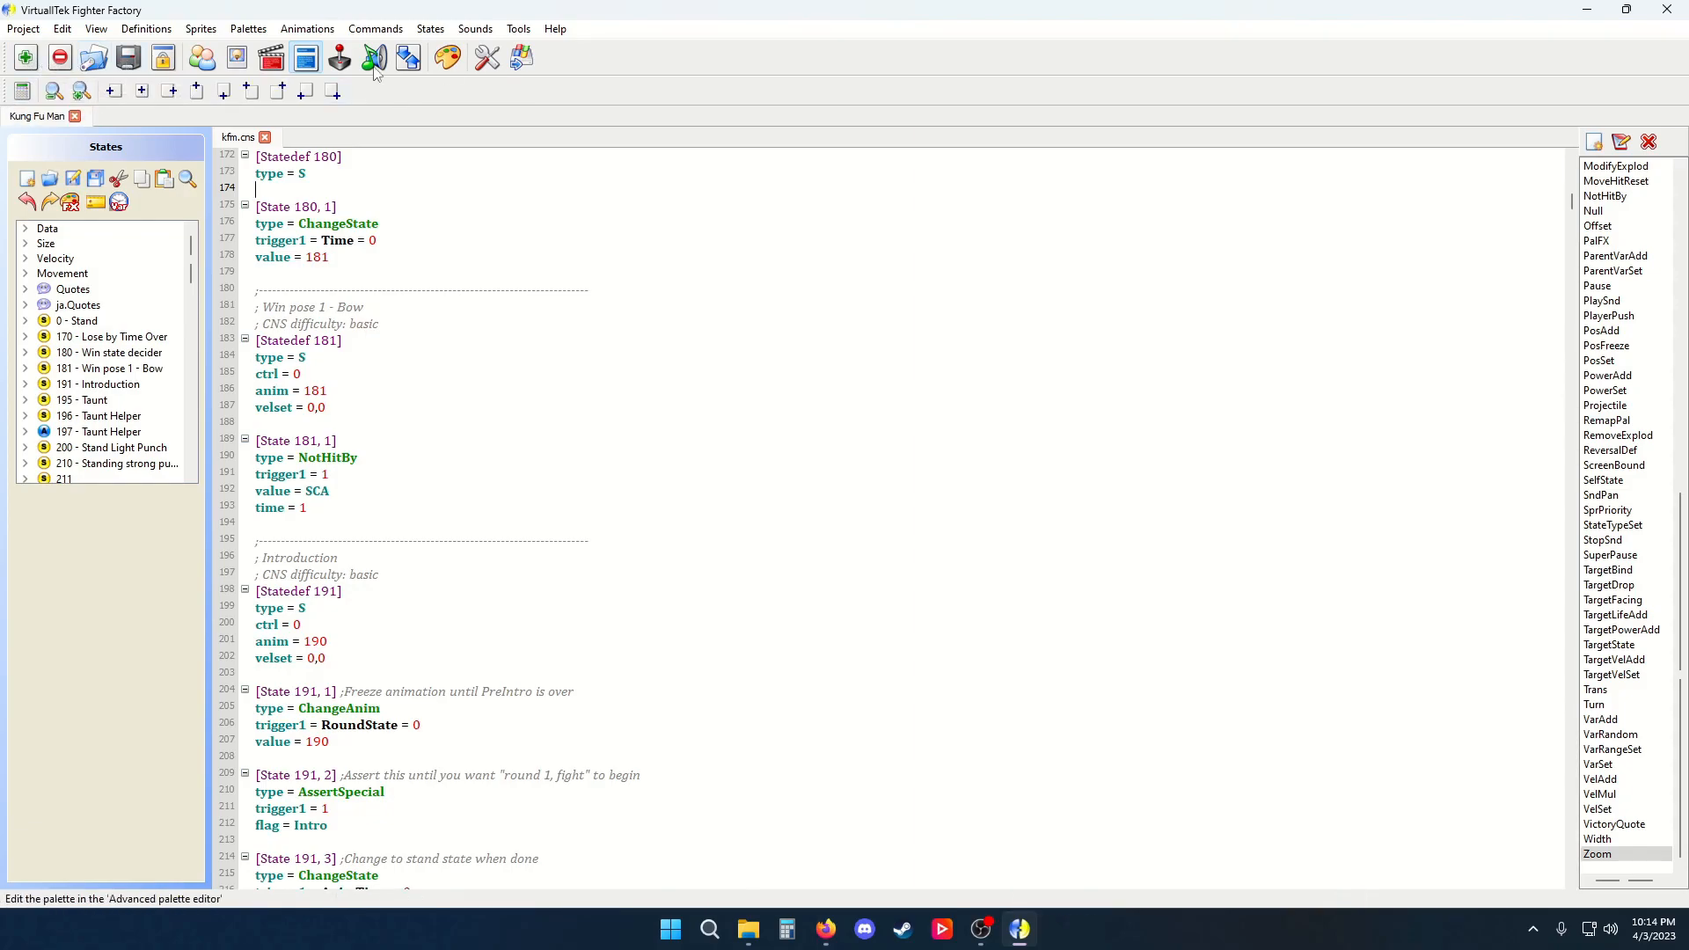
click(533, 31)
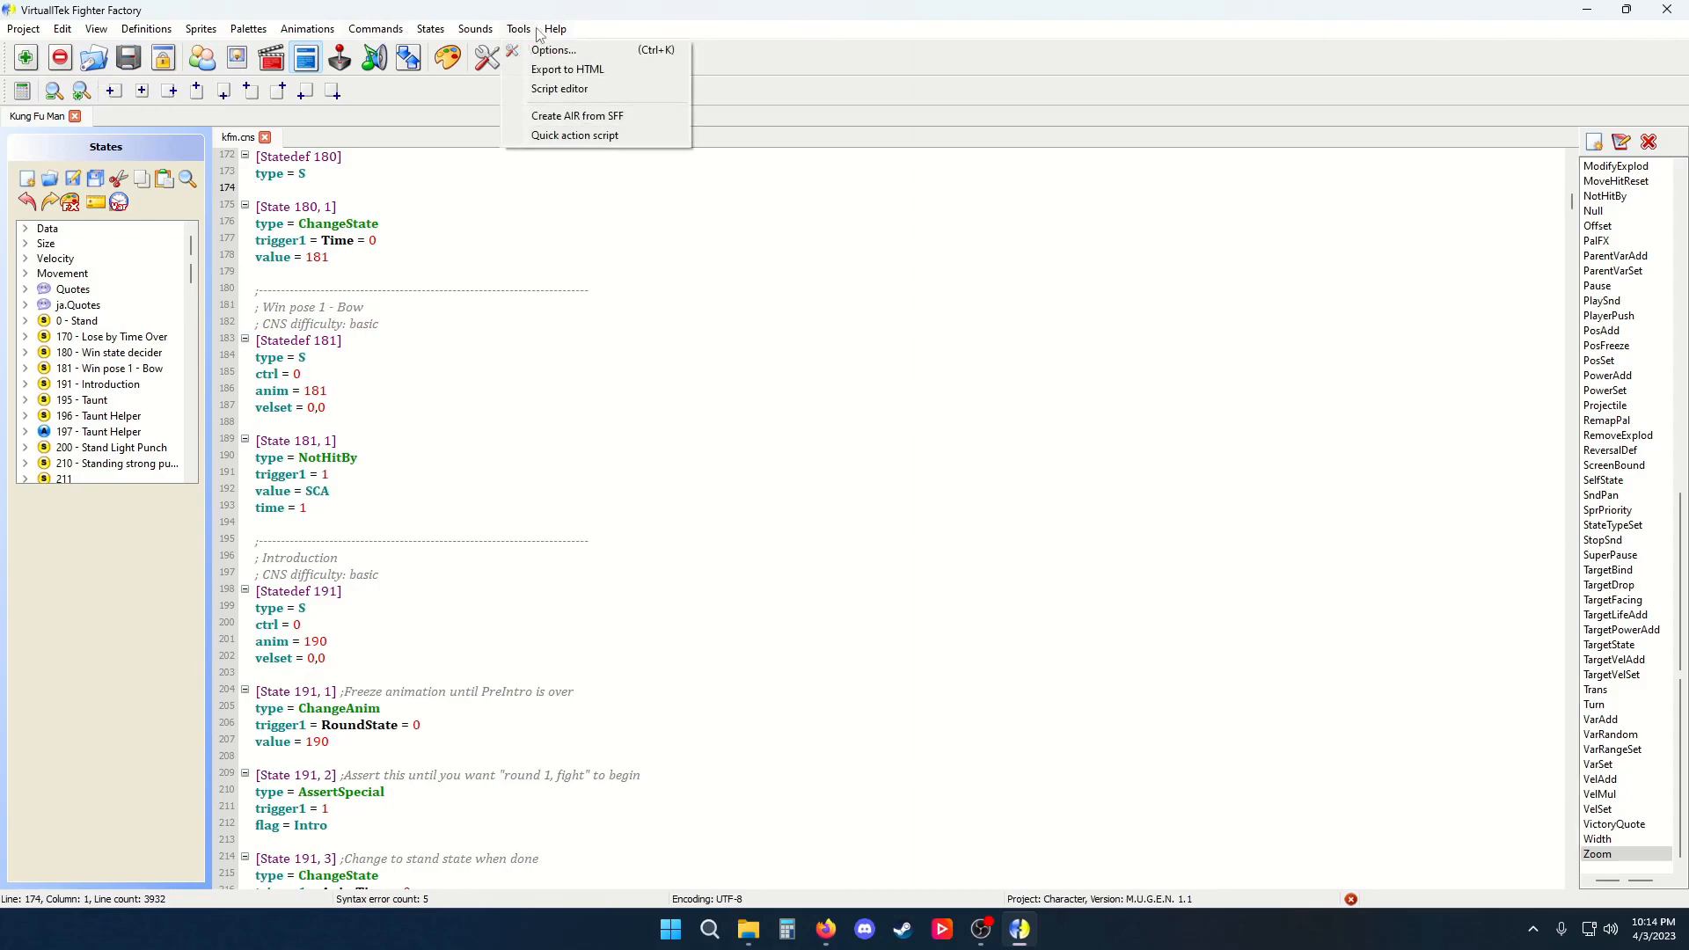
mouse_move(476, 30)
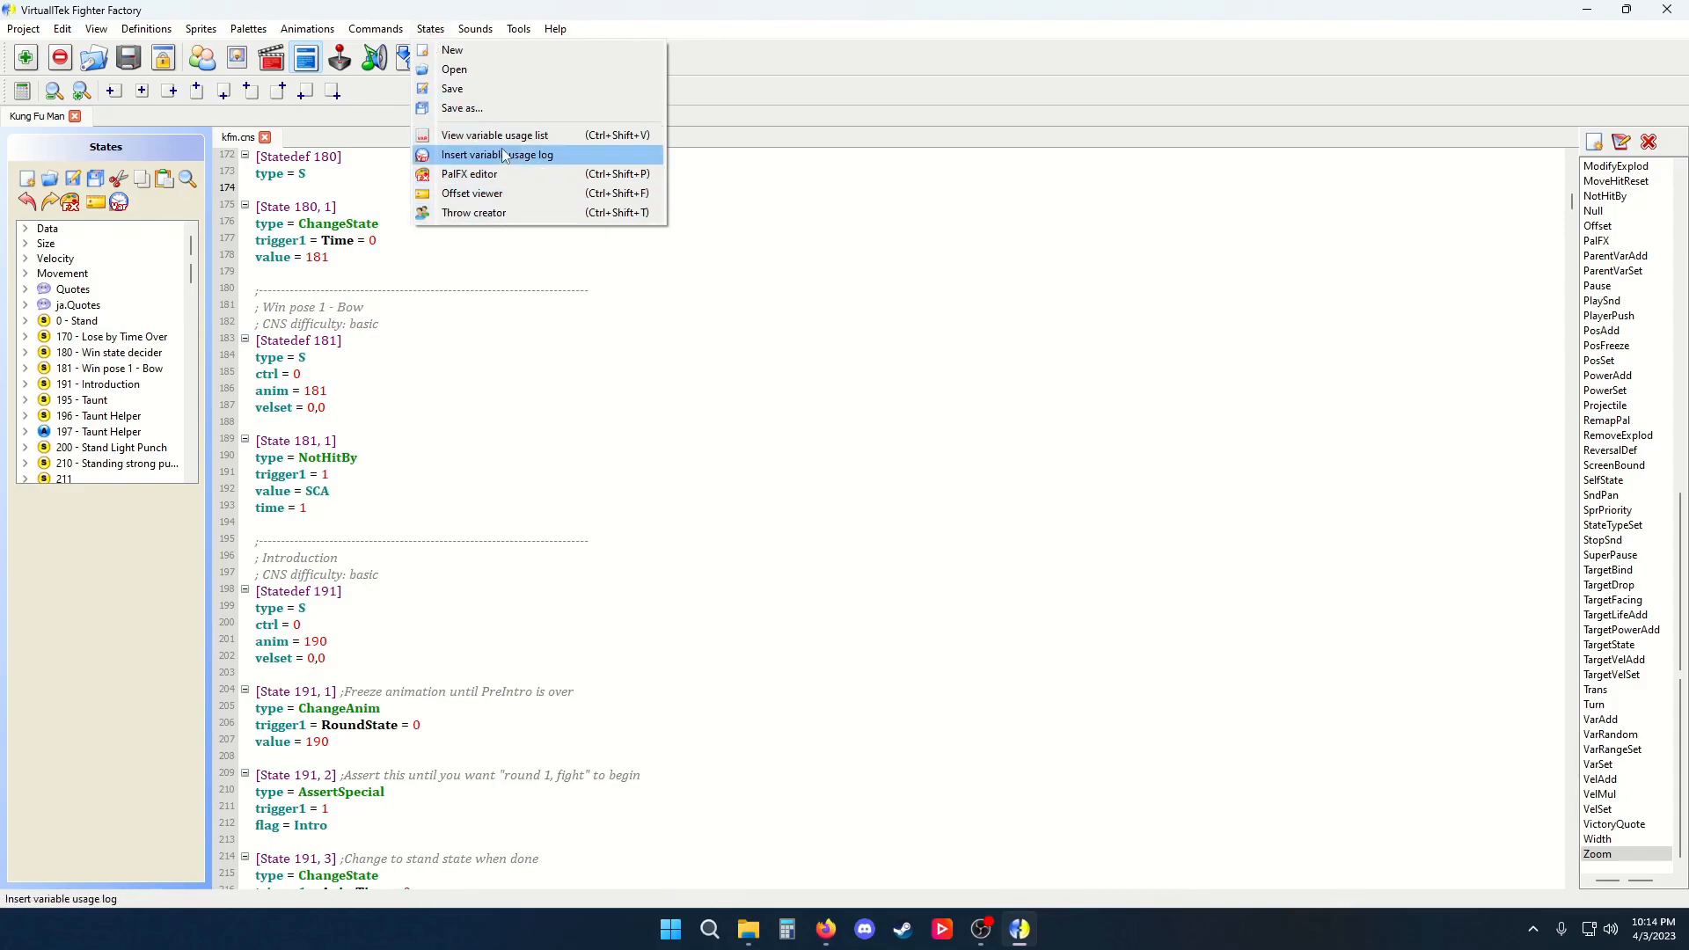
Insert a blank line above the [State 191, 1] block in Statedef 191
click(325, 274)
scroll(387, 256, up, 3)
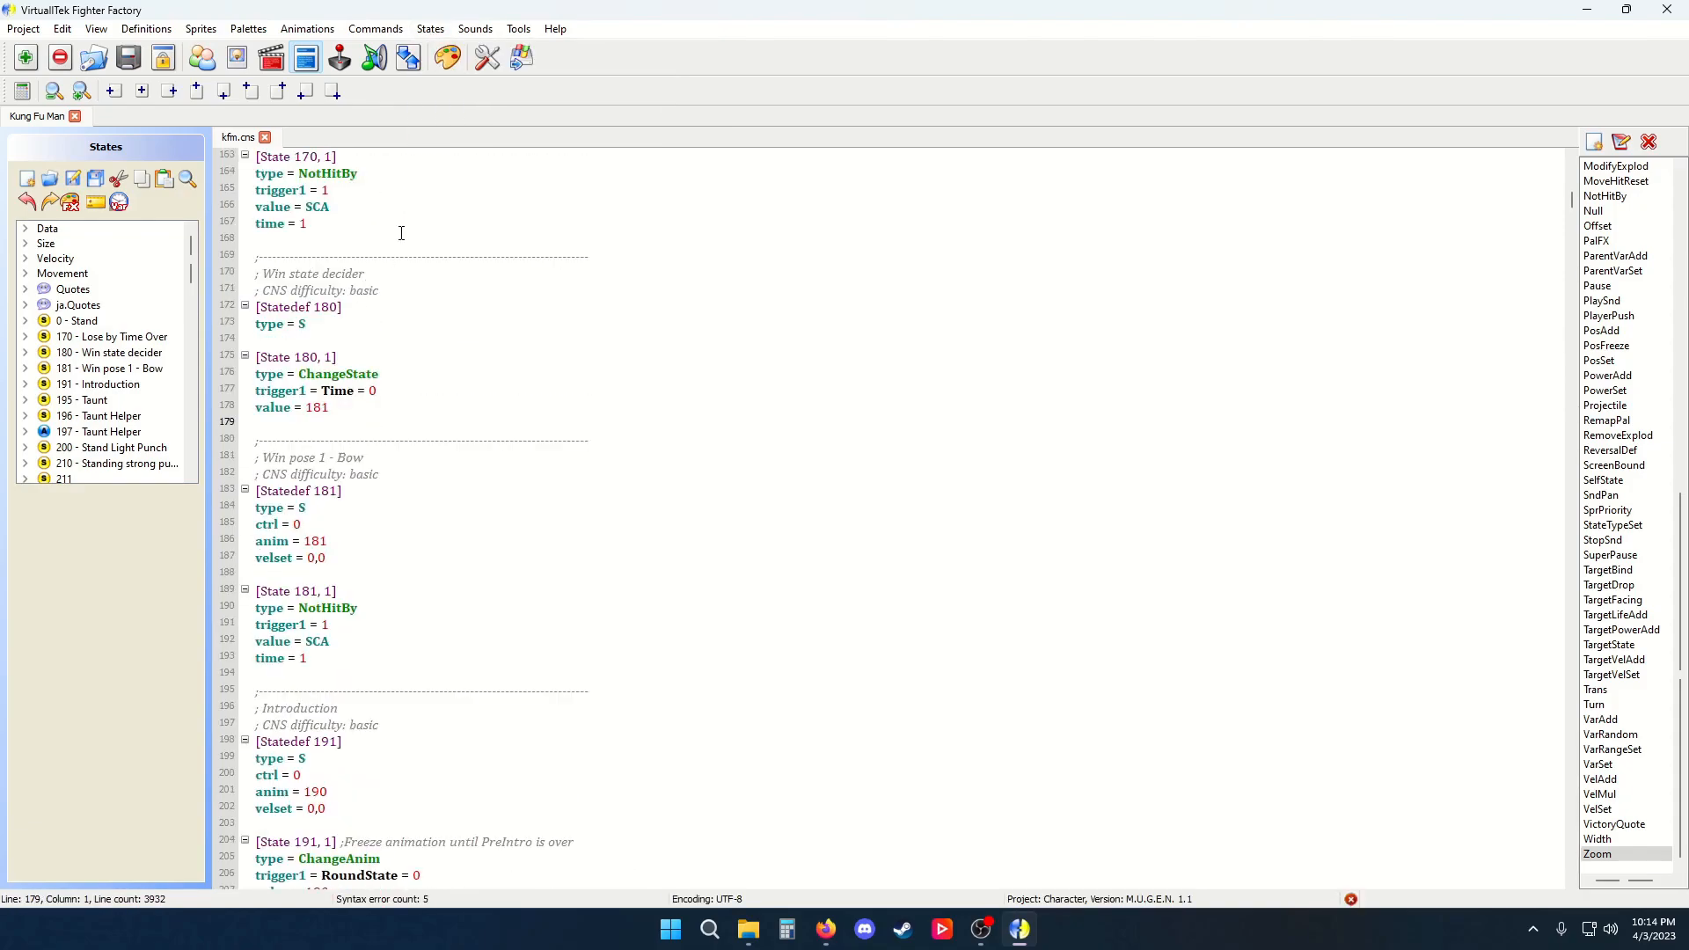
scroll(403, 659, down, 5)
click(369, 572)
key(Return)
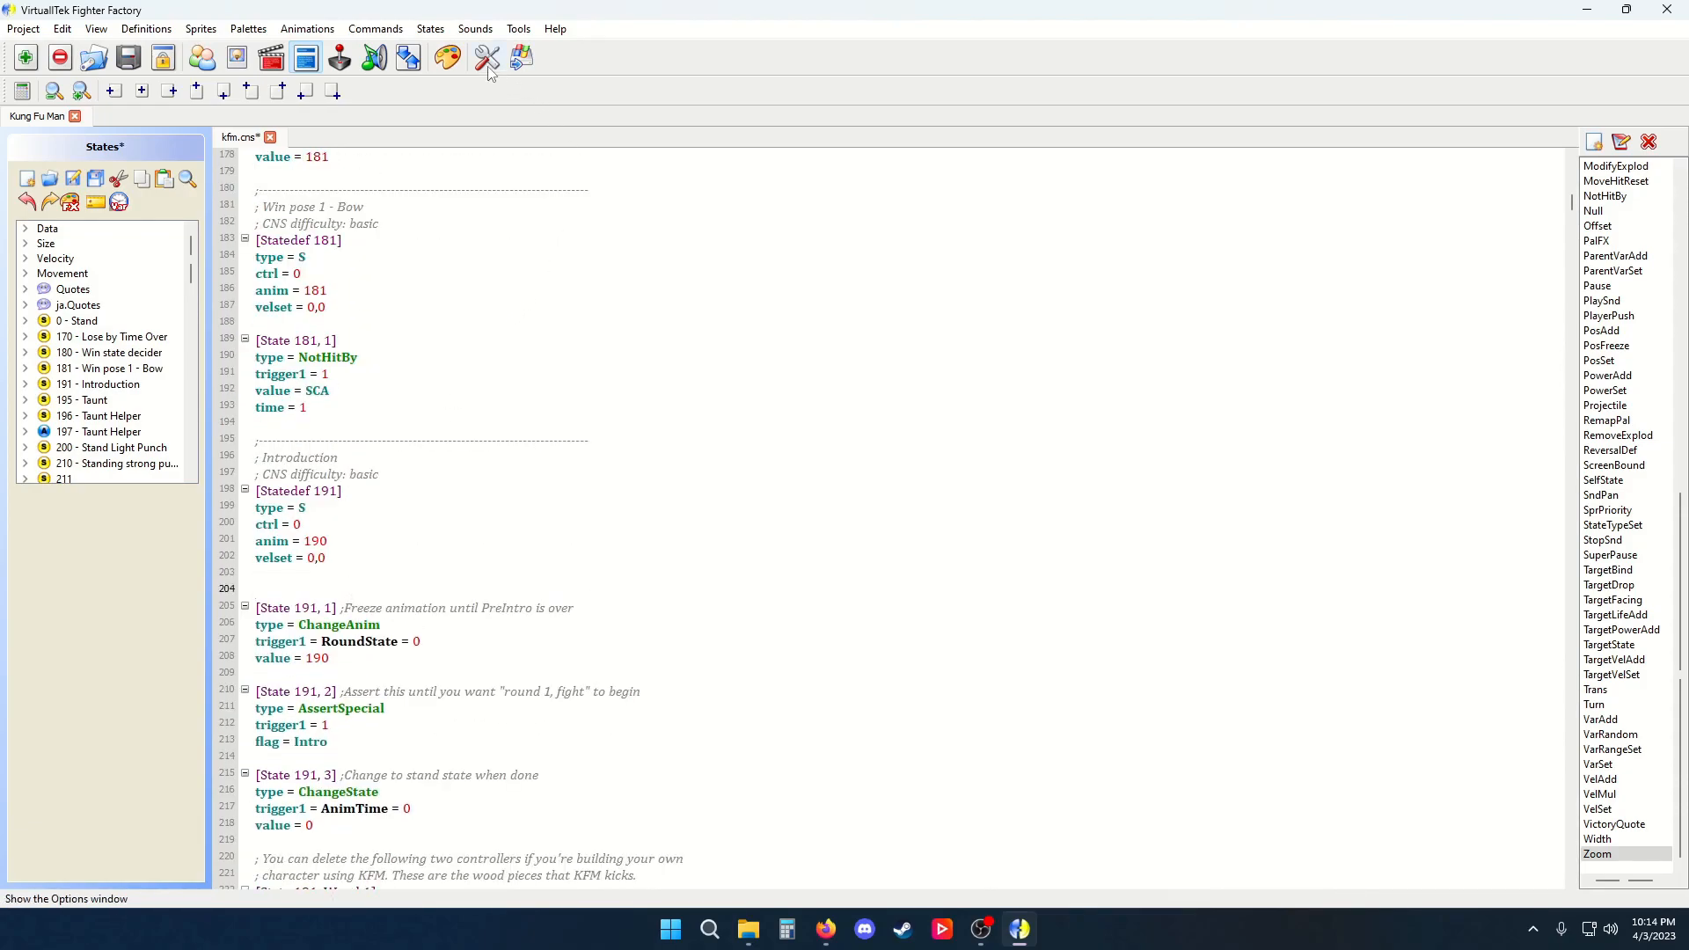
Open the PalFX editor and preview the Dust, Evil and Fire templates, ending on Fire
click(430, 29)
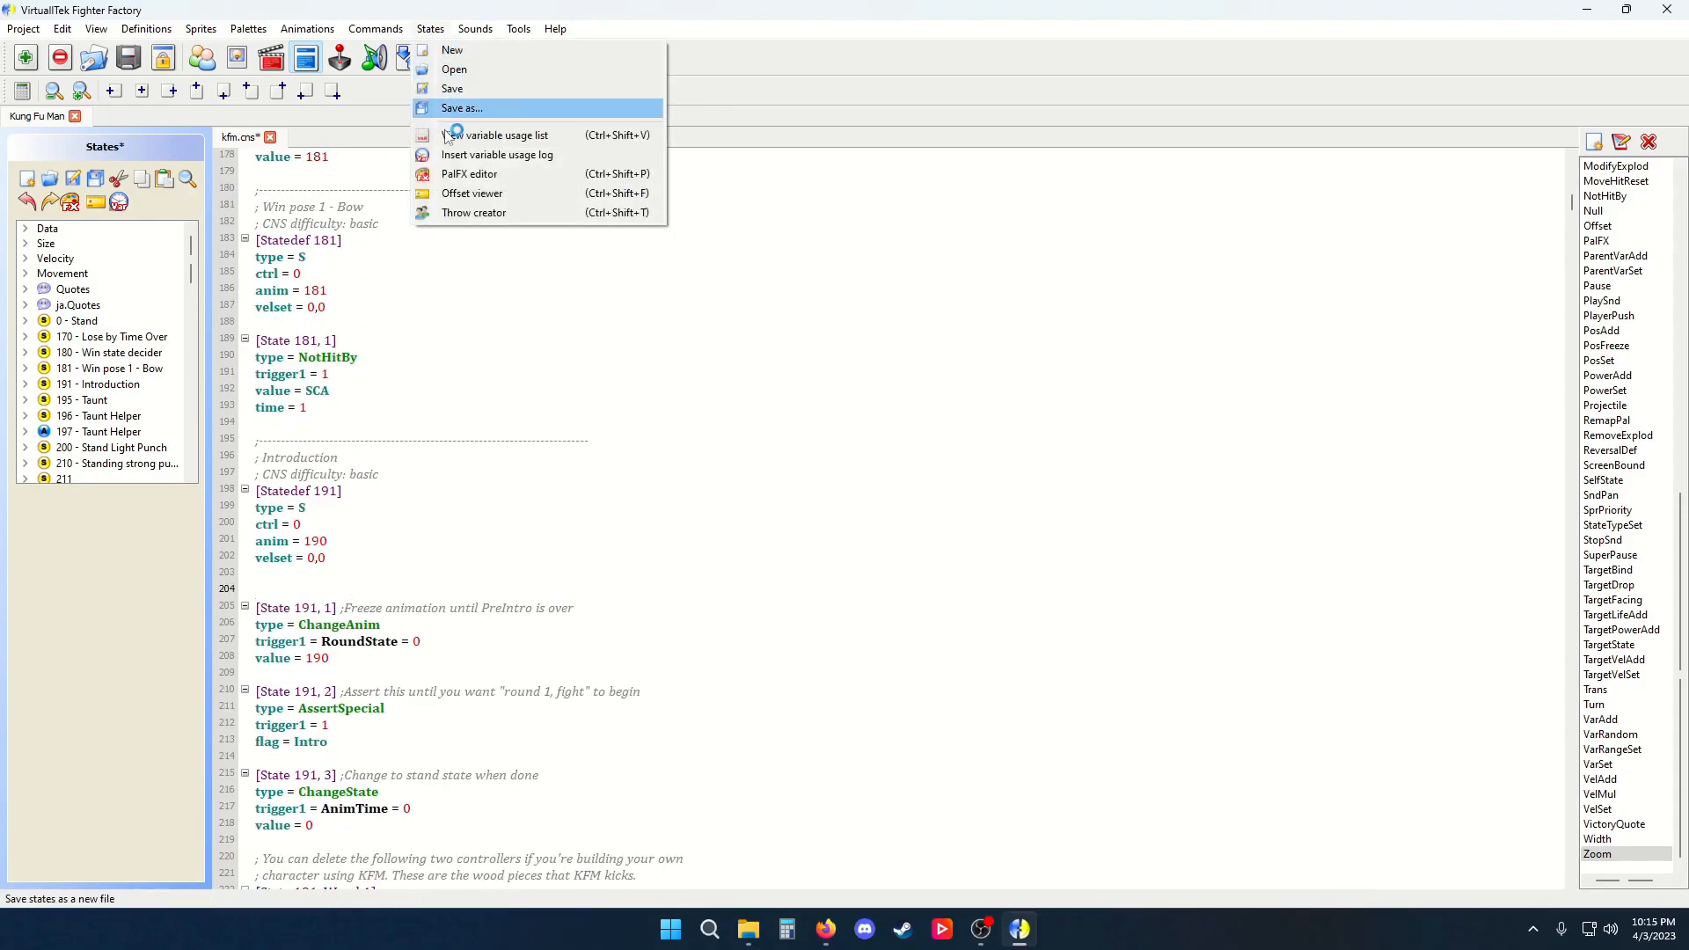
click(463, 175)
click(639, 496)
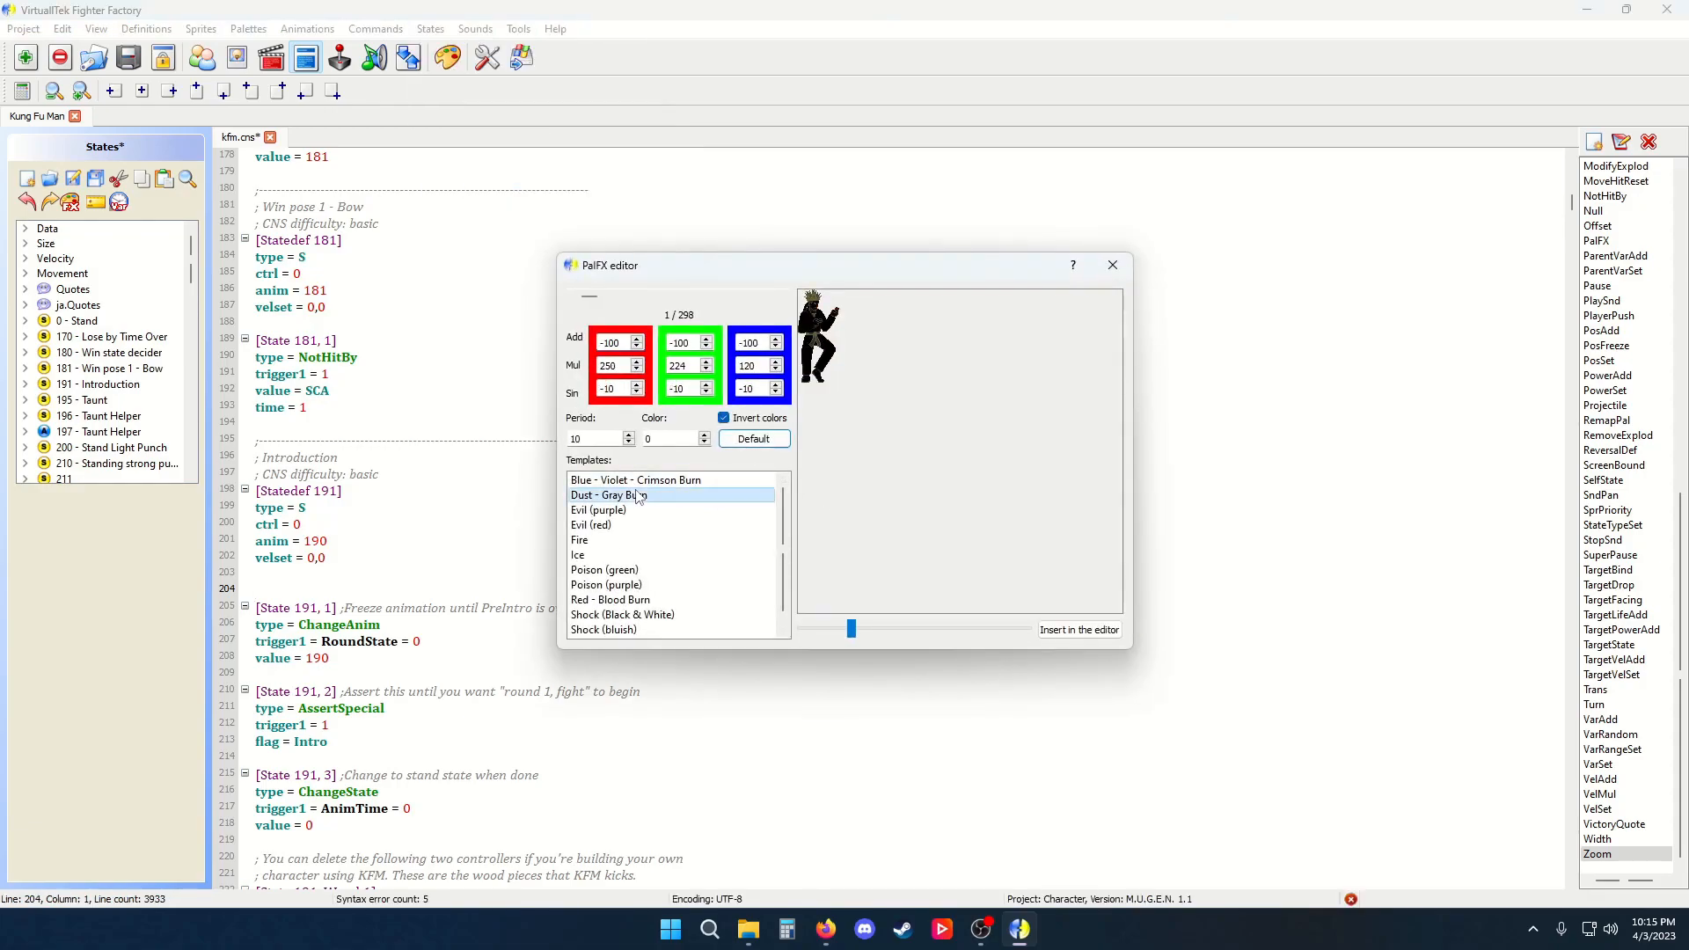
click(658, 512)
click(661, 526)
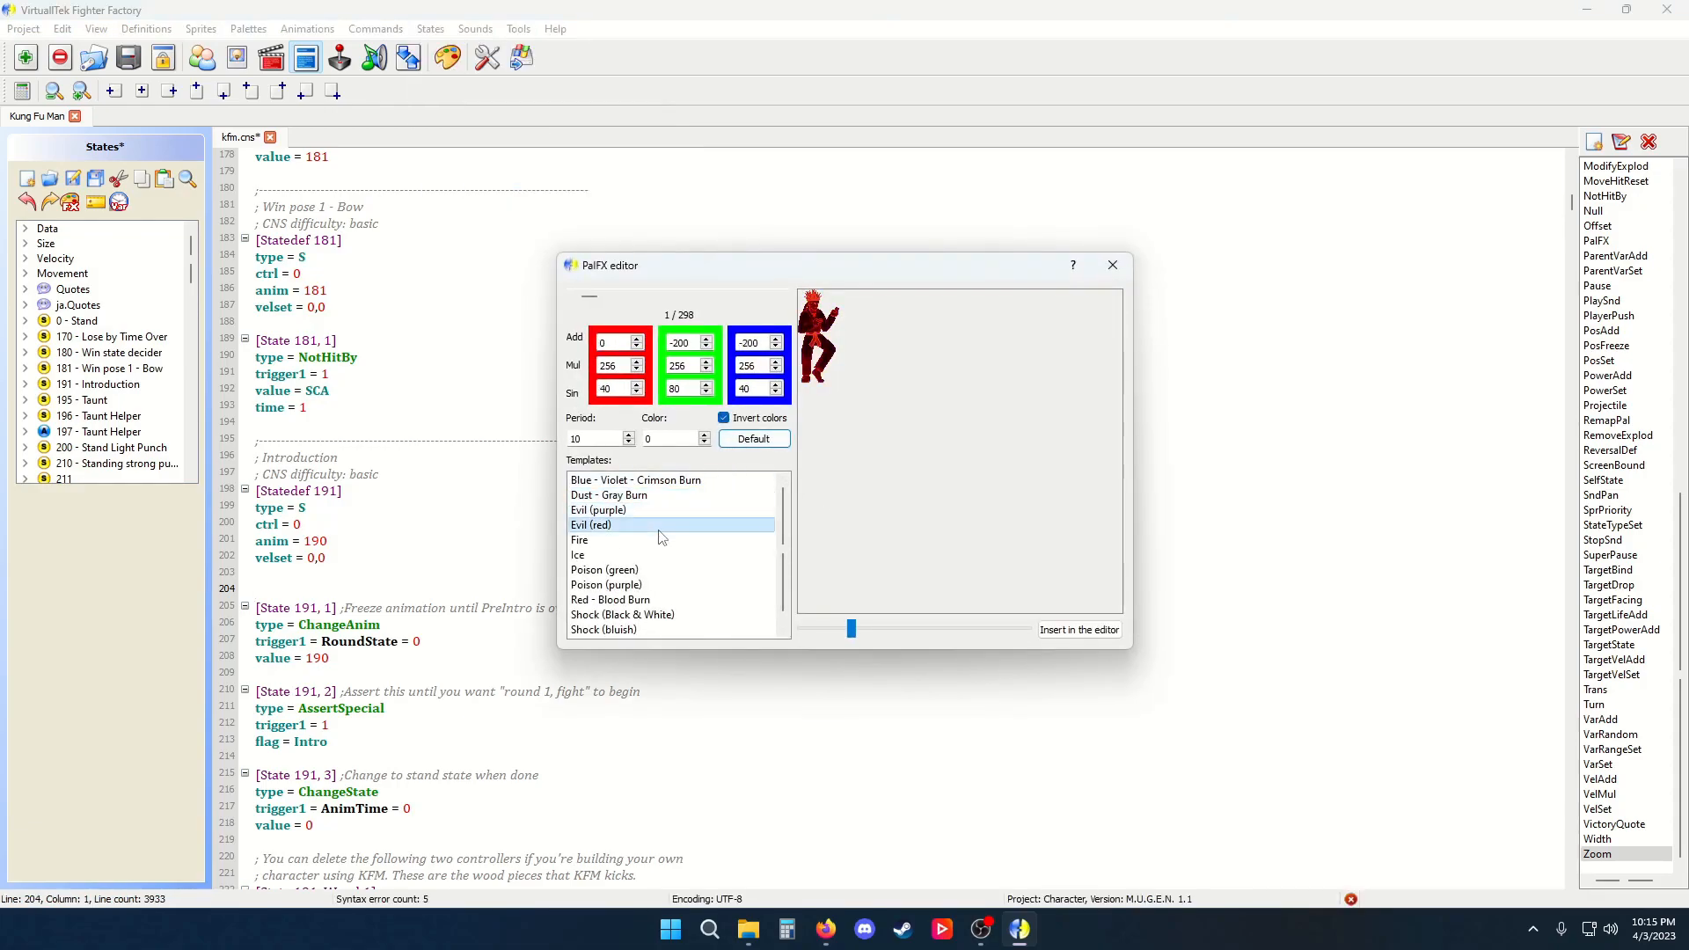
click(631, 542)
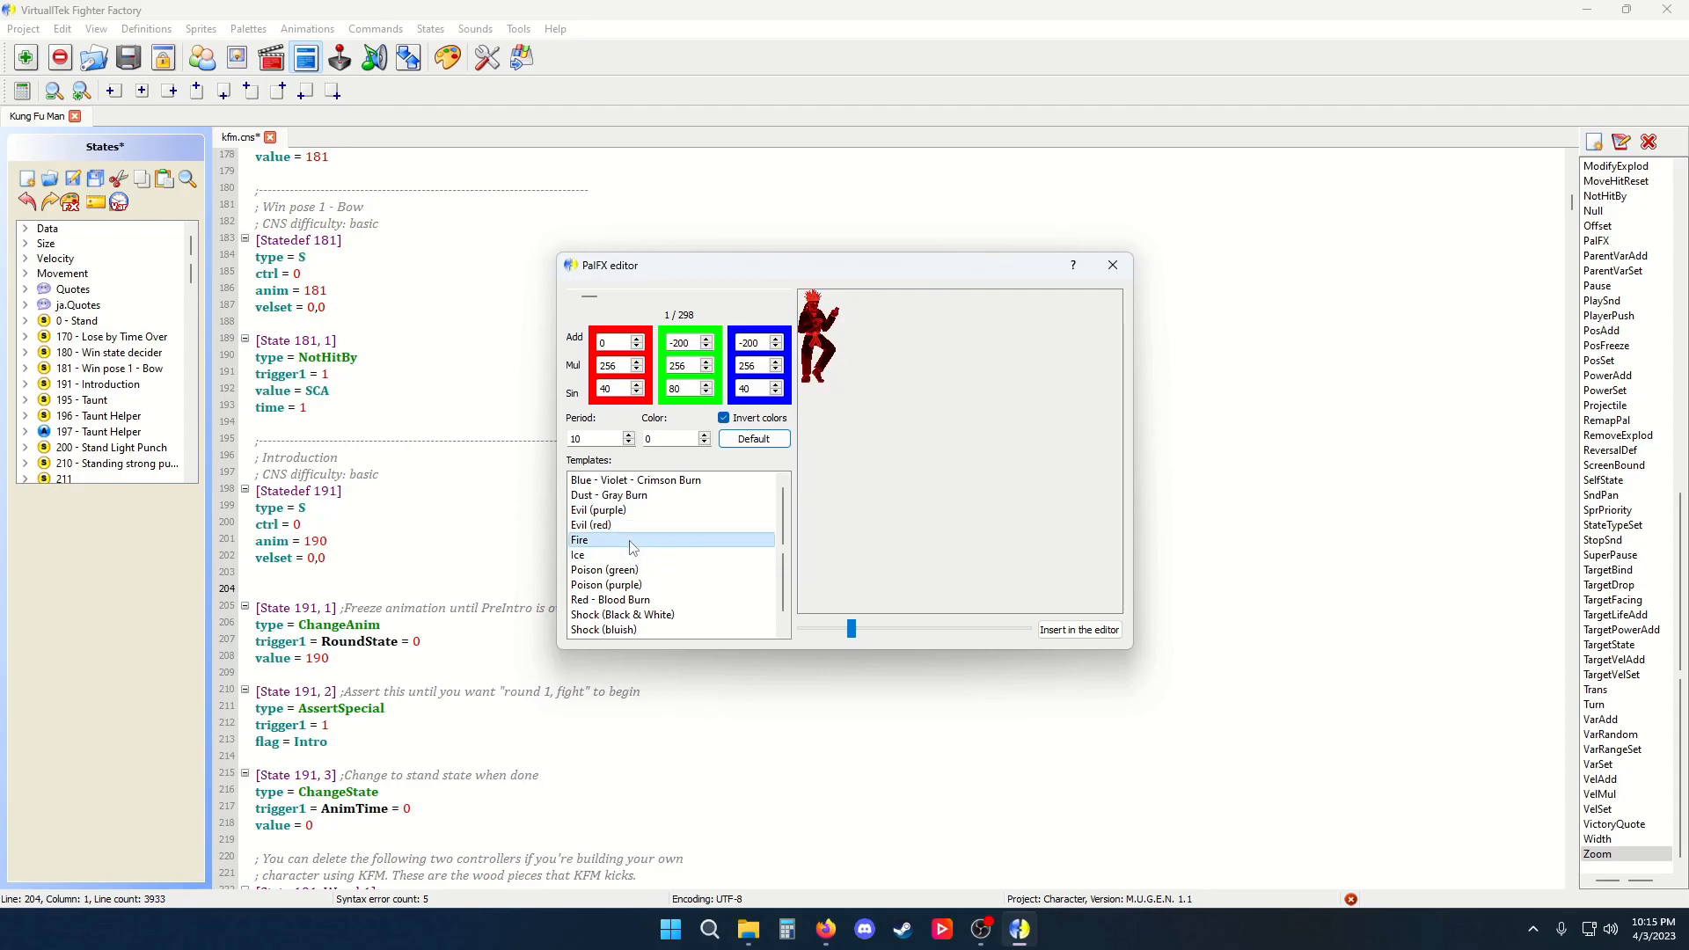
Enable Invert colors and insert the Fire PalFX controller into the editor
click(762, 417)
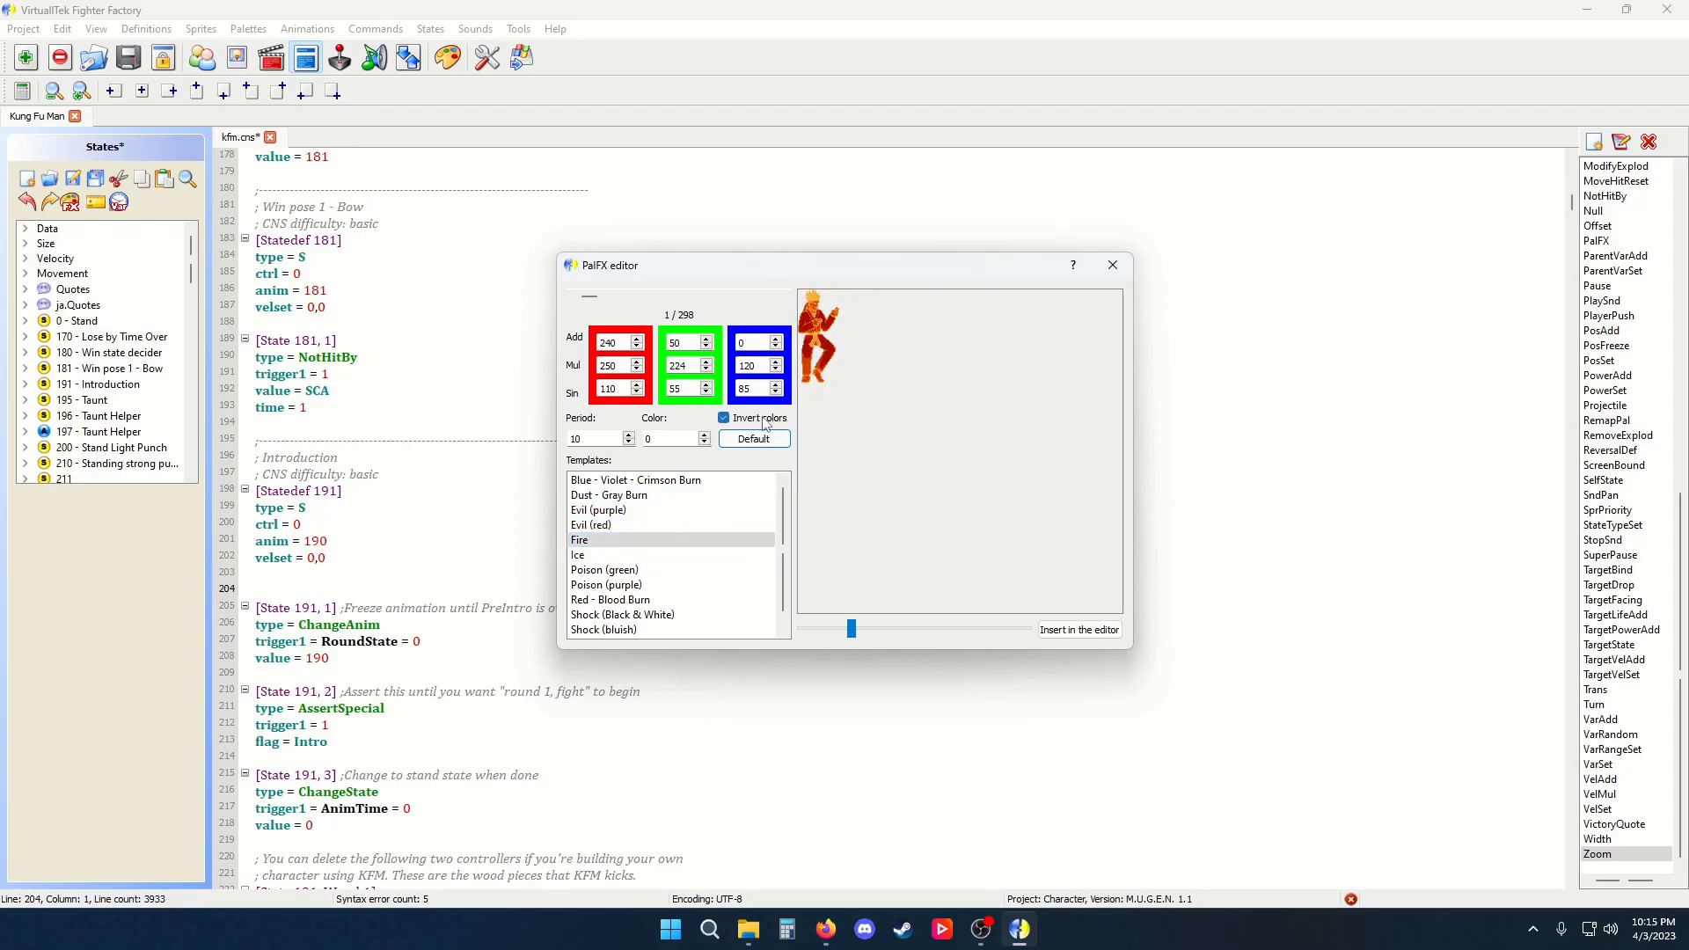
click(1079, 629)
Set the PalFX controller's trigger1 to !time and its time to 60
click(352, 623)
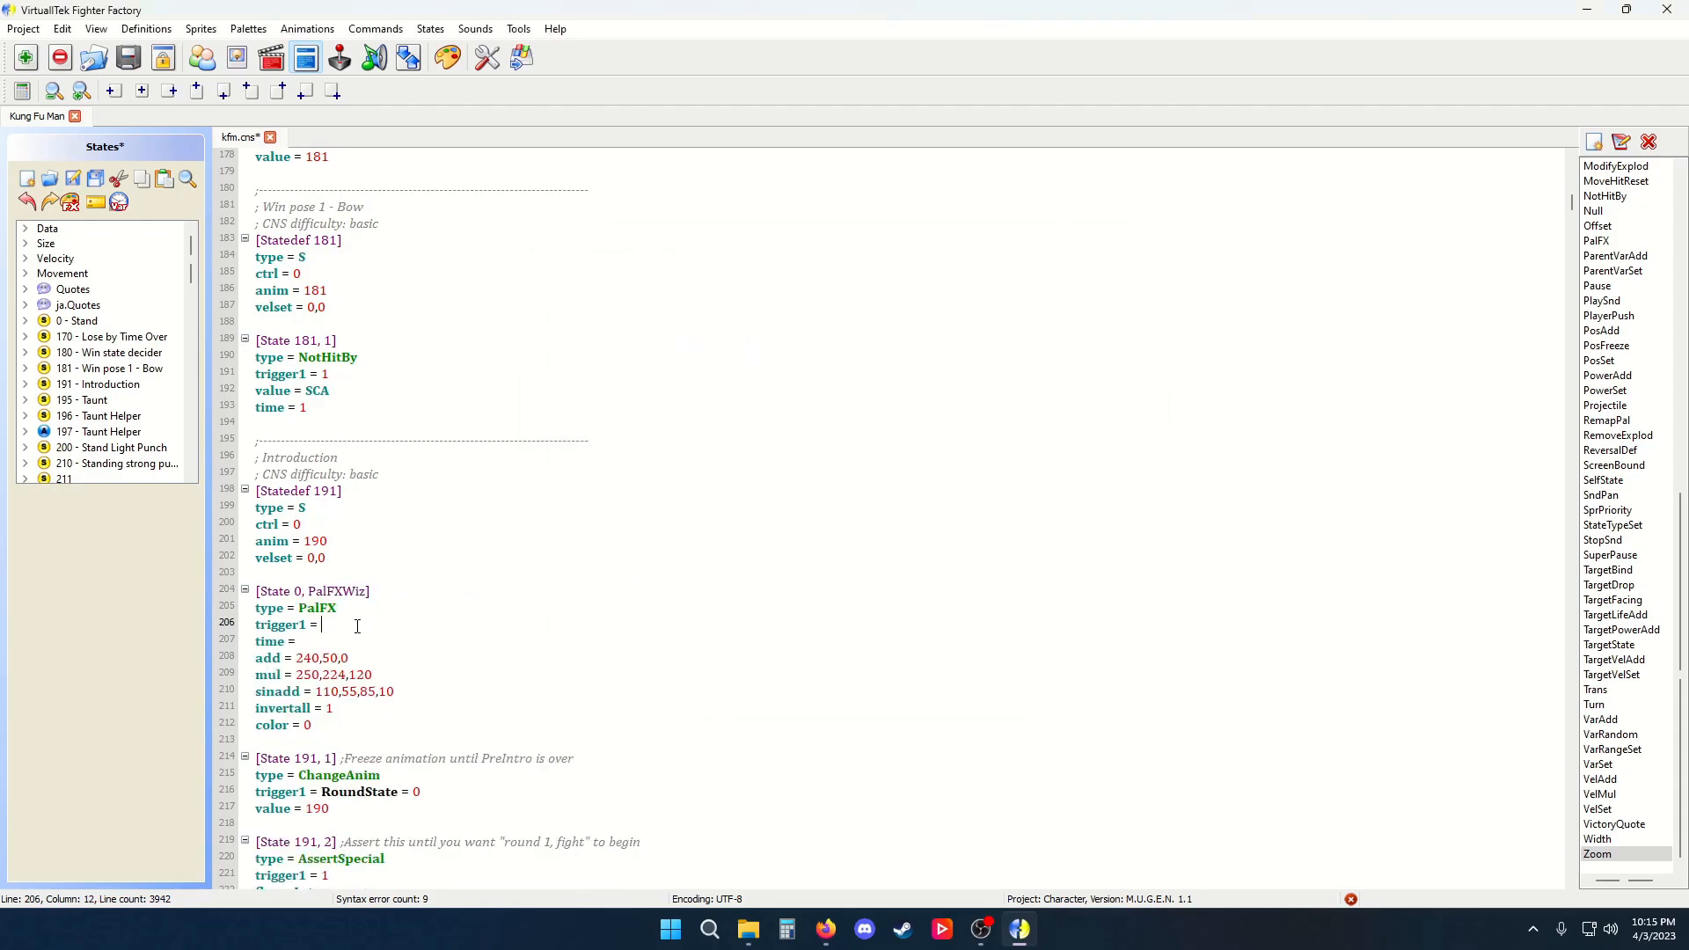
text(!time)
key(Down)
text(60)
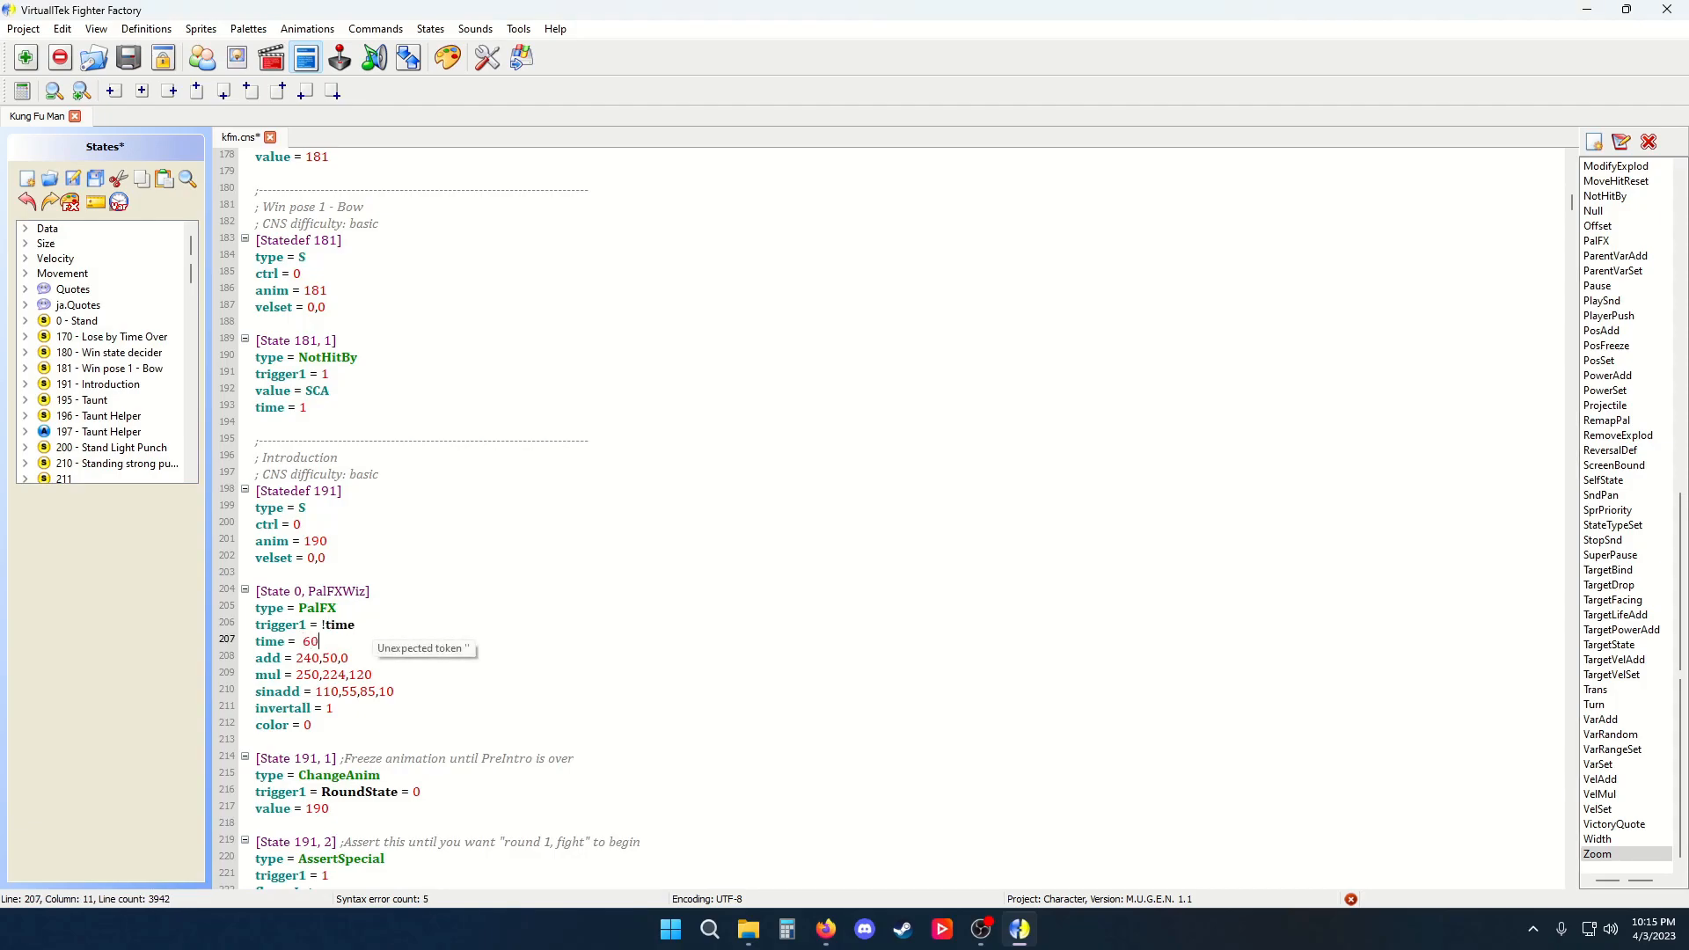
Save the file and test the fire palette effect in M.U.G.E.N, then exit the game
key(ctrl+s)
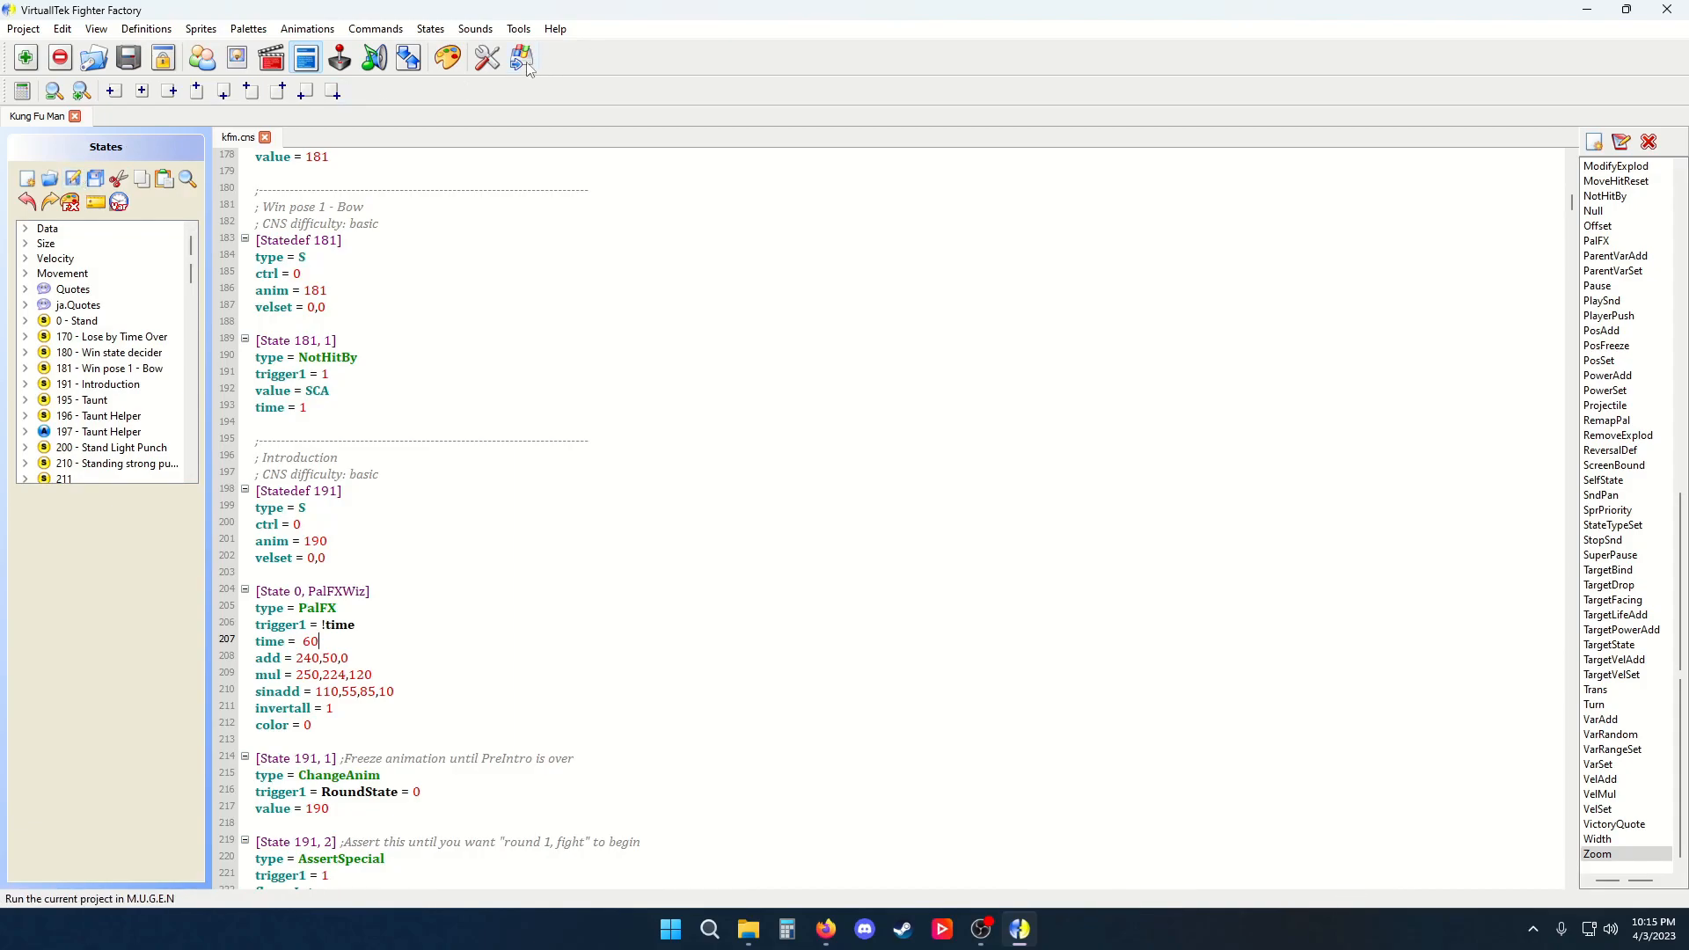
key(F9)
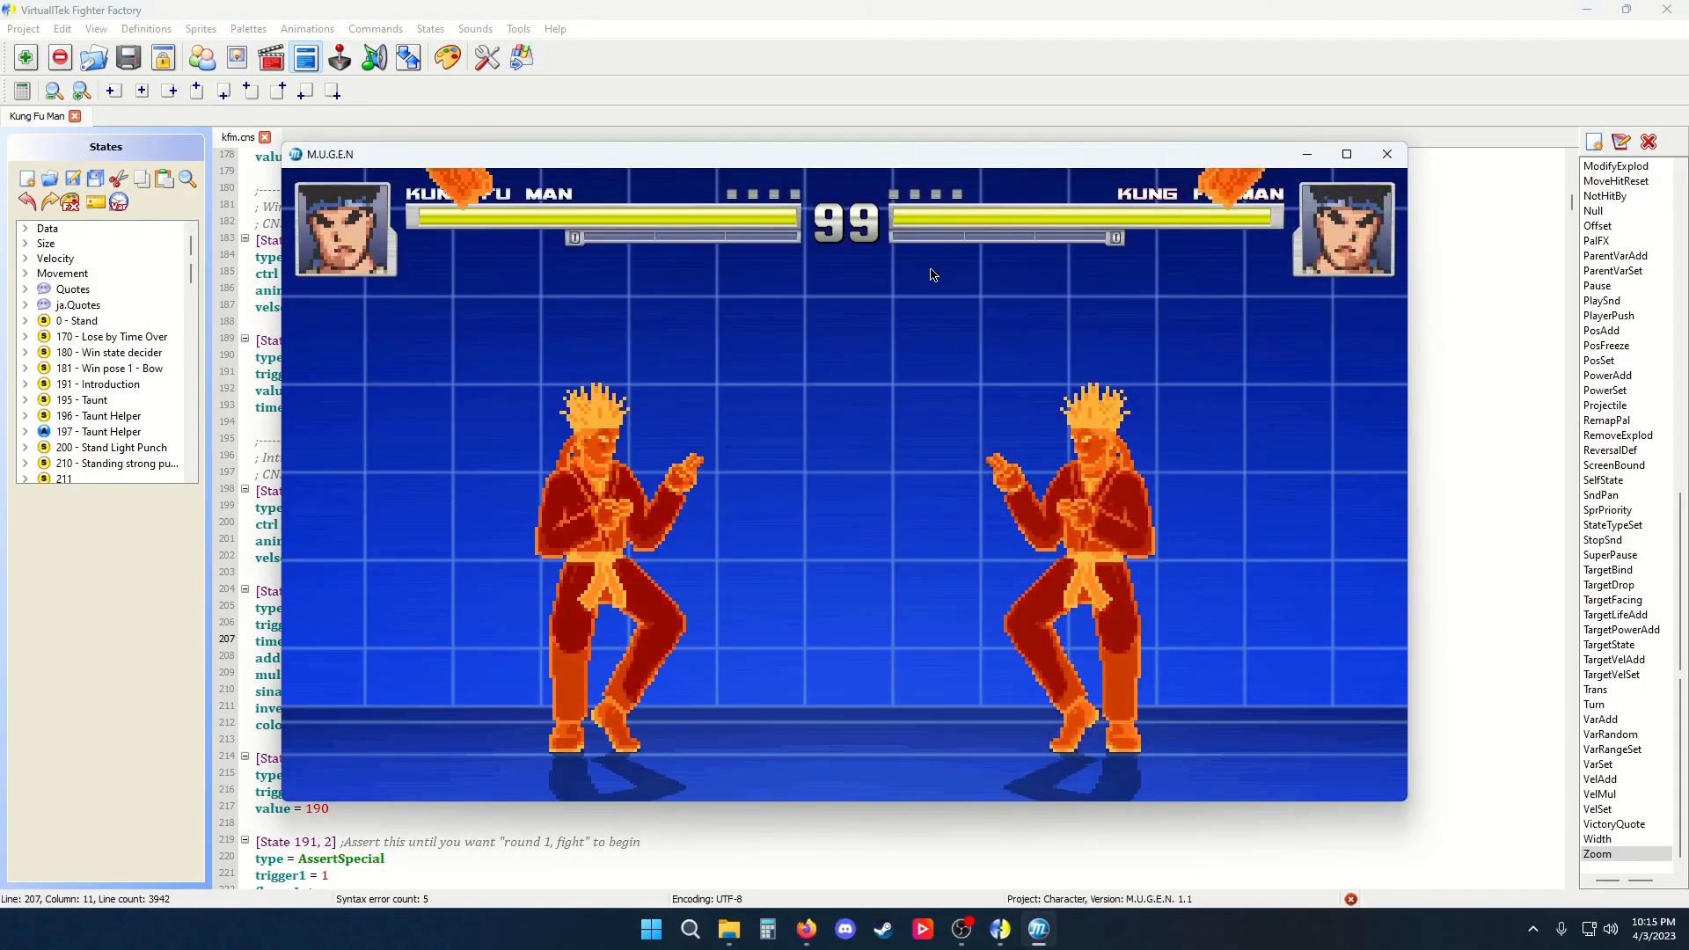
key(Escape)
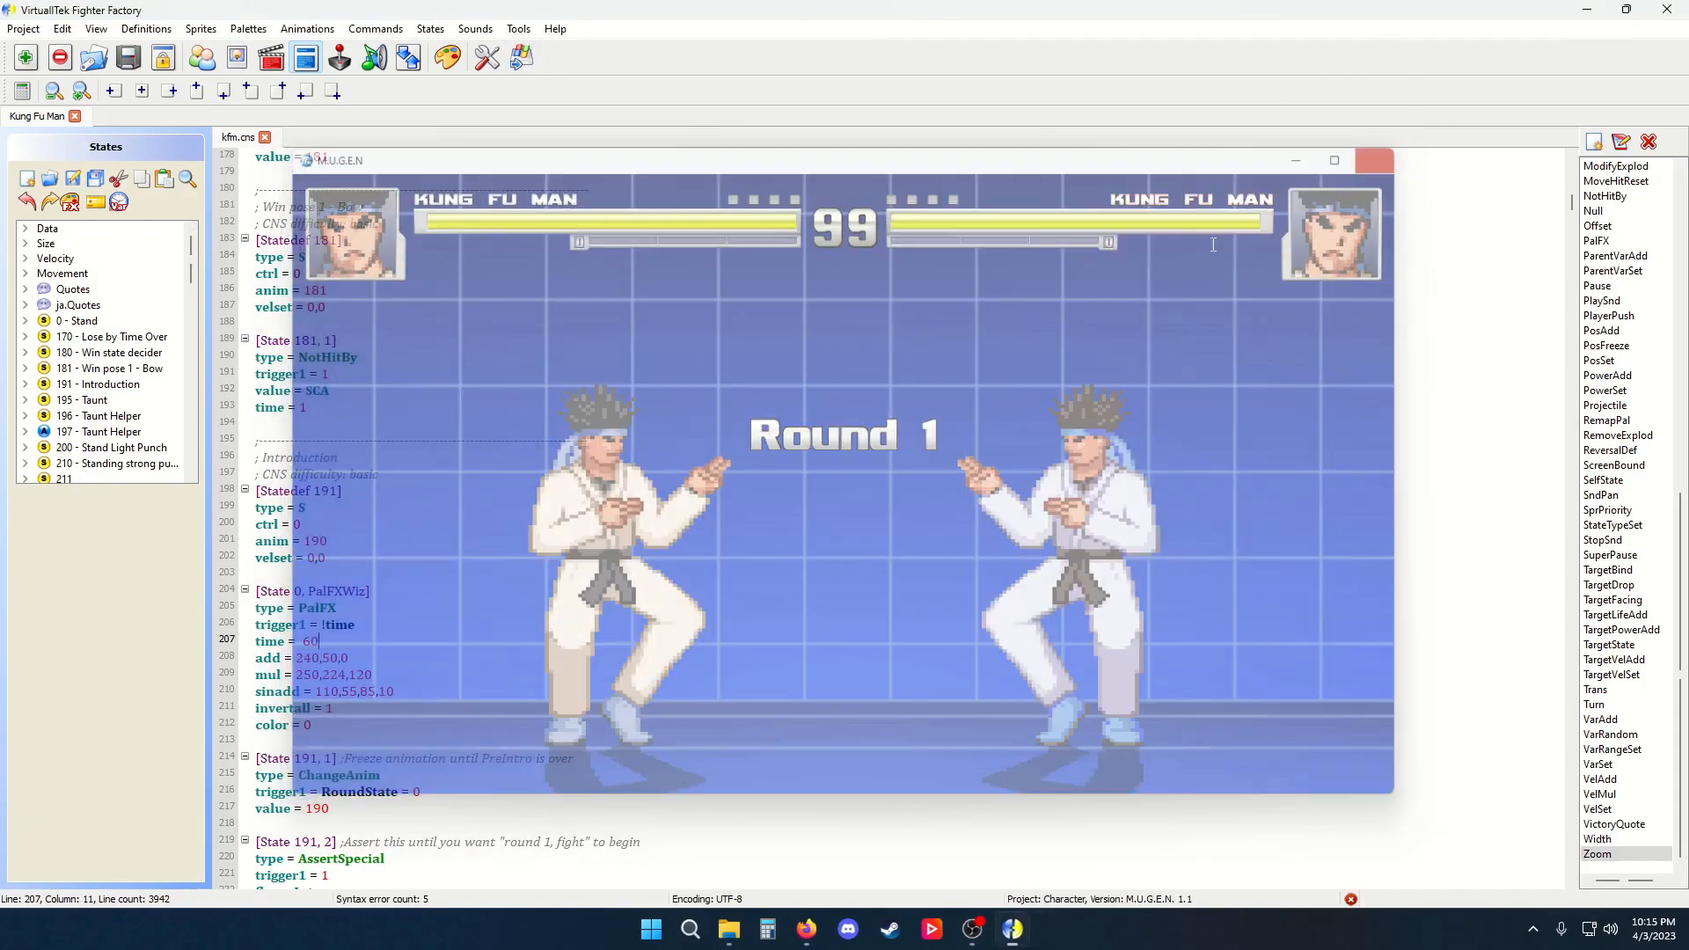
Select and delete the inserted PalFX controller block
scroll(326, 690, down, 1)
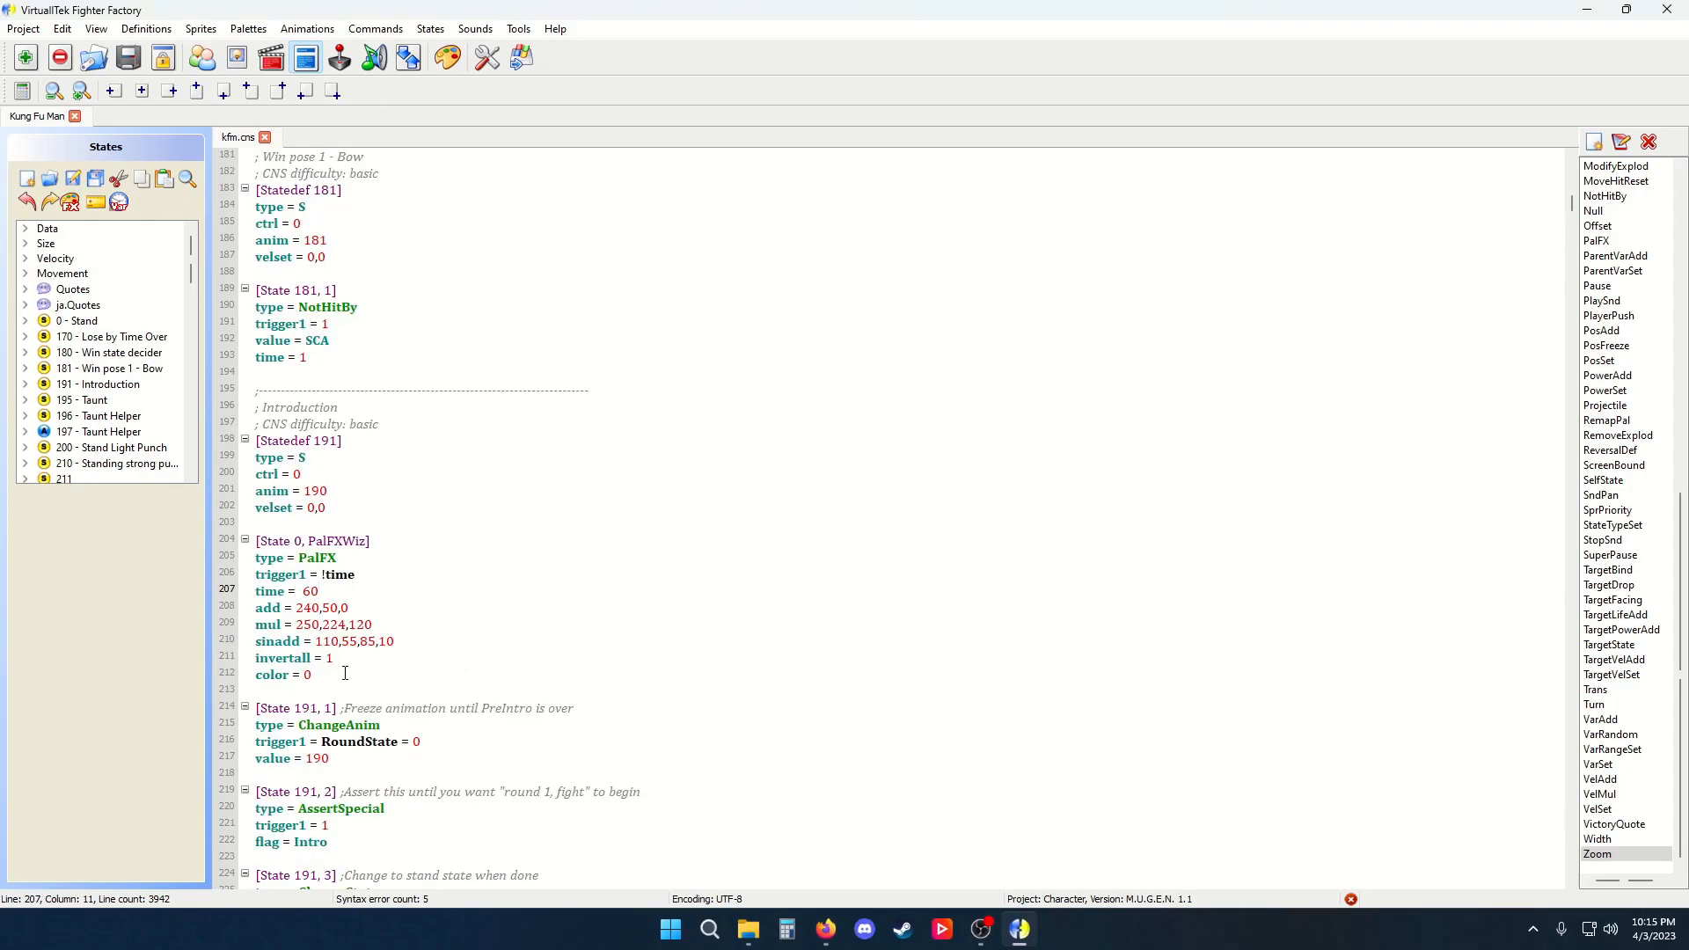
drag(347, 681, 251, 523)
key(Delete)
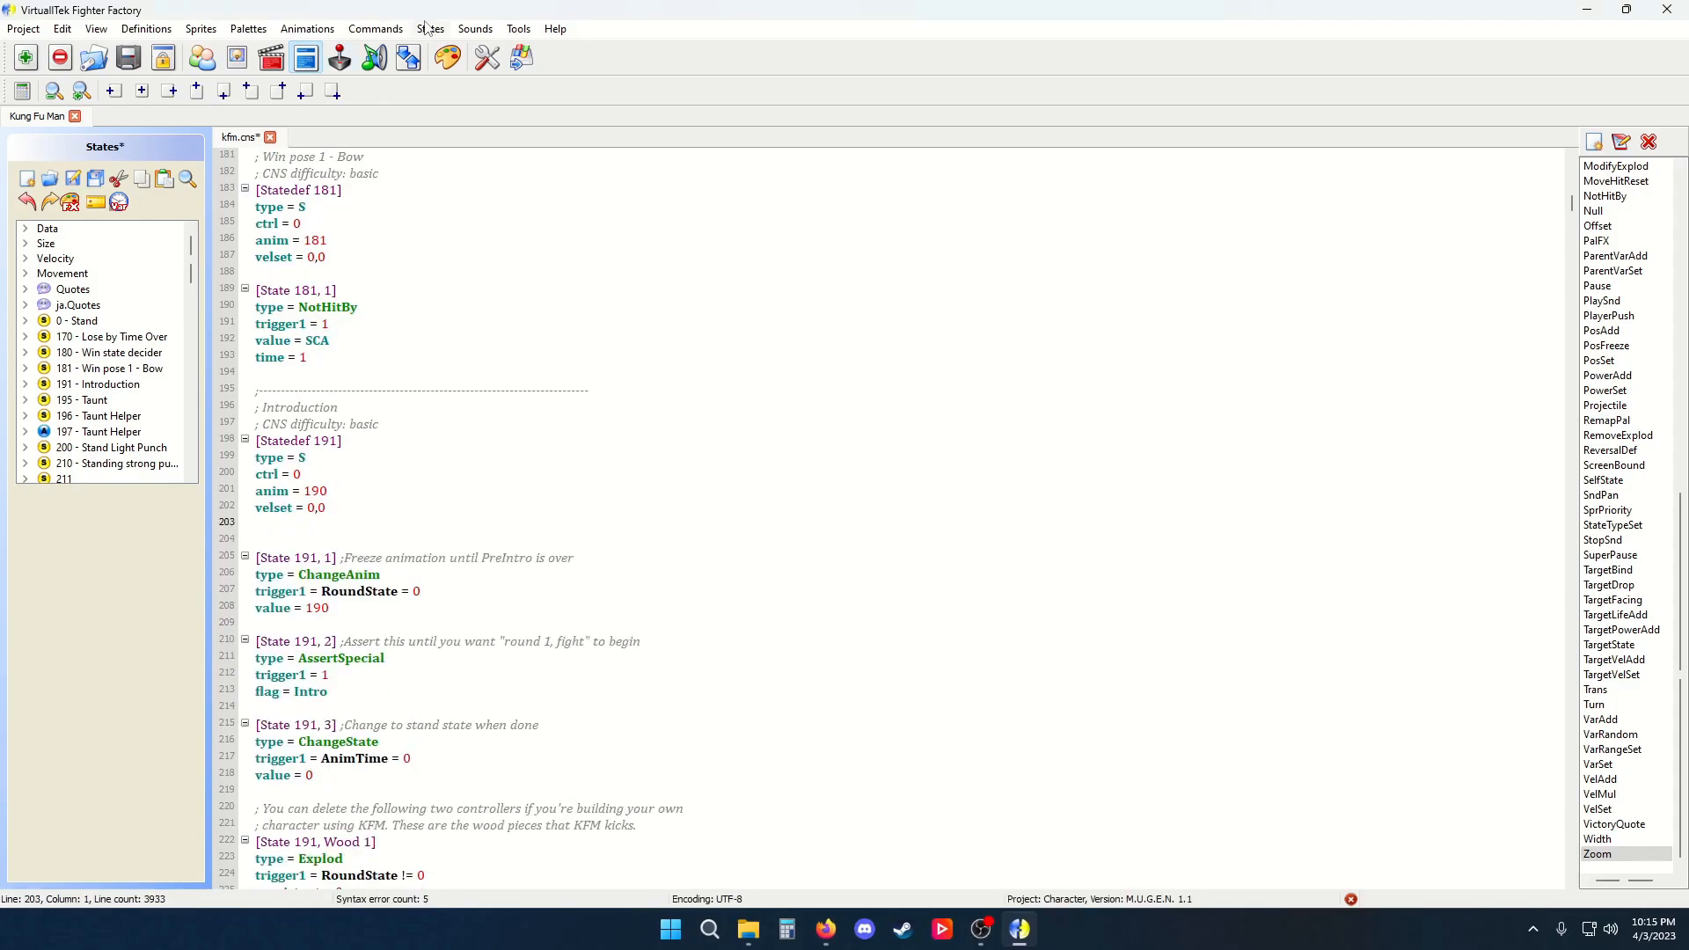
Open the PalFX editor, set the Add values to 255, -91 and 18, and close it without inserting
click(430, 29)
click(498, 175)
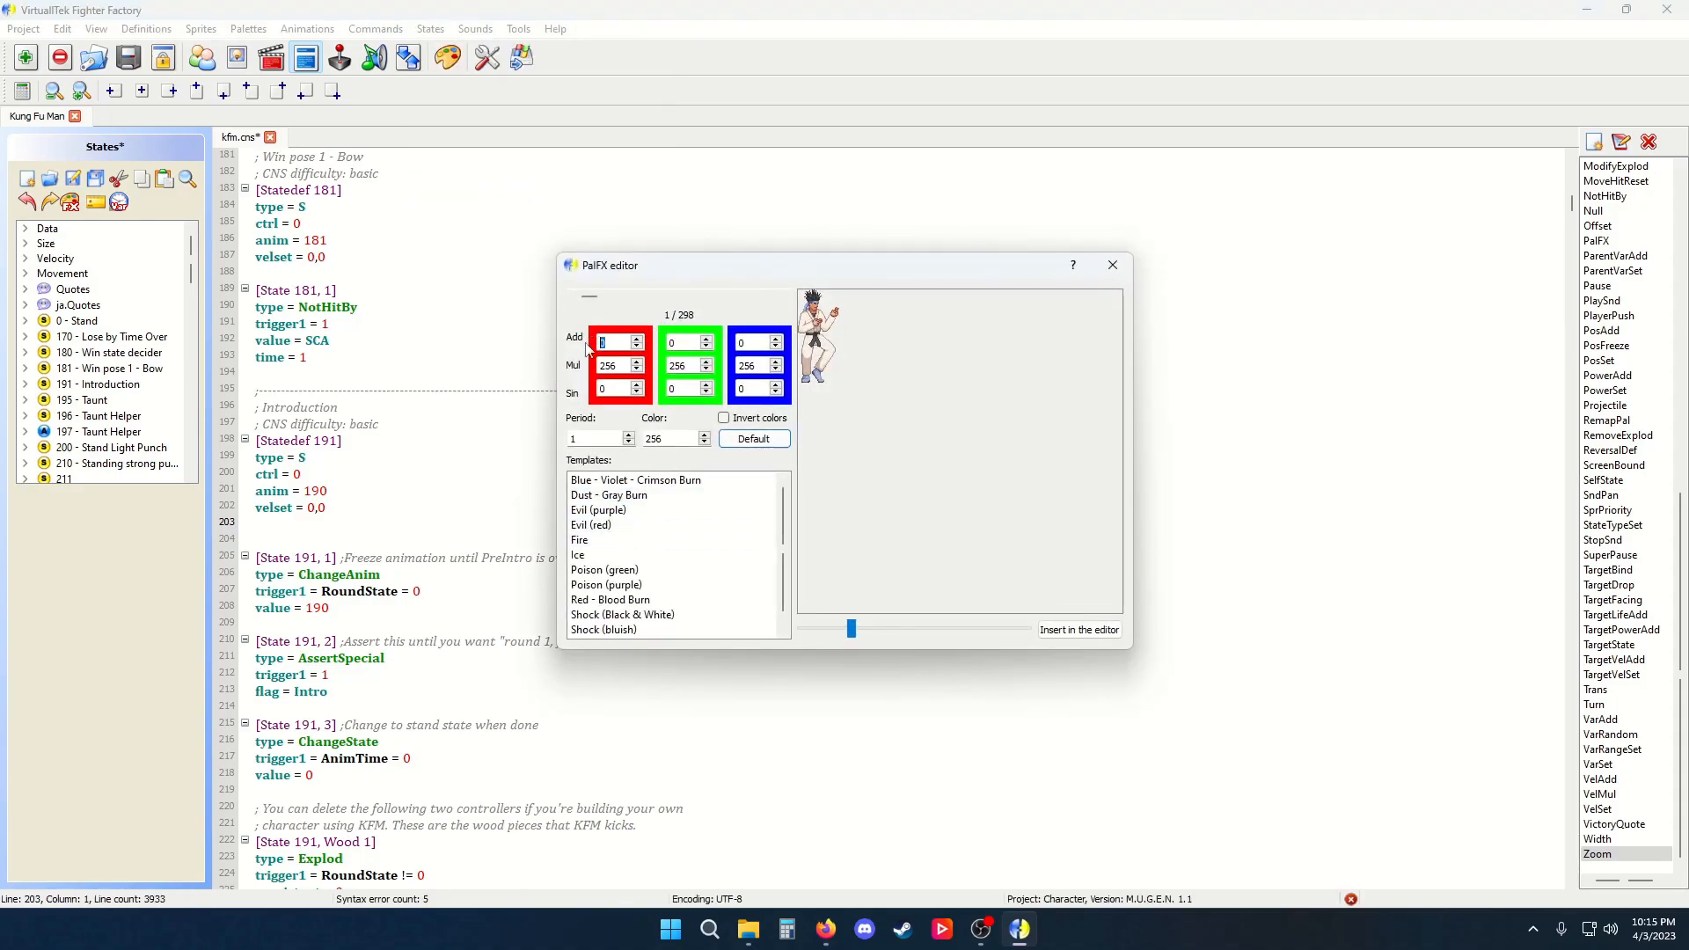
text(255)
scroll(690, 343, down, 16)
scroll(689, 342, down, 3)
click(754, 344)
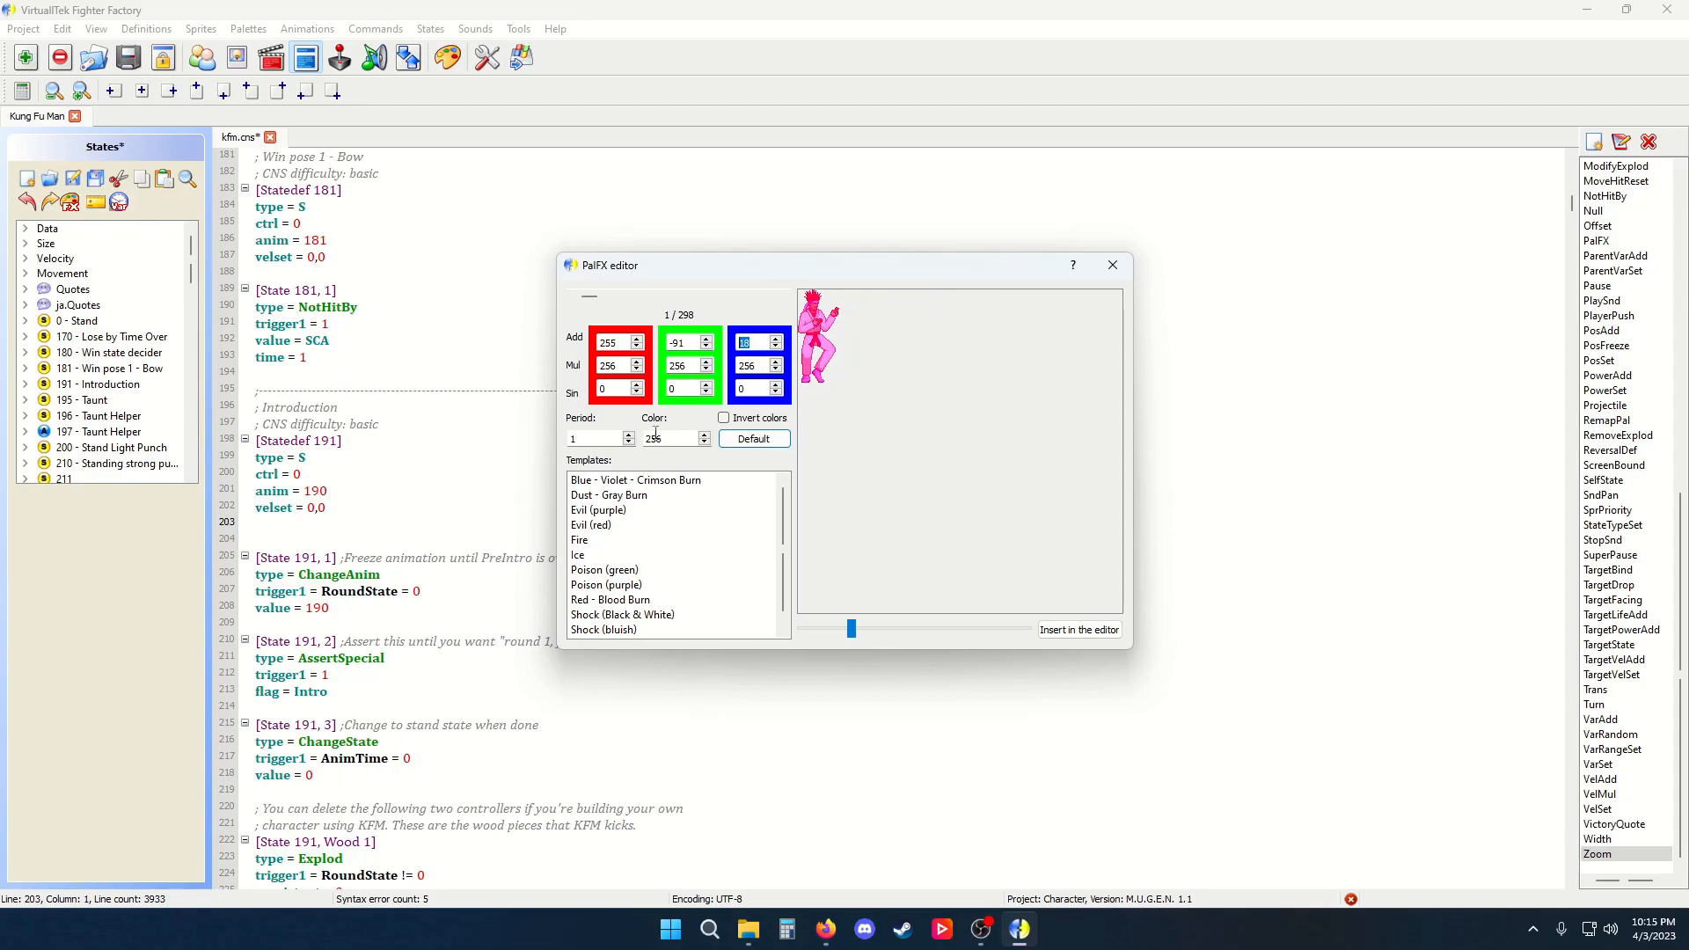
click(1113, 264)
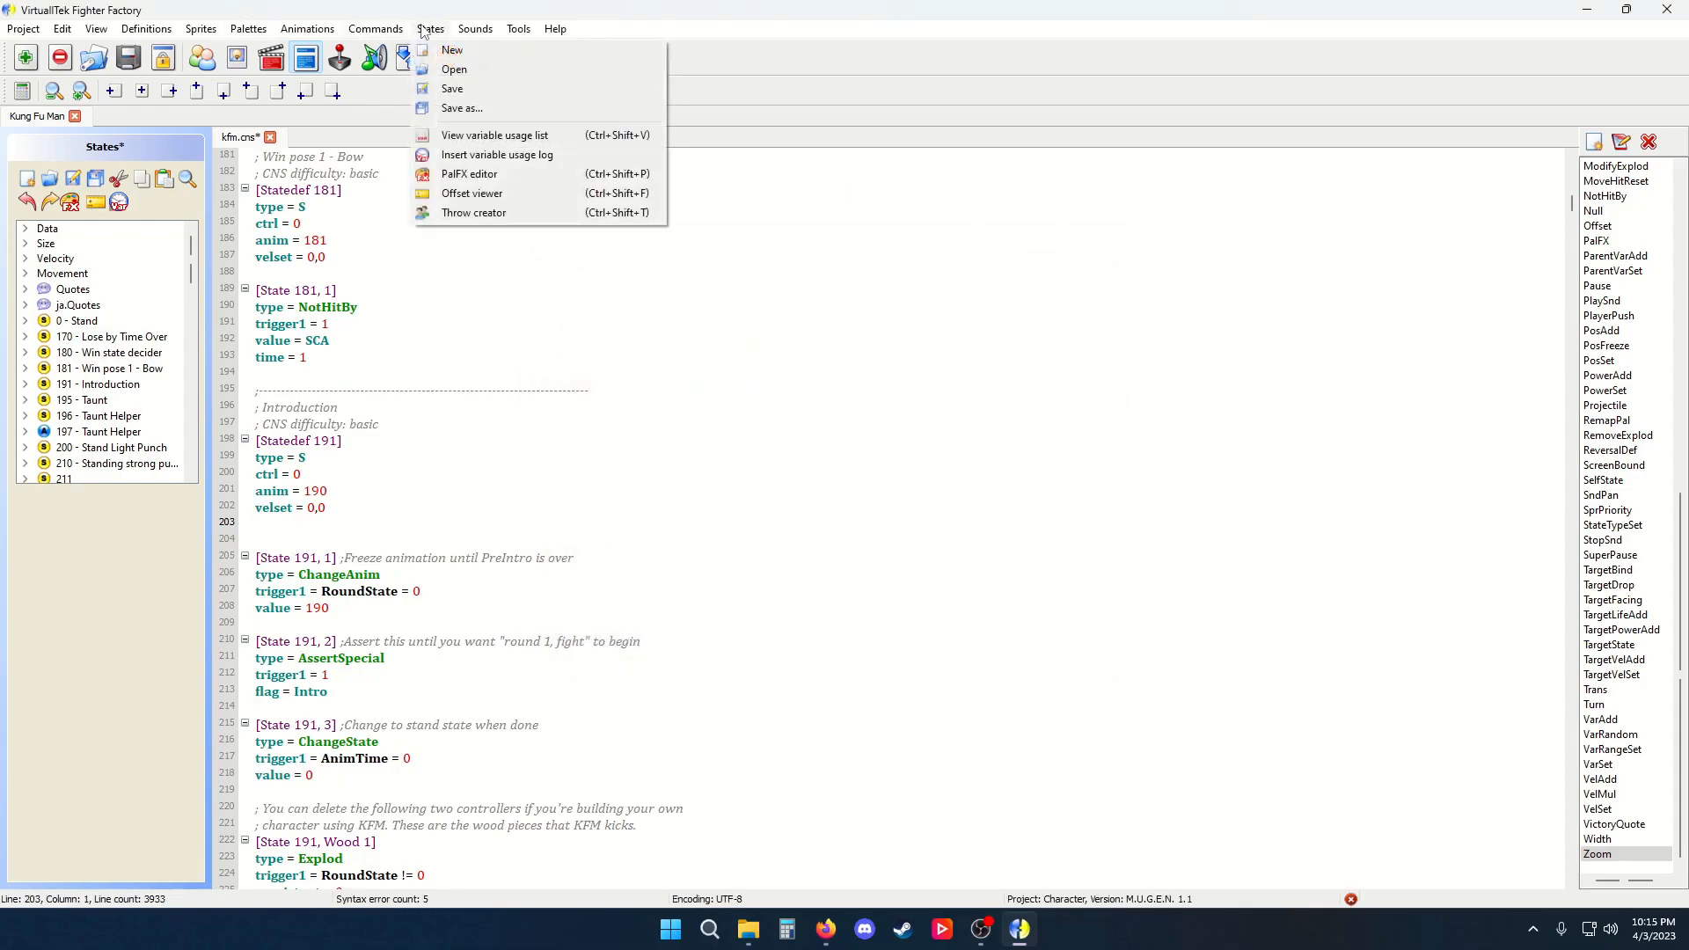
Open the Offset viewer, check the animation choices for Kung Fu Man, and close it
click(459, 200)
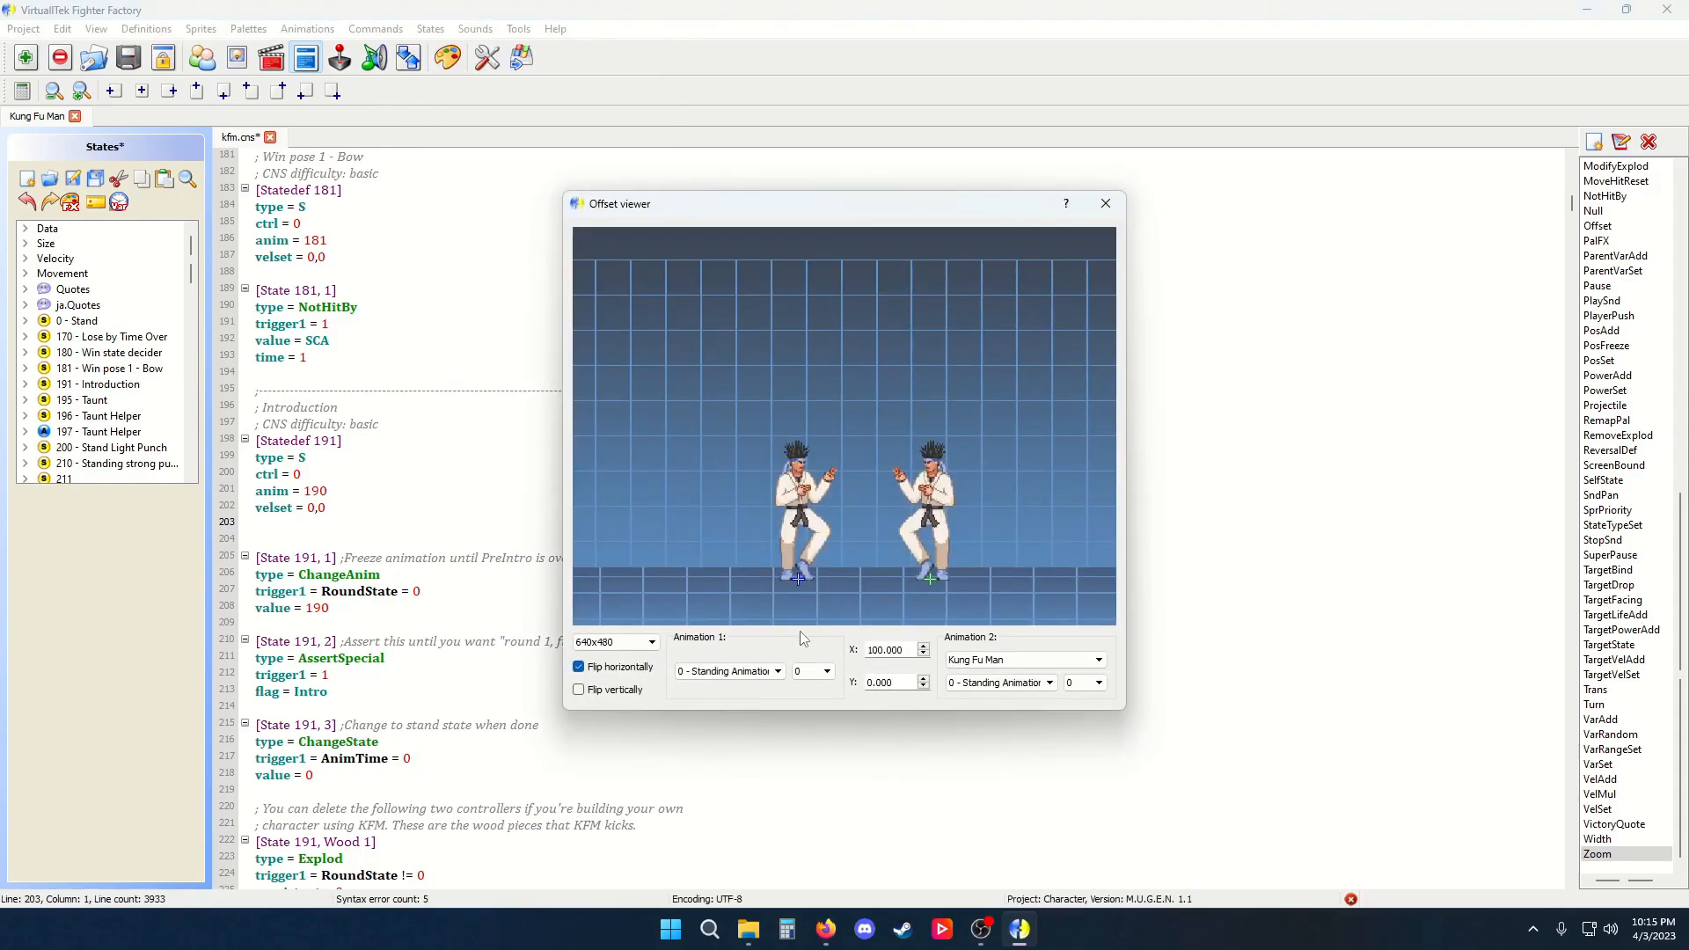
click(802, 673)
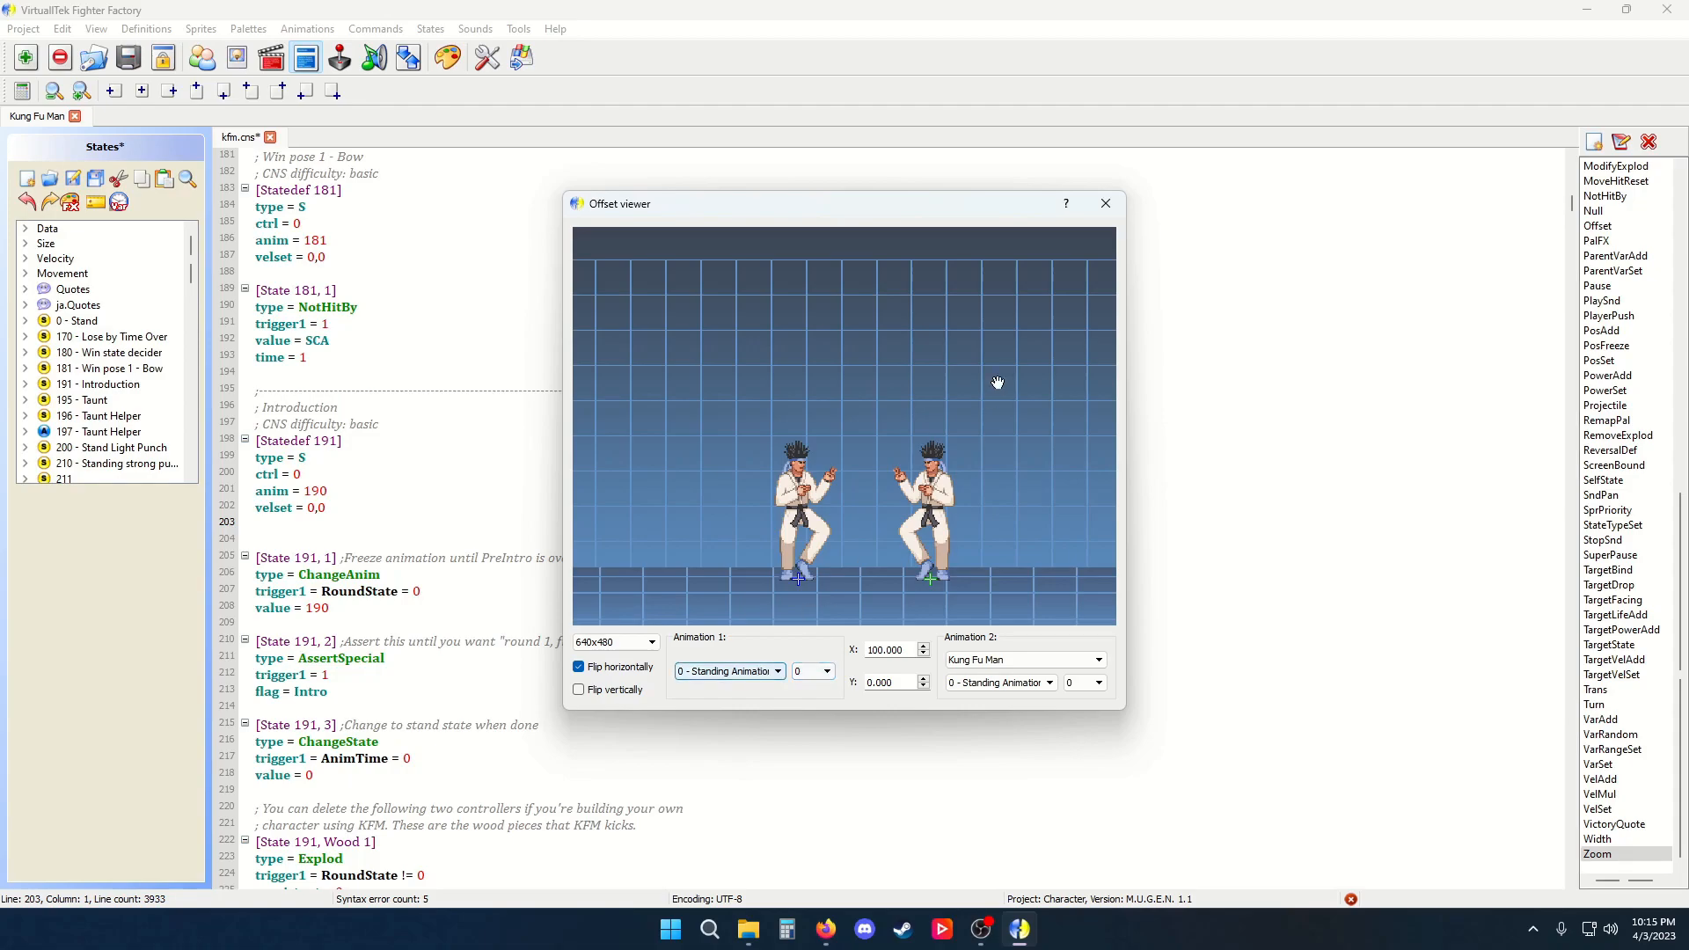
click(1105, 203)
Open the Throw creator, move the thrown opponent closer to Kung Fu Man, and close it without inserting
click(445, 35)
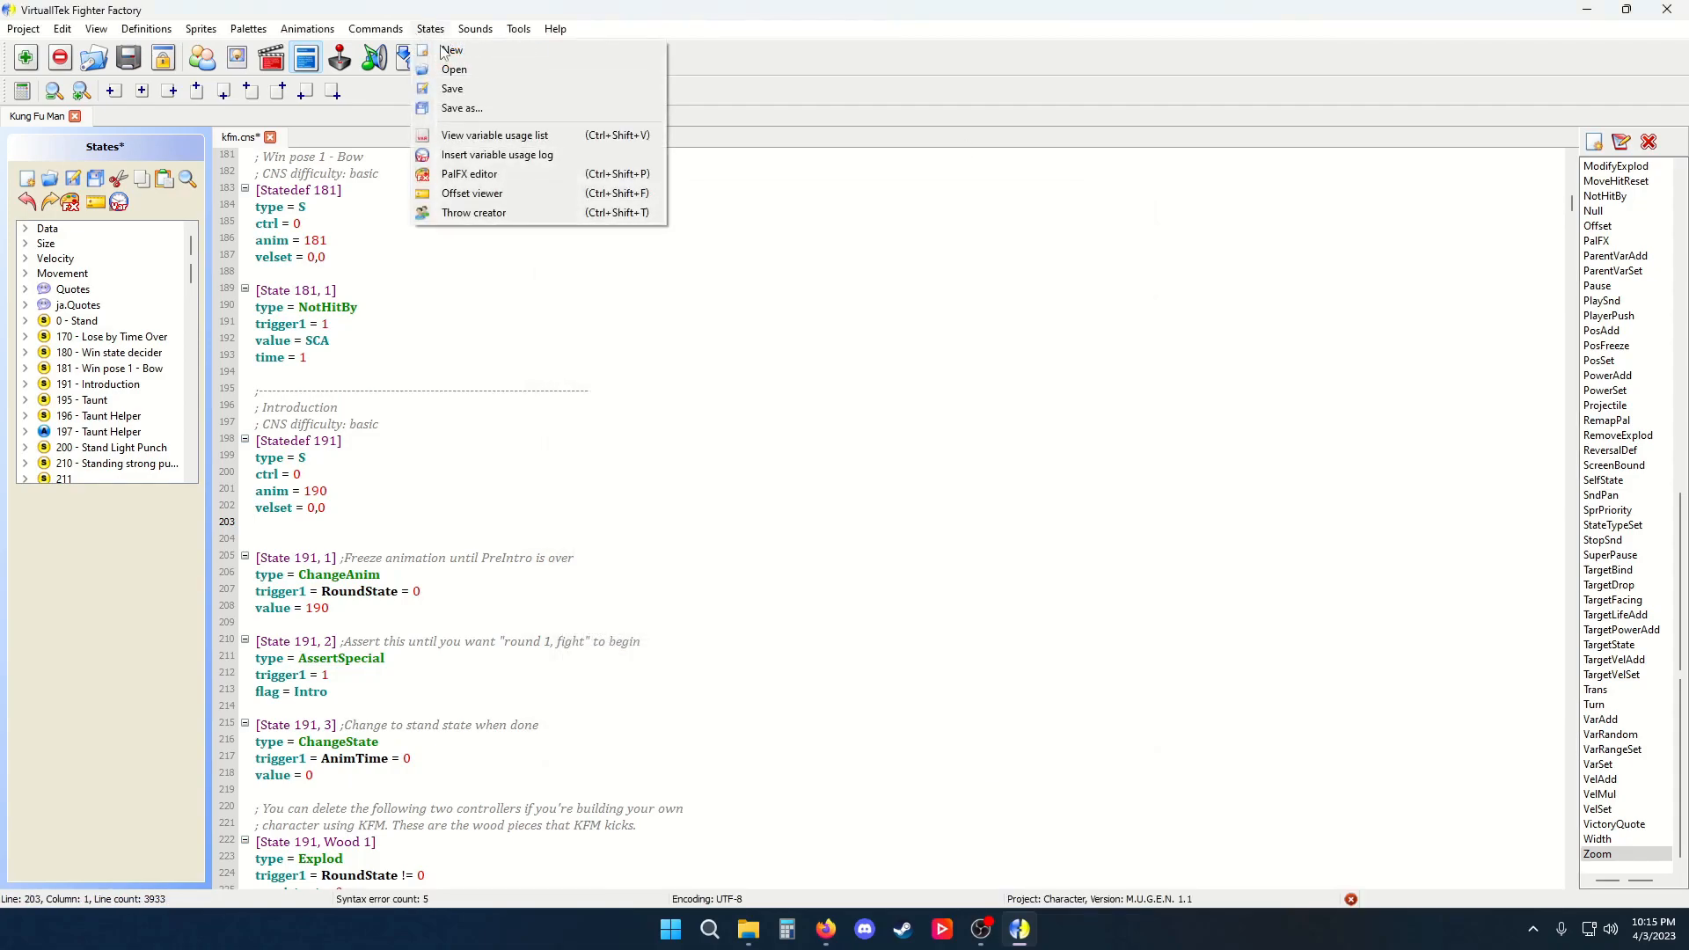
click(491, 212)
drag(988, 369, 829, 241)
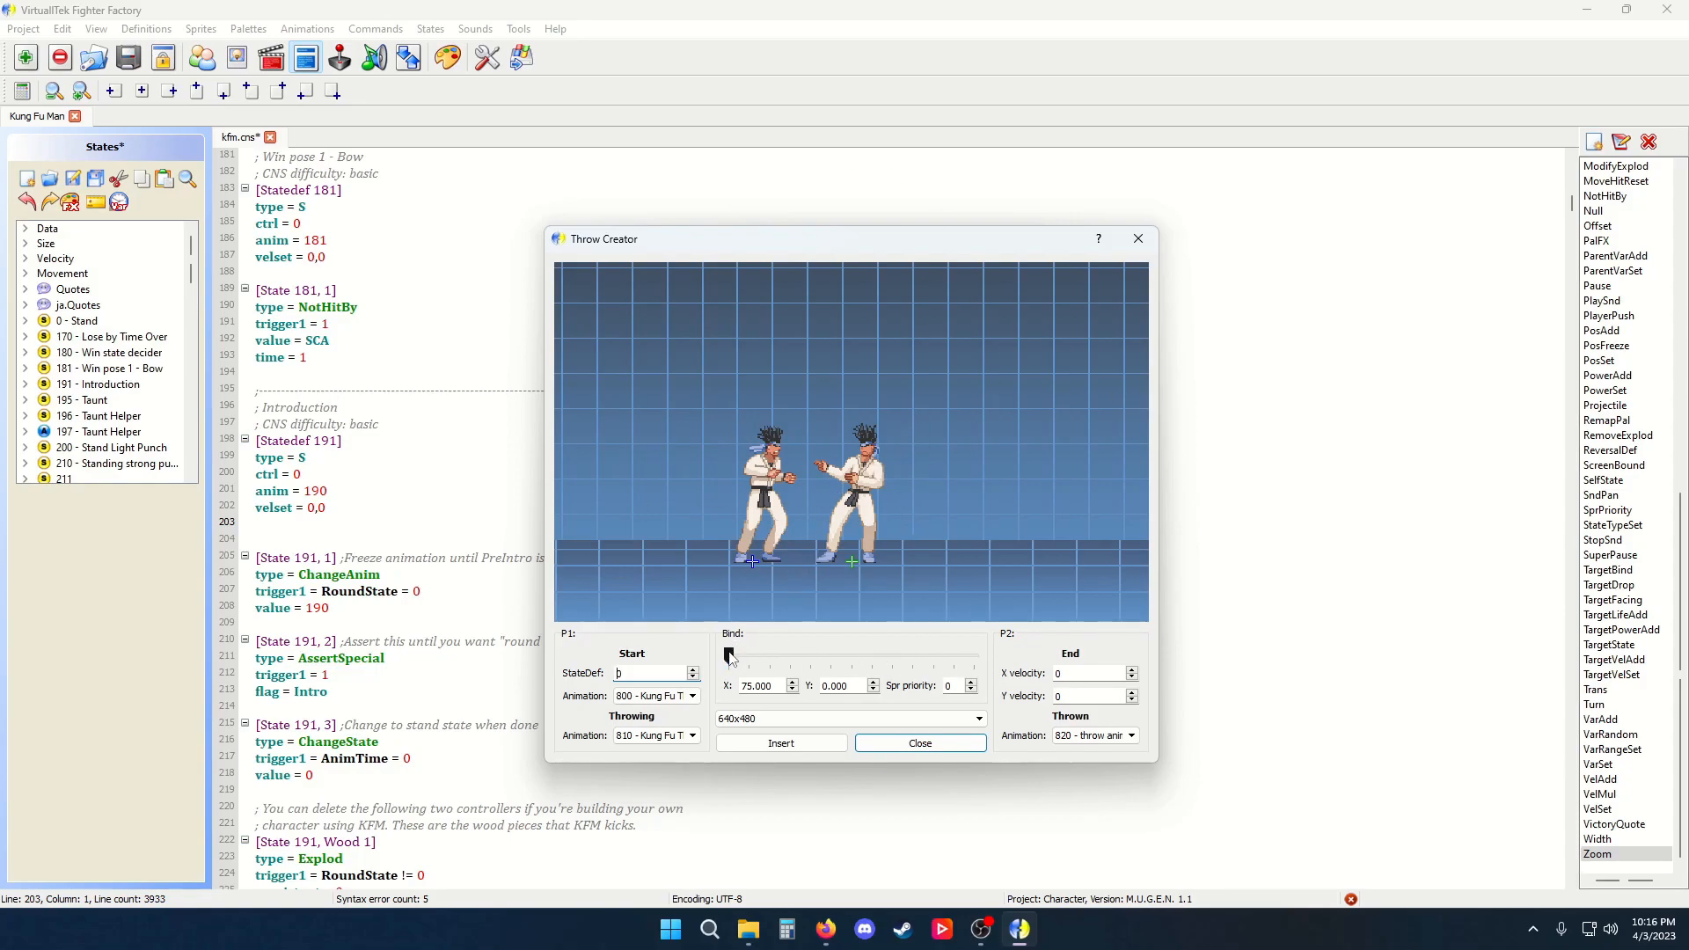
mouse_move(818, 529)
mouse_down()
mouse_move(815, 479)
mouse_move(821, 561)
mouse_up()
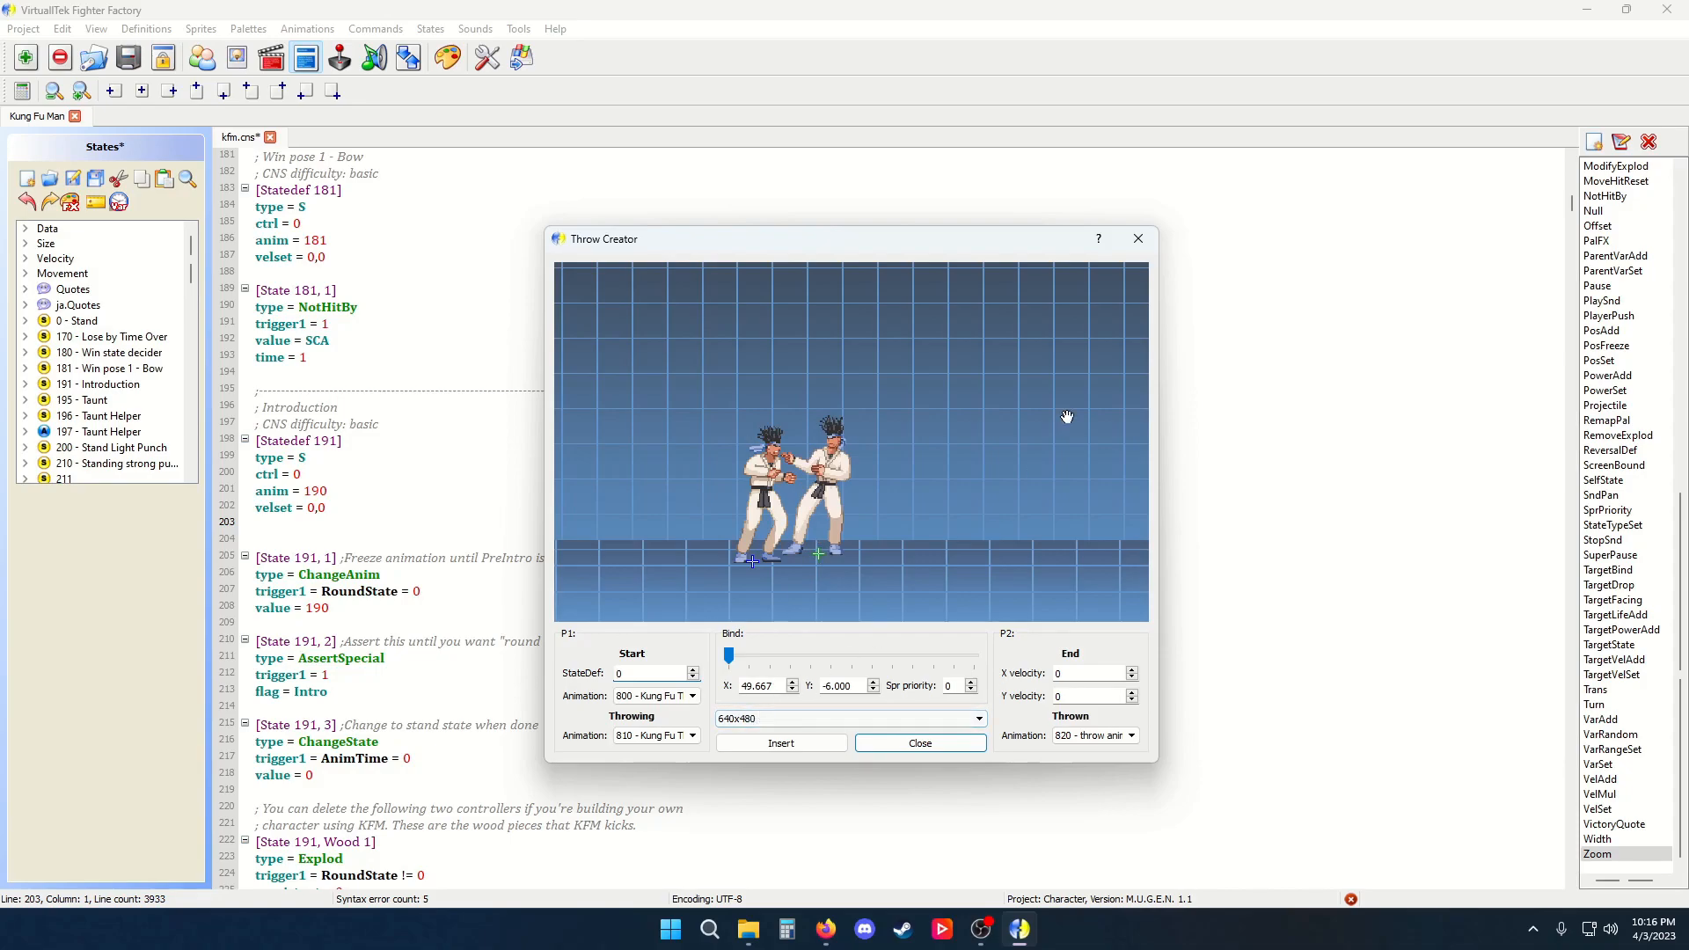
click(1138, 239)
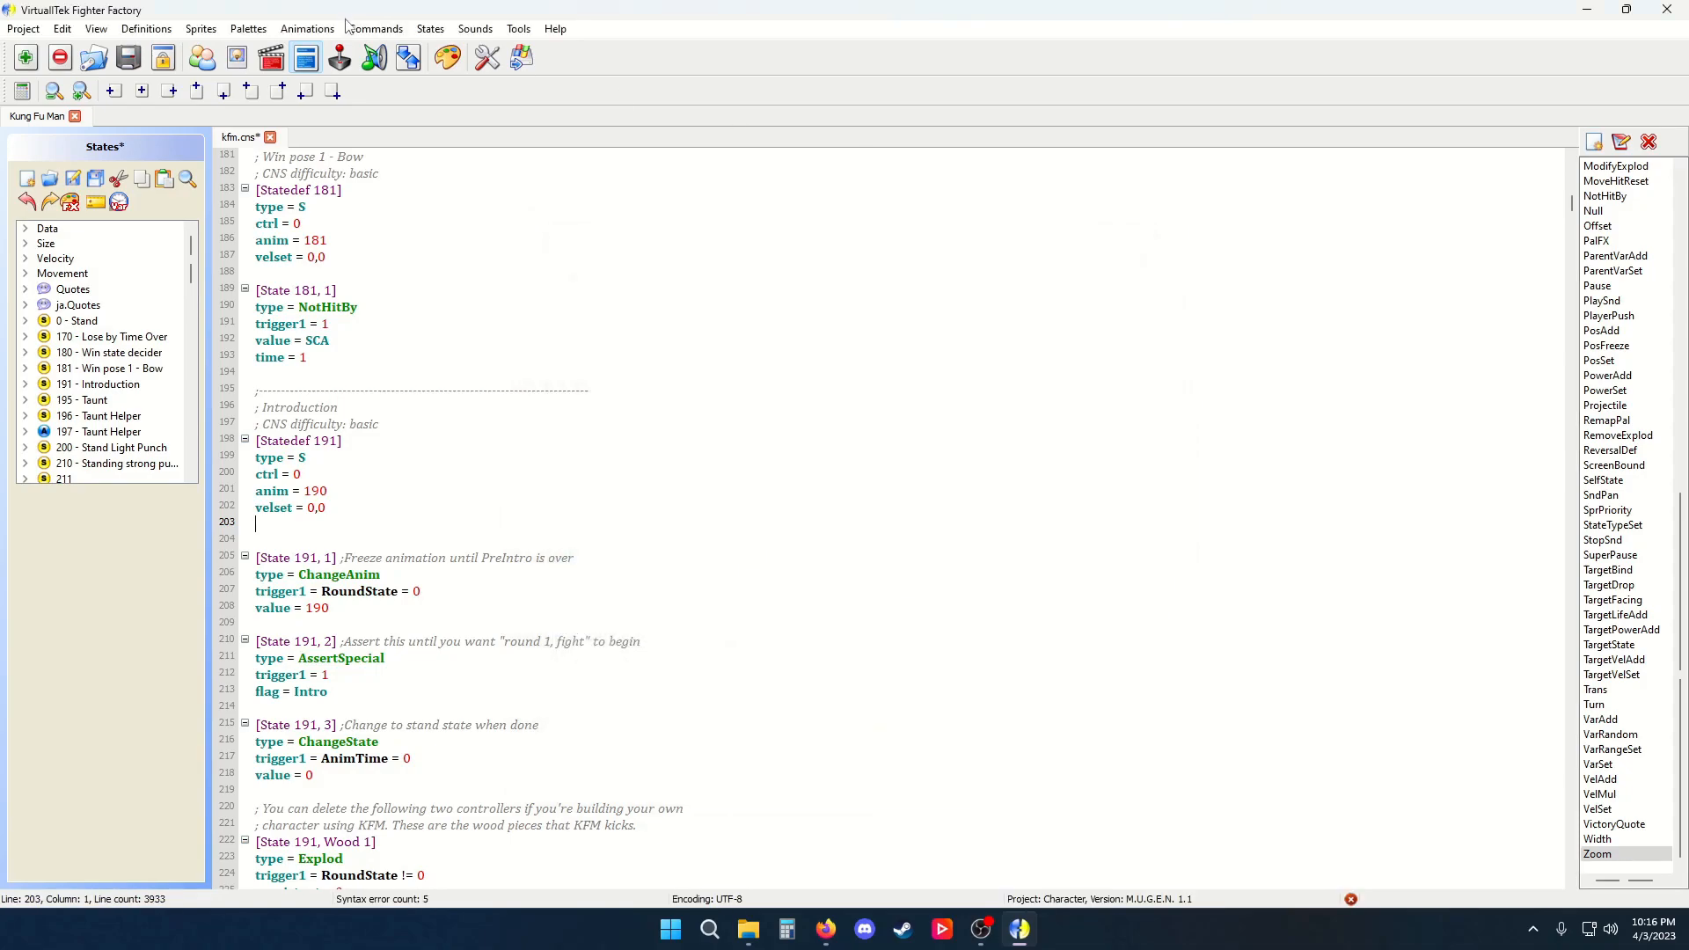
Remove a blank line after the Statedef 191 block and add one after the State 181, 1 controller
click(428, 29)
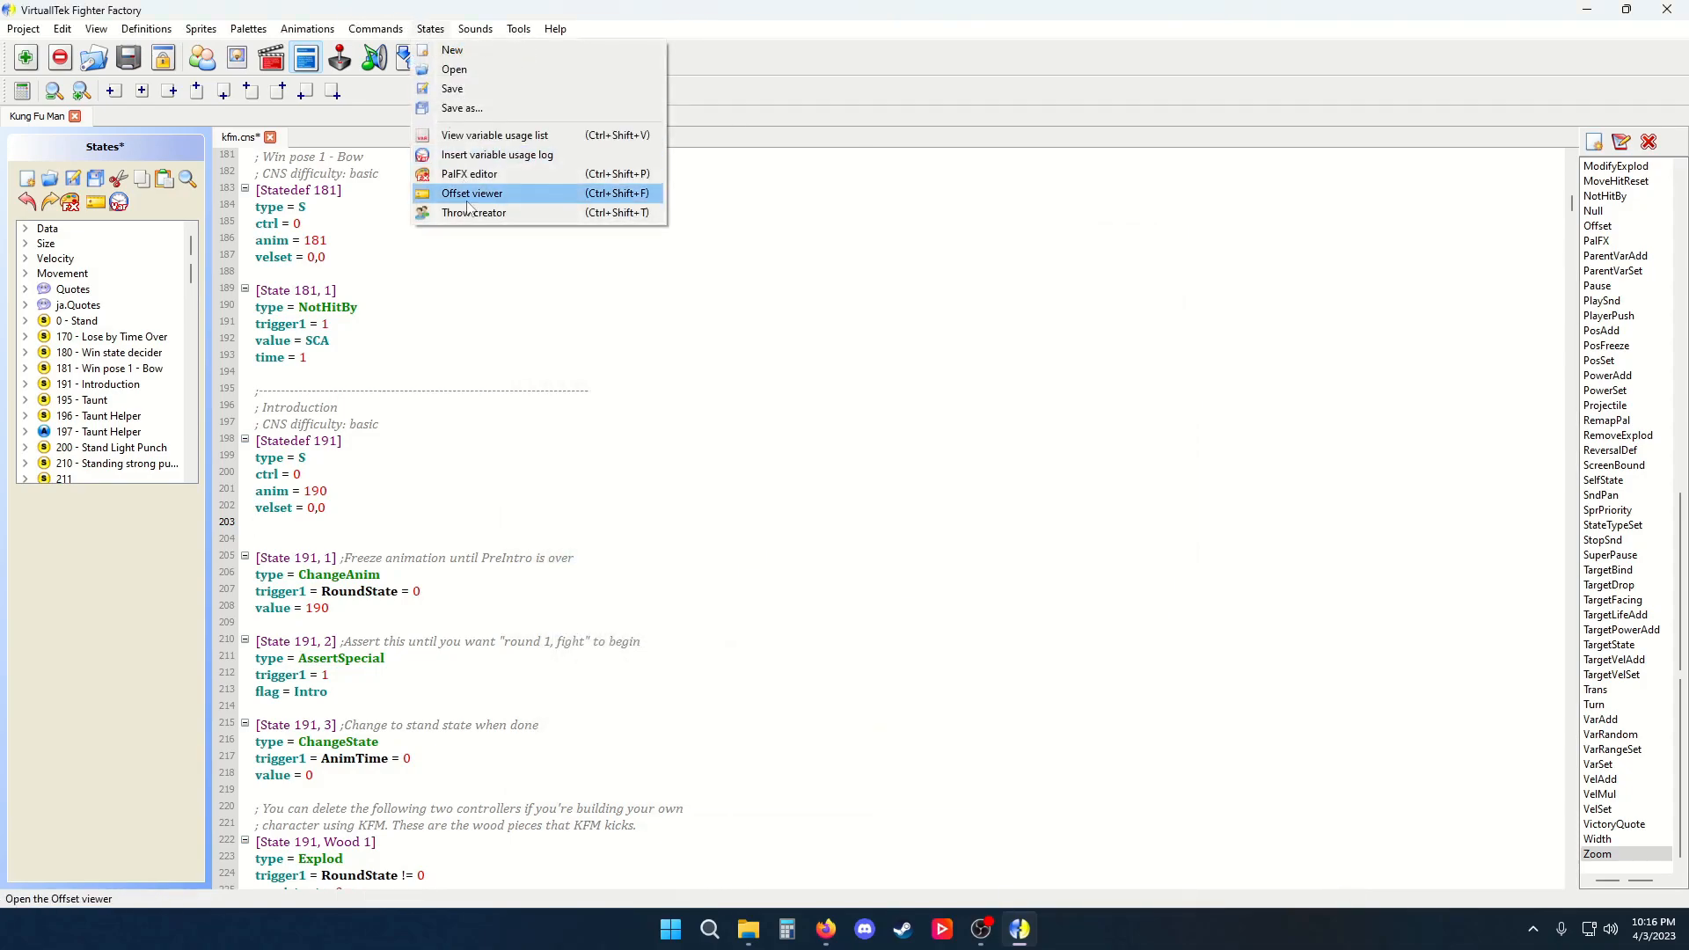
click(344, 531)
key(BackSpace)
key(BackSpace)
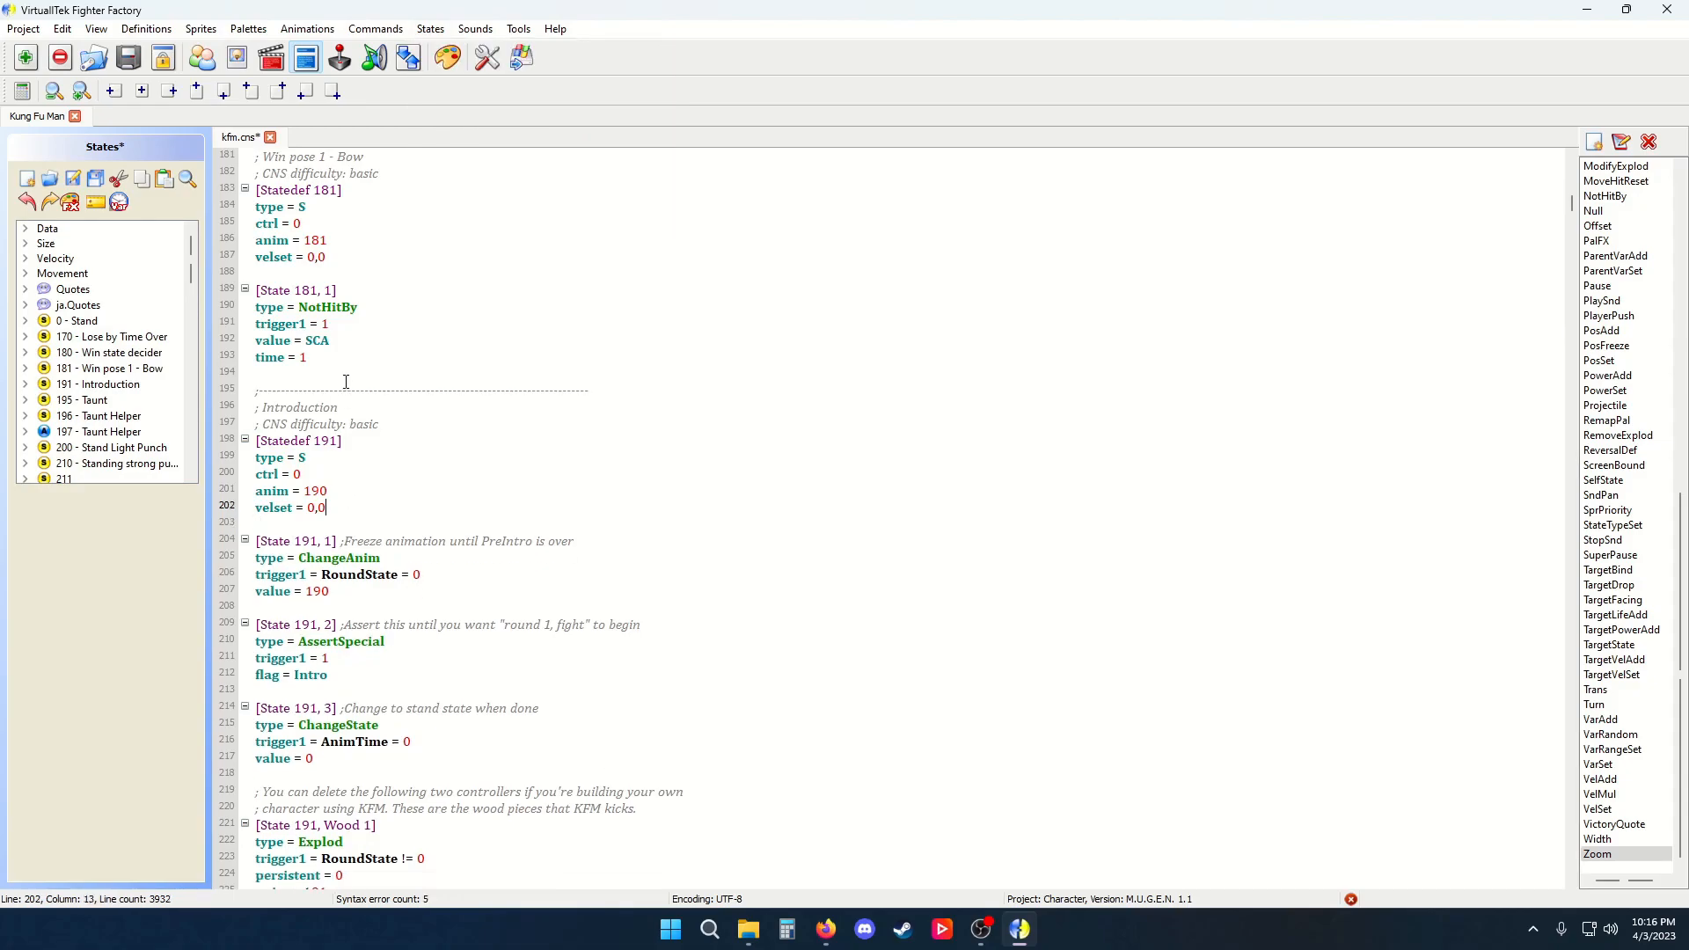
click(345, 373)
key(Return)
Toggle the variable usage list in the states panel on and back off
click(431, 29)
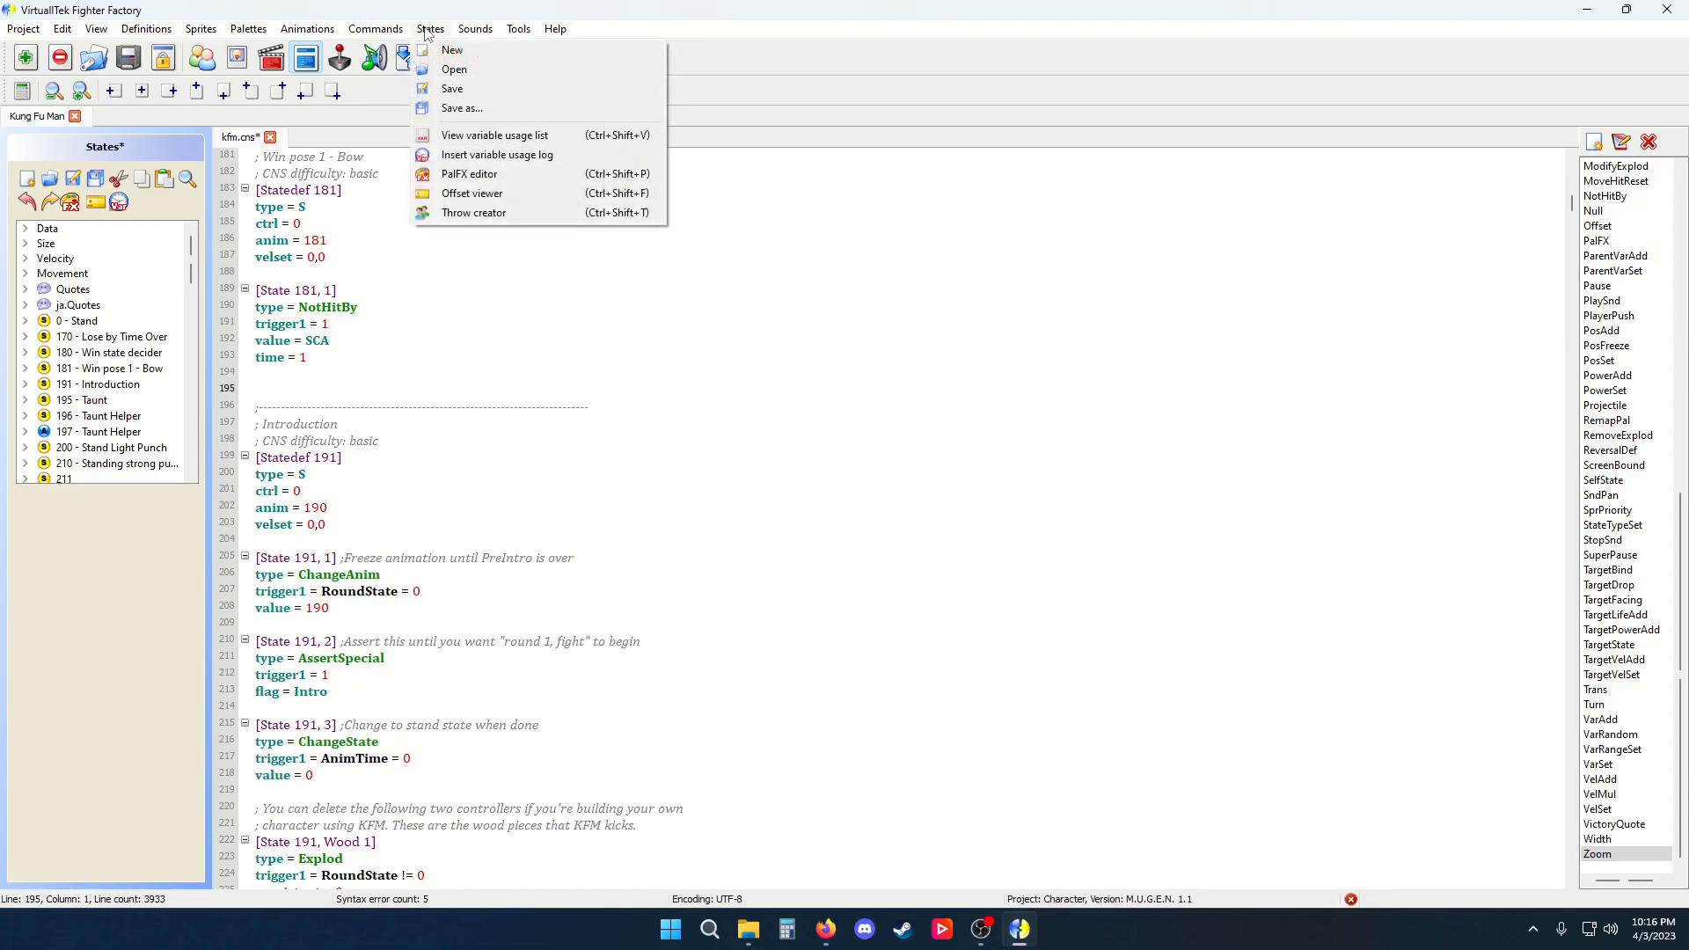
click(482, 157)
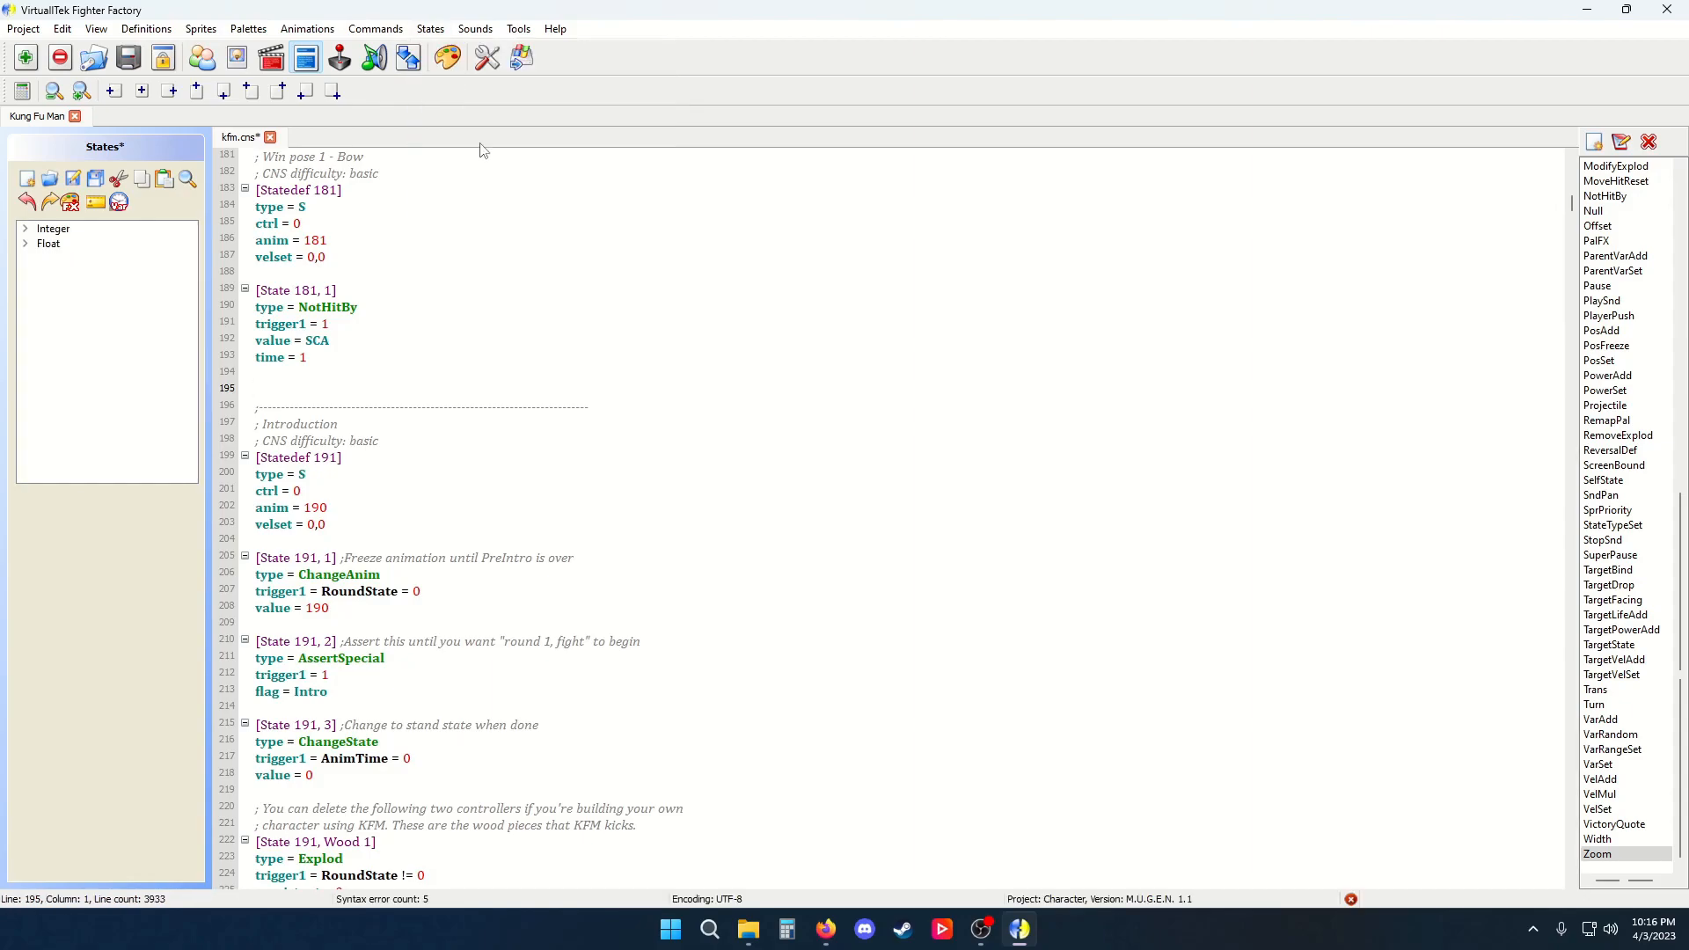
click(430, 29)
click(451, 138)
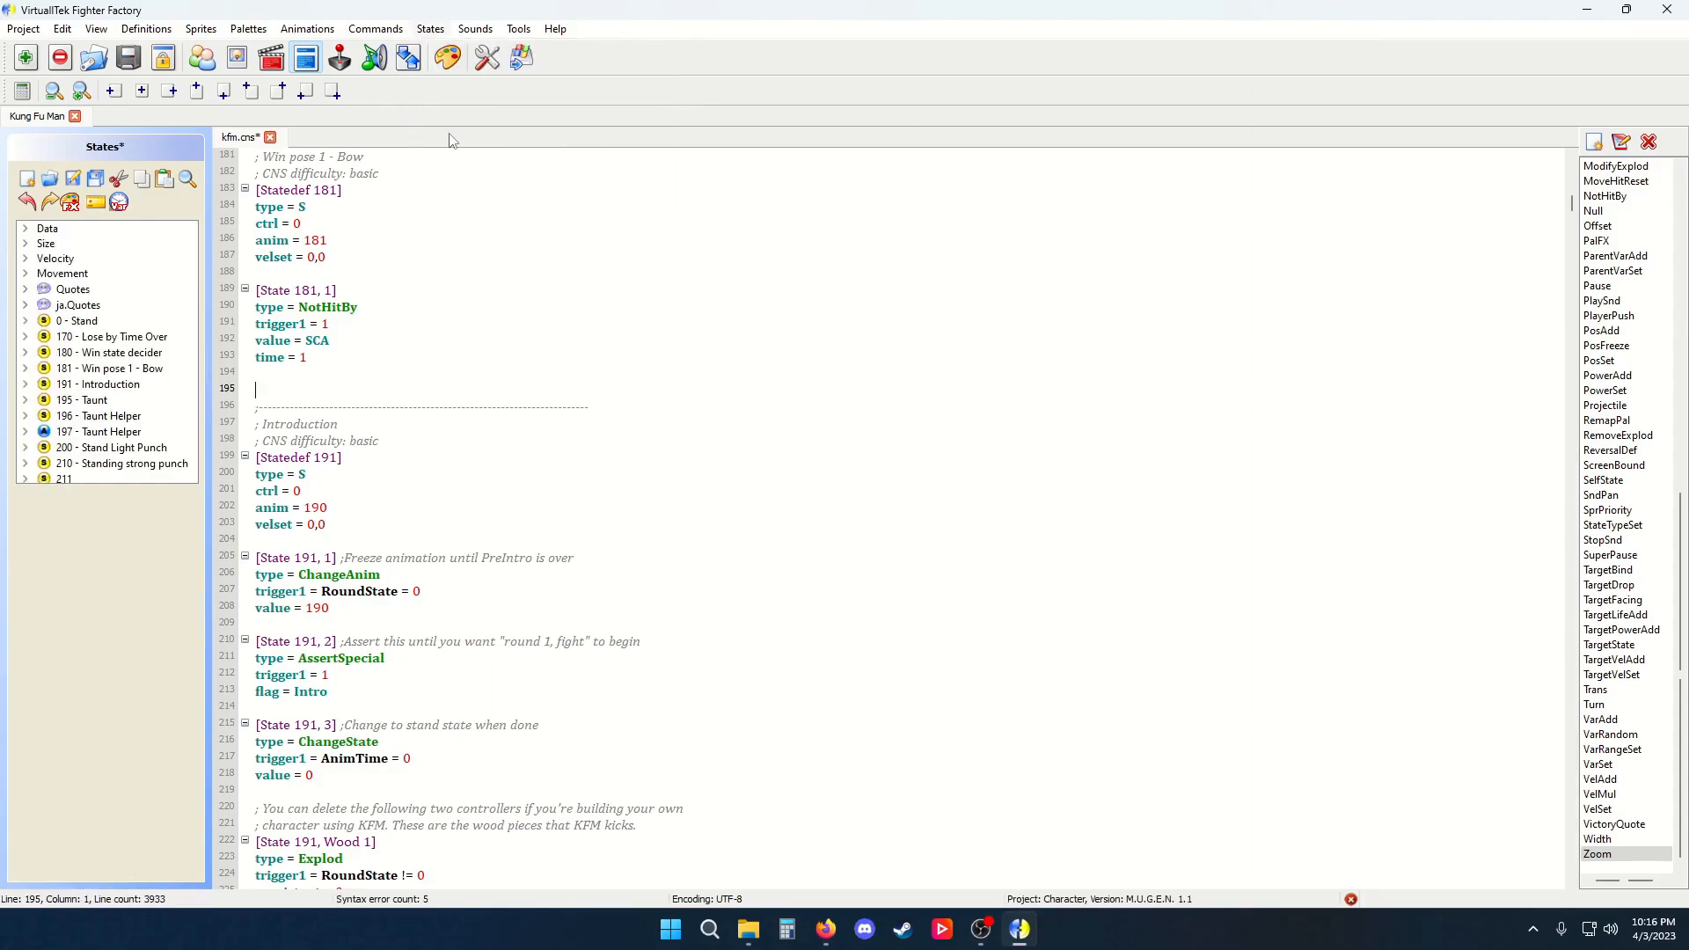
Insert a variable usage log formatted by StateDef number for used integer and float variables
click(430, 29)
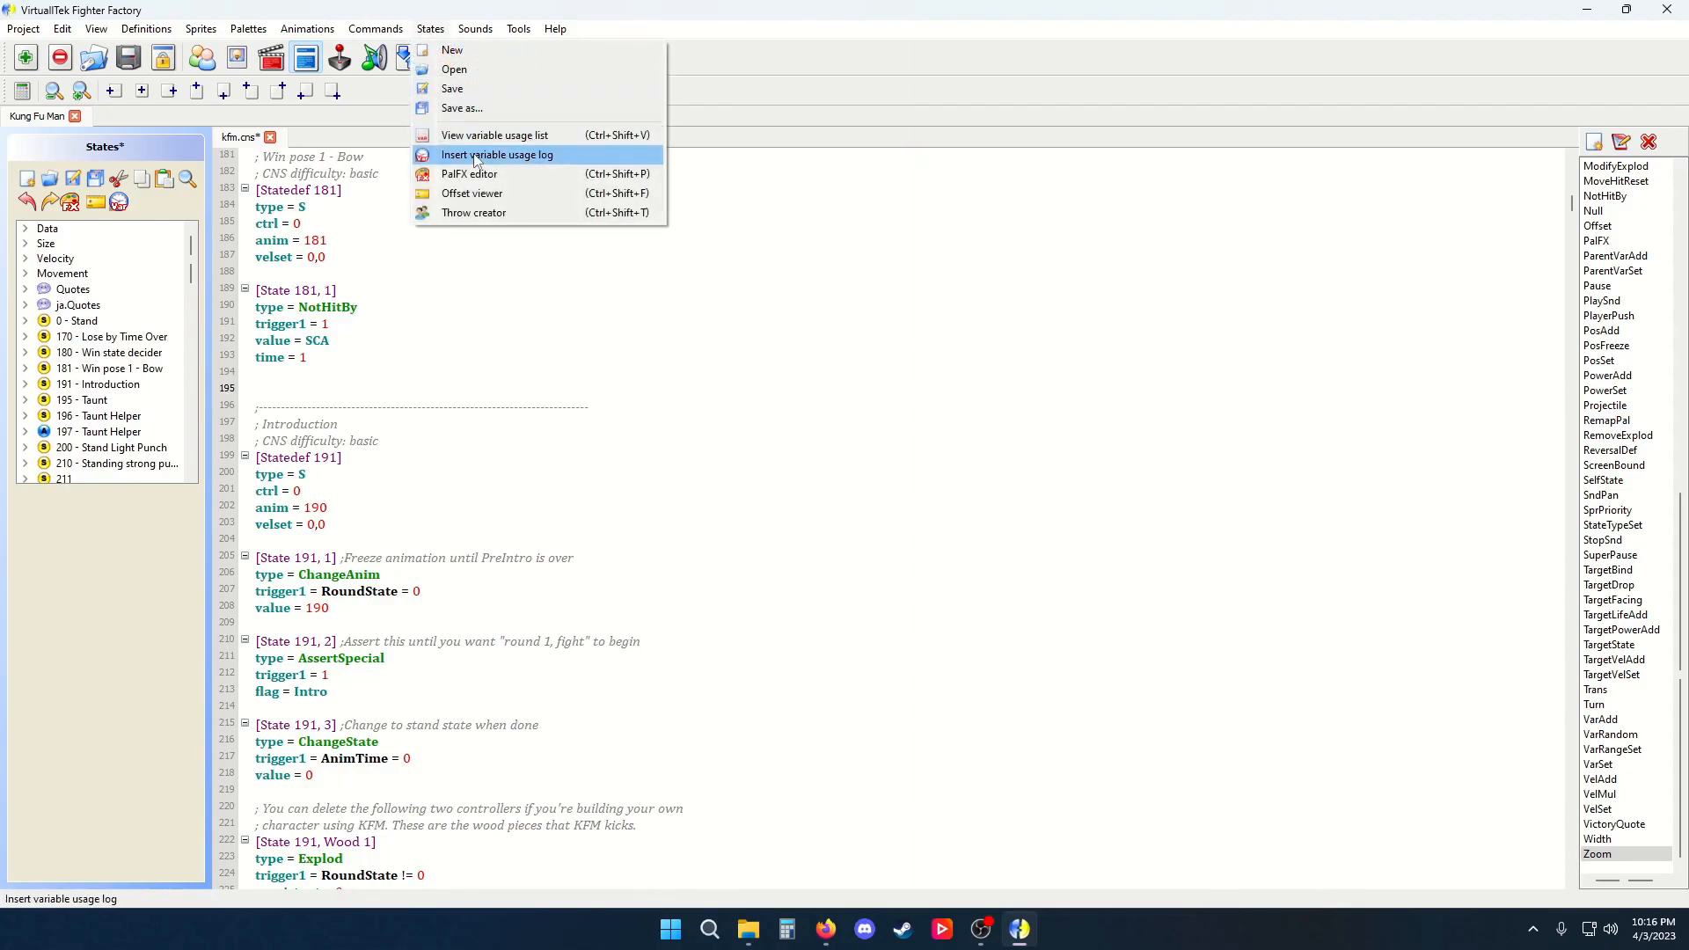
click(476, 156)
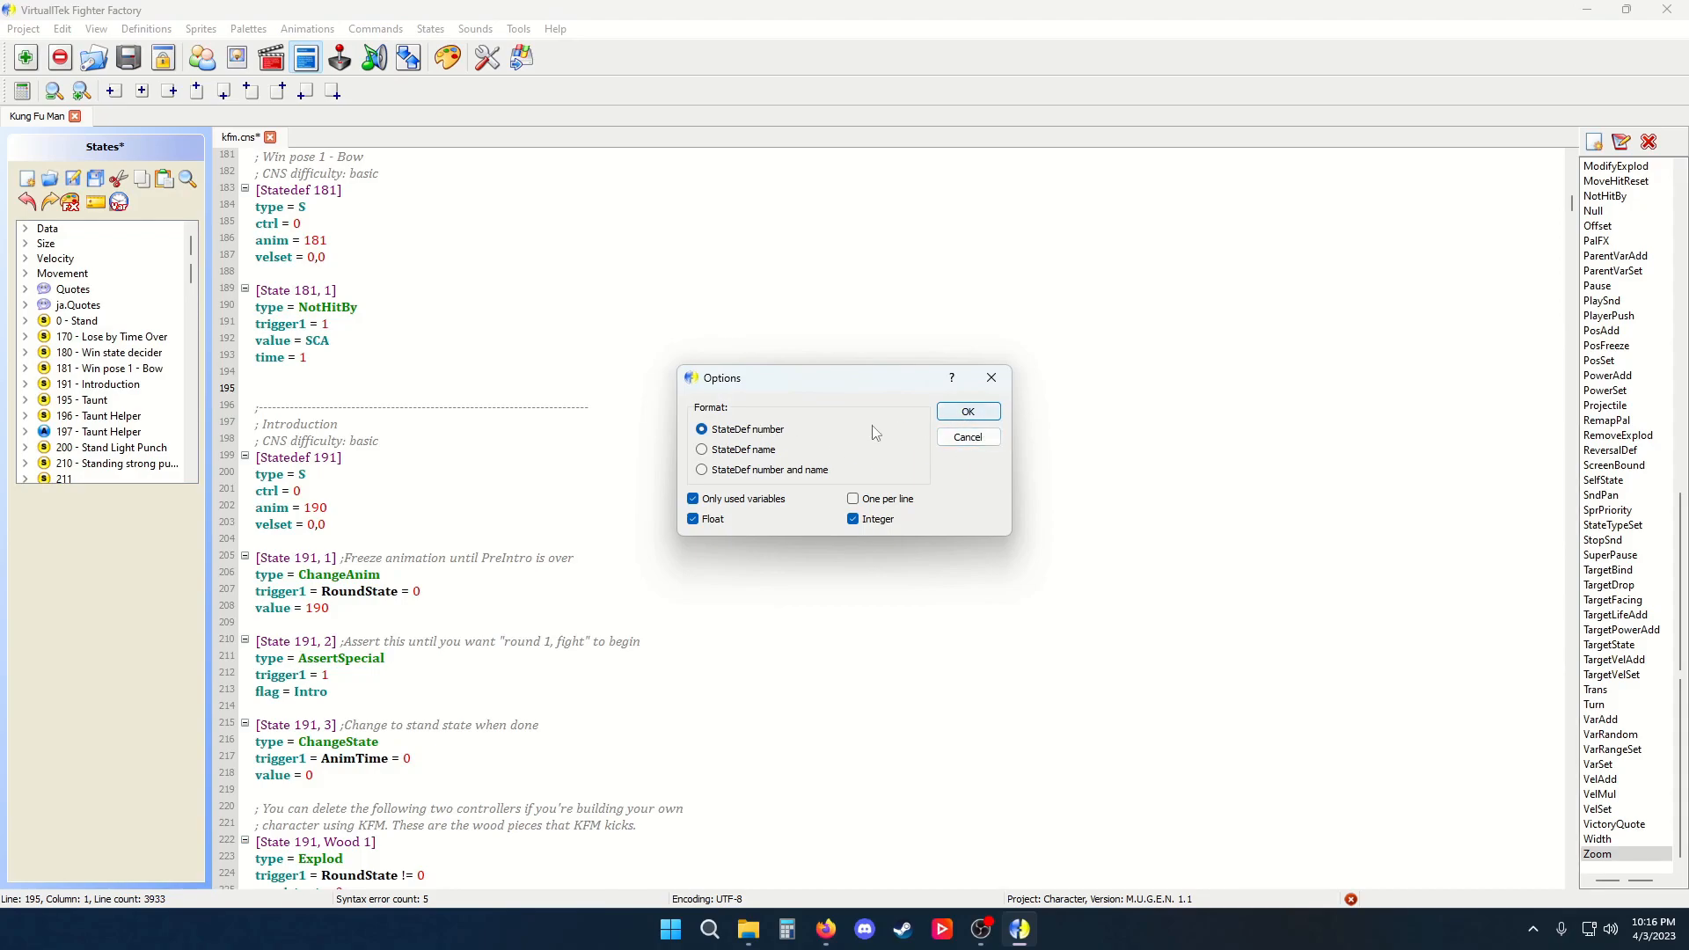
click(967, 413)
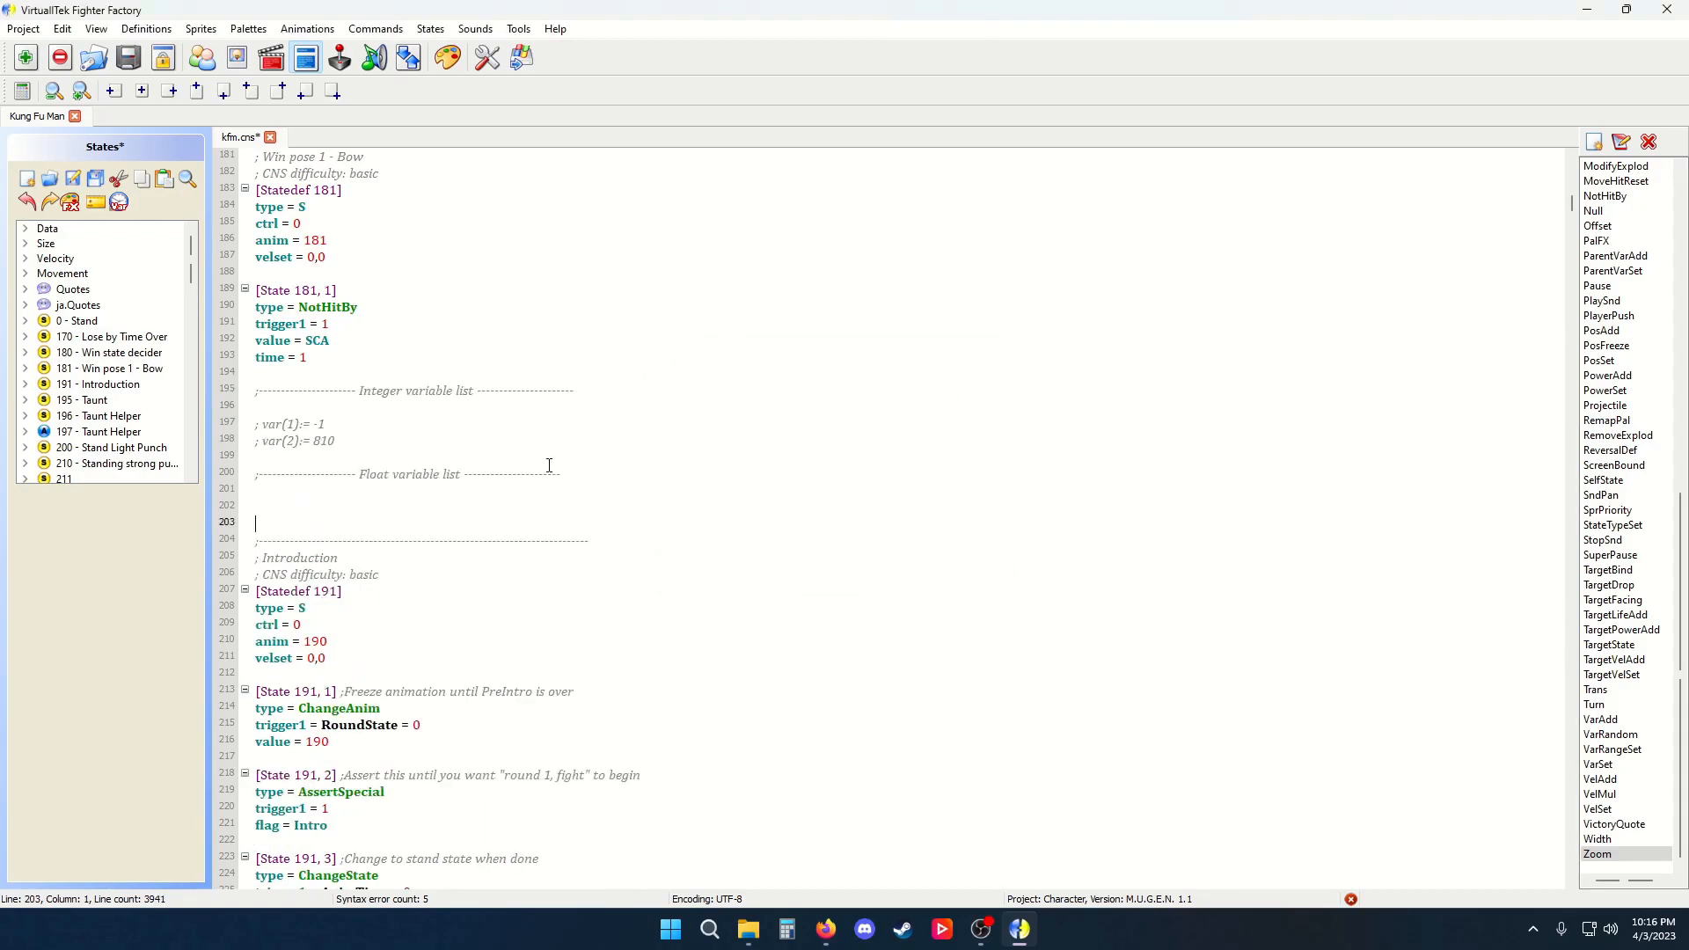
Select and delete the inserted variable usage log lines
double_click(320, 423)
drag(291, 491, 224, 378)
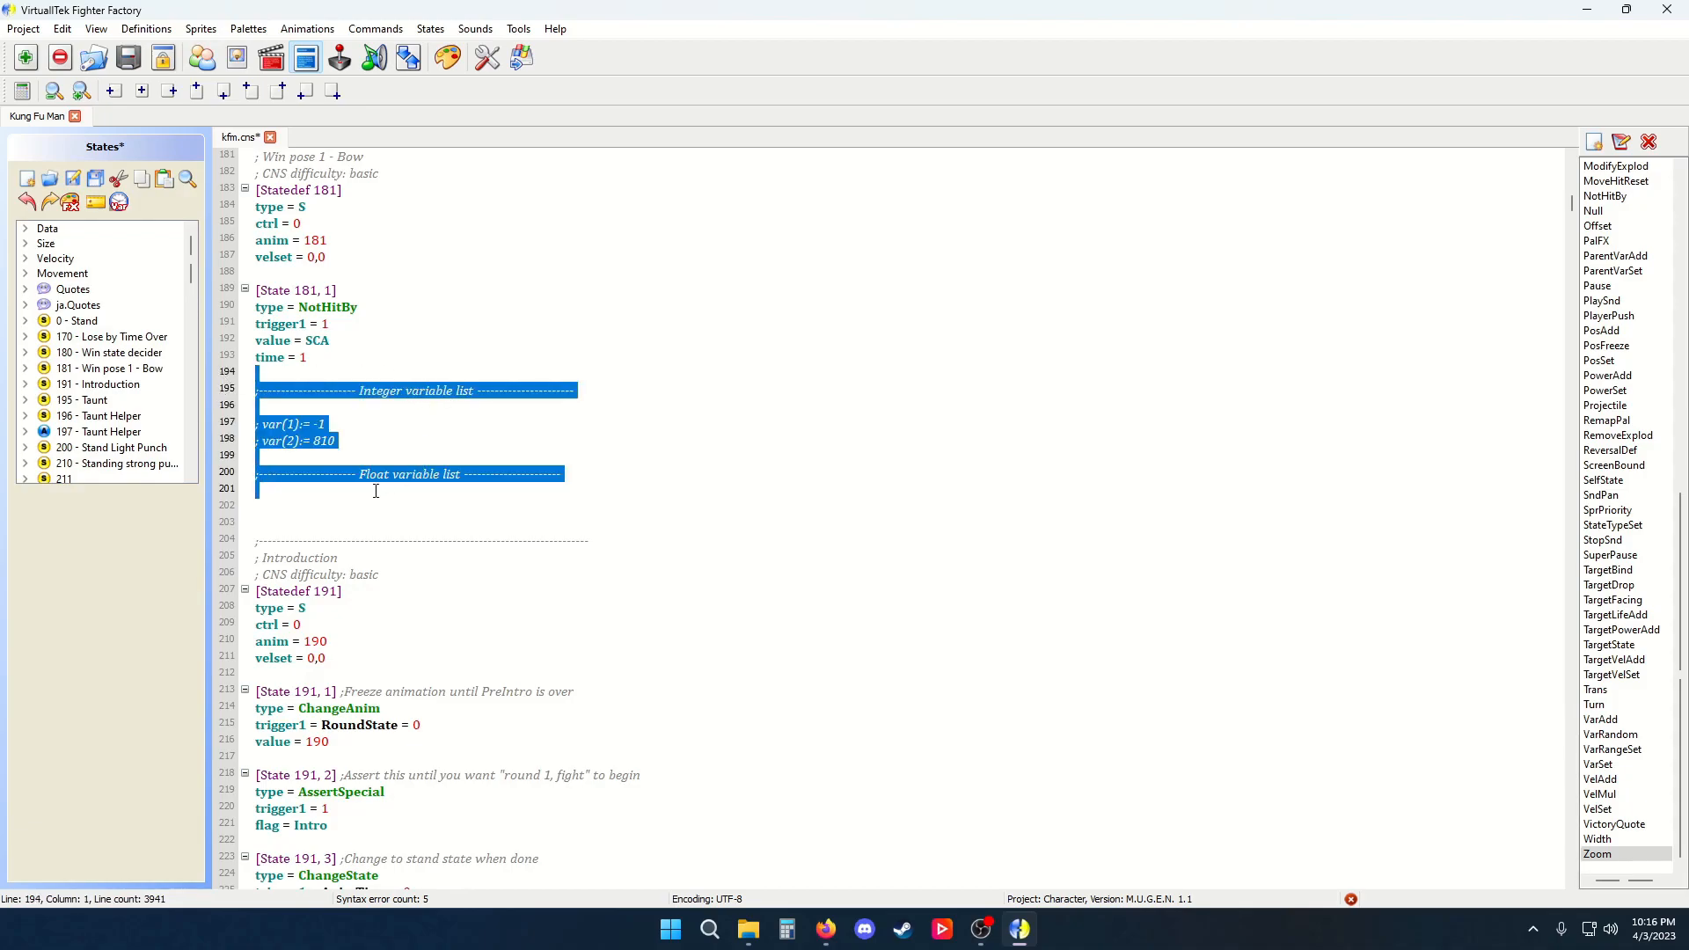
key(BackSpace)
key(BackSpace)
key(Delete)
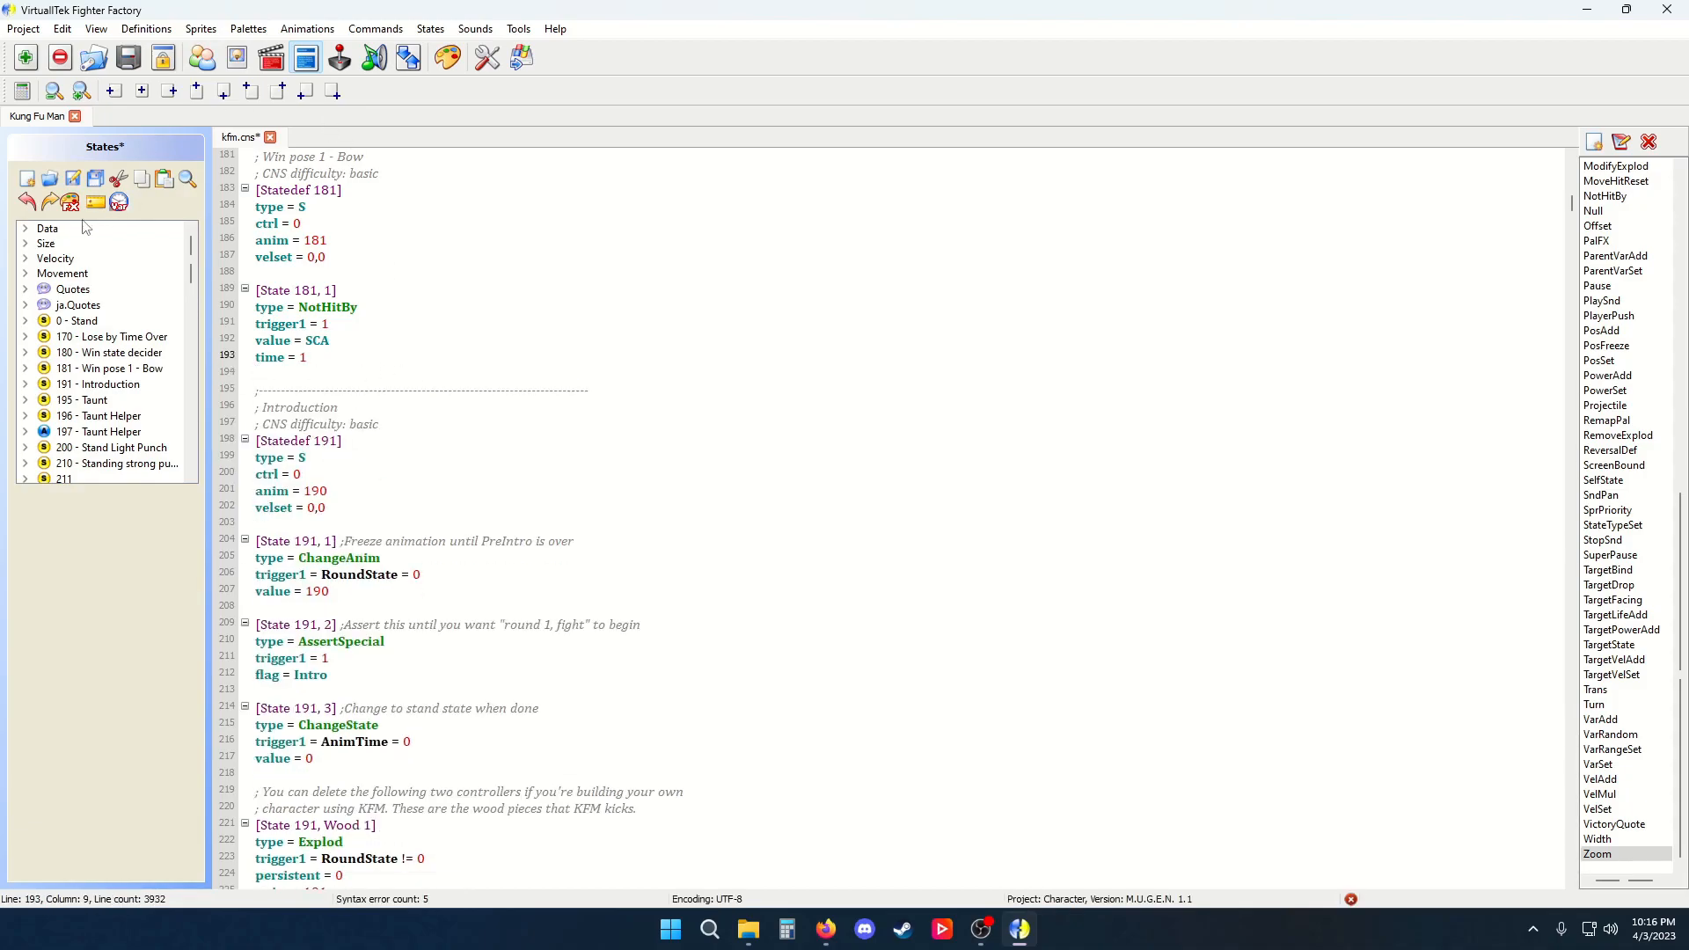
Save the states file
click(74, 188)
click(430, 29)
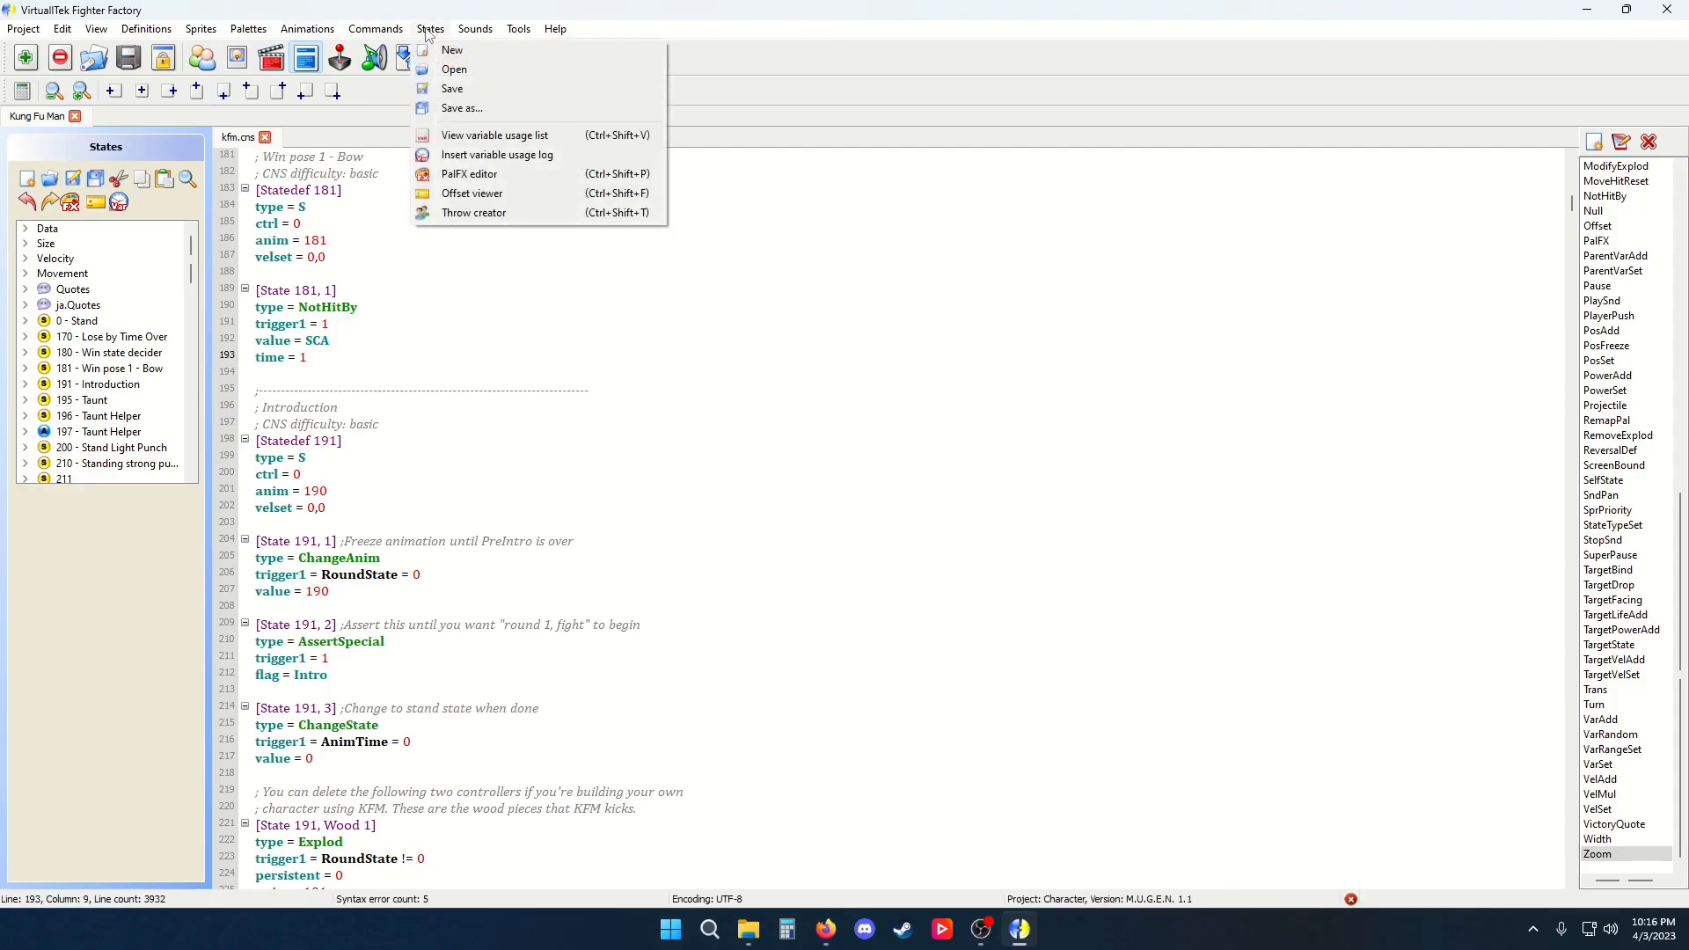
mouse_move(322, 33)
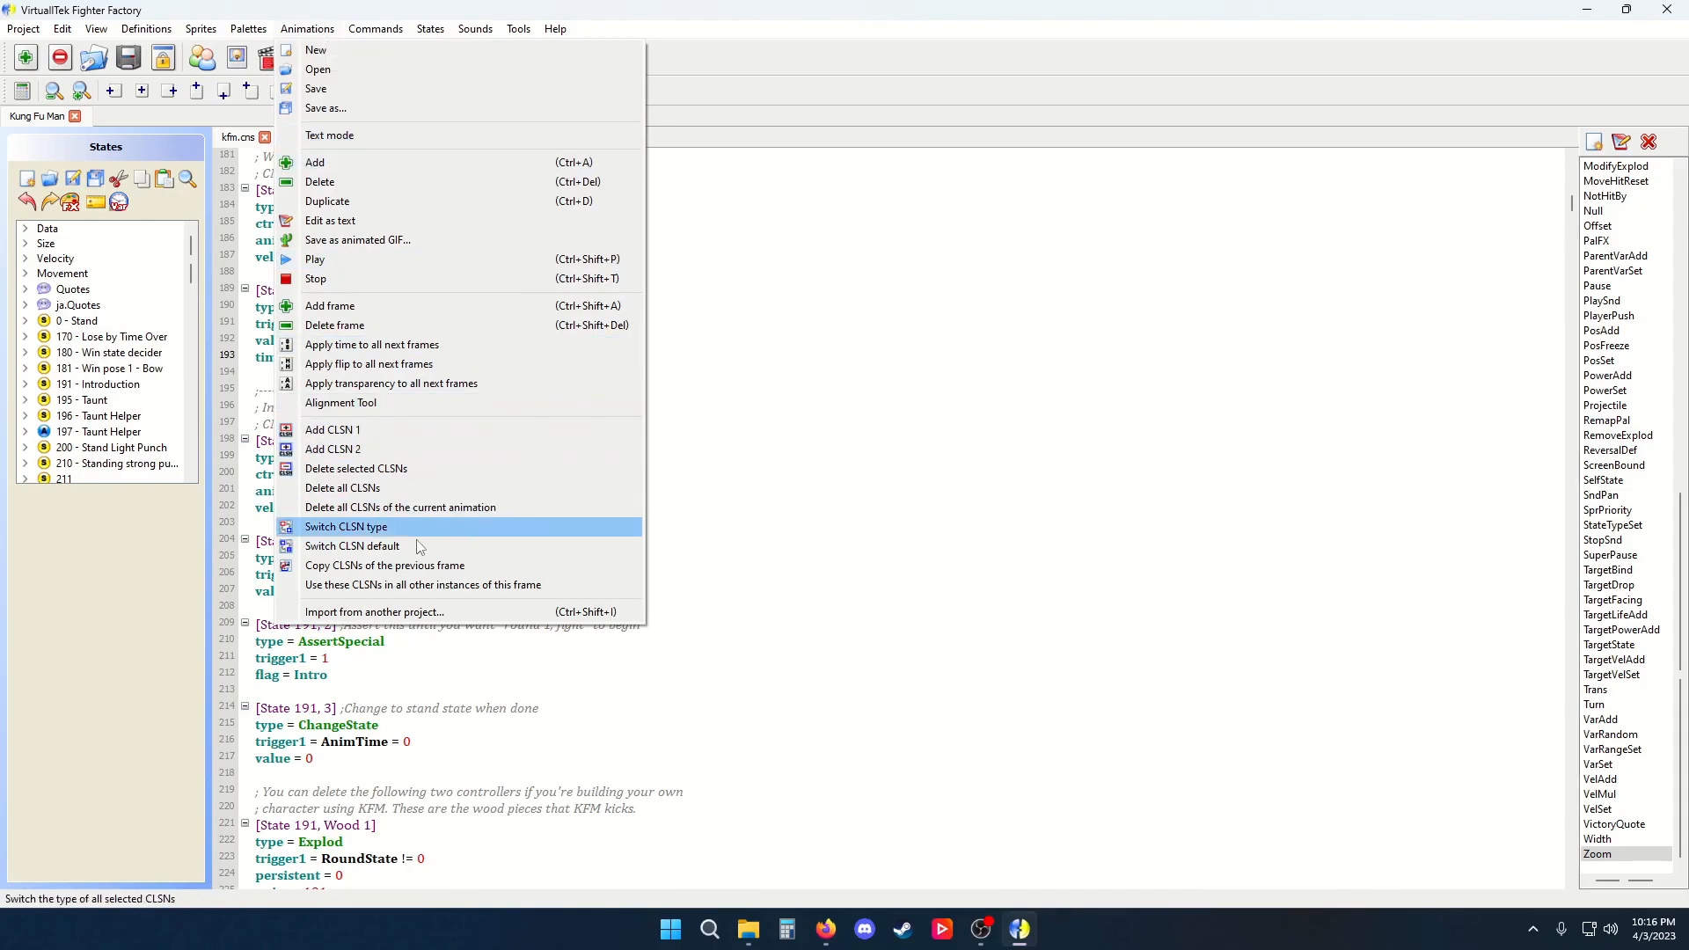
Switch to the animation editor, glance at the sprite editor, and return to the Light Kung Fu Knee kick animation
click(730, 475)
click(272, 60)
scroll(513, 328, up, 4)
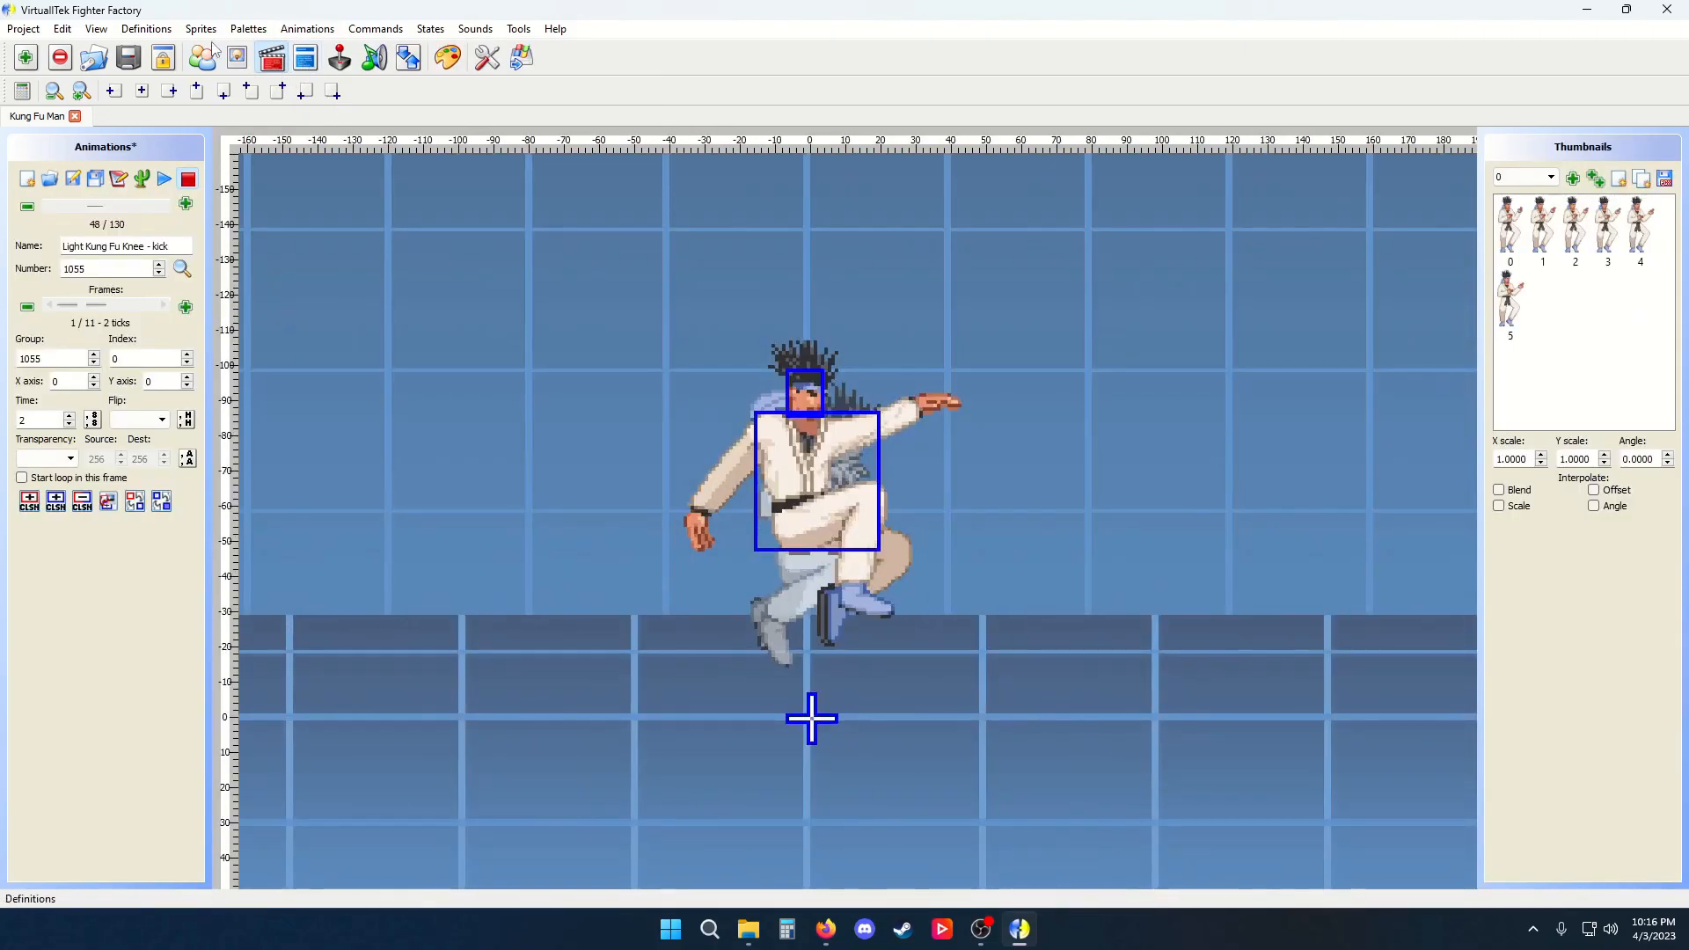
click(238, 59)
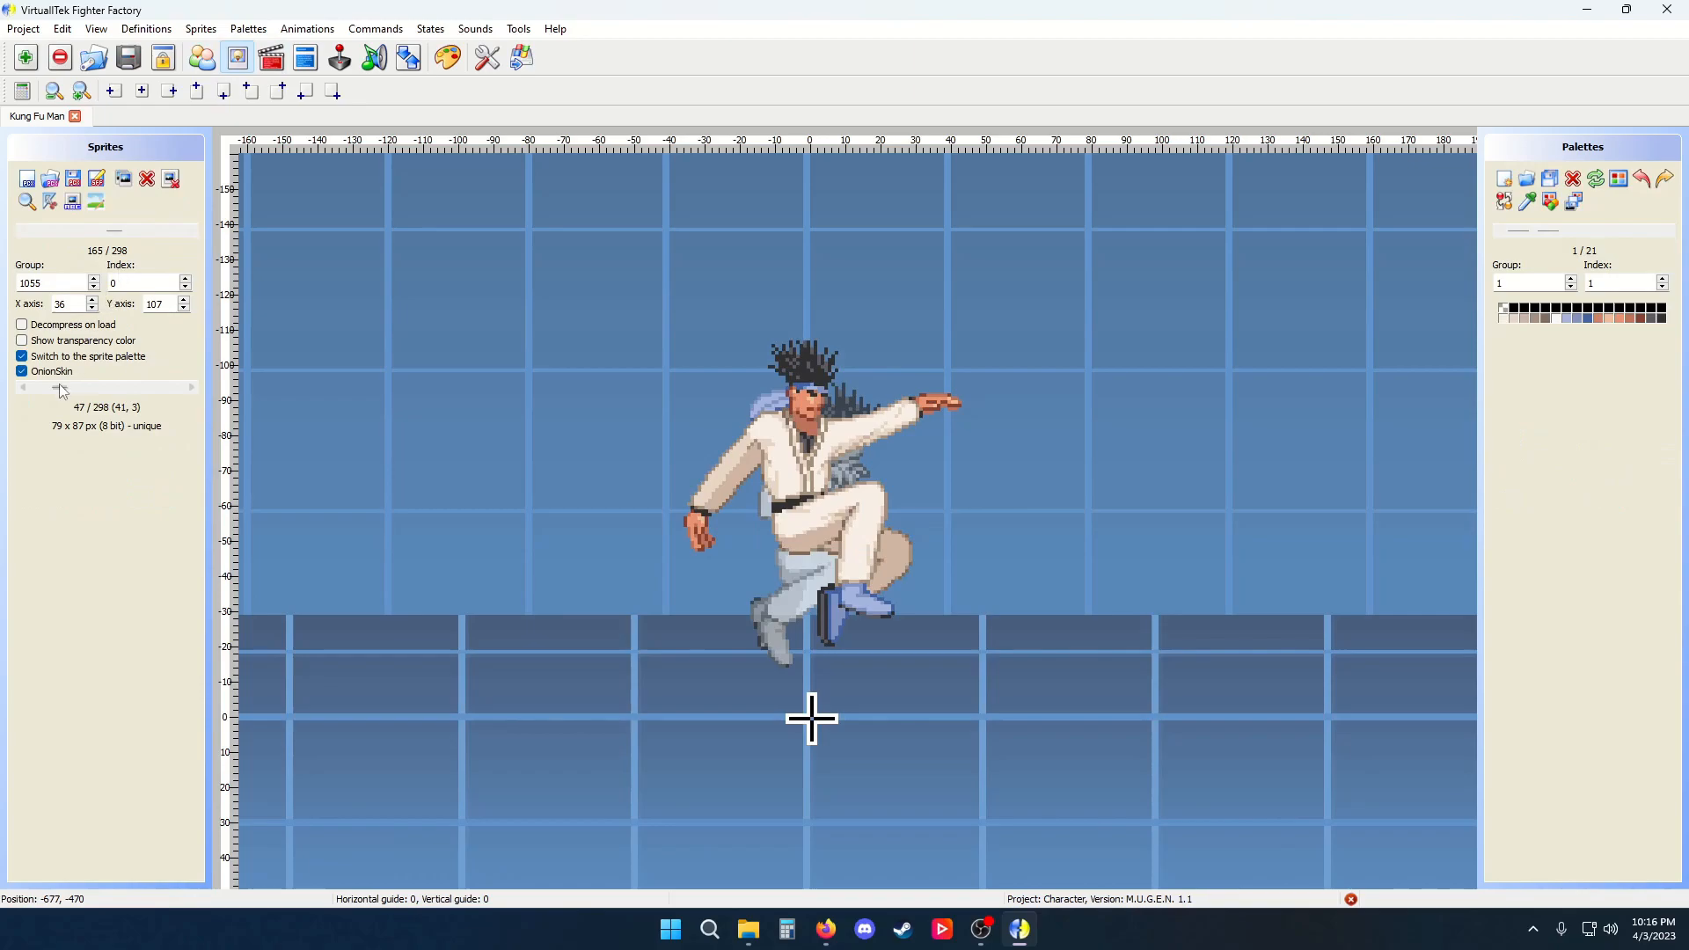
click(272, 58)
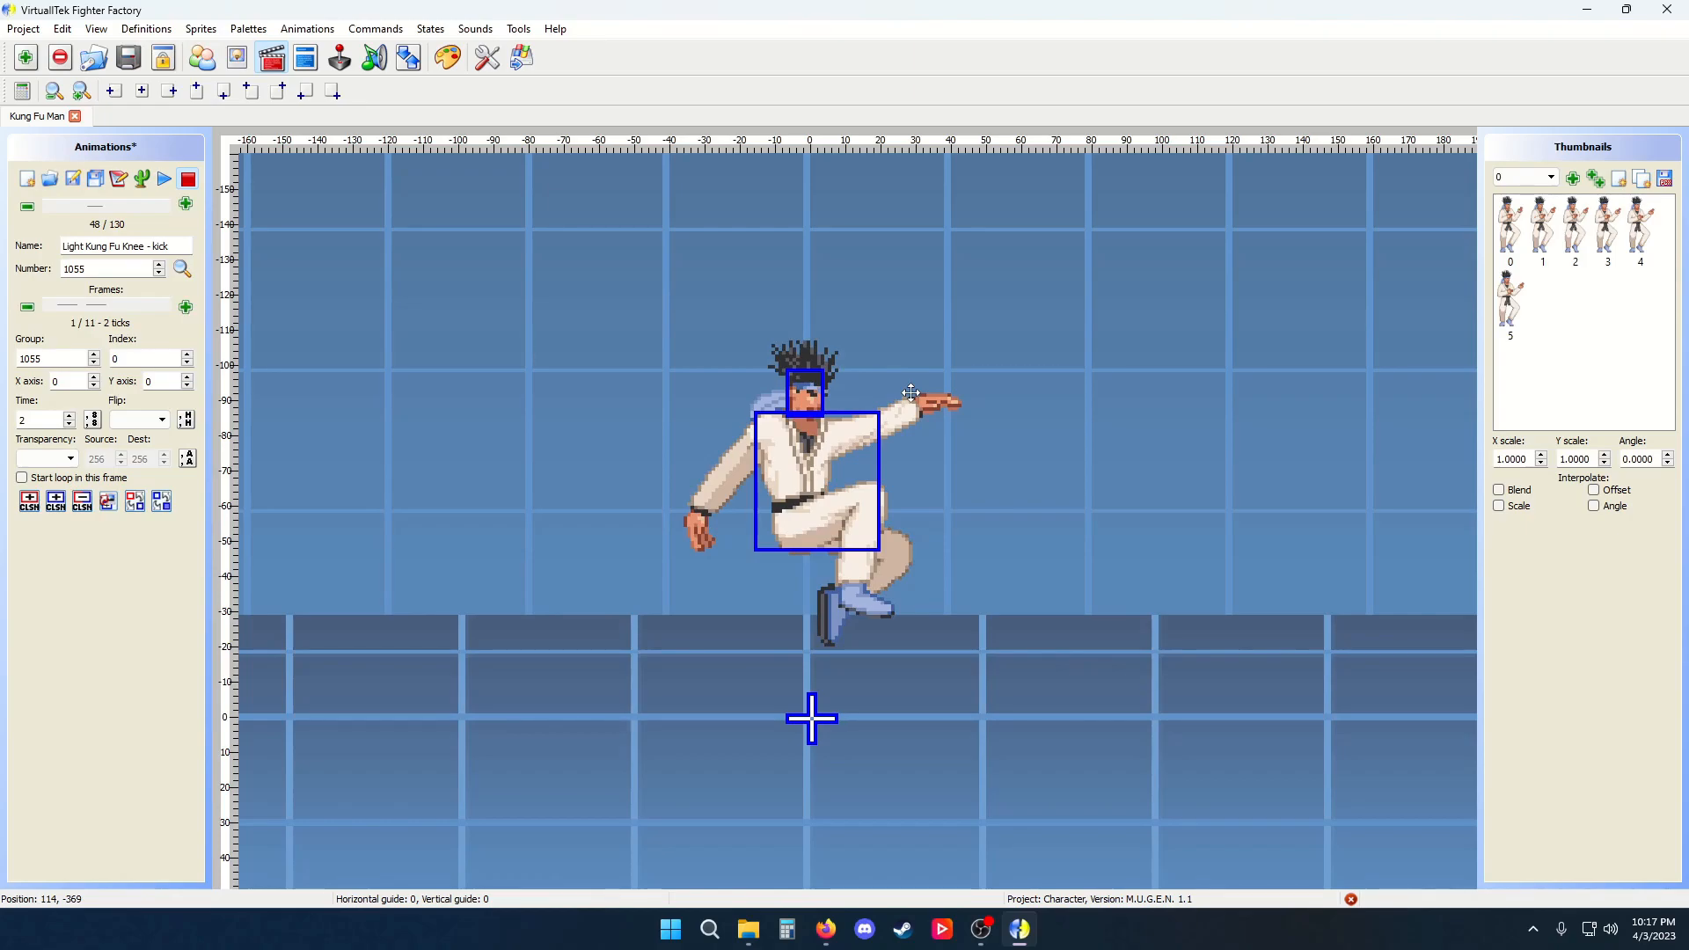
Select the body collision box and apply these CLSNs to all other instances of this frame
click(822, 485)
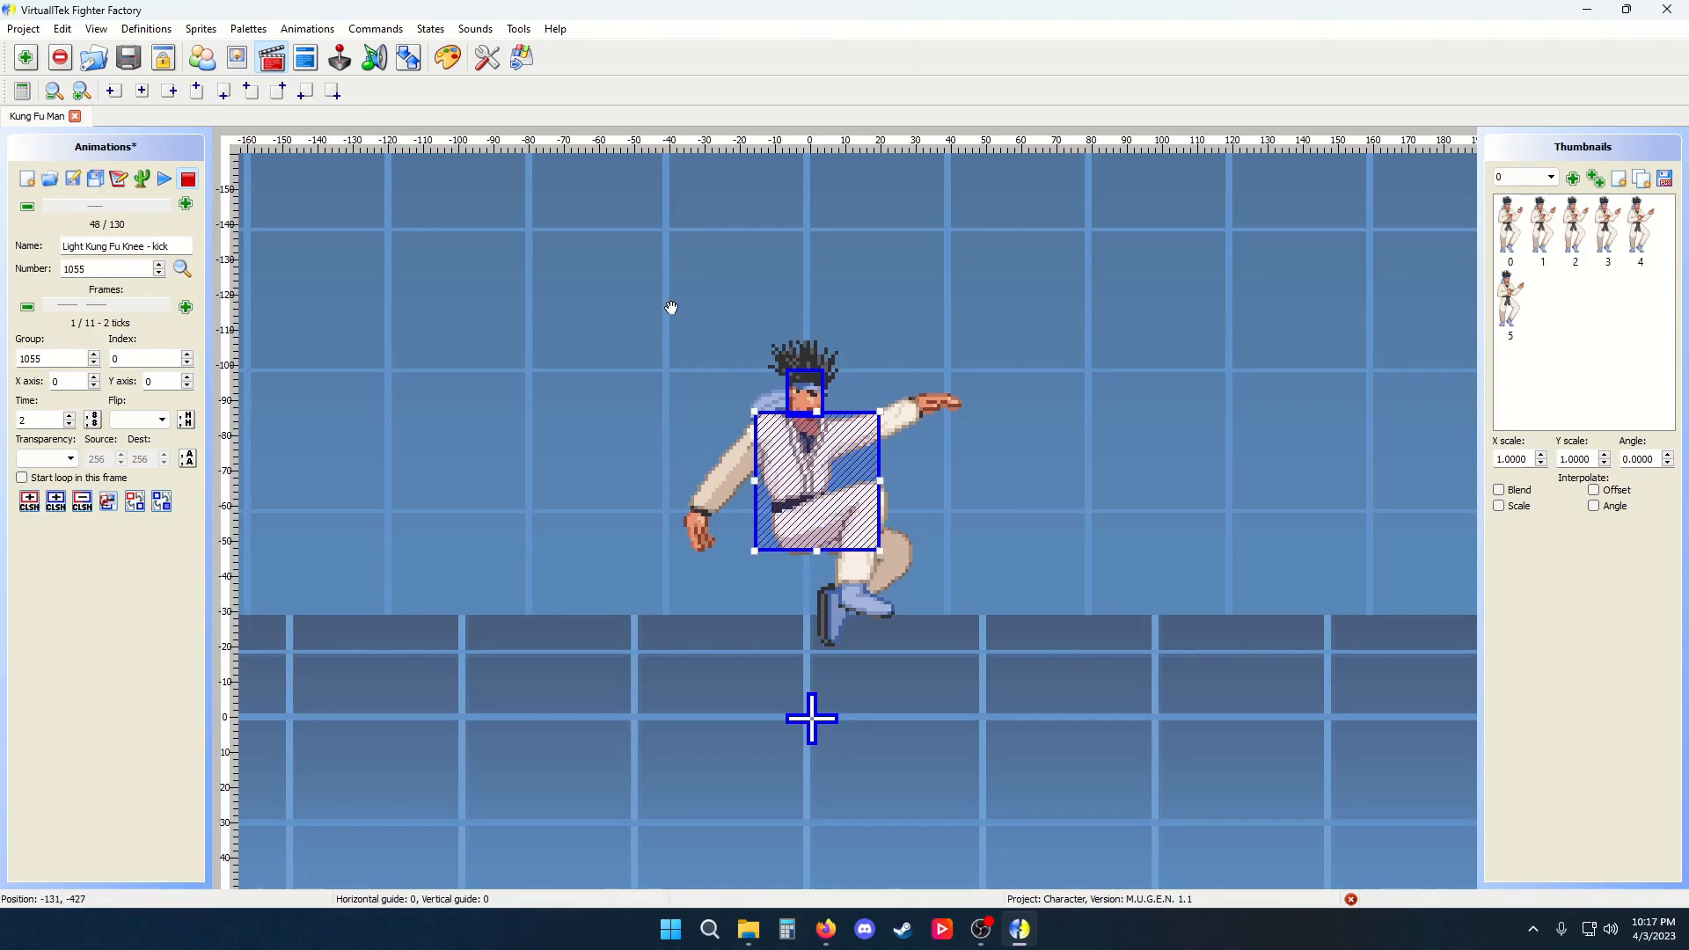
click(303, 27)
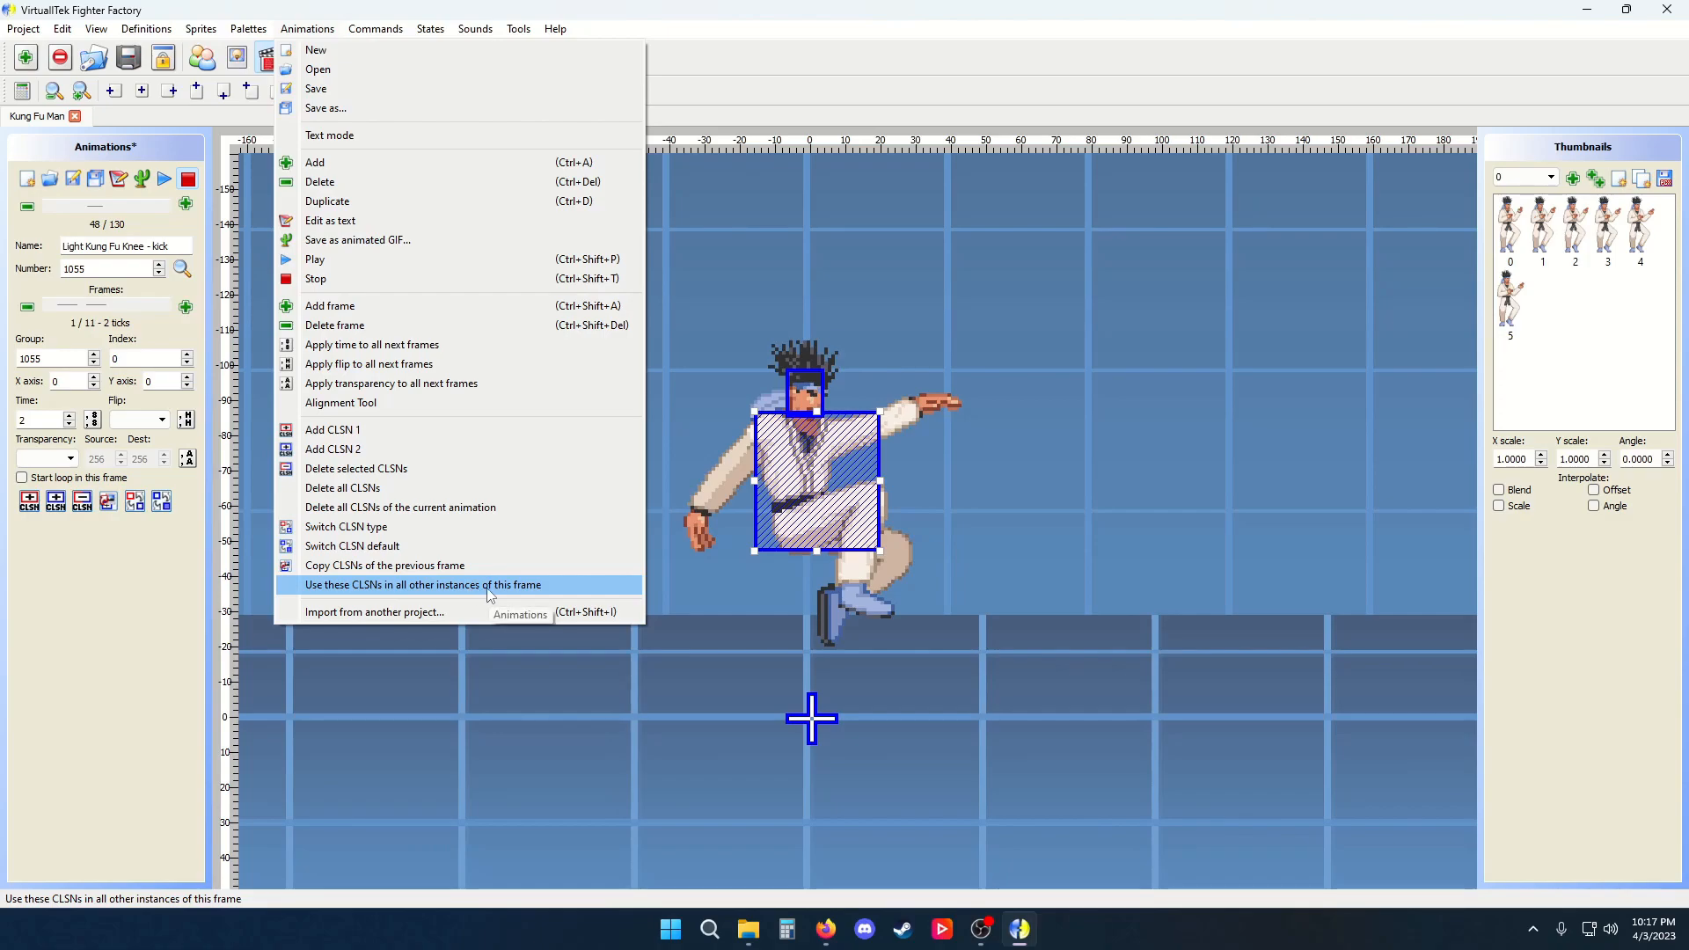
click(617, 586)
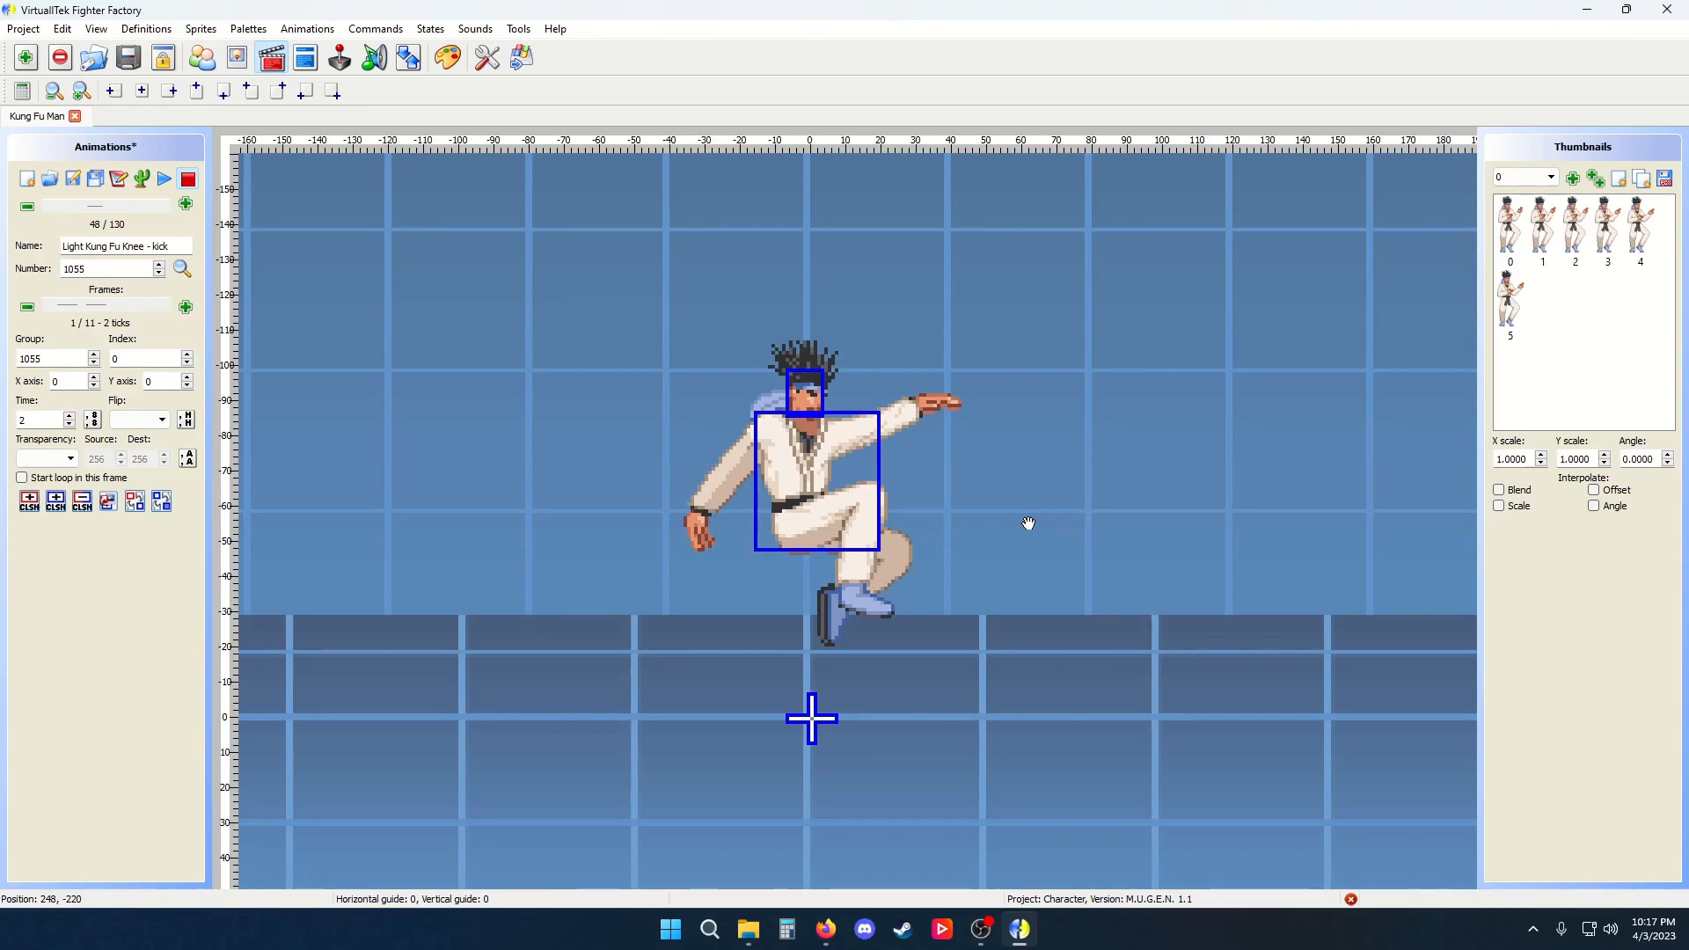
View the animations file in text mode, scroll through it, and switch text mode off
click(307, 28)
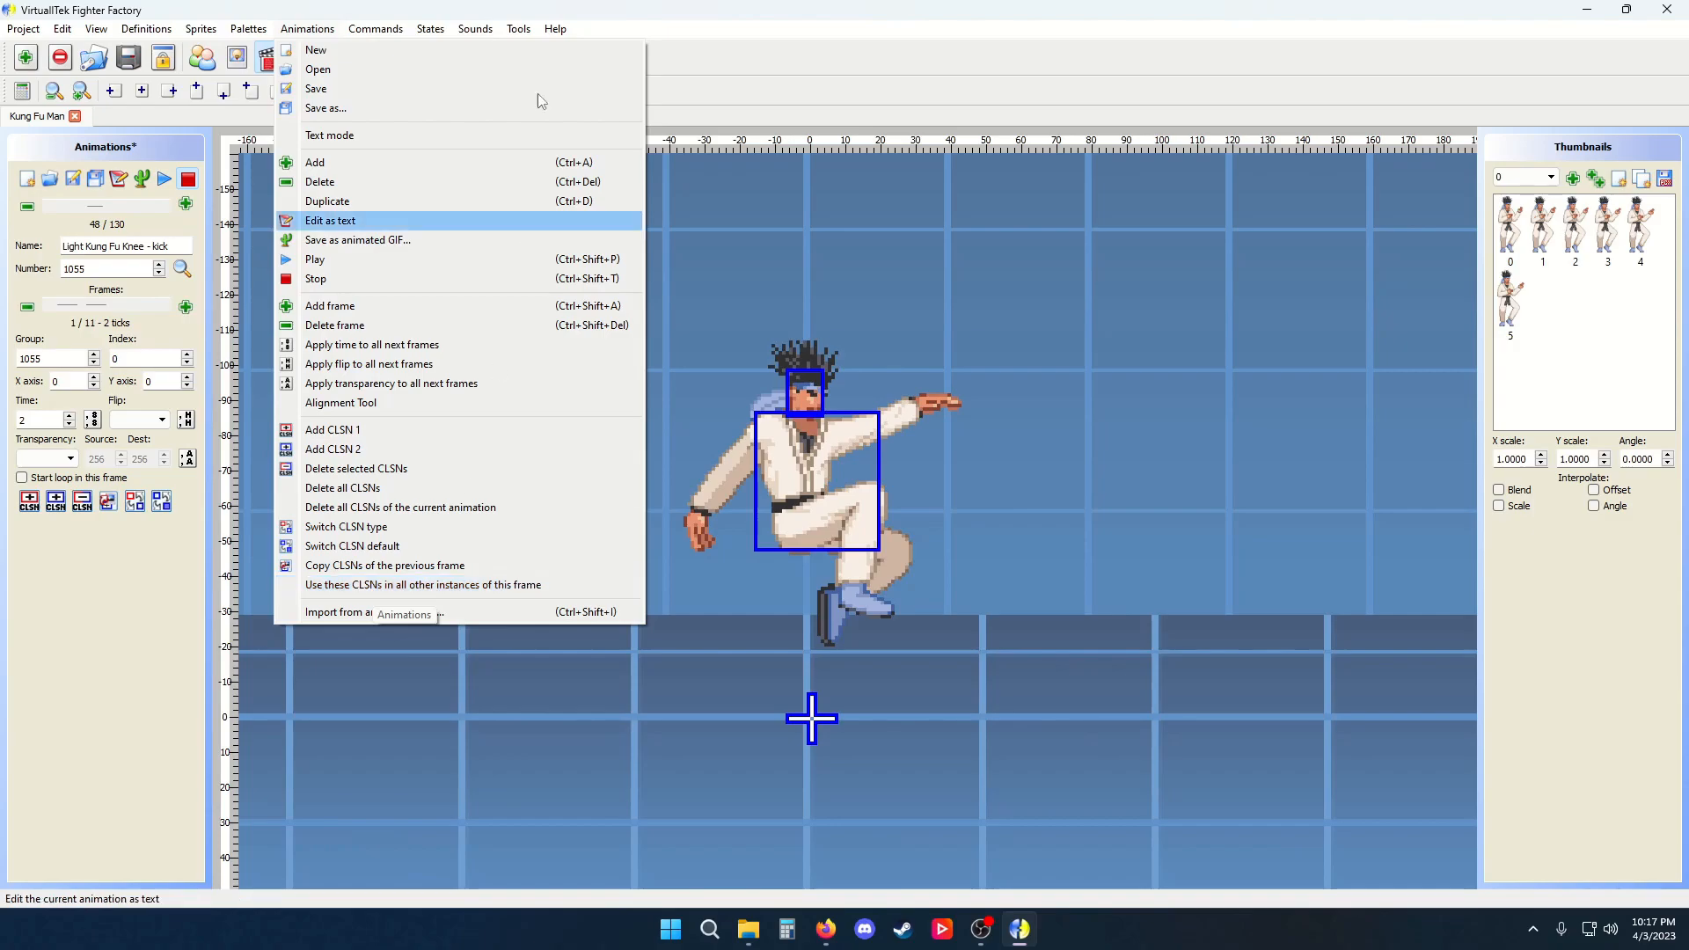
click(508, 8)
click(284, 29)
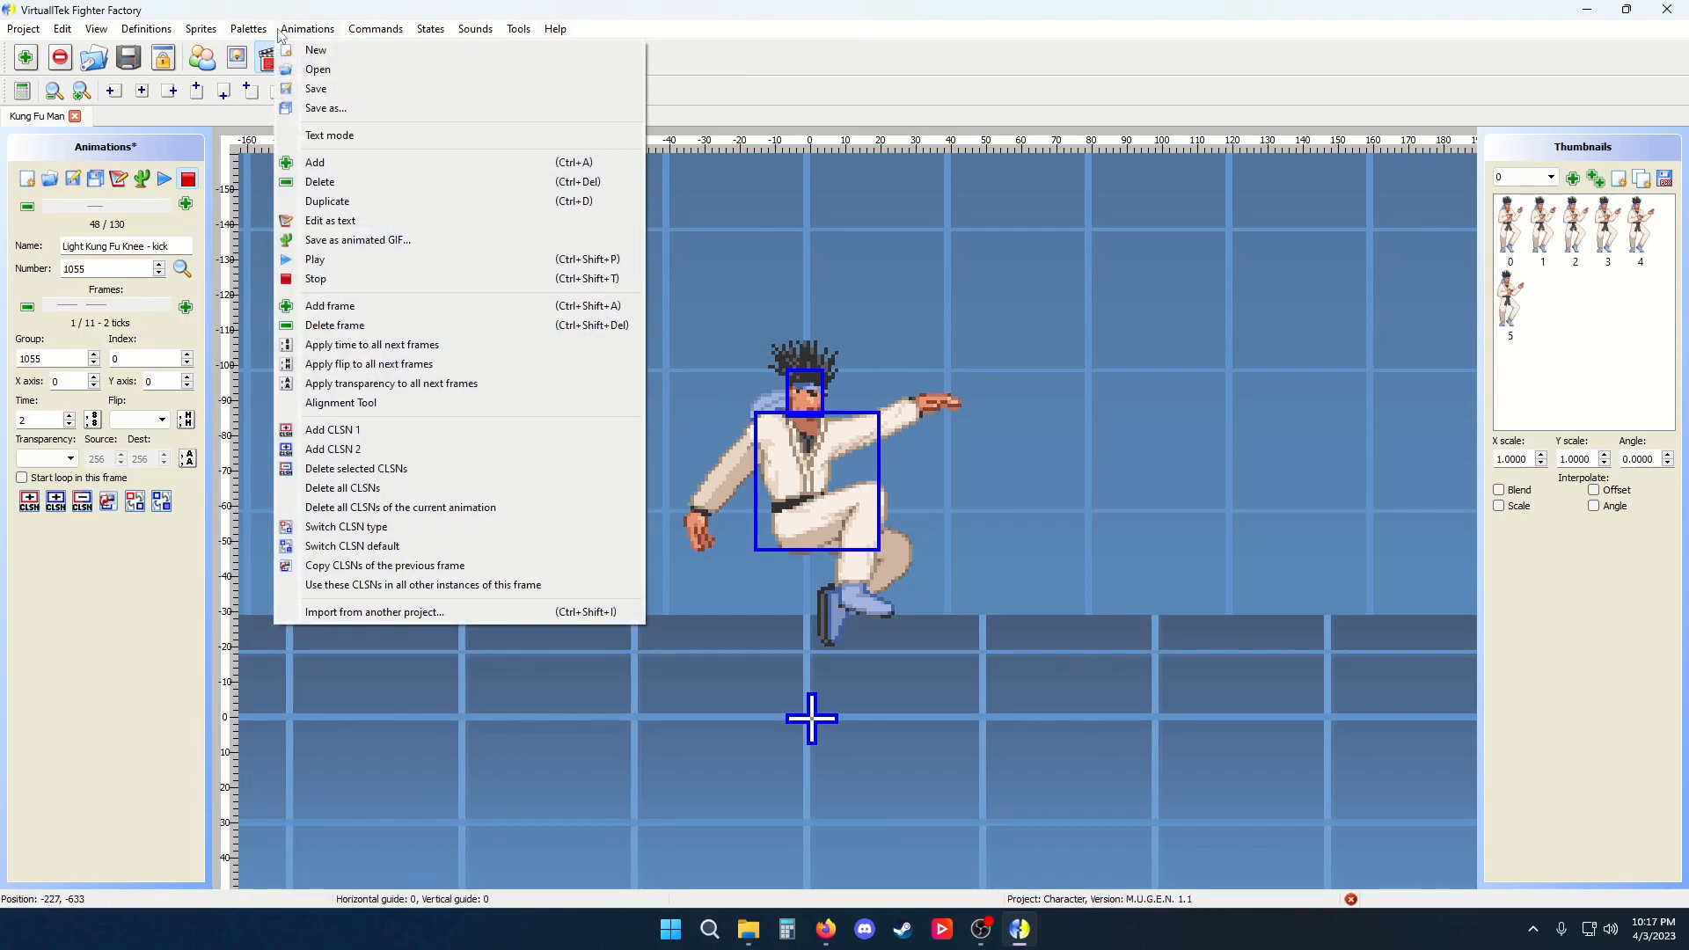
click(356, 136)
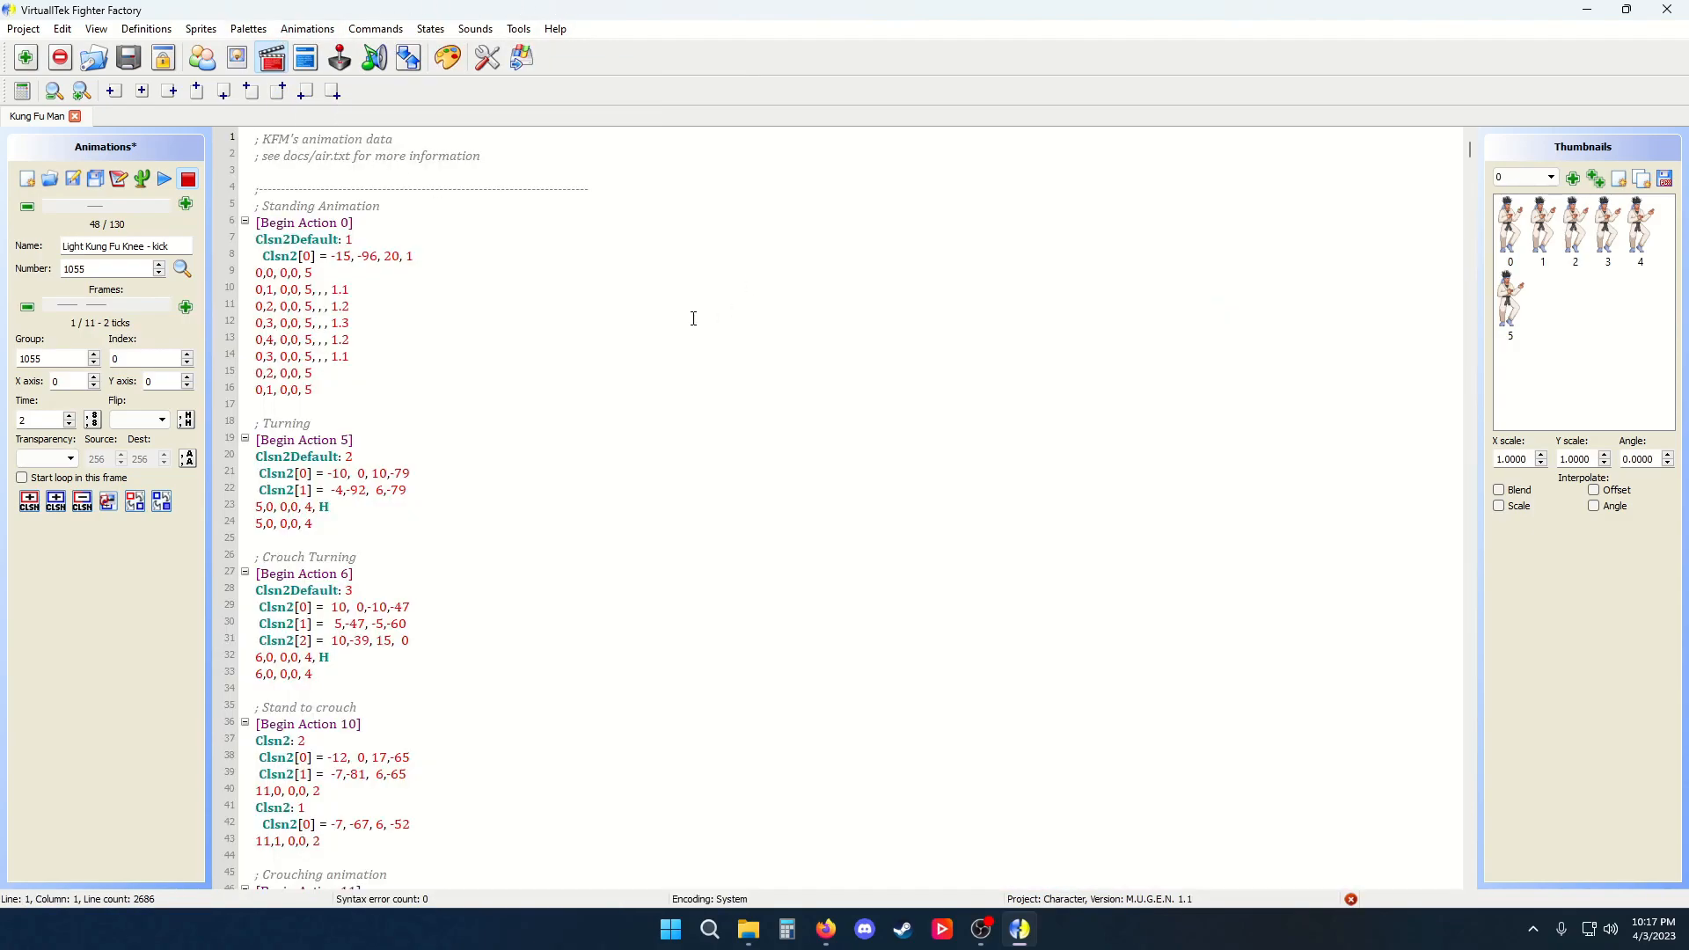
scroll(481, 468, down, 4)
scroll(483, 475, up, 4)
scroll(498, 450, down, 20)
scroll(500, 446, down, 8)
scroll(488, 444, up, 20)
scroll(484, 442, up, 18)
click(296, 30)
click(307, 137)
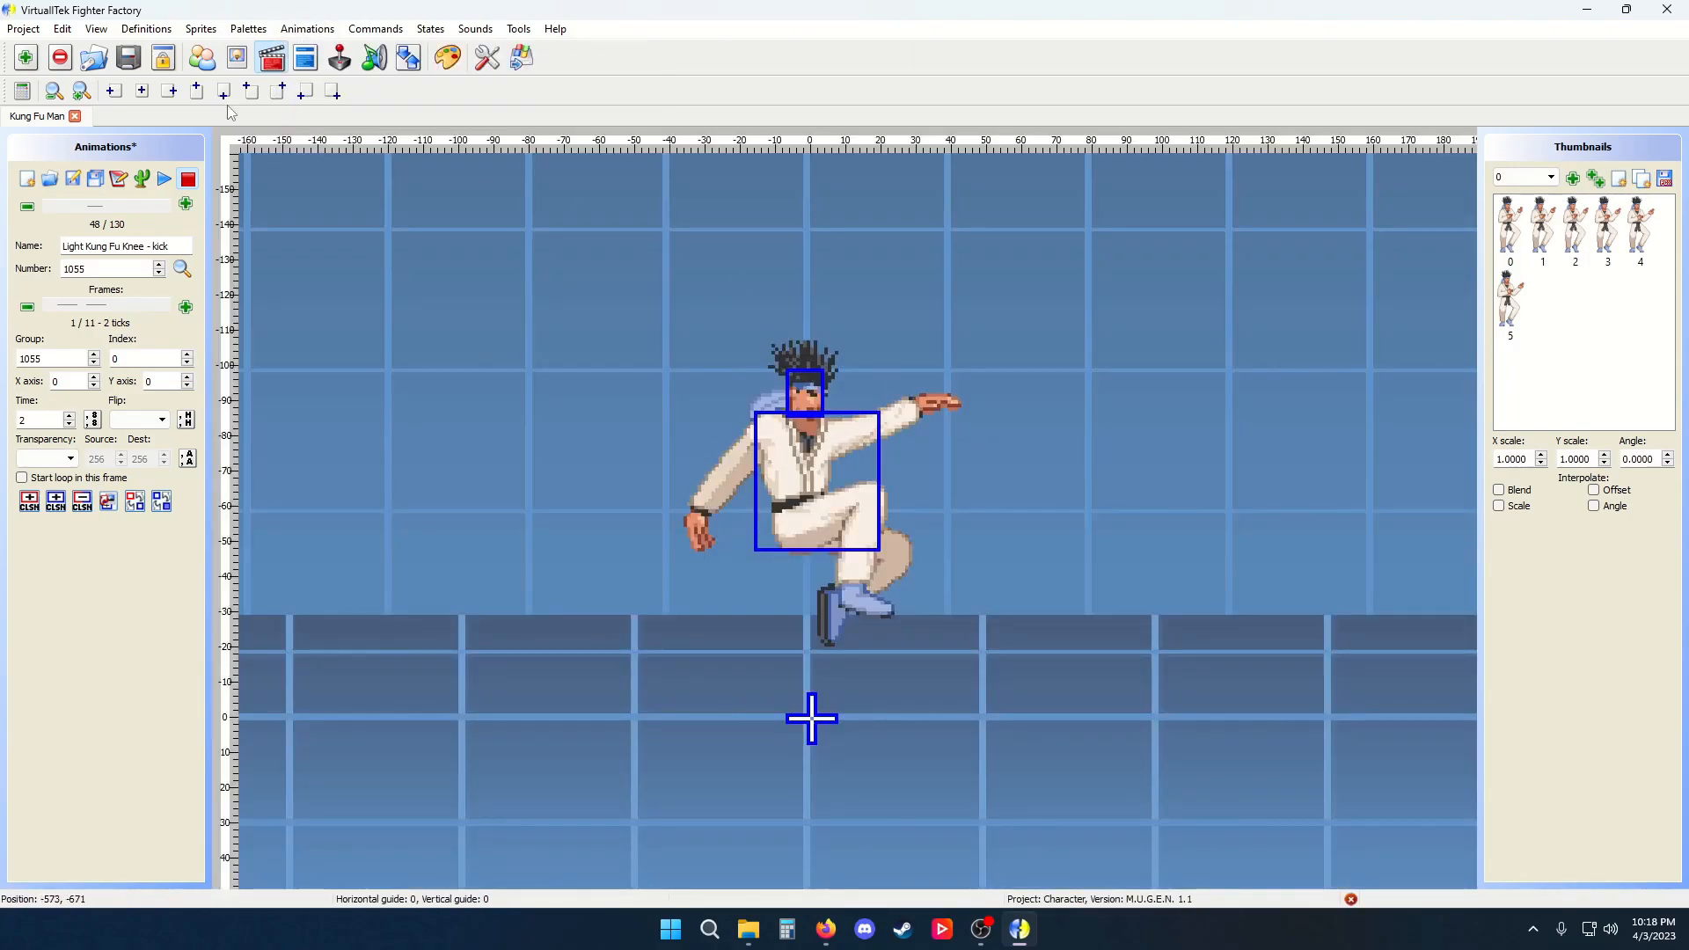
Try to import sprites from another project and dismiss the warning
click(248, 29)
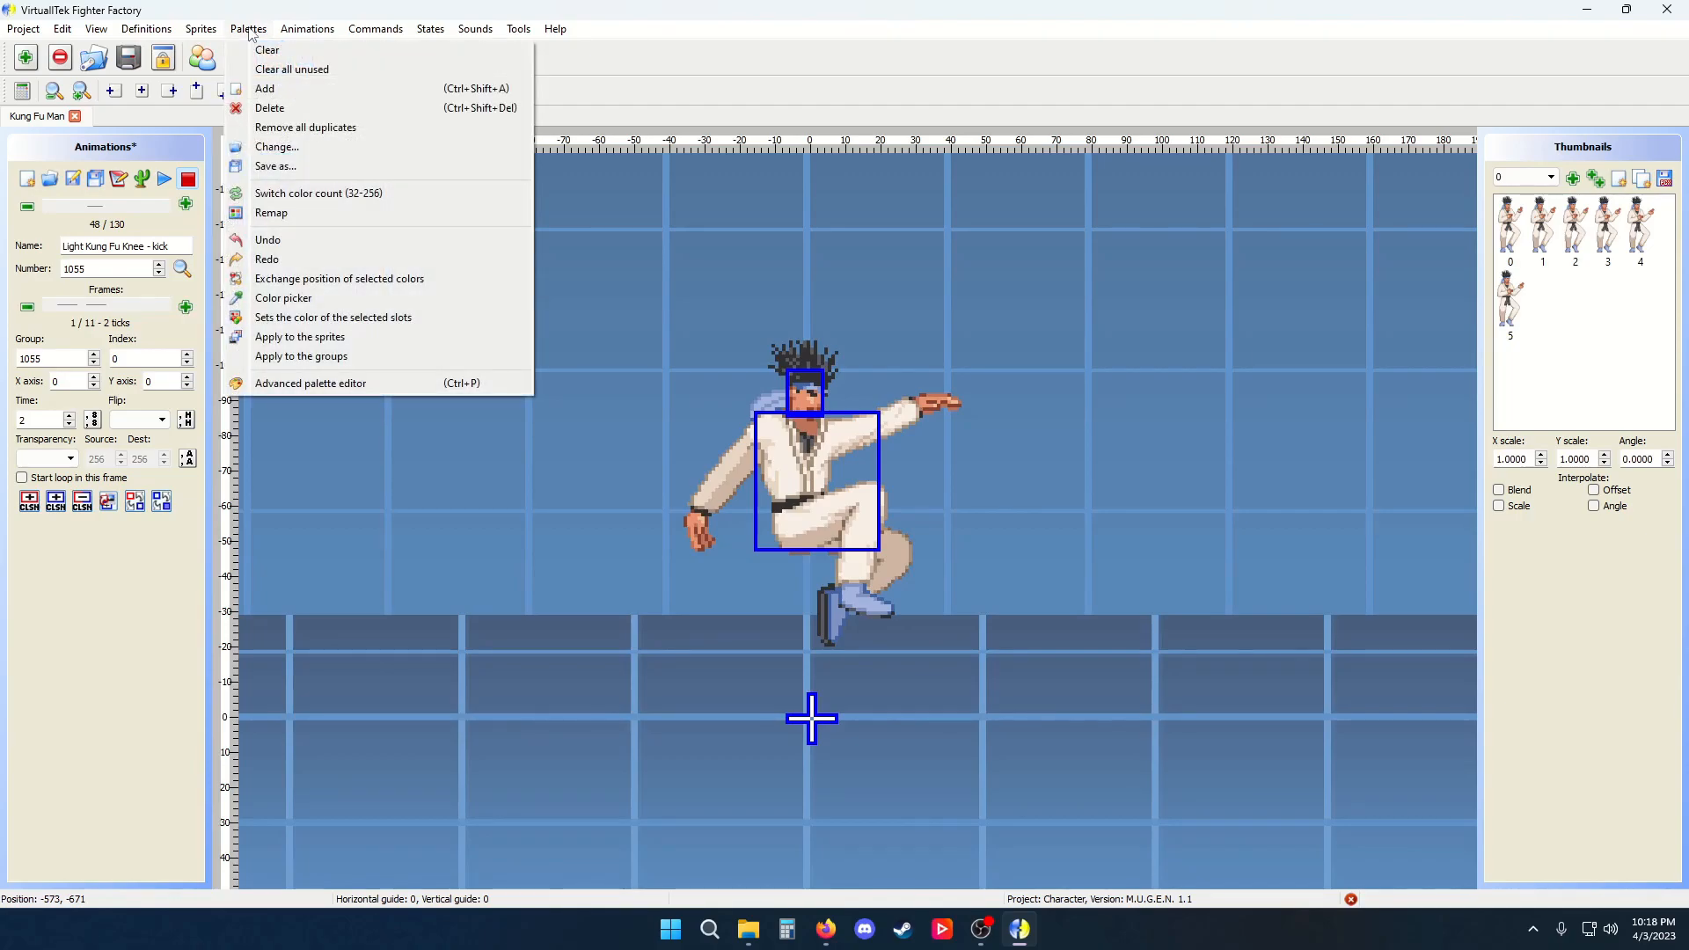
mouse_move(188, 33)
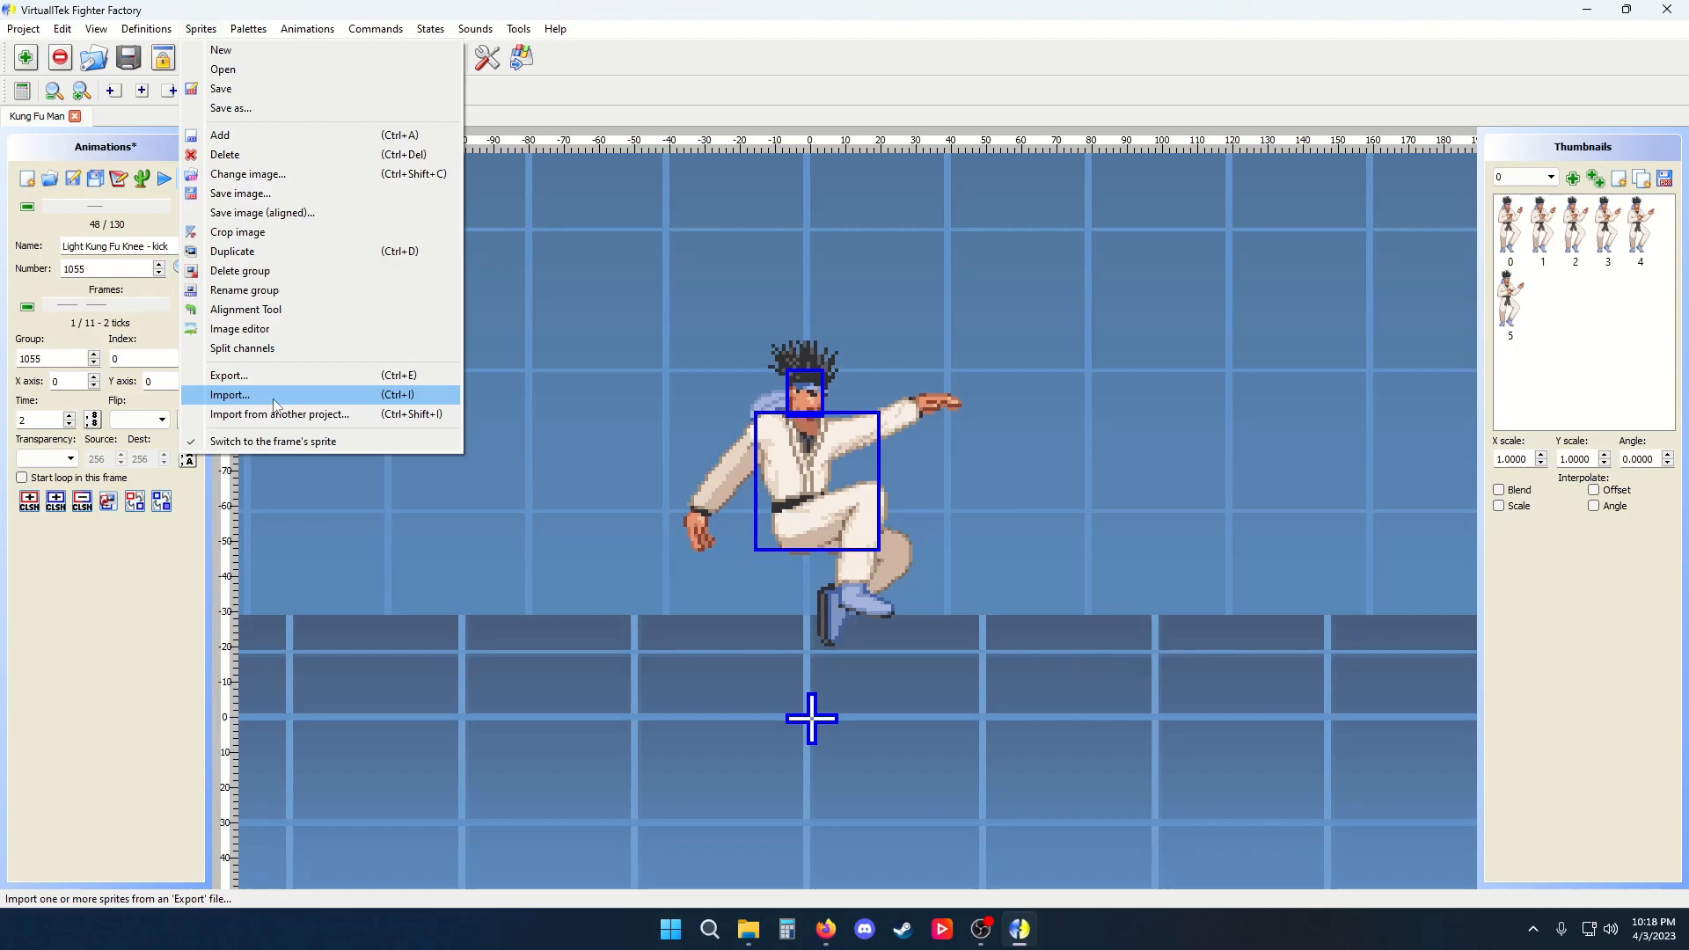
click(270, 414)
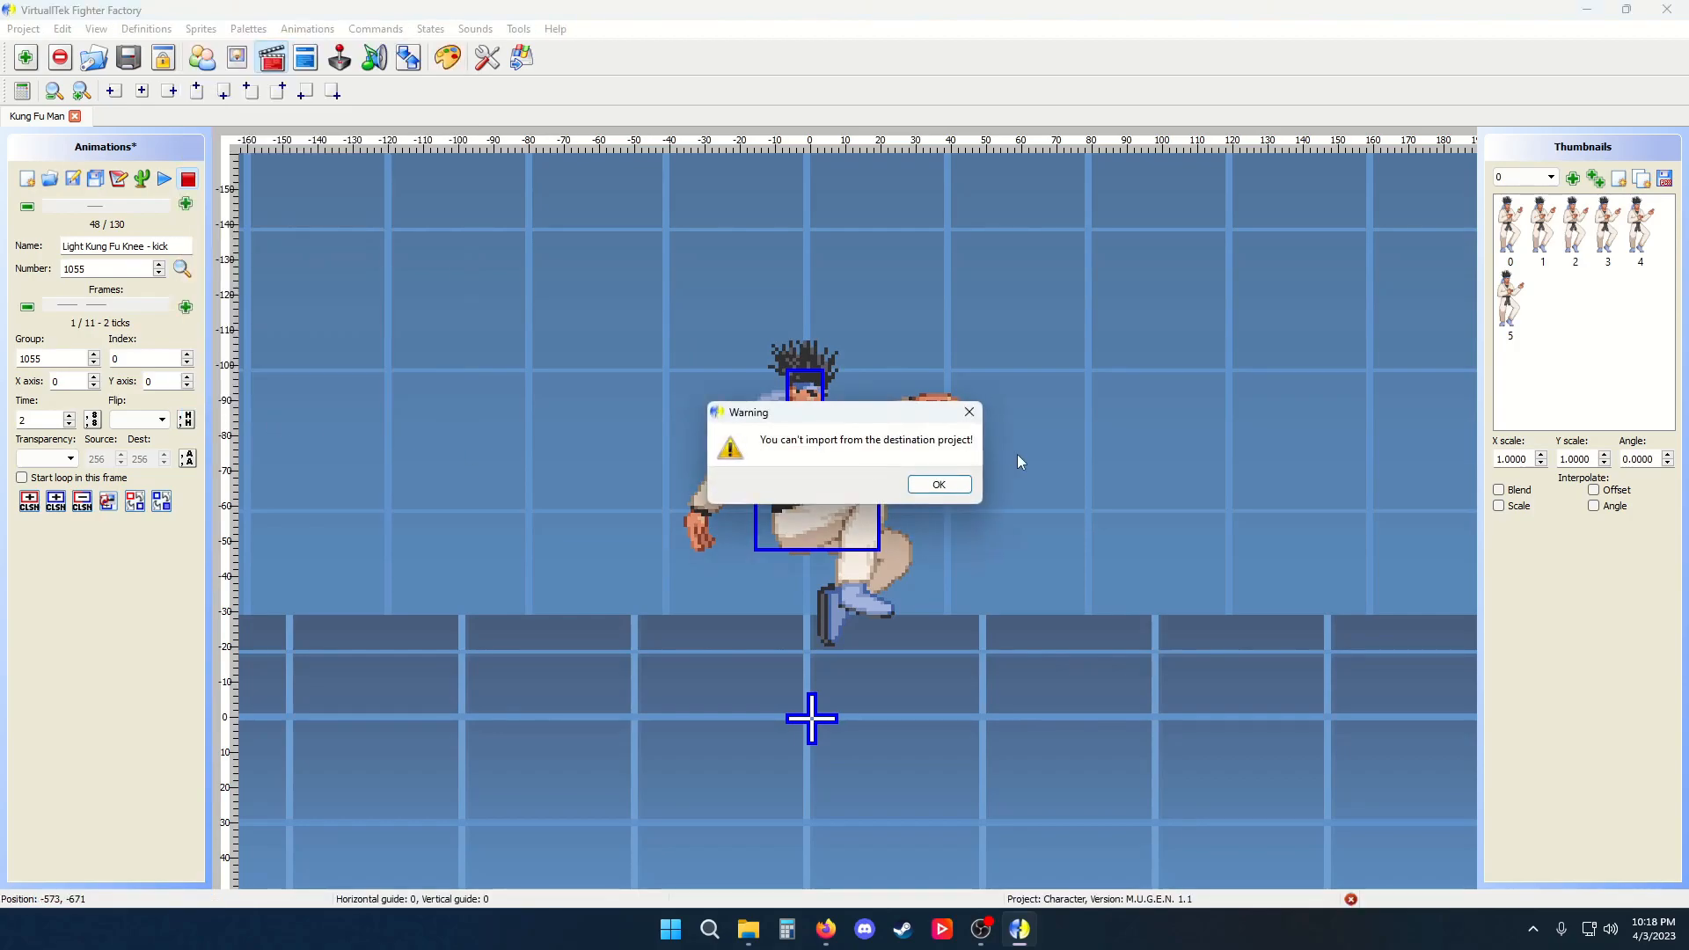
click(938, 485)
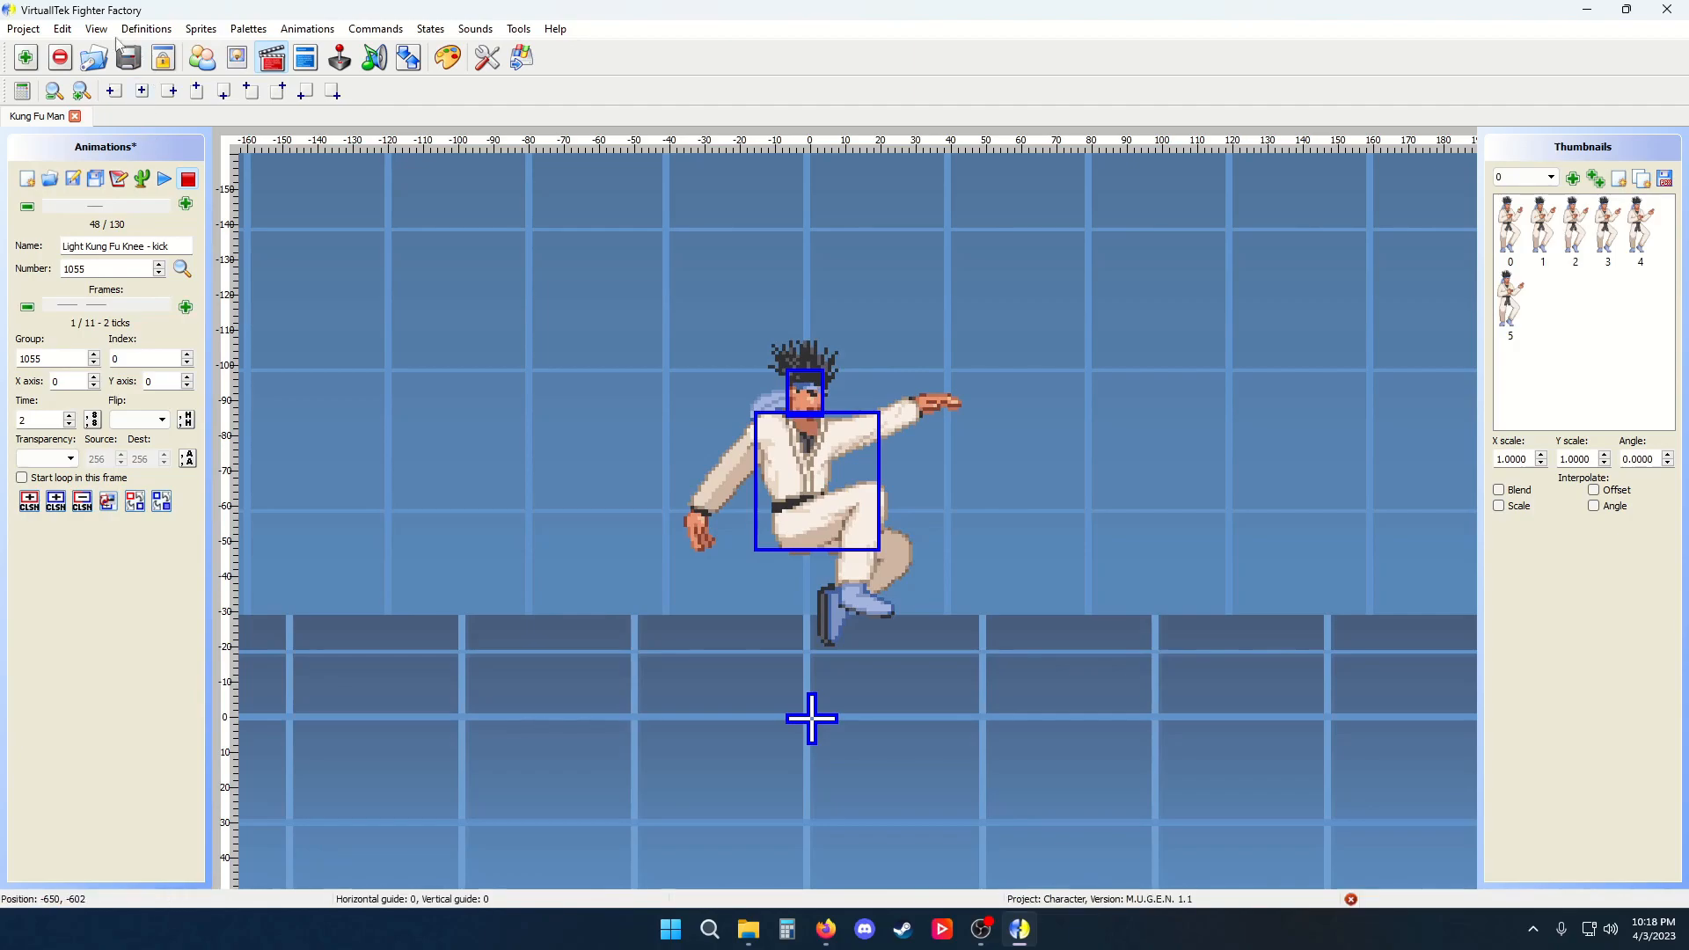
Save the animations file
click(72, 178)
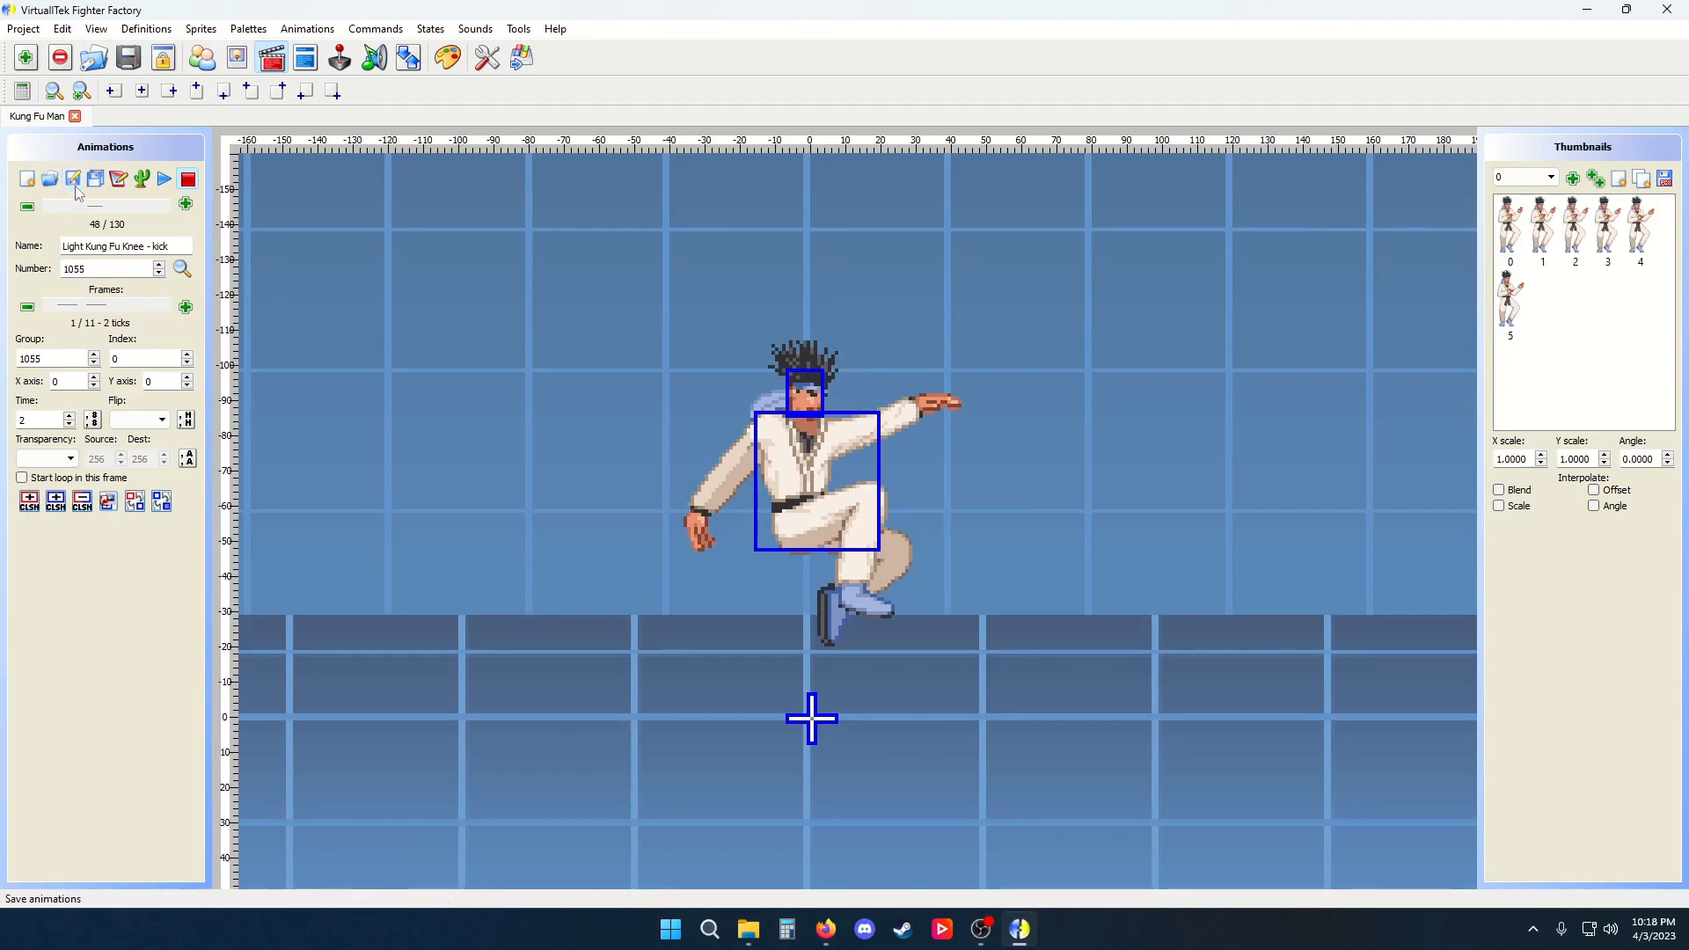
click(201, 29)
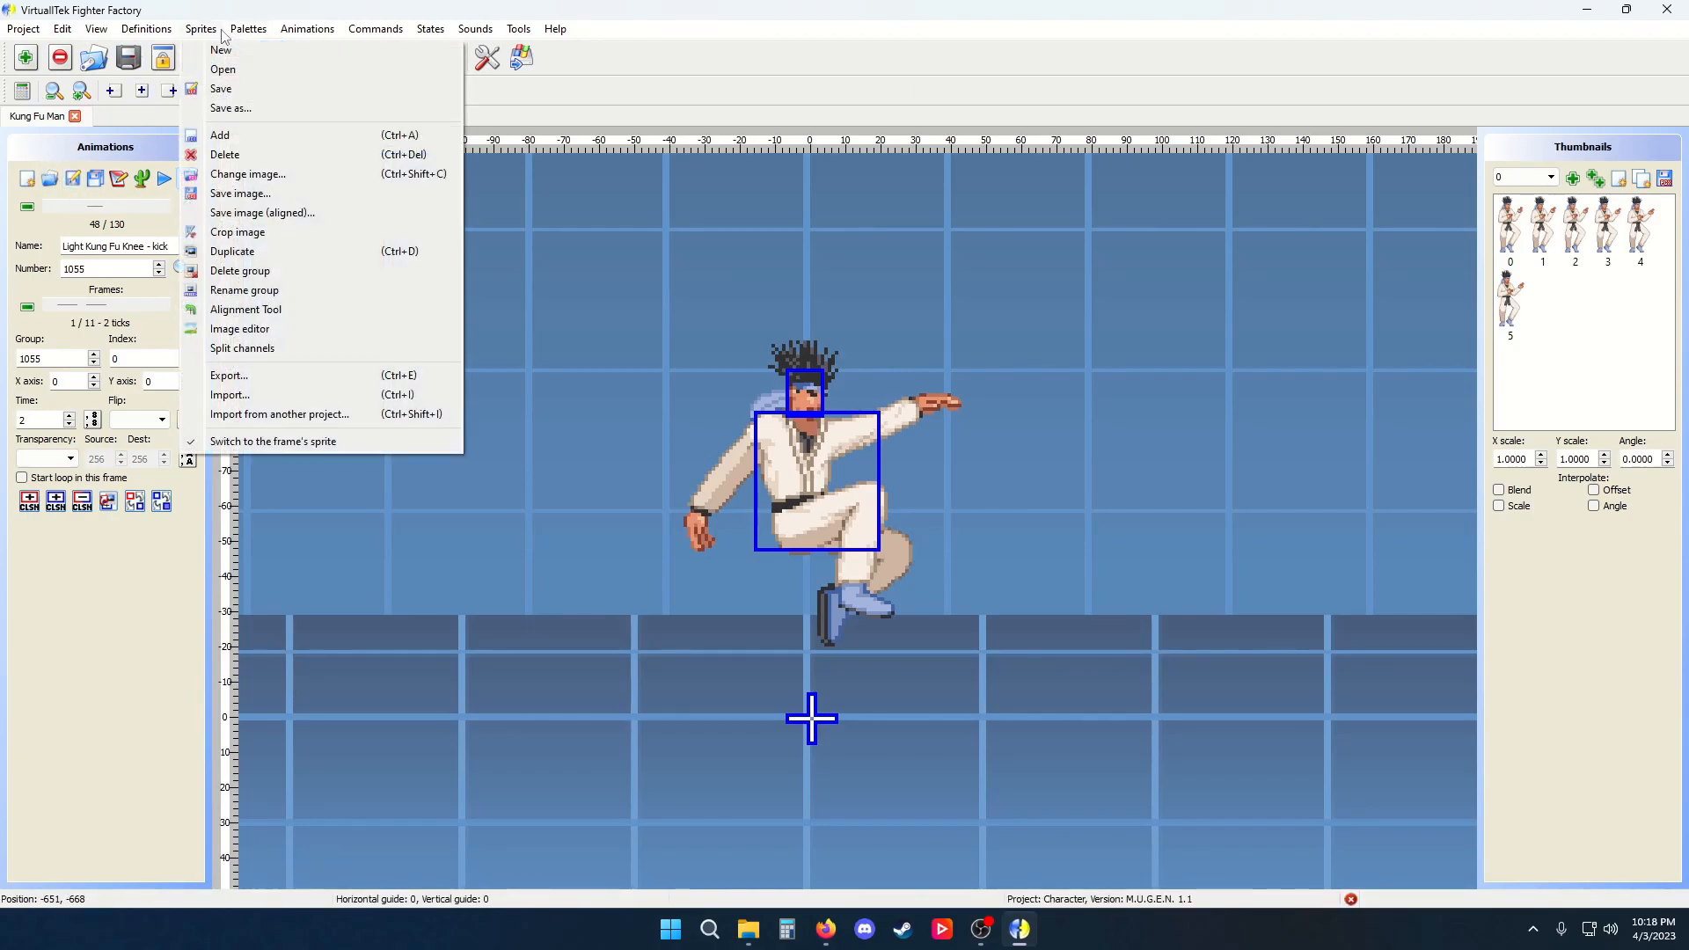
mouse_move(103, 32)
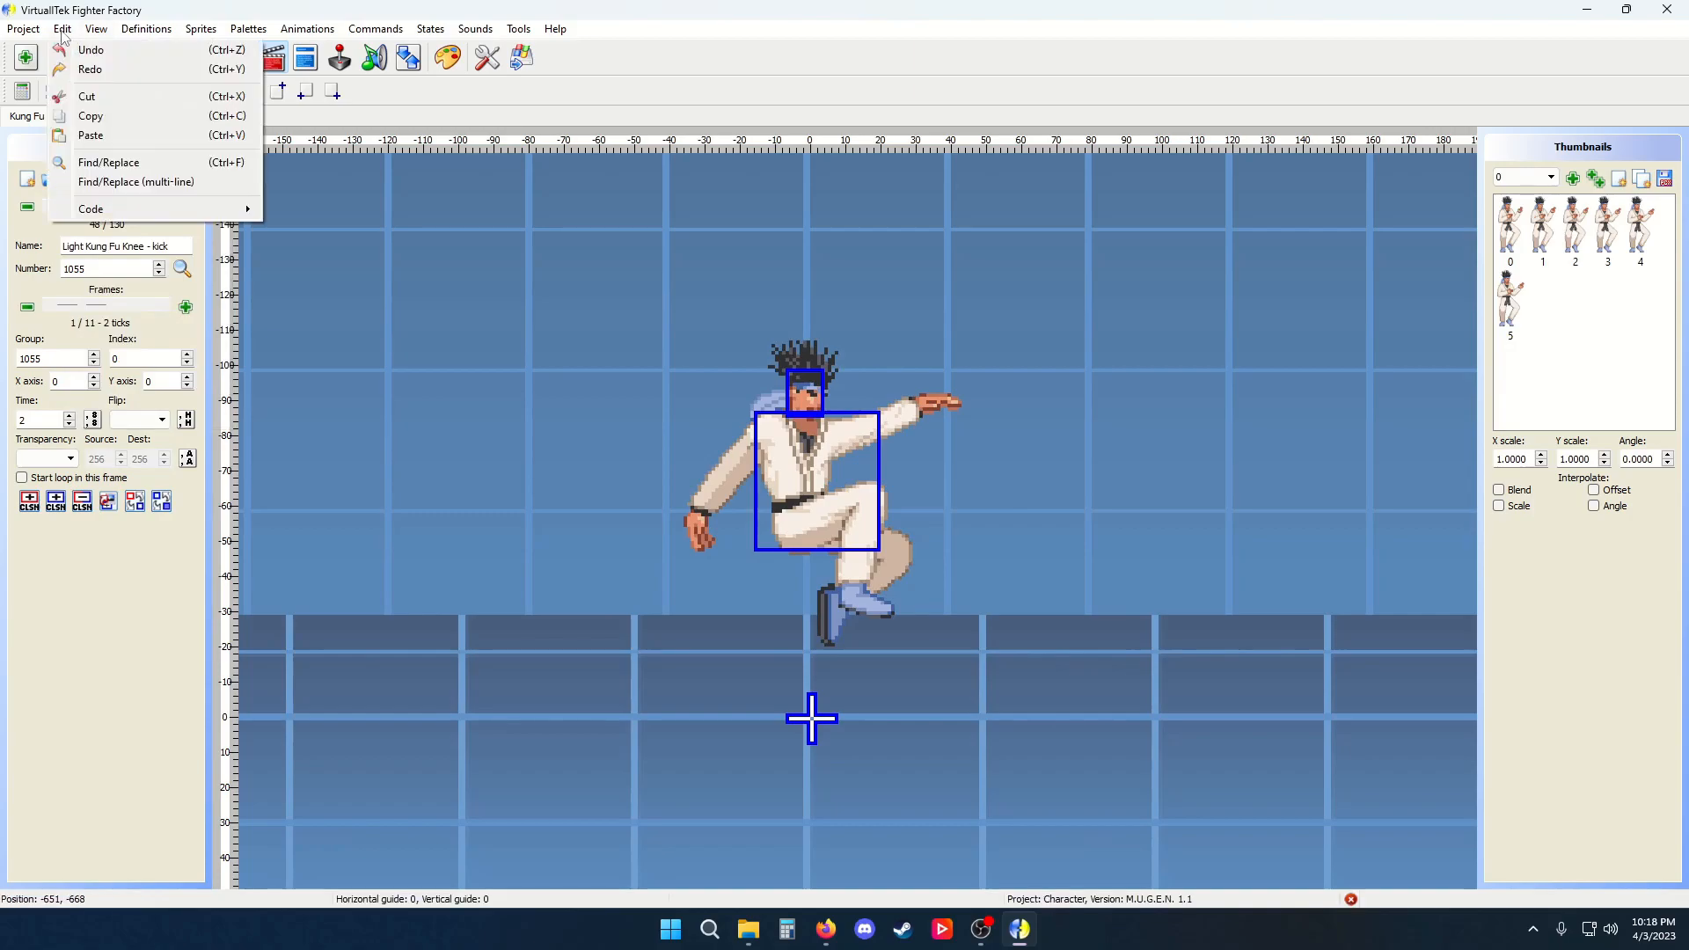
mouse_move(15, 32)
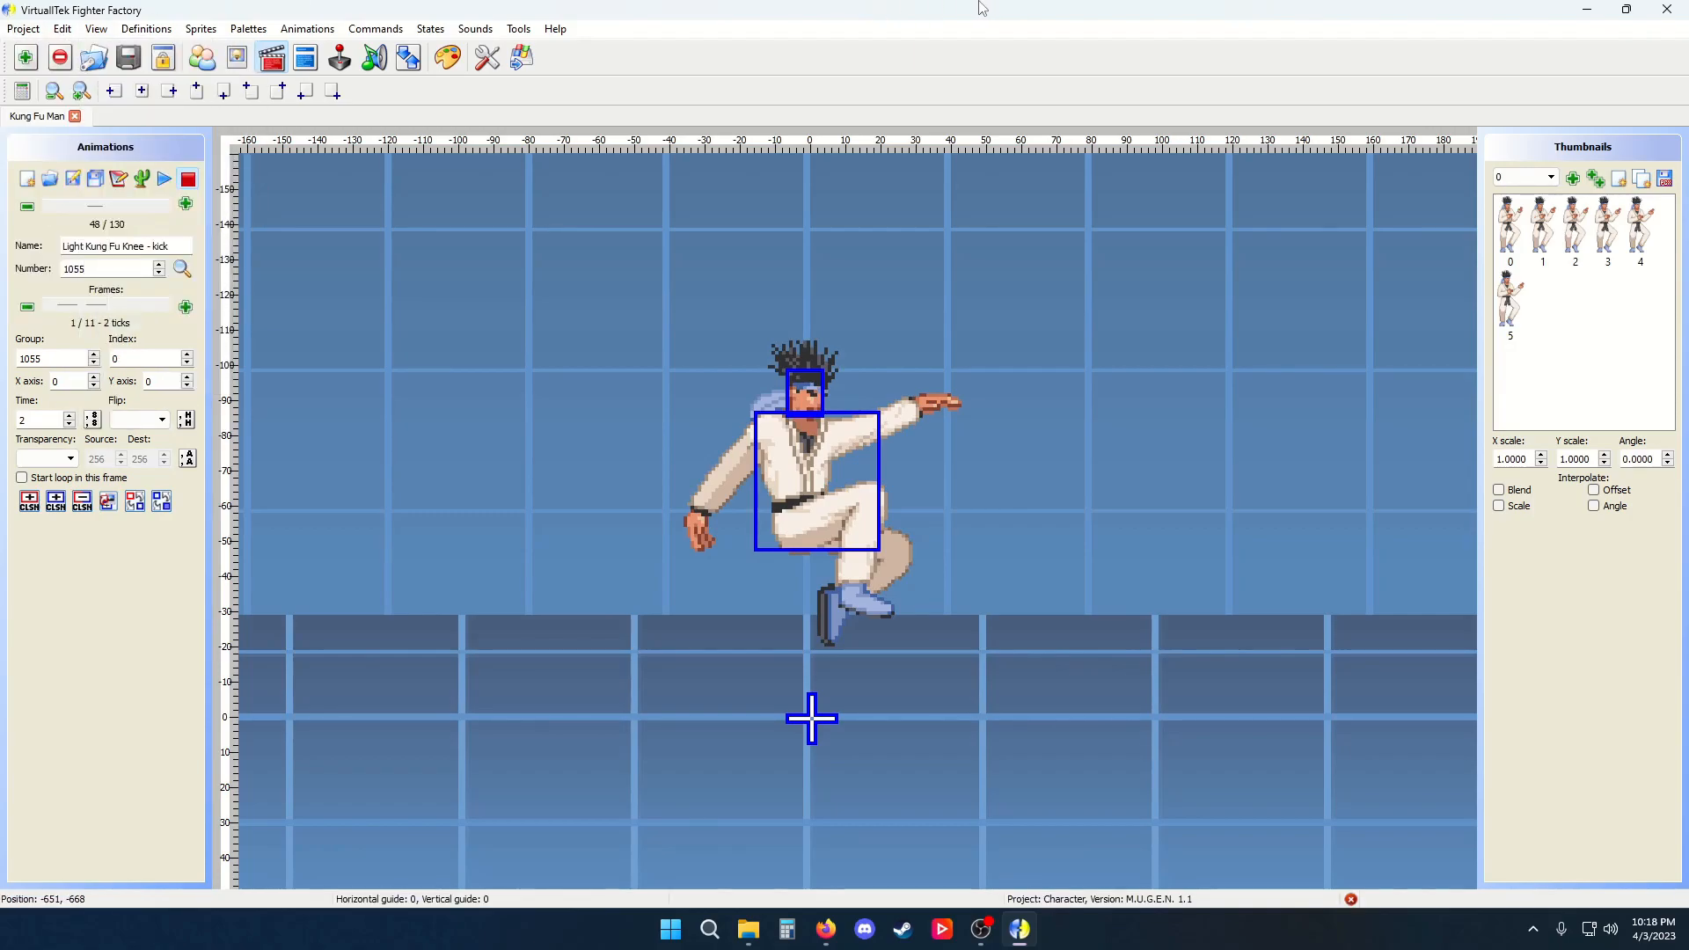